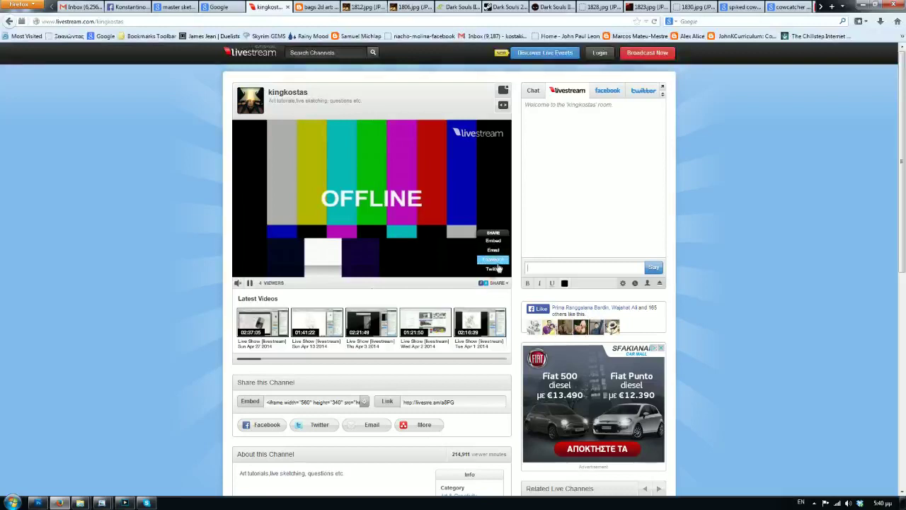
Share the channel on Facebook with a message about livestreaming for a while with a guest, and close the sharing window
{"action": "left_click", "coordinate": [492, 259]}
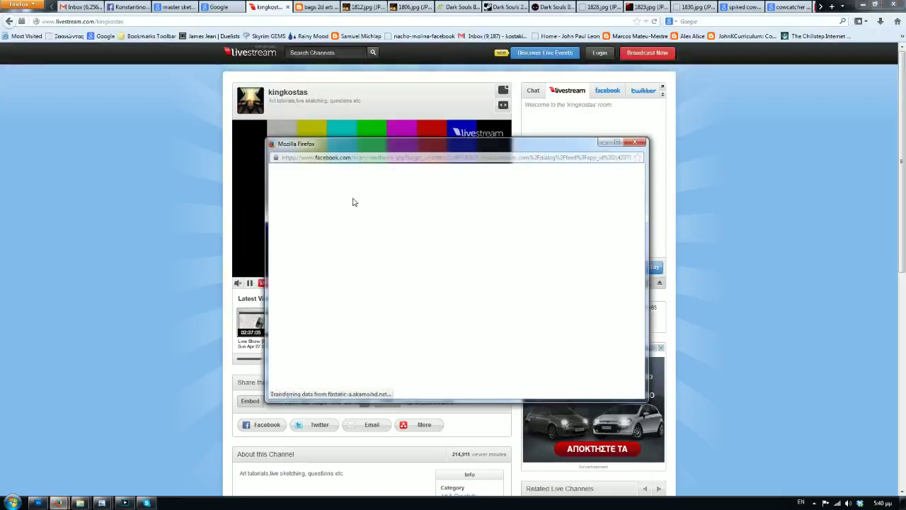
{"action": "left_click", "coordinate": [527, 264]}
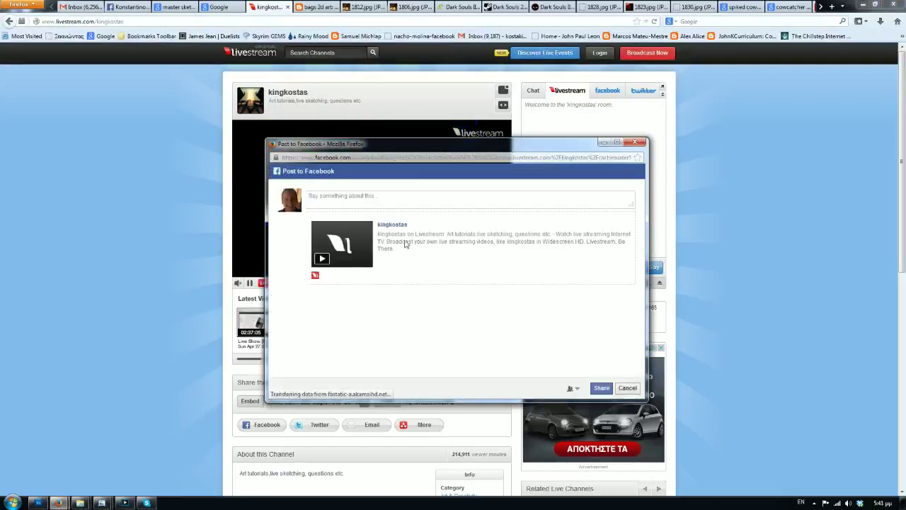
{"action": "type", "text": "L"}
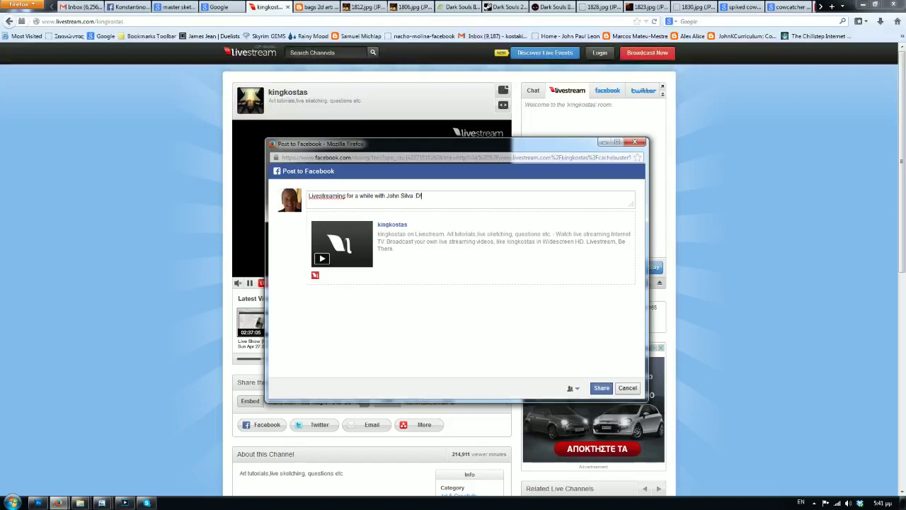
{"action": "left_click", "coordinate": [602, 389]}
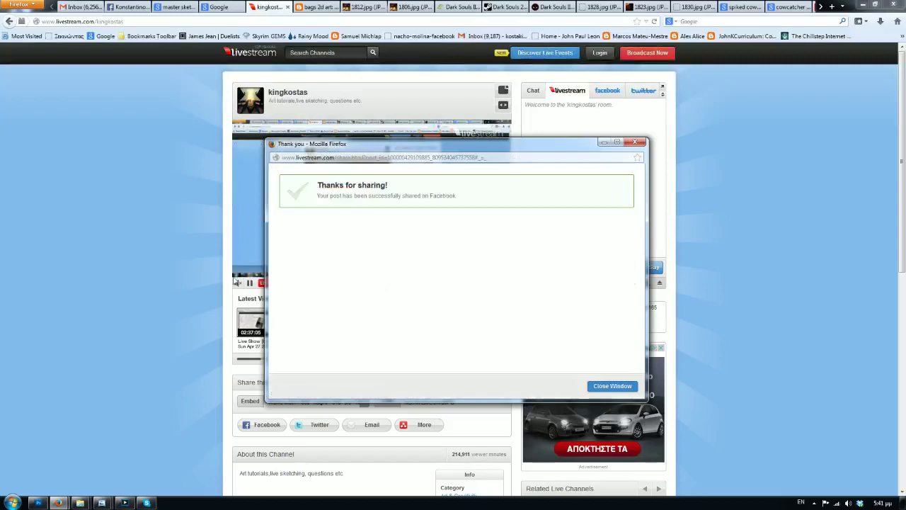
{"action": "left_click", "coordinate": [605, 387]}
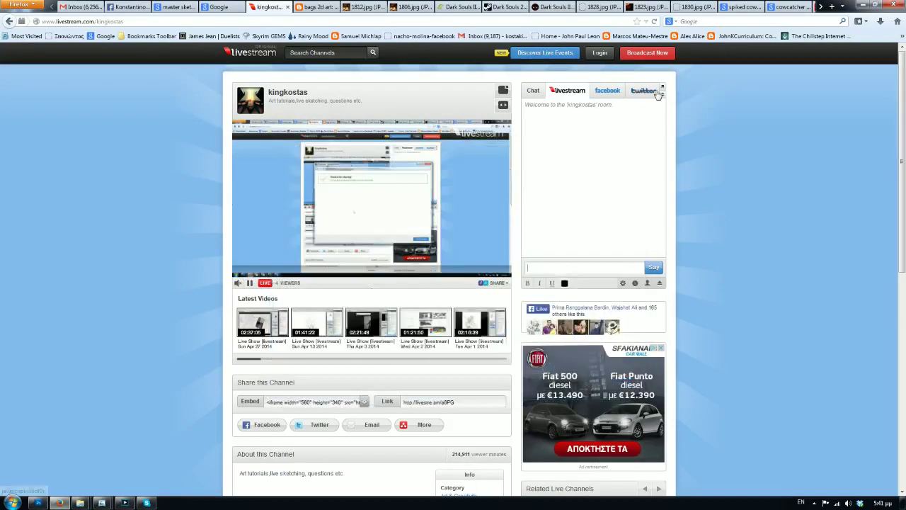
Open the channel chat in its own window, place it beside the page and stretch it to nearly full screen height
{"action": "left_click", "coordinate": [664, 90]}
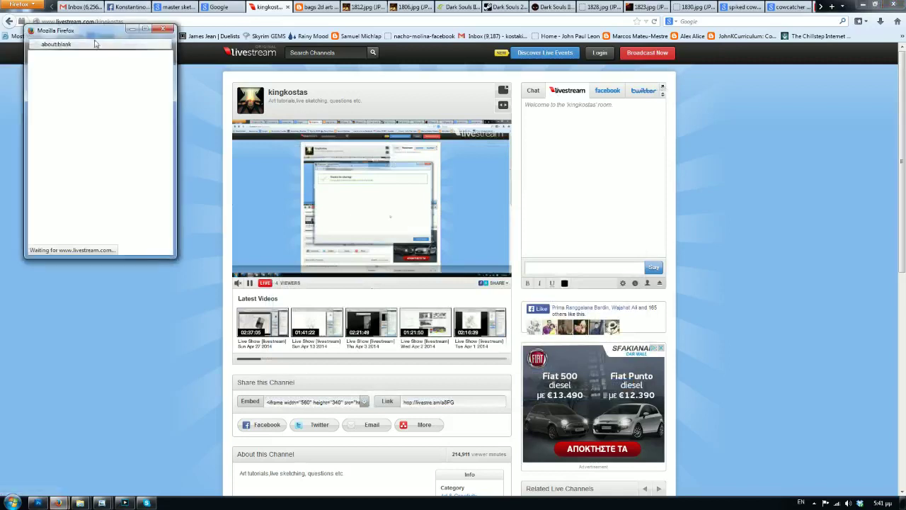
{"action": "left_click_drag", "start_coordinate": [79, 32], "coordinate": [783, 62]}
{"action": "left_click_drag", "start_coordinate": [732, 286], "coordinate": [735, 470]}
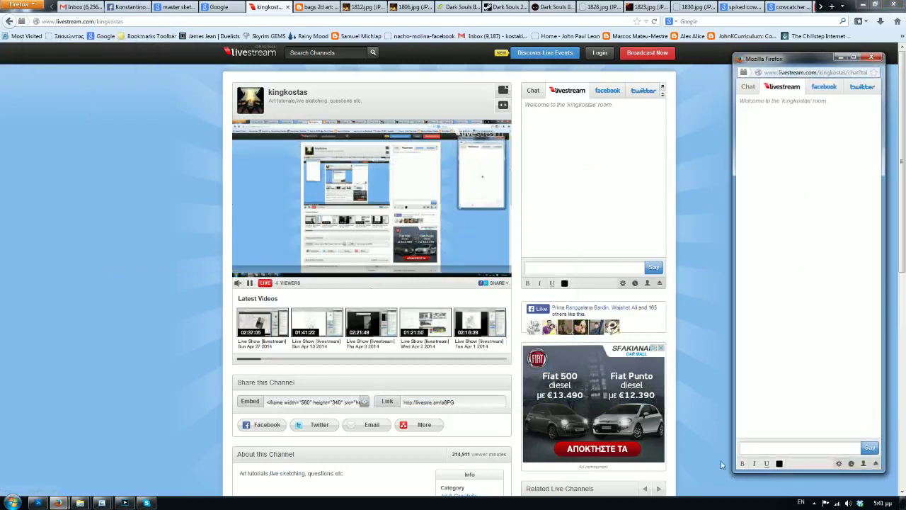
Switch to Photoshop and arrange its window and the chat window side by side without overlap
{"action": "left_click", "coordinate": [38, 502]}
{"action": "left_click", "coordinate": [876, 7]}
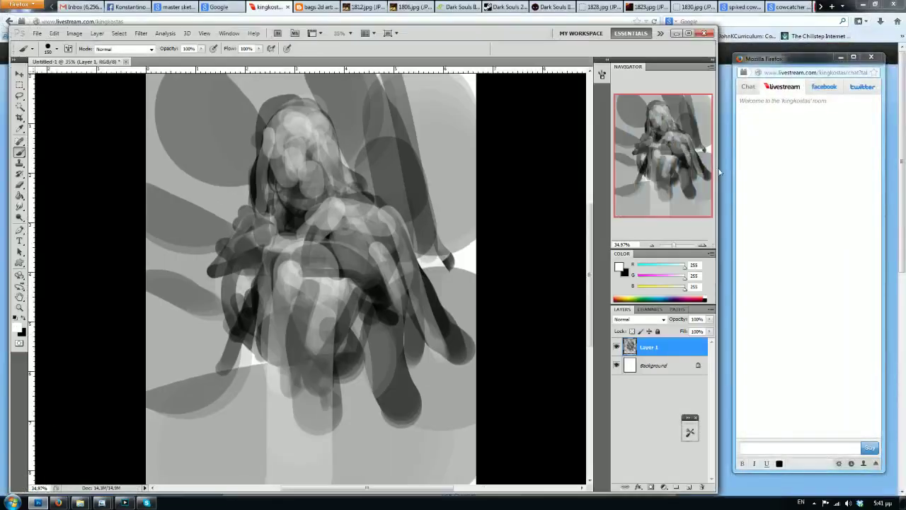
{"action": "left_click_drag", "start_coordinate": [719, 168], "coordinate": [726, 169]}
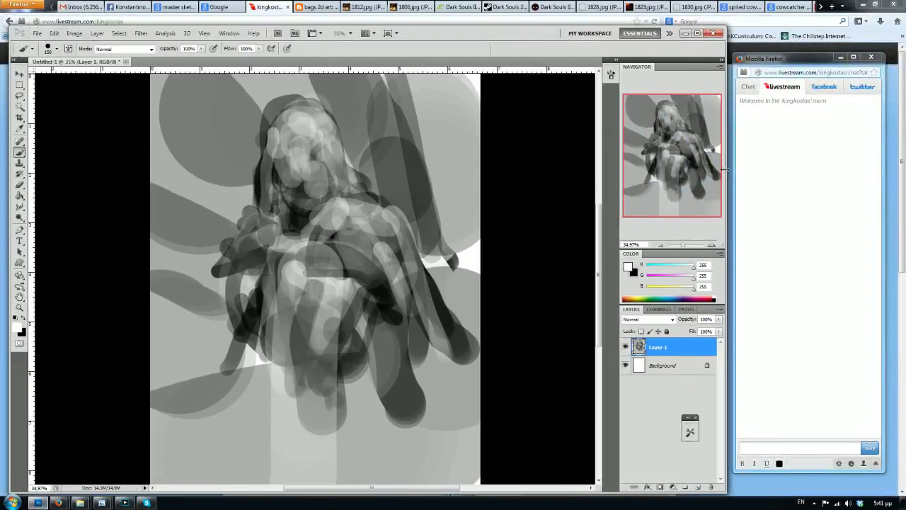
{"action": "left_click_drag", "start_coordinate": [795, 61], "coordinate": [799, 58]}
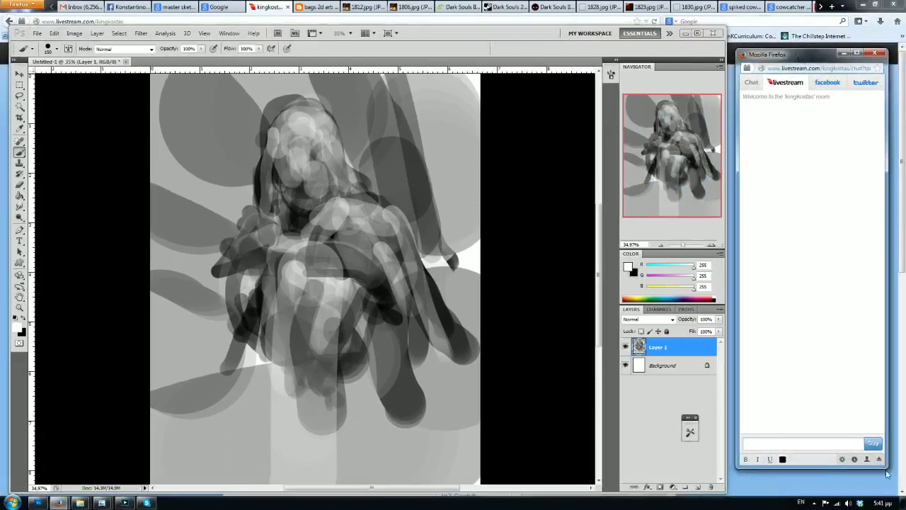
{"action": "left_click_drag", "start_coordinate": [885, 465], "coordinate": [888, 472]}
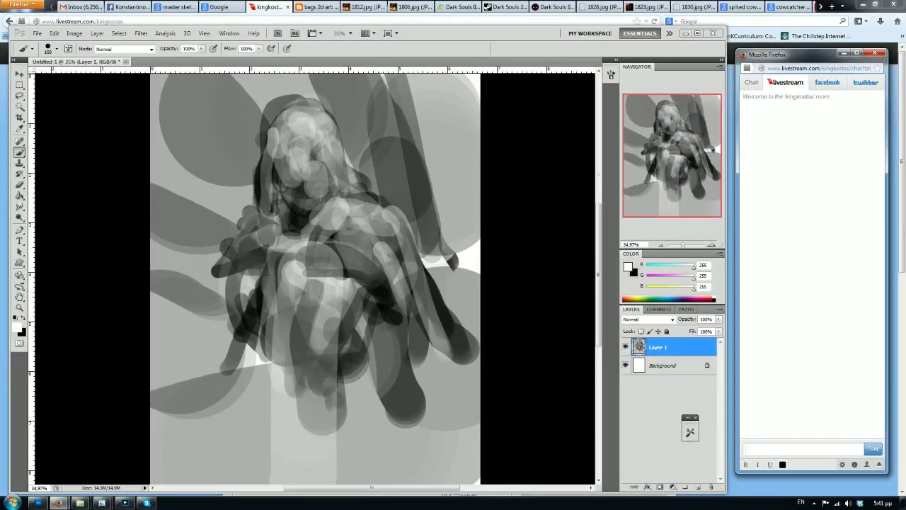
{"action": "left_click_drag", "start_coordinate": [534, 36], "coordinate": [527, 35]}
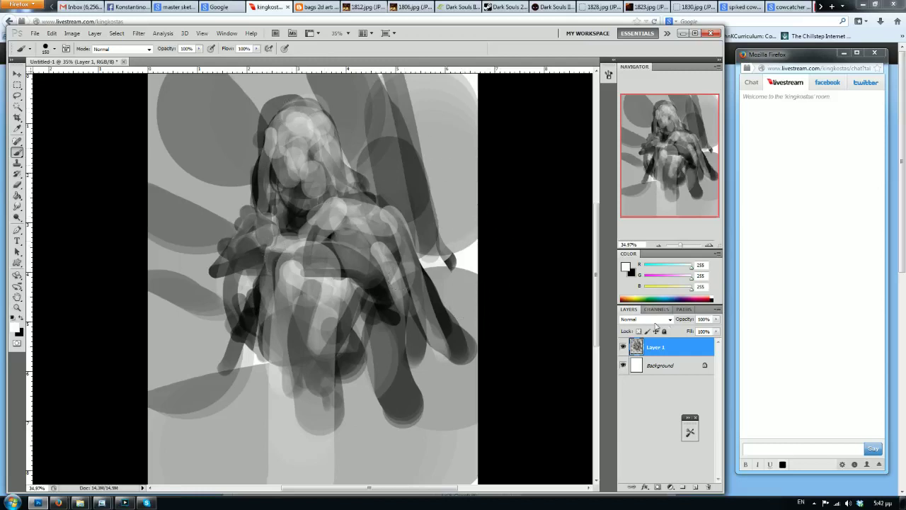
Check the live broadcast on the channel page and return to Photoshop with the chat window beside it
{"action": "left_click", "coordinate": [265, 6]}
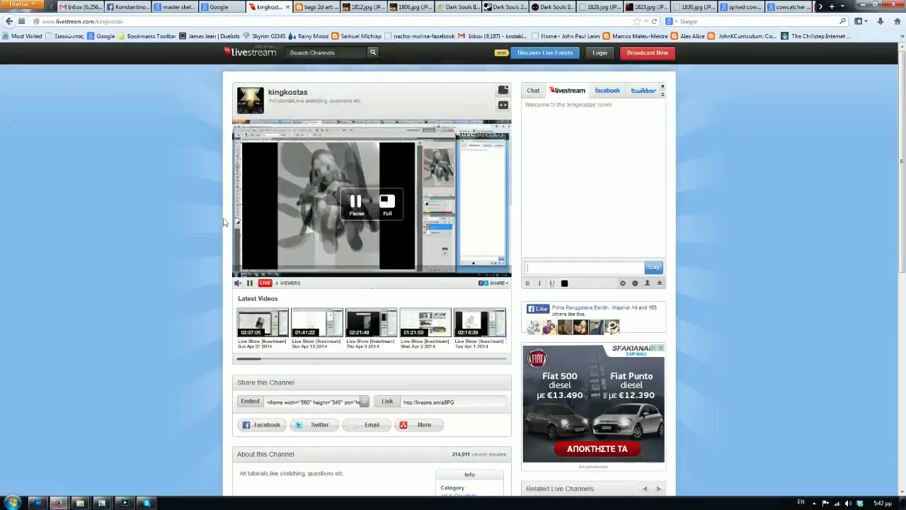
{"action": "left_click", "coordinate": [38, 502]}
{"action": "mouse_move", "coordinate": [58, 502]}
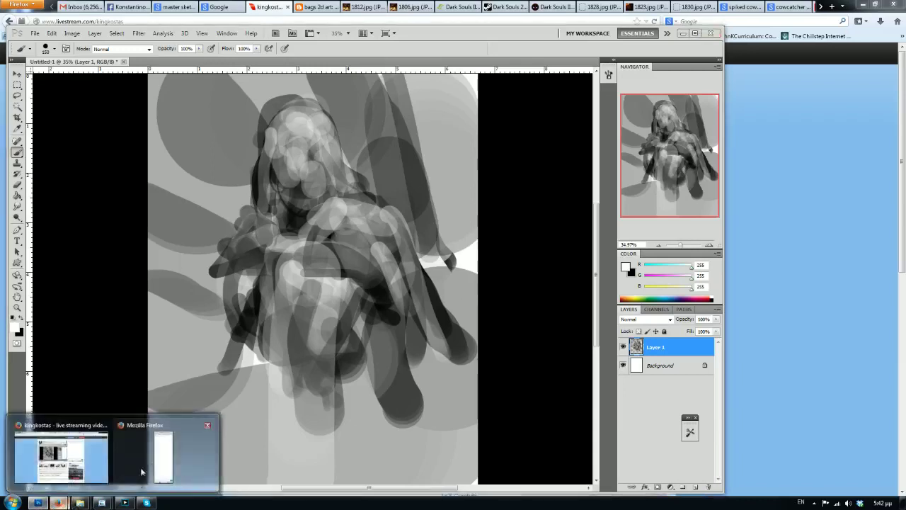
{"action": "left_click", "coordinate": [166, 453]}
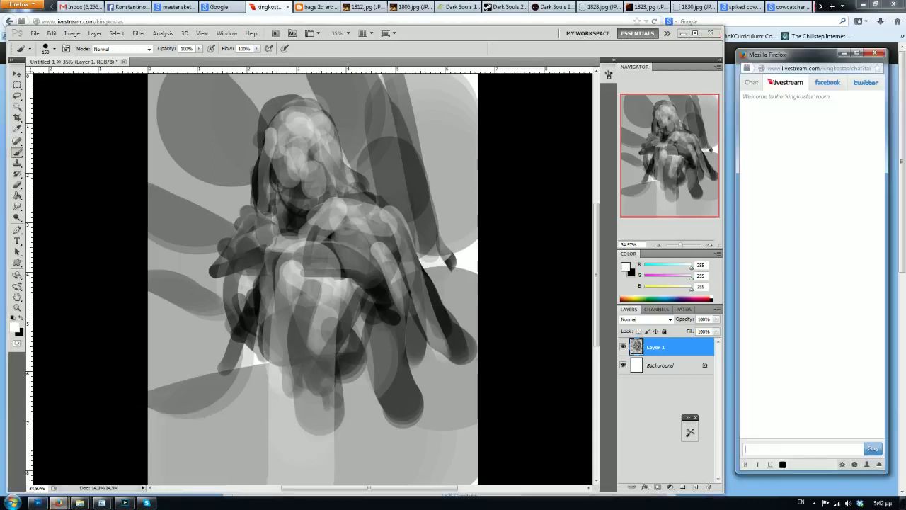
Paint broad white strokes over the dark shapes in the background beside the figure's outer shoulder and arm
{"action": "left_click", "coordinate": [530, 277]}
{"action": "key", "text": "["}
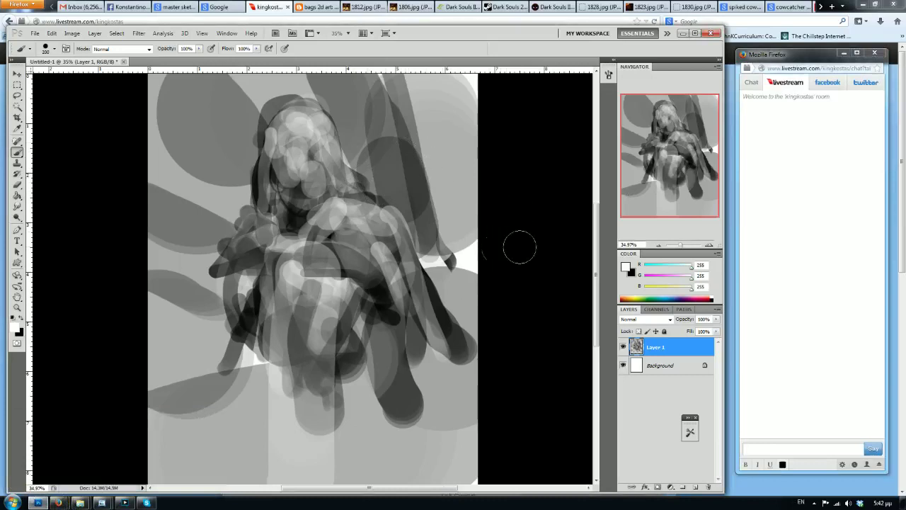
{"action": "scroll", "coordinate": [523, 249], "scroll_direction": "down", "scroll_amount": 1}
{"action": "left_click_drag", "start_coordinate": [431, 222], "coordinate": [438, 279]}
{"action": "key", "text": "]"}
{"action": "left_click_drag", "start_coordinate": [421, 242], "coordinate": [466, 344]}
{"action": "mouse_move", "coordinate": [450, 244]}
{"action": "left_mouse_down"}
{"action": "mouse_move", "coordinate": [446, 181]}
{"action": "mouse_move", "coordinate": [435, 228]}
{"action": "mouse_move", "coordinate": [412, 205]}
{"action": "mouse_move", "coordinate": [398, 106]}
{"action": "left_mouse_up"}
Sample light grey from the canvas and paint the background on Layer 1 around the figure to clean up its silhouette
{"action": "left_click", "coordinate": [390, 187], "text": "alt"}
{"action": "key", "text": "alt+]"}
{"action": "key", "text": "]"}
{"action": "mouse_move", "coordinate": [391, 180]}
{"action": "left_mouse_down"}
{"action": "mouse_move", "coordinate": [455, 224]}
{"action": "mouse_move", "coordinate": [463, 246]}
{"action": "left_mouse_up"}
{"action": "left_click", "coordinate": [661, 348]}
{"action": "key", "text": "["}
{"action": "key", "text": "["}
{"action": "left_click", "coordinate": [422, 170], "text": "alt"}
{"action": "mouse_move", "coordinate": [441, 161]}
{"action": "left_mouse_down"}
{"action": "mouse_move", "coordinate": [430, 205]}
{"action": "mouse_move", "coordinate": [414, 208]}
{"action": "mouse_move", "coordinate": [309, 73]}
{"action": "mouse_move", "coordinate": [357, 135]}
{"action": "mouse_move", "coordinate": [303, 99]}
{"action": "mouse_move", "coordinate": [241, 120]}
{"action": "mouse_move", "coordinate": [255, 128]}
{"action": "mouse_move", "coordinate": [243, 227]}
{"action": "mouse_move", "coordinate": [209, 267]}
{"action": "mouse_move", "coordinate": [215, 228]}
{"action": "mouse_move", "coordinate": [199, 237]}
{"action": "mouse_move", "coordinate": [172, 138]}
{"action": "mouse_move", "coordinate": [190, 328]}
{"action": "mouse_move", "coordinate": [212, 396]}
{"action": "left_mouse_up"}
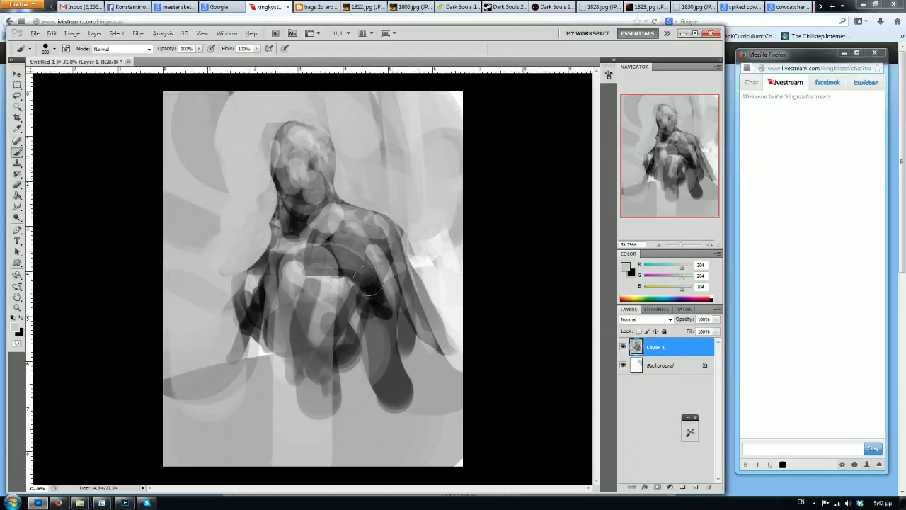
Sample a near-black tone from the figure and paint dark eye sockets on the face
{"action": "left_click", "coordinate": [362, 261], "text": "alt"}
{"action": "mouse_move", "coordinate": [305, 167]}
{"action": "left_mouse_down"}
{"action": "mouse_move", "coordinate": [312, 180]}
{"action": "mouse_move", "coordinate": [305, 217]}
{"action": "mouse_move", "coordinate": [290, 194]}
{"action": "left_mouse_up"}
{"action": "key", "text": "bracketright"}
{"action": "key", "text": "bracketright"}
{"action": "key", "text": "bracketright"}
{"action": "key", "text": "bracketright"}
{"action": "key", "text": "bracketright"}
{"action": "key", "text": "bracketright"}
{"action": "key", "text": "bracketright"}
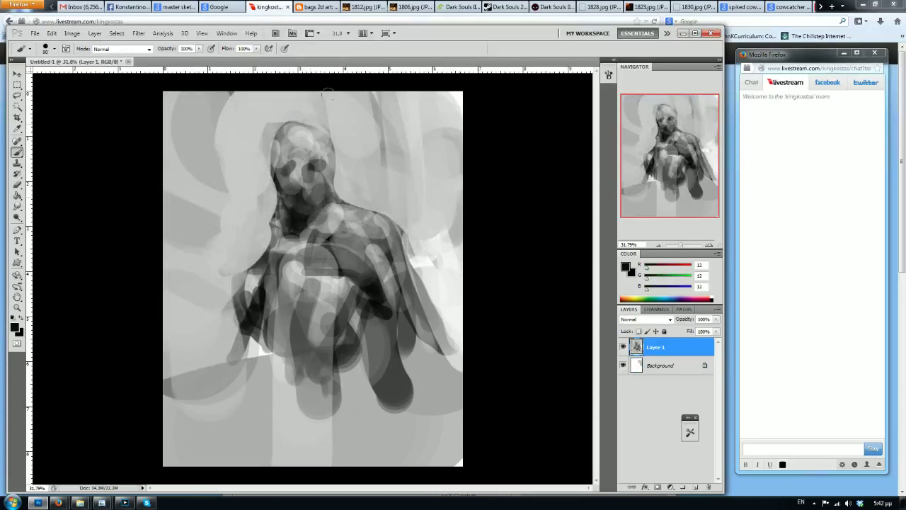
Mix a light pinkish skin colour and glaze it over the figure's face, chest and arm with increasingly large strokes
{"action": "left_click", "coordinate": [691, 266]}
{"action": "left_click", "coordinate": [678, 277]}
{"action": "left_click", "coordinate": [673, 288]}
{"action": "key", "text": "bracketright"}
{"action": "key", "text": "bracketright"}
{"action": "mouse_move", "coordinate": [299, 136]}
{"action": "left_mouse_down"}
{"action": "mouse_move", "coordinate": [315, 205]}
{"action": "mouse_move", "coordinate": [371, 233]}
{"action": "mouse_move", "coordinate": [396, 294]}
{"action": "mouse_move", "coordinate": [368, 283]}
{"action": "left_mouse_up"}
{"action": "key", "text": "bracketright"}
{"action": "key", "text": "bracketright"}
{"action": "key", "text": "bracketright"}
{"action": "key", "text": "bracketright"}
{"action": "left_click_drag", "start_coordinate": [324, 264], "coordinate": [409, 412]}
Set the foreground colour to dark olive brown (RGB 61, 46, 5) and paint it over the background beside the head and shoulder
{"action": "left_click", "coordinate": [655, 266]}
{"action": "left_click", "coordinate": [652, 278]}
{"action": "left_click", "coordinate": [649, 289]}
{"action": "left_click_drag", "start_coordinate": [649, 292], "coordinate": [644, 290]}
{"action": "key", "text": "bracketright"}
{"action": "key", "text": "bracketright"}
{"action": "key", "text": "bracketright"}
{"action": "key", "text": "bracketright"}
{"action": "mouse_move", "coordinate": [331, 135]}
{"action": "left_mouse_down"}
{"action": "mouse_move", "coordinate": [384, 169]}
{"action": "mouse_move", "coordinate": [469, 304]}
{"action": "left_mouse_up"}
{"action": "key", "text": "bracketleft"}
{"action": "key", "text": "bracketleft"}
{"action": "key", "text": "bracketleft"}
{"action": "left_click_drag", "start_coordinate": [471, 152], "coordinate": [424, 117]}
{"action": "key", "text": "bracketleft"}
{"action": "key", "text": "bracketleft"}
Paint large olive brown shapes behind the figure's back and across the lower background
{"action": "mouse_move", "coordinate": [244, 118]}
{"action": "left_mouse_down"}
{"action": "mouse_move", "coordinate": [218, 303]}
{"action": "mouse_move", "coordinate": [283, 389]}
{"action": "left_mouse_up"}
{"action": "key", "text": "bracketright"}
{"action": "key", "text": "bracketright"}
{"action": "key", "text": "bracketright"}
{"action": "key", "text": "bracketright"}
{"action": "key", "text": "bracketright"}
{"action": "left_click_drag", "start_coordinate": [259, 337], "coordinate": [274, 506]}
{"action": "mouse_move", "coordinate": [413, 405]}
{"action": "left_mouse_down"}
{"action": "mouse_move", "coordinate": [379, 414]}
{"action": "mouse_move", "coordinate": [201, 307]}
{"action": "mouse_move", "coordinate": [210, 111]}
{"action": "mouse_move", "coordinate": [354, 117]}
{"action": "left_mouse_up"}
Adjust the dark brown's green value slightly and paint shadows on the dark side of the face and neck
{"action": "key", "text": "bracketleft"}
{"action": "key", "text": "bracketleft"}
{"action": "key", "text": "bracketleft"}
{"action": "key", "text": "bracketleft"}
{"action": "key", "text": "bracketleft"}
{"action": "key", "text": "bracketleft"}
{"action": "key", "text": "bracketleft"}
{"action": "key", "text": "bracketleft"}
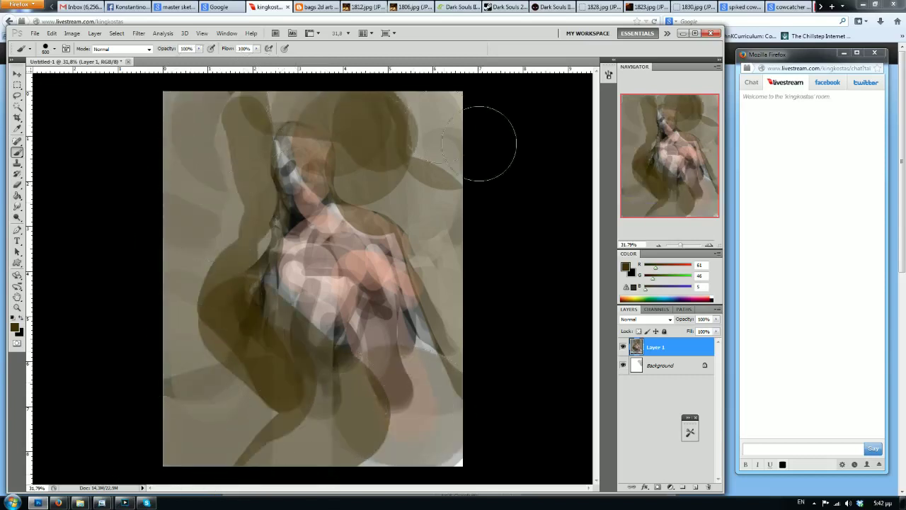
{"action": "left_click_drag", "start_coordinate": [651, 276], "coordinate": [649, 276]}
{"action": "key", "text": "bracketright"}
{"action": "key", "text": "bracketright"}
{"action": "key", "text": "bracketright"}
{"action": "mouse_move", "coordinate": [301, 182]}
{"action": "left_mouse_down"}
{"action": "mouse_move", "coordinate": [287, 186]}
{"action": "mouse_move", "coordinate": [323, 170]}
{"action": "mouse_move", "coordinate": [284, 141]}
{"action": "left_mouse_up"}
{"action": "mouse_move", "coordinate": [289, 175]}
{"action": "left_mouse_down"}
{"action": "mouse_move", "coordinate": [309, 197]}
{"action": "mouse_move", "coordinate": [312, 206]}
{"action": "mouse_move", "coordinate": [296, 229]}
{"action": "left_mouse_up"}
Paint dark brown shadows over the figure's chest and under the shoulder with a larger brush
{"action": "key", "text": "bracketright"}
{"action": "key", "text": "bracketright"}
{"action": "key", "text": "bracketright"}
{"action": "mouse_move", "coordinate": [298, 284]}
{"action": "left_mouse_down"}
{"action": "mouse_move", "coordinate": [338, 295]}
{"action": "mouse_move", "coordinate": [310, 328]}
{"action": "left_mouse_up"}
{"action": "left_click_drag", "start_coordinate": [328, 254], "coordinate": [372, 291]}
{"action": "mouse_move", "coordinate": [379, 293]}
{"action": "left_mouse_down"}
{"action": "mouse_move", "coordinate": [361, 282]}
{"action": "mouse_move", "coordinate": [350, 251]}
{"action": "left_mouse_up"}
{"action": "mouse_move", "coordinate": [344, 245]}
{"action": "left_mouse_down"}
{"action": "mouse_move", "coordinate": [380, 279]}
{"action": "mouse_move", "coordinate": [304, 235]}
{"action": "mouse_move", "coordinate": [331, 365]}
{"action": "left_mouse_up"}
Darken the lower torso and the bottom of the canvas with very broad brown strokes
{"action": "key", "text": "bracketright"}
{"action": "key", "text": "bracketright"}
{"action": "key", "text": "bracketright"}
{"action": "key", "text": "bracketright"}
{"action": "key", "text": "bracketright"}
{"action": "left_click_drag", "start_coordinate": [348, 287], "coordinate": [382, 392]}
{"action": "left_click_drag", "start_coordinate": [319, 331], "coordinate": [303, 455]}
{"action": "mouse_move", "coordinate": [296, 297]}
{"action": "left_mouse_down"}
{"action": "mouse_move", "coordinate": [251, 425]}
{"action": "mouse_move", "coordinate": [402, 448]}
{"action": "left_mouse_up"}
{"action": "left_click_drag", "start_coordinate": [333, 464], "coordinate": [236, 464]}
Refine the shadow shapes on the face with a much smaller brush
{"action": "key", "text": "bracketleft"}
{"action": "key", "text": "bracketleft"}
{"action": "key", "text": "bracketleft"}
{"action": "key", "text": "bracketleft"}
{"action": "key", "text": "bracketleft"}
{"action": "key", "text": "bracketleft"}
{"action": "mouse_move", "coordinate": [312, 192]}
{"action": "left_mouse_down"}
{"action": "mouse_move", "coordinate": [303, 211]}
{"action": "mouse_move", "coordinate": [285, 146]}
{"action": "left_mouse_up"}
Set the colour to light pink (RGB 232, 194, 186) and paint the lit planes of the face, shoulder and arm
{"action": "left_click", "coordinate": [687, 267]}
{"action": "left_click", "coordinate": [684, 277]}
{"action": "left_click", "coordinate": [679, 287]}
{"action": "left_click_drag", "start_coordinate": [685, 277], "coordinate": [680, 278]}
{"action": "key", "text": "bracketleft"}
{"action": "key", "text": "bracketleft"}
{"action": "key", "text": "bracketleft"}
{"action": "key", "text": "bracketleft"}
{"action": "mouse_move", "coordinate": [305, 136]}
{"action": "left_mouse_down"}
{"action": "mouse_move", "coordinate": [321, 154]}
{"action": "mouse_move", "coordinate": [323, 147]}
{"action": "mouse_move", "coordinate": [314, 179]}
{"action": "mouse_move", "coordinate": [308, 171]}
{"action": "mouse_move", "coordinate": [316, 206]}
{"action": "mouse_move", "coordinate": [352, 213]}
{"action": "mouse_move", "coordinate": [402, 263]}
{"action": "mouse_move", "coordinate": [398, 305]}
{"action": "mouse_move", "coordinate": [378, 276]}
{"action": "mouse_move", "coordinate": [423, 435]}
{"action": "left_mouse_up"}
{"action": "key", "text": "bracketleft"}
{"action": "key", "text": "bracketleft"}
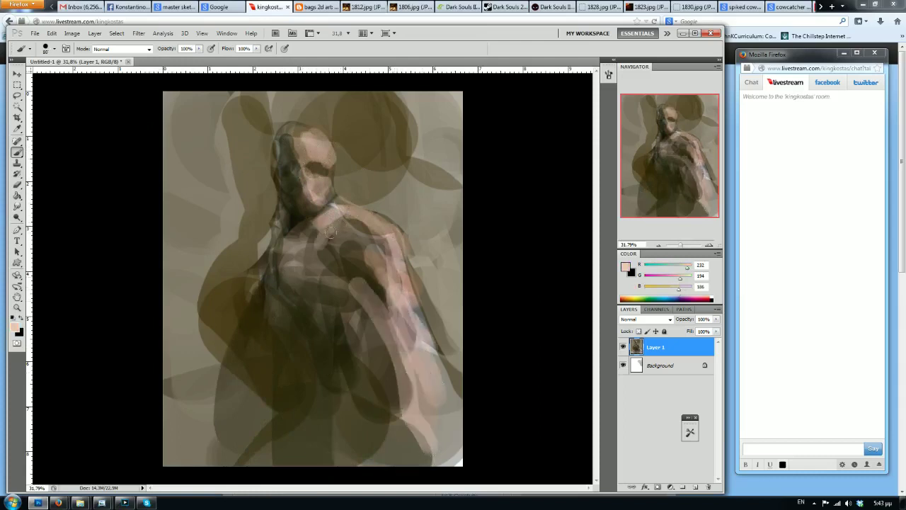
Sample a background tone, change it to dark purple (RGB 69, 48, 54) and paint vertical strokes in the upper background beside the head
{"action": "left_click", "coordinate": [412, 191], "text": "alt"}
{"action": "left_click", "coordinate": [657, 267]}
{"action": "left_click", "coordinate": [652, 277]}
{"action": "left_click", "coordinate": [654, 288]}
{"action": "key", "text": "bracketright"}
{"action": "key", "text": "bracketright"}
{"action": "left_click", "coordinate": [433, 117]}
{"action": "left_click_drag", "start_coordinate": [433, 117], "coordinate": [425, 173]}
{"action": "left_click_drag", "start_coordinate": [404, 84], "coordinate": [427, 188]}
{"action": "left_click_drag", "start_coordinate": [440, 97], "coordinate": [453, 223]}
Extend the dark purple down the background along the figure's outer shoulder and arm with a larger brush
{"action": "key", "text": "bracketright"}
{"action": "key", "text": "bracketright"}
{"action": "key", "text": "bracketright"}
{"action": "mouse_move", "coordinate": [394, 193]}
{"action": "left_mouse_down"}
{"action": "mouse_move", "coordinate": [427, 235]}
{"action": "mouse_move", "coordinate": [458, 354]}
{"action": "left_mouse_up"}
{"action": "left_click_drag", "start_coordinate": [423, 264], "coordinate": [457, 345]}
{"action": "left_click_drag", "start_coordinate": [457, 346], "coordinate": [459, 158]}
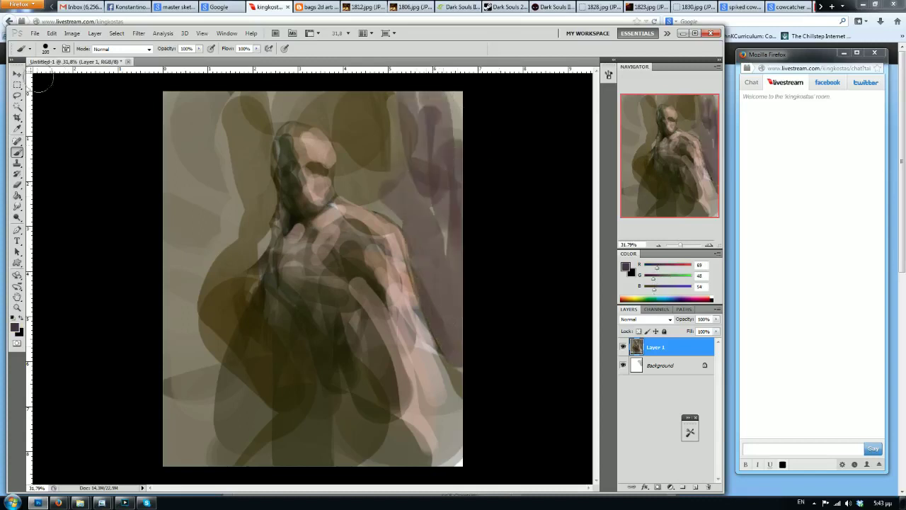
Scale Layer 1 down to about 82% and rotate it slightly with Free Transform, and flip the canvas horizontally
{"action": "left_click", "coordinate": [17, 85]}
{"action": "right_click", "coordinate": [339, 239]}
{"action": "left_click", "coordinate": [373, 321]}
{"action": "left_click_drag", "start_coordinate": [464, 460], "coordinate": [405, 366]}
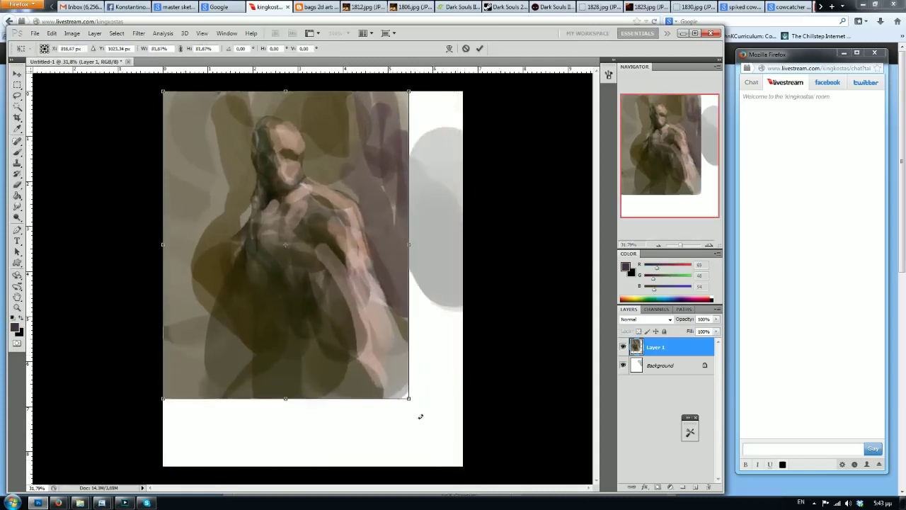
{"action": "left_click_drag", "start_coordinate": [420, 416], "coordinate": [419, 392]}
{"action": "left_click_drag", "start_coordinate": [373, 326], "coordinate": [384, 334]}
{"action": "key", "text": "Return"}
{"action": "key", "text": "ctrl+shift+h"}
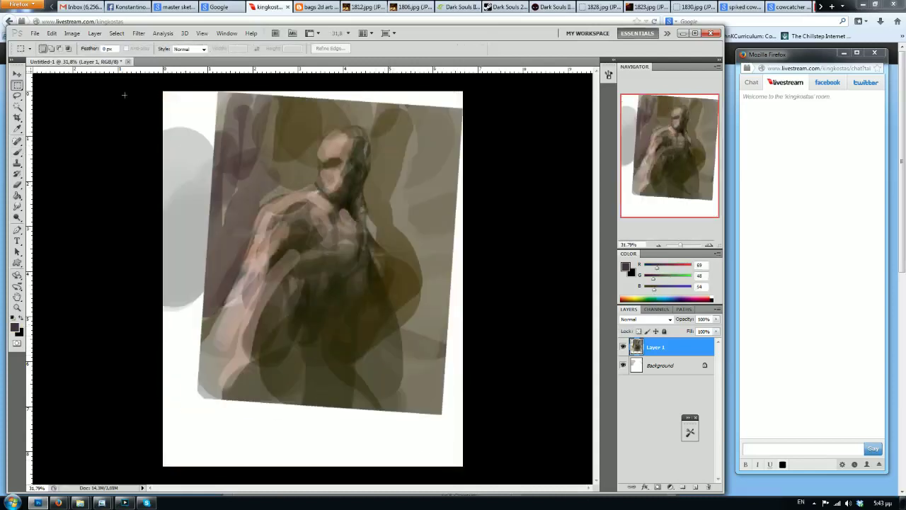
Sample olive tones and brush over the white canvas margins at the upper right and below the figure
{"action": "key", "text": "b"}
{"action": "left_click", "coordinate": [441, 162], "text": "alt"}
{"action": "mouse_move", "coordinate": [457, 106]}
{"action": "left_mouse_down"}
{"action": "mouse_move", "coordinate": [444, 136]}
{"action": "mouse_move", "coordinate": [429, 154]}
{"action": "mouse_move", "coordinate": [320, 87]}
{"action": "mouse_move", "coordinate": [231, 136]}
{"action": "mouse_move", "coordinate": [297, 117]}
{"action": "left_mouse_up"}
{"action": "left_click", "coordinate": [384, 317], "text": "alt"}
{"action": "key", "text": "bracketright"}
{"action": "key", "text": "bracketright"}
{"action": "key", "text": "bracketright"}
{"action": "key", "text": "bracketright"}
{"action": "mouse_move", "coordinate": [383, 324]}
{"action": "left_mouse_down"}
{"action": "mouse_move", "coordinate": [473, 462]}
{"action": "mouse_move", "coordinate": [436, 388]}
{"action": "left_mouse_up"}
{"action": "left_click_drag", "start_coordinate": [311, 384], "coordinate": [246, 484]}
Sample a mauve tone to cover the canvas's left margin, and paint a sampled olive tone across the background behind the head
{"action": "left_click", "coordinate": [219, 257], "text": "alt"}
{"action": "key", "text": "bracketleft"}
{"action": "left_click_drag", "start_coordinate": [202, 95], "coordinate": [175, 303]}
{"action": "left_click", "coordinate": [276, 139], "text": "alt"}
{"action": "key", "text": "bracketleft"}
{"action": "mouse_move", "coordinate": [272, 142]}
{"action": "left_mouse_down"}
{"action": "mouse_move", "coordinate": [192, 236]}
{"action": "mouse_move", "coordinate": [232, 131]}
{"action": "mouse_move", "coordinate": [293, 148]}
{"action": "mouse_move", "coordinate": [353, 83]}
{"action": "mouse_move", "coordinate": [398, 101]}
{"action": "mouse_move", "coordinate": [370, 112]}
{"action": "mouse_move", "coordinate": [380, 129]}
{"action": "mouse_move", "coordinate": [367, 158]}
{"action": "left_mouse_up"}
{"action": "key", "text": "bracketleft"}
{"action": "key", "text": "bracketleft"}
Sample nearby background tones and paint broad strokes over the right side and the lower edge of the canvas
{"action": "left_click", "coordinate": [359, 151], "text": "alt"}
{"action": "left_click", "coordinate": [398, 258], "text": "alt"}
{"action": "left_click_drag", "start_coordinate": [397, 186], "coordinate": [421, 314]}
{"action": "left_click", "coordinate": [448, 225], "text": "alt"}
{"action": "left_click_drag", "start_coordinate": [441, 177], "coordinate": [442, 413]}
{"action": "key", "text": "bracketright"}
{"action": "key", "text": "bracketright"}
{"action": "key", "text": "bracketright"}
{"action": "mouse_move", "coordinate": [404, 364]}
{"action": "left_mouse_down"}
{"action": "mouse_move", "coordinate": [335, 453]}
{"action": "mouse_move", "coordinate": [300, 381]}
{"action": "mouse_move", "coordinate": [230, 434]}
{"action": "mouse_move", "coordinate": [165, 425]}
{"action": "mouse_move", "coordinate": [164, 397]}
{"action": "left_mouse_up"}
Sample a skin tone from the upper arm and touch up the shoulder with a smaller brush
{"action": "left_click", "coordinate": [266, 247], "text": "alt"}
{"action": "key", "text": "bracketleft"}
{"action": "key", "text": "bracketleft"}
{"action": "key", "text": "bracketleft"}
{"action": "key", "text": "bracketleft"}
{"action": "key", "text": "bracketleft"}
{"action": "key", "text": "bracketleft"}
{"action": "left_click_drag", "start_coordinate": [278, 247], "coordinate": [283, 218]}
{"action": "key", "text": "bracketleft"}
{"action": "key", "text": "bracketleft"}
{"action": "key", "text": "bracketleft"}
Paint over the face with a sampled skin tone, and shade the neck and chest with a sampled near-black
{"action": "left_click", "coordinate": [340, 141], "text": "alt"}
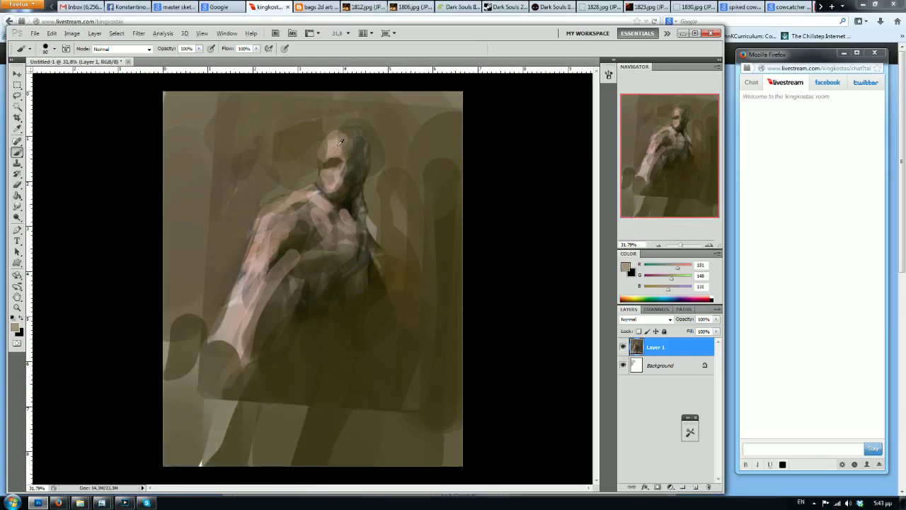
{"action": "mouse_move", "coordinate": [338, 163]}
{"action": "left_mouse_down"}
{"action": "mouse_move", "coordinate": [323, 183]}
{"action": "mouse_move", "coordinate": [327, 201]}
{"action": "mouse_move", "coordinate": [361, 236]}
{"action": "mouse_move", "coordinate": [319, 216]}
{"action": "mouse_move", "coordinate": [304, 234]}
{"action": "mouse_move", "coordinate": [307, 256]}
{"action": "left_mouse_up"}
{"action": "left_click", "coordinate": [355, 196], "text": "alt"}
{"action": "key", "text": "bracketright"}
{"action": "left_click_drag", "start_coordinate": [365, 216], "coordinate": [364, 301]}
{"action": "mouse_move", "coordinate": [342, 230]}
{"action": "left_mouse_down"}
{"action": "mouse_move", "coordinate": [318, 287]}
{"action": "mouse_move", "coordinate": [298, 272]}
{"action": "left_mouse_up"}
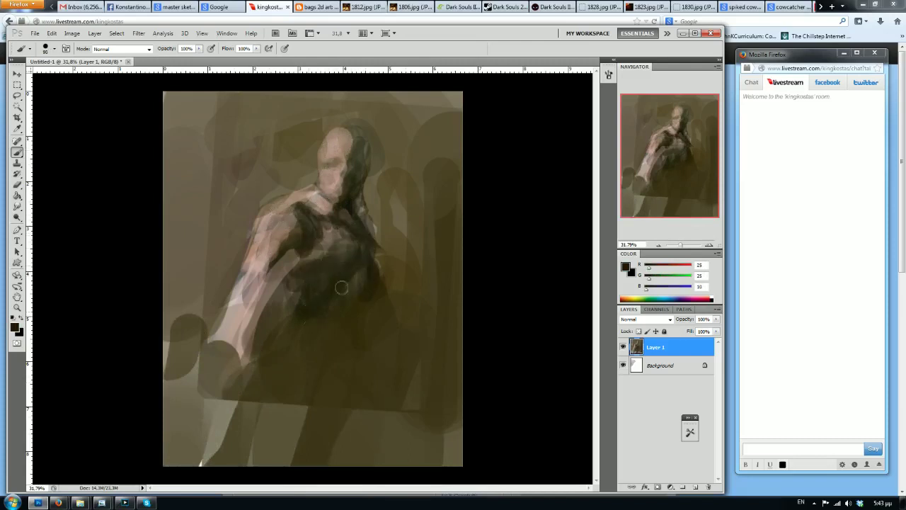
Flip the canvas horizontally and paint the eye sockets on the face
{"action": "key", "text": "ctrl+shift+h"}
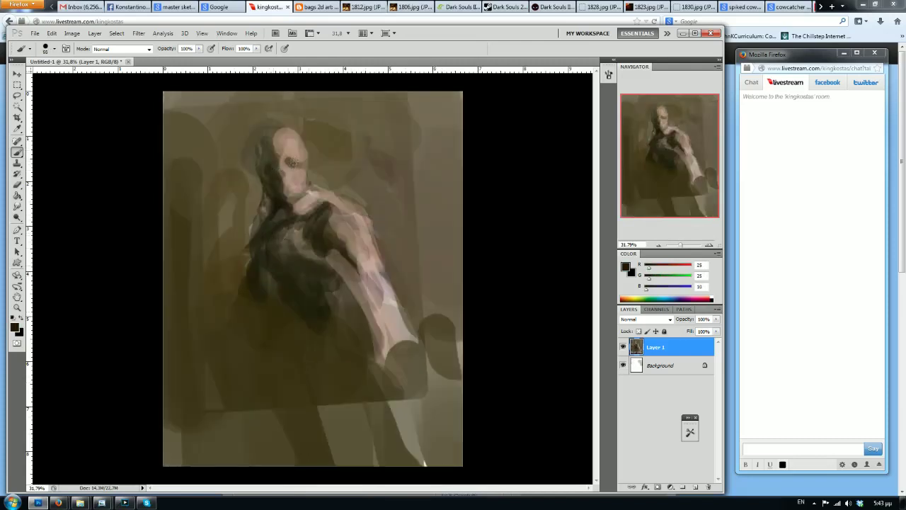
{"action": "left_click", "coordinate": [285, 153], "text": "alt"}
{"action": "left_click_drag", "start_coordinate": [267, 165], "coordinate": [277, 163]}
Set the colour to red (RGB 196, 71, 77) and paint accents on the forehead, mouth, neck, shoulder and upper arm
{"action": "left_click", "coordinate": [279, 148], "text": "alt"}
{"action": "left_click", "coordinate": [279, 149], "text": "alt"}
{"action": "mouse_move", "coordinate": [670, 269]}
{"action": "left_mouse_down"}
{"action": "mouse_move", "coordinate": [680, 269]}
{"action": "mouse_move", "coordinate": [660, 279]}
{"action": "left_mouse_up"}
{"action": "left_click_drag", "start_coordinate": [662, 289], "coordinate": [658, 288]}
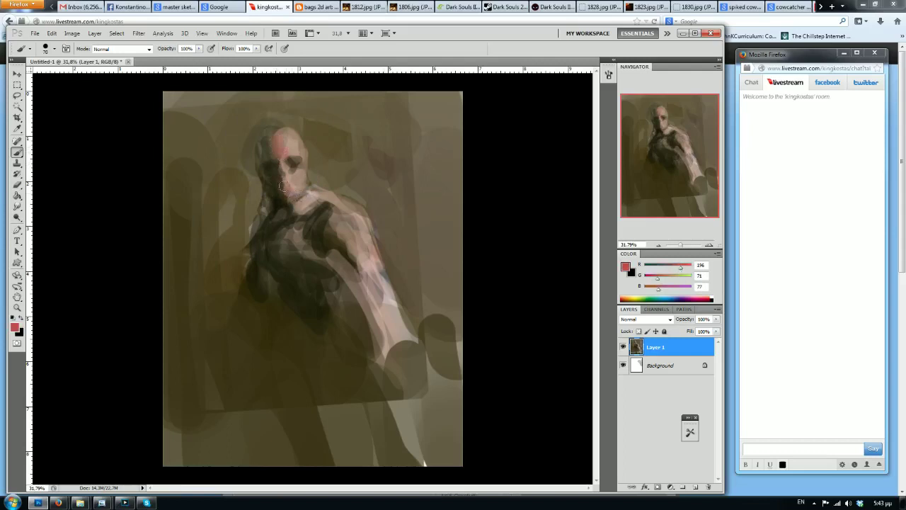
{"action": "key", "text": "bracketright"}
{"action": "key", "text": "bracketright"}
{"action": "left_click_drag", "start_coordinate": [347, 238], "coordinate": [375, 276]}
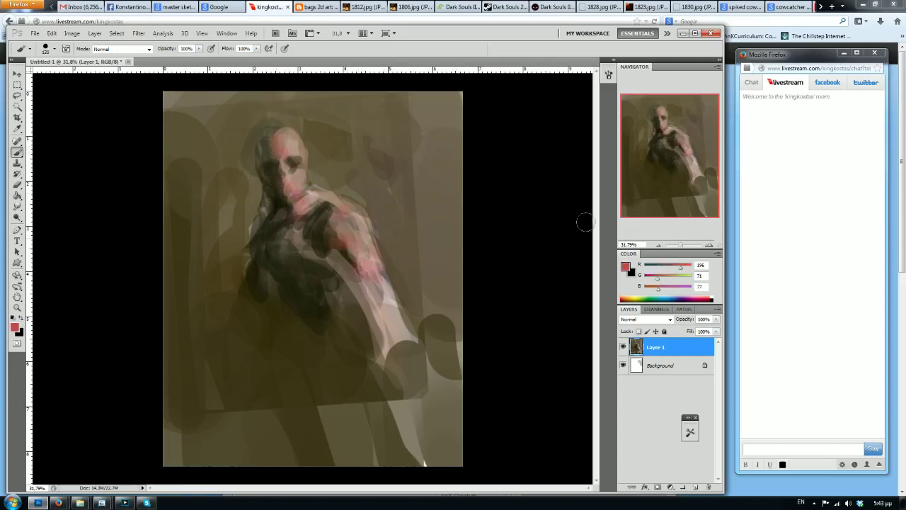
Change the colour to light peach and paint highlights on the shoulder, collarbone, face and upper arm
{"action": "left_click", "coordinate": [683, 277]}
{"action": "left_click", "coordinate": [687, 268]}
{"action": "left_click", "coordinate": [682, 288]}
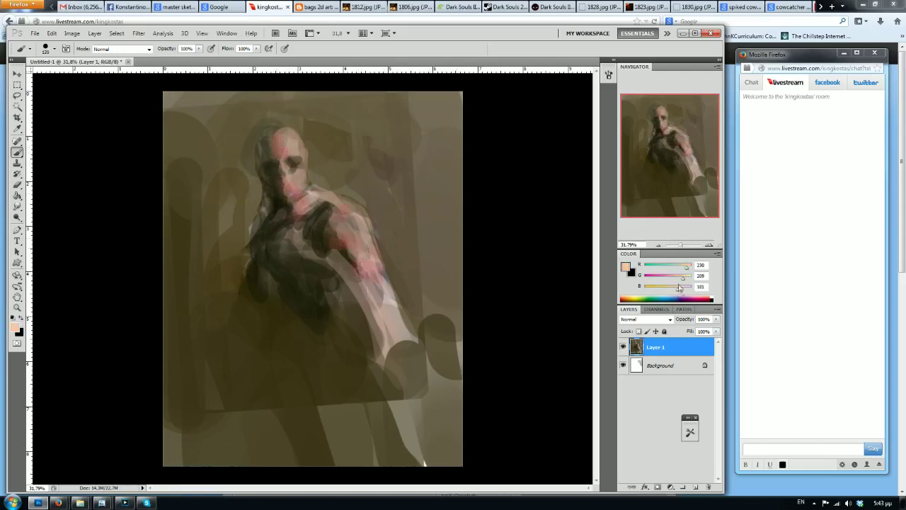
{"action": "left_click_drag", "start_coordinate": [353, 226], "coordinate": [368, 251]}
{"action": "left_click_drag", "start_coordinate": [356, 205], "coordinate": [365, 231]}
{"action": "left_click_drag", "start_coordinate": [345, 205], "coordinate": [314, 199]}
{"action": "key", "text": "bracketleft"}
{"action": "key", "text": "bracketleft"}
{"action": "key", "text": "bracketleft"}
{"action": "mouse_move", "coordinate": [303, 177]}
{"action": "left_mouse_down"}
{"action": "mouse_move", "coordinate": [300, 185]}
{"action": "mouse_move", "coordinate": [289, 172]}
{"action": "mouse_move", "coordinate": [297, 161]}
{"action": "mouse_move", "coordinate": [287, 134]}
{"action": "left_mouse_up"}
{"action": "key", "text": "bracketright"}
{"action": "key", "text": "bracketright"}
{"action": "left_click_drag", "start_coordinate": [362, 257], "coordinate": [368, 284]}
{"action": "mouse_move", "coordinate": [371, 279]}
{"action": "left_mouse_down"}
{"action": "mouse_move", "coordinate": [388, 300]}
{"action": "mouse_move", "coordinate": [380, 314]}
{"action": "mouse_move", "coordinate": [336, 269]}
{"action": "mouse_move", "coordinate": [327, 213]}
{"action": "mouse_move", "coordinate": [314, 286]}
{"action": "left_mouse_up"}
Reset the colour to black and paint a dark sleeveless garment over the chest and torso in vertical strokes
{"action": "key", "text": "d"}
{"action": "key", "text": "bracketleft"}
{"action": "key", "text": "bracketleft"}
{"action": "key", "text": "bracketleft"}
{"action": "key", "text": "bracketleft"}
{"action": "key", "text": "bracketleft"}
{"action": "mouse_move", "coordinate": [309, 205]}
{"action": "left_mouse_down"}
{"action": "mouse_move", "coordinate": [291, 221]}
{"action": "mouse_move", "coordinate": [299, 276]}
{"action": "left_mouse_up"}
{"action": "key", "text": "bracketright"}
{"action": "key", "text": "bracketright"}
{"action": "key", "text": "bracketright"}
{"action": "key", "text": "bracketright"}
{"action": "left_click_drag", "start_coordinate": [297, 235], "coordinate": [287, 292]}
{"action": "left_click_drag", "start_coordinate": [274, 242], "coordinate": [280, 333]}
{"action": "left_click_drag", "start_coordinate": [251, 253], "coordinate": [255, 304]}
Paint a black wide-brimmed hat over the crown and both sides of the head
{"action": "mouse_move", "coordinate": [301, 142]}
{"action": "left_mouse_down"}
{"action": "mouse_move", "coordinate": [333, 159]}
{"action": "mouse_move", "coordinate": [319, 176]}
{"action": "mouse_move", "coordinate": [354, 163]}
{"action": "mouse_move", "coordinate": [322, 158]}
{"action": "left_mouse_up"}
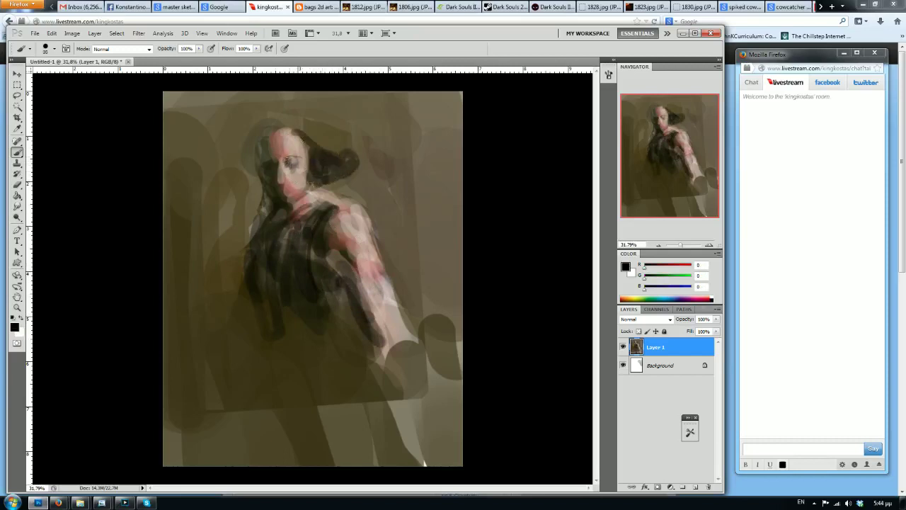
{"action": "key", "text": "bracketleft"}
{"action": "key", "text": "bracketleft"}
{"action": "key", "text": "bracketleft"}
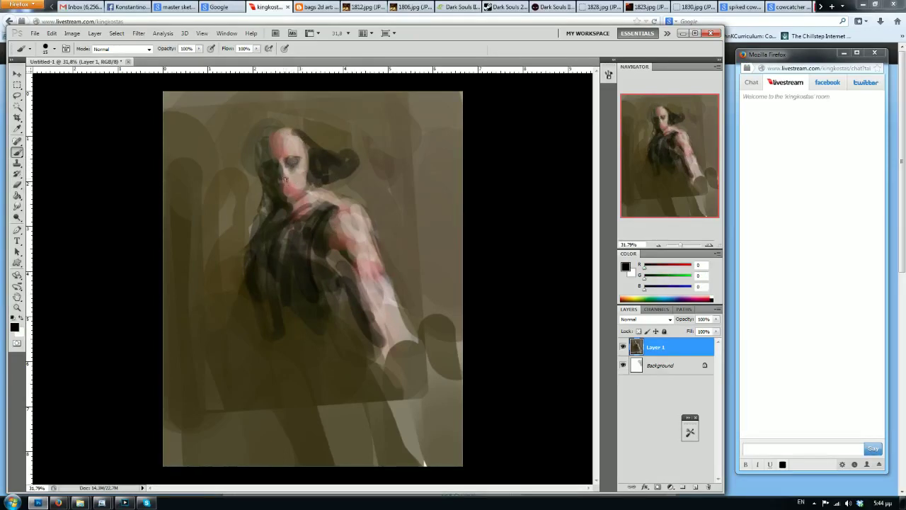
{"action": "mouse_move", "coordinate": [268, 136]}
{"action": "left_mouse_down"}
{"action": "mouse_move", "coordinate": [249, 157]}
{"action": "mouse_move", "coordinate": [253, 194]}
{"action": "left_mouse_up"}
{"action": "mouse_move", "coordinate": [251, 150]}
{"action": "left_mouse_down"}
{"action": "mouse_move", "coordinate": [308, 148]}
{"action": "mouse_move", "coordinate": [253, 167]}
{"action": "mouse_move", "coordinate": [269, 126]}
{"action": "left_mouse_up"}
{"action": "key", "text": "bracketright"}
{"action": "mouse_move", "coordinate": [329, 147]}
{"action": "left_mouse_down"}
{"action": "mouse_move", "coordinate": [263, 121]}
{"action": "mouse_move", "coordinate": [248, 155]}
{"action": "left_mouse_up"}
{"action": "mouse_move", "coordinate": [287, 129]}
{"action": "left_mouse_down"}
{"action": "mouse_move", "coordinate": [261, 124]}
{"action": "mouse_move", "coordinate": [299, 130]}
{"action": "left_mouse_up"}
Extend the black garment down past the waist with long vertical strokes
{"action": "mouse_move", "coordinate": [317, 218]}
{"action": "left_mouse_down"}
{"action": "mouse_move", "coordinate": [298, 240]}
{"action": "mouse_move", "coordinate": [311, 210]}
{"action": "mouse_move", "coordinate": [290, 254]}
{"action": "mouse_move", "coordinate": [326, 295]}
{"action": "mouse_move", "coordinate": [366, 258]}
{"action": "mouse_move", "coordinate": [310, 263]}
{"action": "mouse_move", "coordinate": [315, 342]}
{"action": "left_mouse_up"}
{"action": "left_click_drag", "start_coordinate": [306, 275], "coordinate": [317, 358]}
{"action": "left_click_drag", "start_coordinate": [281, 263], "coordinate": [305, 374]}
{"action": "left_click_drag", "start_coordinate": [271, 308], "coordinate": [284, 238]}
Paint the hat brim on the shadowed side of the head and darken the outer edge of the torso
{"action": "left_click", "coordinate": [250, 204], "text": "alt"}
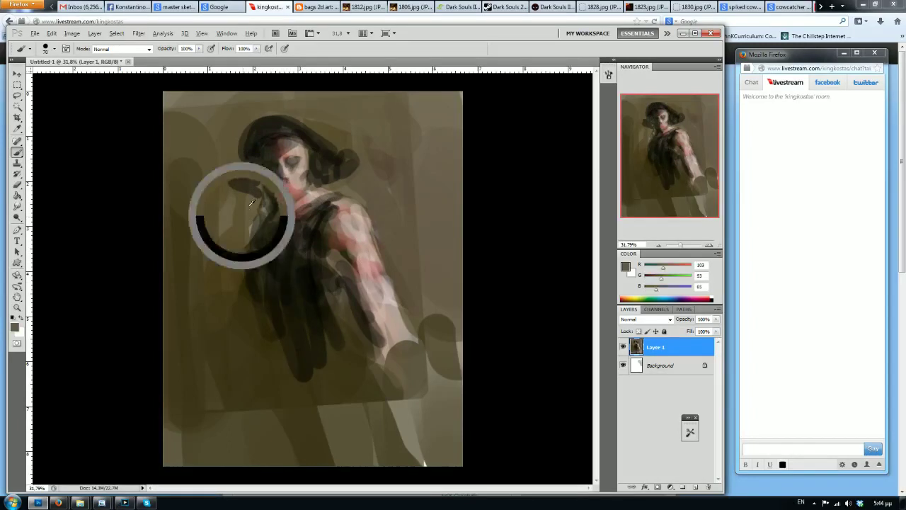
{"action": "left_click", "coordinate": [519, 195], "text": "alt"}
{"action": "key", "text": "bracketright"}
{"action": "mouse_move", "coordinate": [269, 152]}
{"action": "left_mouse_down"}
{"action": "mouse_move", "coordinate": [275, 196]}
{"action": "mouse_move", "coordinate": [272, 164]}
{"action": "mouse_move", "coordinate": [289, 161]}
{"action": "mouse_move", "coordinate": [266, 196]}
{"action": "left_mouse_up"}
{"action": "mouse_move", "coordinate": [250, 164]}
{"action": "left_mouse_down"}
{"action": "mouse_move", "coordinate": [244, 184]}
{"action": "mouse_move", "coordinate": [257, 195]}
{"action": "mouse_move", "coordinate": [243, 162]}
{"action": "mouse_move", "coordinate": [229, 182]}
{"action": "mouse_move", "coordinate": [269, 217]}
{"action": "mouse_move", "coordinate": [253, 229]}
{"action": "mouse_move", "coordinate": [276, 244]}
{"action": "mouse_move", "coordinate": [276, 315]}
{"action": "mouse_move", "coordinate": [254, 252]}
{"action": "mouse_move", "coordinate": [286, 363]}
{"action": "left_mouse_up"}
Paint a dark short sleeve over the shoulder and upper arm with a larger brush
{"action": "key", "text": "bracketright"}
{"action": "key", "text": "bracketright"}
{"action": "mouse_move", "coordinate": [311, 253]}
{"action": "left_mouse_down"}
{"action": "mouse_move", "coordinate": [325, 279]}
{"action": "mouse_move", "coordinate": [348, 281]}
{"action": "mouse_move", "coordinate": [352, 262]}
{"action": "left_mouse_up"}
{"action": "left_click_drag", "start_coordinate": [319, 249], "coordinate": [338, 274]}
{"action": "key", "text": "bracketright"}
{"action": "mouse_move", "coordinate": [328, 227]}
{"action": "left_mouse_down"}
{"action": "mouse_move", "coordinate": [353, 253]}
{"action": "mouse_move", "coordinate": [334, 217]}
{"action": "mouse_move", "coordinate": [350, 228]}
{"action": "mouse_move", "coordinate": [352, 208]}
{"action": "mouse_move", "coordinate": [390, 231]}
{"action": "mouse_move", "coordinate": [369, 243]}
{"action": "mouse_move", "coordinate": [362, 225]}
{"action": "mouse_move", "coordinate": [357, 256]}
{"action": "left_mouse_up"}
{"action": "key", "text": "bracketright"}
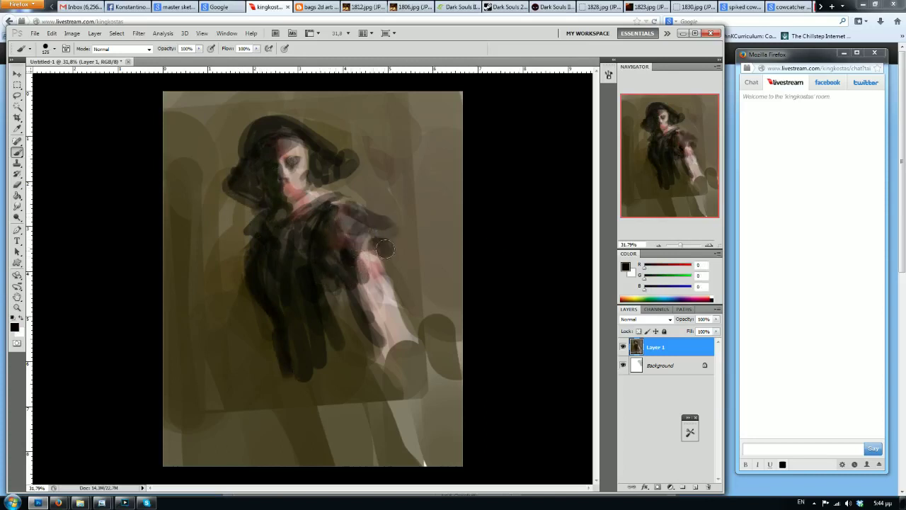
Fill in the lower part of the black garment down to the hem with a larger brush
{"action": "key", "text": "bracketright"}
{"action": "key", "text": "bracketright"}
{"action": "key", "text": "bracketright"}
{"action": "mouse_move", "coordinate": [328, 297]}
{"action": "left_mouse_down"}
{"action": "mouse_move", "coordinate": [345, 356]}
{"action": "mouse_move", "coordinate": [312, 376]}
{"action": "mouse_move", "coordinate": [354, 345]}
{"action": "mouse_move", "coordinate": [280, 358]}
{"action": "mouse_move", "coordinate": [326, 333]}
{"action": "mouse_move", "coordinate": [287, 351]}
{"action": "mouse_move", "coordinate": [283, 327]}
{"action": "mouse_move", "coordinate": [276, 370]}
{"action": "mouse_move", "coordinate": [290, 398]}
{"action": "mouse_move", "coordinate": [350, 373]}
{"action": "mouse_move", "coordinate": [289, 371]}
{"action": "mouse_move", "coordinate": [341, 314]}
{"action": "mouse_move", "coordinate": [354, 359]}
{"action": "left_mouse_up"}
Add dark shading to the cheek and mouth with a smaller brush
{"action": "key", "text": "bracketleft"}
{"action": "key", "text": "bracketleft"}
{"action": "key", "text": "bracketleft"}
{"action": "key", "text": "bracketleft"}
{"action": "key", "text": "bracketleft"}
{"action": "key", "text": "bracketleft"}
{"action": "key", "text": "bracketleft"}
{"action": "key", "text": "bracketright"}
{"action": "key", "text": "bracketright"}
{"action": "key", "text": "bracketleft"}
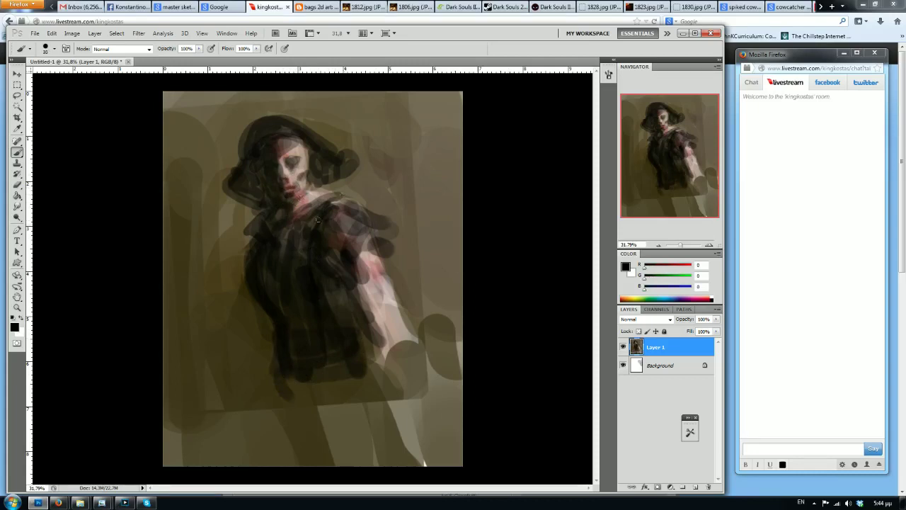
Flip the canvas horizontally, set the colour to tan (RGB 196, 166, 135) and paint horizontal strokes beside the waist
{"action": "key", "text": "ctrl+shift+h"}
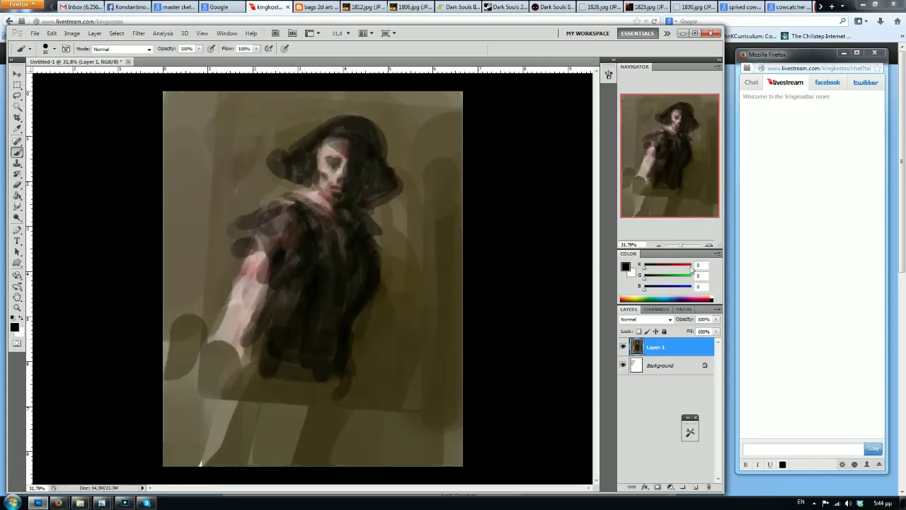
{"action": "left_click", "coordinate": [681, 269]}
{"action": "left_click", "coordinate": [669, 286]}
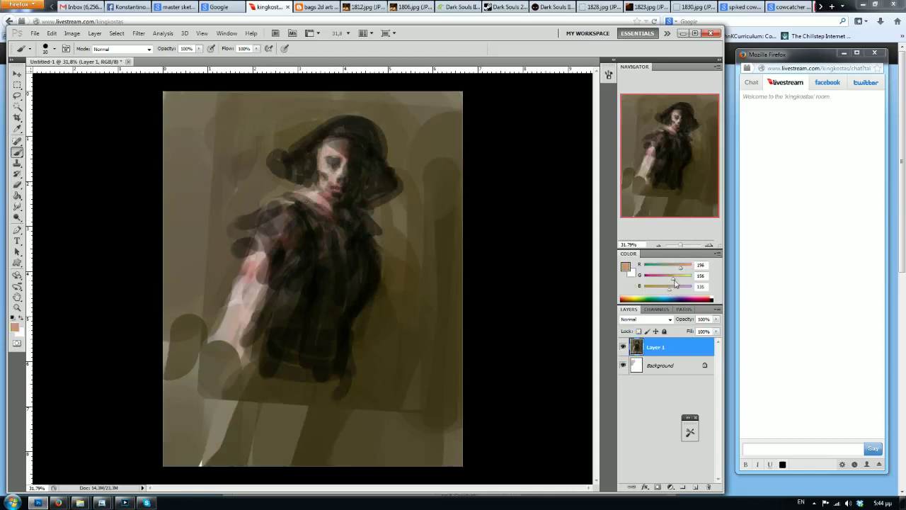
{"action": "left_click_drag", "start_coordinate": [463, 308], "coordinate": [392, 314]}
{"action": "key", "text": "bracketright"}
{"action": "key", "text": "bracketright"}
{"action": "left_click_drag", "start_coordinate": [463, 330], "coordinate": [372, 329]}
{"action": "left_click_drag", "start_coordinate": [462, 351], "coordinate": [359, 337]}
Paint tan diagonal and upright strokes above the horizontal bars in the background beside the torso
{"action": "key", "text": "bracketright"}
{"action": "key", "text": "bracketright"}
{"action": "key", "text": "bracketright"}
{"action": "key", "text": "bracketright"}
{"action": "key", "text": "bracketright"}
{"action": "mouse_move", "coordinate": [436, 324]}
{"action": "left_mouse_down"}
{"action": "mouse_move", "coordinate": [458, 261]}
{"action": "mouse_move", "coordinate": [460, 163]}
{"action": "left_mouse_up"}
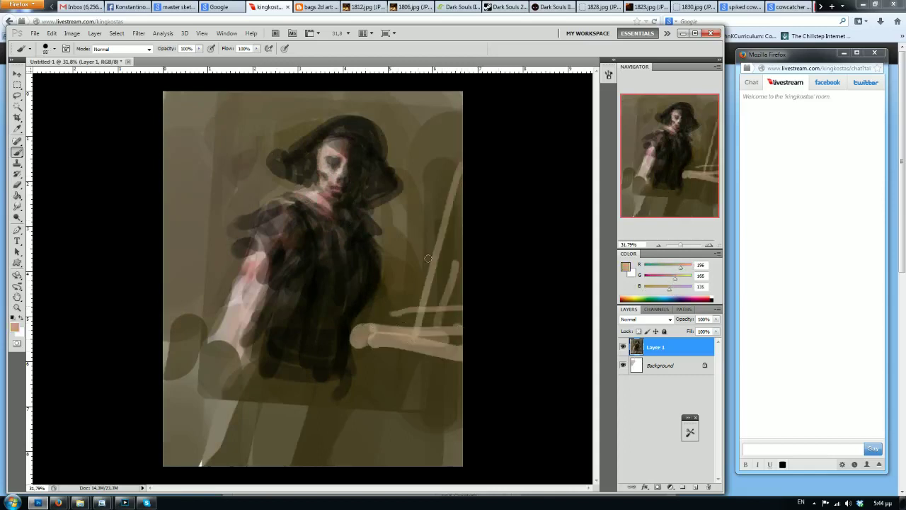
{"action": "mouse_move", "coordinate": [385, 266]}
{"action": "left_mouse_down"}
{"action": "mouse_move", "coordinate": [386, 300]}
{"action": "mouse_move", "coordinate": [408, 327]}
{"action": "left_mouse_up"}
{"action": "key", "text": "bracketright"}
{"action": "key", "text": "bracketright"}
{"action": "left_click_drag", "start_coordinate": [458, 254], "coordinate": [434, 259]}
Paint broad tan vertical strokes below the horizontal bars with an increasingly large brush
{"action": "key", "text": "bracketright"}
{"action": "key", "text": "bracketright"}
{"action": "mouse_move", "coordinate": [406, 327]}
{"action": "left_mouse_down"}
{"action": "mouse_move", "coordinate": [407, 384]}
{"action": "mouse_move", "coordinate": [440, 397]}
{"action": "left_mouse_up"}
{"action": "key", "text": "bracketright"}
{"action": "key", "text": "bracketright"}
{"action": "left_click_drag", "start_coordinate": [376, 345], "coordinate": [371, 401]}
{"action": "left_click_drag", "start_coordinate": [411, 347], "coordinate": [411, 396]}
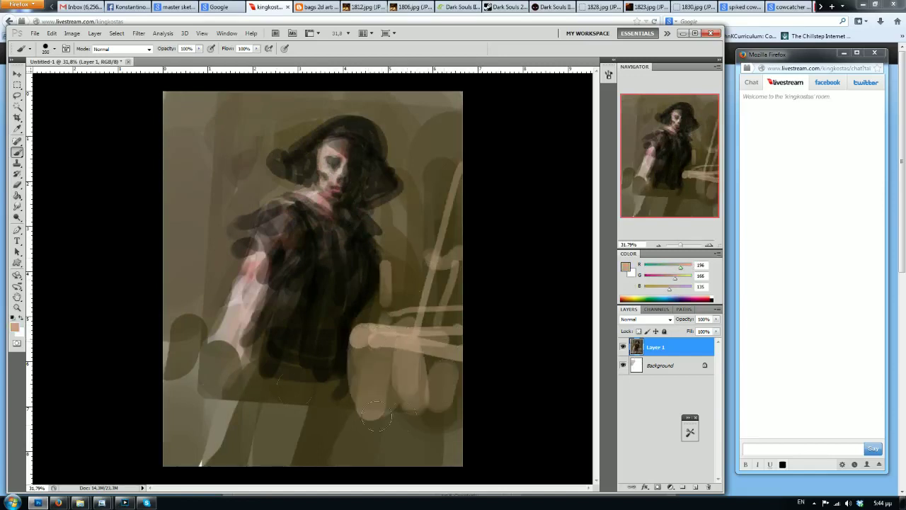
Paint broad tan strokes in the background beside and below the figure's extended arm
{"action": "key", "text": "bracketright"}
{"action": "left_click_drag", "start_coordinate": [215, 363], "coordinate": [222, 398]}
{"action": "left_click_drag", "start_coordinate": [180, 367], "coordinate": [161, 368]}
{"action": "left_click_drag", "start_coordinate": [203, 327], "coordinate": [124, 327]}
{"action": "key", "text": "bracketleft"}
{"action": "key", "text": "bracketleft"}
{"action": "key", "text": "bracketleft"}
{"action": "mouse_move", "coordinate": [223, 285]}
{"action": "left_mouse_down"}
{"action": "mouse_move", "coordinate": [165, 288]}
{"action": "mouse_move", "coordinate": [206, 312]}
{"action": "mouse_move", "coordinate": [214, 375]}
{"action": "left_mouse_up"}
Paint thin crossing tan diagonals and a tan V shape below the extended arm with a much smaller brush
{"action": "key", "text": "bracketleft"}
{"action": "key", "text": "bracketleft"}
{"action": "key", "text": "bracketleft"}
{"action": "key", "text": "bracketleft"}
{"action": "key", "text": "bracketleft"}
{"action": "key", "text": "bracketleft"}
{"action": "key", "text": "bracketleft"}
{"action": "key", "text": "bracketleft"}
{"action": "key", "text": "bracketleft"}
{"action": "mouse_move", "coordinate": [170, 330]}
{"action": "left_mouse_down"}
{"action": "mouse_move", "coordinate": [162, 378]}
{"action": "mouse_move", "coordinate": [217, 425]}
{"action": "left_mouse_up"}
{"action": "mouse_move", "coordinate": [166, 378]}
{"action": "left_mouse_down"}
{"action": "mouse_move", "coordinate": [225, 414]}
{"action": "mouse_move", "coordinate": [269, 397]}
{"action": "left_mouse_up"}
Set the colour to dark brown (RGB 84, 41, 0) and paint vertical strokes below the tan bars beside the waist
{"action": "key", "text": "bracketright"}
{"action": "key", "text": "bracketright"}
{"action": "key", "text": "bracketright"}
{"action": "key", "text": "bracketright"}
{"action": "key", "text": "bracketright"}
{"action": "left_click", "coordinate": [659, 267]}
{"action": "left_click", "coordinate": [656, 278]}
{"action": "left_click", "coordinate": [655, 287]}
{"action": "left_click", "coordinate": [652, 277]}
{"action": "left_click_drag", "start_coordinate": [652, 288], "coordinate": [643, 288]}
{"action": "key", "text": "bracketright"}
{"action": "key", "text": "bracketright"}
{"action": "key", "text": "bracketright"}
{"action": "key", "text": "bracketright"}
{"action": "mouse_move", "coordinate": [441, 371]}
{"action": "left_mouse_down"}
{"action": "mouse_move", "coordinate": [441, 472]}
{"action": "mouse_move", "coordinate": [412, 460]}
{"action": "left_mouse_up"}
Spread brown over the block beneath the tan bars with a larger brush
{"action": "key", "text": "bracketright"}
{"action": "key", "text": "bracketright"}
{"action": "key", "text": "bracketright"}
{"action": "key", "text": "bracketright"}
{"action": "mouse_move", "coordinate": [376, 372]}
{"action": "left_mouse_down"}
{"action": "mouse_move", "coordinate": [374, 457]}
{"action": "mouse_move", "coordinate": [428, 389]}
{"action": "left_mouse_up"}
Add brown shading to the shadowed side of the face and hat with a much smaller brush
{"action": "key", "text": "bracketright"}
{"action": "key", "text": "bracketleft"}
{"action": "key", "text": "bracketleft"}
{"action": "key", "text": "bracketleft"}
{"action": "key", "text": "bracketleft"}
{"action": "key", "text": "bracketleft"}
{"action": "key", "text": "bracketleft"}
{"action": "key", "text": "bracketleft"}
{"action": "key", "text": "bracketleft"}
{"action": "key", "text": "bracketleft"}
{"action": "key", "text": "bracketleft"}
{"action": "key", "text": "bracketleft"}
{"action": "left_click_drag", "start_coordinate": [384, 180], "coordinate": [368, 176]}
Paint brown tones over the chest and torso with a gradually larger brush
{"action": "key", "text": "bracketright"}
{"action": "key", "text": "bracketright"}
{"action": "key", "text": "bracketright"}
{"action": "key", "text": "bracketright"}
{"action": "left_click_drag", "start_coordinate": [346, 248], "coordinate": [331, 242]}
{"action": "key", "text": "bracketright"}
{"action": "left_click_drag", "start_coordinate": [315, 361], "coordinate": [291, 308]}
Sweep broad brown strokes from the torso across the ground below the extended arm
{"action": "key", "text": "bracketright"}
{"action": "left_click_drag", "start_coordinate": [300, 246], "coordinate": [206, 425]}
{"action": "mouse_move", "coordinate": [318, 388]}
{"action": "left_mouse_down"}
{"action": "mouse_move", "coordinate": [252, 409]}
{"action": "mouse_move", "coordinate": [218, 397]}
{"action": "mouse_move", "coordinate": [176, 448]}
{"action": "left_mouse_up"}
Paint horizontal brown bars beyond the extended arm, one at the hand and one above it, with a smaller brush
{"action": "key", "text": "bracketleft"}
{"action": "key", "text": "bracketleft"}
{"action": "key", "text": "bracketleft"}
{"action": "key", "text": "bracketleft"}
{"action": "key", "text": "bracketleft"}
{"action": "key", "text": "bracketleft"}
{"action": "key", "text": "bracketleft"}
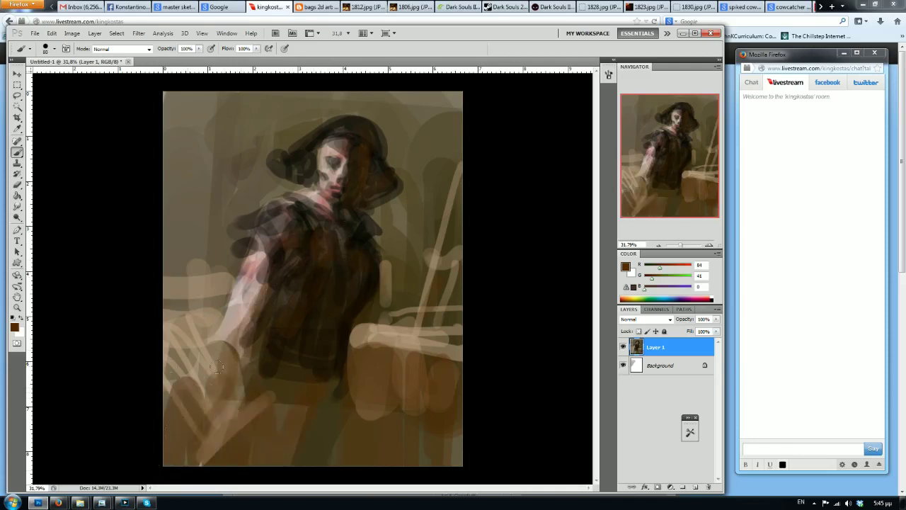
{"action": "left_click_drag", "start_coordinate": [216, 367], "coordinate": [230, 368]}
{"action": "mouse_move", "coordinate": [224, 296]}
{"action": "left_mouse_down"}
{"action": "mouse_move", "coordinate": [181, 307]}
{"action": "mouse_move", "coordinate": [215, 298]}
{"action": "left_mouse_up"}
{"action": "key", "text": "bracketright"}
{"action": "key", "text": "bracketright"}
{"action": "left_click_drag", "start_coordinate": [208, 300], "coordinate": [164, 321]}
Flip the canvas horizontally, switch to the default black and darken the jacket's hem and the area below it
{"action": "key", "text": "ctrl+shift+h"}
{"action": "left_click", "coordinate": [331, 344], "text": "alt"}
{"action": "key", "text": "d"}
{"action": "left_click_drag", "start_coordinate": [275, 361], "coordinate": [274, 403]}
{"action": "mouse_move", "coordinate": [357, 378]}
{"action": "left_mouse_down"}
{"action": "mouse_move", "coordinate": [307, 396]}
{"action": "mouse_move", "coordinate": [320, 424]}
{"action": "left_mouse_up"}
Darken the underside of the hat above the forehead in black with a smaller brush
{"action": "key", "text": "bracketleft"}
{"action": "key", "text": "bracketleft"}
{"action": "key", "text": "bracketleft"}
{"action": "key", "text": "bracketleft"}
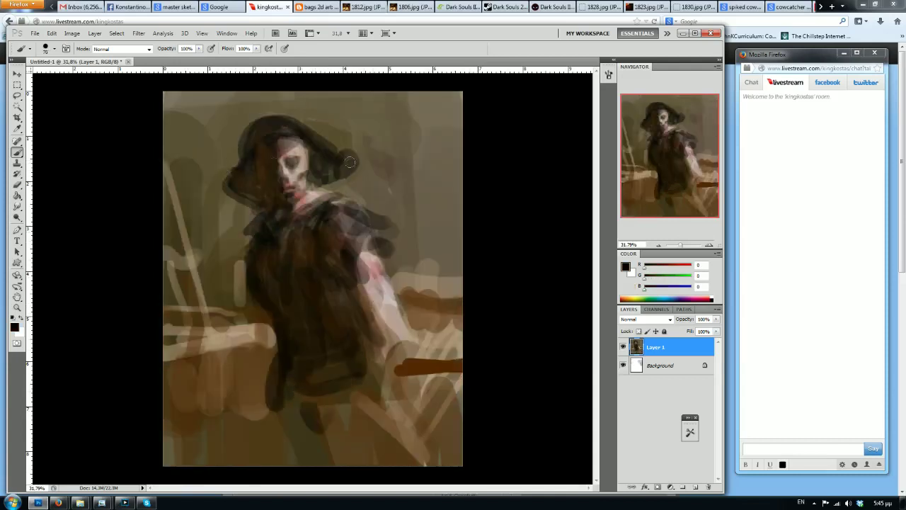
{"action": "mouse_move", "coordinate": [266, 145]}
{"action": "left_mouse_down"}
{"action": "mouse_move", "coordinate": [314, 152]}
{"action": "mouse_move", "coordinate": [269, 148]}
{"action": "left_mouse_up"}
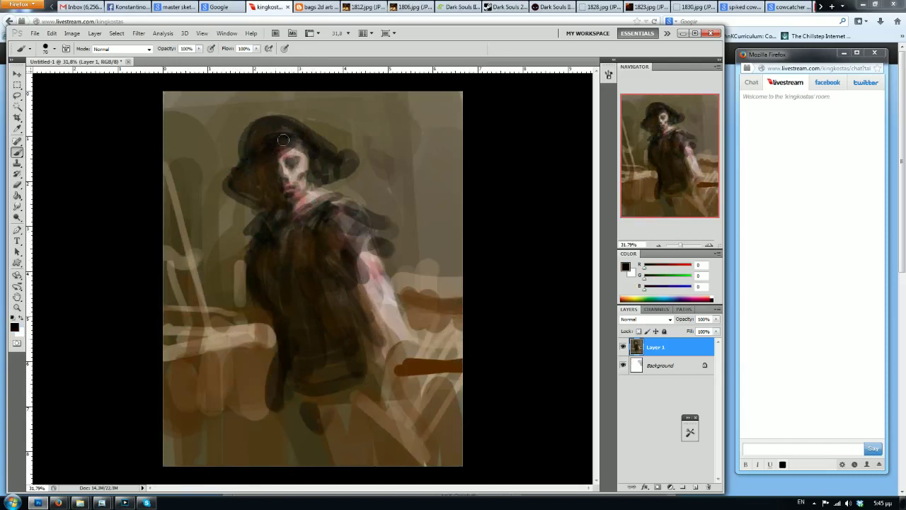
Set the colour to dark reddish brown (RGB 77, 41, 33) and shade the shadowed side of the face
{"action": "left_click", "coordinate": [298, 177], "text": "alt"}
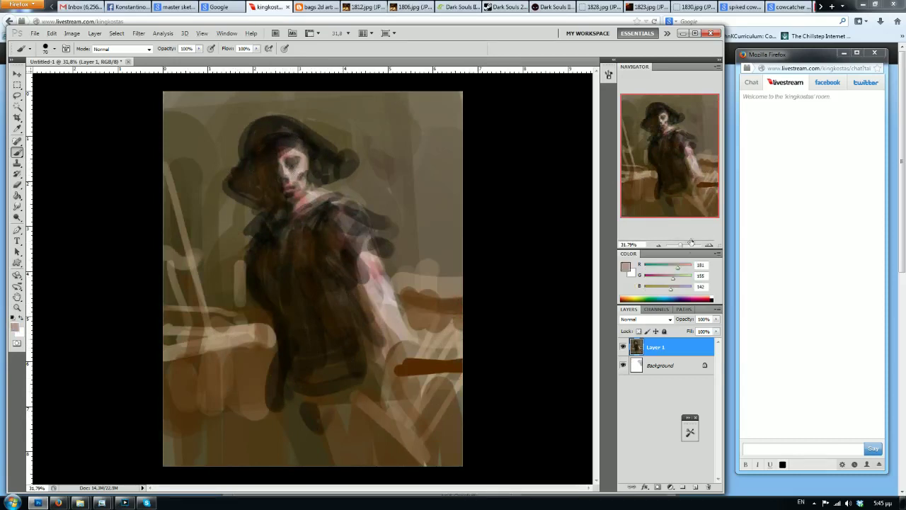
{"action": "left_click", "coordinate": [659, 269]}
{"action": "left_click", "coordinate": [655, 279]}
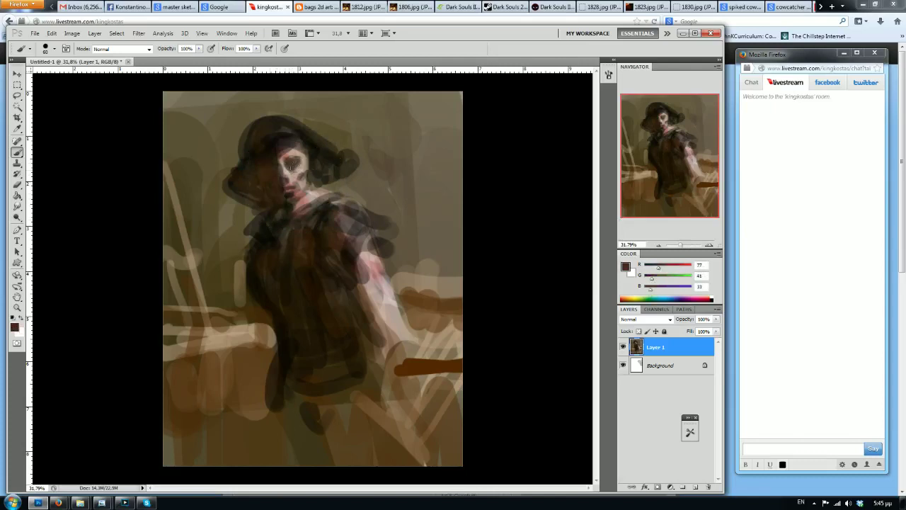
{"action": "mouse_move", "coordinate": [266, 171]}
{"action": "left_mouse_down"}
{"action": "mouse_move", "coordinate": [286, 141]}
{"action": "mouse_move", "coordinate": [262, 180]}
{"action": "left_mouse_up"}
Shade the chest and upper arm in dark reddish brown with a larger brush
{"action": "key", "text": "bracketright"}
{"action": "key", "text": "bracketright"}
{"action": "key", "text": "bracketright"}
{"action": "mouse_move", "coordinate": [333, 228]}
{"action": "left_mouse_down"}
{"action": "mouse_move", "coordinate": [369, 310]}
{"action": "mouse_move", "coordinate": [388, 278]}
{"action": "mouse_move", "coordinate": [325, 263]}
{"action": "left_mouse_up"}
Sample pink from the arm, undo the last strokes and paint a bent forearm and hand reaching across the jacket
{"action": "left_click", "coordinate": [381, 285], "text": "alt"}
{"action": "left_click", "coordinate": [379, 274], "text": "alt"}
{"action": "key", "text": "bracketleft"}
{"action": "key", "text": "bracketleft"}
{"action": "key", "text": "ctrl+alt+z"}
{"action": "key", "text": "ctrl+alt+z"}
{"action": "mouse_move", "coordinate": [339, 314]}
{"action": "left_mouse_down"}
{"action": "mouse_move", "coordinate": [332, 323]}
{"action": "mouse_move", "coordinate": [354, 327]}
{"action": "mouse_move", "coordinate": [363, 295]}
{"action": "mouse_move", "coordinate": [375, 309]}
{"action": "left_mouse_up"}
Flip the canvas horizontally and paint white highlights on the hand, forearm and upper sleeve
{"action": "key", "text": "ctrl+shift+h"}
{"action": "key", "text": "d"}
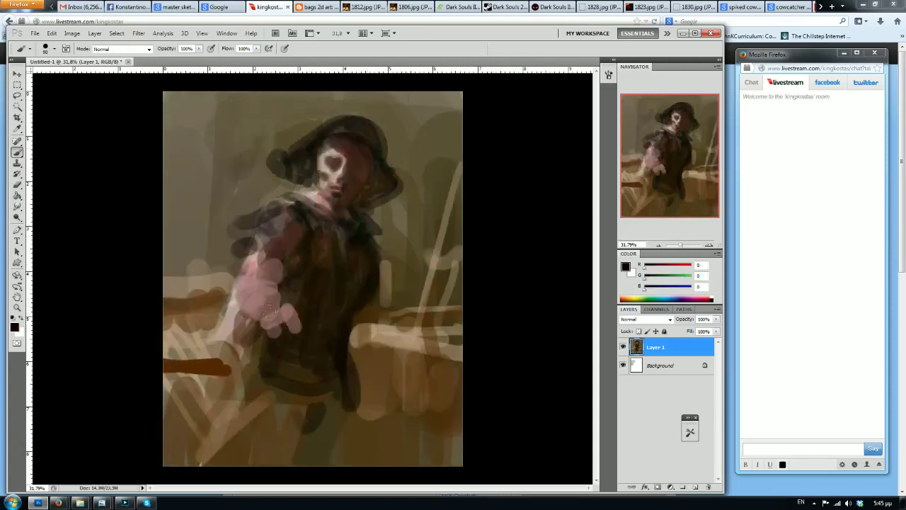
{"action": "key", "text": "x"}
{"action": "key", "text": "bracketright"}
{"action": "key", "text": "bracketright"}
{"action": "mouse_move", "coordinate": [280, 307]}
{"action": "left_mouse_down"}
{"action": "mouse_move", "coordinate": [269, 320]}
{"action": "mouse_move", "coordinate": [262, 301]}
{"action": "mouse_move", "coordinate": [241, 302]}
{"action": "mouse_move", "coordinate": [244, 308]}
{"action": "mouse_move", "coordinate": [269, 291]}
{"action": "mouse_move", "coordinate": [237, 283]}
{"action": "mouse_move", "coordinate": [244, 269]}
{"action": "mouse_move", "coordinate": [245, 282]}
{"action": "left_mouse_up"}
{"action": "key", "text": "bracketleft"}
{"action": "mouse_move", "coordinate": [259, 252]}
{"action": "left_mouse_down"}
{"action": "mouse_move", "coordinate": [274, 225]}
{"action": "mouse_move", "coordinate": [263, 259]}
{"action": "left_mouse_up"}
Paint thin white highlights along the shoulder and collar with a smaller brush
{"action": "key", "text": "bracketleft"}
{"action": "key", "text": "bracketleft"}
{"action": "key", "text": "bracketleft"}
{"action": "key", "text": "bracketleft"}
{"action": "key", "text": "bracketleft"}
{"action": "key", "text": "bracketleft"}
{"action": "mouse_move", "coordinate": [274, 199]}
{"action": "left_mouse_down"}
{"action": "mouse_move", "coordinate": [249, 211]}
{"action": "mouse_move", "coordinate": [283, 200]}
{"action": "left_mouse_up"}
{"action": "left_click_drag", "start_coordinate": [291, 200], "coordinate": [280, 216]}
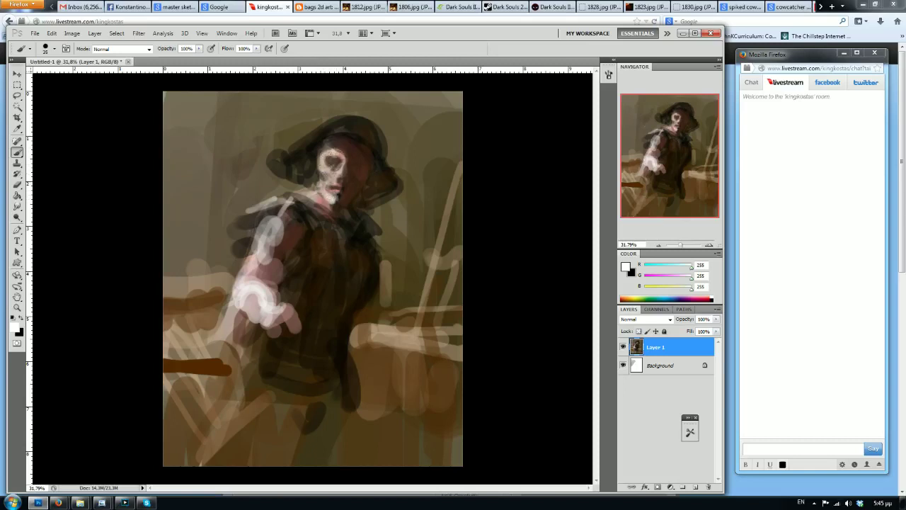
Lighten the hat's crown and front brim with soft white strokes, and switch to a smaller brush in default black
{"action": "key", "text": "bracketright"}
{"action": "mouse_move", "coordinate": [336, 126]}
{"action": "left_mouse_down"}
{"action": "mouse_move", "coordinate": [300, 147]}
{"action": "mouse_move", "coordinate": [310, 152]}
{"action": "mouse_move", "coordinate": [273, 157]}
{"action": "left_mouse_up"}
{"action": "left_click", "coordinate": [347, 119], "text": "alt"}
{"action": "key", "text": "bracketleft"}
{"action": "key", "text": "bracketleft"}
{"action": "key", "text": "bracketleft"}
{"action": "key", "text": "bracketleft"}
{"action": "key", "text": "bracketleft"}
{"action": "key", "text": "bracketleft"}
{"action": "key", "text": "d"}
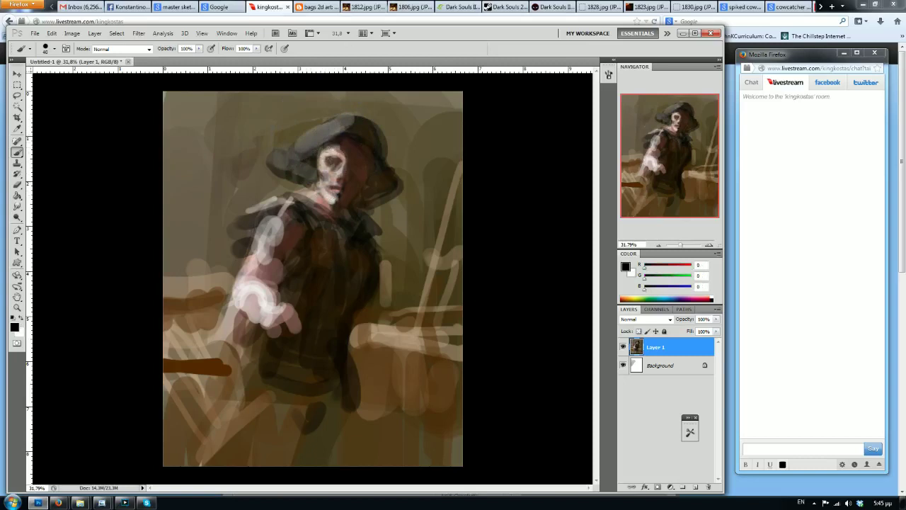
Sample dark greys and browns from the hat and blend them over the crown with a larger brush
{"action": "left_click", "coordinate": [320, 129], "text": "alt"}
{"action": "left_click", "coordinate": [358, 128], "text": "alt"}
{"action": "left_click", "coordinate": [323, 130], "text": "alt"}
{"action": "left_click", "coordinate": [354, 133], "text": "alt"}
{"action": "key", "text": "bracketright"}
{"action": "key", "text": "bracketright"}
{"action": "left_click_drag", "start_coordinate": [349, 116], "coordinate": [349, 129]}
{"action": "left_click", "coordinate": [346, 124], "text": "alt"}
{"action": "key", "text": "bracketright"}
{"action": "key", "text": "bracketright"}
{"action": "left_click", "coordinate": [357, 110], "text": "alt"}
{"action": "left_click", "coordinate": [354, 136], "text": "alt"}
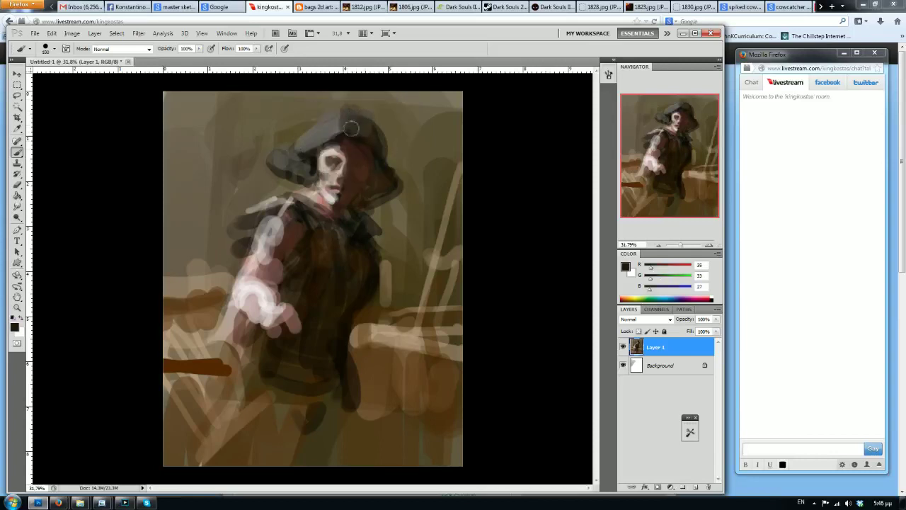
Paint sampled hat tones from the crown down over the front brim and reshape the brim's edge
{"action": "left_click", "coordinate": [359, 114], "text": "alt"}
{"action": "left_click", "coordinate": [354, 126], "text": "alt"}
{"action": "mouse_move", "coordinate": [346, 116]}
{"action": "left_mouse_down"}
{"action": "mouse_move", "coordinate": [294, 149]}
{"action": "mouse_move", "coordinate": [304, 149]}
{"action": "left_mouse_up"}
{"action": "left_click", "coordinate": [328, 128], "text": "alt"}
{"action": "key", "text": "bracketleft"}
{"action": "left_click", "coordinate": [311, 154], "text": "alt"}
{"action": "left_click_drag", "start_coordinate": [309, 175], "coordinate": [301, 166]}
{"action": "left_click", "coordinate": [271, 150], "text": "alt"}
Sample the background olive beside the hat and paint broad strokes over the background behind the figure's shaded side
{"action": "left_click", "coordinate": [405, 136], "text": "alt"}
{"action": "key", "text": "bracketright"}
{"action": "key", "text": "bracketright"}
{"action": "key", "text": "bracketright"}
{"action": "key", "text": "bracketright"}
{"action": "mouse_move", "coordinate": [427, 97]}
{"action": "left_mouse_down"}
{"action": "mouse_move", "coordinate": [455, 169]}
{"action": "mouse_move", "coordinate": [454, 215]}
{"action": "left_mouse_up"}
Sample tones around the tabletop and paint the front and shaded side of the table below it
{"action": "left_click", "coordinate": [416, 326], "text": "alt"}
{"action": "mouse_move", "coordinate": [422, 337]}
{"action": "left_mouse_down"}
{"action": "mouse_move", "coordinate": [428, 341]}
{"action": "mouse_move", "coordinate": [393, 341]}
{"action": "mouse_move", "coordinate": [409, 401]}
{"action": "left_mouse_up"}
{"action": "key", "text": "bracketleft"}
{"action": "key", "text": "bracketleft"}
{"action": "key", "text": "bracketleft"}
{"action": "key", "text": "bracketleft"}
{"action": "key", "text": "bracketleft"}
{"action": "key", "text": "bracketleft"}
{"action": "key", "text": "bracketleft"}
{"action": "key", "text": "bracketleft"}
{"action": "key", "text": "bracketleft"}
{"action": "left_click", "coordinate": [447, 367], "text": "alt"}
{"action": "key", "text": "bracketright"}
{"action": "key", "text": "bracketright"}
{"action": "key", "text": "bracketright"}
{"action": "key", "text": "bracketright"}
{"action": "key", "text": "bracketright"}
{"action": "key", "text": "bracketright"}
{"action": "mouse_move", "coordinate": [456, 363]}
{"action": "left_mouse_down"}
{"action": "mouse_move", "coordinate": [405, 361]}
{"action": "mouse_move", "coordinate": [448, 421]}
{"action": "left_mouse_up"}
Paint broad dark vertical strokes for the table's supports and the figure's leg with a larger brush
{"action": "key", "text": "bracketright"}
{"action": "key", "text": "bracketright"}
{"action": "key", "text": "bracketright"}
{"action": "key", "text": "bracketright"}
{"action": "key", "text": "bracketright"}
{"action": "key", "text": "bracketright"}
{"action": "left_click_drag", "start_coordinate": [422, 371], "coordinate": [421, 453]}
{"action": "left_click_drag", "start_coordinate": [379, 378], "coordinate": [370, 450]}
{"action": "left_click_drag", "start_coordinate": [292, 402], "coordinate": [283, 455]}
Darken the reaching hand's fingers and the jacket around them with a smaller black brush
{"action": "key", "text": "bracketleft"}
{"action": "key", "text": "bracketleft"}
{"action": "key", "text": "bracketleft"}
{"action": "key", "text": "bracketleft"}
{"action": "key", "text": "bracketleft"}
{"action": "key", "text": "bracketleft"}
{"action": "key", "text": "bracketleft"}
{"action": "key", "text": "bracketleft"}
{"action": "key", "text": "bracketleft"}
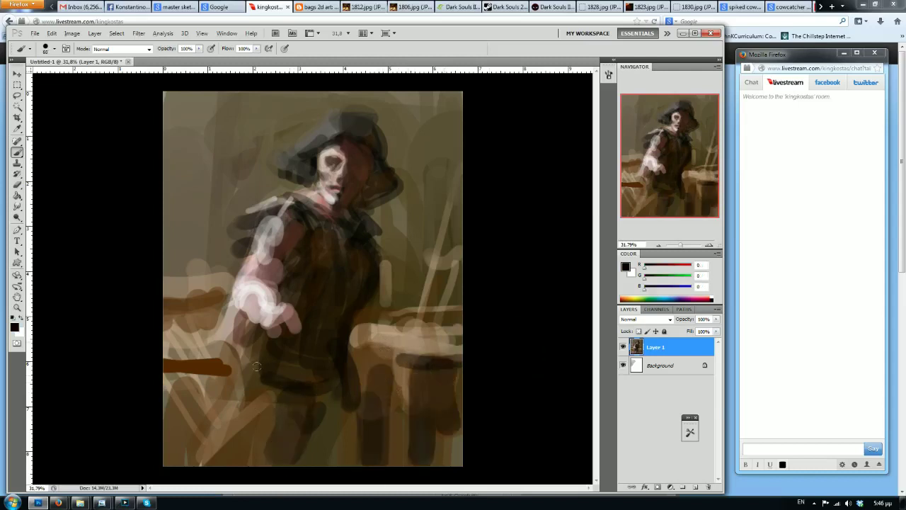
{"action": "key", "text": "bracketright"}
{"action": "key", "text": "bracketright"}
{"action": "key", "text": "bracketright"}
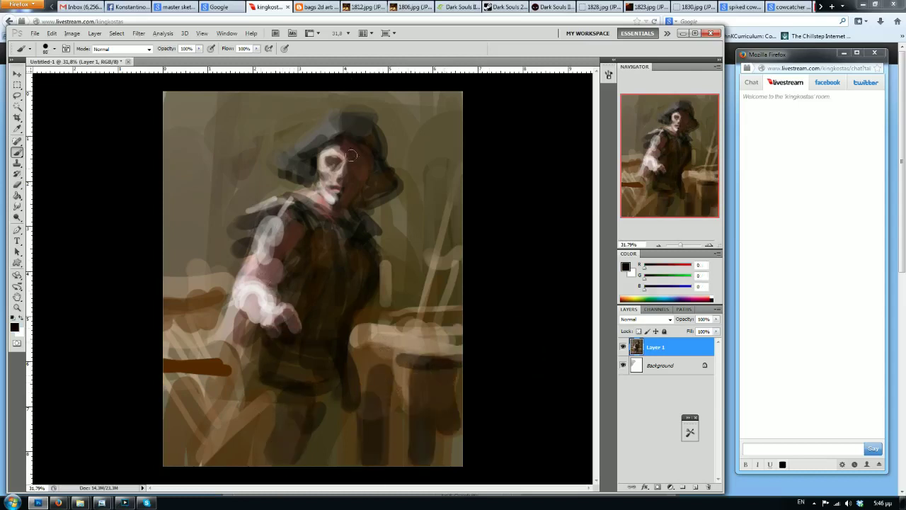
Flip the canvas horizontally and glaze brown (RGB 105, 61, 0) over the jacket and the hat's shaded side
{"action": "key", "text": "ctrl+shift+h"}
{"action": "left_click", "coordinate": [671, 268]}
{"action": "left_click", "coordinate": [658, 278]}
{"action": "mouse_move", "coordinate": [276, 249]}
{"action": "left_mouse_down"}
{"action": "mouse_move", "coordinate": [257, 287]}
{"action": "mouse_move", "coordinate": [303, 348]}
{"action": "left_mouse_up"}
{"action": "key", "text": "bracketleft"}
{"action": "key", "text": "bracketleft"}
{"action": "key", "text": "bracketleft"}
{"action": "key", "text": "bracketleft"}
{"action": "left_click_drag", "start_coordinate": [258, 297], "coordinate": [297, 365]}
{"action": "key", "text": "bracketleft"}
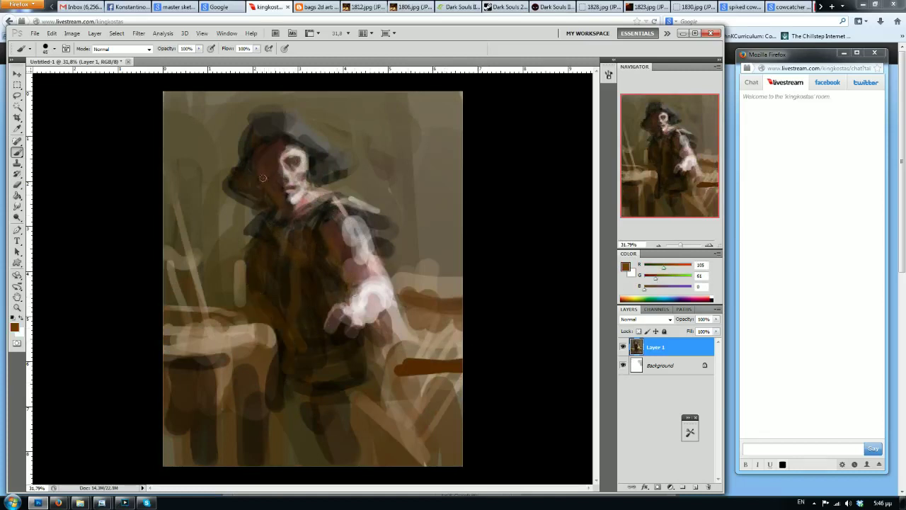
{"action": "mouse_move", "coordinate": [244, 154]}
{"action": "left_mouse_down"}
{"action": "mouse_move", "coordinate": [231, 188]}
{"action": "mouse_move", "coordinate": [261, 242]}
{"action": "left_mouse_up"}
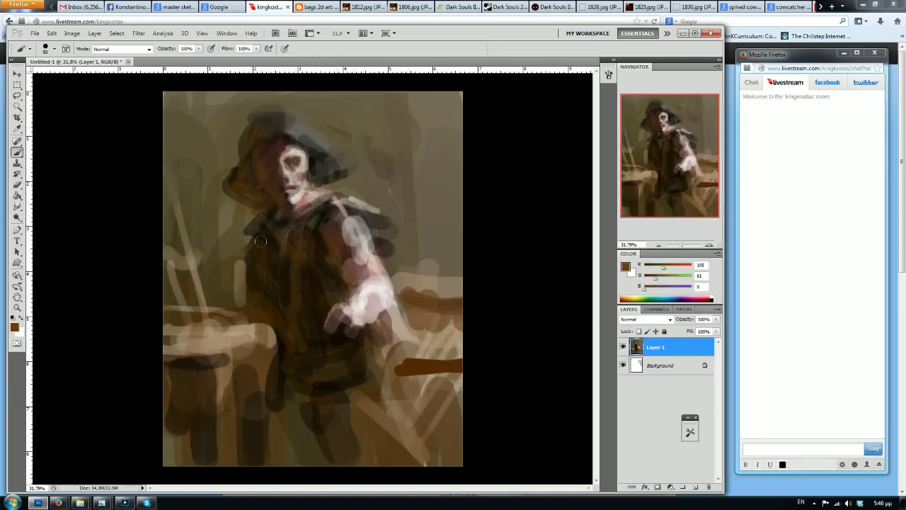
Darken the lower corner beneath the orange-brown bar and beside the legs with broad black strokes
{"action": "key", "text": "bracketright"}
{"action": "key", "text": "bracketright"}
{"action": "key", "text": "bracketright"}
{"action": "key", "text": "bracketright"}
{"action": "key", "text": "bracketright"}
{"action": "key", "text": "bracketright"}
{"action": "key", "text": "bracketright"}
{"action": "key", "text": "bracketright"}
{"action": "key", "text": "bracketright"}
{"action": "left_click", "coordinate": [508, 361], "text": "alt"}
{"action": "left_click_drag", "start_coordinate": [469, 378], "coordinate": [396, 382]}
{"action": "mouse_move", "coordinate": [469, 318]}
{"action": "left_mouse_down"}
{"action": "mouse_move", "coordinate": [426, 318]}
{"action": "mouse_move", "coordinate": [417, 341]}
{"action": "left_mouse_up"}
{"action": "mouse_move", "coordinate": [463, 407]}
{"action": "left_mouse_down"}
{"action": "mouse_move", "coordinate": [376, 407]}
{"action": "mouse_move", "coordinate": [420, 455]}
{"action": "left_mouse_up"}
{"action": "key", "text": "bracketright"}
{"action": "key", "text": "bracketright"}
{"action": "key", "text": "bracketright"}
{"action": "left_click_drag", "start_coordinate": [382, 414], "coordinate": [370, 445]}
Darken the figure's hip and the jacket edge along the upper sleeve with a smaller black brush
{"action": "key", "text": "bracketleft"}
{"action": "key", "text": "bracketleft"}
{"action": "key", "text": "bracketleft"}
{"action": "key", "text": "bracketleft"}
{"action": "key", "text": "bracketleft"}
{"action": "key", "text": "bracketleft"}
{"action": "key", "text": "bracketleft"}
{"action": "key", "text": "bracketleft"}
{"action": "key", "text": "bracketleft"}
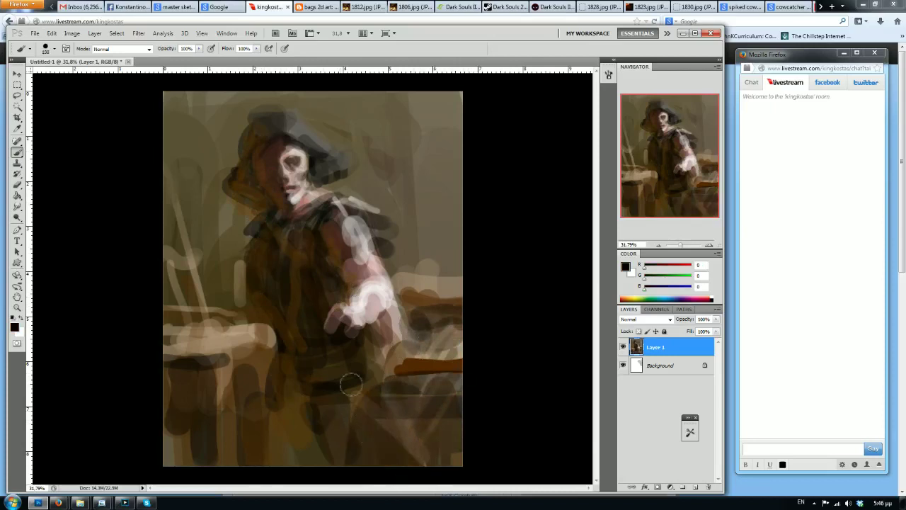
{"action": "left_click_drag", "start_coordinate": [369, 381], "coordinate": [376, 362]}
{"action": "mouse_move", "coordinate": [354, 287]}
{"action": "left_mouse_down"}
{"action": "mouse_move", "coordinate": [365, 276]}
{"action": "mouse_move", "coordinate": [324, 225]}
{"action": "left_mouse_up"}
Paint a dark hanging arm and hand at the jacket's far side, resting against the table
{"action": "key", "text": "bracketright"}
{"action": "key", "text": "bracketright"}
{"action": "key", "text": "bracketright"}
{"action": "left_click_drag", "start_coordinate": [250, 260], "coordinate": [243, 344]}
{"action": "left_click_drag", "start_coordinate": [246, 340], "coordinate": [262, 355]}
{"action": "left_click_drag", "start_coordinate": [252, 311], "coordinate": [272, 338]}
{"action": "key", "text": "bracketleft"}
{"action": "left_click_drag", "start_coordinate": [249, 273], "coordinate": [256, 307]}
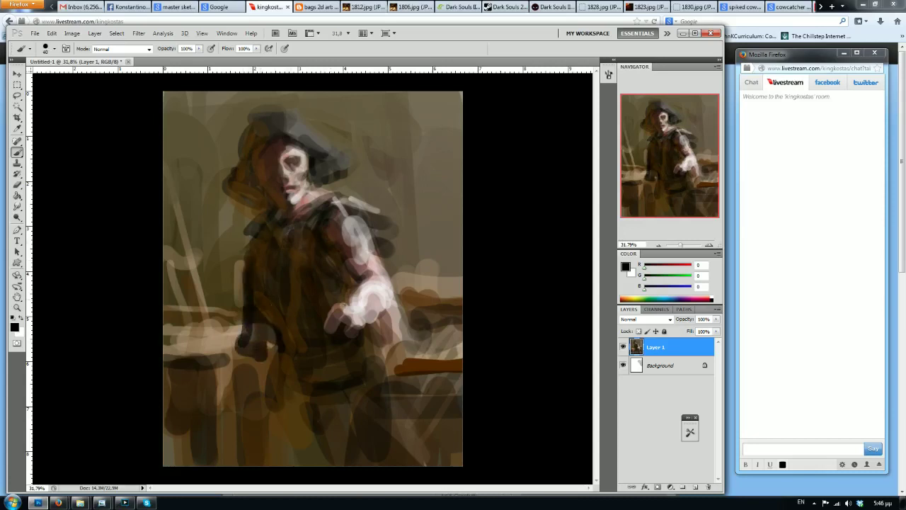
Sample the light tone of the highlighted forearm and paint pale collar flaps on both sides of the neck
{"action": "left_click", "coordinate": [366, 294], "text": "alt"}
{"action": "key", "text": "bracketleft"}
{"action": "key", "text": "bracketleft"}
{"action": "left_click_drag", "start_coordinate": [313, 196], "coordinate": [283, 230]}
{"action": "left_click_drag", "start_coordinate": [282, 227], "coordinate": [289, 233]}
{"action": "left_click_drag", "start_coordinate": [320, 206], "coordinate": [295, 239]}
{"action": "left_click_drag", "start_coordinate": [261, 218], "coordinate": [262, 241]}
{"action": "mouse_move", "coordinate": [260, 231]}
{"action": "left_mouse_down"}
{"action": "mouse_move", "coordinate": [258, 247]}
{"action": "mouse_move", "coordinate": [266, 245]}
{"action": "left_mouse_up"}
Sample the dark jacket tone and shape the collar's edges with larger dark strokes
{"action": "left_click", "coordinate": [252, 259], "text": "alt"}
{"action": "key", "text": "bracketright"}
{"action": "key", "text": "bracketright"}
{"action": "key", "text": "bracketright"}
{"action": "key", "text": "bracketright"}
{"action": "left_click_drag", "start_coordinate": [273, 221], "coordinate": [259, 246]}
{"action": "left_click_drag", "start_coordinate": [286, 249], "coordinate": [300, 228]}
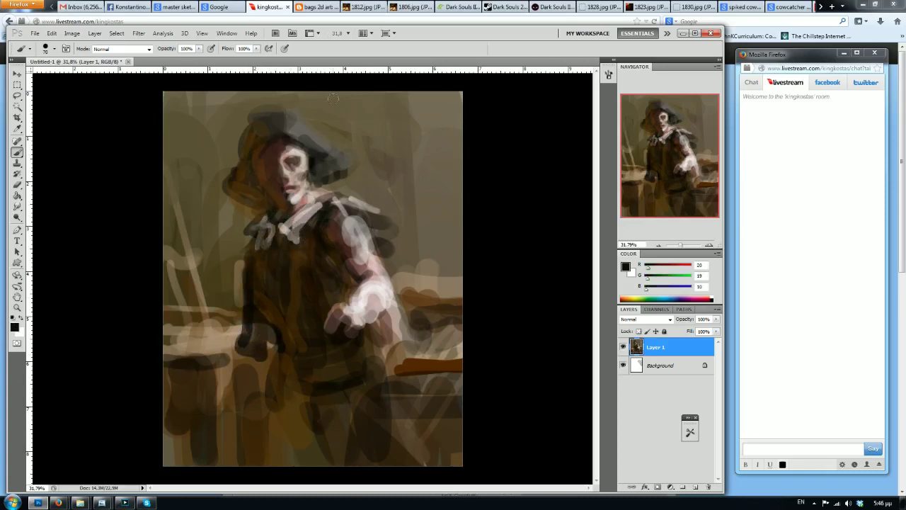
Flip the canvas horizontally and paint two thin white trim lines down the jacket front
{"action": "key", "text": "F2"}
{"action": "key", "text": "d"}
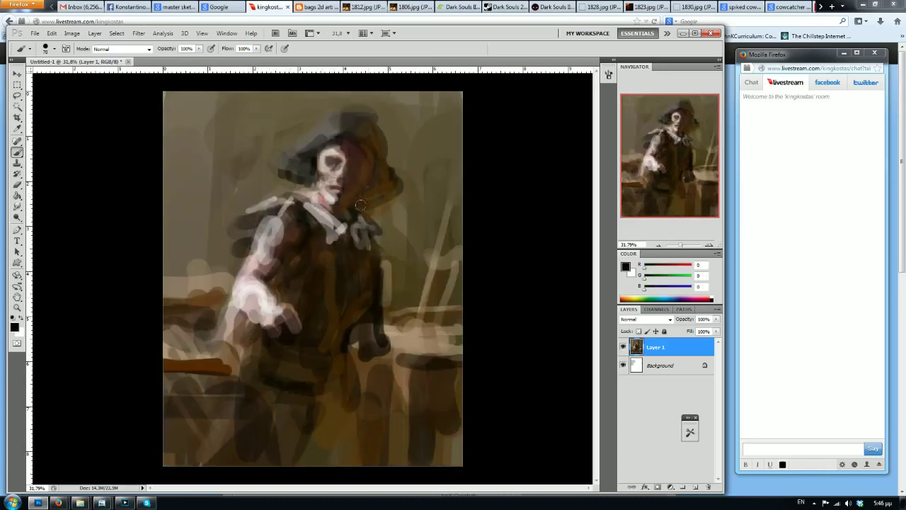
{"action": "key", "text": "x"}
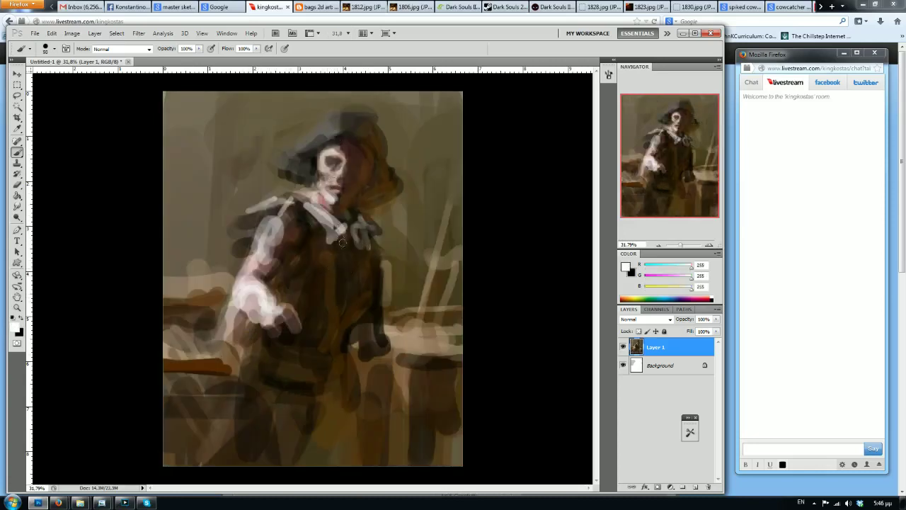
{"action": "left_click_drag", "start_coordinate": [342, 243], "coordinate": [326, 364]}
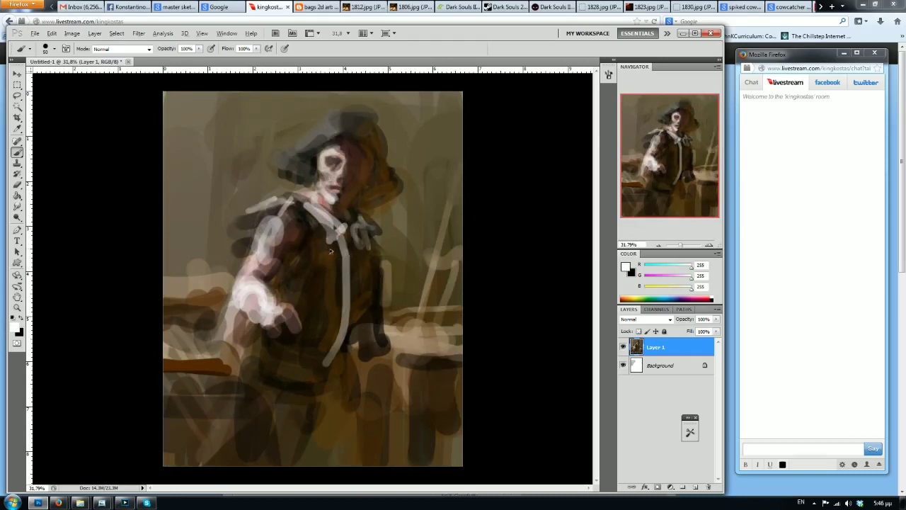
{"action": "key", "text": "ctrl+z"}
{"action": "left_click_drag", "start_coordinate": [320, 235], "coordinate": [320, 296]}
{"action": "key", "text": "bracketleft"}
{"action": "key", "text": "bracketleft"}
{"action": "key", "text": "bracketleft"}
{"action": "left_click_drag", "start_coordinate": [365, 247], "coordinate": [334, 346]}
{"action": "mouse_move", "coordinate": [323, 260]}
{"action": "left_mouse_down"}
{"action": "mouse_move", "coordinate": [318, 313]}
{"action": "mouse_move", "coordinate": [303, 350]}
{"action": "left_mouse_up"}
Set the paint colour to dark red (RGB 110, 41, 43) and tint the two trim lines on the jacket
{"action": "left_click", "coordinate": [666, 289]}
{"action": "left_click", "coordinate": [672, 276]}
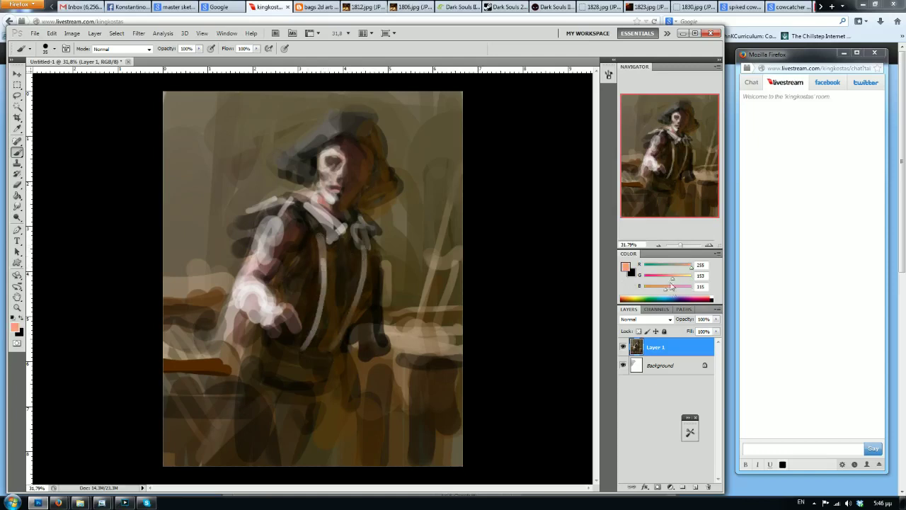
{"action": "left_click", "coordinate": [670, 267]}
{"action": "left_click", "coordinate": [660, 279]}
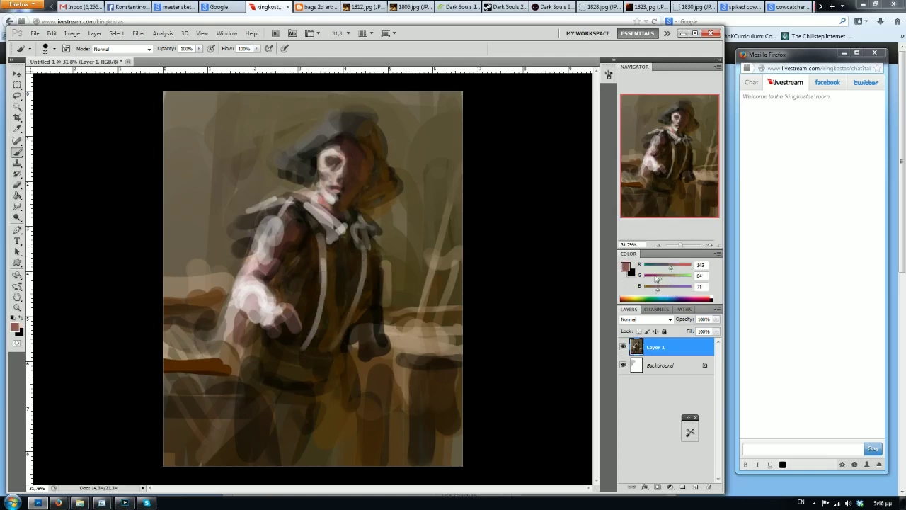
{"action": "left_click", "coordinate": [652, 275]}
{"action": "left_click", "coordinate": [652, 286]}
{"action": "left_click", "coordinate": [666, 266]}
{"action": "key", "text": "bracketright"}
{"action": "key", "text": "bracketright"}
{"action": "key", "text": "bracketright"}
{"action": "left_click_drag", "start_coordinate": [319, 236], "coordinate": [306, 345]}
{"action": "left_click_drag", "start_coordinate": [365, 247], "coordinate": [333, 336]}
Paint dark red over the upper sleeve and the far arm with a larger brush
{"action": "key", "text": "bracketright"}
{"action": "key", "text": "bracketright"}
{"action": "key", "text": "bracketright"}
{"action": "mouse_move", "coordinate": [293, 268]}
{"action": "left_mouse_down"}
{"action": "mouse_move", "coordinate": [264, 247]}
{"action": "mouse_move", "coordinate": [248, 260]}
{"action": "left_mouse_up"}
{"action": "left_click_drag", "start_coordinate": [377, 278], "coordinate": [386, 311]}
{"action": "left_click_drag", "start_coordinate": [378, 259], "coordinate": [384, 312]}
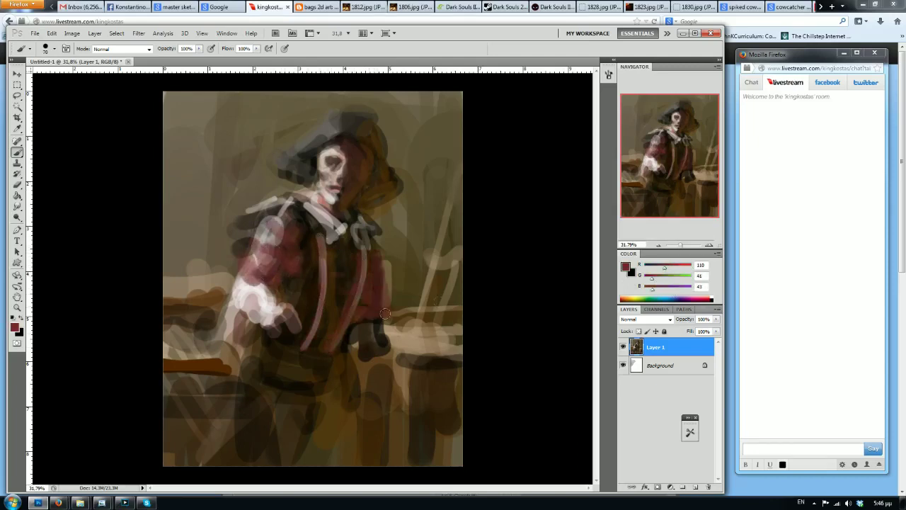
Paint dark red patches over both trouser legs with a larger brush
{"action": "key", "text": "bracketright"}
{"action": "left_click_drag", "start_coordinate": [268, 386], "coordinate": [273, 359]}
{"action": "left_click_drag", "start_coordinate": [247, 386], "coordinate": [241, 410]}
{"action": "left_click_drag", "start_coordinate": [293, 406], "coordinate": [300, 408]}
{"action": "left_click_drag", "start_coordinate": [339, 379], "coordinate": [342, 419]}
Sample black and darken the jacket front around the trim lines and the sleeve folds with a smaller brush
{"action": "left_click", "coordinate": [523, 353], "text": "alt"}
{"action": "key", "text": "bracketleft"}
{"action": "key", "text": "bracketleft"}
{"action": "key", "text": "bracketleft"}
{"action": "key", "text": "bracketleft"}
{"action": "key", "text": "bracketleft"}
{"action": "key", "text": "bracketleft"}
{"action": "key", "text": "bracketleft"}
{"action": "key", "text": "bracketleft"}
{"action": "mouse_move", "coordinate": [366, 310]}
{"action": "left_mouse_down"}
{"action": "mouse_move", "coordinate": [385, 283]}
{"action": "mouse_move", "coordinate": [332, 343]}
{"action": "left_mouse_up"}
{"action": "left_click_drag", "start_coordinate": [364, 266], "coordinate": [331, 348]}
{"action": "mouse_move", "coordinate": [324, 244]}
{"action": "left_mouse_down"}
{"action": "mouse_move", "coordinate": [309, 346]}
{"action": "mouse_move", "coordinate": [319, 255]}
{"action": "mouse_move", "coordinate": [328, 276]}
{"action": "mouse_move", "coordinate": [256, 262]}
{"action": "mouse_move", "coordinate": [292, 269]}
{"action": "left_mouse_up"}
{"action": "key", "text": "bracketright"}
{"action": "mouse_move", "coordinate": [285, 267]}
{"action": "left_mouse_down"}
{"action": "mouse_move", "coordinate": [266, 259]}
{"action": "mouse_move", "coordinate": [251, 282]}
{"action": "mouse_move", "coordinate": [284, 274]}
{"action": "mouse_move", "coordinate": [290, 297]}
{"action": "left_mouse_up"}
Flip the canvas horizontally, set the paint colour to pure red (RGB 255, 0, 0) and brighten the near sleeve
{"action": "key", "text": "ctrl+shift+h"}
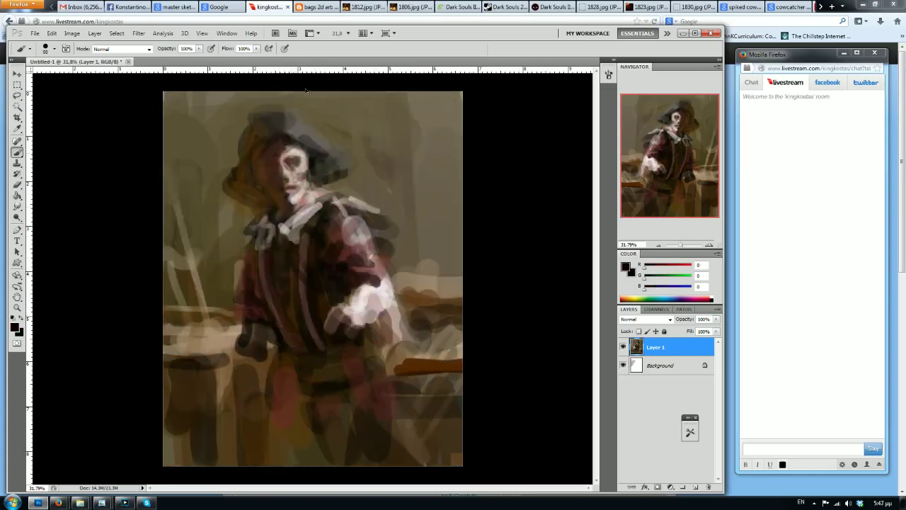
{"action": "left_click", "coordinate": [376, 264], "text": "alt"}
{"action": "left_click_drag", "start_coordinate": [386, 257], "coordinate": [387, 272]}
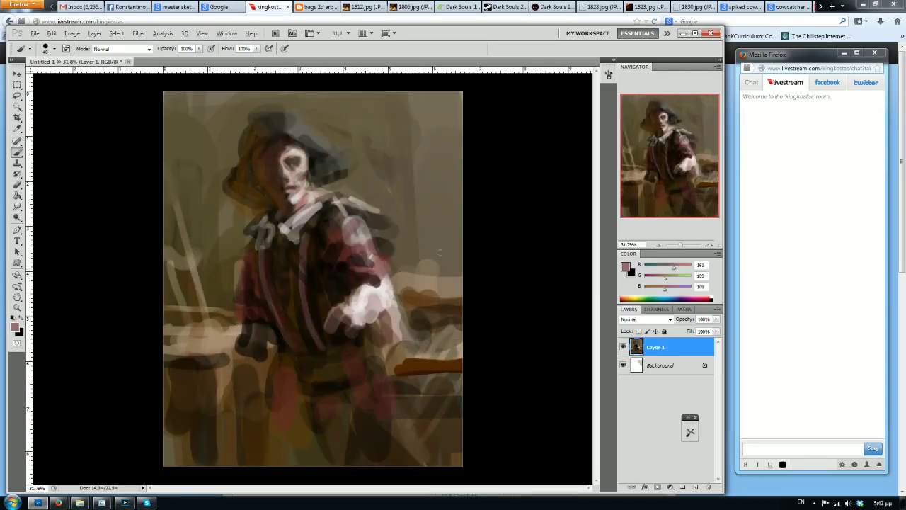
{"action": "left_click_drag", "start_coordinate": [677, 268], "coordinate": [693, 269]}
{"action": "left_click_drag", "start_coordinate": [669, 278], "coordinate": [659, 279]}
{"action": "left_click_drag", "start_coordinate": [664, 289], "coordinate": [640, 279]}
{"action": "left_click_drag", "start_coordinate": [657, 289], "coordinate": [636, 294]}
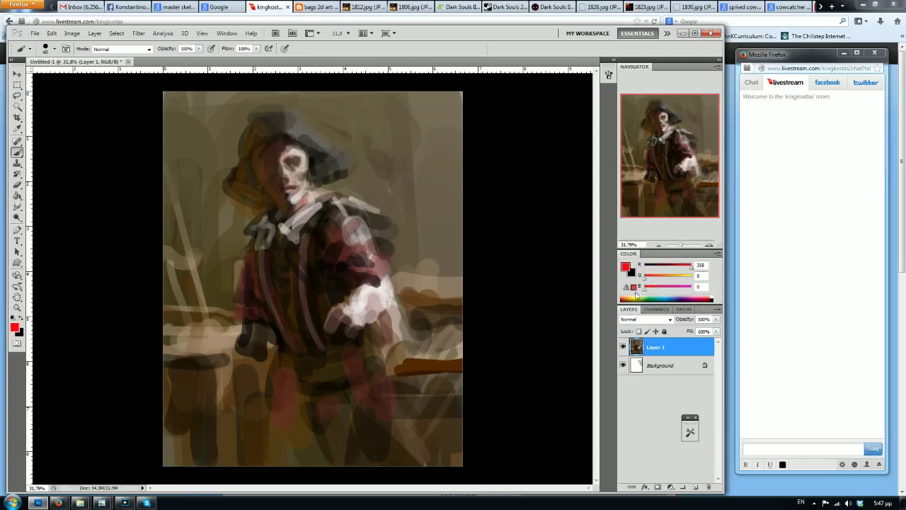
{"action": "left_click_drag", "start_coordinate": [355, 274], "coordinate": [383, 289]}
{"action": "left_click_drag", "start_coordinate": [328, 237], "coordinate": [348, 225]}
Paint bright red strokes down the near trouser leg with a larger brush, extending them with a sampled red
{"action": "key", "text": "bracketright"}
{"action": "key", "text": "bracketright"}
{"action": "key", "text": "bracketright"}
{"action": "key", "text": "bracketright"}
{"action": "key", "text": "bracketright"}
{"action": "key", "text": "bracketright"}
{"action": "left_click_drag", "start_coordinate": [361, 354], "coordinate": [389, 401]}
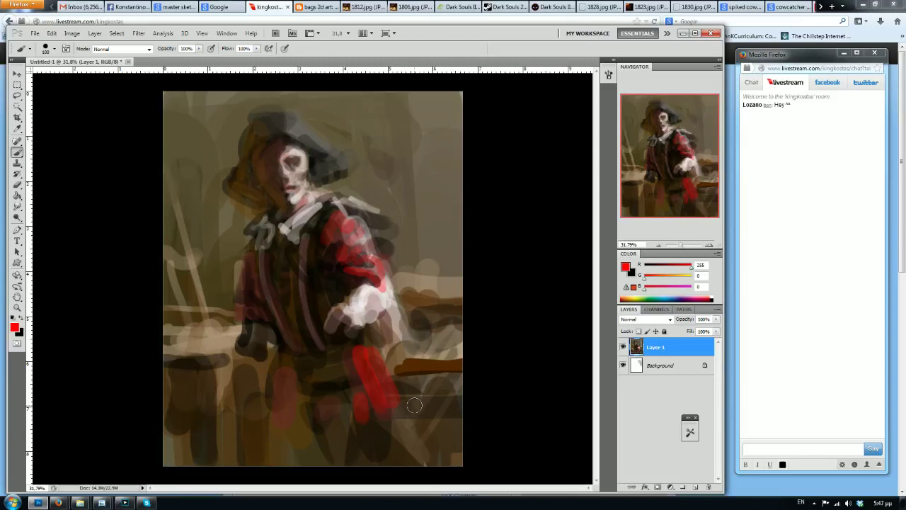
{"action": "left_click", "coordinate": [365, 364], "text": "alt"}
{"action": "mouse_move", "coordinate": [345, 380]}
{"action": "left_mouse_down"}
{"action": "mouse_move", "coordinate": [350, 438]}
{"action": "mouse_move", "coordinate": [369, 394]}
{"action": "left_mouse_up"}
Blend the red on the near sleeve and define its folds above the cuff with sampled black
{"action": "mouse_move", "coordinate": [376, 259]}
{"action": "left_mouse_down"}
{"action": "mouse_move", "coordinate": [350, 221]}
{"action": "mouse_move", "coordinate": [358, 237]}
{"action": "left_mouse_up"}
{"action": "key", "text": "bracketright"}
{"action": "left_click", "coordinate": [349, 250], "text": "alt"}
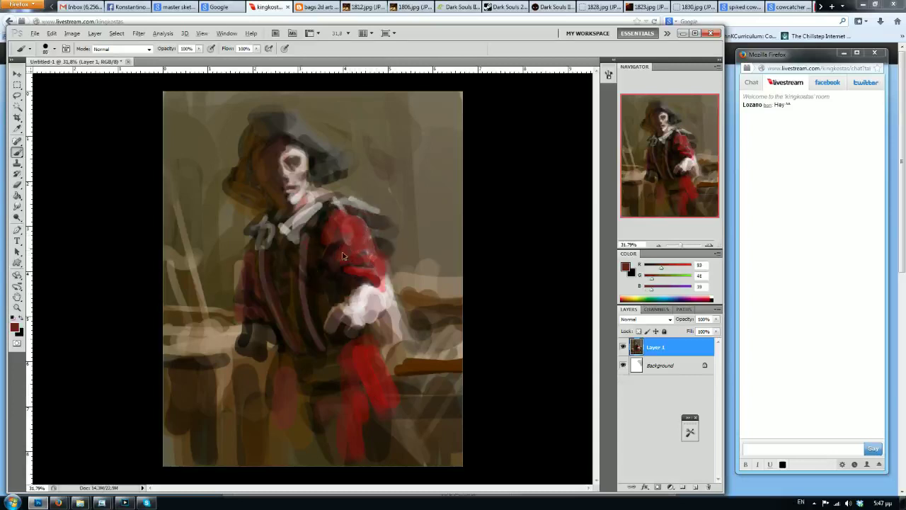
{"action": "left_click", "coordinate": [494, 284], "text": "alt"}
{"action": "left_click_drag", "start_coordinate": [354, 276], "coordinate": [373, 284]}
{"action": "mouse_move", "coordinate": [358, 265]}
{"action": "left_mouse_down"}
{"action": "mouse_move", "coordinate": [335, 278]}
{"action": "mouse_move", "coordinate": [362, 264]}
{"action": "left_mouse_up"}
{"action": "key", "text": "bracketleft"}
{"action": "key", "text": "bracketleft"}
{"action": "key", "text": "bracketleft"}
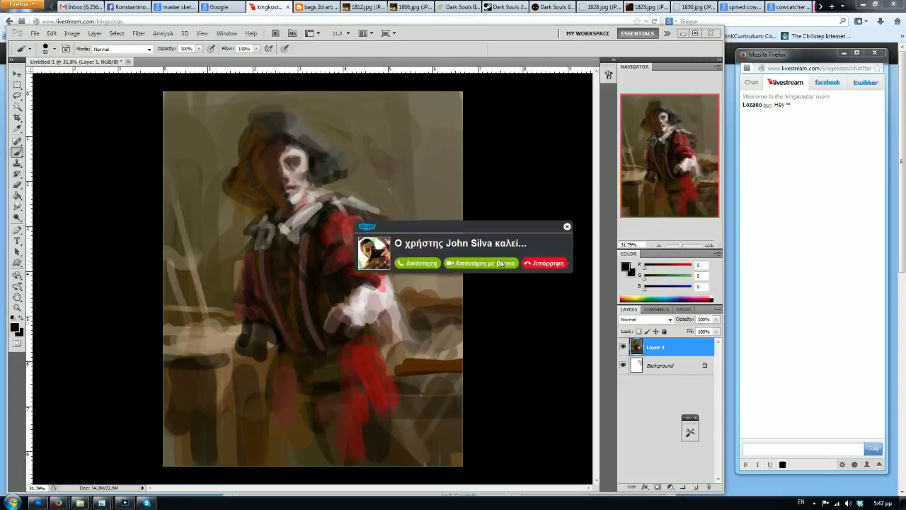
Answer the incoming Skype call, bring up the call window and return to the painting
{"action": "left_click", "coordinate": [403, 260]}
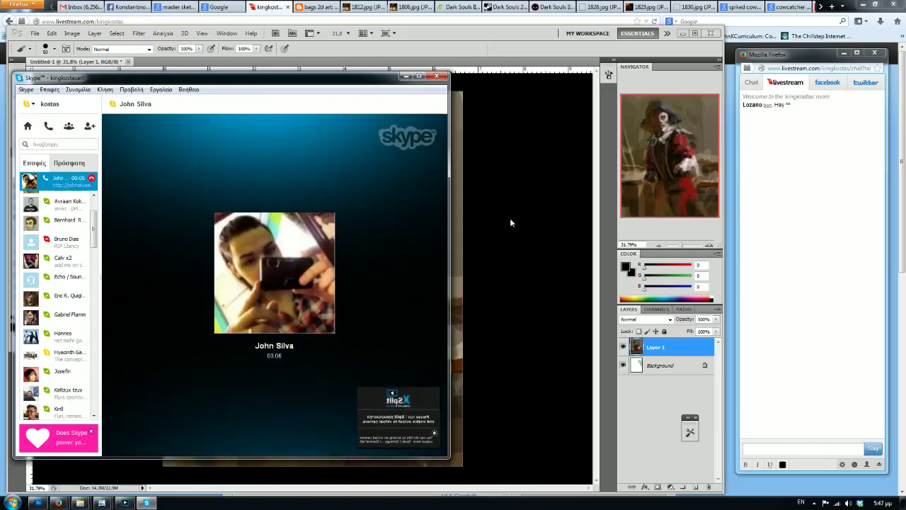
{"action": "left_click", "coordinate": [526, 179]}
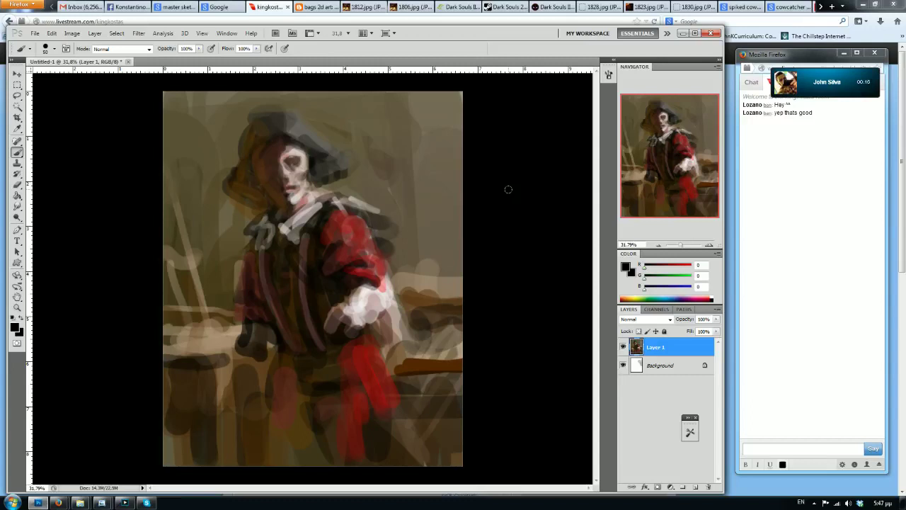
{"action": "left_click", "coordinate": [147, 502]}
{"action": "mouse_move", "coordinate": [211, 376]}
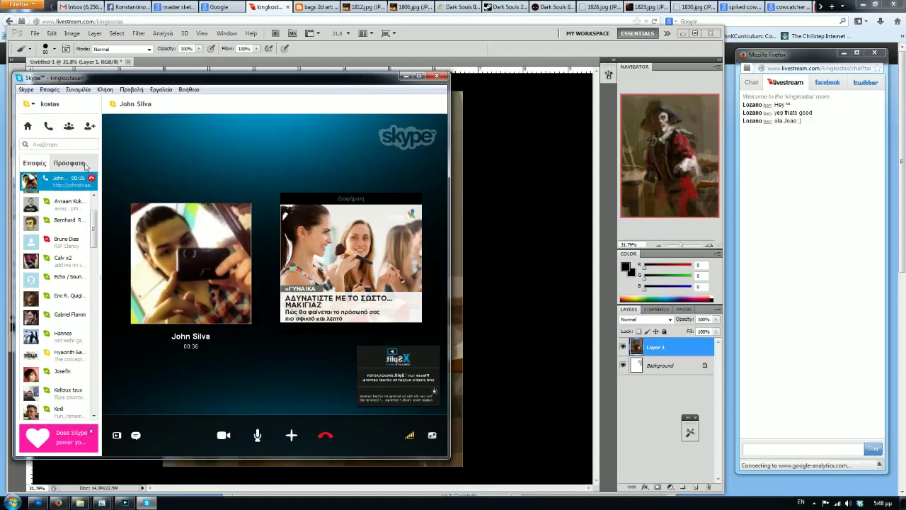
{"action": "left_click", "coordinate": [504, 42]}
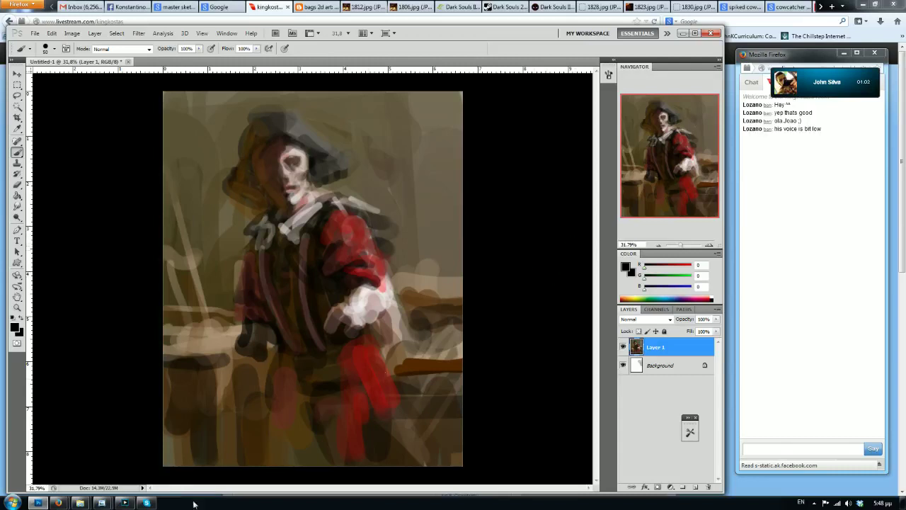
Check the XSplit streaming window and the connection quality of the Skype call
{"action": "left_click", "coordinate": [124, 501]}
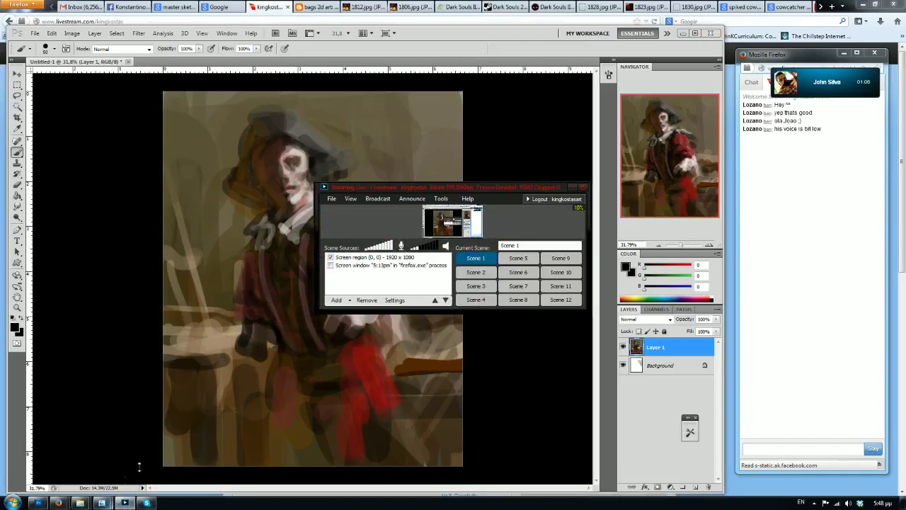
{"action": "left_click", "coordinate": [146, 501]}
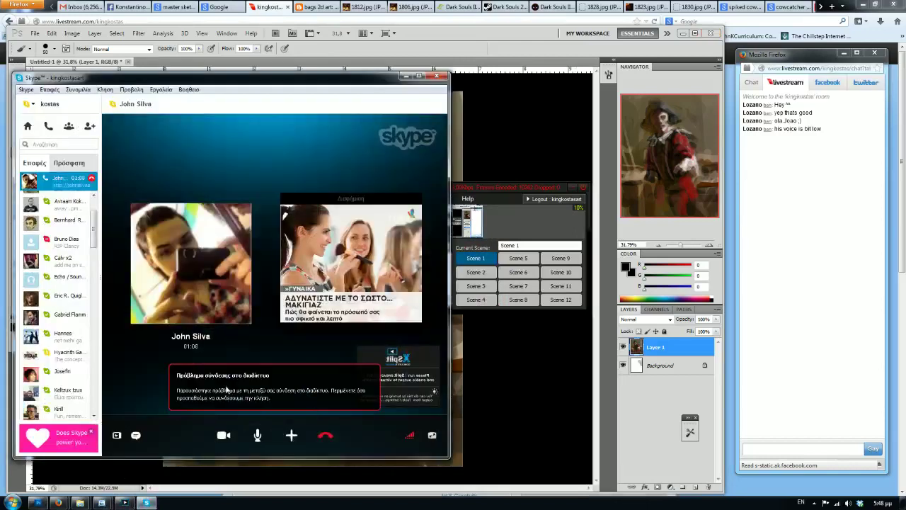
{"action": "left_click", "coordinate": [409, 438]}
{"action": "left_click", "coordinate": [409, 439]}
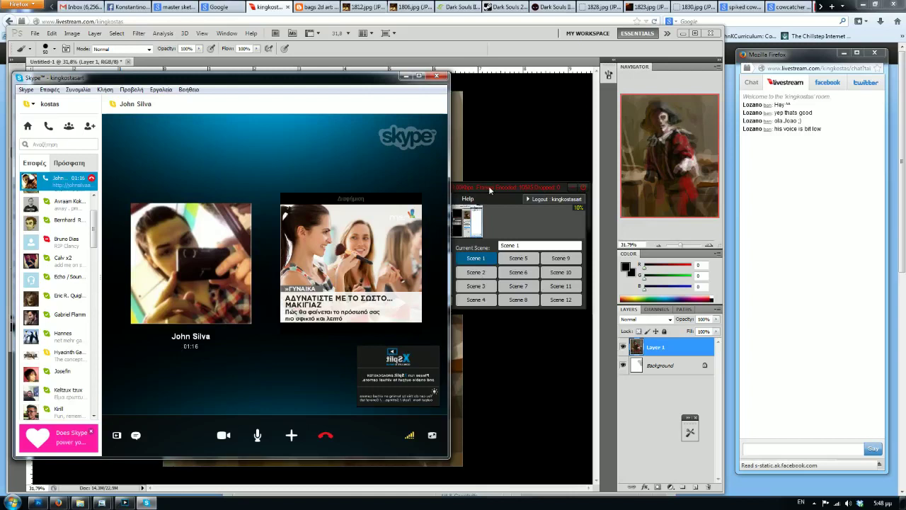
Open the system volume mixer and raise the livestream application's volume to maximum
{"action": "left_click", "coordinate": [848, 504]}
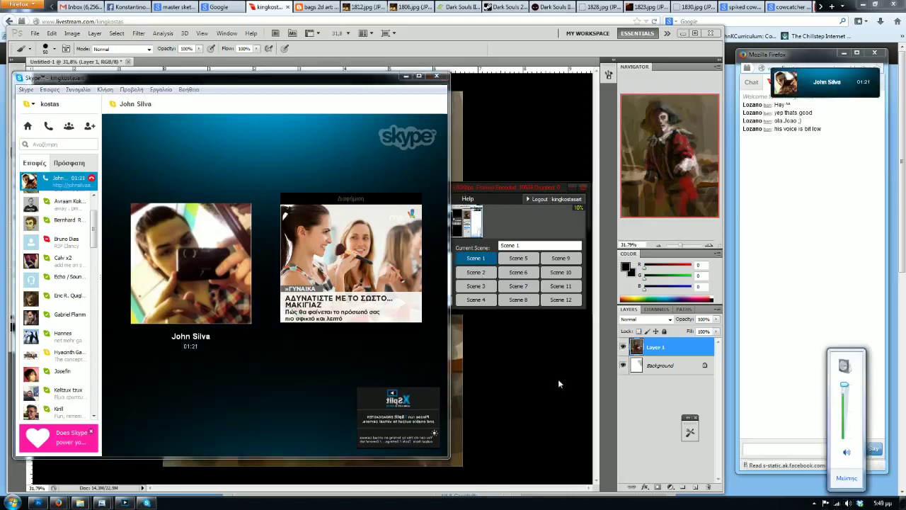
{"action": "left_click", "coordinate": [848, 481]}
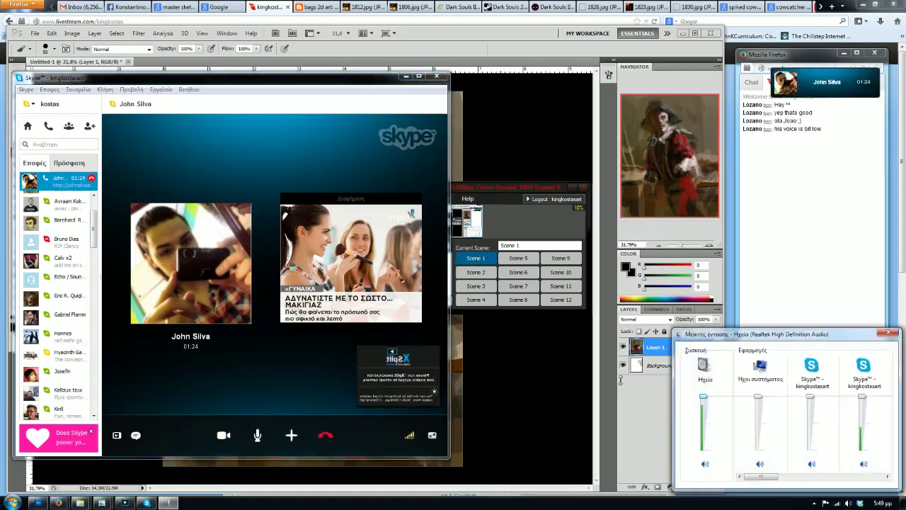
{"action": "left_click_drag", "start_coordinate": [834, 337], "coordinate": [739, 323]}
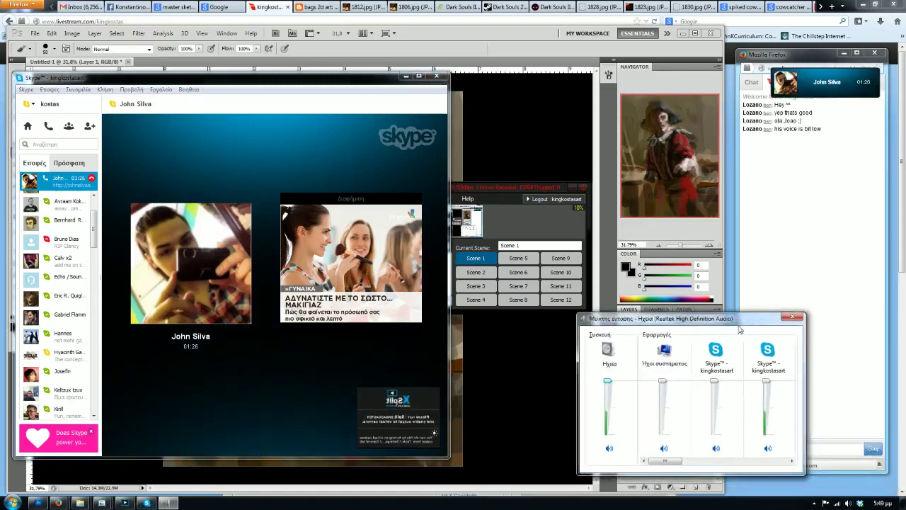
{"action": "left_click_drag", "start_coordinate": [670, 463], "coordinate": [705, 465]}
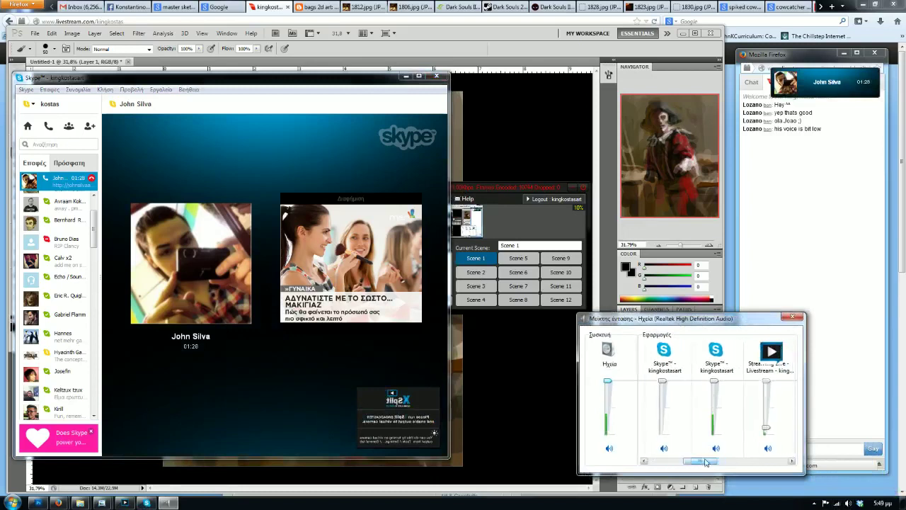
{"action": "left_click_drag", "start_coordinate": [770, 419], "coordinate": [767, 382]}
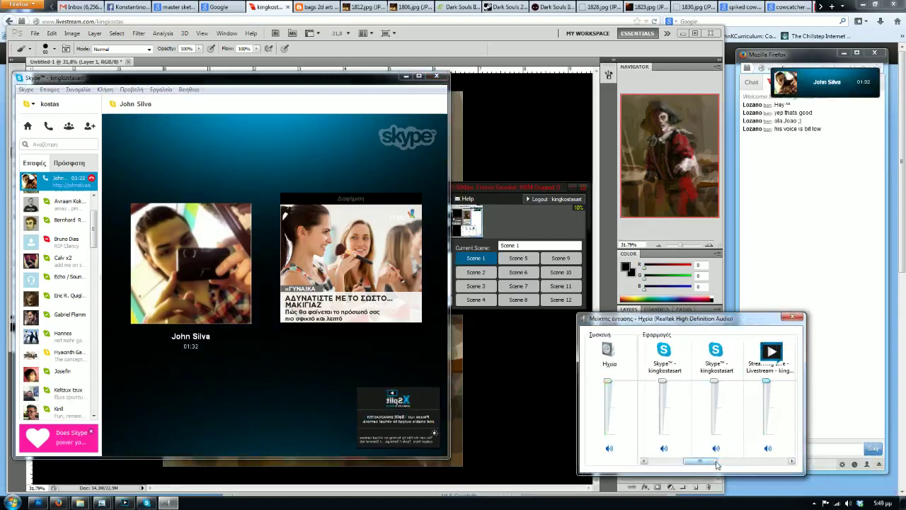
Fine-tune the livestream application's volume to just below maximum and close the volume mixer
{"action": "left_click_drag", "start_coordinate": [715, 464], "coordinate": [764, 463]}
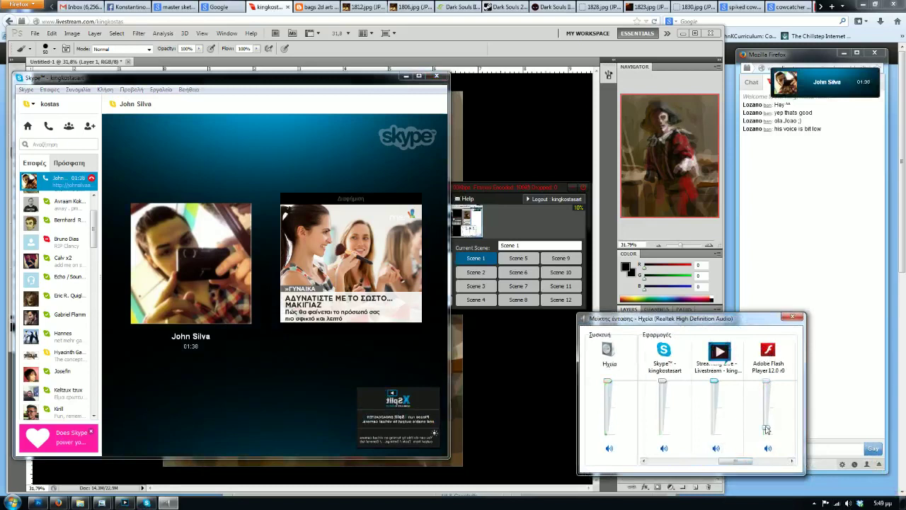
{"action": "left_click_drag", "start_coordinate": [714, 381], "coordinate": [715, 396]}
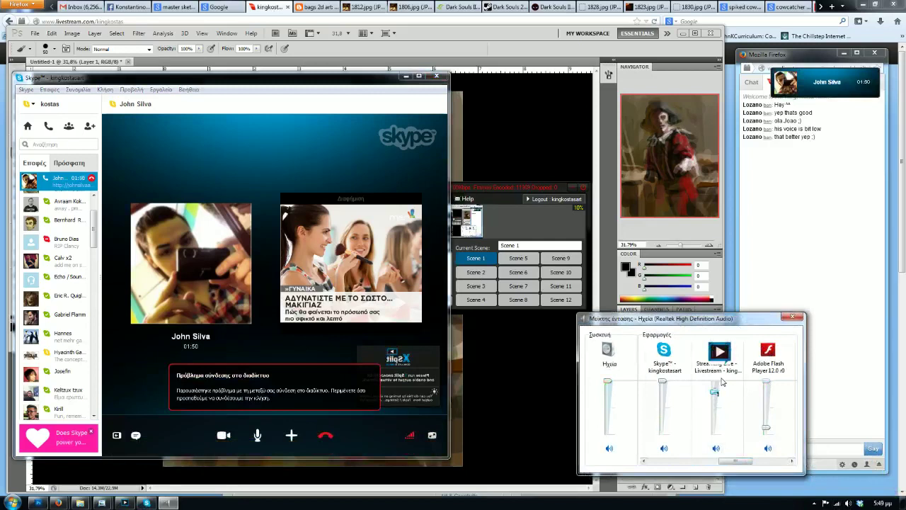
{"action": "left_click_drag", "start_coordinate": [713, 393], "coordinate": [714, 384]}
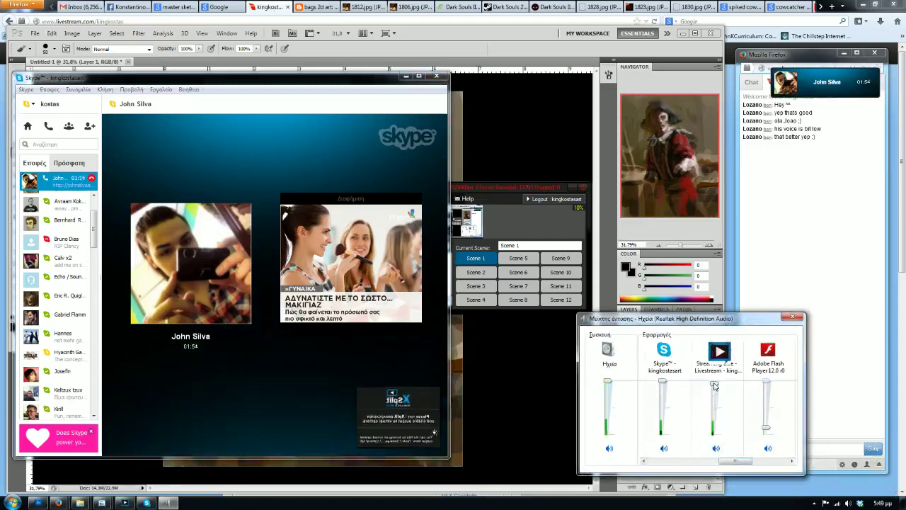
{"action": "left_click", "coordinate": [531, 46]}
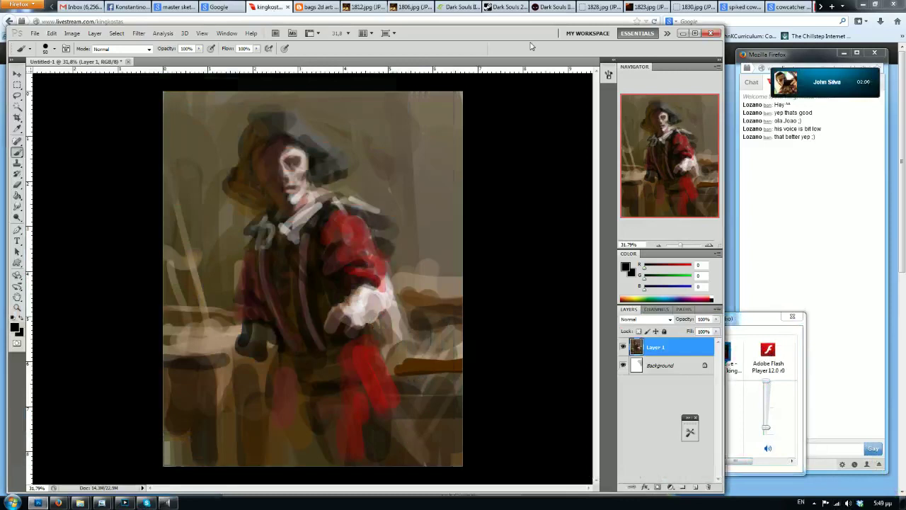
{"action": "left_click", "coordinate": [738, 322]}
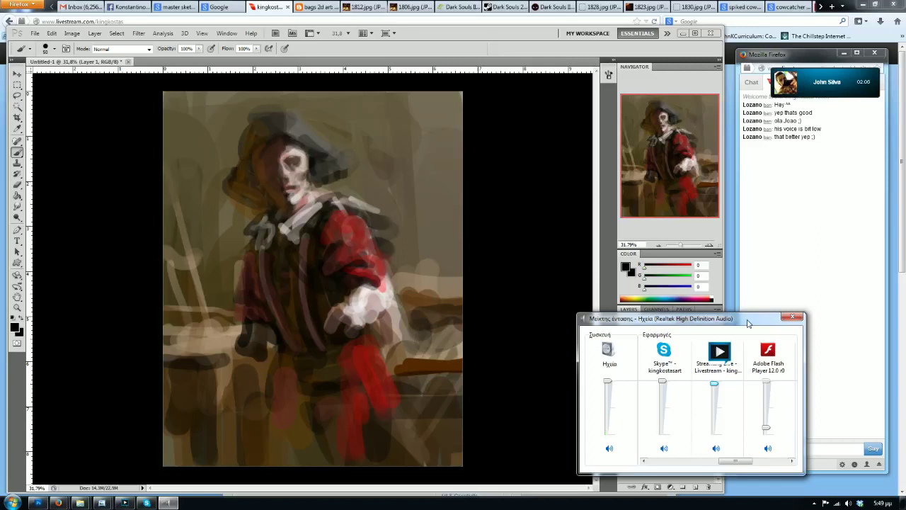
{"action": "left_click_drag", "start_coordinate": [747, 323], "coordinate": [742, 308]}
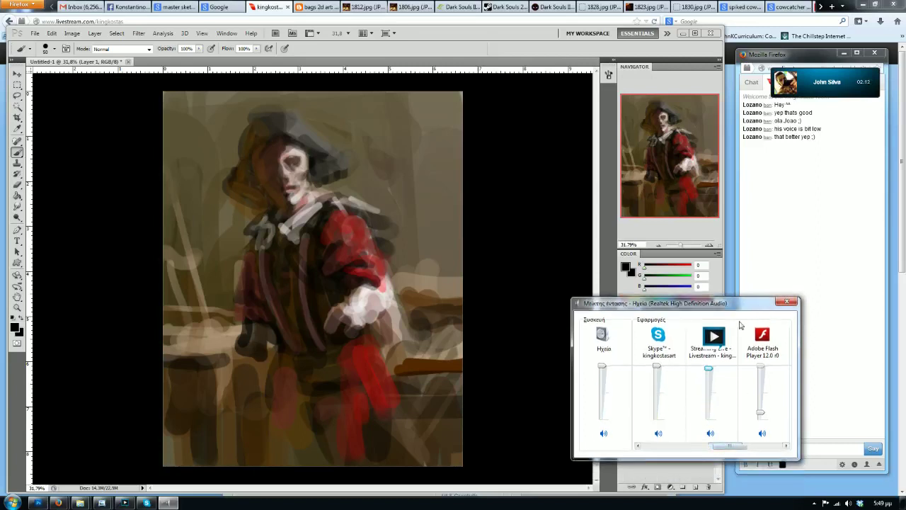
{"action": "left_click_drag", "start_coordinate": [710, 306], "coordinate": [676, 307]}
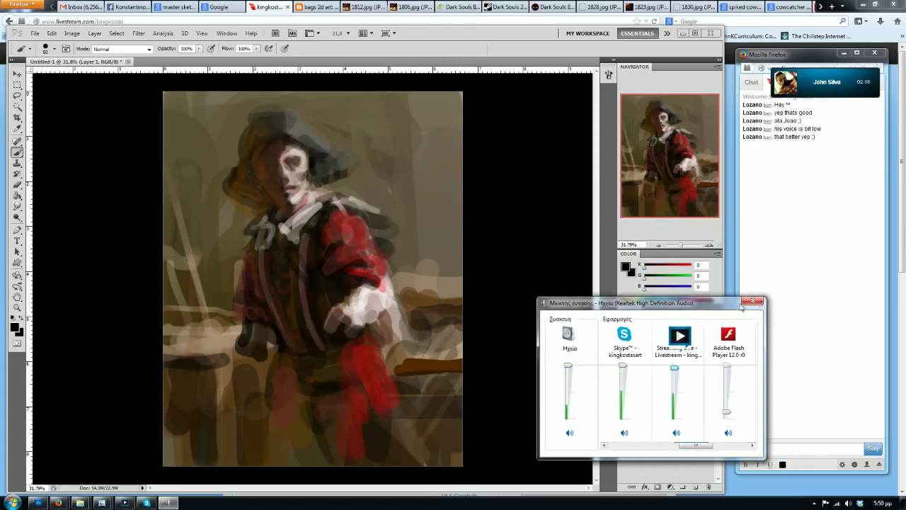
{"action": "left_click", "coordinate": [754, 302]}
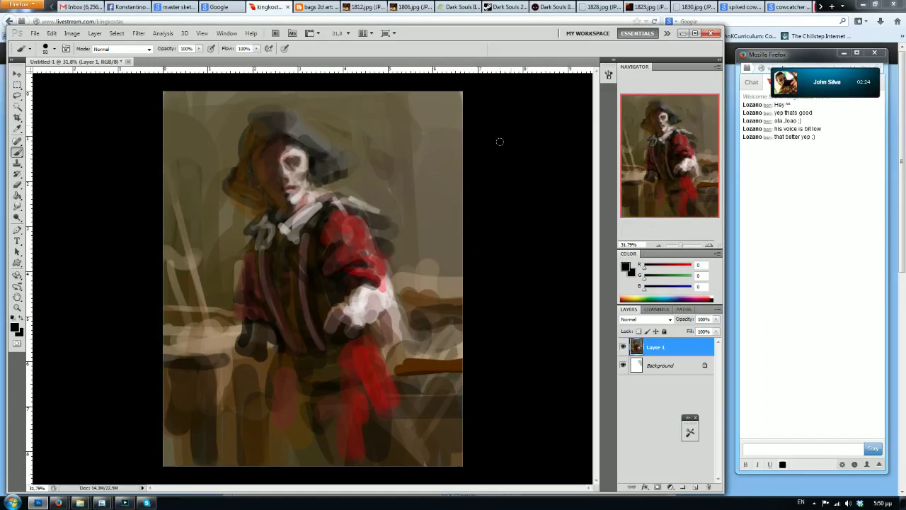
Lighten the skull's visible eye socket with a sampled face tone and paint a small black eye in it
{"action": "left_click", "coordinate": [294, 168], "text": "alt"}
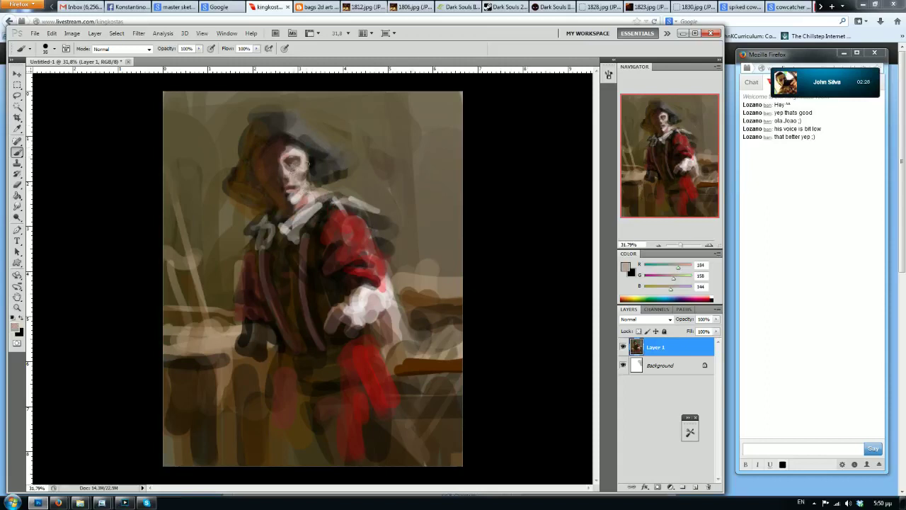
{"action": "left_click", "coordinate": [521, 203], "text": "alt"}
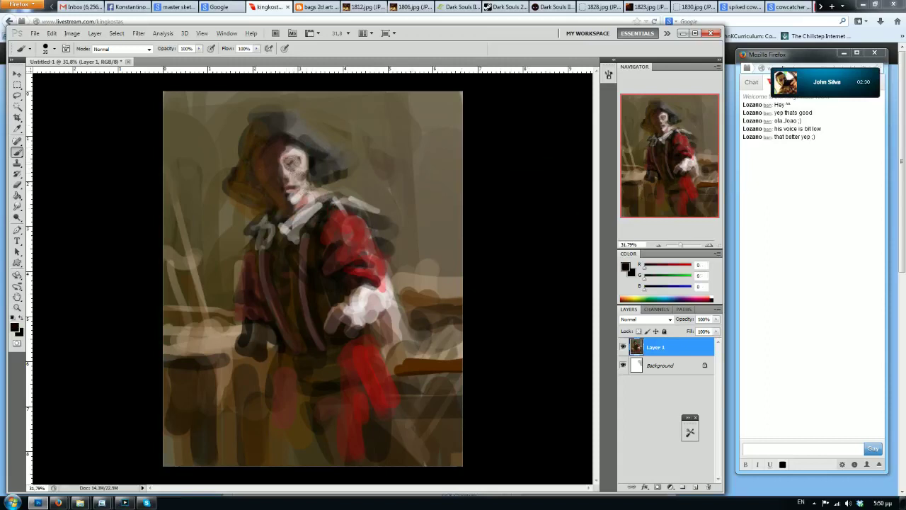
{"action": "left_click_drag", "start_coordinate": [290, 163], "coordinate": [298, 162]}
Add dark red at the waist and paint a black belt band across it below the hand
{"action": "left_click", "coordinate": [367, 361], "text": "alt"}
{"action": "key", "text": "bracketright"}
{"action": "key", "text": "bracketright"}
{"action": "key", "text": "bracketright"}
{"action": "key", "text": "bracketright"}
{"action": "key", "text": "bracketright"}
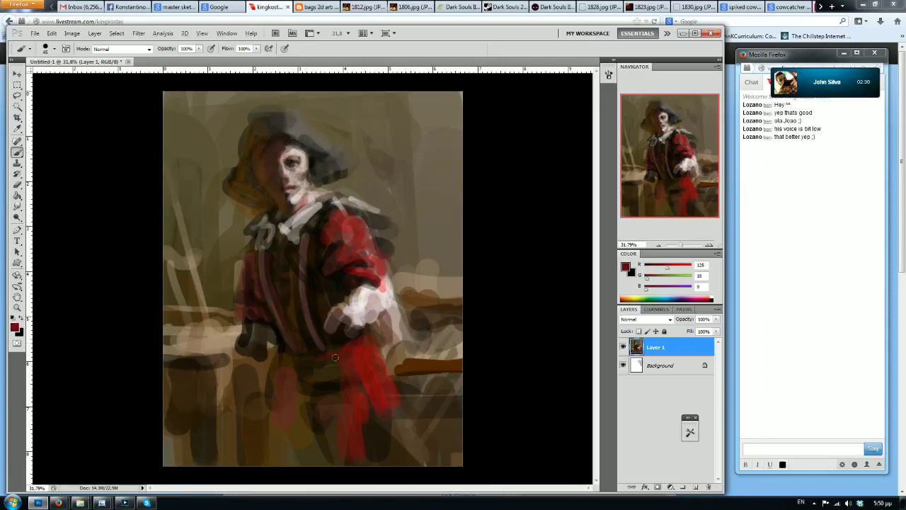
{"action": "left_click", "coordinate": [498, 339], "text": "alt"}
{"action": "key", "text": "bracketright"}
{"action": "mouse_move", "coordinate": [364, 334]}
{"action": "left_mouse_down"}
{"action": "mouse_move", "coordinate": [298, 363]}
{"action": "mouse_move", "coordinate": [341, 359]}
{"action": "left_mouse_up"}
Reshape the near cuff and the hand at the waist with tones sampled from the surrounding areas
{"action": "left_click", "coordinate": [371, 368], "text": "alt"}
{"action": "left_click", "coordinate": [348, 320], "text": "alt"}
{"action": "left_click", "coordinate": [493, 249], "text": "alt"}
{"action": "left_click", "coordinate": [361, 305], "text": "alt"}
{"action": "mouse_move", "coordinate": [354, 310]}
{"action": "left_mouse_down"}
{"action": "mouse_move", "coordinate": [358, 319]}
{"action": "mouse_move", "coordinate": [331, 310]}
{"action": "left_mouse_up"}
{"action": "key", "text": "bracketleft"}
{"action": "key", "text": "bracketleft"}
{"action": "left_click", "coordinate": [331, 300], "text": "alt"}
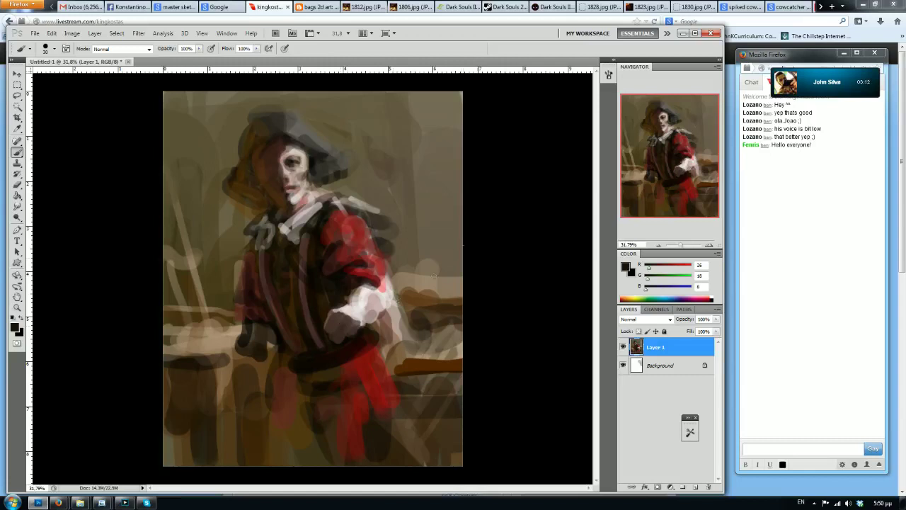
Fill out the near trouser leg with broad strokes of the sampled dark red using a larger brush
{"action": "left_click", "coordinate": [364, 363], "text": "alt"}
{"action": "key", "text": "bracketright"}
{"action": "key", "text": "bracketright"}
{"action": "key", "text": "bracketright"}
{"action": "key", "text": "bracketright"}
{"action": "key", "text": "bracketright"}
{"action": "left_click_drag", "start_coordinate": [356, 414], "coordinate": [360, 440]}
{"action": "left_click_drag", "start_coordinate": [346, 374], "coordinate": [356, 428]}
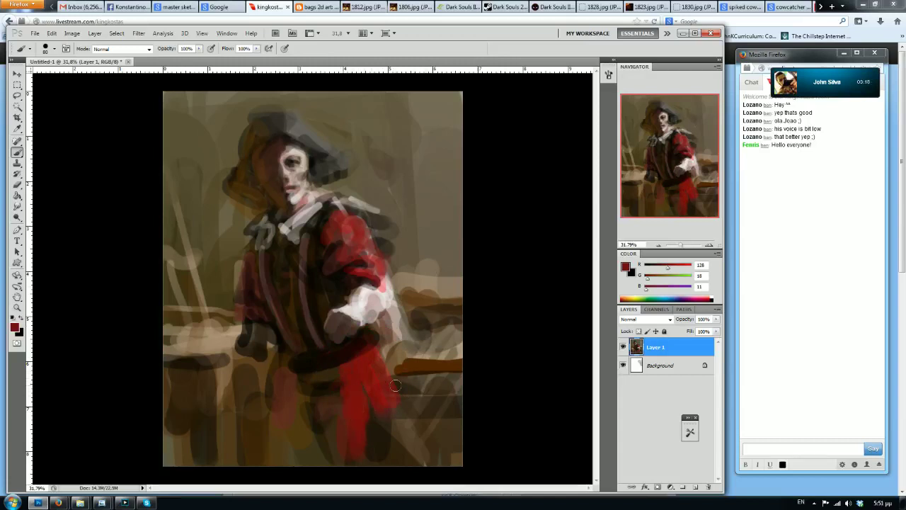
{"action": "mouse_move", "coordinate": [364, 400]}
{"action": "left_mouse_down"}
{"action": "mouse_move", "coordinate": [383, 433]}
{"action": "mouse_move", "coordinate": [399, 423]}
{"action": "left_mouse_up"}
{"action": "key", "text": "bracketright"}
{"action": "key", "text": "bracketright"}
{"action": "mouse_move", "coordinate": [339, 383]}
{"action": "left_mouse_down"}
{"action": "mouse_move", "coordinate": [340, 454]}
{"action": "mouse_move", "coordinate": [335, 416]}
{"action": "mouse_move", "coordinate": [371, 436]}
{"action": "mouse_move", "coordinate": [330, 456]}
{"action": "left_mouse_up"}
Touch up the lower edge of the near sleeve above the white cuff with a smaller brush
{"action": "key", "text": "bracketleft"}
{"action": "key", "text": "bracketleft"}
{"action": "key", "text": "bracketleft"}
{"action": "key", "text": "bracketleft"}
{"action": "key", "text": "bracketleft"}
{"action": "key", "text": "bracketleft"}
{"action": "key", "text": "bracketleft"}
{"action": "key", "text": "bracketleft"}
{"action": "left_click_drag", "start_coordinate": [374, 270], "coordinate": [382, 281]}
{"action": "key", "text": "bracketright"}
{"action": "left_click", "coordinate": [372, 263], "text": "alt"}
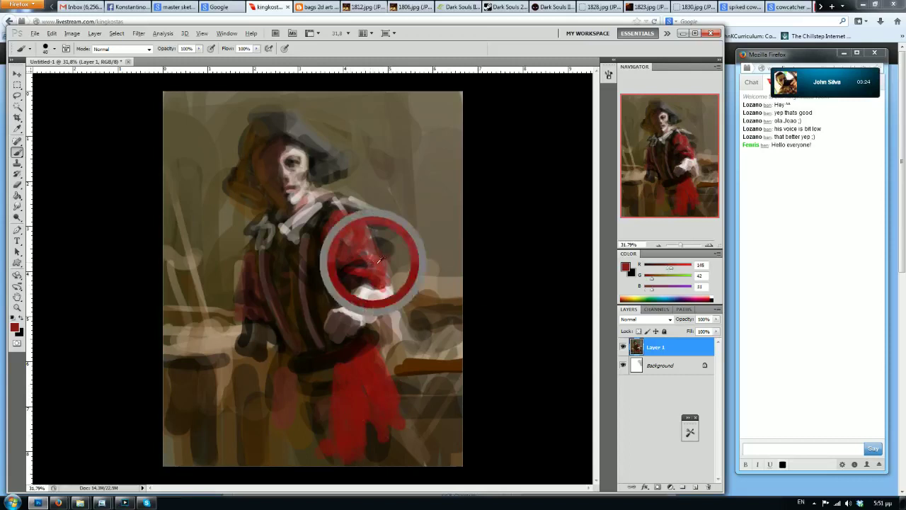
Smooth the near sleeve from shoulder to elbow with sampled reds and a larger brush
{"action": "left_click", "coordinate": [357, 270], "text": "alt"}
{"action": "key", "text": "bracketright"}
{"action": "key", "text": "bracketright"}
{"action": "mouse_move", "coordinate": [357, 252]}
{"action": "left_mouse_down"}
{"action": "mouse_move", "coordinate": [378, 267]}
{"action": "mouse_move", "coordinate": [372, 238]}
{"action": "left_mouse_up"}
{"action": "left_click", "coordinate": [344, 269], "text": "alt"}
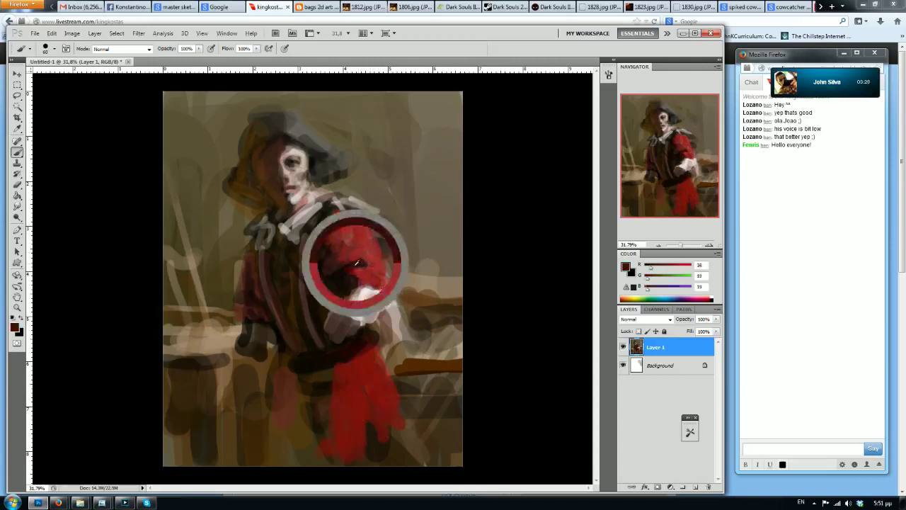
{"action": "key", "text": "bracketright"}
{"action": "left_click", "coordinate": [343, 230], "text": "alt"}
{"action": "left_click", "coordinate": [358, 242], "text": "alt"}
{"action": "mouse_move", "coordinate": [330, 218]}
{"action": "left_mouse_down"}
{"action": "mouse_move", "coordinate": [357, 221]}
{"action": "mouse_move", "coordinate": [383, 255]}
{"action": "left_mouse_up"}
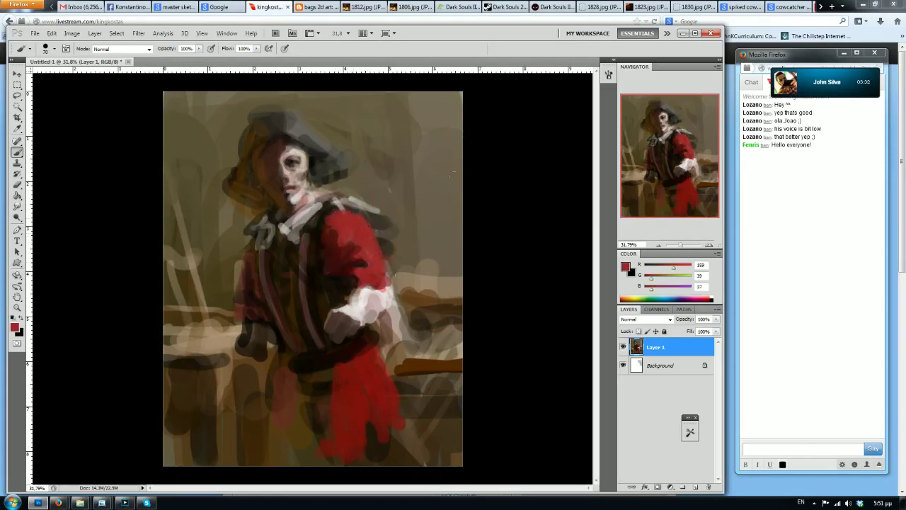
Flip the canvas horizontally and strengthen the near cuff with its sampled white tone
{"action": "key", "text": "ctrl+shift+h"}
{"action": "left_click", "coordinate": [262, 295], "text": "alt"}
{"action": "mouse_move", "coordinate": [264, 292]}
{"action": "left_mouse_down"}
{"action": "mouse_move", "coordinate": [245, 313]}
{"action": "mouse_move", "coordinate": [252, 328]}
{"action": "left_mouse_up"}
Paint light strokes along the white collar and shoulder with a smaller brush and a tone sampled from the cuff
{"action": "left_click", "coordinate": [278, 312], "text": "alt"}
{"action": "key", "text": "bracketleft"}
{"action": "key", "text": "bracketleft"}
{"action": "key", "text": "bracketleft"}
{"action": "key", "text": "bracketleft"}
{"action": "left_click_drag", "start_coordinate": [298, 210], "coordinate": [330, 221]}
{"action": "mouse_move", "coordinate": [303, 204]}
{"action": "left_mouse_down"}
{"action": "mouse_move", "coordinate": [329, 210]}
{"action": "mouse_move", "coordinate": [269, 201]}
{"action": "left_mouse_up"}
Flip the canvas horizontally and rework the near shoulder beneath the white collar with sampled background, red and dark tones
{"action": "left_click", "coordinate": [257, 196], "text": "alt"}
{"action": "key", "text": "bracketright"}
{"action": "key", "text": "bracketright"}
{"action": "key", "text": "bracketright"}
{"action": "left_click", "coordinate": [268, 227], "text": "alt"}
{"action": "left_click", "coordinate": [288, 219], "text": "alt"}
{"action": "key", "text": "bracketleft"}
{"action": "key", "text": "bracketleft"}
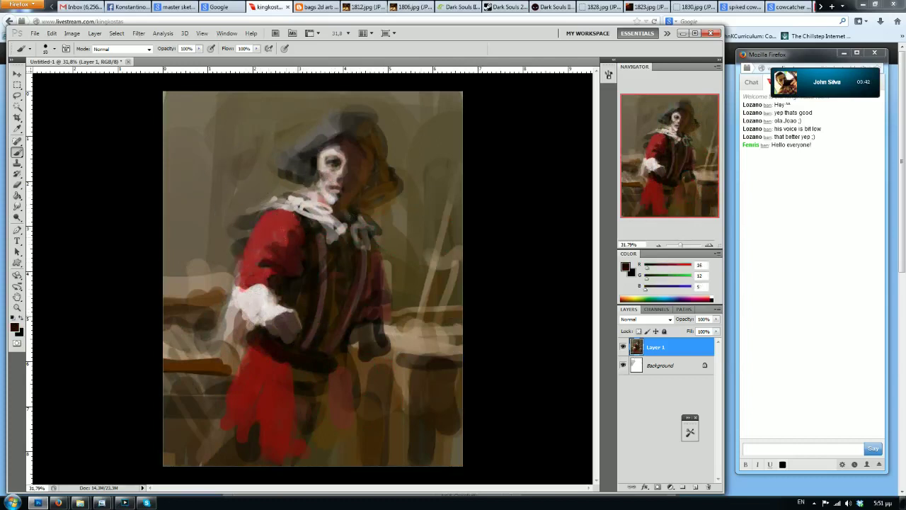
Shape the shadowed inner edge of the near sleeve against the jacket with sampled dark and red tones and a smaller brush
{"action": "key", "text": "bracketright"}
{"action": "left_click", "coordinate": [290, 234], "text": "alt"}
{"action": "left_click", "coordinate": [299, 244], "text": "alt"}
{"action": "left_click", "coordinate": [305, 238], "text": "alt"}
{"action": "key", "text": "bracketleft"}
{"action": "key", "text": "bracketleft"}
{"action": "left_click", "coordinate": [285, 221], "text": "alt"}
{"action": "left_click", "coordinate": [288, 255], "text": "alt"}
{"action": "key", "text": "bracketleft"}
{"action": "key", "text": "bracketleft"}
{"action": "left_click", "coordinate": [286, 210], "text": "alt"}
{"action": "left_click", "coordinate": [281, 218], "text": "alt"}
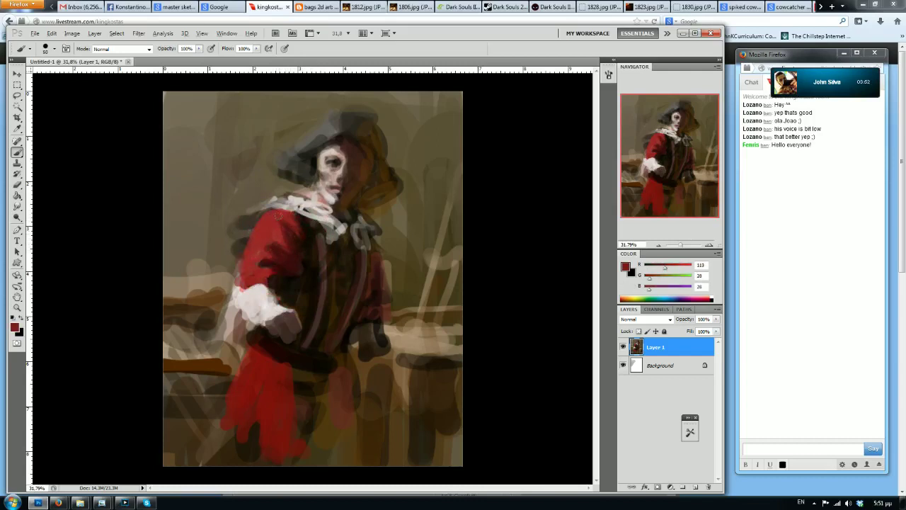
Blend the near sleeve from shoulder to mid-arm with sampled reds and flip the canvas horizontally
{"action": "left_click", "coordinate": [285, 214], "text": "alt"}
{"action": "left_click", "coordinate": [273, 248], "text": "alt"}
{"action": "left_click_drag", "start_coordinate": [263, 241], "coordinate": [273, 233]}
{"action": "left_click", "coordinate": [261, 236], "text": "alt"}
{"action": "left_click", "coordinate": [269, 237], "text": "alt"}
{"action": "left_click", "coordinate": [247, 253], "text": "alt"}
{"action": "key", "text": "ctrl+shift+h"}
Paint dark red folds on the near sleeve above the elbow with a sampled tone and a smaller brush
{"action": "left_click", "coordinate": [346, 242], "text": "alt"}
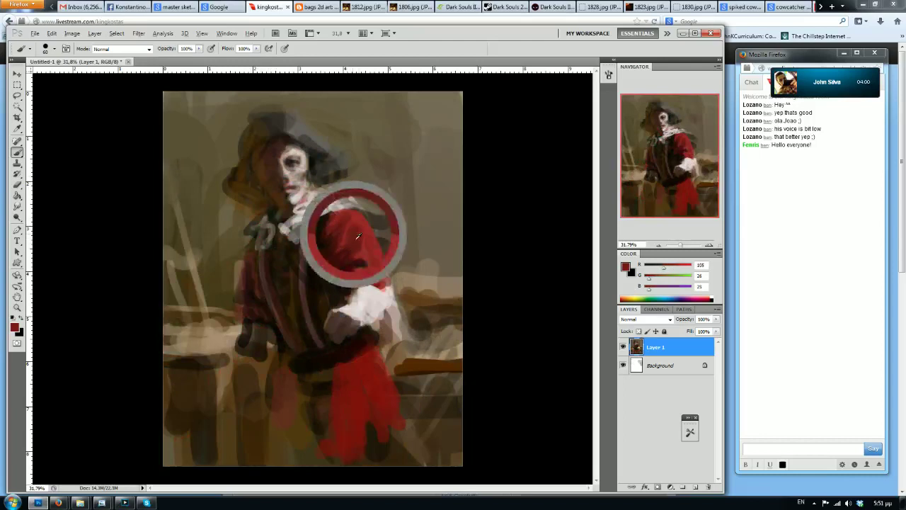
{"action": "key", "text": "bracketleft"}
{"action": "key", "text": "bracketleft"}
{"action": "key", "text": "bracketright"}
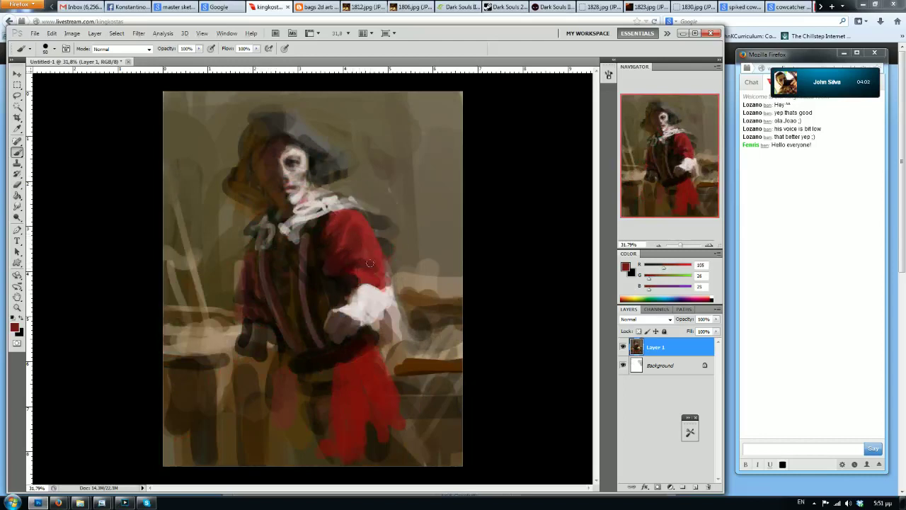
{"action": "key", "text": "bracketleft"}
{"action": "key", "text": "bracketleft"}
{"action": "left_click", "coordinate": [373, 261], "text": "alt"}
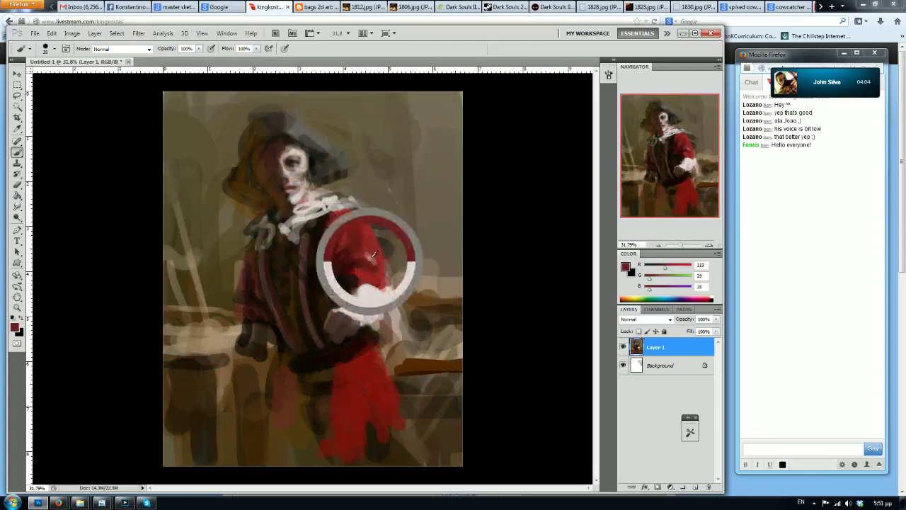
Add pale pink highlights to the near sleeve's shoulder and blend them with sampled reds and a larger brush
{"action": "left_click", "coordinate": [373, 260], "text": "alt"}
{"action": "key", "text": "bracketleft"}
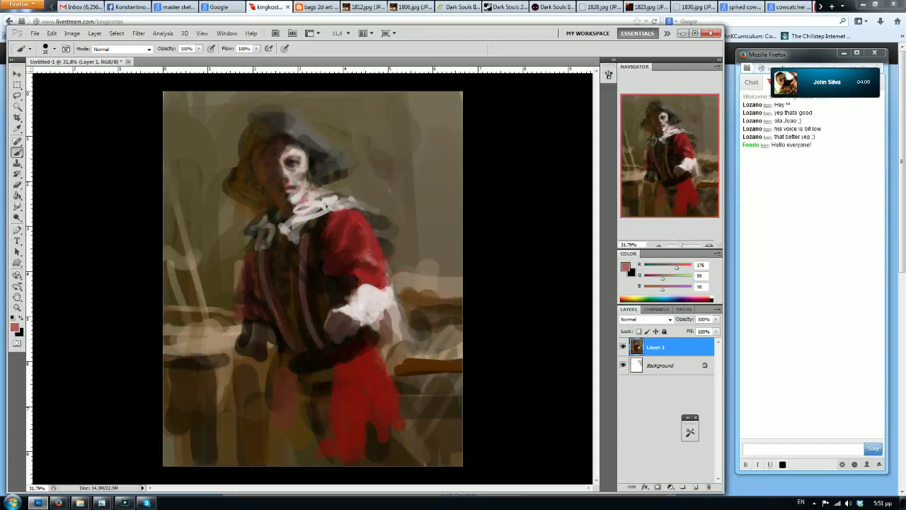
{"action": "left_click_drag", "start_coordinate": [353, 215], "coordinate": [364, 226]}
{"action": "key", "text": "bracketright"}
{"action": "key", "text": "bracketright"}
{"action": "mouse_move", "coordinate": [369, 272]}
{"action": "left_mouse_down"}
{"action": "mouse_move", "coordinate": [359, 262]}
{"action": "mouse_move", "coordinate": [362, 279]}
{"action": "mouse_move", "coordinate": [386, 279]}
{"action": "mouse_move", "coordinate": [367, 254]}
{"action": "left_mouse_up"}
{"action": "left_click", "coordinate": [361, 266], "text": "alt"}
{"action": "left_click", "coordinate": [381, 279], "text": "alt"}
{"action": "key", "text": "bracketleft"}
{"action": "left_click", "coordinate": [358, 241], "text": "alt"}
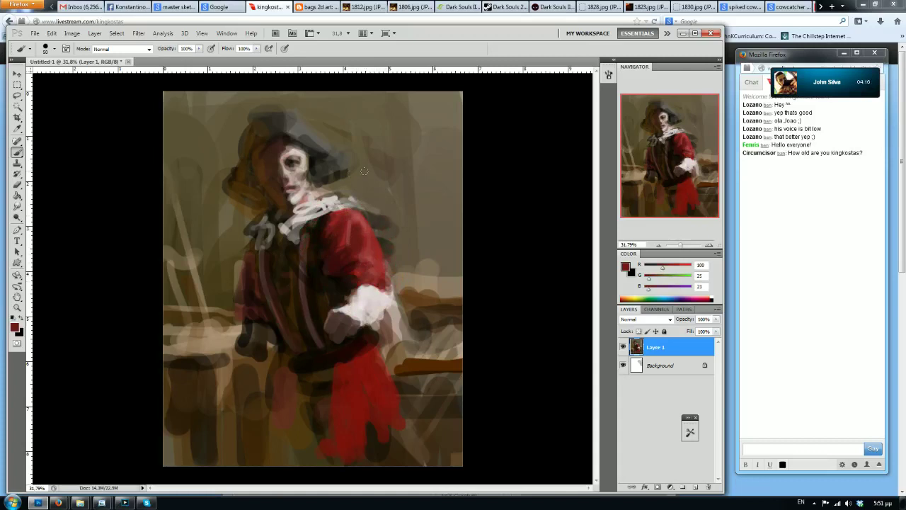
Smooth the light-to-shadow transitions across the upper near sleeve with reds sampled from the shoulder and upper arm
{"action": "left_click", "coordinate": [373, 252], "text": "alt"}
{"action": "left_click", "coordinate": [362, 241], "text": "alt"}
{"action": "left_click", "coordinate": [358, 238], "text": "alt"}
{"action": "left_click", "coordinate": [354, 223], "text": "alt"}
{"action": "left_click", "coordinate": [358, 225], "text": "alt"}
Deepen the folds at the inner elbow above the white cuff with sampled dark reds and a smaller brush
{"action": "left_click", "coordinate": [359, 274], "text": "alt"}
{"action": "left_click", "coordinate": [371, 252], "text": "alt"}
{"action": "left_click", "coordinate": [359, 274], "text": "alt"}
{"action": "left_click", "coordinate": [362, 267], "text": "alt"}
{"action": "left_click", "coordinate": [374, 264], "text": "alt"}
{"action": "left_click", "coordinate": [341, 266], "text": "alt"}
{"action": "key", "text": "bracketleft"}
{"action": "key", "text": "bracketleft"}
{"action": "left_click", "coordinate": [350, 277], "text": "alt"}
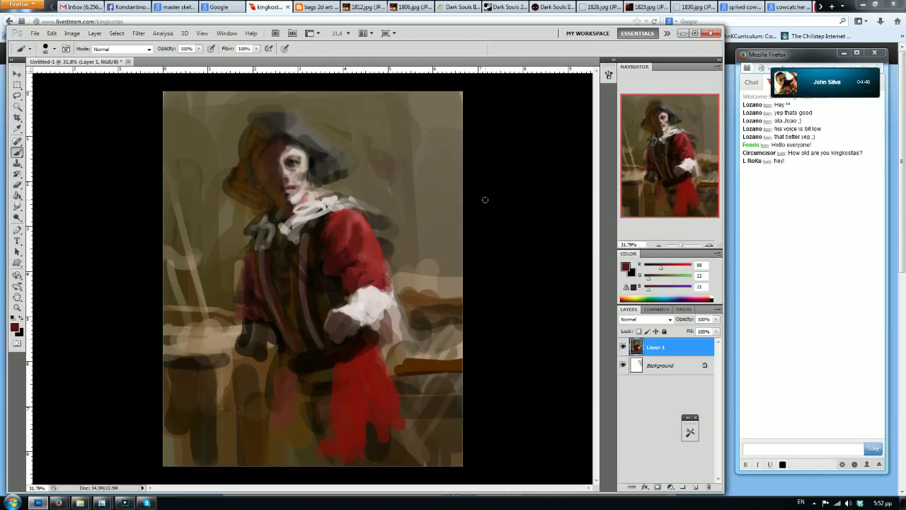
Flip the canvas horizontally and rework the edge between the white cuff and the near hand with sampled tones and a smaller brush
{"action": "key", "text": "ctrl+shift+h"}
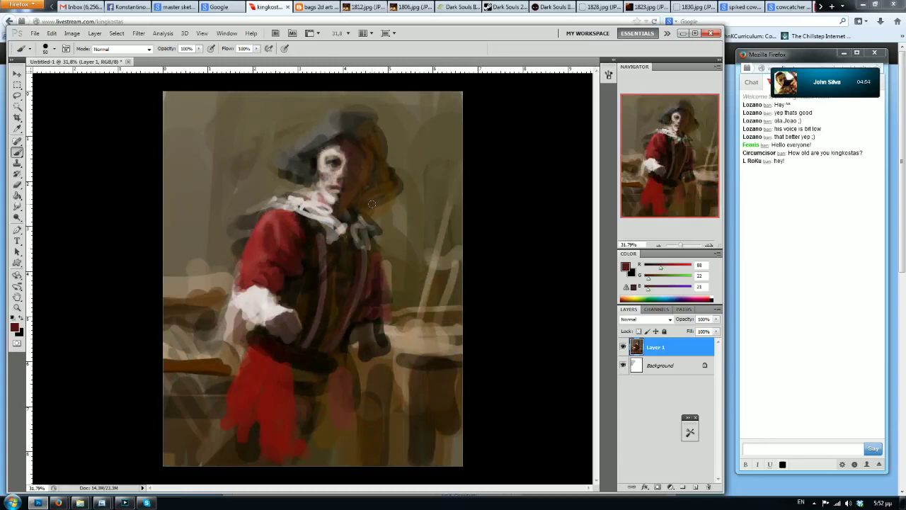
{"action": "left_click", "coordinate": [286, 332], "text": "alt"}
{"action": "left_click", "coordinate": [313, 312], "text": "alt"}
{"action": "mouse_move", "coordinate": [292, 321]}
{"action": "left_mouse_down"}
{"action": "mouse_move", "coordinate": [302, 335]}
{"action": "mouse_move", "coordinate": [291, 315]}
{"action": "left_mouse_up"}
{"action": "left_click", "coordinate": [275, 307], "text": "alt"}
{"action": "key", "text": "["}
{"action": "mouse_move", "coordinate": [277, 316]}
{"action": "left_mouse_down"}
{"action": "mouse_move", "coordinate": [276, 324]}
{"action": "mouse_move", "coordinate": [288, 314]}
{"action": "mouse_move", "coordinate": [278, 311]}
{"action": "mouse_move", "coordinate": [278, 320]}
{"action": "left_mouse_up"}
Break up the cuff's edge into ruffles and define the near hand with sampled white and dark tones
{"action": "left_click", "coordinate": [285, 317], "text": "alt"}
{"action": "left_click", "coordinate": [271, 313], "text": "alt"}
{"action": "mouse_move", "coordinate": [286, 309]}
{"action": "left_mouse_down"}
{"action": "mouse_move", "coordinate": [269, 323]}
{"action": "mouse_move", "coordinate": [288, 319]}
{"action": "left_mouse_up"}
{"action": "left_click", "coordinate": [284, 324], "text": "alt"}
{"action": "left_click", "coordinate": [284, 324], "text": "alt"}
{"action": "left_click", "coordinate": [285, 320], "text": "alt"}
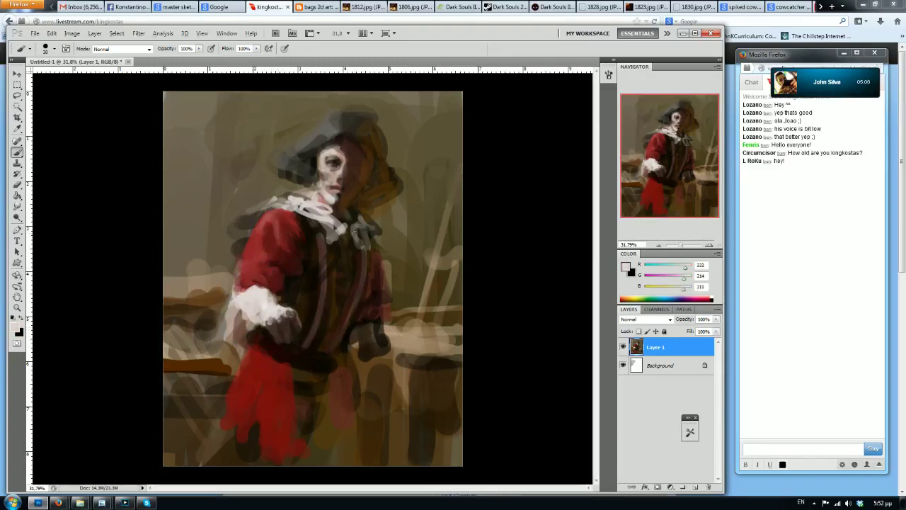
{"action": "left_click", "coordinate": [286, 319], "text": "alt"}
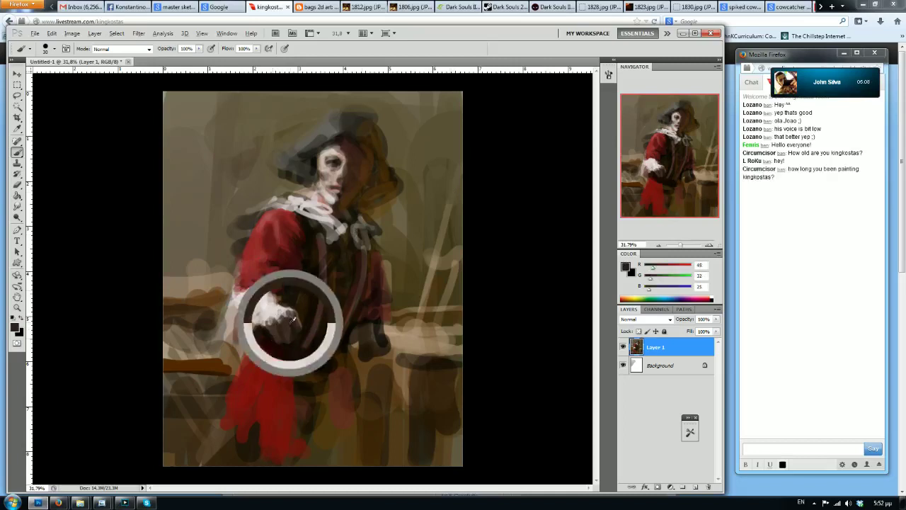
{"action": "mouse_move", "coordinate": [294, 328]}
{"action": "left_mouse_down"}
{"action": "mouse_move", "coordinate": [300, 323]}
{"action": "mouse_move", "coordinate": [277, 316]}
{"action": "mouse_move", "coordinate": [291, 315]}
{"action": "left_mouse_up"}
{"action": "left_click", "coordinate": [282, 325], "text": "alt"}
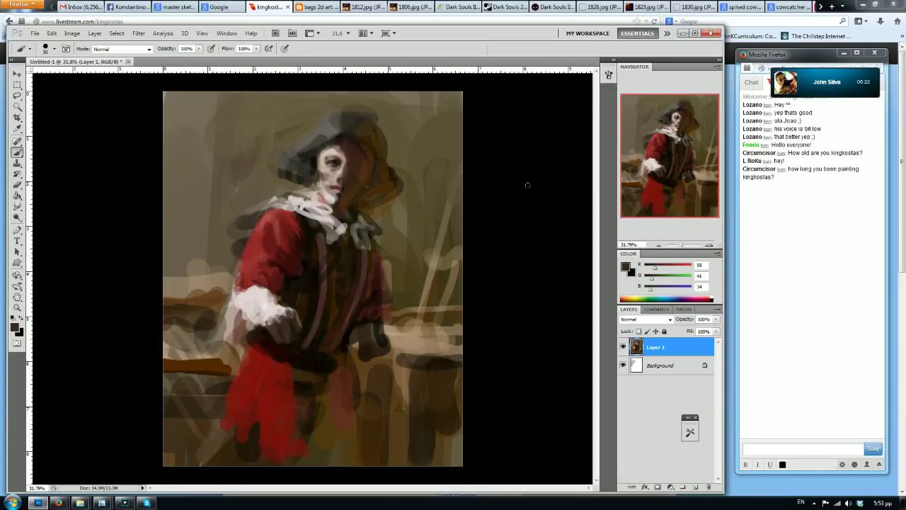
Paint thin light strokes for the objects standing on the table beside the far hand with a smaller brush and sampled tones
{"action": "left_click", "coordinate": [435, 257], "text": "alt"}
{"action": "key", "text": "bracketleft"}
{"action": "key", "text": "bracketleft"}
{"action": "key", "text": "bracketleft"}
{"action": "mouse_move", "coordinate": [439, 260]}
{"action": "left_mouse_down"}
{"action": "mouse_move", "coordinate": [439, 319]}
{"action": "mouse_move", "coordinate": [409, 336]}
{"action": "mouse_move", "coordinate": [457, 325]}
{"action": "left_mouse_up"}
{"action": "left_click", "coordinate": [433, 341], "text": "alt"}
{"action": "left_click_drag", "start_coordinate": [397, 308], "coordinate": [401, 330]}
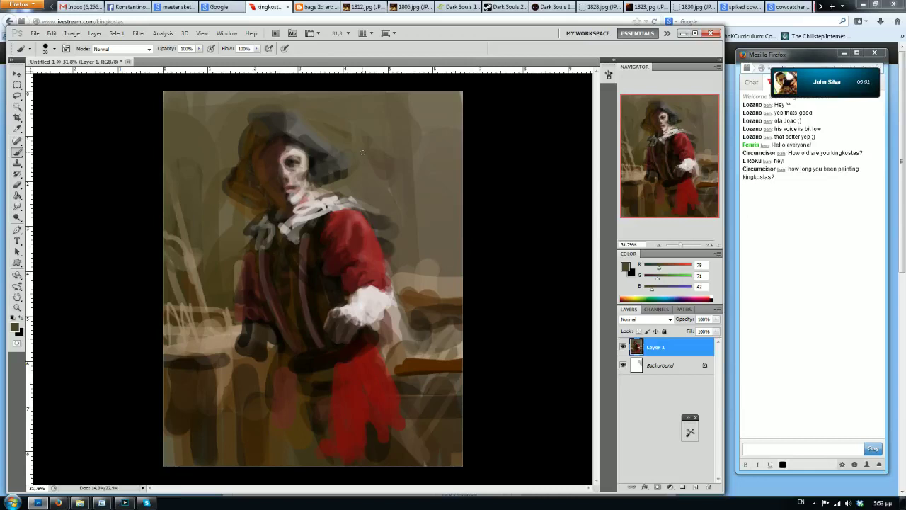
Brighten the white cuff with its sampled light tone and flip the canvas horizontally
{"action": "left_click", "coordinate": [378, 298], "text": "alt"}
{"action": "mouse_move", "coordinate": [376, 289]}
{"action": "left_mouse_down"}
{"action": "mouse_move", "coordinate": [388, 302]}
{"action": "mouse_move", "coordinate": [378, 320]}
{"action": "left_mouse_up"}
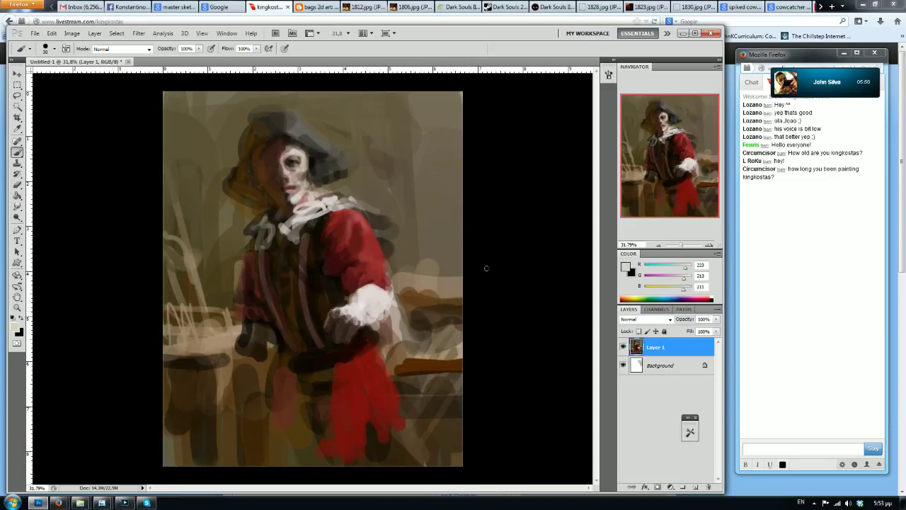
{"action": "key", "text": "F2"}
Touch up the near sleeve from the elbow to the shoulder with sampled tones and a slightly larger brush
{"action": "left_click", "coordinate": [289, 273], "text": "alt"}
{"action": "key", "text": "]"}
{"action": "left_click_drag", "start_coordinate": [286, 268], "coordinate": [288, 273]}
{"action": "left_click", "coordinate": [274, 241], "text": "alt"}
{"action": "left_click", "coordinate": [273, 218], "text": "alt"}
{"action": "left_click_drag", "start_coordinate": [271, 220], "coordinate": [267, 228]}
Refine the white collar with its sampled light tone and a much smaller brush
{"action": "left_click", "coordinate": [296, 201], "text": "alt"}
{"action": "key", "text": "["}
{"action": "key", "text": "["}
{"action": "key", "text": "["}
{"action": "key", "text": "["}
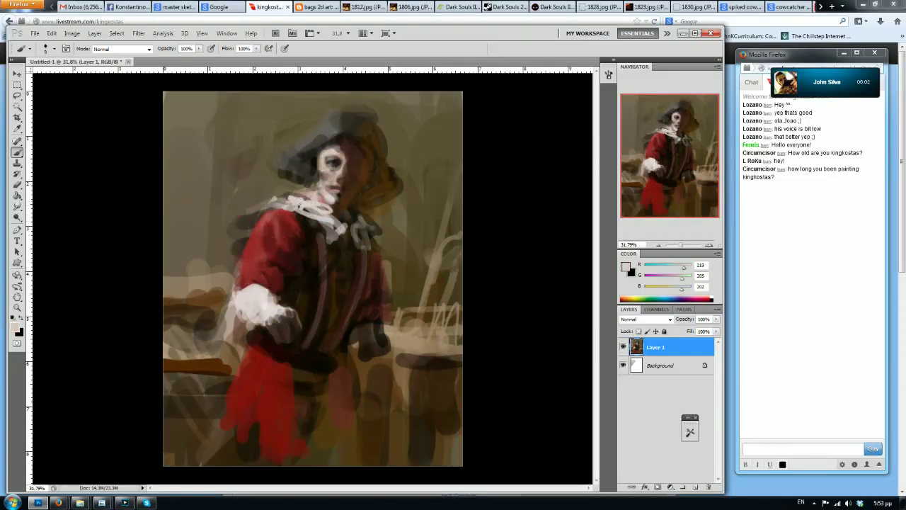
Darken the jacket front around the stripes with sampled near-black tones and a larger brush
{"action": "left_click", "coordinate": [301, 238], "text": "alt"}
{"action": "key", "text": "bracketright"}
{"action": "key", "text": "bracketright"}
{"action": "key", "text": "bracketright"}
{"action": "key", "text": "bracketright"}
{"action": "left_click", "coordinate": [315, 308], "text": "alt"}
{"action": "key", "text": "bracketright"}
{"action": "key", "text": "bracketright"}
{"action": "left_click_drag", "start_coordinate": [339, 286], "coordinate": [330, 326]}
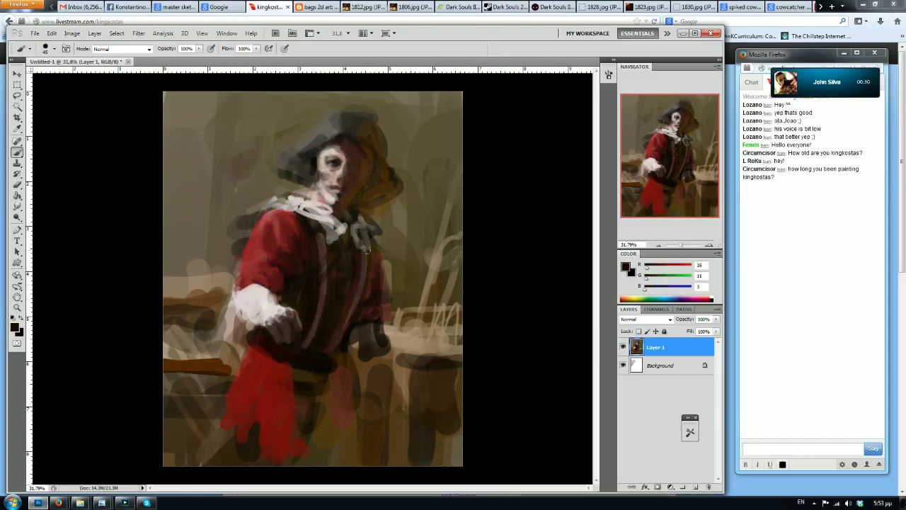
Paint a thin diagonal strap across the jacket front with a tone sampled from the near stripe and a smaller brush
{"action": "left_click", "coordinate": [322, 245], "text": "alt"}
{"action": "key", "text": "bracketleft"}
{"action": "key", "text": "bracketleft"}
{"action": "key", "text": "bracketleft"}
{"action": "key", "text": "bracketleft"}
{"action": "key", "text": "bracketleft"}
{"action": "mouse_move", "coordinate": [312, 229]}
{"action": "left_mouse_down"}
{"action": "mouse_move", "coordinate": [308, 280]}
{"action": "mouse_move", "coordinate": [317, 269]}
{"action": "mouse_move", "coordinate": [343, 285]}
{"action": "left_mouse_up"}
Flip the canvas horizontally and break up the near jacket stripe with sampled dark tones
{"action": "key", "text": "ctrl+shift+h"}
{"action": "left_click", "coordinate": [316, 284], "text": "alt"}
{"action": "key", "text": "bracketright"}
{"action": "key", "text": "bracketright"}
{"action": "mouse_move", "coordinate": [303, 260]}
{"action": "left_mouse_down"}
{"action": "mouse_move", "coordinate": [311, 275]}
{"action": "mouse_move", "coordinate": [303, 243]}
{"action": "mouse_move", "coordinate": [315, 259]}
{"action": "left_mouse_up"}
{"action": "left_click", "coordinate": [307, 240], "text": "alt"}
{"action": "key", "text": "bracketleft"}
{"action": "key", "text": "bracketleft"}
{"action": "key", "text": "bracketleft"}
{"action": "left_click", "coordinate": [308, 263], "text": "alt"}
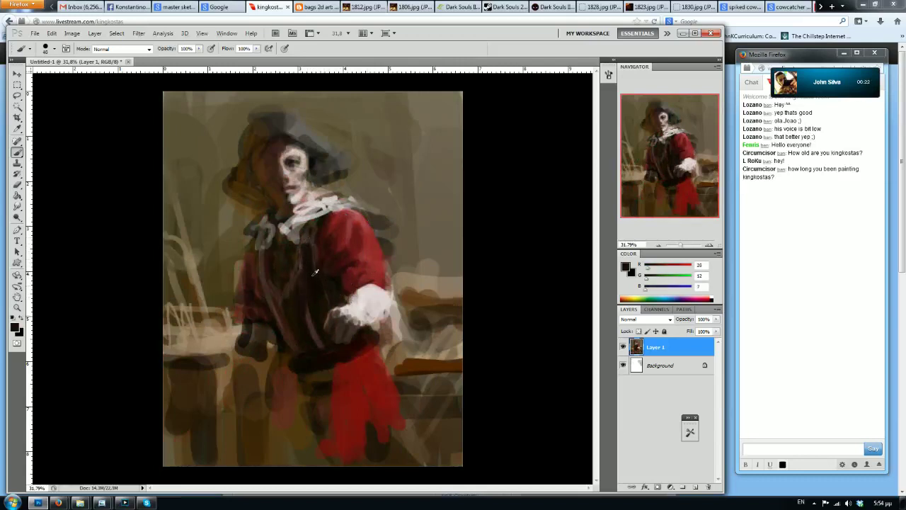
{"action": "left_click", "coordinate": [310, 321], "text": "alt"}
{"action": "left_click", "coordinate": [306, 275], "text": "alt"}
Paint thin strings hanging from the collar over the jacket with a sampled light tone and a fine brush
{"action": "key", "text": "bracketleft"}
{"action": "left_click", "coordinate": [296, 224], "text": "alt"}
{"action": "mouse_move", "coordinate": [301, 239]}
{"action": "left_mouse_down"}
{"action": "mouse_move", "coordinate": [296, 263]}
{"action": "mouse_move", "coordinate": [318, 243]}
{"action": "left_mouse_up"}
{"action": "key", "text": "bracketright"}
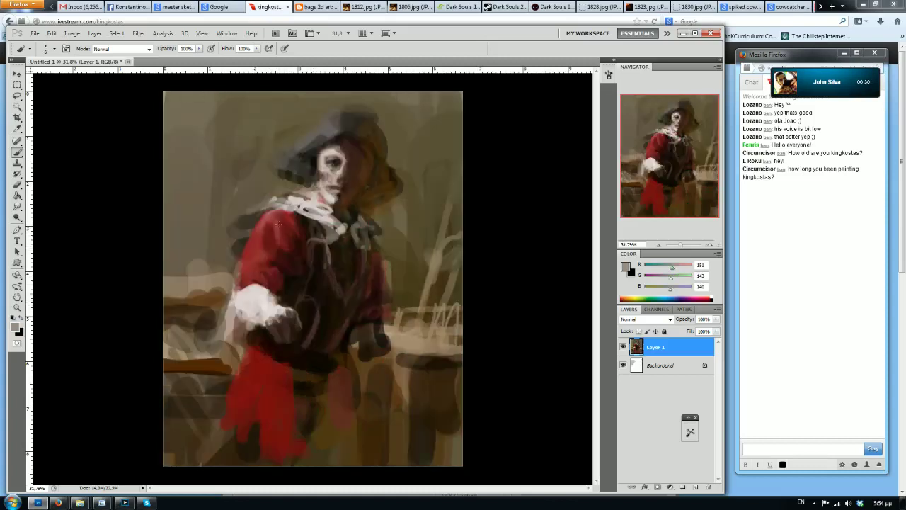
Work sampled dark reds into the jacket and sleeve edge below the collar with a larger brush
{"action": "key", "text": "bracketright"}
{"action": "key", "text": "bracketright"}
{"action": "key", "text": "bracketright"}
{"action": "key", "text": "bracketright"}
{"action": "left_click", "coordinate": [290, 218], "text": "alt"}
{"action": "left_click", "coordinate": [299, 238], "text": "alt"}
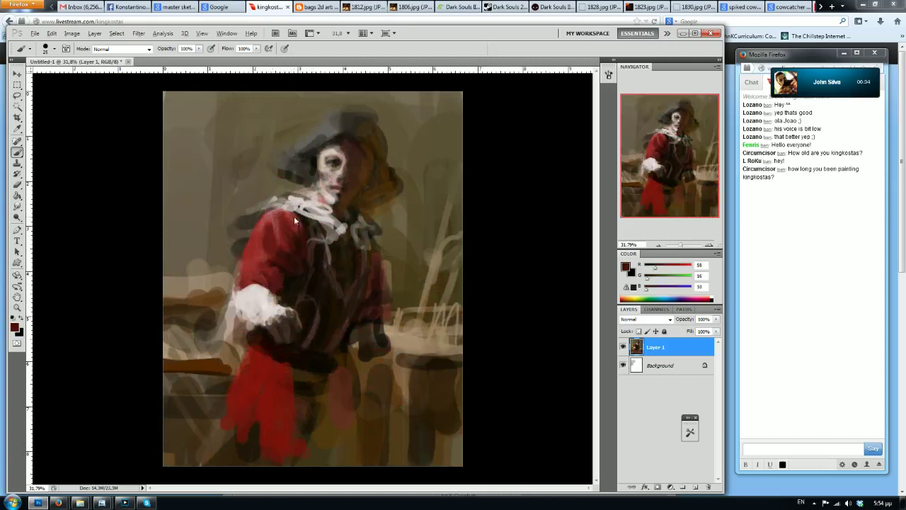
Rework the white cuff and wrist with light tones sampled from them and a smaller brush
{"action": "left_click", "coordinate": [255, 295], "text": "alt"}
{"action": "key", "text": "bracketleft"}
{"action": "key", "text": "bracketleft"}
{"action": "key", "text": "bracketleft"}
{"action": "mouse_move", "coordinate": [238, 313]}
{"action": "left_mouse_down"}
{"action": "mouse_move", "coordinate": [239, 295]}
{"action": "mouse_move", "coordinate": [241, 323]}
{"action": "mouse_move", "coordinate": [261, 321]}
{"action": "mouse_move", "coordinate": [264, 310]}
{"action": "mouse_move", "coordinate": [256, 312]}
{"action": "mouse_move", "coordinate": [260, 318]}
{"action": "mouse_move", "coordinate": [275, 306]}
{"action": "mouse_move", "coordinate": [266, 315]}
{"action": "mouse_move", "coordinate": [273, 304]}
{"action": "mouse_move", "coordinate": [257, 296]}
{"action": "mouse_move", "coordinate": [242, 308]}
{"action": "mouse_move", "coordinate": [252, 300]}
{"action": "mouse_move", "coordinate": [245, 298]}
{"action": "mouse_move", "coordinate": [264, 295]}
{"action": "mouse_move", "coordinate": [264, 309]}
{"action": "mouse_move", "coordinate": [290, 312]}
{"action": "mouse_move", "coordinate": [269, 327]}
{"action": "mouse_move", "coordinate": [208, 312]}
{"action": "mouse_move", "coordinate": [222, 328]}
{"action": "mouse_move", "coordinate": [154, 354]}
{"action": "mouse_move", "coordinate": [232, 359]}
{"action": "mouse_move", "coordinate": [204, 342]}
{"action": "left_mouse_up"}
{"action": "left_click", "coordinate": [279, 332], "text": "alt"}
{"action": "key", "text": "bracketleft"}
{"action": "key", "text": "bracketleft"}
{"action": "key", "text": "bracketleft"}
{"action": "key", "text": "bracketleft"}
{"action": "key", "text": "bracketleft"}
{"action": "key", "text": "bracketleft"}
{"action": "key", "text": "bracketleft"}
{"action": "key", "text": "bracketleft"}
Shape the folds and fingers of the white glove with light and shadow tones sampled from it
{"action": "left_click", "coordinate": [253, 301], "text": "alt"}
{"action": "left_click", "coordinate": [269, 324], "text": "alt"}
{"action": "left_click", "coordinate": [251, 296], "text": "alt"}
{"action": "left_click", "coordinate": [267, 301], "text": "alt"}
{"action": "left_click", "coordinate": [248, 315], "text": "alt"}
{"action": "key", "text": "bracketright"}
{"action": "left_click", "coordinate": [274, 329], "text": "alt"}
{"action": "left_click", "coordinate": [263, 323], "text": "alt"}
{"action": "key", "text": "bracketright"}
Clean up the cuff's outer edge and the adjoining background with sampled tones, and flip the canvas horizontally
{"action": "left_click", "coordinate": [245, 317], "text": "alt"}
{"action": "left_click", "coordinate": [242, 310], "text": "alt"}
{"action": "left_click", "coordinate": [242, 319], "text": "alt"}
{"action": "left_click", "coordinate": [231, 318], "text": "alt"}
{"action": "left_click", "coordinate": [231, 322], "text": "alt"}
{"action": "mouse_move", "coordinate": [207, 298]}
{"action": "left_mouse_down"}
{"action": "mouse_move", "coordinate": [189, 304]}
{"action": "mouse_move", "coordinate": [212, 285]}
{"action": "left_mouse_up"}
{"action": "left_click", "coordinate": [204, 261], "text": "alt"}
{"action": "key", "text": "ctrl+shift+h"}
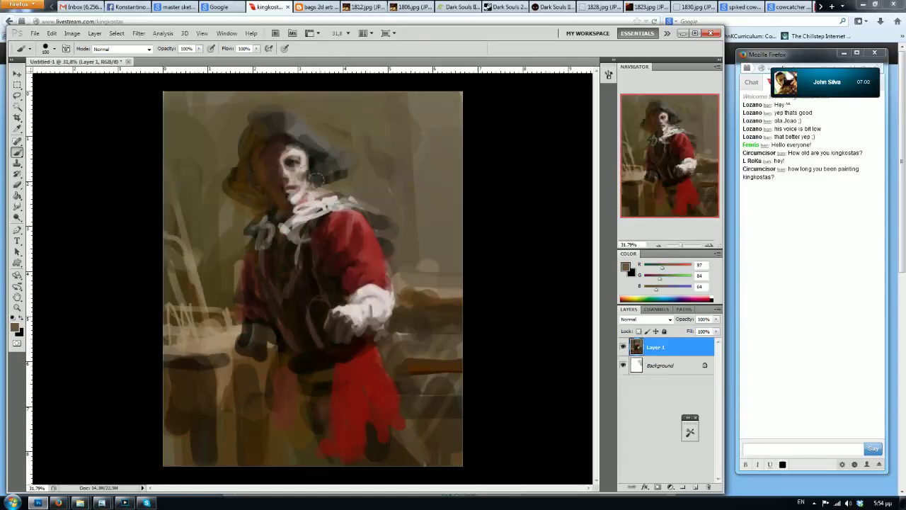
Define the fingers and knuckles of the white gloved hand with sampled tones and a small brush
{"action": "key", "text": "bracketleft"}
{"action": "key", "text": "bracketleft"}
{"action": "key", "text": "bracketleft"}
{"action": "key", "text": "bracketleft"}
{"action": "left_click", "coordinate": [352, 307], "text": "alt"}
{"action": "mouse_move", "coordinate": [336, 312]}
{"action": "left_mouse_down"}
{"action": "mouse_move", "coordinate": [352, 307]}
{"action": "mouse_move", "coordinate": [334, 308]}
{"action": "mouse_move", "coordinate": [324, 329]}
{"action": "mouse_move", "coordinate": [337, 318]}
{"action": "mouse_move", "coordinate": [333, 331]}
{"action": "mouse_move", "coordinate": [354, 334]}
{"action": "left_mouse_up"}
{"action": "key", "text": "bracketleft"}
{"action": "key", "text": "bracketleft"}
{"action": "key", "text": "bracketleft"}
{"action": "key", "text": "bracketleft"}
{"action": "key", "text": "bracketleft"}
{"action": "key", "text": "bracketleft"}
{"action": "key", "text": "bracketright"}
{"action": "key", "text": "bracketright"}
{"action": "key", "text": "bracketright"}
{"action": "left_click", "coordinate": [381, 321], "text": "alt"}
Darken the table and the area beneath it beside the gloved hand with sampled black and a larger brush
{"action": "left_click", "coordinate": [416, 322], "text": "alt"}
{"action": "left_click", "coordinate": [500, 323], "text": "alt"}
{"action": "key", "text": "bracketright"}
{"action": "key", "text": "bracketright"}
{"action": "key", "text": "bracketright"}
{"action": "key", "text": "bracketright"}
{"action": "key", "text": "bracketright"}
{"action": "key", "text": "bracketright"}
{"action": "mouse_move", "coordinate": [460, 323]}
{"action": "left_mouse_down"}
{"action": "mouse_move", "coordinate": [389, 320]}
{"action": "mouse_move", "coordinate": [387, 335]}
{"action": "left_mouse_up"}
{"action": "key", "text": "bracketright"}
{"action": "key", "text": "bracketright"}
{"action": "key", "text": "bracketright"}
{"action": "mouse_move", "coordinate": [463, 366]}
{"action": "left_mouse_down"}
{"action": "mouse_move", "coordinate": [385, 369]}
{"action": "mouse_move", "coordinate": [456, 383]}
{"action": "left_mouse_up"}
{"action": "mouse_move", "coordinate": [449, 333]}
{"action": "left_mouse_down"}
{"action": "mouse_move", "coordinate": [438, 357]}
{"action": "mouse_move", "coordinate": [437, 337]}
{"action": "left_mouse_up"}
{"action": "key", "text": "bracketleft"}
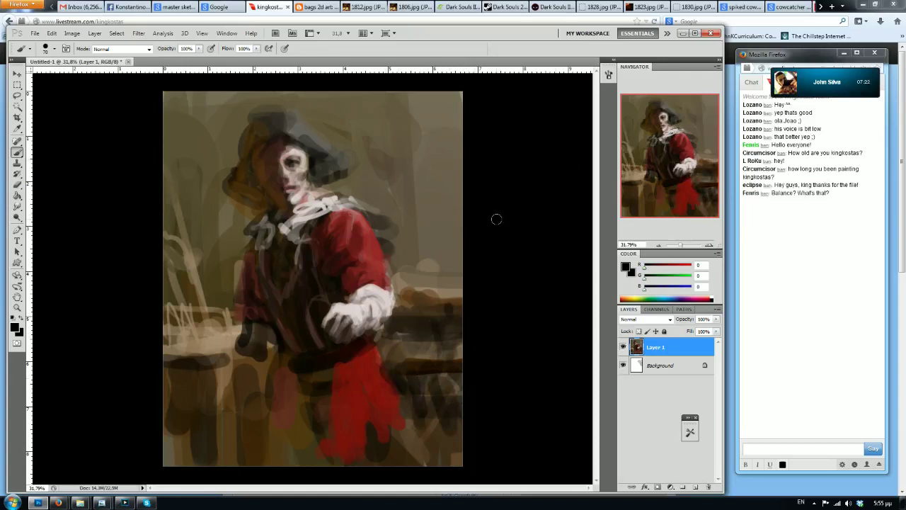
Repaint the tabletop edge beside the cuff with a sampled light brown and a smaller brush
{"action": "left_click", "coordinate": [446, 289], "text": "alt"}
{"action": "key", "text": "bracketleft"}
{"action": "key", "text": "bracketleft"}
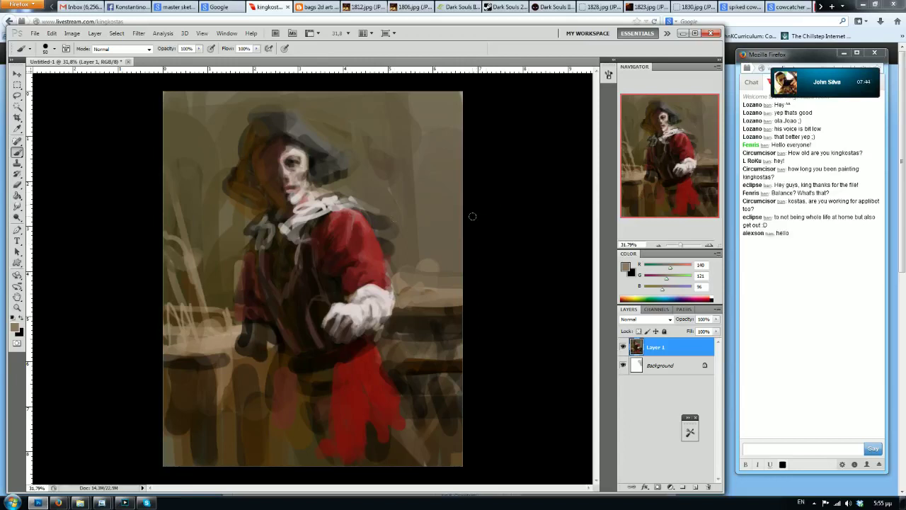
Paint sampled black over the wall above the table beside the red sleeve with a larger brush
{"action": "left_click", "coordinate": [494, 305], "text": "alt"}
{"action": "key", "text": "bracketright"}
{"action": "key", "text": "bracketright"}
{"action": "key", "text": "bracketright"}
{"action": "key", "text": "bracketright"}
{"action": "key", "text": "bracketright"}
{"action": "key", "text": "bracketright"}
{"action": "mouse_move", "coordinate": [456, 281]}
{"action": "left_mouse_down"}
{"action": "mouse_move", "coordinate": [412, 281]}
{"action": "mouse_move", "coordinate": [441, 249]}
{"action": "left_mouse_up"}
{"action": "mouse_move", "coordinate": [446, 212]}
{"action": "left_mouse_down"}
{"action": "mouse_move", "coordinate": [437, 268]}
{"action": "mouse_move", "coordinate": [441, 223]}
{"action": "mouse_move", "coordinate": [424, 252]}
{"action": "mouse_move", "coordinate": [416, 241]}
{"action": "mouse_move", "coordinate": [417, 277]}
{"action": "mouse_move", "coordinate": [395, 277]}
{"action": "mouse_move", "coordinate": [391, 240]}
{"action": "mouse_move", "coordinate": [416, 274]}
{"action": "mouse_move", "coordinate": [438, 230]}
{"action": "left_mouse_up"}
Extend the dark area up the wall along the canvas edge with an even larger brush
{"action": "left_click", "coordinate": [442, 241], "text": "alt"}
{"action": "key", "text": "bracketright"}
{"action": "key", "text": "bracketright"}
{"action": "left_click_drag", "start_coordinate": [443, 104], "coordinate": [447, 131]}
{"action": "left_click_drag", "start_coordinate": [444, 206], "coordinate": [475, 178]}
{"action": "left_click", "coordinate": [476, 178], "text": "alt"}
{"action": "key", "text": "bracketright"}
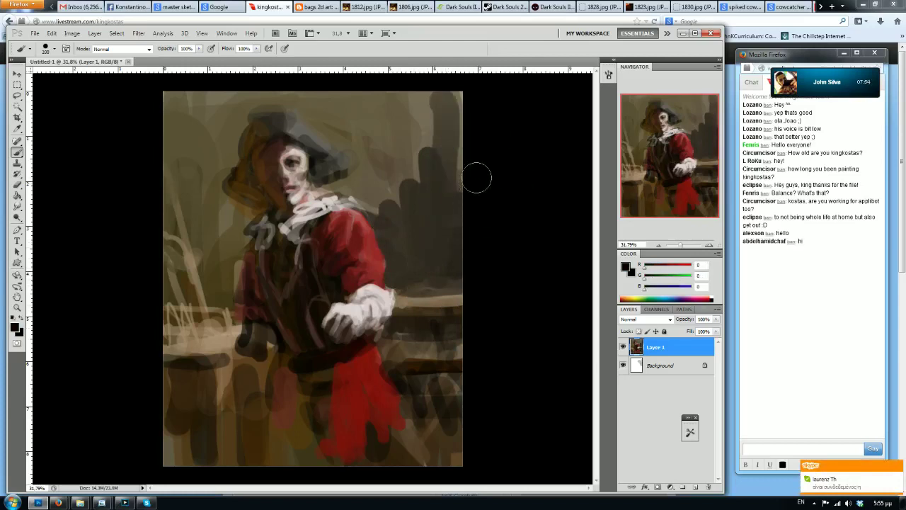
Deepen the dark wall area to near black and widen it toward the hat
{"action": "key", "text": "bracketleft"}
{"action": "key", "text": "bracketleft"}
{"action": "mouse_move", "coordinate": [446, 135]}
{"action": "left_mouse_down"}
{"action": "mouse_move", "coordinate": [418, 178]}
{"action": "mouse_move", "coordinate": [467, 231]}
{"action": "mouse_move", "coordinate": [465, 277]}
{"action": "mouse_move", "coordinate": [401, 283]}
{"action": "mouse_move", "coordinate": [381, 212]}
{"action": "mouse_move", "coordinate": [407, 189]}
{"action": "mouse_move", "coordinate": [432, 251]}
{"action": "mouse_move", "coordinate": [455, 196]}
{"action": "mouse_move", "coordinate": [447, 85]}
{"action": "mouse_move", "coordinate": [441, 189]}
{"action": "mouse_move", "coordinate": [412, 154]}
{"action": "mouse_move", "coordinate": [393, 191]}
{"action": "mouse_move", "coordinate": [394, 210]}
{"action": "mouse_move", "coordinate": [364, 196]}
{"action": "mouse_move", "coordinate": [394, 174]}
{"action": "mouse_move", "coordinate": [370, 189]}
{"action": "mouse_move", "coordinate": [427, 116]}
{"action": "mouse_move", "coordinate": [434, 172]}
{"action": "left_mouse_up"}
{"action": "key", "text": "bracketright"}
{"action": "key", "text": "bracketleft"}
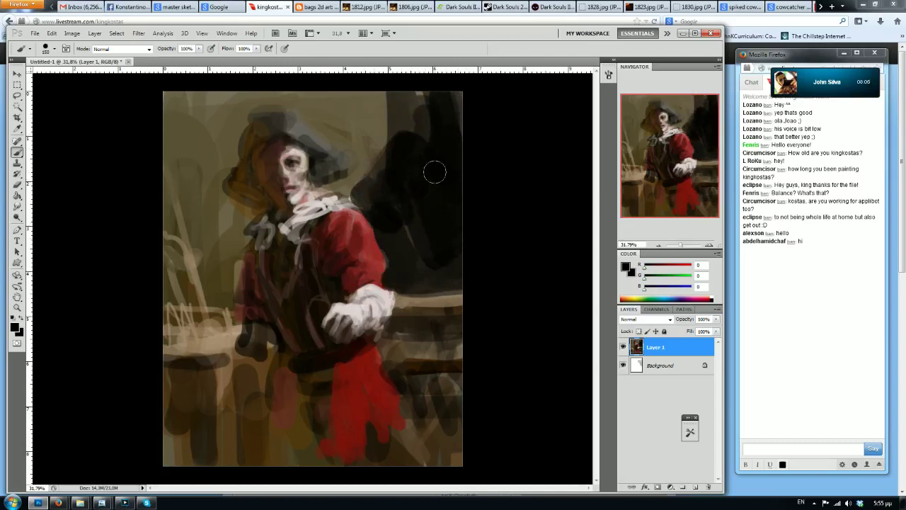
{"action": "mouse_move", "coordinate": [396, 119]}
{"action": "left_mouse_down"}
{"action": "mouse_move", "coordinate": [455, 85]}
{"action": "mouse_move", "coordinate": [416, 108]}
{"action": "mouse_move", "coordinate": [385, 155]}
{"action": "left_mouse_up"}
Paint black strokes outward from the hat brim and shoulder and darken the hat above the face with a smaller brush
{"action": "key", "text": "bracketleft"}
{"action": "key", "text": "bracketleft"}
{"action": "key", "text": "bracketleft"}
{"action": "key", "text": "bracketleft"}
{"action": "key", "text": "bracketleft"}
{"action": "key", "text": "bracketleft"}
{"action": "mouse_move", "coordinate": [355, 198]}
{"action": "left_mouse_down"}
{"action": "mouse_move", "coordinate": [323, 193]}
{"action": "mouse_move", "coordinate": [356, 176]}
{"action": "left_mouse_up"}
{"action": "key", "text": "bracketright"}
{"action": "mouse_move", "coordinate": [377, 165]}
{"action": "left_mouse_down"}
{"action": "mouse_move", "coordinate": [345, 181]}
{"action": "mouse_move", "coordinate": [322, 160]}
{"action": "left_mouse_up"}
{"action": "key", "text": "bracketright"}
{"action": "mouse_move", "coordinate": [253, 149]}
{"action": "left_mouse_down"}
{"action": "mouse_move", "coordinate": [262, 126]}
{"action": "mouse_move", "coordinate": [279, 126]}
{"action": "left_mouse_up"}
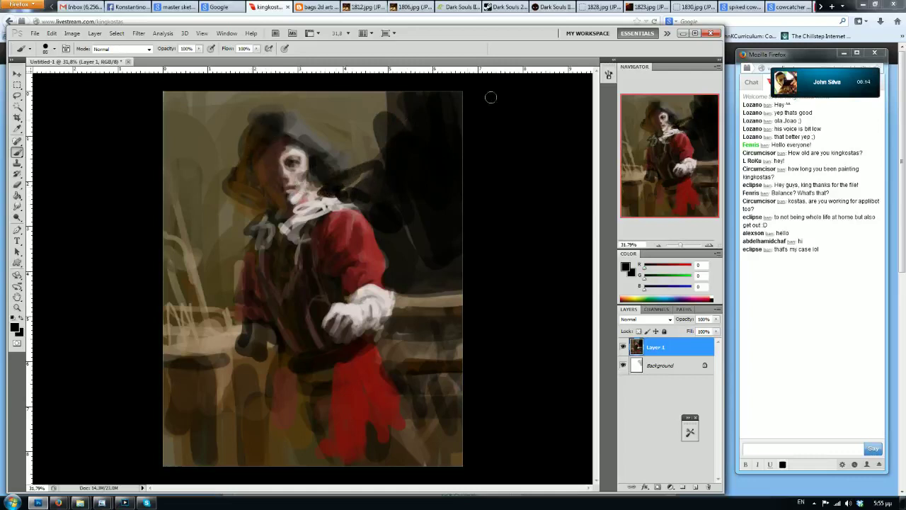
Flip the canvas horizontally and darken the table and its legs beside the red trousers with sampled near-black
{"action": "key", "text": "ctrl+shift+h"}
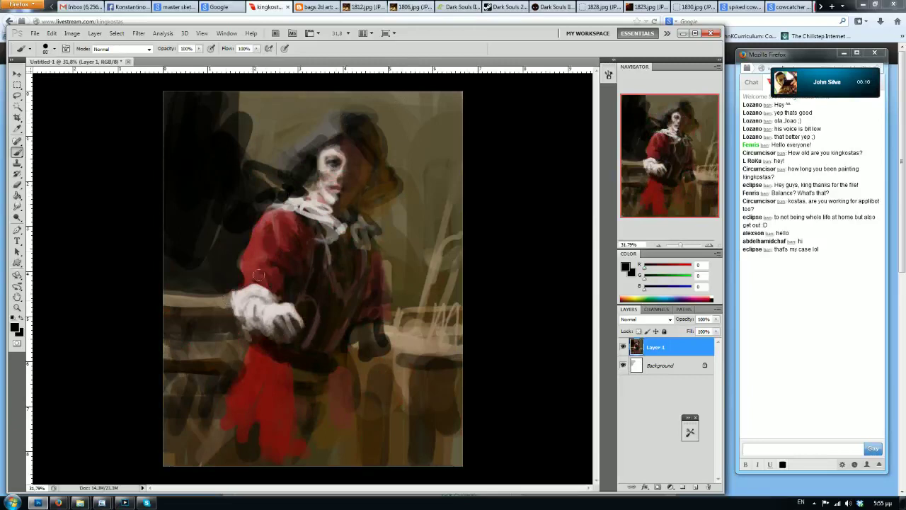
{"action": "left_click", "coordinate": [190, 285], "text": "alt"}
{"action": "left_click", "coordinate": [179, 256], "text": "alt"}
{"action": "mouse_move", "coordinate": [221, 329]}
{"action": "left_mouse_down"}
{"action": "mouse_move", "coordinate": [153, 328]}
{"action": "mouse_move", "coordinate": [168, 348]}
{"action": "left_mouse_up"}
{"action": "left_click_drag", "start_coordinate": [241, 353], "coordinate": [181, 364]}
{"action": "mouse_move", "coordinate": [230, 382]}
{"action": "left_mouse_down"}
{"action": "mouse_move", "coordinate": [206, 386]}
{"action": "mouse_move", "coordinate": [196, 442]}
{"action": "left_mouse_up"}
{"action": "left_click_drag", "start_coordinate": [196, 389], "coordinate": [184, 460]}
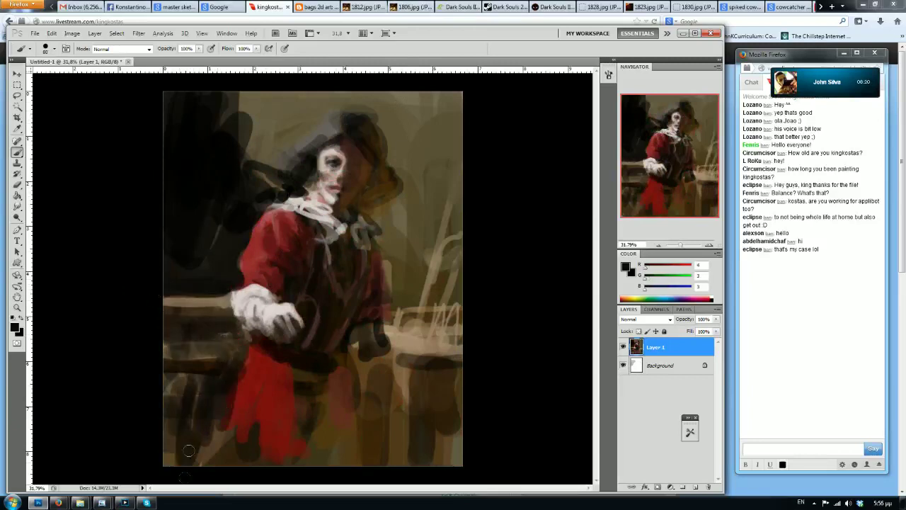
Brush broad near-black vertical strokes beneath the table beside the red trousers with a larger brush
{"action": "key", "text": "bracketright"}
{"action": "key", "text": "bracketright"}
{"action": "key", "text": "bracketright"}
{"action": "key", "text": "bracketright"}
{"action": "key", "text": "bracketright"}
{"action": "key", "text": "bracketright"}
{"action": "left_click_drag", "start_coordinate": [187, 388], "coordinate": [174, 453]}
{"action": "left_click_drag", "start_coordinate": [174, 388], "coordinate": [167, 452]}
{"action": "left_click_drag", "start_coordinate": [206, 382], "coordinate": [189, 453]}
Darken the far trouser leg and the base of the far table with broad near-black vertical strokes
{"action": "left_click_drag", "start_coordinate": [347, 377], "coordinate": [337, 453]}
{"action": "left_click_drag", "start_coordinate": [357, 394], "coordinate": [363, 451]}
{"action": "key", "text": "bracketright"}
{"action": "key", "text": "bracketright"}
{"action": "key", "text": "bracketright"}
{"action": "left_click_drag", "start_coordinate": [382, 355], "coordinate": [378, 455]}
{"action": "left_click_drag", "start_coordinate": [431, 391], "coordinate": [425, 420]}
Tone down the far tabletop with near-black strokes and a smaller brush
{"action": "key", "text": "bracketleft"}
{"action": "key", "text": "bracketleft"}
{"action": "key", "text": "bracketleft"}
{"action": "key", "text": "bracketleft"}
{"action": "key", "text": "bracketleft"}
{"action": "key", "text": "bracketleft"}
{"action": "key", "text": "bracketleft"}
{"action": "key", "text": "bracketleft"}
{"action": "key", "text": "bracketleft"}
{"action": "mouse_move", "coordinate": [399, 314]}
{"action": "left_mouse_down"}
{"action": "mouse_move", "coordinate": [456, 312]}
{"action": "mouse_move", "coordinate": [456, 325]}
{"action": "mouse_move", "coordinate": [442, 328]}
{"action": "left_mouse_up"}
Paint thin dark strokes over the leaning sticks and the objects on the far table
{"action": "key", "text": "bracketleft"}
{"action": "key", "text": "bracketleft"}
{"action": "key", "text": "bracketleft"}
{"action": "key", "text": "bracketleft"}
{"action": "left_click_drag", "start_coordinate": [442, 279], "coordinate": [430, 296]}
{"action": "left_click_drag", "start_coordinate": [450, 207], "coordinate": [424, 327]}
{"action": "left_click_drag", "start_coordinate": [459, 252], "coordinate": [440, 296]}
{"action": "left_click_drag", "start_coordinate": [406, 294], "coordinate": [427, 285]}
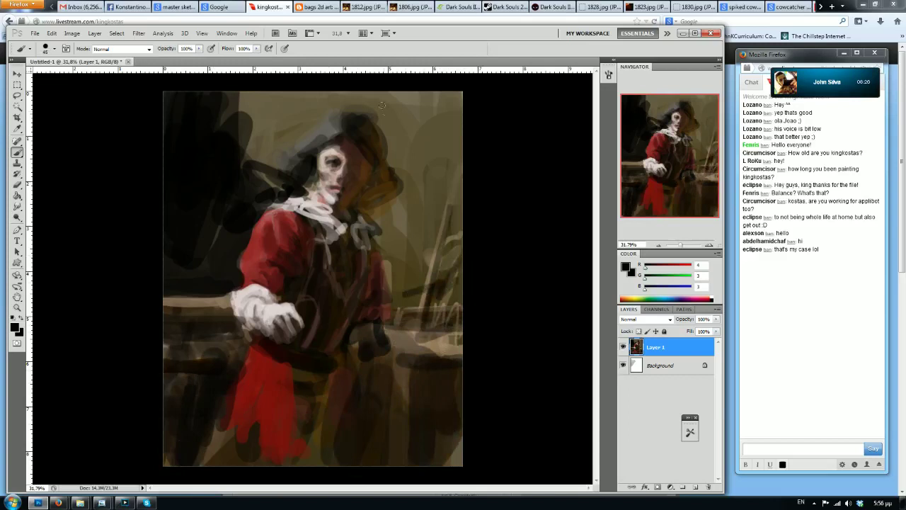
Rework the eye sockets and the shadowed side of the face with sampled skin tones
{"action": "mouse_move", "coordinate": [353, 172]}
{"action": "left_mouse_down"}
{"action": "mouse_move", "coordinate": [356, 164]}
{"action": "mouse_move", "coordinate": [362, 170]}
{"action": "mouse_move", "coordinate": [331, 164]}
{"action": "mouse_move", "coordinate": [335, 150]}
{"action": "left_mouse_up"}
{"action": "left_click", "coordinate": [331, 166], "text": "alt"}
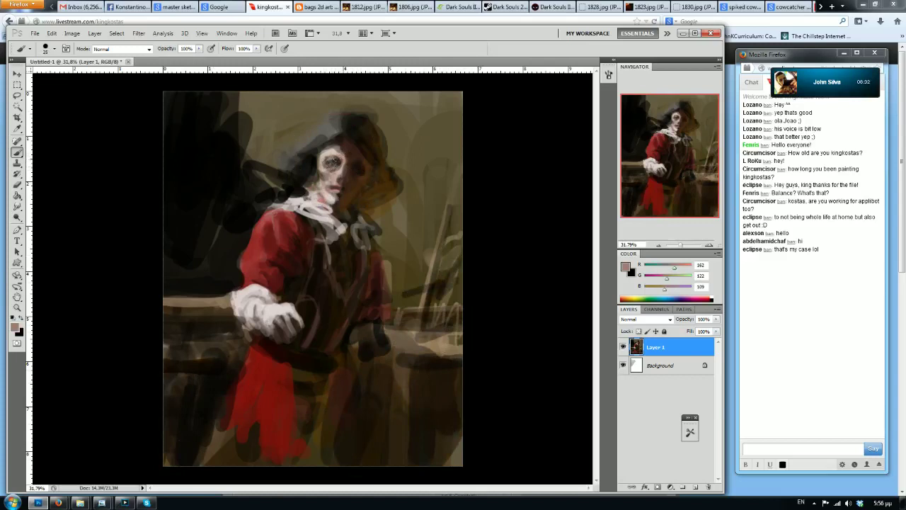
{"action": "left_click", "coordinate": [338, 152], "text": "alt"}
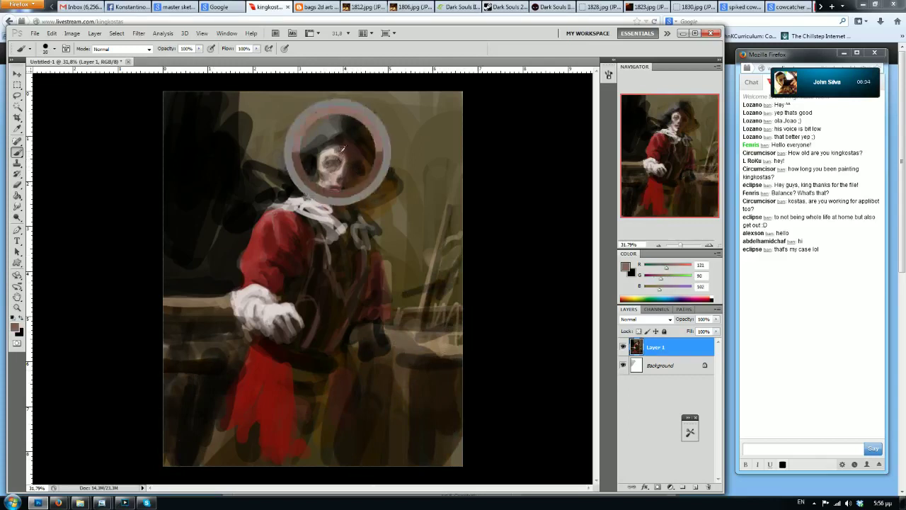
{"action": "left_click", "coordinate": [350, 150], "text": "alt"}
{"action": "left_click", "coordinate": [337, 186], "text": "alt"}
{"action": "left_click", "coordinate": [352, 148], "text": "alt"}
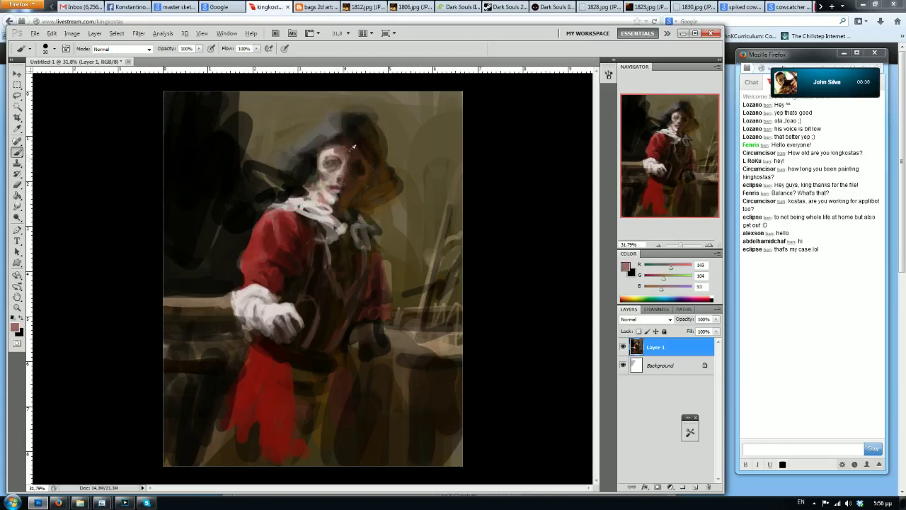
Work sampled light skin tones and a pinker mix (R 215, G 145, B 143) into the forehead, nose and cheeks
{"action": "left_click", "coordinate": [330, 155], "text": "alt"}
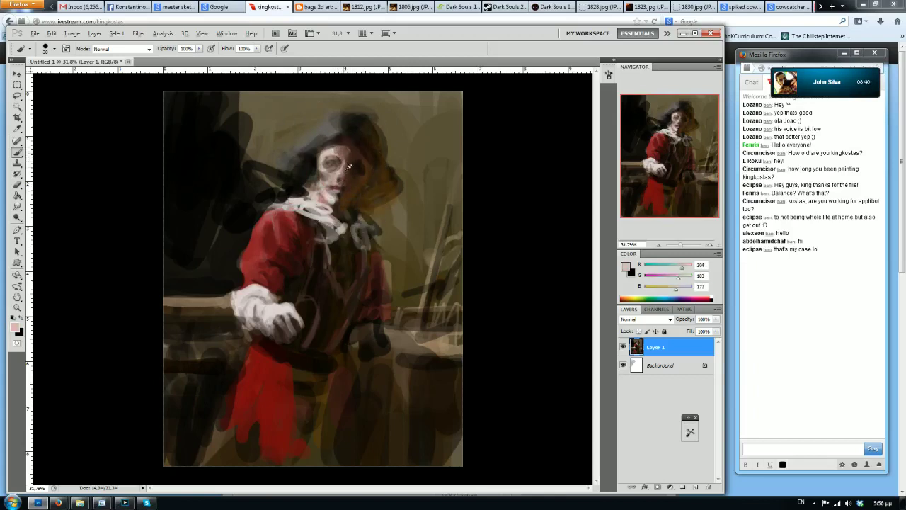
{"action": "left_click", "coordinate": [328, 152], "text": "alt"}
{"action": "left_click_drag", "start_coordinate": [675, 276], "coordinate": [670, 288]}
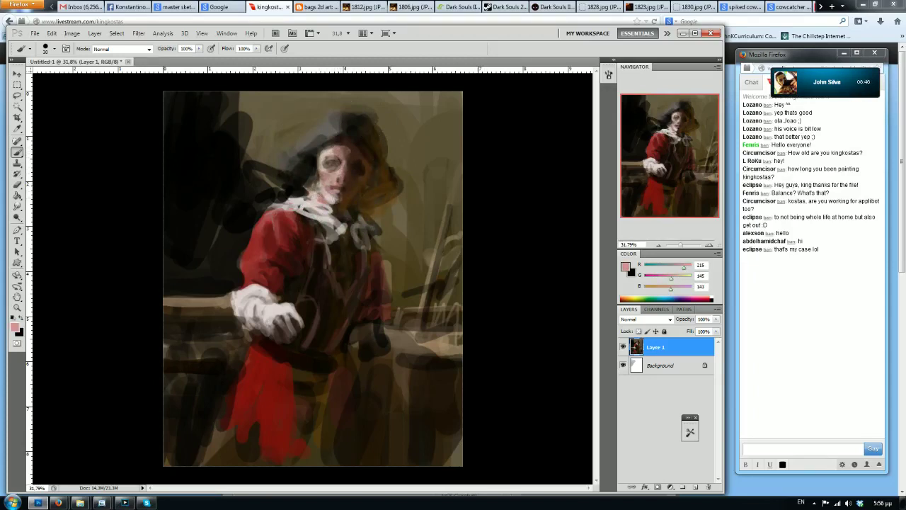
{"action": "left_click", "coordinate": [330, 151], "text": "alt"}
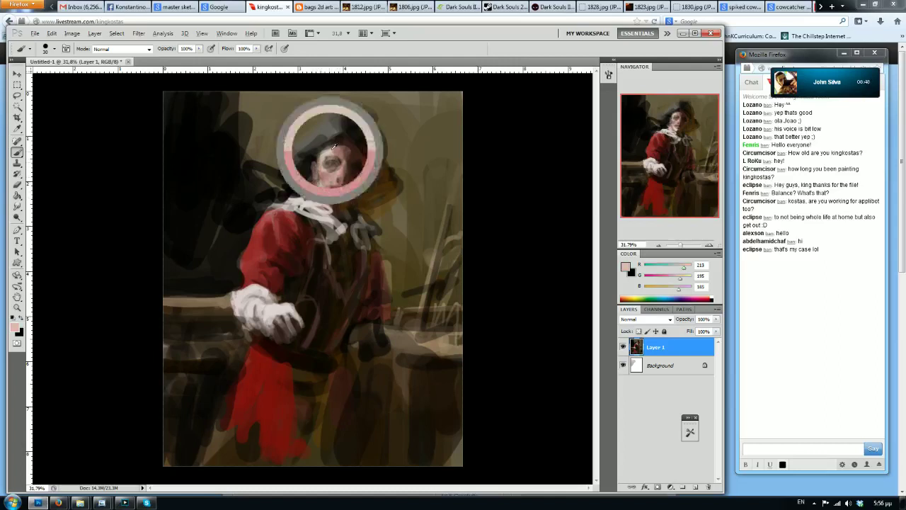
{"action": "left_click", "coordinate": [340, 157], "text": "alt"}
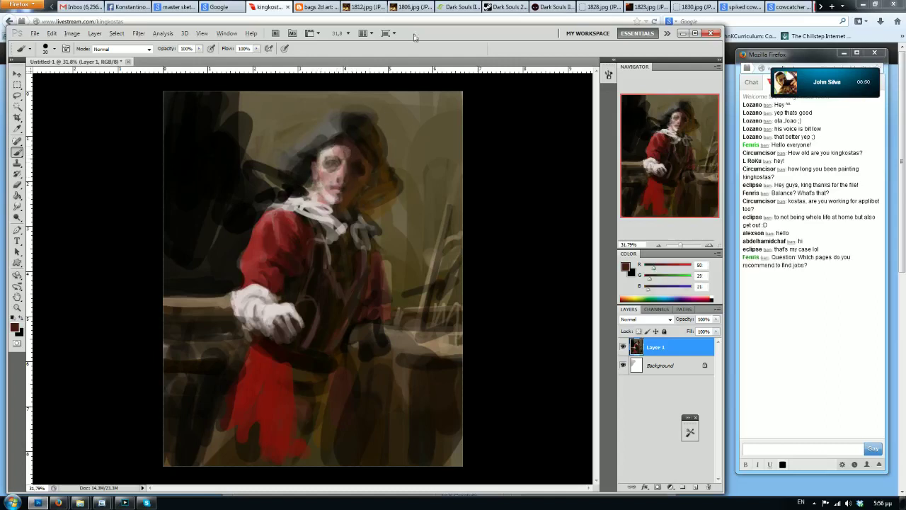
Flip the canvas horizontally and refine the lower face with tones sampled from the cheek and chin
{"action": "key", "text": "ctrl+shift+h"}
{"action": "left_click", "coordinate": [301, 180], "text": "alt"}
{"action": "left_click", "coordinate": [292, 202], "text": "alt"}
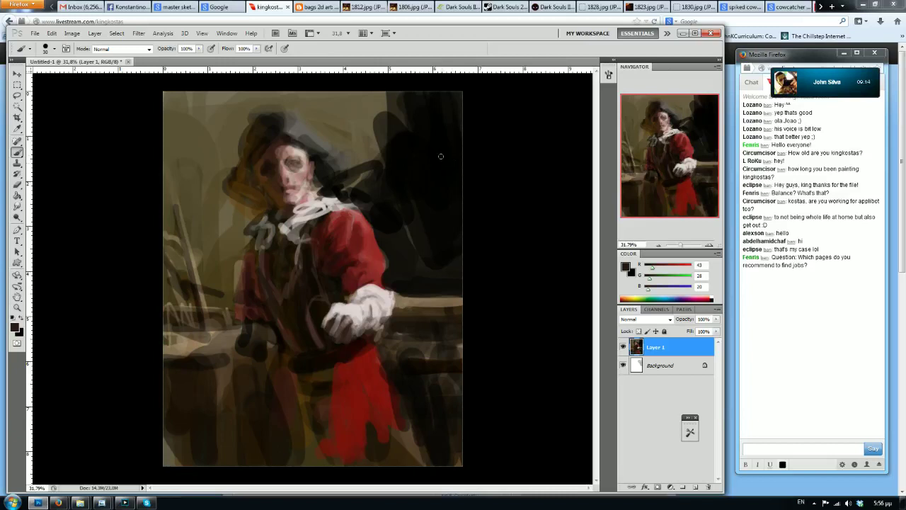
{"action": "scroll", "coordinate": [436, 160], "scroll_direction": "down", "scroll_amount": 1}
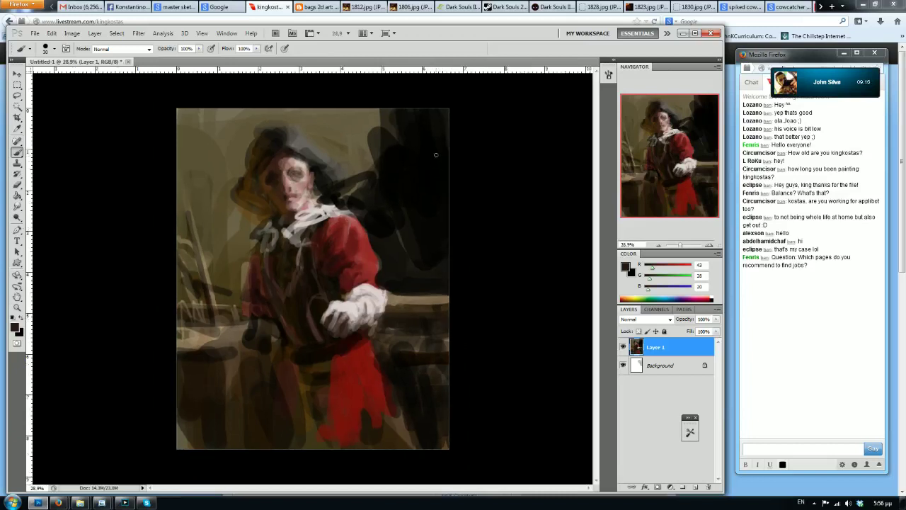
{"action": "scroll", "coordinate": [436, 155], "scroll_direction": "up", "scroll_amount": 1}
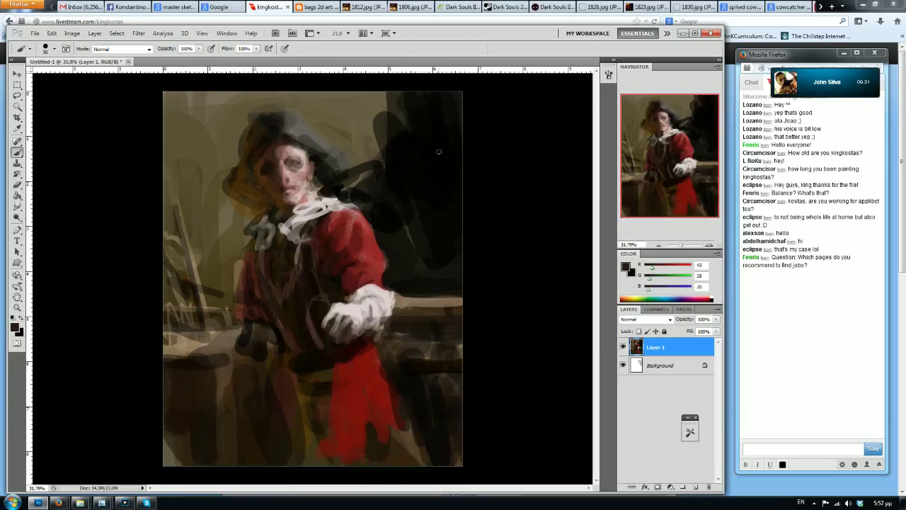
{"action": "scroll", "coordinate": [438, 151], "scroll_direction": "down", "scroll_amount": 2}
{"action": "scroll", "coordinate": [433, 152], "scroll_direction": "up", "scroll_amount": 3}
{"action": "scroll", "coordinate": [421, 147], "scroll_direction": "down", "scroll_amount": 1}
{"action": "scroll", "coordinate": [417, 147], "scroll_direction": "up", "scroll_amount": 3}
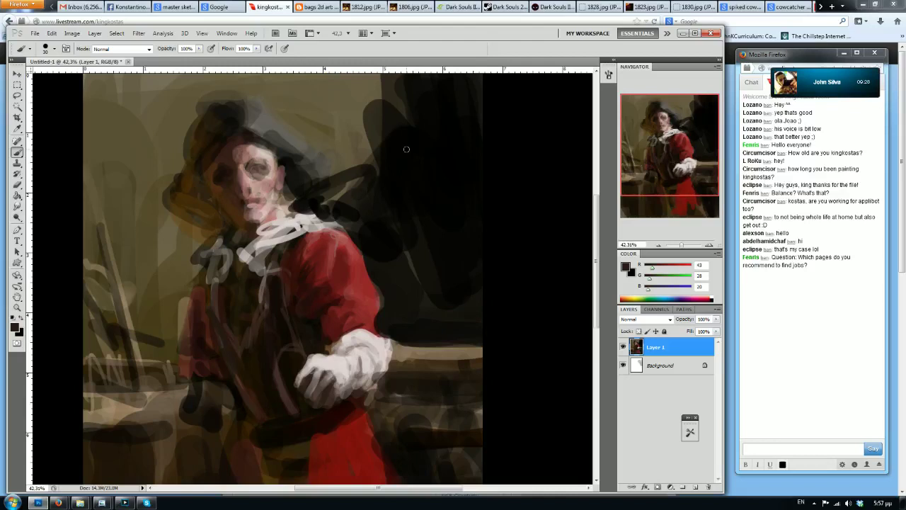
Darken the background behind the hat and above the red shoulder with sampled near-black, enlarging the brush along the way
{"action": "scroll", "coordinate": [408, 149], "scroll_direction": "down", "scroll_amount": 2}
{"action": "scroll", "coordinate": [406, 150], "scroll_direction": "up", "scroll_amount": 3}
{"action": "scroll", "coordinate": [405, 151], "scroll_direction": "down", "scroll_amount": 3}
{"action": "scroll", "coordinate": [404, 153], "scroll_direction": "up", "scroll_amount": 1}
{"action": "scroll", "coordinate": [402, 150], "scroll_direction": "up", "scroll_amount": 2}
{"action": "scroll", "coordinate": [400, 147], "scroll_direction": "down", "scroll_amount": 1}
{"action": "left_click", "coordinate": [412, 160], "text": "alt"}
{"action": "mouse_move", "coordinate": [276, 99]}
{"action": "left_mouse_down"}
{"action": "mouse_move", "coordinate": [313, 144]}
{"action": "mouse_move", "coordinate": [296, 131]}
{"action": "mouse_move", "coordinate": [344, 170]}
{"action": "mouse_move", "coordinate": [347, 201]}
{"action": "mouse_move", "coordinate": [383, 177]}
{"action": "left_mouse_up"}
{"action": "key", "text": "bracketright"}
{"action": "key", "text": "bracketright"}
{"action": "left_click_drag", "start_coordinate": [344, 104], "coordinate": [363, 159]}
{"action": "left_click_drag", "start_coordinate": [295, 98], "coordinate": [351, 147]}
{"action": "left_click_drag", "start_coordinate": [304, 118], "coordinate": [358, 188]}
{"action": "key", "text": "bracketright"}
{"action": "key", "text": "bracketright"}
{"action": "mouse_move", "coordinate": [323, 151]}
{"action": "left_mouse_down"}
{"action": "mouse_move", "coordinate": [359, 176]}
{"action": "mouse_move", "coordinate": [341, 151]}
{"action": "left_mouse_up"}
Cover the lighter olive background on the orange side of the hat with broad near-black strokes
{"action": "mouse_move", "coordinate": [423, 148]}
{"action": "left_mouse_down"}
{"action": "mouse_move", "coordinate": [452, 160]}
{"action": "mouse_move", "coordinate": [400, 166]}
{"action": "mouse_move", "coordinate": [285, 129]}
{"action": "mouse_move", "coordinate": [256, 156]}
{"action": "mouse_move", "coordinate": [312, 166]}
{"action": "mouse_move", "coordinate": [227, 212]}
{"action": "mouse_move", "coordinate": [233, 238]}
{"action": "mouse_move", "coordinate": [187, 278]}
{"action": "mouse_move", "coordinate": [230, 153]}
{"action": "mouse_move", "coordinate": [202, 225]}
{"action": "left_mouse_up"}
{"action": "key", "text": "bracketright"}
{"action": "key", "text": "bracketright"}
{"action": "key", "text": "bracketright"}
{"action": "mouse_move", "coordinate": [202, 225]}
{"action": "left_mouse_down"}
{"action": "mouse_move", "coordinate": [237, 163]}
{"action": "mouse_move", "coordinate": [201, 231]}
{"action": "left_mouse_up"}
{"action": "mouse_move", "coordinate": [201, 231]}
{"action": "left_mouse_down"}
{"action": "mouse_move", "coordinate": [185, 159]}
{"action": "mouse_move", "coordinate": [177, 279]}
{"action": "mouse_move", "coordinate": [216, 309]}
{"action": "mouse_move", "coordinate": [225, 388]}
{"action": "mouse_move", "coordinate": [188, 396]}
{"action": "mouse_move", "coordinate": [145, 286]}
{"action": "left_mouse_up"}
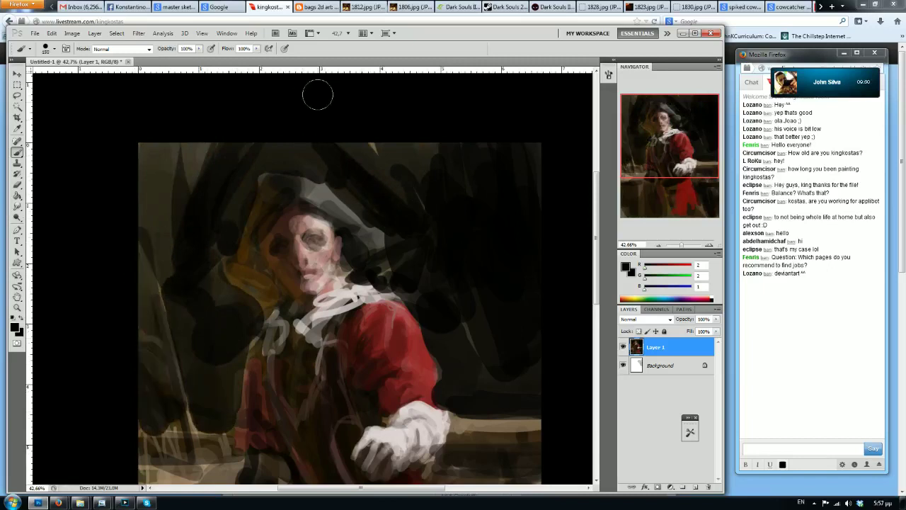
Paint dark tones over the inner part of the red trousers and the lower edge of the jacket
{"action": "scroll", "coordinate": [302, 106], "scroll_direction": "down", "scroll_amount": 3}
{"action": "scroll", "coordinate": [278, 137], "scroll_direction": "up", "scroll_amount": 2}
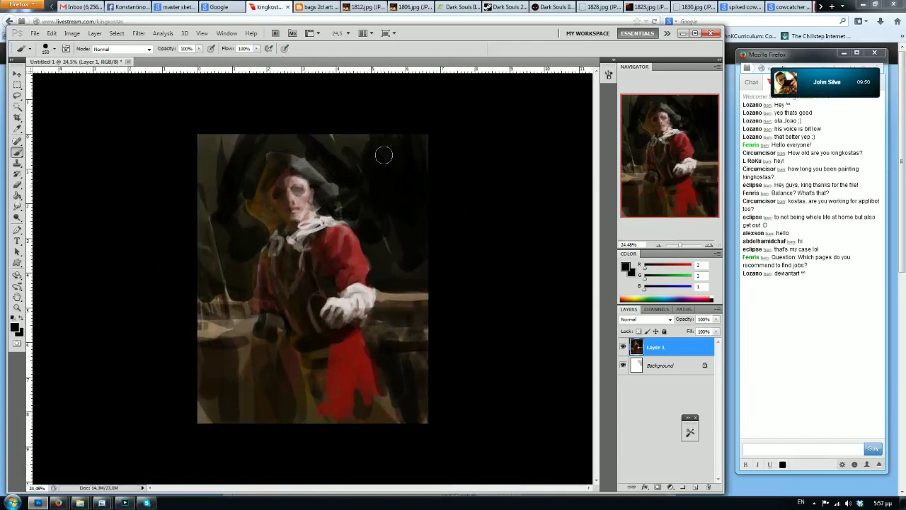
{"action": "scroll", "coordinate": [392, 156], "scroll_direction": "down", "scroll_amount": 1}
{"action": "scroll", "coordinate": [392, 161], "scroll_direction": "up", "scroll_amount": 2}
{"action": "scroll", "coordinate": [391, 166], "scroll_direction": "up", "scroll_amount": 1}
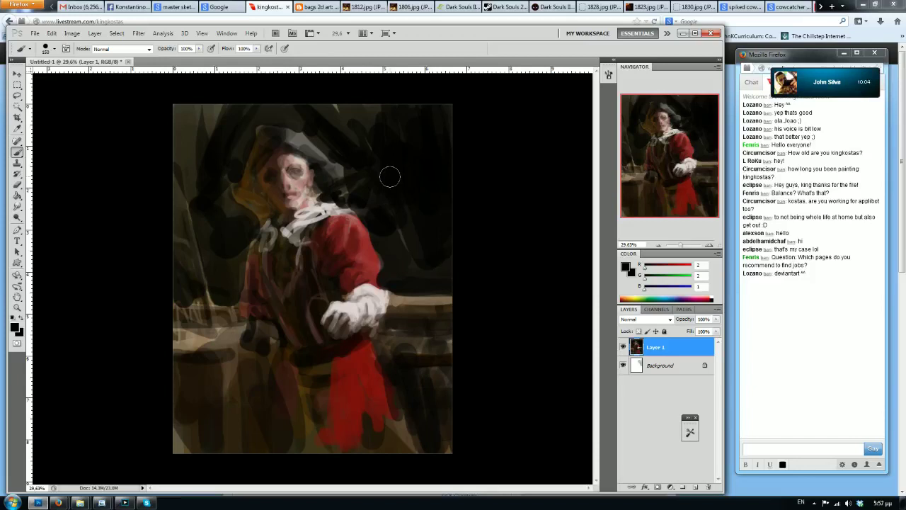
{"action": "left_click", "coordinate": [489, 322], "text": "alt"}
{"action": "left_click_drag", "start_coordinate": [317, 382], "coordinate": [329, 429]}
{"action": "mouse_move", "coordinate": [354, 399]}
{"action": "left_mouse_down"}
{"action": "mouse_move", "coordinate": [358, 443]}
{"action": "mouse_move", "coordinate": [349, 451]}
{"action": "mouse_move", "coordinate": [318, 394]}
{"action": "mouse_move", "coordinate": [287, 390]}
{"action": "mouse_move", "coordinate": [293, 332]}
{"action": "mouse_move", "coordinate": [264, 324]}
{"action": "mouse_move", "coordinate": [243, 360]}
{"action": "mouse_move", "coordinate": [257, 397]}
{"action": "mouse_move", "coordinate": [247, 384]}
{"action": "mouse_move", "coordinate": [257, 424]}
{"action": "left_mouse_up"}
Define the white glove's fingers using a small brush, sampled light grey and dark gaps between them
{"action": "key", "text": "bracketleft"}
{"action": "key", "text": "bracketleft"}
{"action": "key", "text": "bracketleft"}
{"action": "key", "text": "bracketleft"}
{"action": "key", "text": "bracketleft"}
{"action": "key", "text": "bracketleft"}
{"action": "key", "text": "bracketleft"}
{"action": "key", "text": "bracketleft"}
{"action": "key", "text": "bracketleft"}
{"action": "key", "text": "bracketleft"}
{"action": "mouse_move", "coordinate": [344, 323]}
{"action": "left_mouse_down"}
{"action": "mouse_move", "coordinate": [335, 336]}
{"action": "mouse_move", "coordinate": [319, 329]}
{"action": "left_mouse_up"}
{"action": "left_click", "coordinate": [338, 313], "text": "alt"}
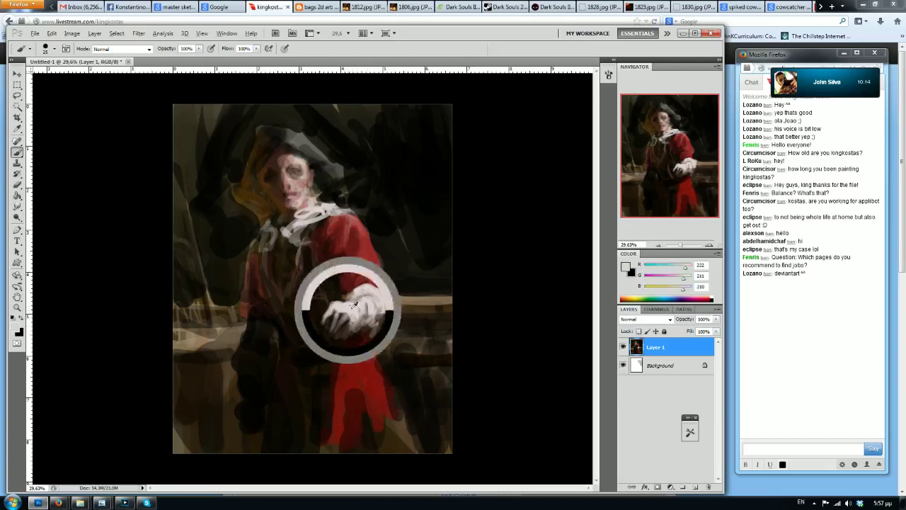
{"action": "mouse_move", "coordinate": [350, 321]}
{"action": "left_mouse_down"}
{"action": "mouse_move", "coordinate": [343, 336]}
{"action": "mouse_move", "coordinate": [327, 334]}
{"action": "mouse_move", "coordinate": [322, 322]}
{"action": "mouse_move", "coordinate": [343, 325]}
{"action": "mouse_move", "coordinate": [330, 316]}
{"action": "mouse_move", "coordinate": [347, 310]}
{"action": "left_mouse_up"}
{"action": "left_click", "coordinate": [485, 258], "text": "alt"}
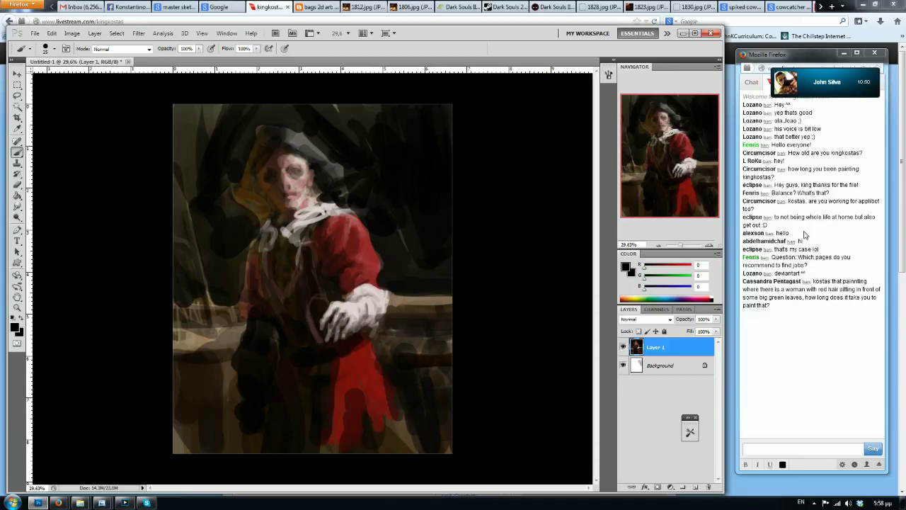
{"action": "left_click", "coordinate": [858, 206]}
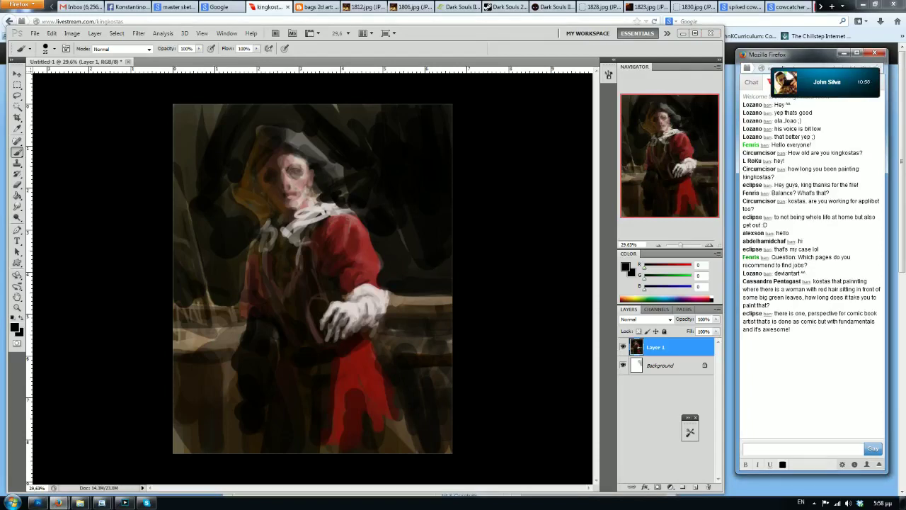
{"action": "left_click", "coordinate": [393, 210]}
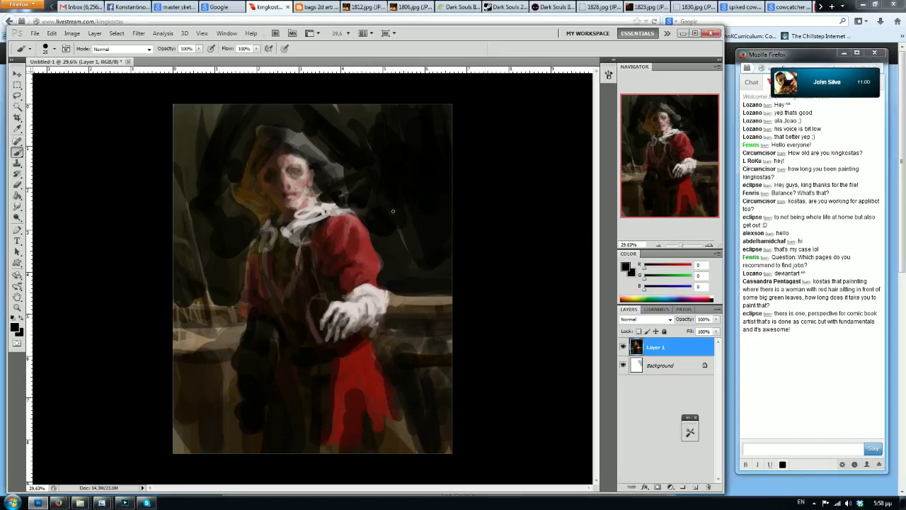
Trim the table's upper edge beside the glove with a sampled dark background tone
{"action": "scroll", "coordinate": [399, 211], "scroll_direction": "up", "scroll_amount": 1}
{"action": "scroll", "coordinate": [403, 219], "scroll_direction": "up", "scroll_amount": 2}
{"action": "scroll", "coordinate": [467, 194], "scroll_direction": "down", "scroll_amount": 3}
{"action": "scroll", "coordinate": [465, 192], "scroll_direction": "up", "scroll_amount": 1}
{"action": "scroll", "coordinate": [448, 202], "scroll_direction": "up", "scroll_amount": 1}
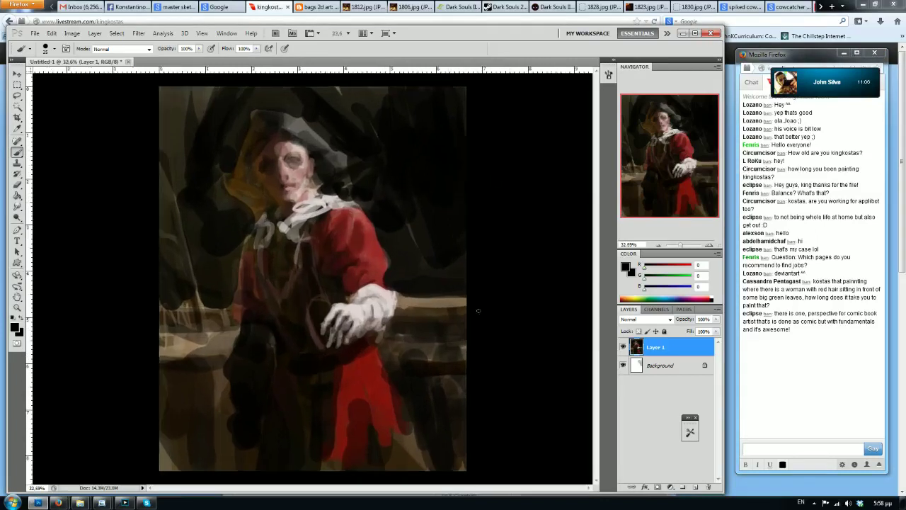
{"action": "left_click", "coordinate": [410, 288], "text": "alt"}
{"action": "mouse_move", "coordinate": [406, 296]}
{"action": "left_mouse_down"}
{"action": "mouse_move", "coordinate": [468, 297]}
{"action": "mouse_move", "coordinate": [397, 299]}
{"action": "left_mouse_up"}
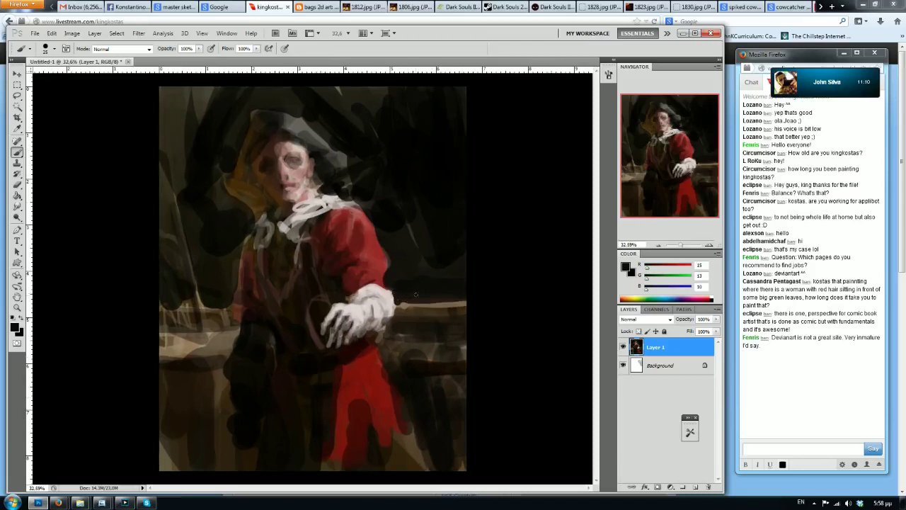
{"action": "scroll", "coordinate": [482, 256], "scroll_direction": "down", "scroll_amount": 1}
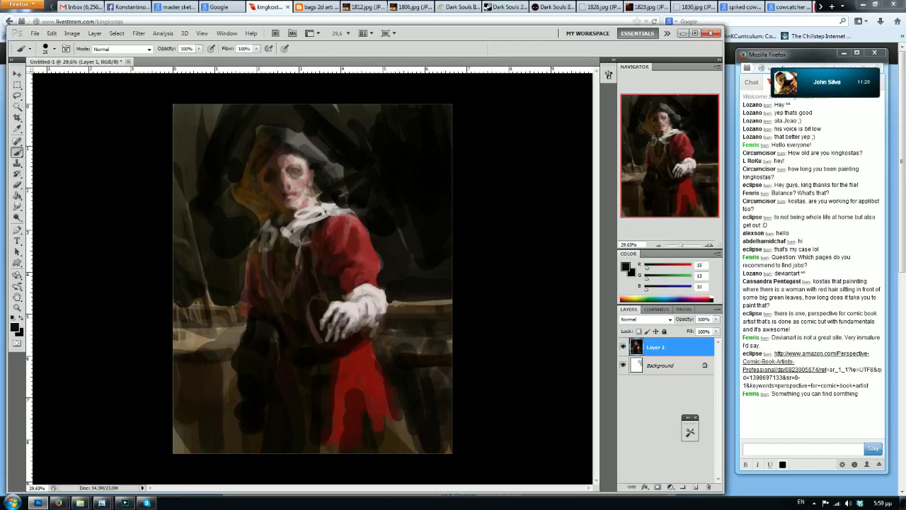
Break up the table beside the glove into smaller light and dark shapes with sampled browns
{"action": "left_click", "coordinate": [426, 302], "text": "alt"}
{"action": "mouse_move", "coordinate": [444, 314]}
{"action": "left_mouse_down"}
{"action": "mouse_move", "coordinate": [398, 314]}
{"action": "mouse_move", "coordinate": [457, 315]}
{"action": "mouse_move", "coordinate": [396, 316]}
{"action": "left_mouse_up"}
{"action": "left_click", "coordinate": [434, 326], "text": "alt"}
{"action": "left_click", "coordinate": [420, 302], "text": "alt"}
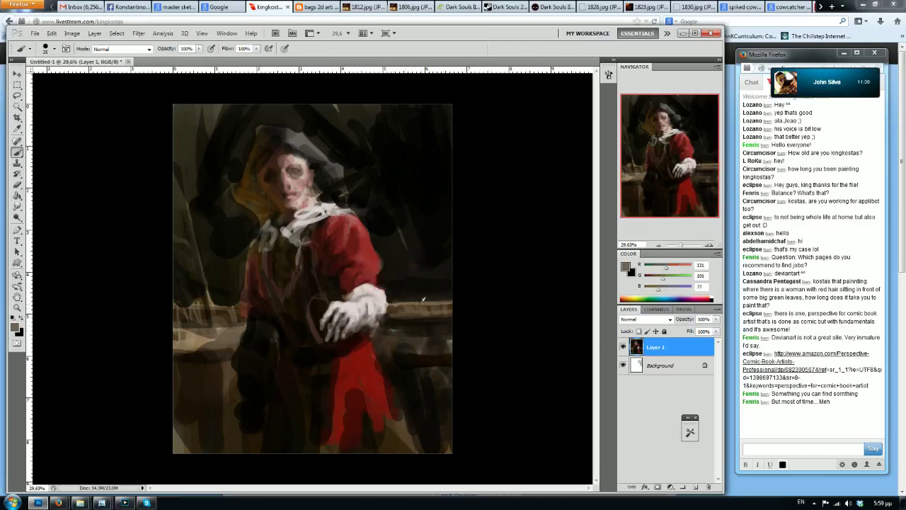
{"action": "left_click", "coordinate": [429, 320], "text": "alt"}
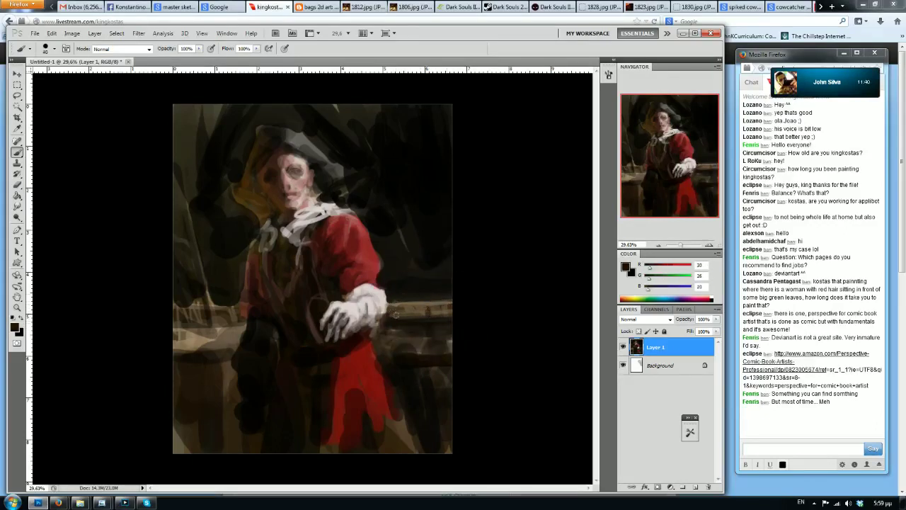
{"action": "left_click", "coordinate": [429, 302], "text": "alt"}
Paint sampled tan details along the table behind the far arm and a small object on the table beside the glove
{"action": "left_click", "coordinate": [202, 335], "text": "alt"}
{"action": "key", "text": "bracketright"}
{"action": "mouse_move", "coordinate": [177, 309]}
{"action": "left_mouse_down"}
{"action": "mouse_move", "coordinate": [231, 311]}
{"action": "mouse_move", "coordinate": [206, 326]}
{"action": "mouse_move", "coordinate": [173, 316]}
{"action": "mouse_move", "coordinate": [198, 317]}
{"action": "left_mouse_up"}
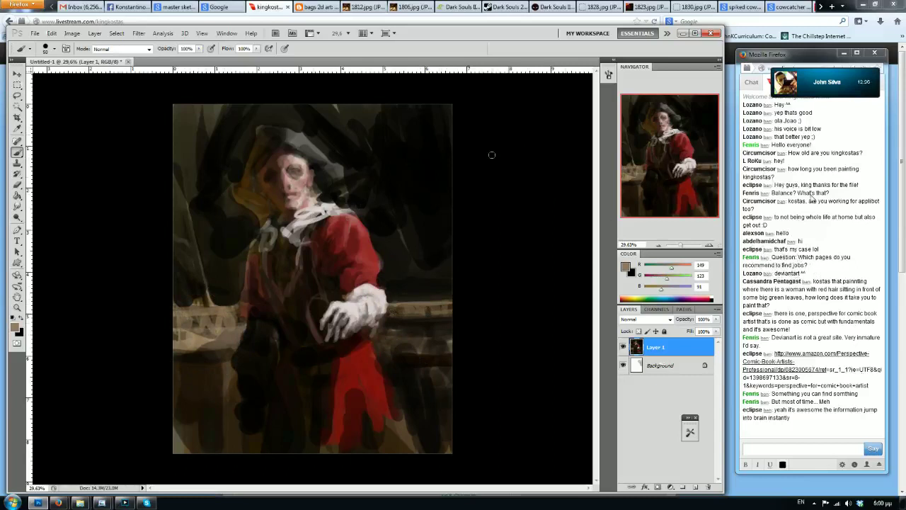
{"action": "key", "text": "bracketleft"}
{"action": "left_click", "coordinate": [426, 300], "text": "alt"}
{"action": "mouse_move", "coordinate": [431, 300]}
{"action": "left_mouse_down"}
{"action": "mouse_move", "coordinate": [441, 298]}
{"action": "mouse_move", "coordinate": [403, 298]}
{"action": "mouse_move", "coordinate": [445, 296]}
{"action": "left_mouse_up"}
Paint light brown leaning sticks, sagging ropes and tall vertical poles rising from the tables on both sides of the figure
{"action": "key", "text": "bracketright"}
{"action": "left_click", "coordinate": [212, 306], "text": "alt"}
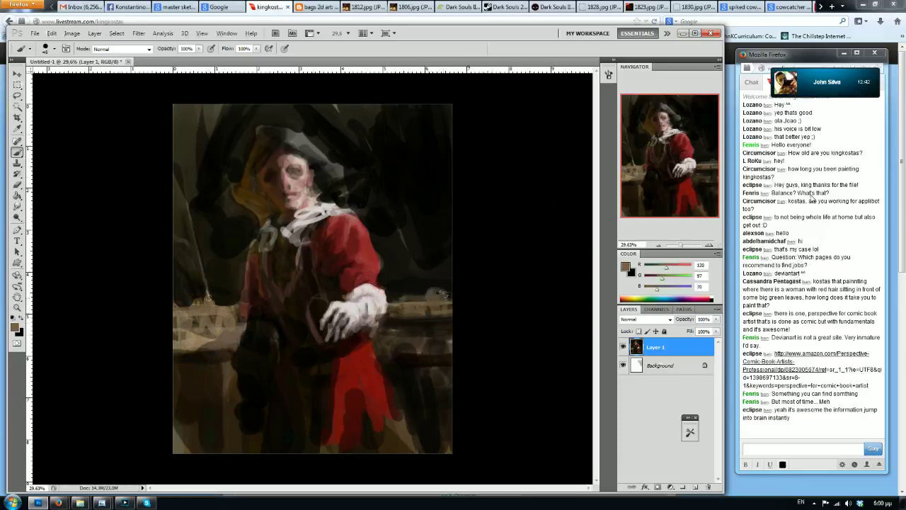
{"action": "mouse_move", "coordinate": [190, 295]}
{"action": "left_mouse_down"}
{"action": "mouse_move", "coordinate": [178, 218]}
{"action": "mouse_move", "coordinate": [200, 290]}
{"action": "left_mouse_up"}
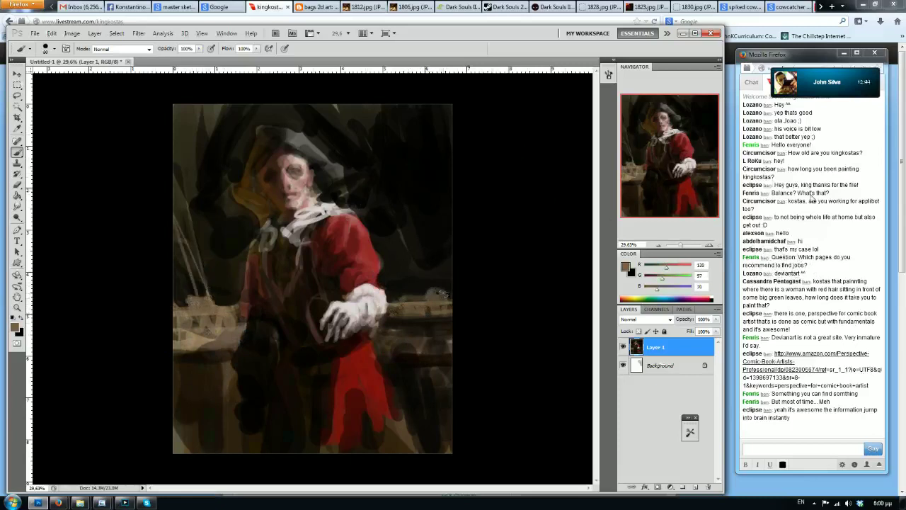
{"action": "mouse_move", "coordinate": [172, 217]}
{"action": "left_mouse_down"}
{"action": "mouse_move", "coordinate": [218, 234]}
{"action": "mouse_move", "coordinate": [179, 224]}
{"action": "left_mouse_up"}
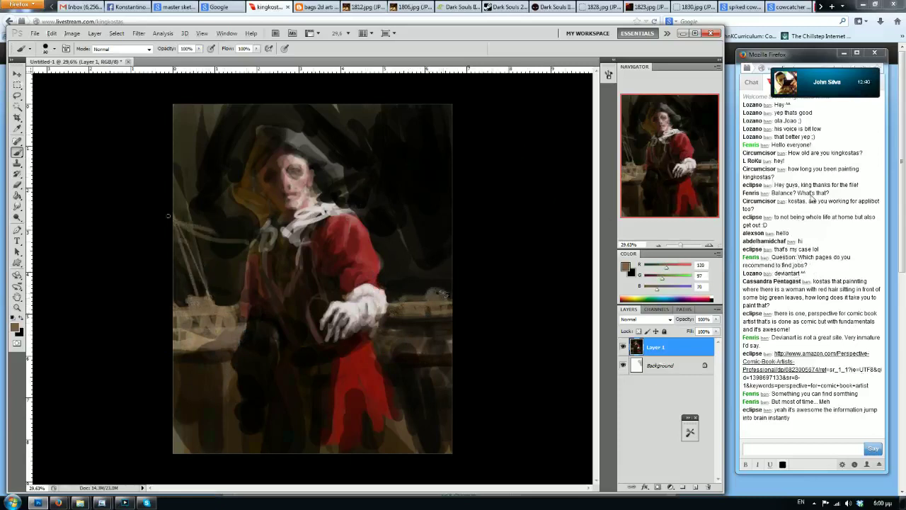
{"action": "mouse_move", "coordinate": [450, 240]}
{"action": "left_mouse_down"}
{"action": "mouse_move", "coordinate": [387, 247]}
{"action": "mouse_move", "coordinate": [432, 291]}
{"action": "left_mouse_up"}
{"action": "left_click_drag", "start_coordinate": [416, 108], "coordinate": [422, 298]}
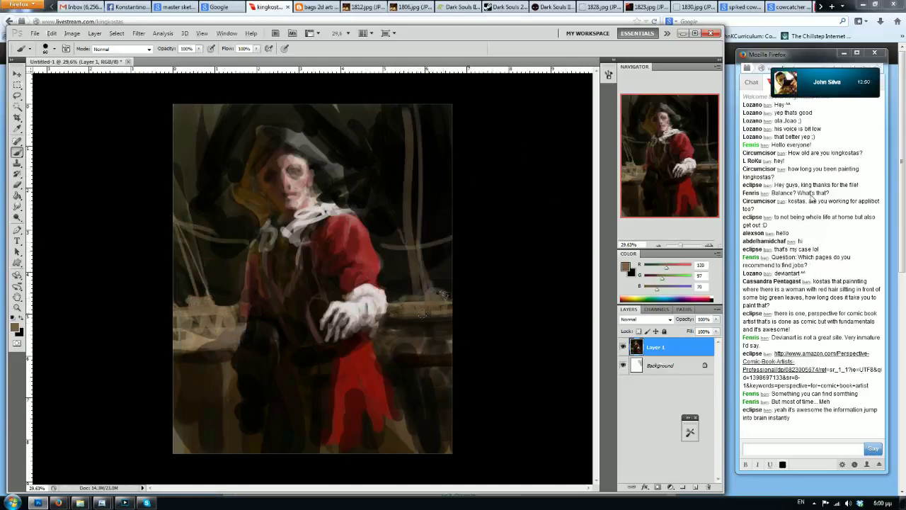
Mix an orange (R 219, G 153, B 64) and paint a warm light on the shadowed side of the face
{"action": "left_click", "coordinate": [259, 191], "text": "alt"}
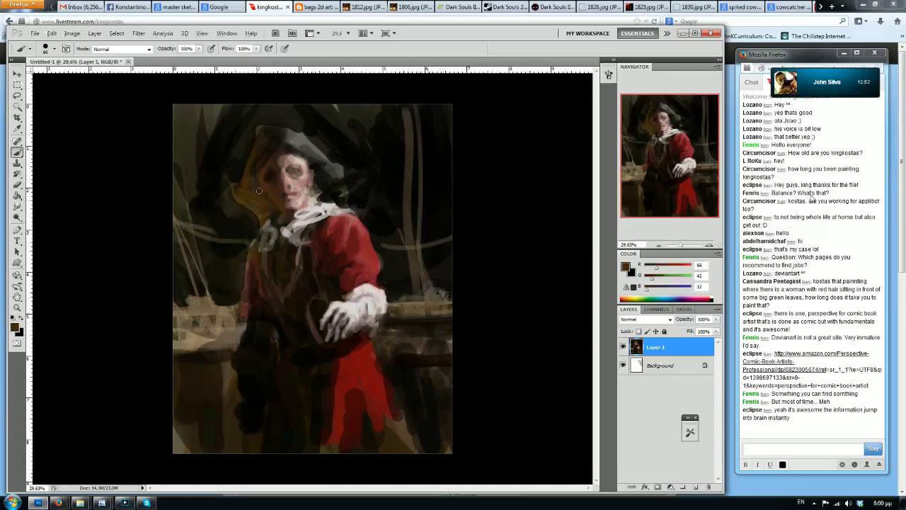
{"action": "left_click", "coordinate": [683, 267]}
{"action": "left_click", "coordinate": [658, 277]}
{"action": "left_click", "coordinate": [656, 287]}
{"action": "left_click_drag", "start_coordinate": [655, 277], "coordinate": [673, 278]}
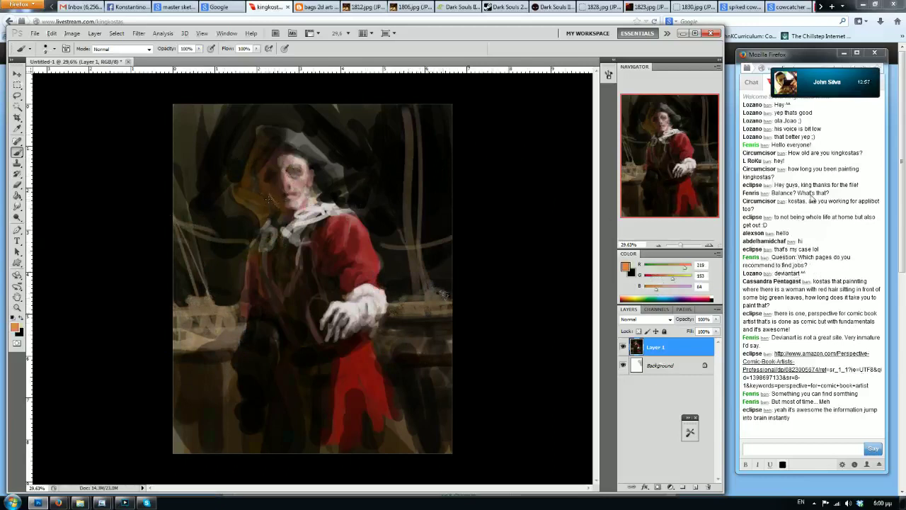
{"action": "mouse_move", "coordinate": [276, 193]}
{"action": "left_mouse_down"}
{"action": "mouse_move", "coordinate": [280, 205]}
{"action": "mouse_move", "coordinate": [260, 182]}
{"action": "mouse_move", "coordinate": [269, 178]}
{"action": "left_mouse_up"}
{"action": "key", "text": "bracketleft"}
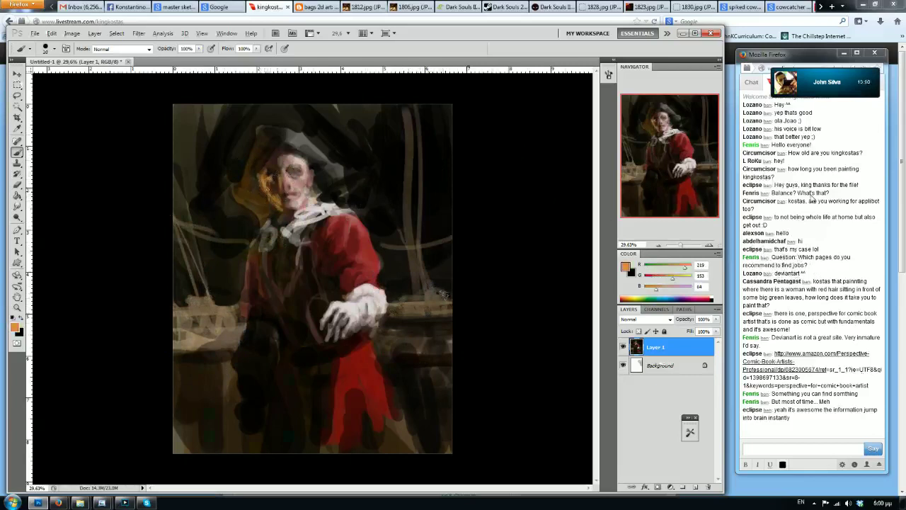
Blend the orange light into the face with sampled dark reddish-brown and mid-brown tones
{"action": "left_click", "coordinate": [260, 181], "text": "alt"}
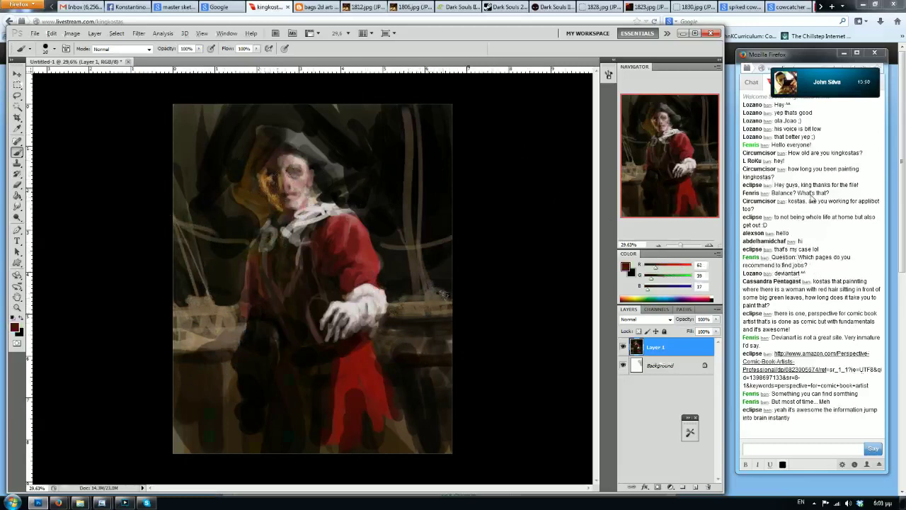
{"action": "left_click_drag", "start_coordinate": [285, 191], "coordinate": [279, 172]}
{"action": "left_click", "coordinate": [281, 176], "text": "alt"}
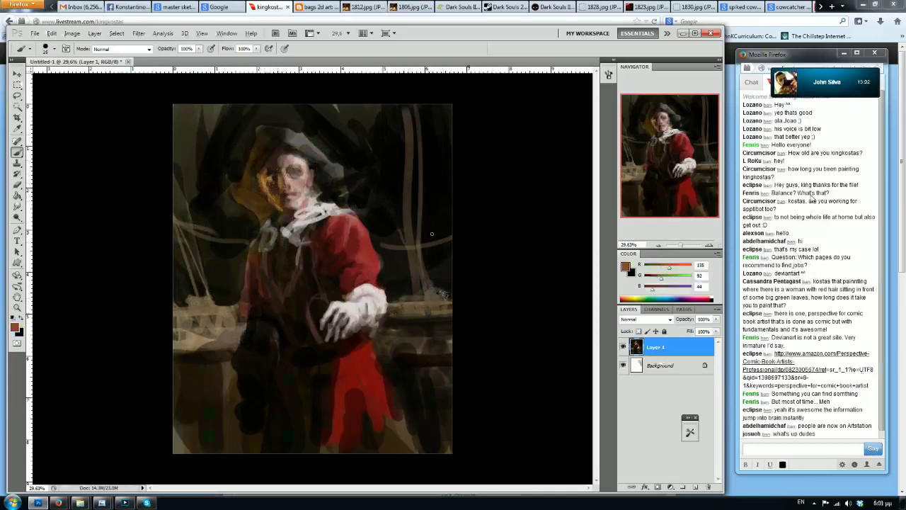
Shape the folds of the near red sleeve with sampled dark and mid reds
{"action": "left_click", "coordinate": [354, 271], "text": "alt"}
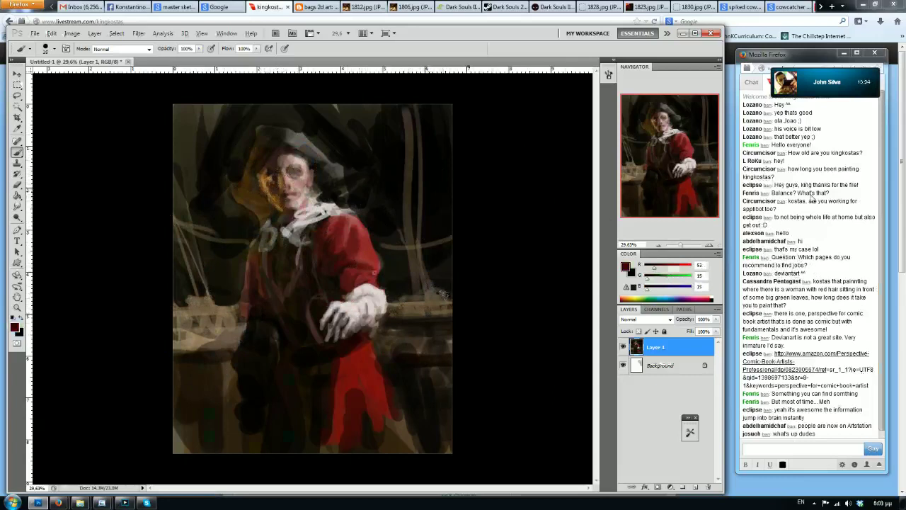
{"action": "left_click", "coordinate": [369, 250], "text": "alt"}
{"action": "left_click", "coordinate": [365, 228], "text": "alt"}
{"action": "left_click", "coordinate": [356, 283], "text": "alt"}
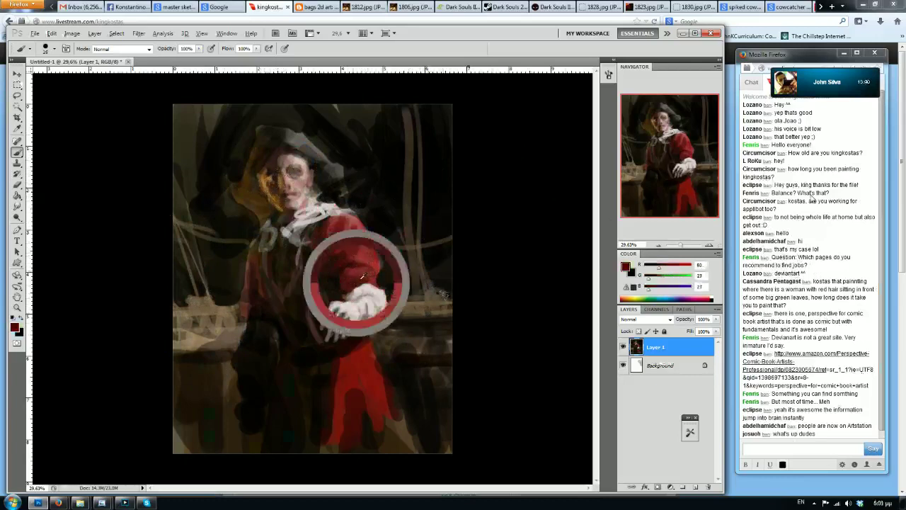
Paint long vertical folds into the red trousers and widen them toward the jacket with sampled dark and bright reds
{"action": "left_click", "coordinate": [347, 350], "text": "alt"}
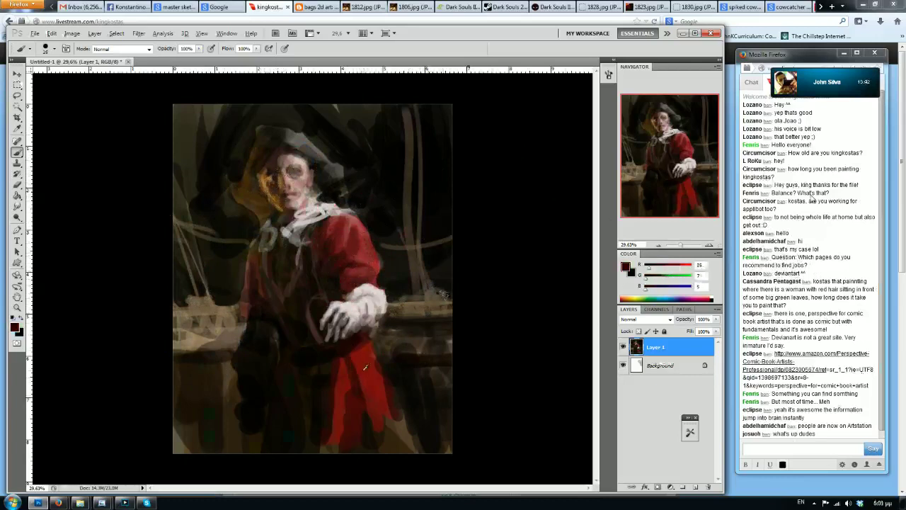
{"action": "left_click", "coordinate": [349, 360], "text": "alt"}
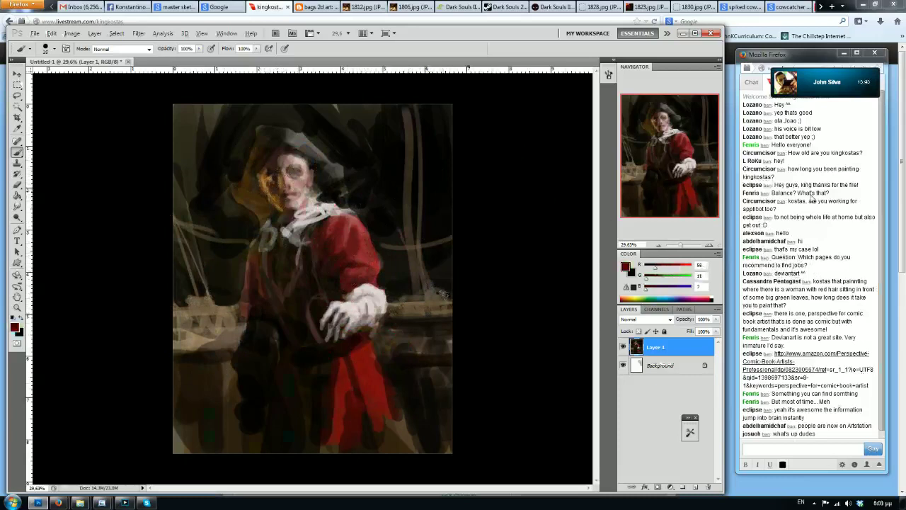
{"action": "left_click", "coordinate": [362, 378], "text": "alt"}
{"action": "left_click", "coordinate": [346, 368], "text": "alt"}
{"action": "left_click", "coordinate": [355, 389], "text": "alt"}
{"action": "left_click", "coordinate": [348, 370], "text": "alt"}
{"action": "key", "text": "bracketleft"}
{"action": "left_click_drag", "start_coordinate": [322, 378], "coordinate": [329, 434]}
{"action": "left_click", "coordinate": [336, 368], "text": "alt"}
{"action": "left_click", "coordinate": [354, 374], "text": "alt"}
{"action": "left_click", "coordinate": [358, 384], "text": "alt"}
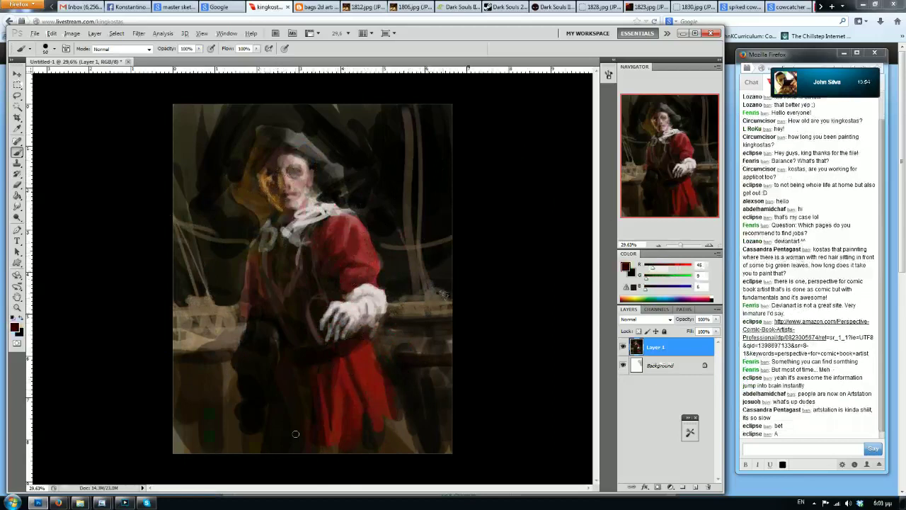
Flip the canvas horizontally and rework the trousers, far sleeve and jacket edge with sampled reds and dark browns
{"action": "key", "text": "ctrl+shift+h"}
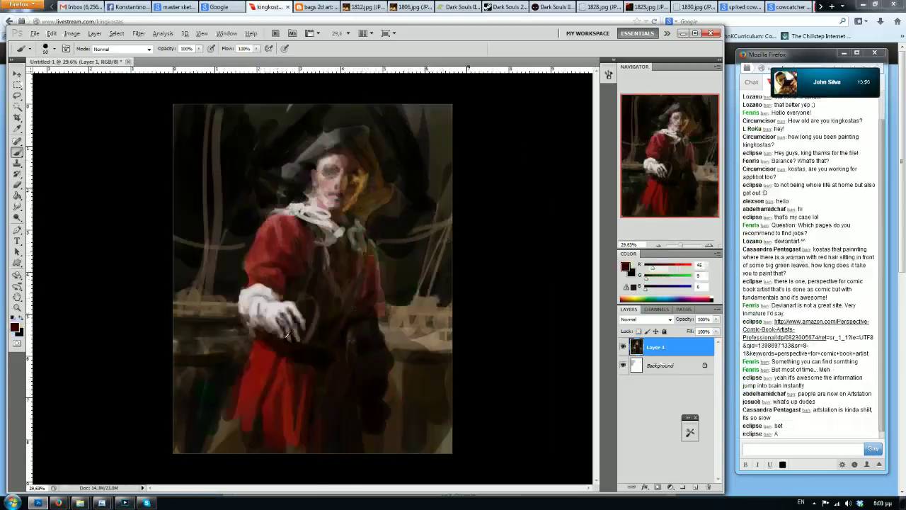
{"action": "left_click", "coordinate": [292, 386], "text": "alt"}
{"action": "left_click", "coordinate": [283, 254], "text": "alt"}
{"action": "left_click", "coordinate": [301, 380], "text": "alt"}
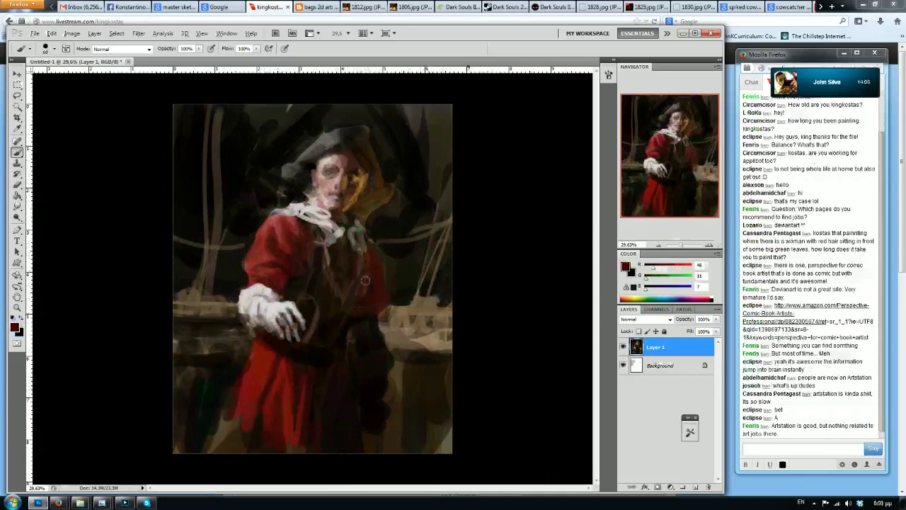
{"action": "left_click", "coordinate": [363, 315], "text": "alt"}
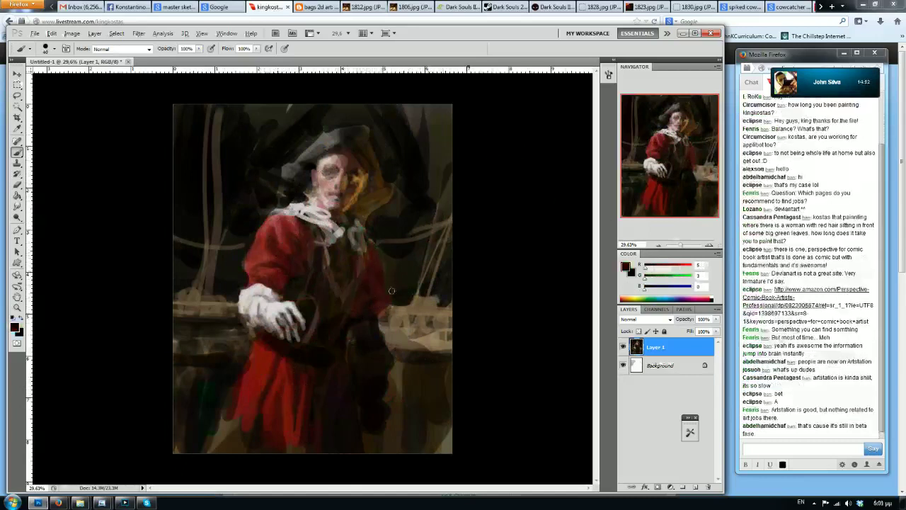
Flip the canvas back horizontally and rebuild the white ruffled collar and its hanging tie with sampled light tones
{"action": "key", "text": "ctrl+shift+h"}
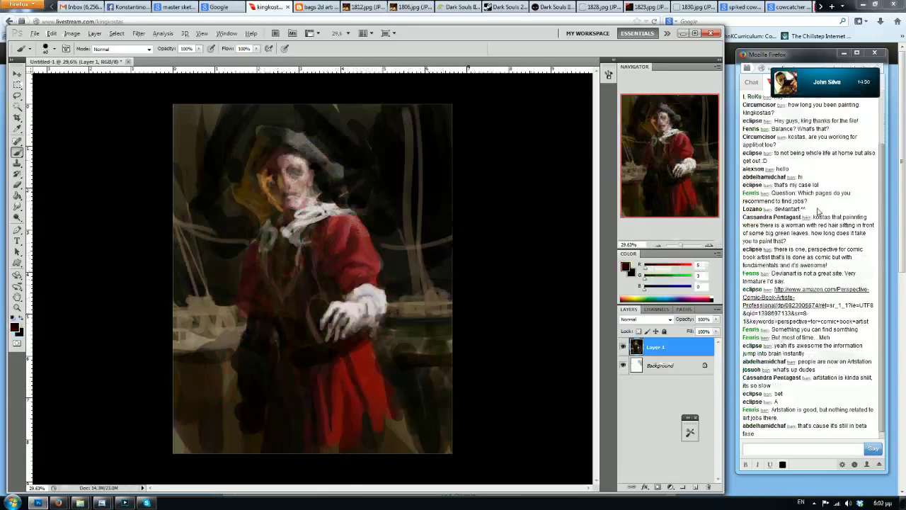
{"action": "left_click", "coordinate": [322, 211], "text": "alt"}
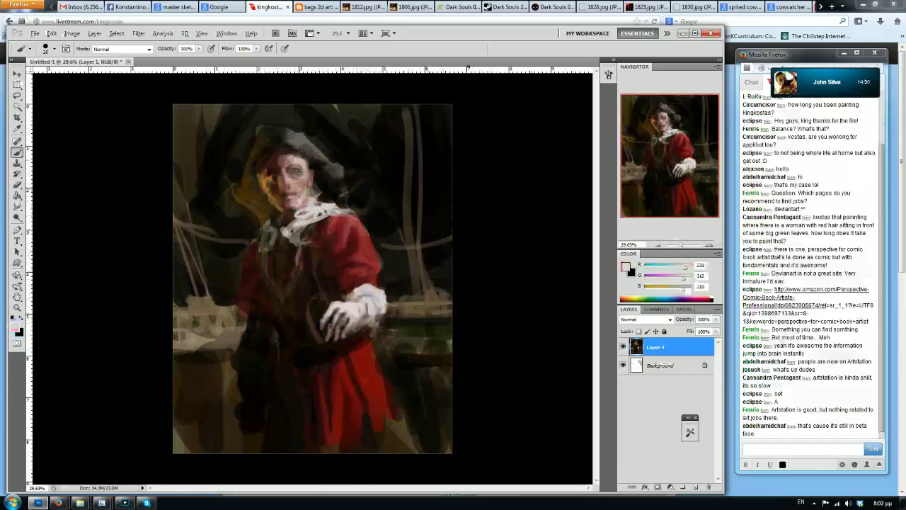
{"action": "mouse_move", "coordinate": [335, 203]}
{"action": "left_mouse_down"}
{"action": "mouse_move", "coordinate": [329, 215]}
{"action": "mouse_move", "coordinate": [268, 235]}
{"action": "left_mouse_up"}
{"action": "left_click", "coordinate": [276, 220], "text": "alt"}
{"action": "left_click", "coordinate": [262, 215], "text": "alt"}
{"action": "left_click", "coordinate": [274, 224], "text": "alt"}
{"action": "mouse_move", "coordinate": [274, 219]}
{"action": "left_mouse_down"}
{"action": "mouse_move", "coordinate": [271, 230]}
{"action": "mouse_move", "coordinate": [307, 291]}
{"action": "left_mouse_up"}
{"action": "left_click", "coordinate": [271, 217], "text": "alt"}
{"action": "left_click", "coordinate": [277, 216], "text": "alt"}
{"action": "left_click", "coordinate": [301, 215], "text": "alt"}
Sketch thin light lines for cords and trim down the front of the dark jacket with a small brush
{"action": "key", "text": "bracketleft"}
{"action": "key", "text": "bracketleft"}
{"action": "key", "text": "bracketleft"}
{"action": "key", "text": "bracketleft"}
{"action": "key", "text": "bracketleft"}
{"action": "key", "text": "bracketleft"}
{"action": "left_click_drag", "start_coordinate": [262, 272], "coordinate": [285, 322]}
{"action": "mouse_move", "coordinate": [289, 241]}
{"action": "left_mouse_down"}
{"action": "mouse_move", "coordinate": [273, 259]}
{"action": "mouse_move", "coordinate": [305, 320]}
{"action": "left_mouse_up"}
{"action": "left_click_drag", "start_coordinate": [275, 256], "coordinate": [285, 310]}
{"action": "left_click_drag", "start_coordinate": [279, 249], "coordinate": [281, 296]}
Paint a light belt across the waist and straps hanging from it with a larger brush
{"action": "key", "text": "bracketright"}
{"action": "key", "text": "bracketright"}
{"action": "key", "text": "bracketright"}
{"action": "key", "text": "bracketright"}
{"action": "left_click_drag", "start_coordinate": [327, 345], "coordinate": [293, 362]}
{"action": "mouse_move", "coordinate": [285, 353]}
{"action": "left_mouse_down"}
{"action": "mouse_move", "coordinate": [293, 378]}
{"action": "mouse_move", "coordinate": [305, 408]}
{"action": "left_mouse_up"}
{"action": "left_click_drag", "start_coordinate": [287, 361], "coordinate": [287, 394]}
Scribble small light marks on the front and surface of the table beside the glove
{"action": "key", "text": "bracketleft"}
{"action": "left_click_drag", "start_coordinate": [398, 310], "coordinate": [421, 319]}
{"action": "mouse_move", "coordinate": [398, 338]}
{"action": "left_mouse_down"}
{"action": "mouse_move", "coordinate": [400, 354]}
{"action": "mouse_move", "coordinate": [426, 351]}
{"action": "mouse_move", "coordinate": [378, 338]}
{"action": "mouse_move", "coordinate": [399, 337]}
{"action": "left_mouse_up"}
Paint broad light strokes over the tabletop and the objects on the table behind the far arm
{"action": "key", "text": "bracketright"}
{"action": "key", "text": "bracketright"}
{"action": "key", "text": "bracketright"}
{"action": "key", "text": "bracketright"}
{"action": "key", "text": "bracketright"}
{"action": "left_click_drag", "start_coordinate": [219, 355], "coordinate": [175, 355]}
{"action": "left_click_drag", "start_coordinate": [174, 351], "coordinate": [235, 346]}
{"action": "left_click_drag", "start_coordinate": [224, 314], "coordinate": [175, 315]}
{"action": "mouse_move", "coordinate": [210, 297]}
{"action": "left_mouse_down"}
{"action": "mouse_move", "coordinate": [211, 310]}
{"action": "mouse_move", "coordinate": [188, 310]}
{"action": "left_mouse_up"}
Refine the folds of the red trousers below the belt with a smaller brush and sampled dark and mid reds
{"action": "key", "text": "bracketleft"}
{"action": "key", "text": "bracketleft"}
{"action": "key", "text": "bracketleft"}
{"action": "key", "text": "bracketleft"}
{"action": "key", "text": "bracketleft"}
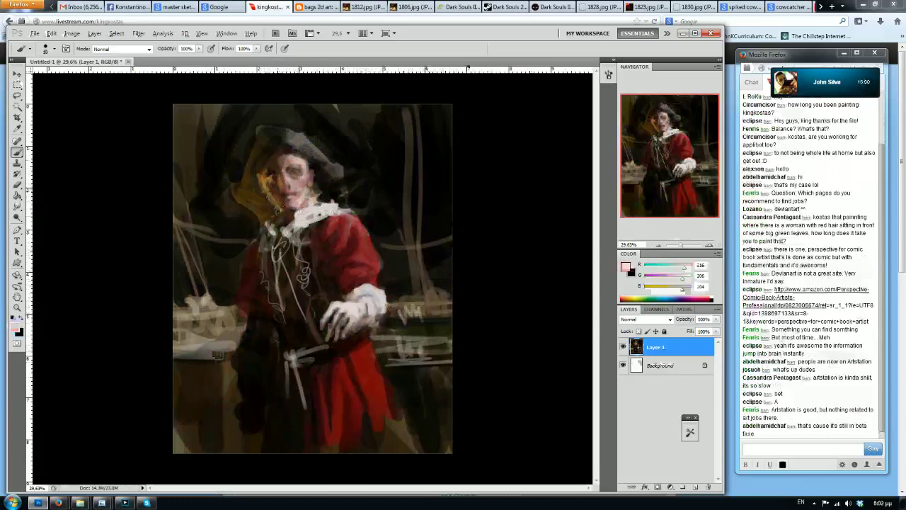
{"action": "left_click", "coordinate": [334, 360], "text": "alt"}
{"action": "mouse_move", "coordinate": [332, 367]}
{"action": "left_mouse_down"}
{"action": "mouse_move", "coordinate": [332, 380]}
{"action": "mouse_move", "coordinate": [349, 384]}
{"action": "mouse_move", "coordinate": [361, 420]}
{"action": "mouse_move", "coordinate": [331, 441]}
{"action": "left_mouse_up"}
{"action": "left_click", "coordinate": [349, 370], "text": "alt"}
{"action": "left_click", "coordinate": [317, 372], "text": "alt"}
{"action": "key", "text": "bracketleft"}
{"action": "key", "text": "bracketleft"}
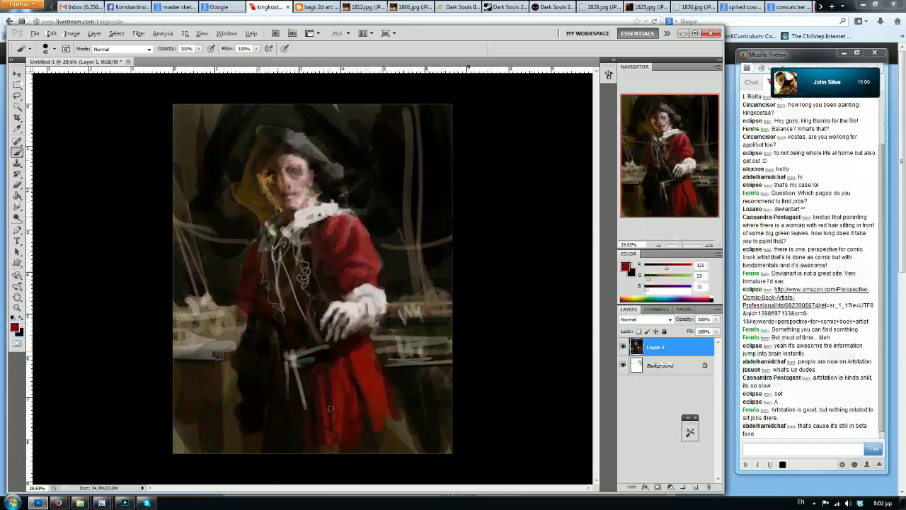
{"action": "left_click_drag", "start_coordinate": [338, 394], "coordinate": [351, 374]}
{"action": "left_click", "coordinate": [347, 365], "text": "alt"}
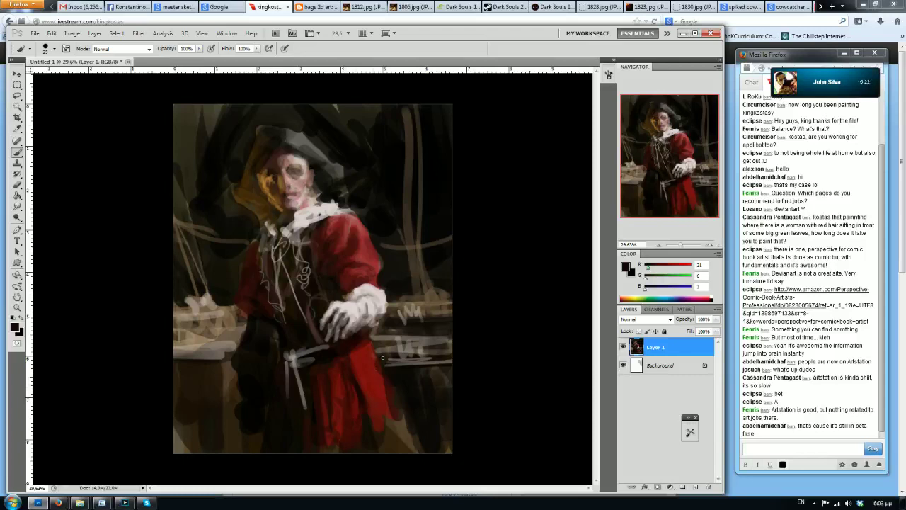
Paint over the table and background beside the red trousers with sampled dark browns and a progressively larger brush
{"action": "left_click", "coordinate": [346, 367], "text": "alt"}
{"action": "mouse_move", "coordinate": [364, 358]}
{"action": "left_mouse_down"}
{"action": "mouse_move", "coordinate": [387, 384]}
{"action": "mouse_move", "coordinate": [398, 372]}
{"action": "mouse_move", "coordinate": [397, 433]}
{"action": "mouse_move", "coordinate": [405, 388]}
{"action": "mouse_move", "coordinate": [417, 430]}
{"action": "mouse_move", "coordinate": [423, 368]}
{"action": "mouse_move", "coordinate": [445, 375]}
{"action": "left_mouse_up"}
{"action": "left_click", "coordinate": [361, 381], "text": "alt"}
{"action": "key", "text": "["}
{"action": "left_click", "coordinate": [394, 380], "text": "alt"}
{"action": "left_click", "coordinate": [395, 428], "text": "alt"}
{"action": "key", "text": "]"}
{"action": "key", "text": "]"}
{"action": "key", "text": "]"}
{"action": "key", "text": "]"}
{"action": "mouse_move", "coordinate": [419, 311]}
{"action": "left_mouse_down"}
{"action": "mouse_move", "coordinate": [392, 321]}
{"action": "mouse_move", "coordinate": [391, 339]}
{"action": "mouse_move", "coordinate": [415, 413]}
{"action": "left_mouse_up"}
{"action": "key", "text": "]"}
{"action": "left_click_drag", "start_coordinate": [384, 362], "coordinate": [394, 419]}
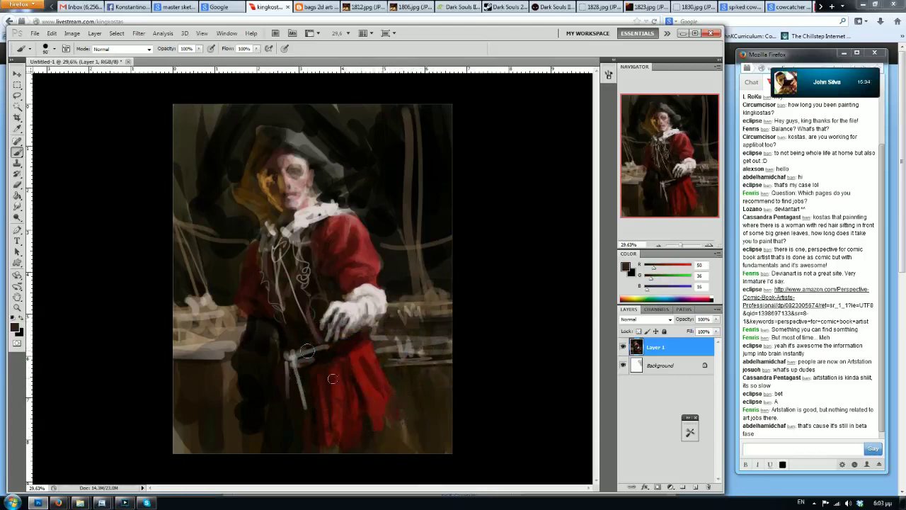
Tone down the belt and hanging straps with sampled dark colours, and touch up the white glove with its own light tone
{"action": "left_click", "coordinate": [350, 339], "text": "alt"}
{"action": "left_click_drag", "start_coordinate": [356, 342], "coordinate": [362, 346]}
{"action": "left_click", "coordinate": [294, 354], "text": "alt"}
{"action": "key", "text": "]"}
{"action": "mouse_move", "coordinate": [300, 359]}
{"action": "left_mouse_down"}
{"action": "mouse_move", "coordinate": [337, 350]}
{"action": "mouse_move", "coordinate": [355, 358]}
{"action": "mouse_move", "coordinate": [332, 346]}
{"action": "mouse_move", "coordinate": [301, 357]}
{"action": "mouse_move", "coordinate": [331, 373]}
{"action": "mouse_move", "coordinate": [320, 352]}
{"action": "mouse_move", "coordinate": [360, 344]}
{"action": "mouse_move", "coordinate": [303, 348]}
{"action": "mouse_move", "coordinate": [303, 398]}
{"action": "mouse_move", "coordinate": [286, 345]}
{"action": "mouse_move", "coordinate": [303, 418]}
{"action": "mouse_move", "coordinate": [313, 363]}
{"action": "mouse_move", "coordinate": [328, 423]}
{"action": "mouse_move", "coordinate": [286, 398]}
{"action": "left_mouse_up"}
{"action": "left_click", "coordinate": [351, 339], "text": "alt"}
{"action": "left_click", "coordinate": [332, 372], "text": "alt"}
{"action": "left_click", "coordinate": [489, 342], "text": "alt"}
{"action": "key", "text": "["}
{"action": "left_click", "coordinate": [247, 436], "text": "alt"}
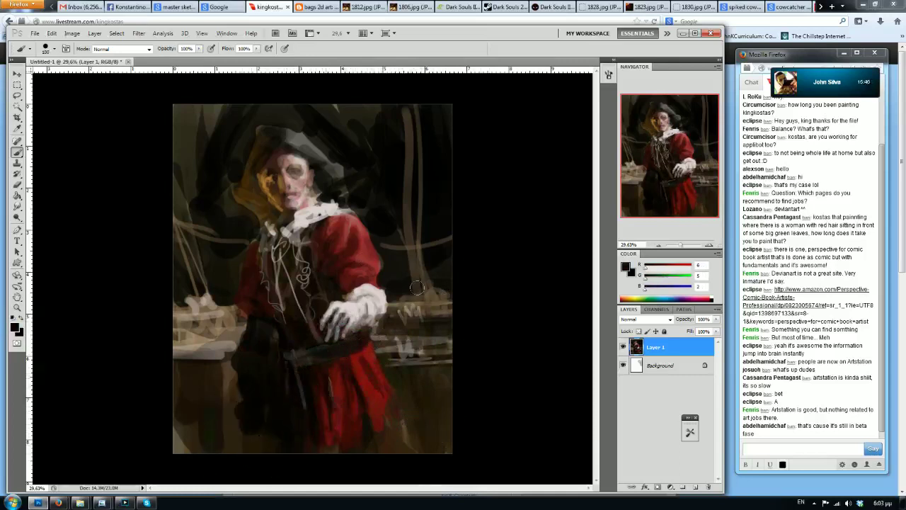
{"action": "left_click", "coordinate": [347, 309], "text": "alt"}
{"action": "left_click_drag", "start_coordinate": [346, 305], "coordinate": [354, 312]}
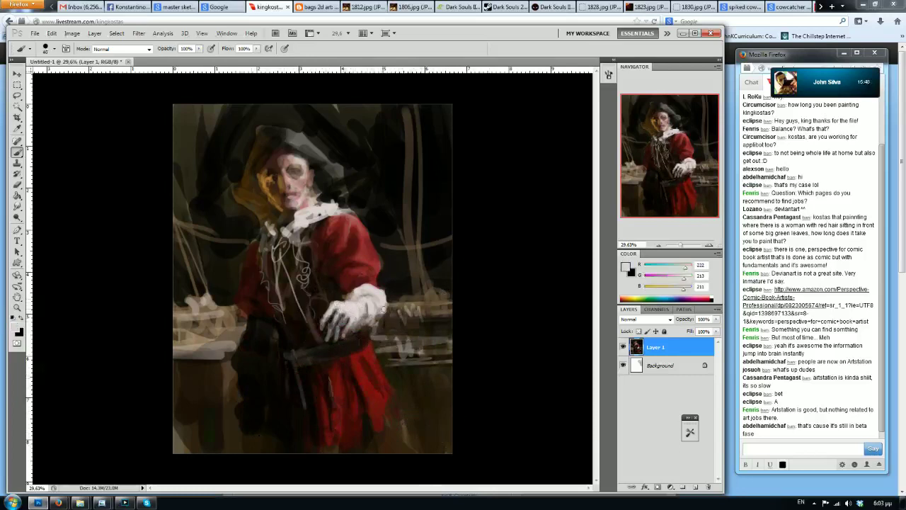
Look back through the earlier livestream chat messages and return to the Photoshop painting
{"action": "left_click_drag", "start_coordinate": [883, 194], "coordinate": [885, 190]}
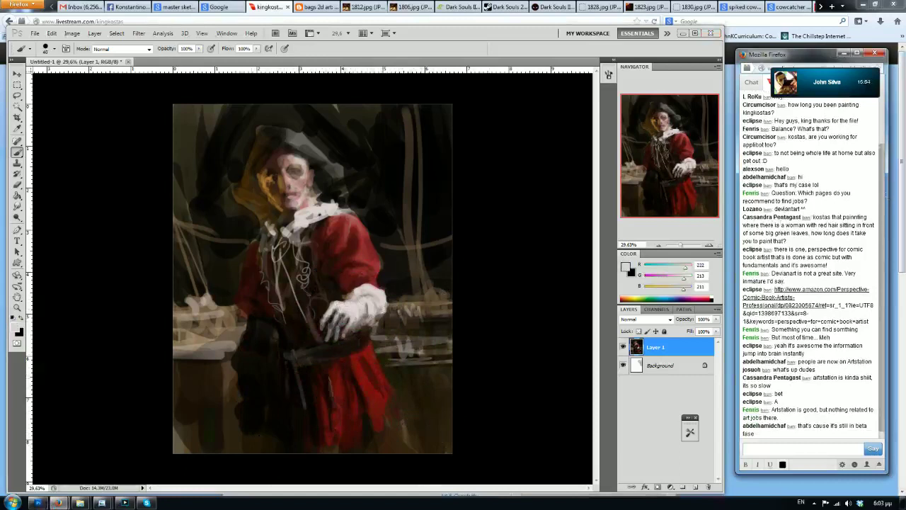
{"action": "scroll", "coordinate": [884, 170], "scroll_direction": "up", "scroll_amount": 2}
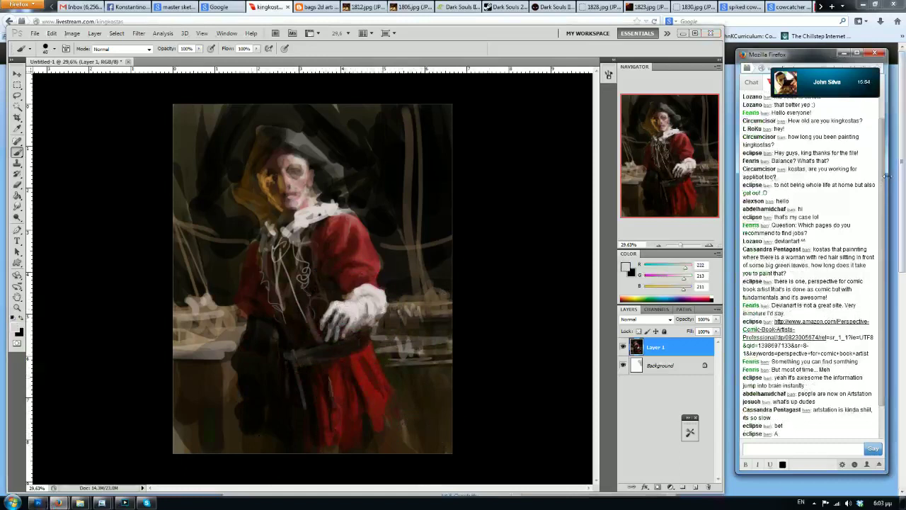
{"action": "scroll", "coordinate": [881, 168], "scroll_direction": "up", "scroll_amount": 1}
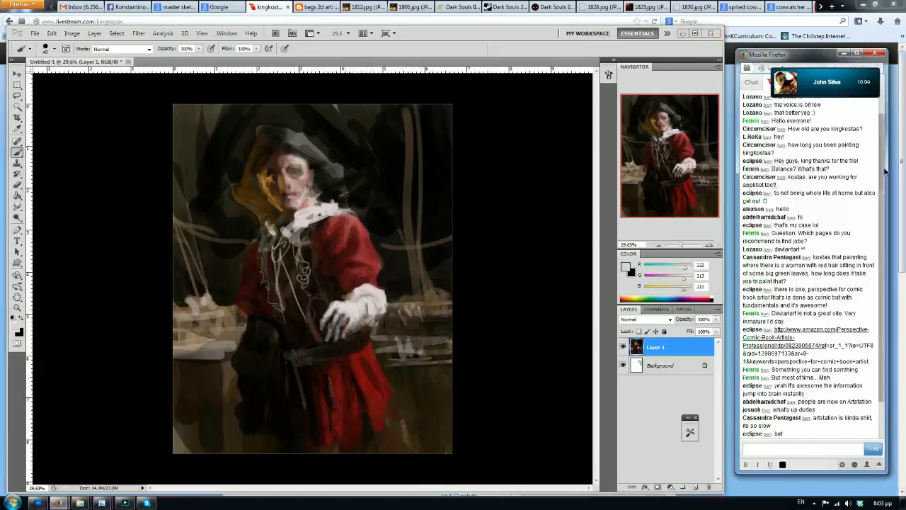
{"action": "left_click", "coordinate": [902, 171]}
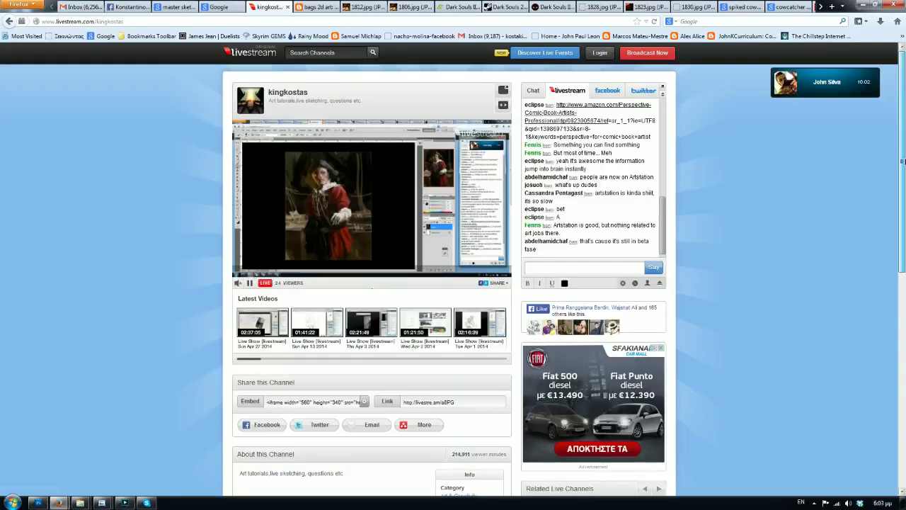
{"action": "left_click", "coordinate": [40, 504]}
{"action": "mouse_move", "coordinate": [58, 504]}
{"action": "left_click", "coordinate": [150, 456]}
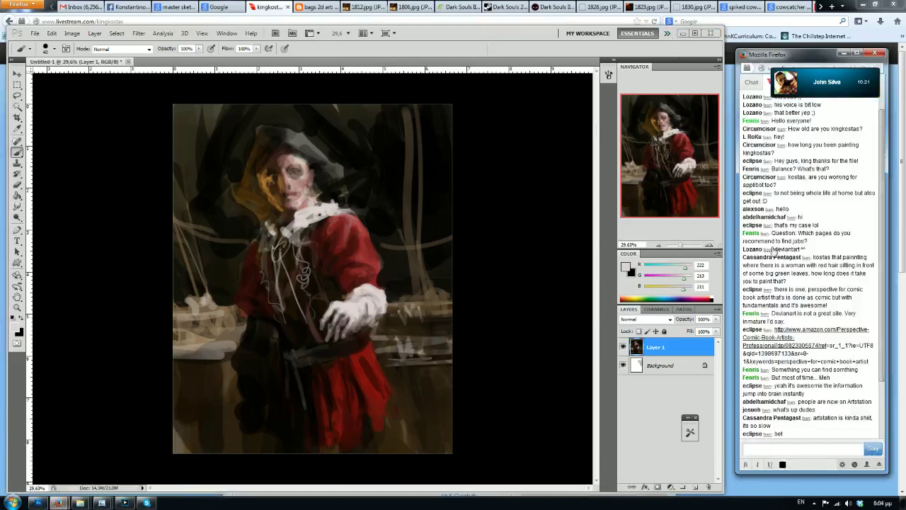
Paint broad brown horizontal strokes over the table front beside the red trousers with a much larger brush
{"action": "left_click", "coordinate": [417, 302], "text": "alt"}
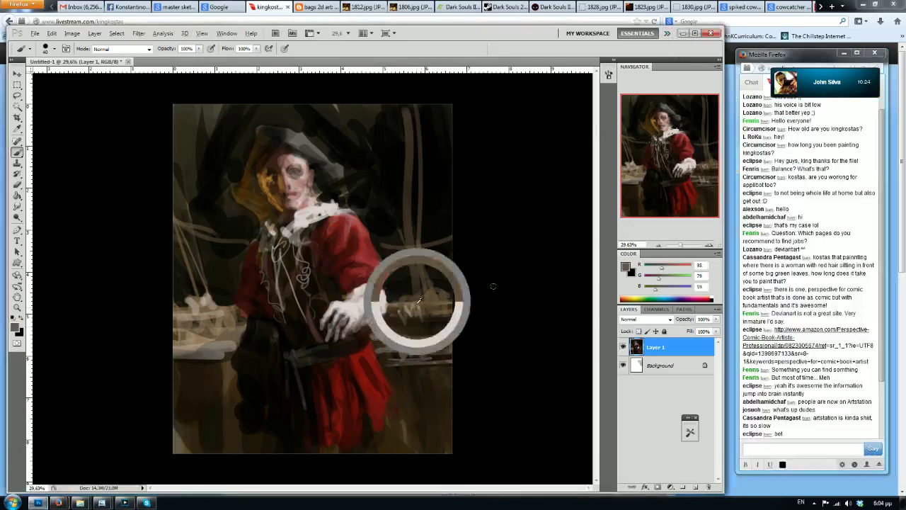
{"action": "left_click", "coordinate": [471, 326], "text": "alt"}
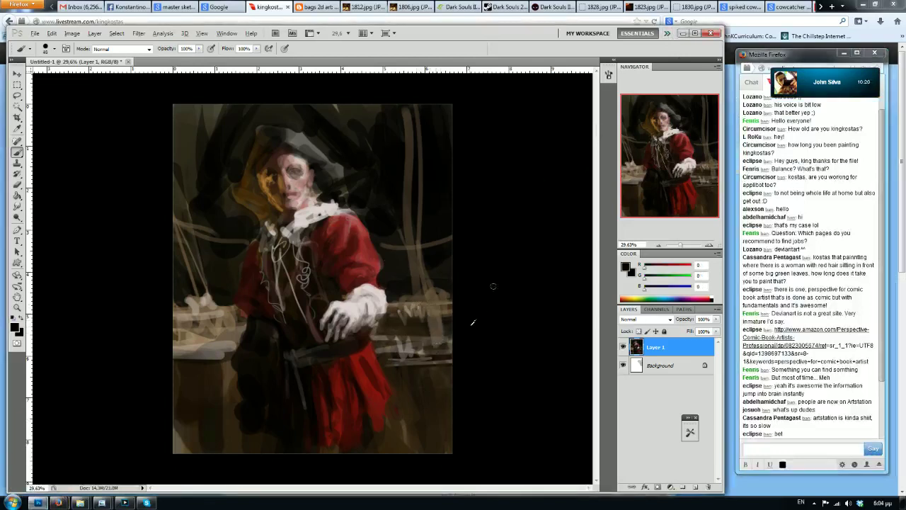
{"action": "left_click", "coordinate": [438, 325], "text": "alt"}
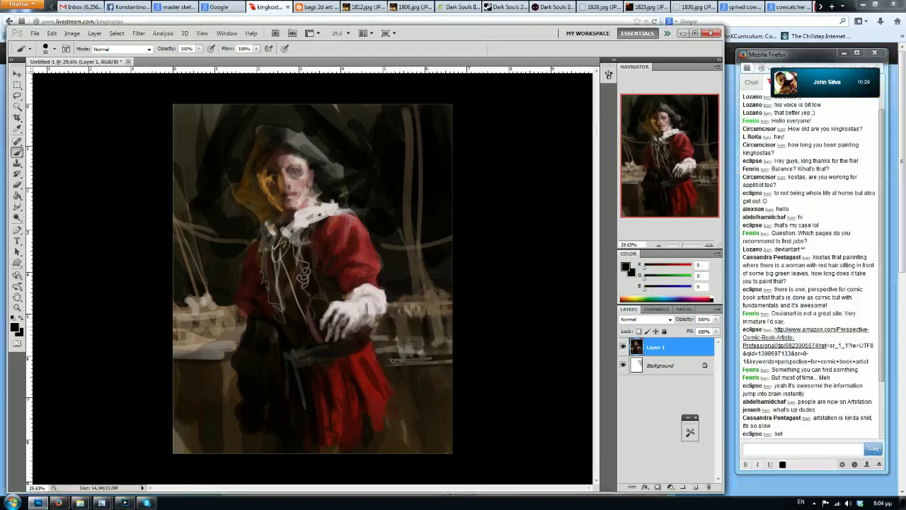
{"action": "left_click", "coordinate": [404, 347], "text": "alt"}
{"action": "left_click_drag", "start_coordinate": [664, 269], "coordinate": [660, 269]}
{"action": "left_click_drag", "start_coordinate": [652, 279], "coordinate": [655, 280]}
{"action": "key", "text": "]"}
{"action": "key", "text": "]"}
{"action": "key", "text": "]"}
{"action": "key", "text": "]"}
{"action": "key", "text": "]"}
{"action": "key", "text": "]"}
{"action": "key", "text": "]"}
{"action": "key", "text": "]"}
{"action": "key", "text": "]"}
{"action": "key", "text": "]"}
{"action": "key", "text": "]"}
{"action": "left_click_drag", "start_coordinate": [447, 371], "coordinate": [391, 373]}
{"action": "mouse_move", "coordinate": [445, 391]}
{"action": "left_mouse_down"}
{"action": "mouse_move", "coordinate": [415, 393]}
{"action": "mouse_move", "coordinate": [463, 412]}
{"action": "mouse_move", "coordinate": [385, 443]}
{"action": "mouse_move", "coordinate": [475, 427]}
{"action": "mouse_move", "coordinate": [382, 440]}
{"action": "left_mouse_up"}
Paint dark horizontal plank lines across the table front beside the trousers with progressively smaller brushes and sampled black
{"action": "left_click", "coordinate": [481, 415], "text": "alt"}
{"action": "key", "text": "["}
{"action": "key", "text": "["}
{"action": "key", "text": "["}
{"action": "key", "text": "["}
{"action": "left_click_drag", "start_coordinate": [446, 429], "coordinate": [390, 423]}
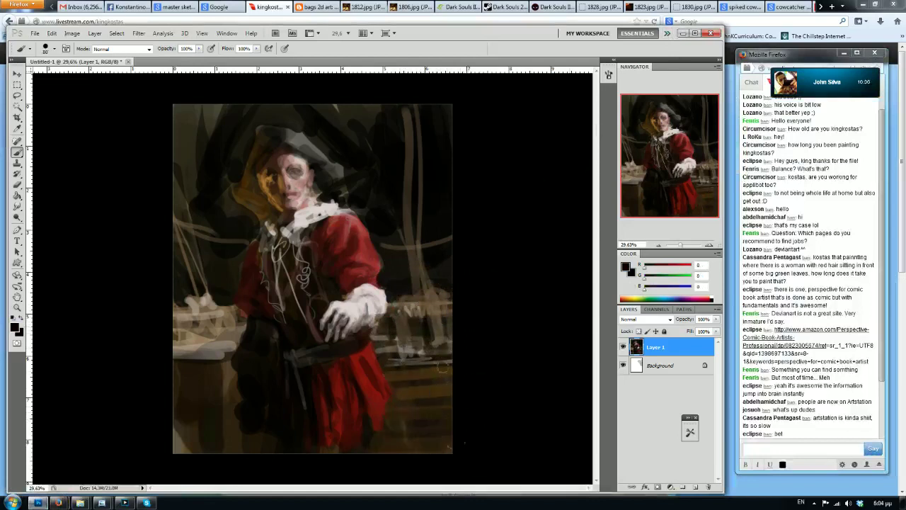
{"action": "left_click_drag", "start_coordinate": [447, 370], "coordinate": [387, 372]}
{"action": "key", "text": "["}
{"action": "key", "text": "["}
{"action": "key", "text": "["}
{"action": "key", "text": "["}
{"action": "key", "text": "["}
{"action": "key", "text": "["}
{"action": "key", "text": "["}
{"action": "key", "text": "["}
{"action": "left_click_drag", "start_coordinate": [389, 380], "coordinate": [419, 379]}
Paint sampled brown strokes over the light objects and tabletop edge beside the glove
{"action": "left_click", "coordinate": [423, 395], "text": "alt"}
{"action": "key", "text": "]"}
{"action": "key", "text": "]"}
{"action": "left_click_drag", "start_coordinate": [437, 310], "coordinate": [442, 343]}
{"action": "left_click_drag", "start_coordinate": [409, 313], "coordinate": [403, 345]}
{"action": "left_click_drag", "start_coordinate": [444, 309], "coordinate": [408, 312]}
{"action": "left_click_drag", "start_coordinate": [391, 351], "coordinate": [449, 351]}
{"action": "left_click_drag", "start_coordinate": [391, 353], "coordinate": [414, 344]}
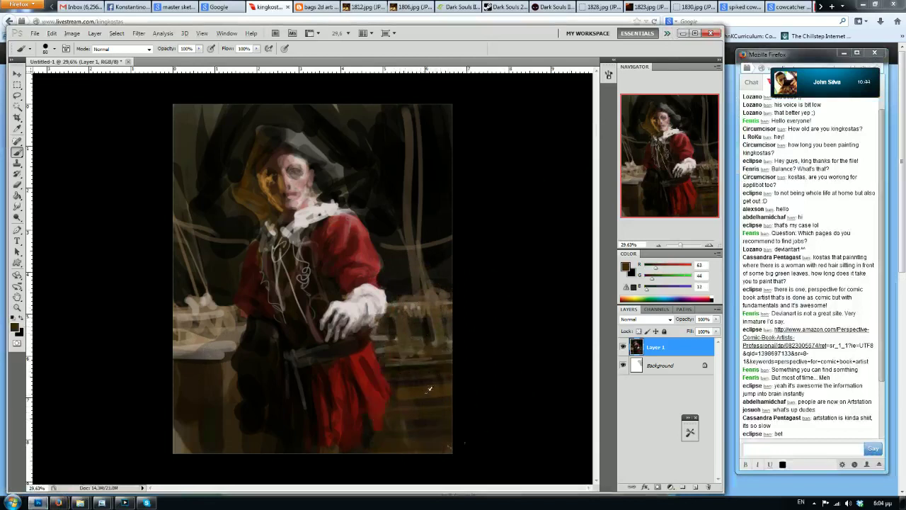
Mix an orange-brown (R 145, G 92, B 56) and brush it over the tables on both sides of the figure
{"action": "left_click", "coordinate": [200, 335], "text": "alt"}
{"action": "mouse_move", "coordinate": [671, 268]}
{"action": "left_mouse_down"}
{"action": "mouse_move", "coordinate": [655, 289]}
{"action": "mouse_move", "coordinate": [661, 278]}
{"action": "left_mouse_up"}
{"action": "left_click_drag", "start_coordinate": [236, 344], "coordinate": [178, 348]}
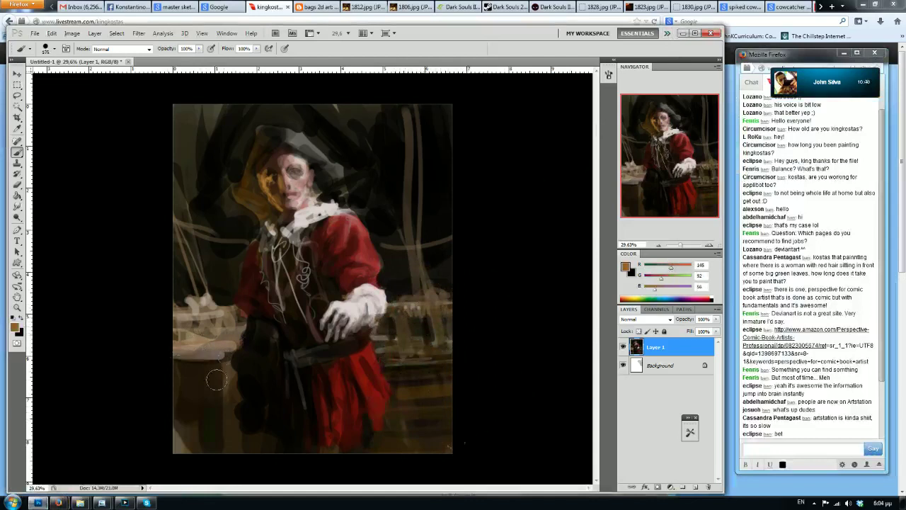
{"action": "left_click_drag", "start_coordinate": [216, 380], "coordinate": [178, 375]}
{"action": "left_click", "coordinate": [224, 411]}
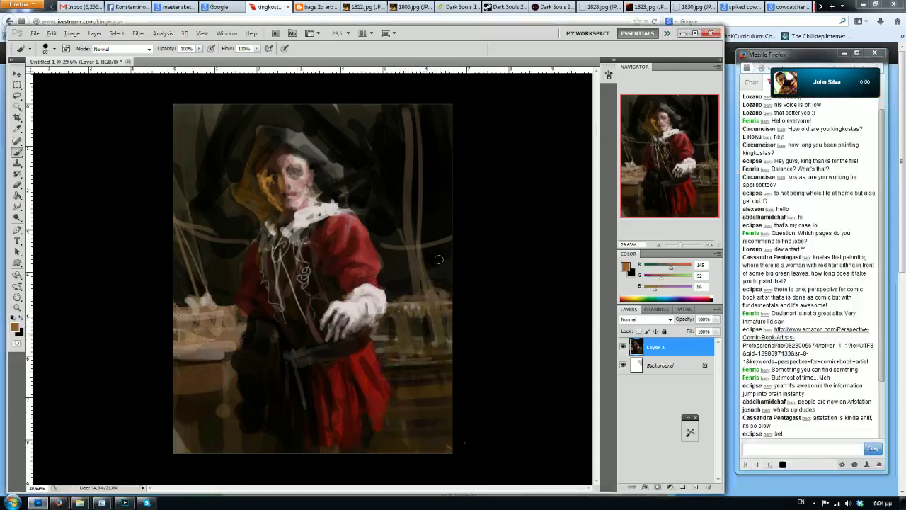
{"action": "left_click_drag", "start_coordinate": [443, 310], "coordinate": [385, 313]}
Shape the objects on the table behind the far arm with dark strokes and sampled light browns
{"action": "left_click", "coordinate": [544, 235], "text": "alt"}
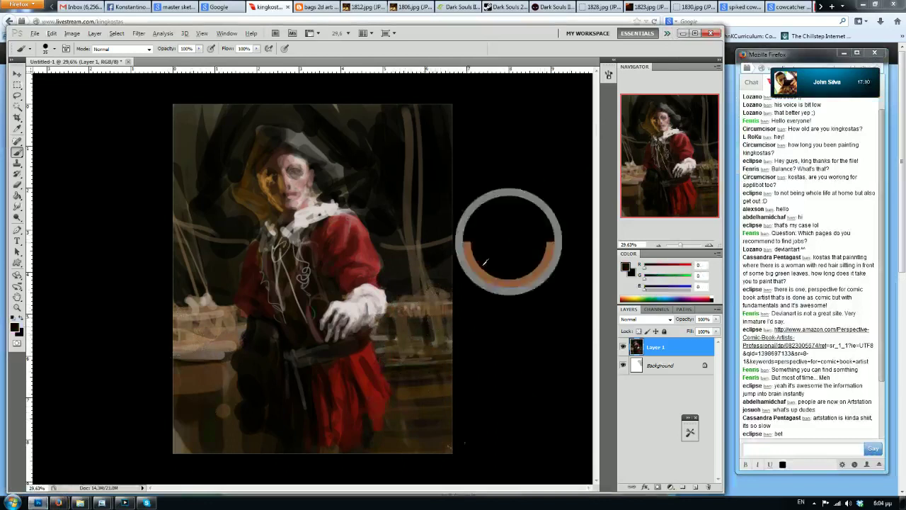
{"action": "mouse_move", "coordinate": [215, 320]}
{"action": "left_mouse_down"}
{"action": "mouse_move", "coordinate": [211, 339]}
{"action": "mouse_move", "coordinate": [189, 322]}
{"action": "mouse_move", "coordinate": [186, 342]}
{"action": "left_mouse_up"}
{"action": "left_click_drag", "start_coordinate": [179, 318], "coordinate": [177, 345]}
{"action": "key", "text": "bracketright"}
{"action": "key", "text": "bracketright"}
{"action": "mouse_move", "coordinate": [242, 337]}
{"action": "left_mouse_down"}
{"action": "mouse_move", "coordinate": [212, 315]}
{"action": "mouse_move", "coordinate": [194, 333]}
{"action": "mouse_move", "coordinate": [182, 316]}
{"action": "mouse_move", "coordinate": [189, 347]}
{"action": "mouse_move", "coordinate": [222, 318]}
{"action": "left_mouse_up"}
{"action": "left_click", "coordinate": [225, 320], "text": "alt"}
{"action": "key", "text": "bracketleft"}
{"action": "key", "text": "bracketleft"}
{"action": "left_click", "coordinate": [199, 339], "text": "alt"}
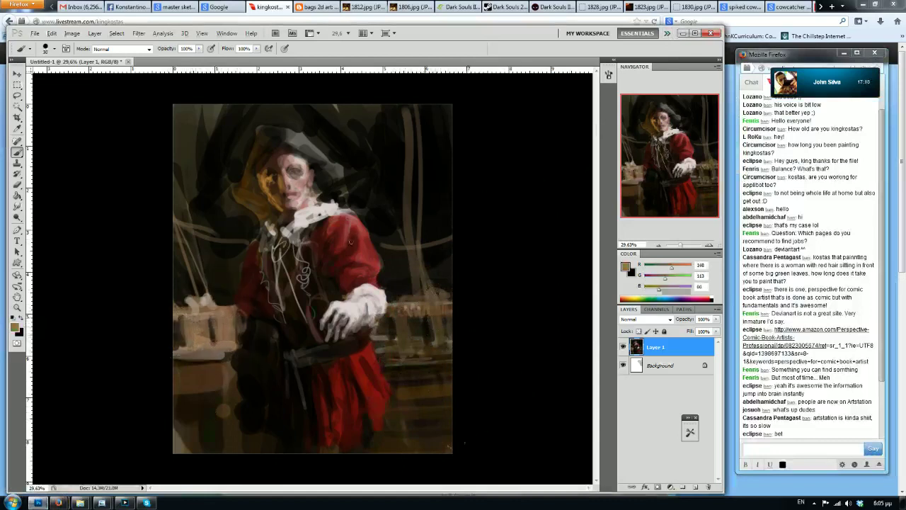
Add small black accents to the barrel-like object on the table behind the far arm
{"action": "left_click", "coordinate": [220, 293], "text": "alt"}
{"action": "left_click", "coordinate": [496, 331], "text": "alt"}
{"action": "mouse_move", "coordinate": [208, 324]}
{"action": "left_mouse_down"}
{"action": "mouse_move", "coordinate": [213, 344]}
{"action": "mouse_move", "coordinate": [181, 347]}
{"action": "mouse_move", "coordinate": [206, 321]}
{"action": "mouse_move", "coordinate": [187, 325]}
{"action": "mouse_move", "coordinate": [242, 324]}
{"action": "mouse_move", "coordinate": [242, 332]}
{"action": "left_mouse_up"}
{"action": "key", "text": "]"}
{"action": "key", "text": "]"}
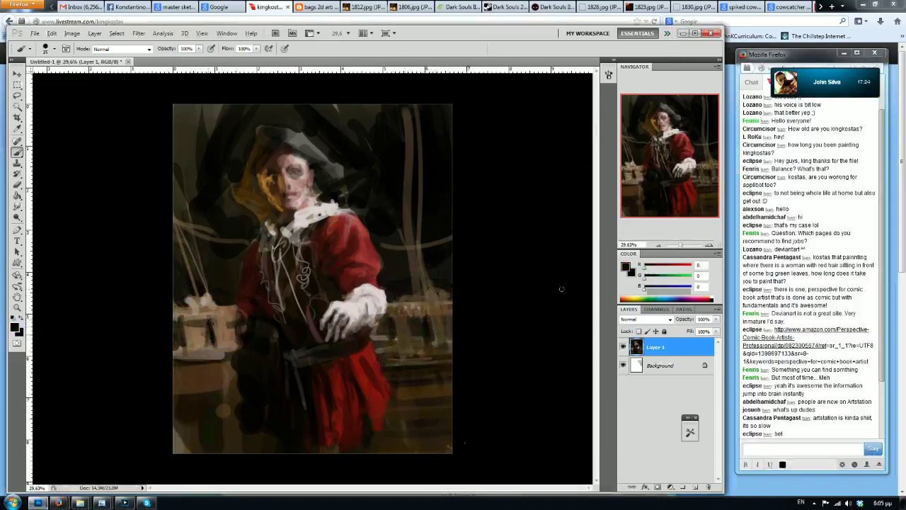
{"action": "left_click", "coordinate": [883, 208]}
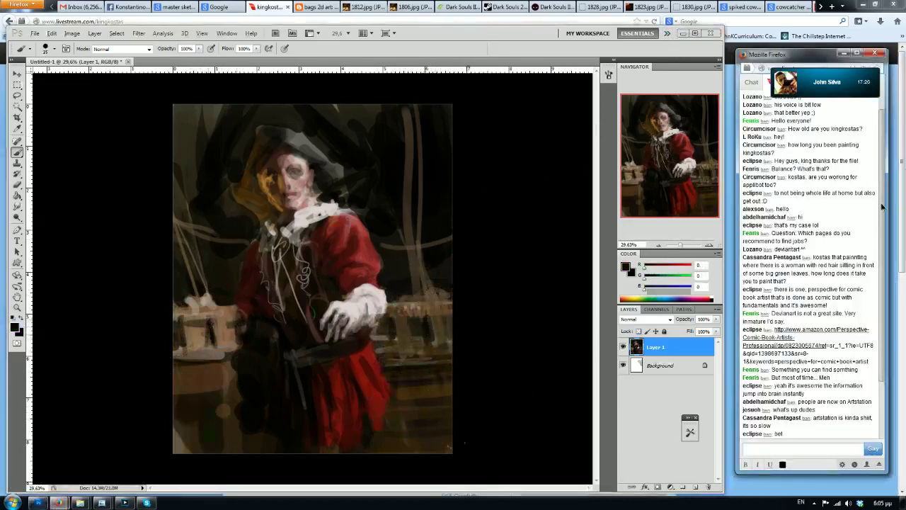
{"action": "left_click_drag", "start_coordinate": [884, 207], "coordinate": [883, 202]}
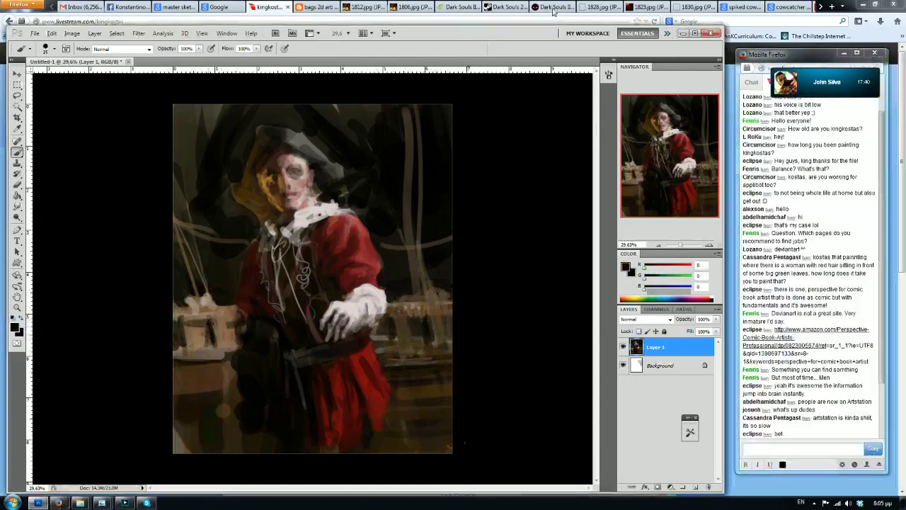
{"action": "left_click_drag", "start_coordinate": [488, 179], "coordinate": [487, 202]}
Refine the near red sleeve and the collar edge above it with sampled reds, darks and a light tone
{"action": "left_click", "coordinate": [352, 245], "text": "alt"}
{"action": "left_click", "coordinate": [375, 223], "text": "alt"}
{"action": "left_click", "coordinate": [368, 303], "text": "alt"}
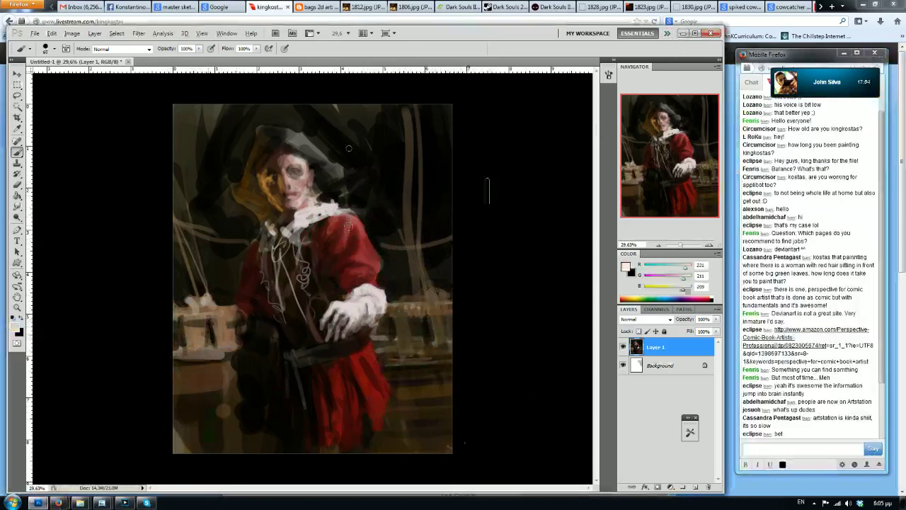
{"action": "left_click_drag", "start_coordinate": [685, 268], "coordinate": [692, 279]}
{"action": "left_click", "coordinate": [361, 245], "text": "alt"}
{"action": "left_click", "coordinate": [355, 243], "text": "alt"}
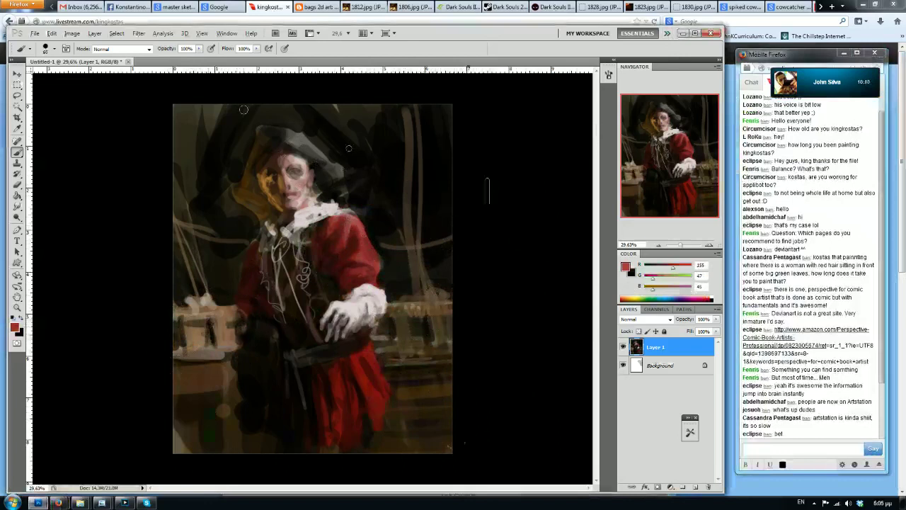
{"action": "left_click", "coordinate": [17, 206]}
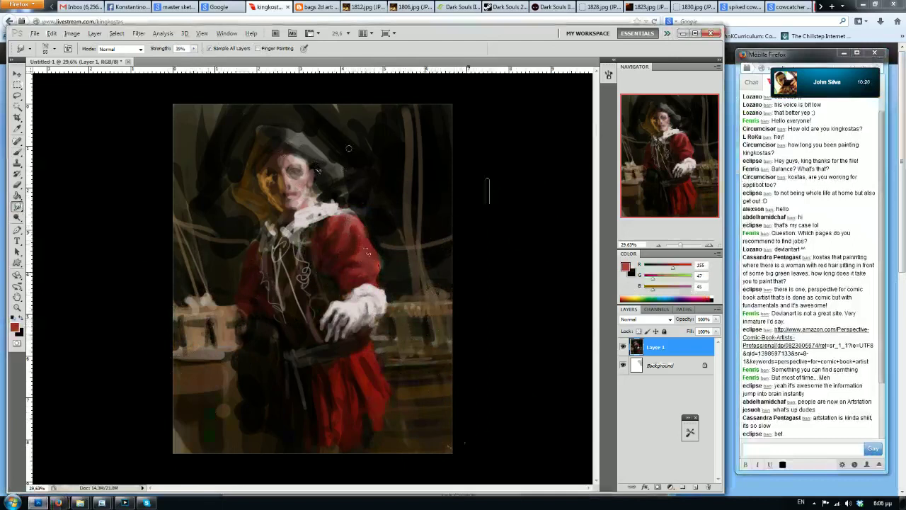
{"action": "mouse_move", "coordinate": [291, 190]}
{"action": "left_mouse_down"}
{"action": "mouse_move", "coordinate": [282, 162]}
{"action": "mouse_move", "coordinate": [283, 170]}
{"action": "left_mouse_up"}
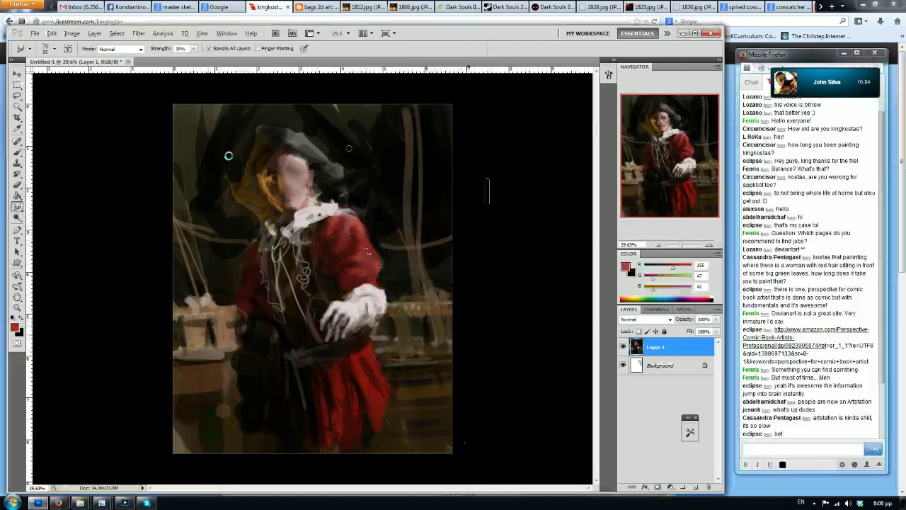
{"action": "key", "text": "ctrl+z"}
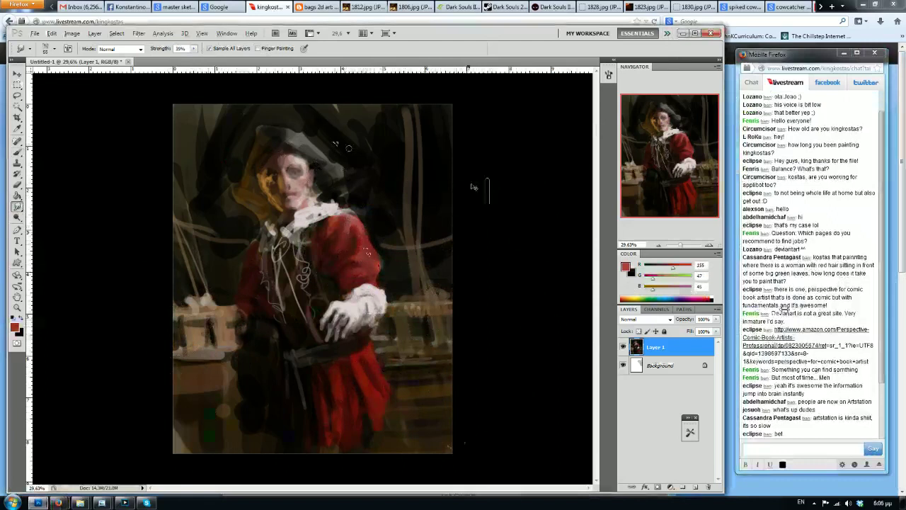
Refine the white collar's outer edge over the near shoulder with the Brush and sampled light and dark tones
{"action": "key", "text": "b"}
{"action": "left_click", "coordinate": [331, 207], "text": "alt"}
{"action": "left_click", "coordinate": [329, 212], "text": "alt"}
{"action": "left_click", "coordinate": [337, 200], "text": "alt"}
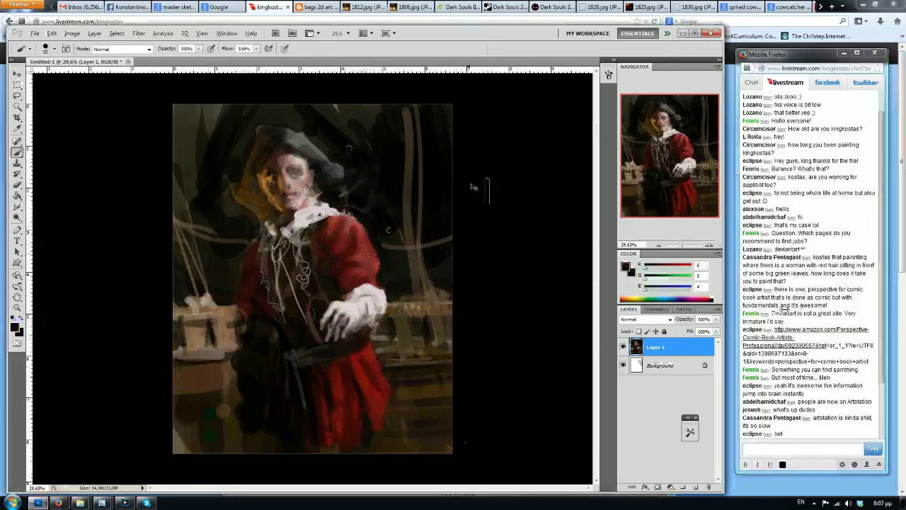
Repaint the ropes in the background beside the near sleeve with sampled grey-brown and near-black tones
{"action": "left_click", "coordinate": [418, 236], "text": "alt"}
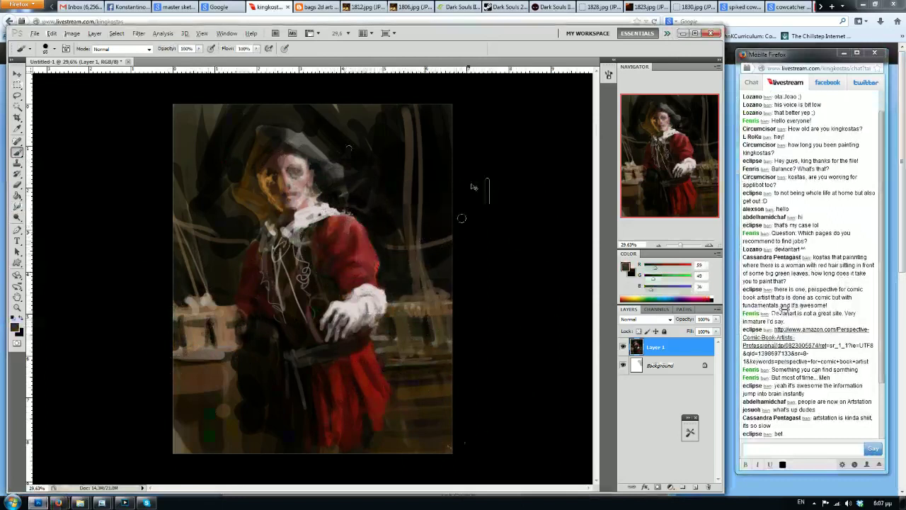
{"action": "left_click", "coordinate": [417, 248], "text": "alt"}
{"action": "left_click", "coordinate": [414, 257], "text": "alt"}
{"action": "left_click", "coordinate": [473, 187], "text": "alt"}
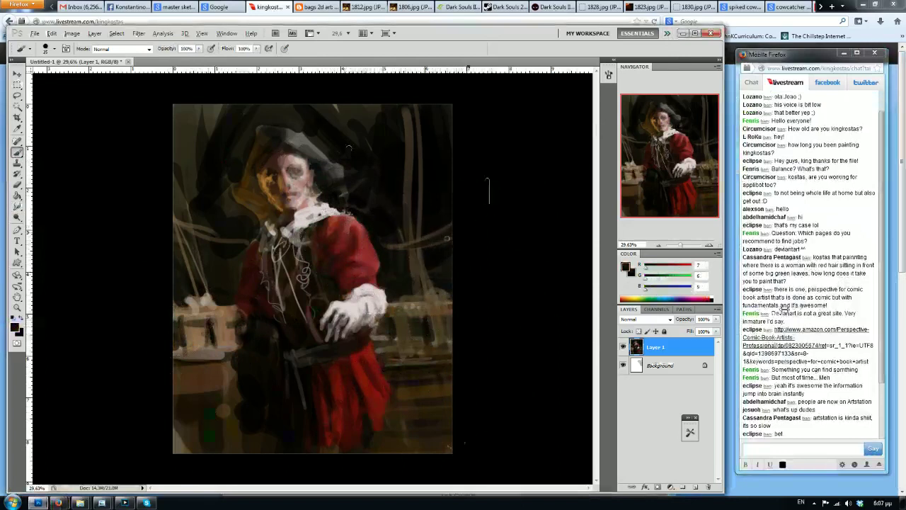
{"action": "key", "text": "bracketright"}
{"action": "key", "text": "bracketright"}
{"action": "key", "text": "bracketright"}
{"action": "mouse_move", "coordinate": [417, 254]}
{"action": "left_mouse_down"}
{"action": "mouse_move", "coordinate": [406, 262]}
{"action": "mouse_move", "coordinate": [426, 269]}
{"action": "left_mouse_up"}
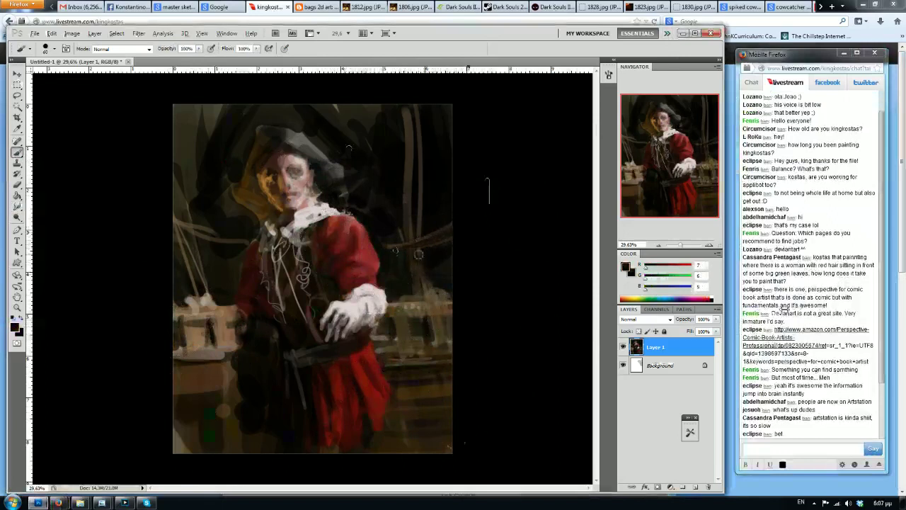
{"action": "left_click_drag", "start_coordinate": [458, 314], "coordinate": [450, 333]}
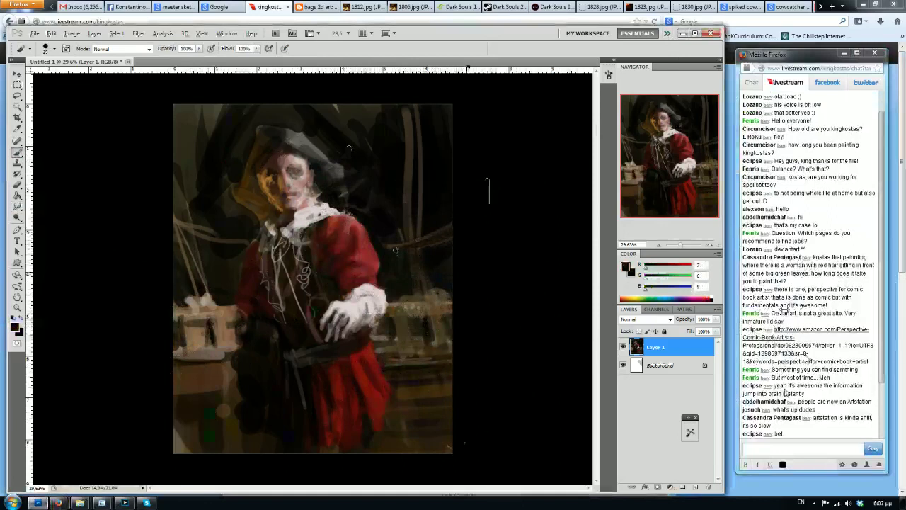
{"action": "left_click_drag", "start_coordinate": [882, 359], "coordinate": [880, 411]}
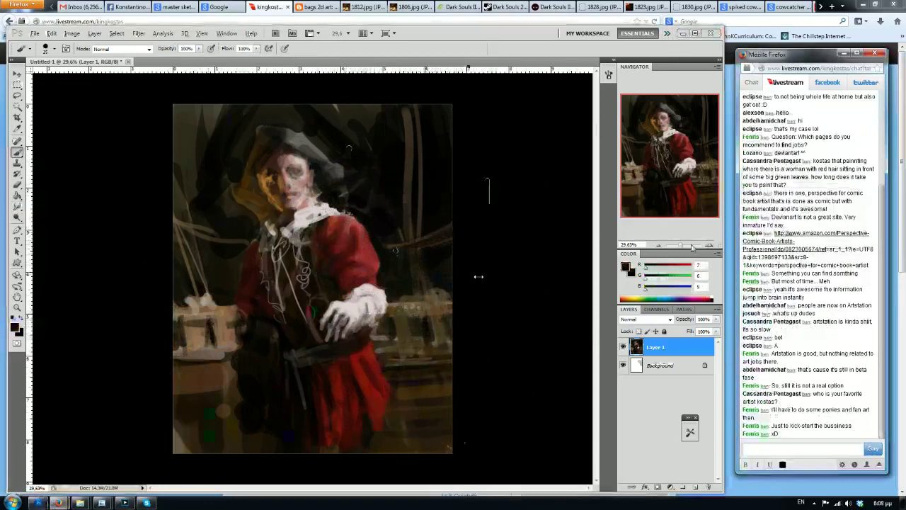
{"action": "left_click_drag", "start_coordinate": [488, 205], "coordinate": [489, 219]}
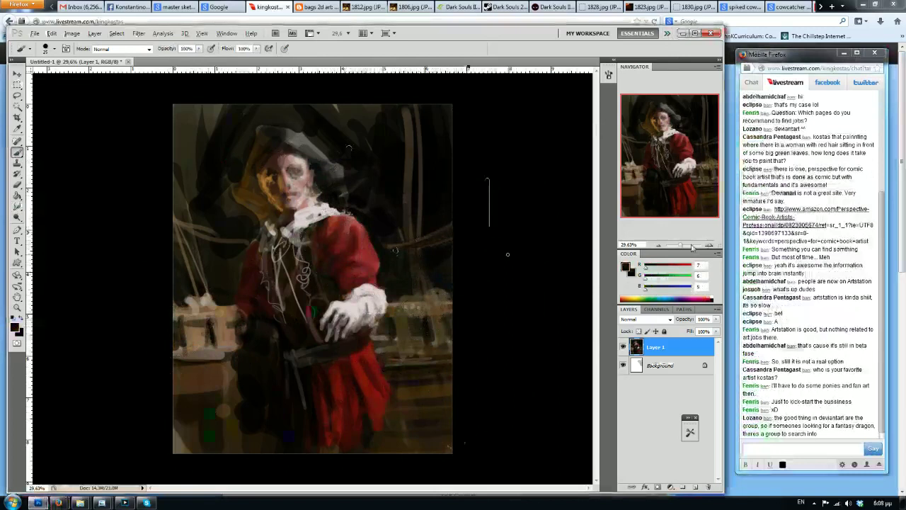
Smooth the folds and outer edge of the near sleeve with sampled black, dark red and mid red
{"action": "left_click", "coordinate": [511, 237], "text": "alt"}
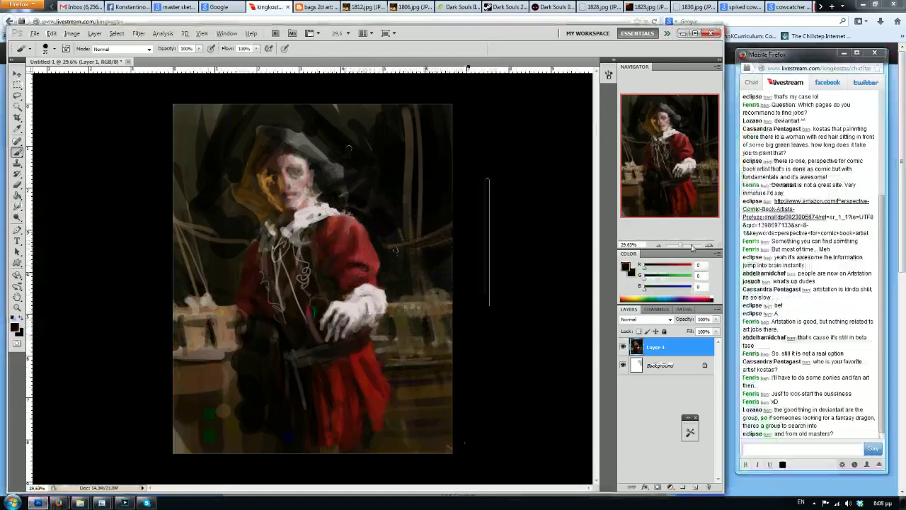
{"action": "left_click", "coordinate": [363, 263], "text": "alt"}
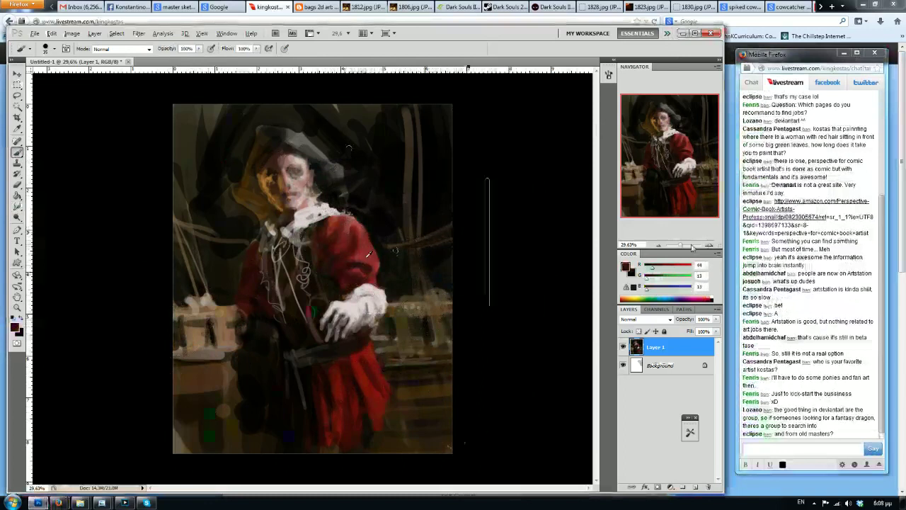
{"action": "left_click", "coordinate": [377, 257], "text": "alt"}
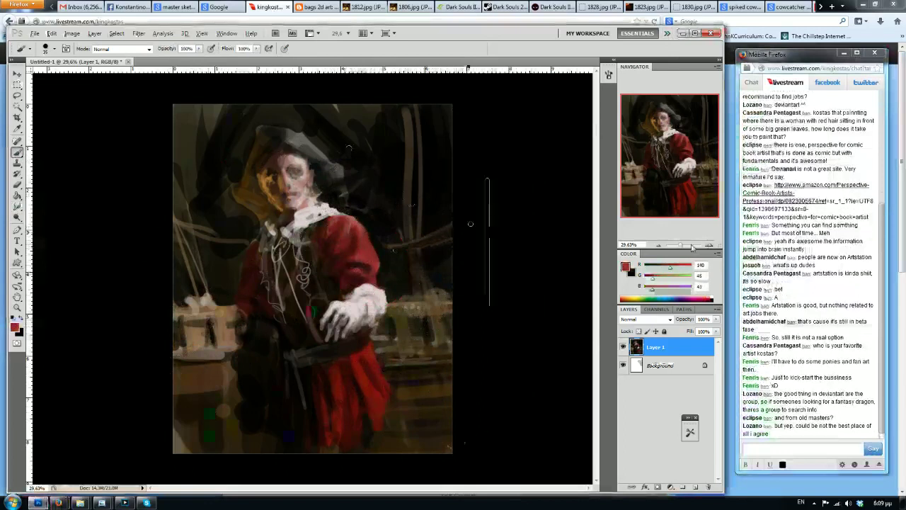
Darken the background beside the near sleeve with sampled near-black and rework the ropes above the far table's objects
{"action": "left_click", "coordinate": [394, 257], "text": "alt"}
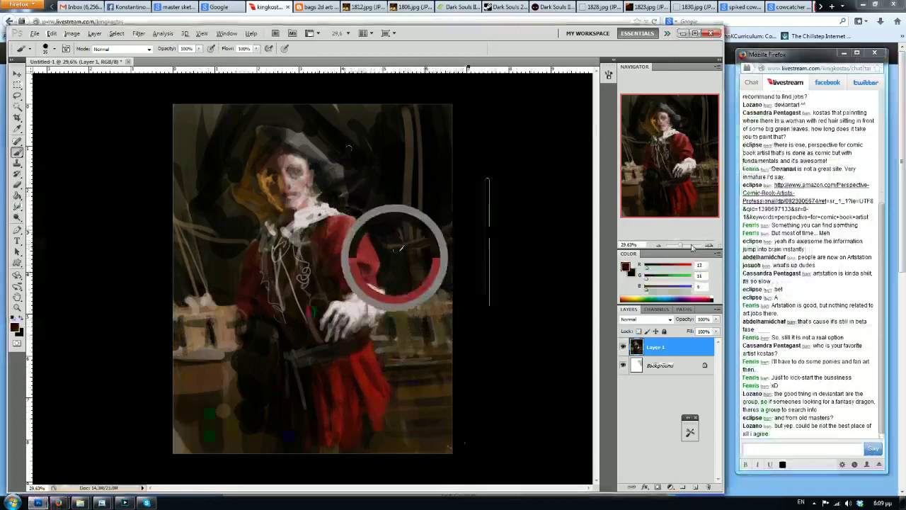
{"action": "left_click", "coordinate": [429, 258], "text": "alt"}
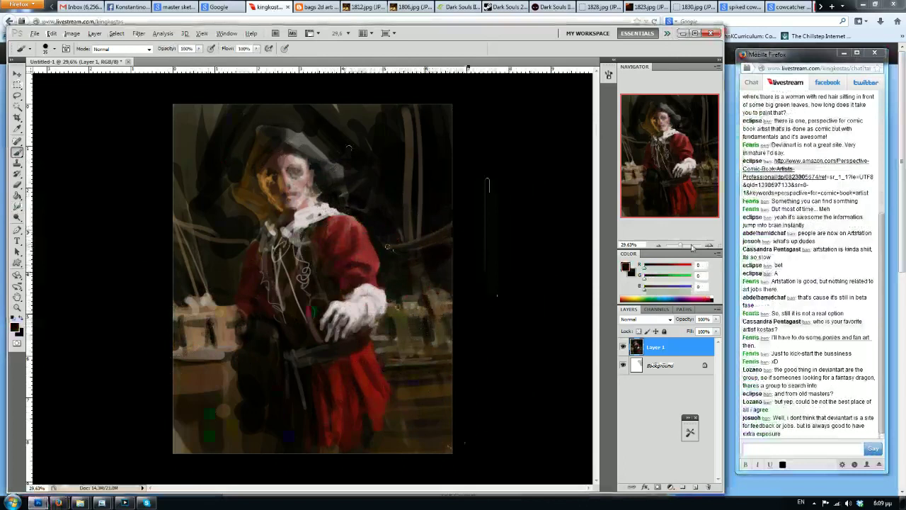
{"action": "mouse_move", "coordinate": [212, 306]}
{"action": "left_mouse_down"}
{"action": "mouse_move", "coordinate": [215, 323]}
{"action": "mouse_move", "coordinate": [189, 324]}
{"action": "mouse_move", "coordinate": [184, 315]}
{"action": "left_mouse_up"}
{"action": "left_click_drag", "start_coordinate": [205, 303], "coordinate": [176, 308]}
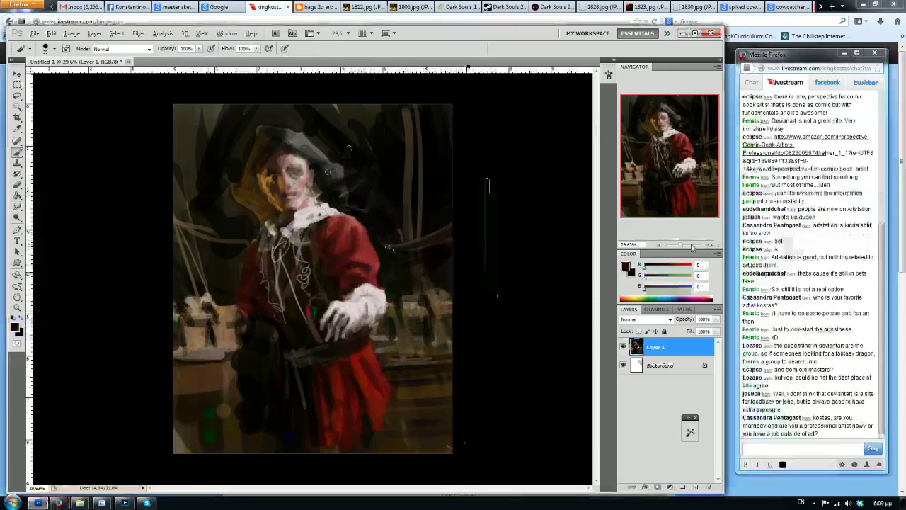
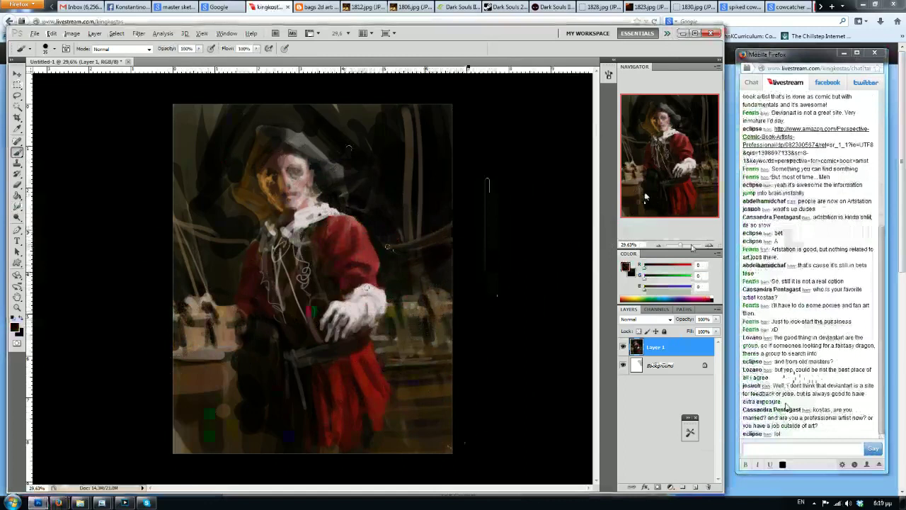
Reshape the outer edge of the near sleeve above the cuff with sampled dark and mid reds and near-black
{"action": "left_click", "coordinate": [365, 264], "text": "alt"}
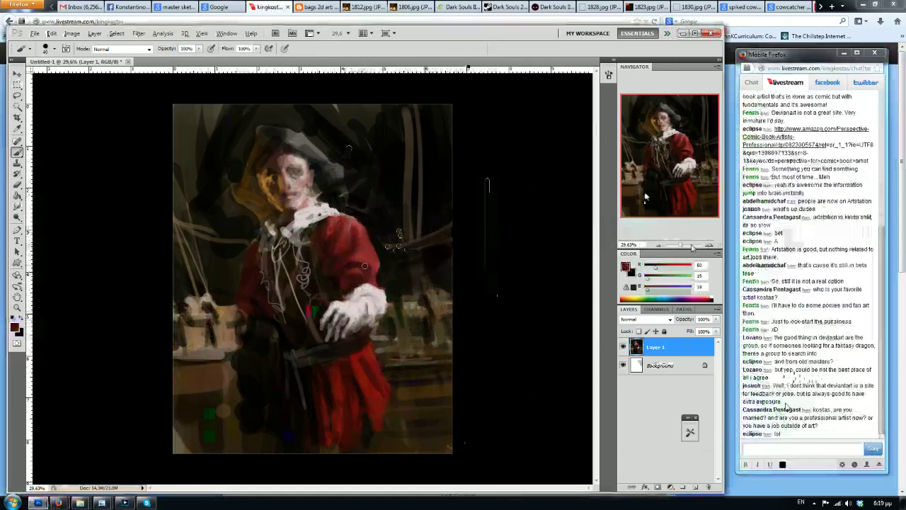
{"action": "left_click", "coordinate": [367, 268], "text": "alt"}
{"action": "left_click", "coordinate": [371, 256], "text": "alt"}
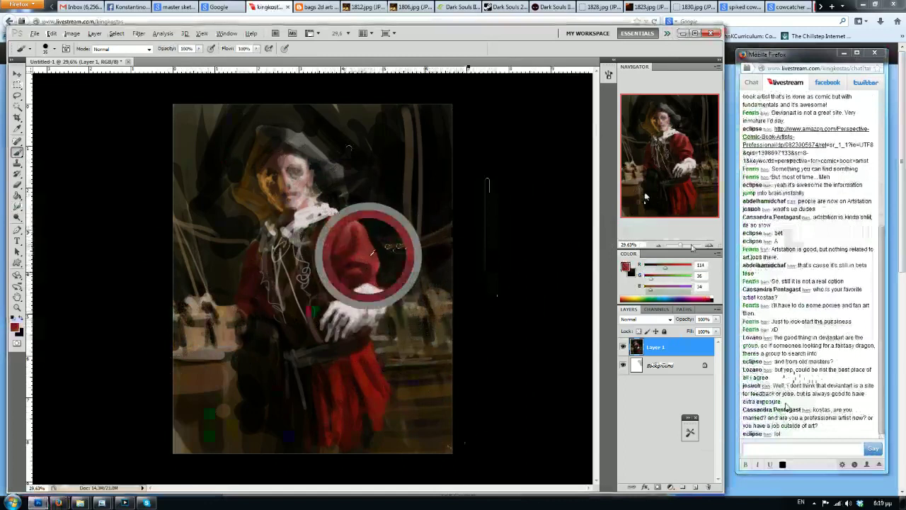
{"action": "left_click", "coordinate": [364, 249], "text": "alt"}
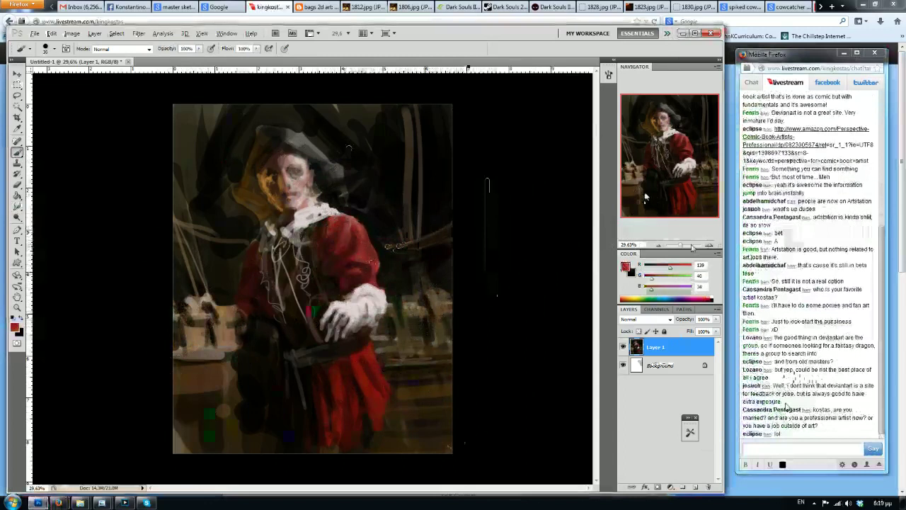
{"action": "left_click", "coordinate": [388, 246], "text": "alt"}
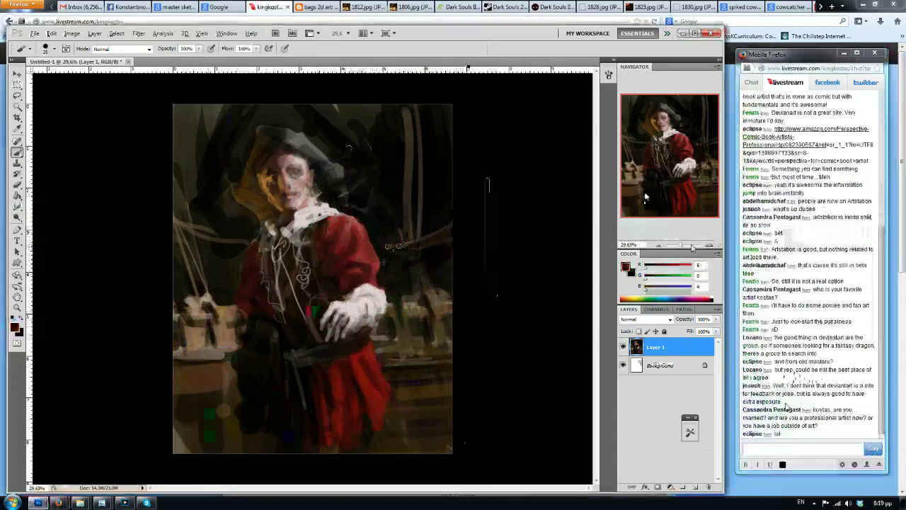
{"action": "left_click", "coordinate": [372, 269], "text": "alt"}
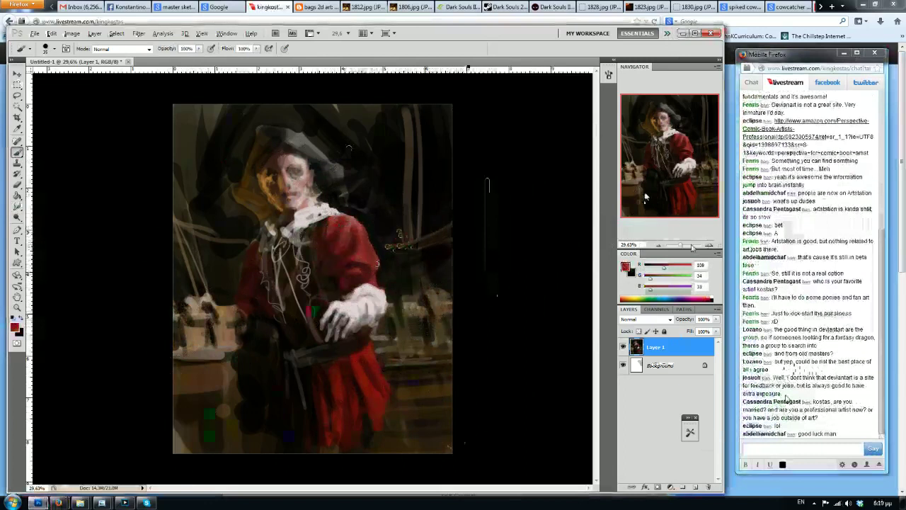
{"action": "left_click", "coordinate": [376, 272], "text": "alt"}
{"action": "left_click", "coordinate": [365, 274], "text": "alt"}
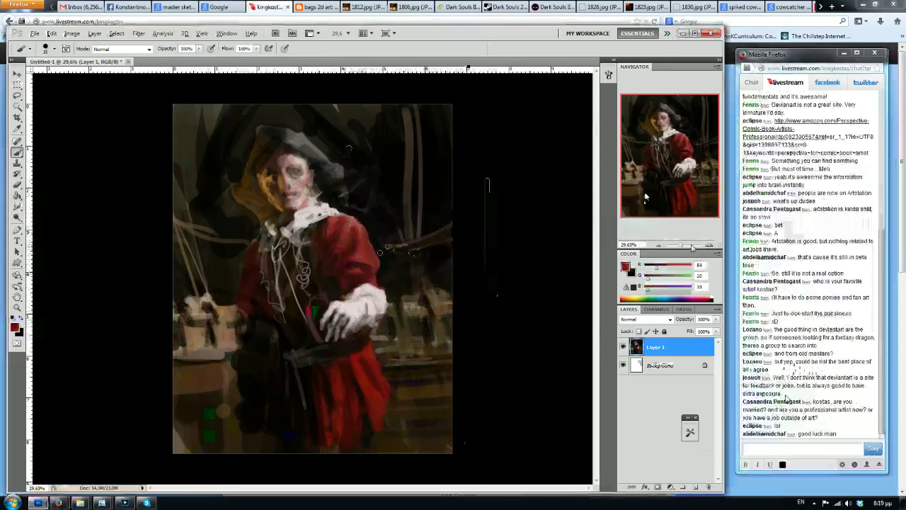
Model the near sleeve's folds from the cuff up to the shoulder with sampled light and dark reds
{"action": "left_click", "coordinate": [370, 272], "text": "alt"}
{"action": "left_click", "coordinate": [369, 272], "text": "alt"}
{"action": "left_click", "coordinate": [358, 270], "text": "alt"}
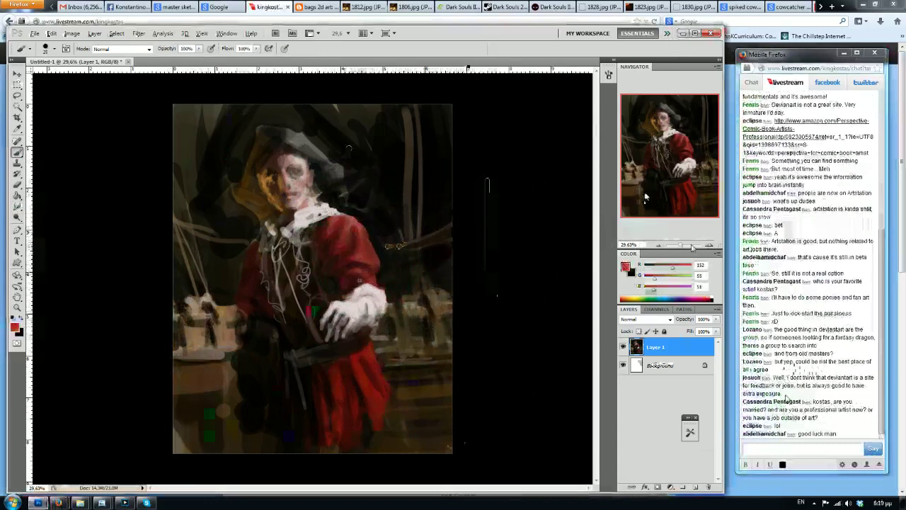
{"action": "left_click", "coordinate": [356, 280], "text": "alt"}
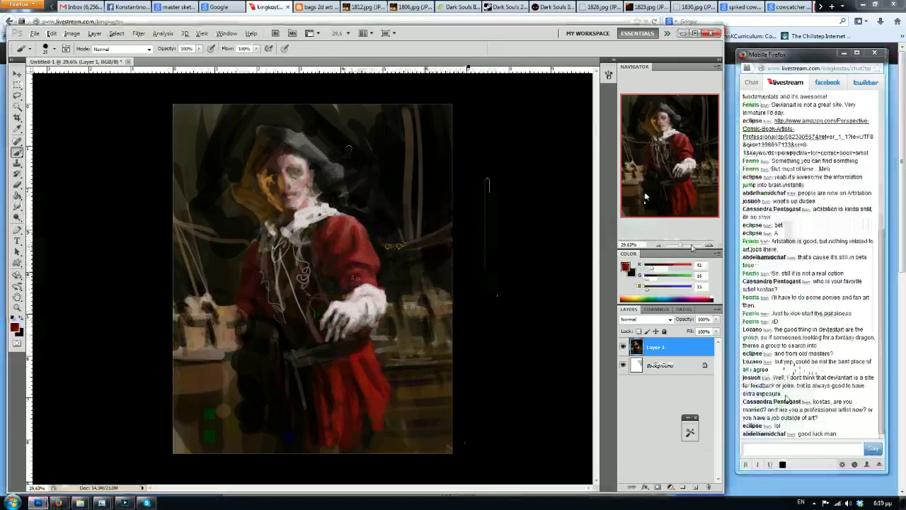
{"action": "left_click", "coordinate": [363, 249], "text": "alt"}
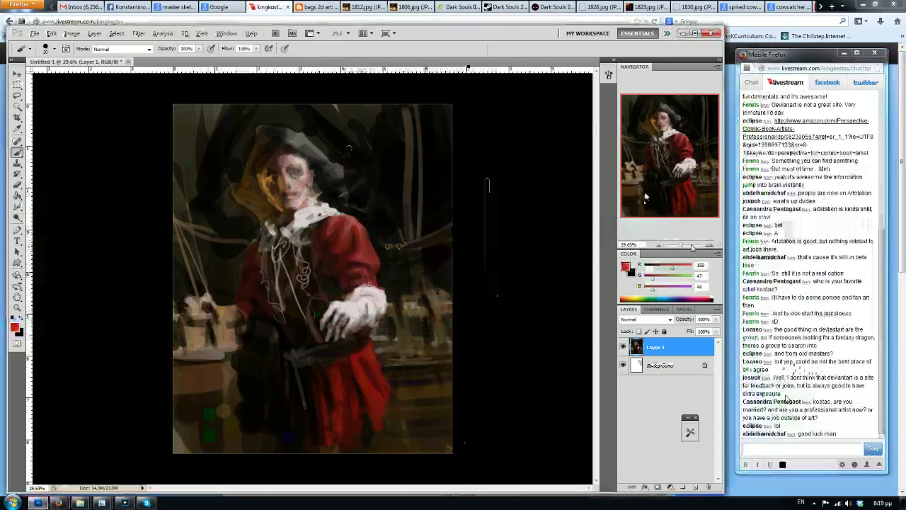
{"action": "left_click", "coordinate": [374, 289], "text": "alt"}
{"action": "left_click", "coordinate": [370, 257], "text": "alt"}
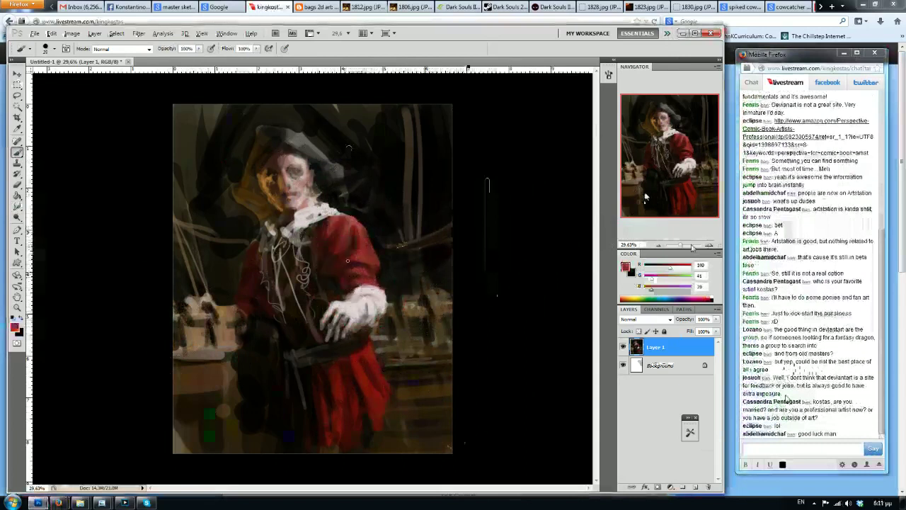
{"action": "left_click", "coordinate": [366, 245], "text": "alt"}
{"action": "left_click", "coordinate": [349, 224], "text": "alt"}
Lighten the figure's brow and face with a sampled pale skin tone using a progressively smaller brush
{"action": "left_click", "coordinate": [301, 173], "text": "alt"}
{"action": "left_click_drag", "start_coordinate": [298, 154], "coordinate": [288, 160]}
{"action": "key", "text": "["}
{"action": "key", "text": "["}
{"action": "key", "text": "["}
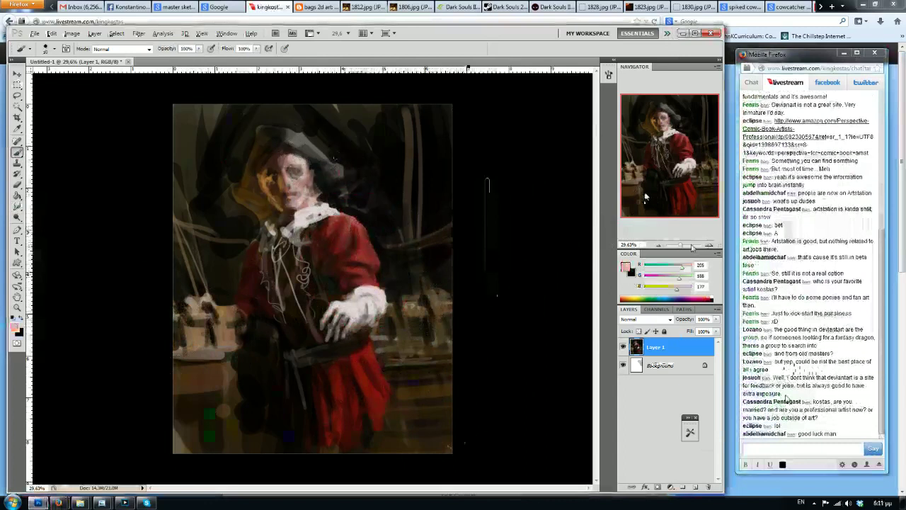
Paint black eye sockets, a nose cavity and jaw shadows to turn the face into a skull
{"action": "key", "text": "x"}
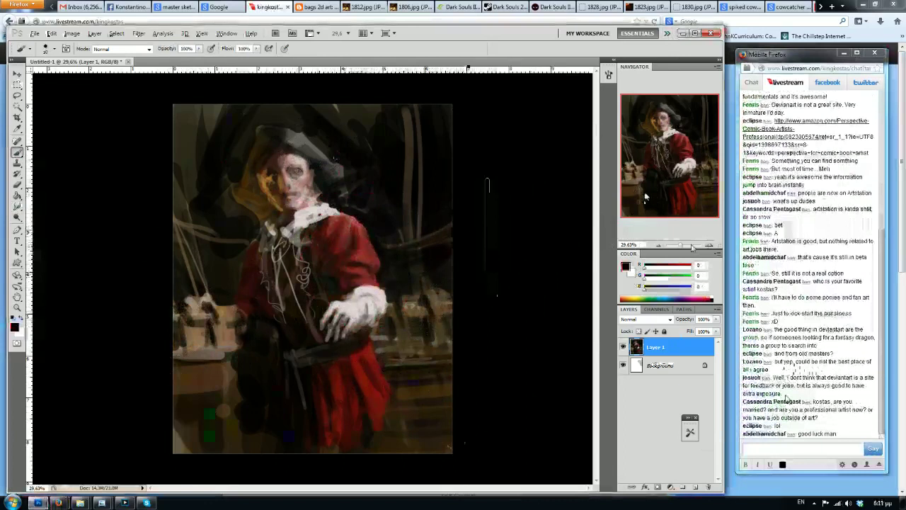
{"action": "key", "text": "]"}
{"action": "mouse_move", "coordinate": [299, 170]}
{"action": "left_mouse_down"}
{"action": "mouse_move", "coordinate": [285, 183]}
{"action": "mouse_move", "coordinate": [301, 192]}
{"action": "mouse_move", "coordinate": [300, 207]}
{"action": "mouse_move", "coordinate": [302, 200]}
{"action": "left_mouse_up"}
{"action": "key", "text": "bracketright"}
{"action": "key", "text": "bracketright"}
{"action": "key", "text": "bracketright"}
{"action": "key", "text": "bracketright"}
{"action": "key", "text": "bracketright"}
{"action": "key", "text": "bracketright"}
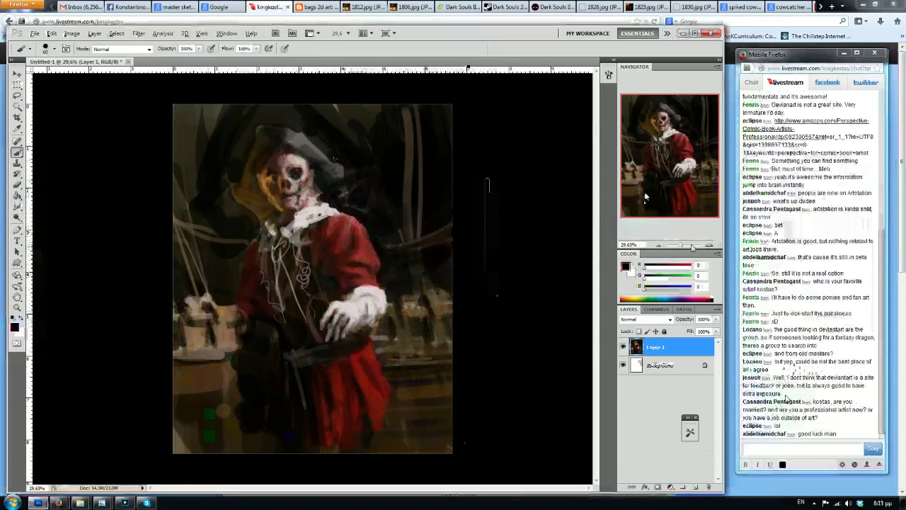
Pick a dark green and tint the skull's shadows and the white collar beneath the jaw
{"action": "left_click", "coordinate": [658, 296]}
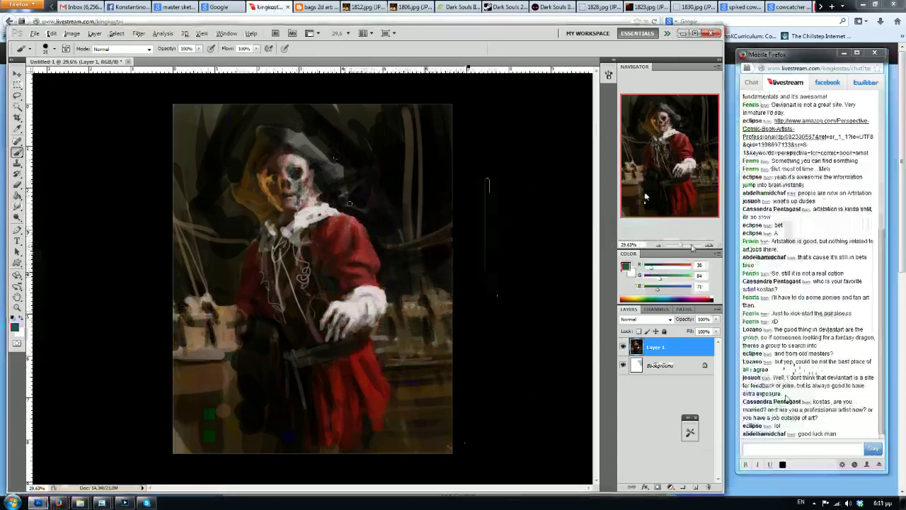
{"action": "key", "text": "["}
{"action": "key", "text": "]"}
{"action": "key", "text": "["}
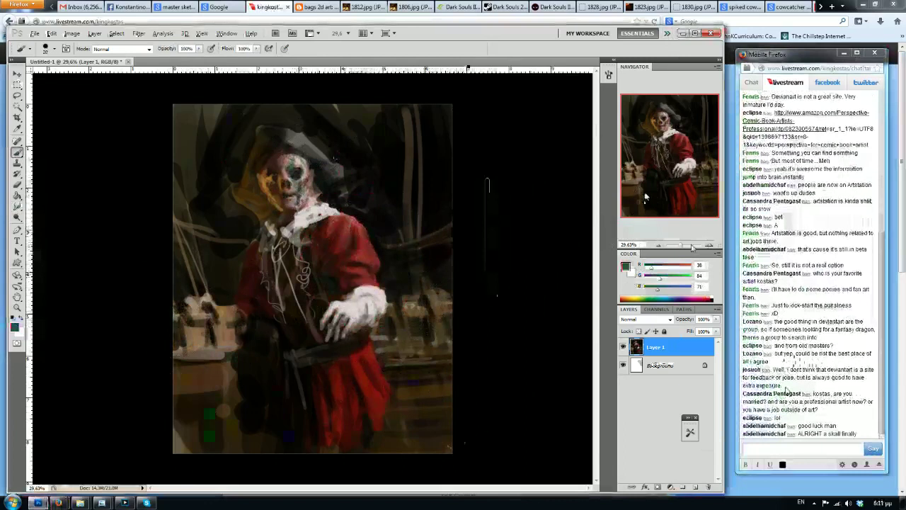
{"action": "mouse_move", "coordinate": [314, 210]}
{"action": "left_mouse_down"}
{"action": "mouse_move", "coordinate": [304, 223]}
{"action": "mouse_move", "coordinate": [322, 222]}
{"action": "mouse_move", "coordinate": [310, 199]}
{"action": "left_mouse_up"}
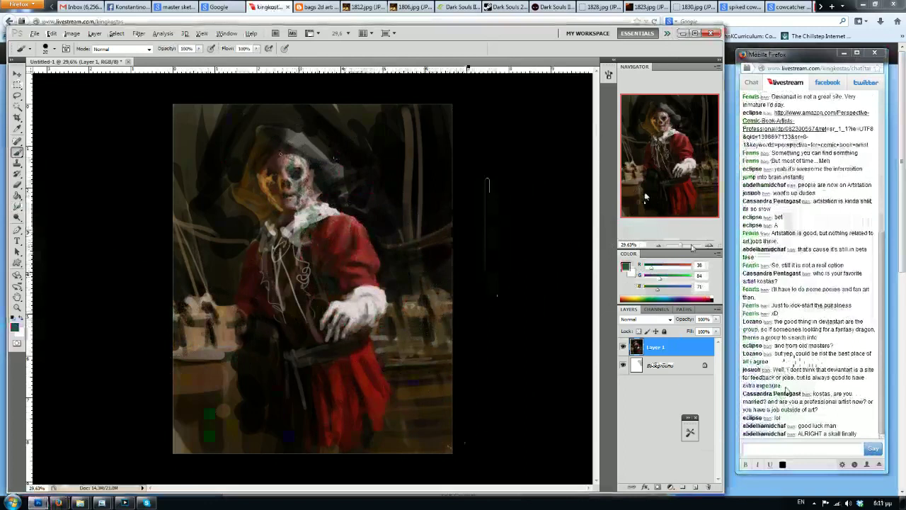
Tint the hat's crown and brim dark green with a larger brush
{"action": "key", "text": "bracketright"}
{"action": "key", "text": "bracketright"}
{"action": "key", "text": "bracketright"}
{"action": "key", "text": "bracketright"}
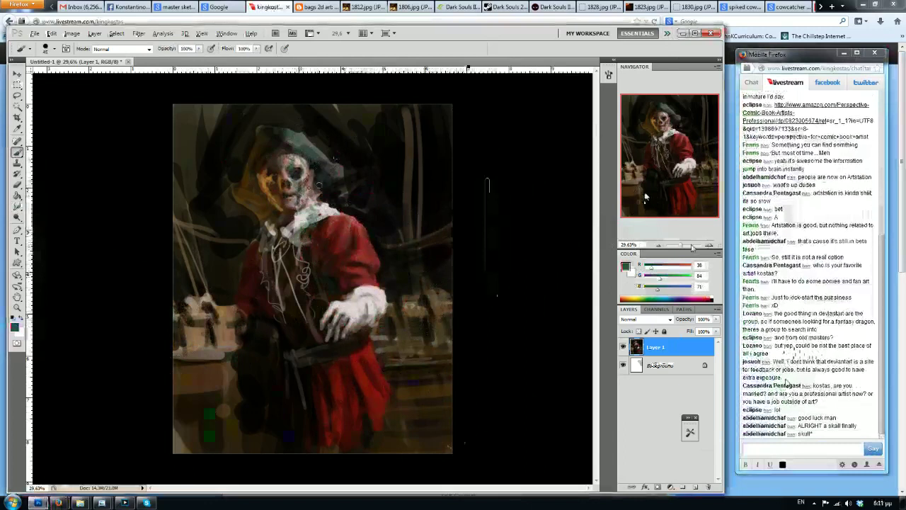
Trim the near sleeve's outer edge with black and widen the white glove's cuff with a sampled light tone
{"action": "key", "text": "d"}
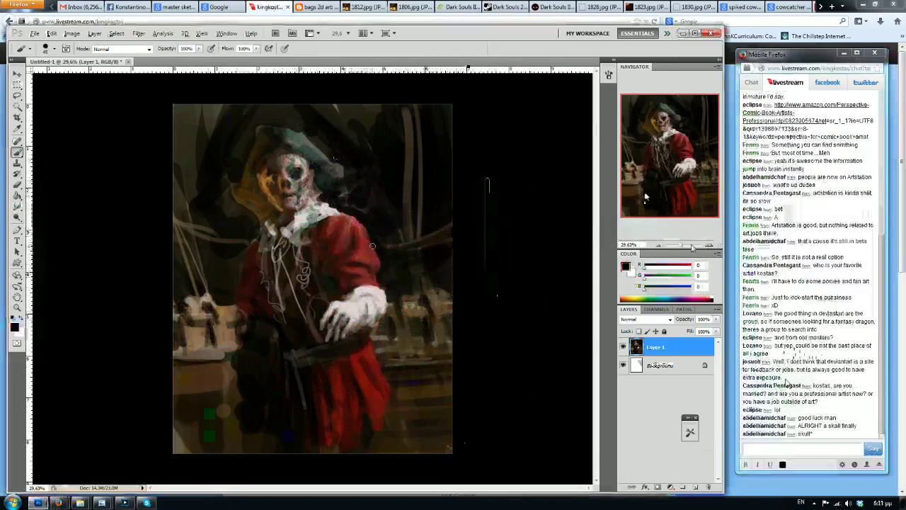
{"action": "left_click", "coordinate": [363, 287], "text": "alt"}
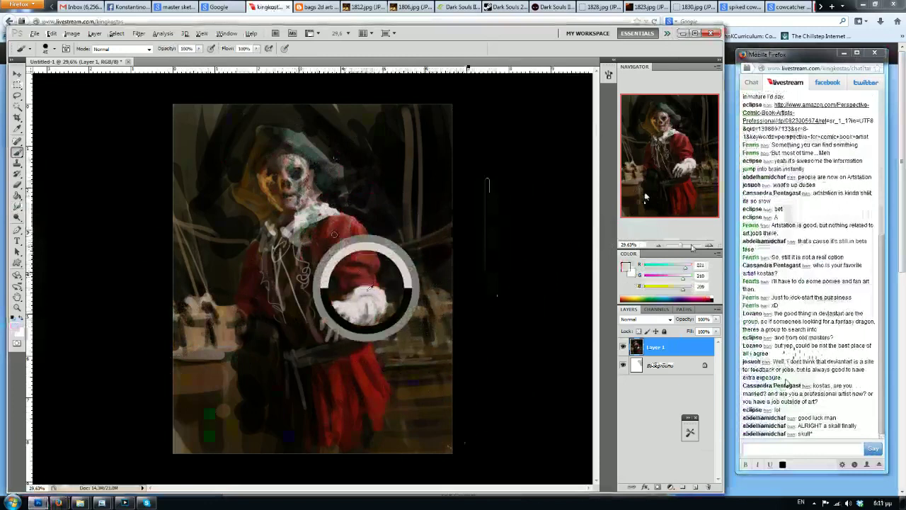
{"action": "left_click", "coordinate": [376, 290], "text": "alt"}
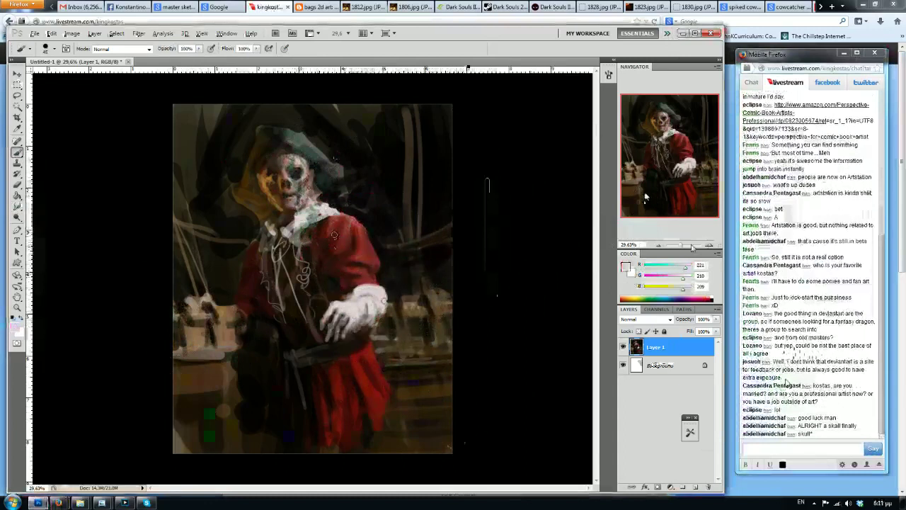
{"action": "mouse_move", "coordinate": [385, 301]}
{"action": "left_mouse_down"}
{"action": "mouse_move", "coordinate": [388, 292]}
{"action": "mouse_move", "coordinate": [388, 304]}
{"action": "left_mouse_up"}
{"action": "left_click", "coordinate": [396, 287], "text": "alt"}
{"action": "left_click", "coordinate": [382, 294], "text": "alt"}
Rework the dark background around the near arm and hat brim with sampled near-blacks, and touch up the red shoulder
{"action": "left_click", "coordinate": [396, 264], "text": "alt"}
{"action": "left_click", "coordinate": [375, 228], "text": "alt"}
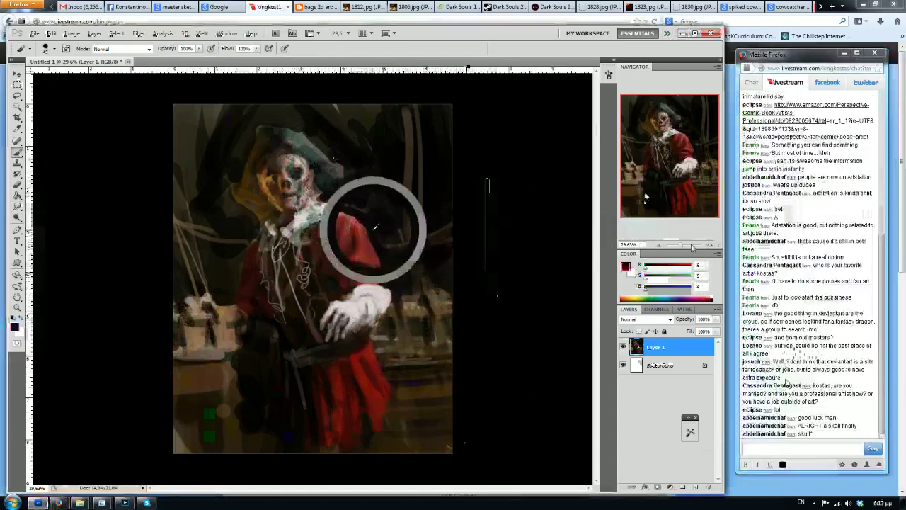
{"action": "left_click", "coordinate": [308, 258], "text": "alt"}
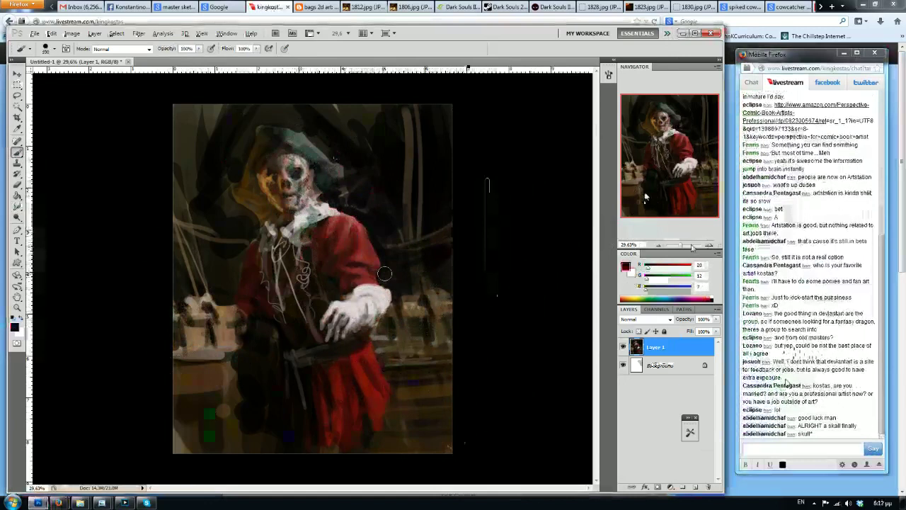
{"action": "left_click", "coordinate": [336, 193], "text": "alt"}
{"action": "left_click", "coordinate": [409, 181], "text": "alt"}
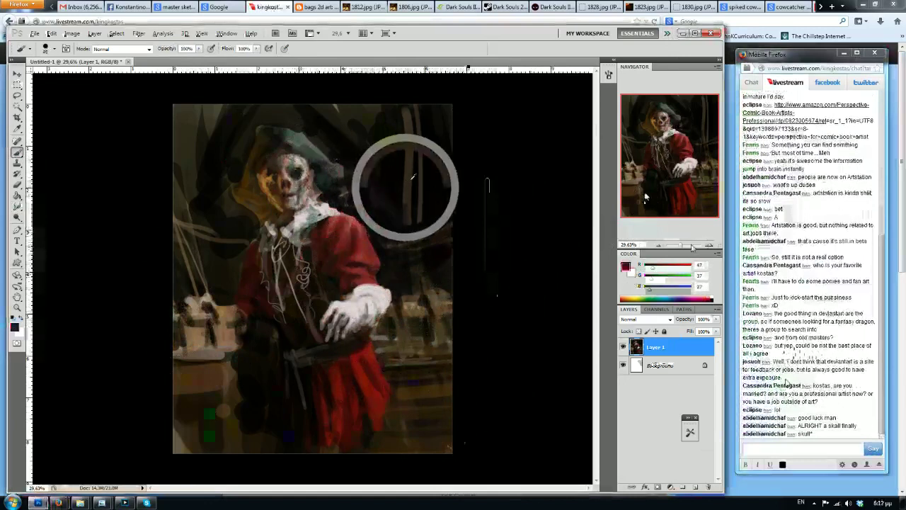
{"action": "left_click", "coordinate": [372, 186], "text": "alt"}
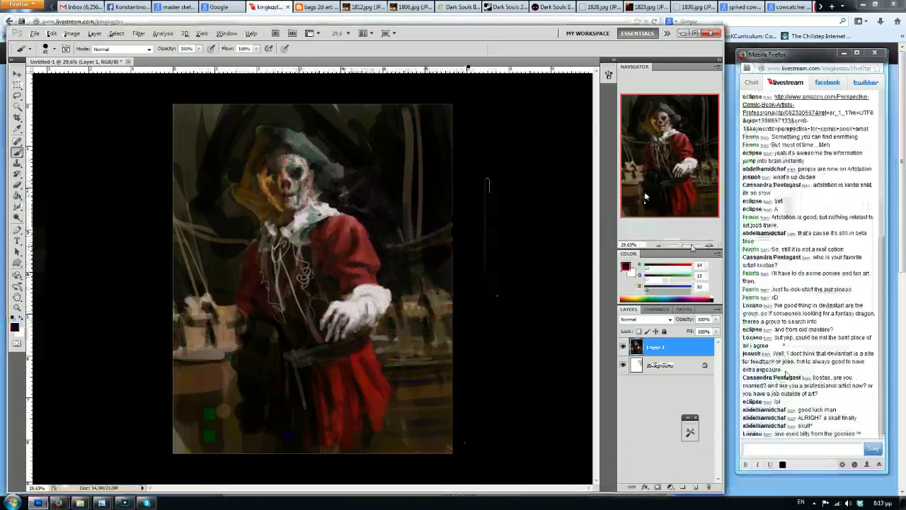
{"action": "left_click", "coordinate": [364, 240], "text": "alt"}
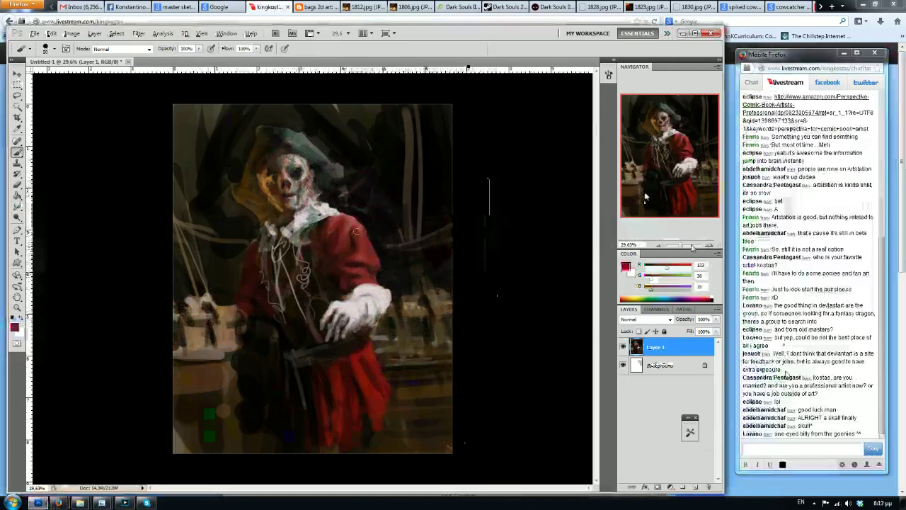
Refine the skull's eye sockets, shadowed cheek and nose with sampled near-black, ochre and dusty pink
{"action": "left_click", "coordinate": [299, 173], "text": "alt"}
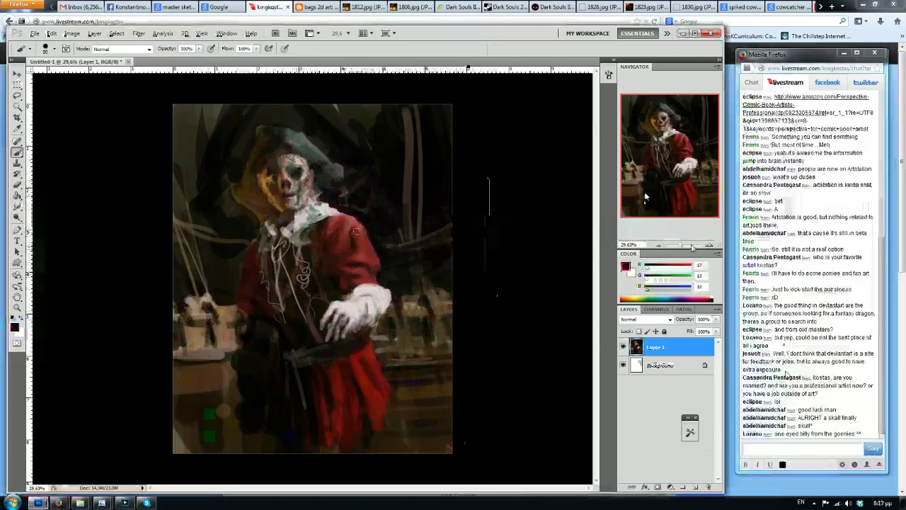
{"action": "left_click", "coordinate": [297, 172], "text": "alt"}
{"action": "left_click", "coordinate": [270, 176], "text": "alt"}
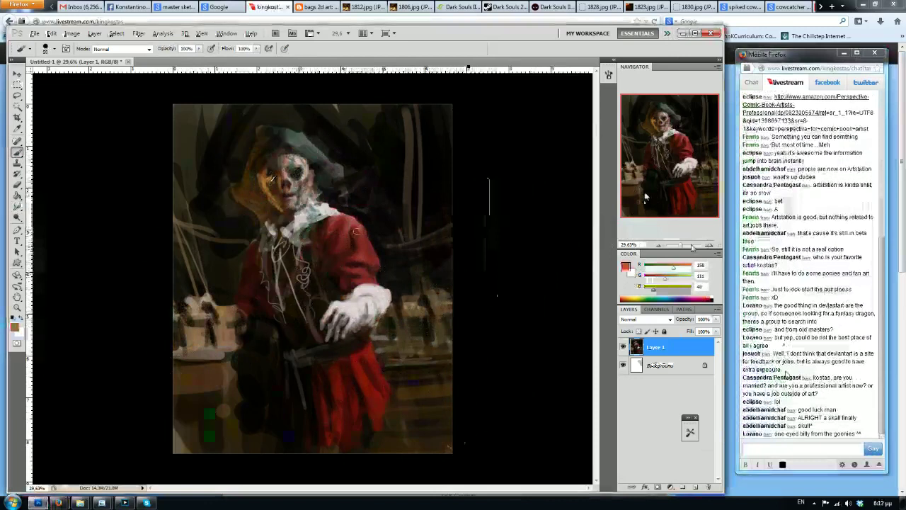
{"action": "left_click", "coordinate": [274, 166], "text": "alt"}
{"action": "left_click", "coordinate": [286, 175], "text": "alt"}
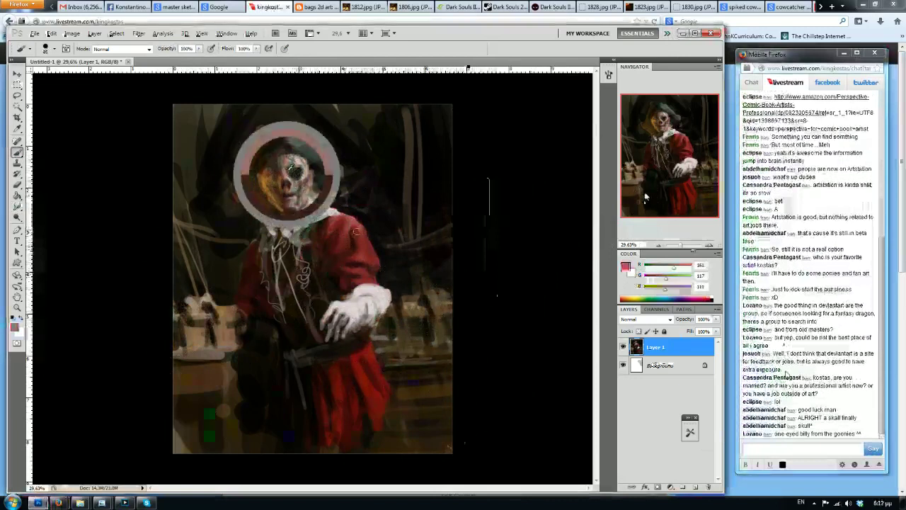
{"action": "mouse_move", "coordinate": [284, 186]}
{"action": "left_mouse_down"}
{"action": "mouse_move", "coordinate": [288, 194]}
{"action": "mouse_move", "coordinate": [284, 187]}
{"action": "left_mouse_up"}
Paint the skull's brow and near cheekbone with sampled pale pink tones
{"action": "key", "text": "bracketright"}
{"action": "key", "text": "bracketright"}
{"action": "key", "text": "bracketright"}
{"action": "left_click", "coordinate": [295, 164], "text": "alt"}
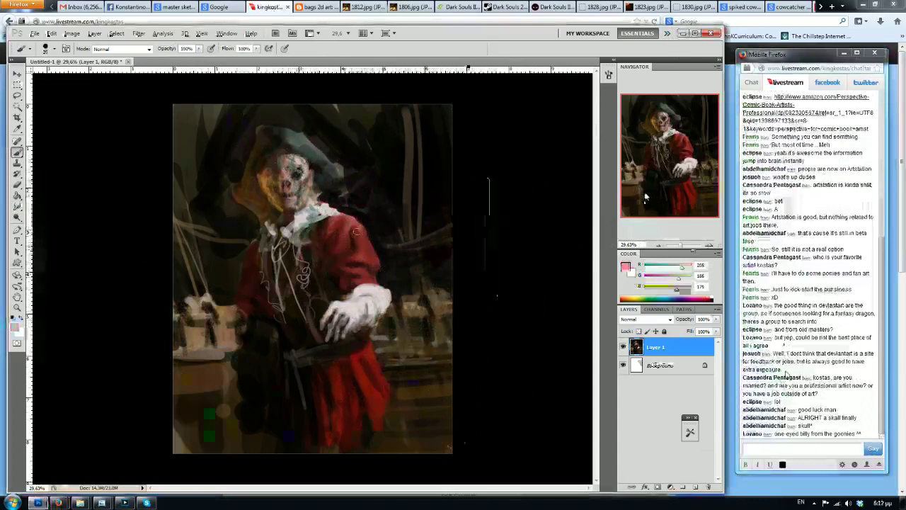
{"action": "left_click_drag", "start_coordinate": [304, 176], "coordinate": [310, 184]}
{"action": "left_click", "coordinate": [305, 180], "text": "alt"}
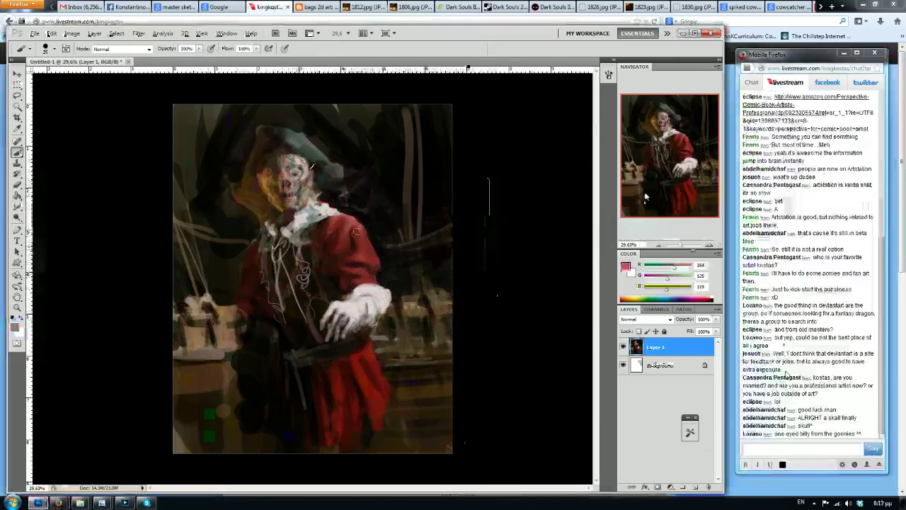
Soften the skull's near eye socket and nose bridge with sampled muted pink and light tones
{"action": "left_click", "coordinate": [313, 166], "text": "alt"}
{"action": "key", "text": "bracketright"}
{"action": "key", "text": "bracketright"}
{"action": "mouse_move", "coordinate": [292, 171]}
{"action": "left_mouse_down"}
{"action": "mouse_move", "coordinate": [295, 184]}
{"action": "mouse_move", "coordinate": [288, 169]}
{"action": "left_mouse_up"}
{"action": "key", "text": "bracketright"}
{"action": "left_click", "coordinate": [297, 170], "text": "alt"}
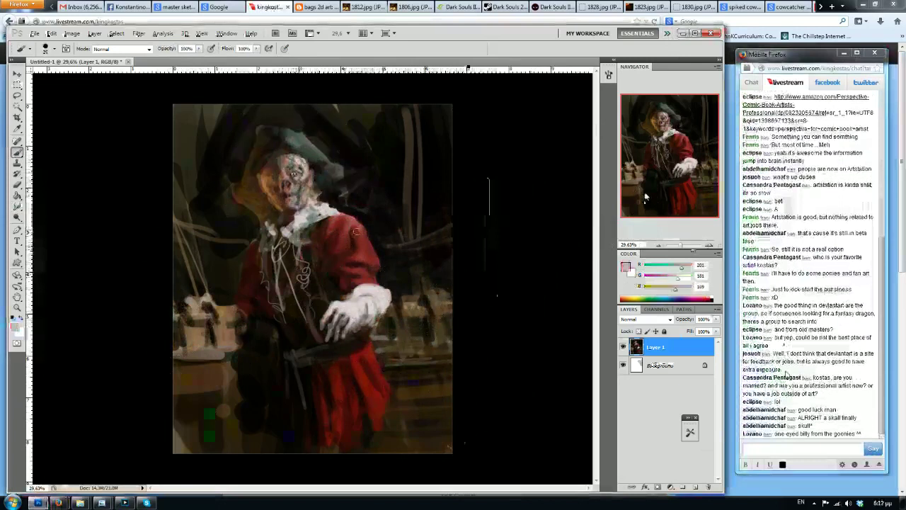
Deepen the skull's near eye socket and dark facial contours with sampled near-black
{"action": "left_click", "coordinate": [361, 183], "text": "alt"}
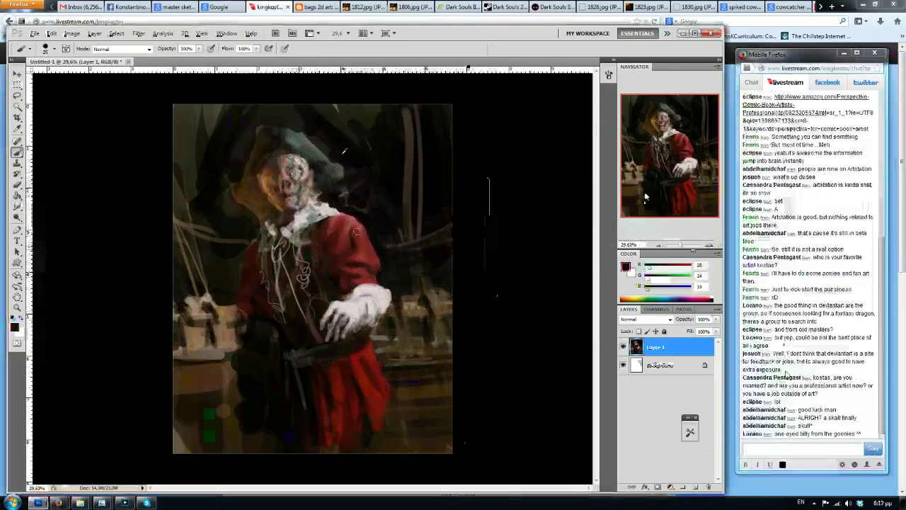
{"action": "key", "text": "bracketleft"}
{"action": "key", "text": "bracketleft"}
{"action": "key", "text": "bracketleft"}
{"action": "key", "text": "bracketleft"}
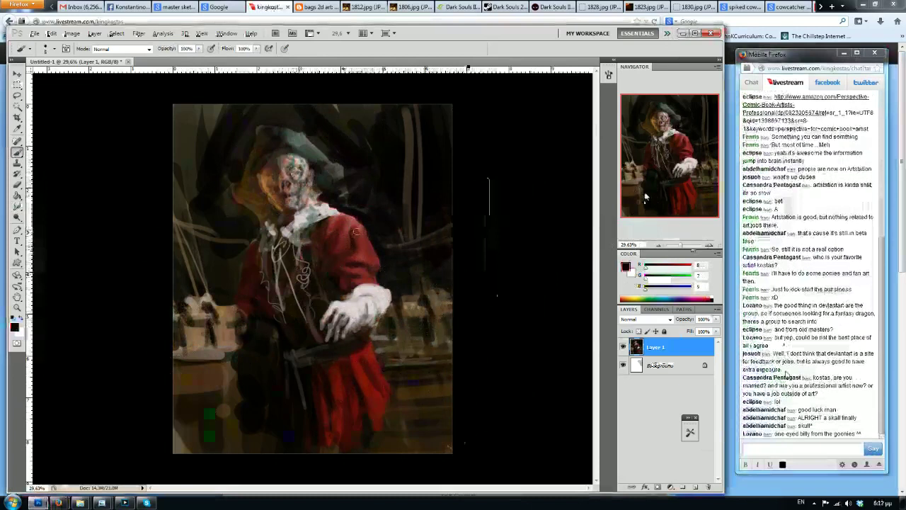
{"action": "key", "text": "bracketright"}
{"action": "key", "text": "bracketright"}
{"action": "key", "text": "bracketright"}
Add small white and grey highlights to the skull's near side and the hat
{"action": "key", "text": "x"}
{"action": "key", "text": "bracketleft"}
{"action": "key", "text": "bracketleft"}
{"action": "key", "text": "bracketleft"}
{"action": "key", "text": "bracketleft"}
{"action": "key", "text": "bracketleft"}
{"action": "key", "text": "bracketleft"}
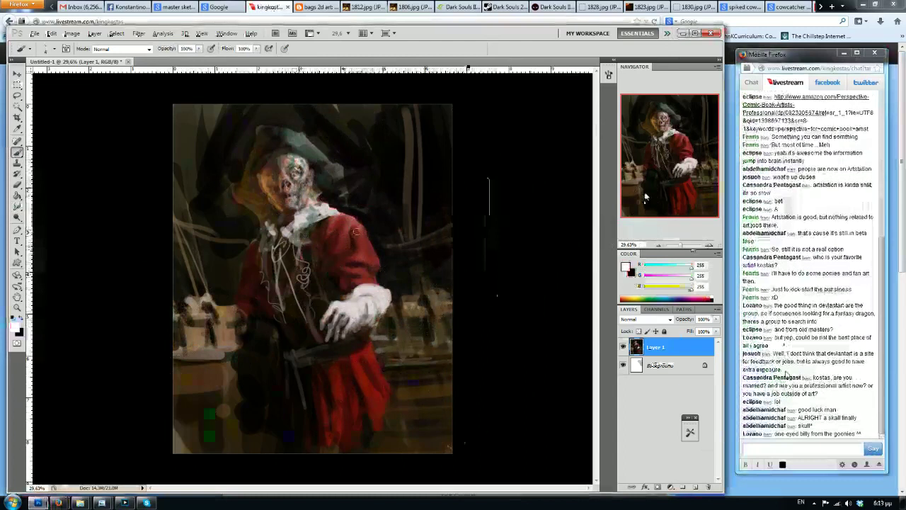
{"action": "key", "text": "bracketright"}
{"action": "key", "text": "bracketright"}
{"action": "mouse_move", "coordinate": [290, 140]}
{"action": "left_mouse_down"}
{"action": "mouse_move", "coordinate": [303, 148]}
{"action": "mouse_move", "coordinate": [299, 135]}
{"action": "left_mouse_up"}
{"action": "left_click", "coordinate": [293, 191], "text": "alt"}
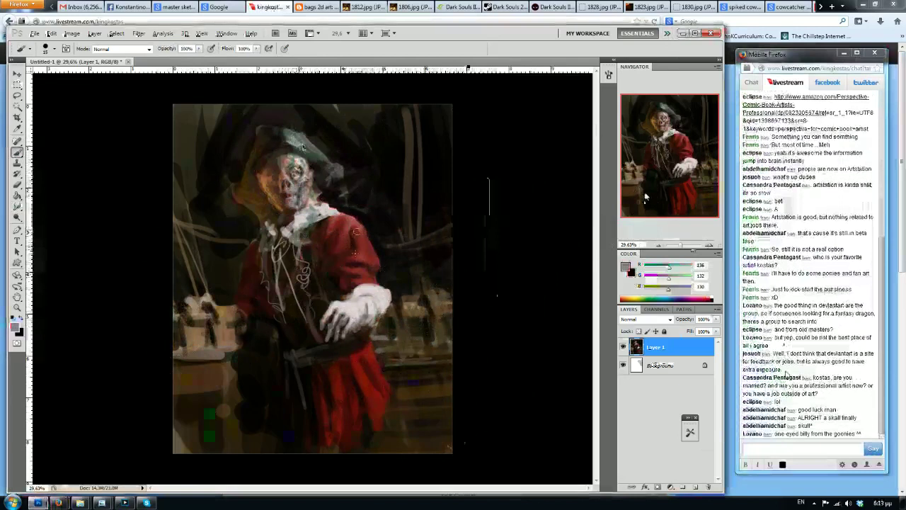
Brighten the near red sleeve and the collar with sampled red and pale pink-grey tones
{"action": "left_click", "coordinate": [350, 215], "text": "alt"}
{"action": "left_click", "coordinate": [326, 212], "text": "alt"}
{"action": "key", "text": "bracketleft"}
{"action": "key", "text": "bracketleft"}
{"action": "key", "text": "bracketleft"}
{"action": "key", "text": "bracketleft"}
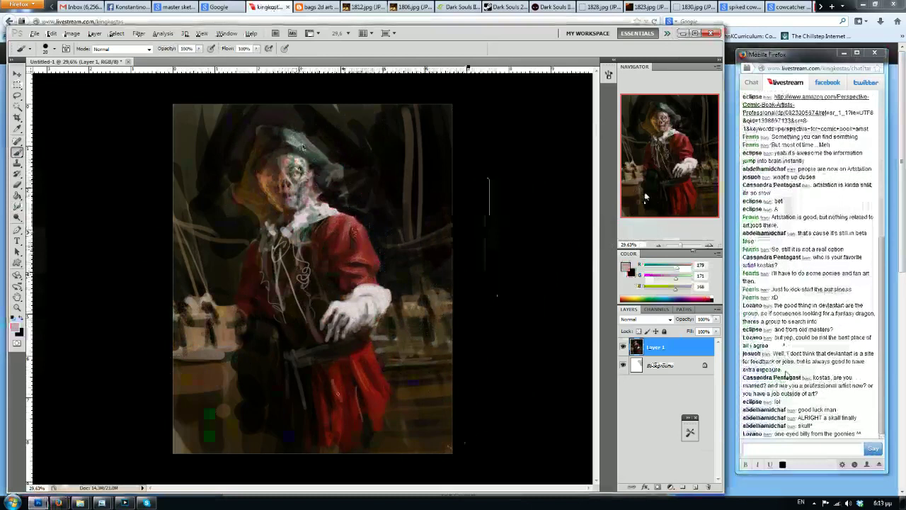
Refine the folds of the red trousers with sampled mid and dark reds
{"action": "left_click", "coordinate": [337, 392], "text": "alt"}
{"action": "left_click", "coordinate": [373, 396], "text": "alt"}
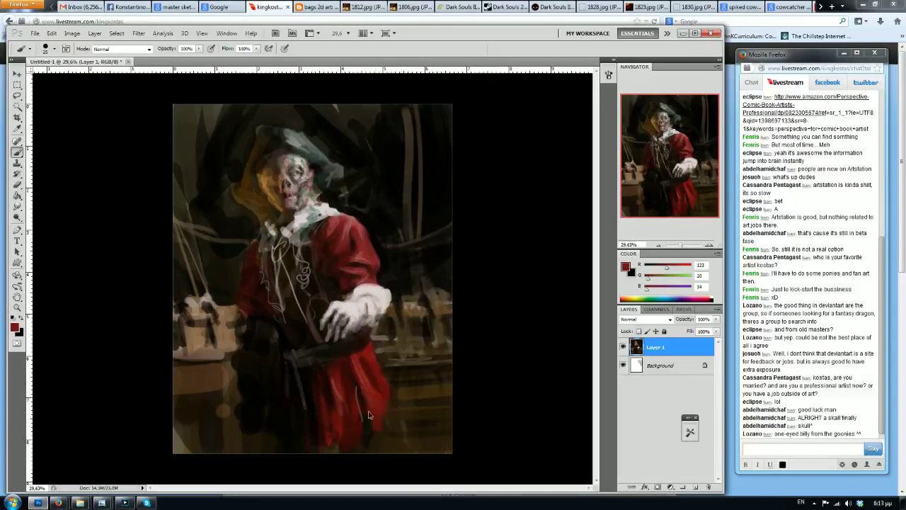
{"action": "left_click", "coordinate": [360, 394], "text": "alt"}
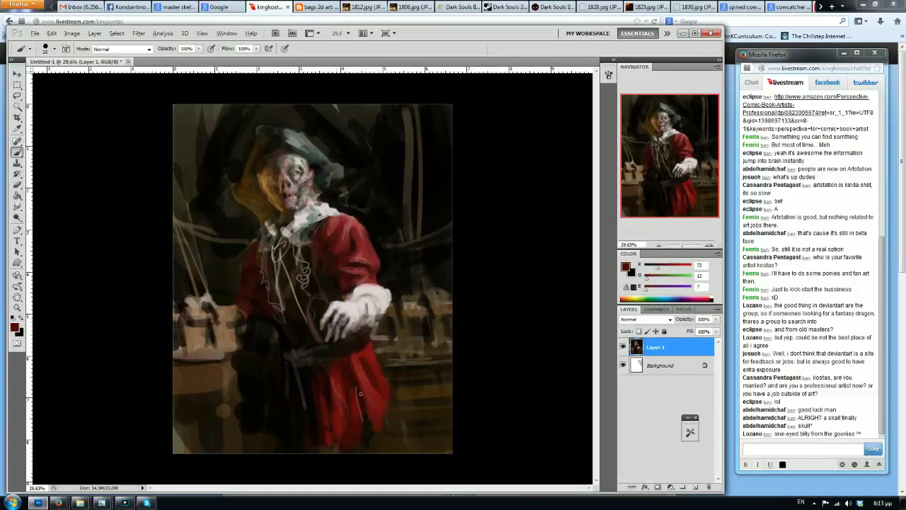
Flip the canvas horizontally and rework the dark background beside the hat's shadowed brim with sampled tones
{"action": "key", "text": "ctrl+shift+h"}
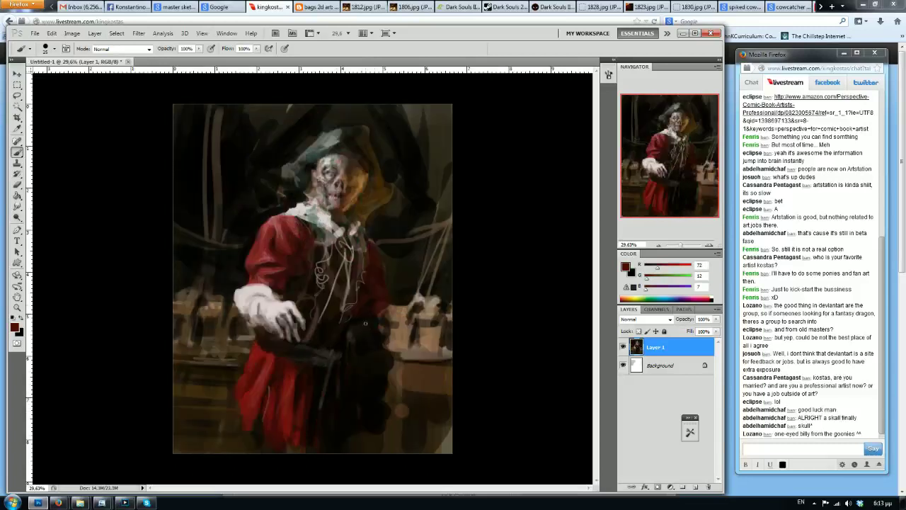
{"action": "left_click", "coordinate": [381, 201], "text": "alt"}
{"action": "left_click", "coordinate": [402, 170], "text": "alt"}
{"action": "left_click_drag", "start_coordinate": [396, 205], "coordinate": [361, 221]}
{"action": "key", "text": "bracketright"}
{"action": "key", "text": "bracketright"}
{"action": "key", "text": "bracketright"}
{"action": "key", "text": "bracketright"}
{"action": "key", "text": "bracketright"}
{"action": "key", "text": "bracketleft"}
{"action": "key", "text": "bracketleft"}
{"action": "key", "text": "bracketleft"}
Darken the lower background on both sides of the trousers with broad black strokes
{"action": "left_click", "coordinate": [483, 334], "text": "alt"}
{"action": "key", "text": "bracketleft"}
{"action": "left_click_drag", "start_coordinate": [417, 329], "coordinate": [438, 402]}
{"action": "mouse_move", "coordinate": [408, 368]}
{"action": "left_mouse_down"}
{"action": "mouse_move", "coordinate": [412, 399]}
{"action": "mouse_move", "coordinate": [410, 389]}
{"action": "mouse_move", "coordinate": [431, 424]}
{"action": "left_mouse_up"}
{"action": "left_click_drag", "start_coordinate": [402, 408], "coordinate": [405, 445]}
{"action": "key", "text": "bracketleft"}
{"action": "key", "text": "bracketleft"}
{"action": "key", "text": "bracketright"}
{"action": "mouse_move", "coordinate": [225, 392]}
{"action": "left_mouse_down"}
{"action": "mouse_move", "coordinate": [177, 389]}
{"action": "mouse_move", "coordinate": [195, 396]}
{"action": "left_mouse_up"}
{"action": "mouse_move", "coordinate": [222, 410]}
{"action": "left_mouse_down"}
{"action": "mouse_move", "coordinate": [179, 412]}
{"action": "mouse_move", "coordinate": [233, 417]}
{"action": "mouse_move", "coordinate": [185, 433]}
{"action": "left_mouse_up"}
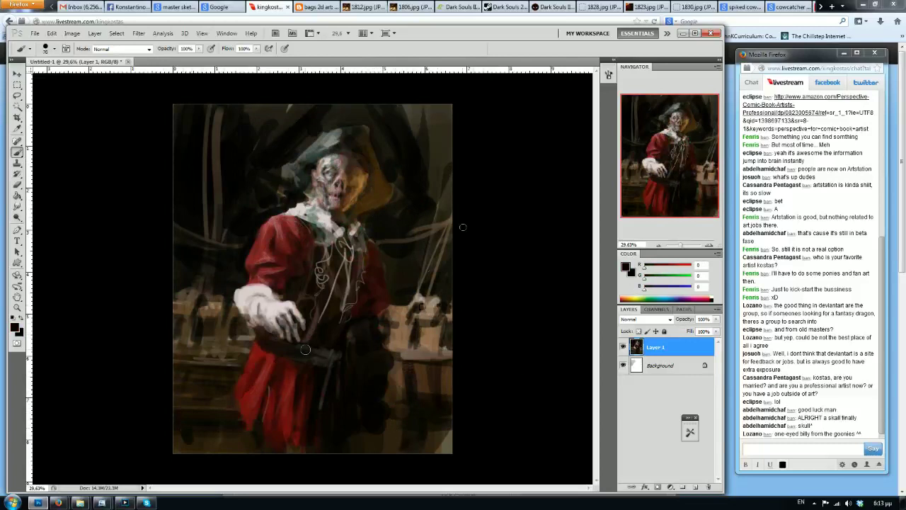
Touch up the background behind the glove and the white cuff with tones sampled from each area
{"action": "left_click", "coordinate": [226, 370], "text": "alt"}
{"action": "left_click", "coordinate": [212, 309], "text": "alt"}
{"action": "left_click", "coordinate": [248, 296], "text": "alt"}
{"action": "key", "text": "bracketleft"}
{"action": "key", "text": "bracketleft"}
{"action": "key", "text": "bracketleft"}
{"action": "left_click", "coordinate": [247, 292], "text": "alt"}
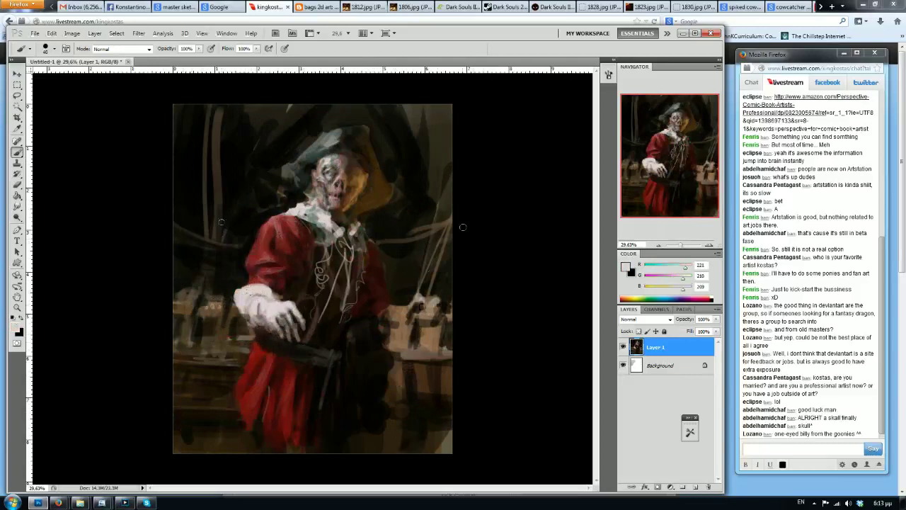
Cover the light lower corner of the background beyond the shadowed leg with sampled black
{"action": "left_click", "coordinate": [422, 340], "text": "alt"}
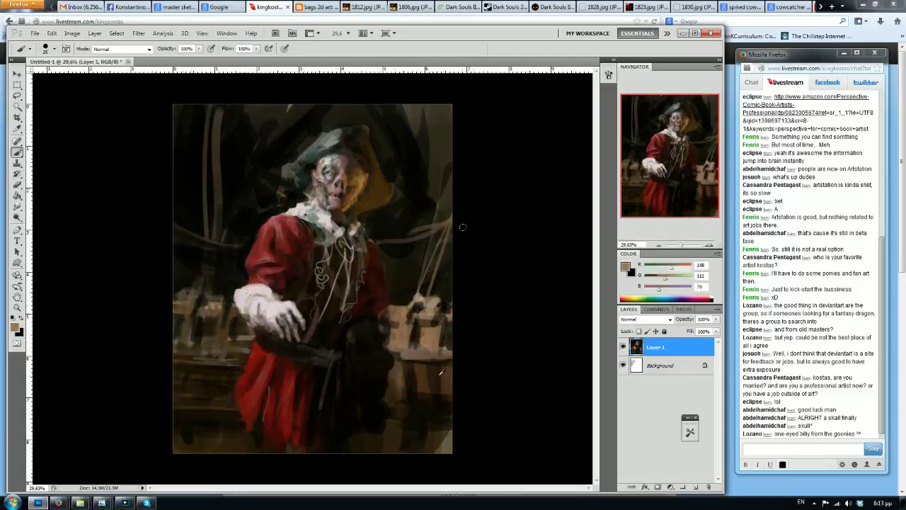
{"action": "left_click", "coordinate": [472, 387], "text": "alt"}
{"action": "mouse_move", "coordinate": [450, 418]}
{"action": "left_mouse_down"}
{"action": "mouse_move", "coordinate": [433, 452]}
{"action": "mouse_move", "coordinate": [446, 453]}
{"action": "left_mouse_up"}
{"action": "left_click_drag", "start_coordinate": [390, 423], "coordinate": [382, 451]}
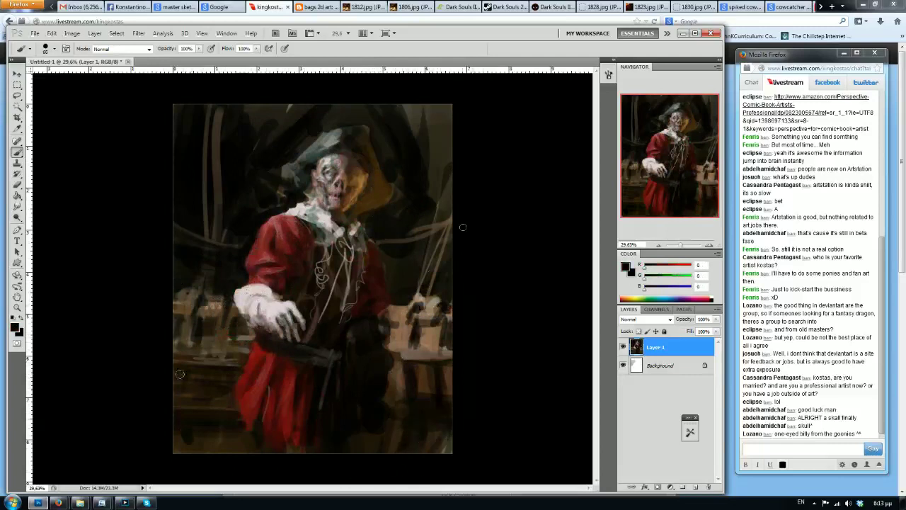
Reshape the tan structures and beam behind the figure's shadowed side with sampled black and dark brown
{"action": "left_click", "coordinate": [492, 333], "text": "alt"}
{"action": "mouse_move", "coordinate": [421, 338]}
{"action": "left_mouse_down"}
{"action": "mouse_move", "coordinate": [443, 345]}
{"action": "mouse_move", "coordinate": [445, 331]}
{"action": "mouse_move", "coordinate": [426, 323]}
{"action": "mouse_move", "coordinate": [439, 307]}
{"action": "mouse_move", "coordinate": [417, 310]}
{"action": "left_mouse_up"}
{"action": "key", "text": "bracketleft"}
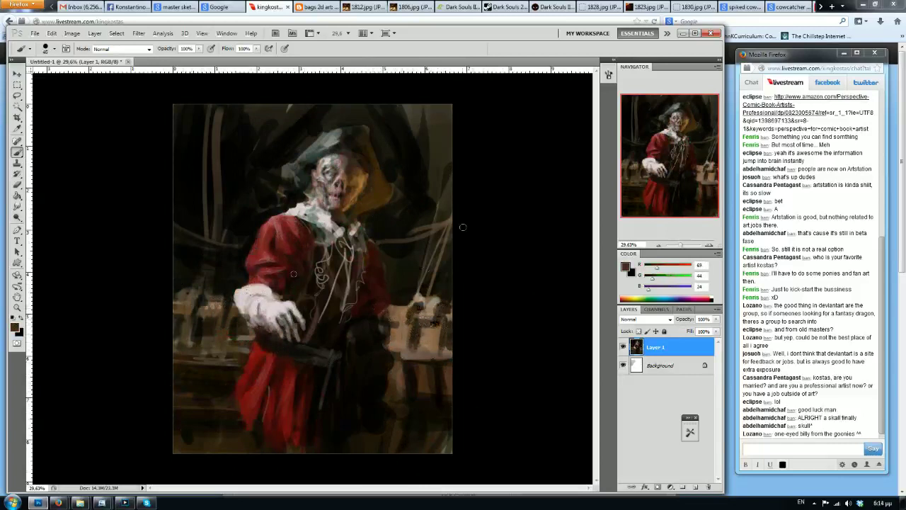
{"action": "left_click", "coordinate": [445, 368], "text": "alt"}
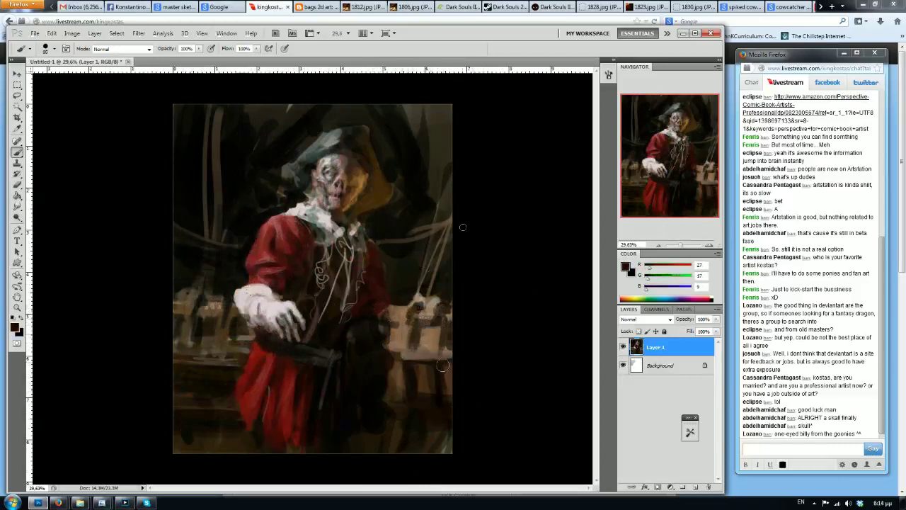
{"action": "left_click", "coordinate": [476, 359], "text": "alt"}
{"action": "mouse_move", "coordinate": [395, 358]}
{"action": "left_mouse_down"}
{"action": "mouse_move", "coordinate": [439, 365]}
{"action": "mouse_move", "coordinate": [420, 346]}
{"action": "left_mouse_up"}
{"action": "key", "text": "bracketleft"}
{"action": "key", "text": "bracketleft"}
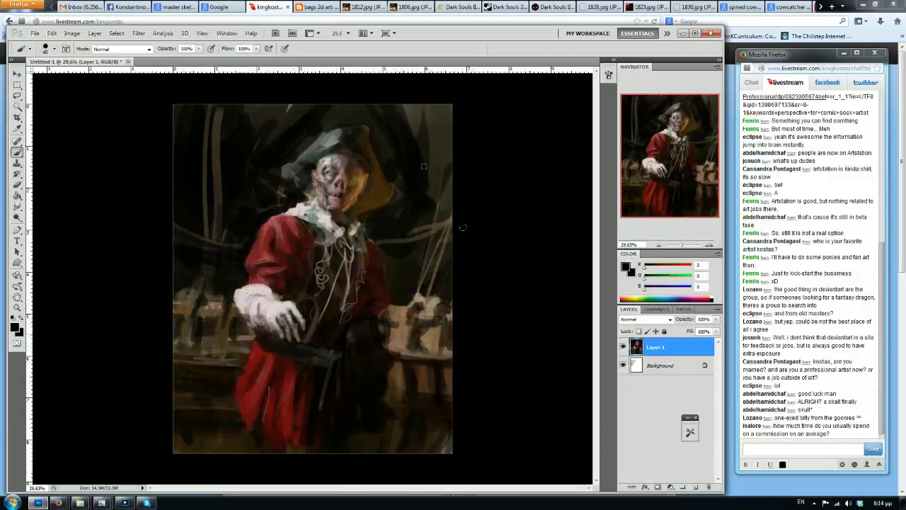
Refine the skull's shadowed eye socket and cheek with tones sampled from the face
{"action": "left_click", "coordinate": [365, 177], "text": "alt"}
{"action": "left_click", "coordinate": [356, 163], "text": "alt"}
{"action": "left_click_drag", "start_coordinate": [356, 164], "coordinate": [357, 164]}
{"action": "left_click", "coordinate": [356, 167], "text": "alt"}
{"action": "left_click", "coordinate": [349, 170], "text": "alt"}
{"action": "left_click", "coordinate": [356, 172], "text": "alt"}
{"action": "left_click", "coordinate": [354, 188], "text": "alt"}
{"action": "left_click", "coordinate": [353, 177], "text": "alt"}
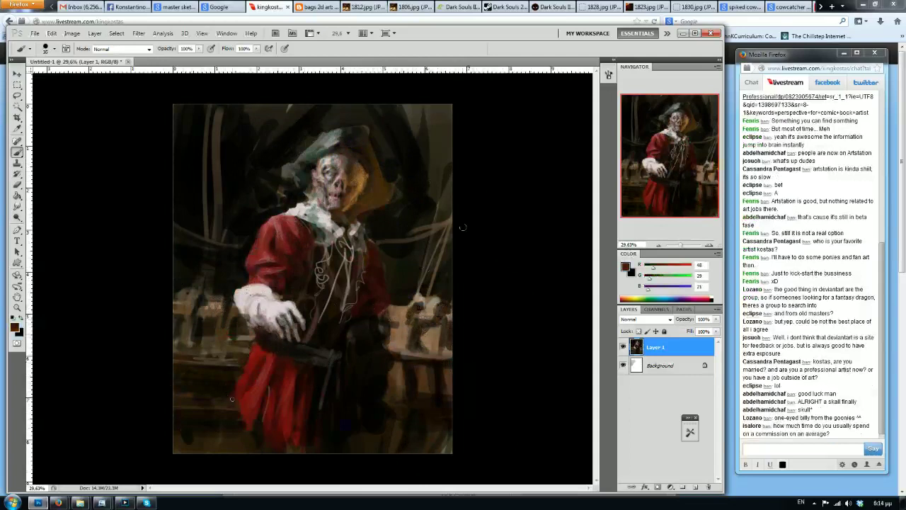
Model the near red shoulder and upper sleeve with sampled bright and dark reds
{"action": "left_click", "coordinate": [281, 238], "text": "alt"}
{"action": "left_click_drag", "start_coordinate": [281, 247], "coordinate": [277, 225]}
{"action": "left_click", "coordinate": [274, 221], "text": "alt"}
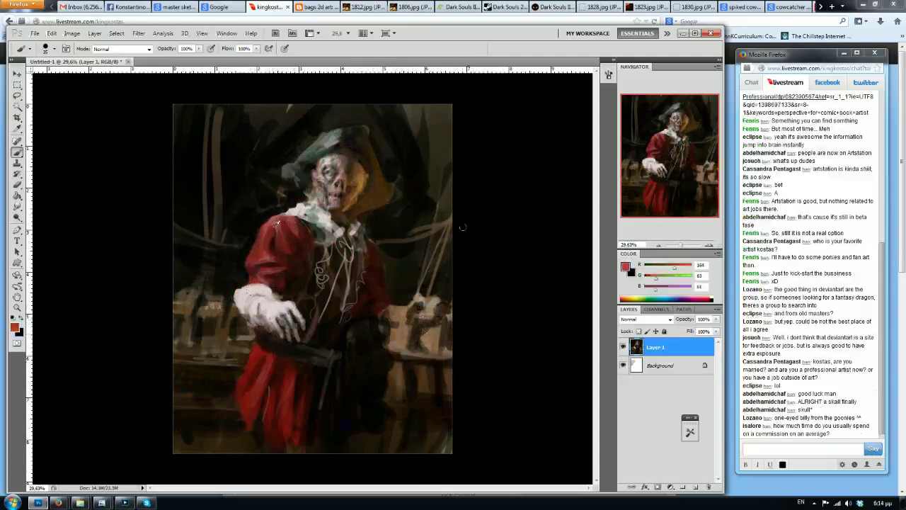
{"action": "left_click_drag", "start_coordinate": [271, 222], "coordinate": [264, 230]}
{"action": "left_click", "coordinate": [281, 247], "text": "alt"}
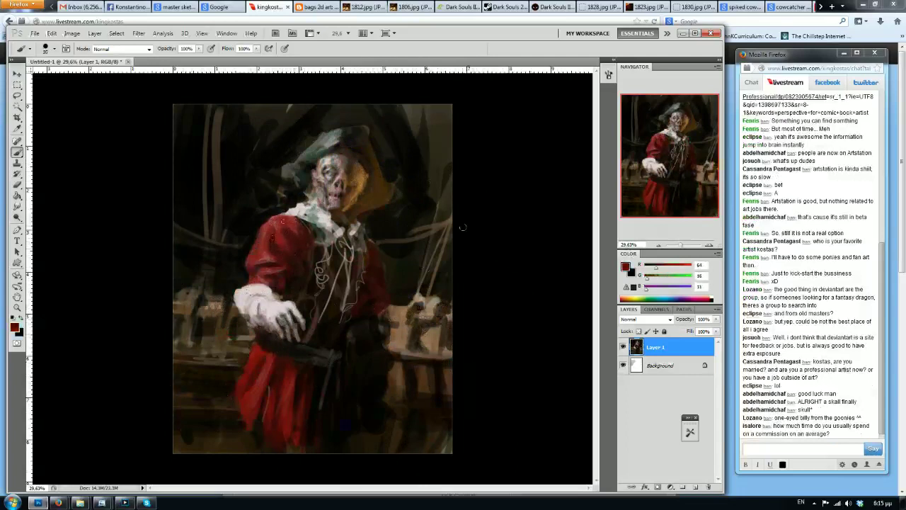
{"action": "left_click", "coordinate": [276, 226], "text": "alt"}
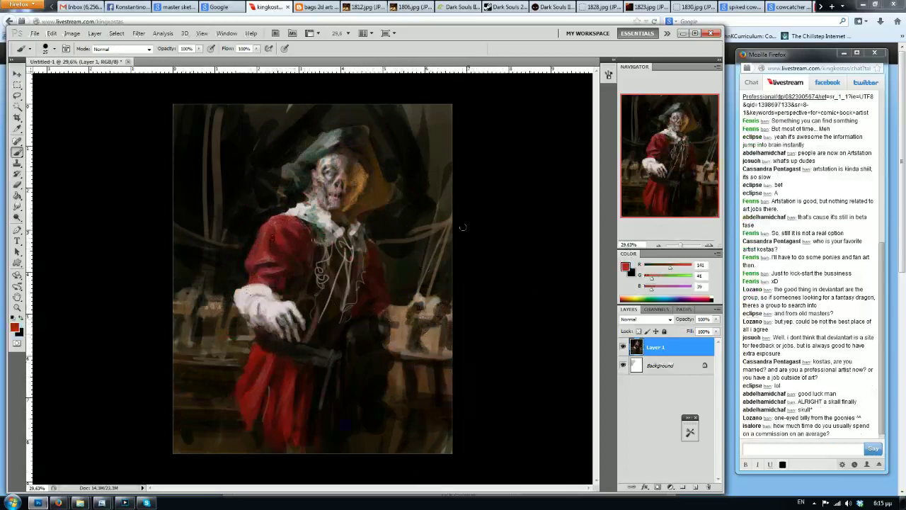
{"action": "left_click", "coordinate": [304, 240], "text": "alt"}
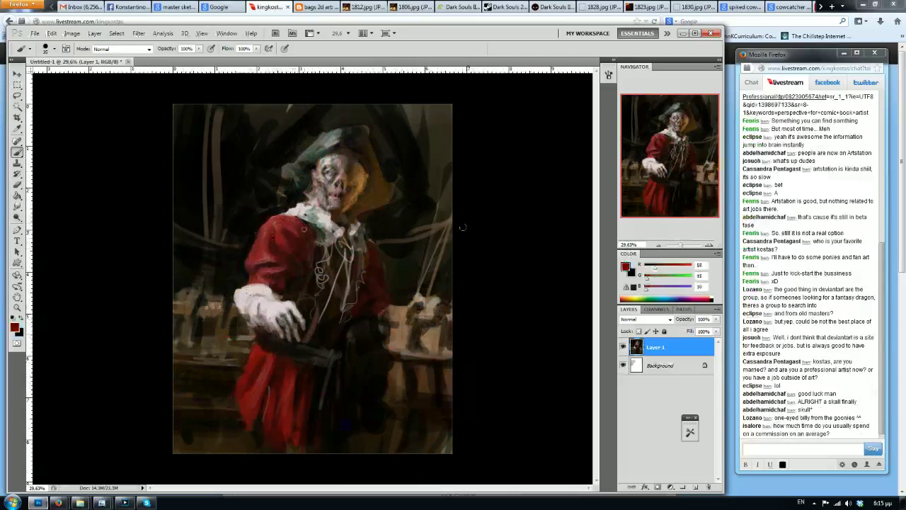
Rework the folds and outer edge of the near sleeve above the white cuff with sampled reds
{"action": "left_click", "coordinate": [300, 280], "text": "alt"}
{"action": "left_click", "coordinate": [279, 269], "text": "alt"}
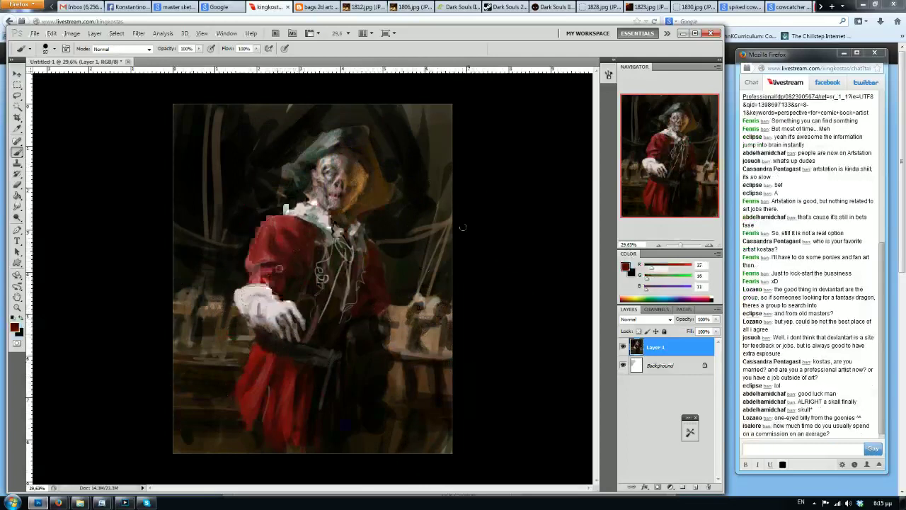
{"action": "left_click_drag", "start_coordinate": [268, 268], "coordinate": [255, 266]}
{"action": "left_click", "coordinate": [259, 253], "text": "alt"}
{"action": "left_click", "coordinate": [266, 264], "text": "alt"}
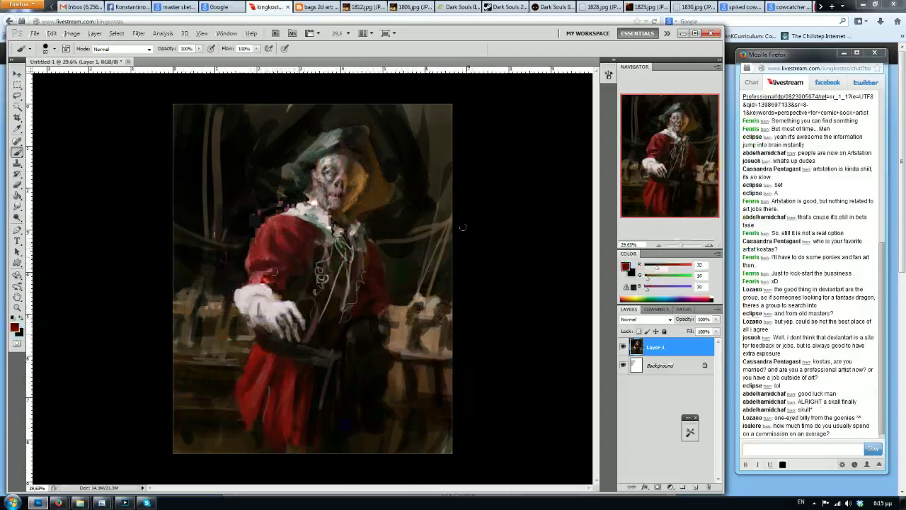
{"action": "left_click", "coordinate": [275, 288], "text": "alt"}
{"action": "left_click", "coordinate": [265, 243], "text": "alt"}
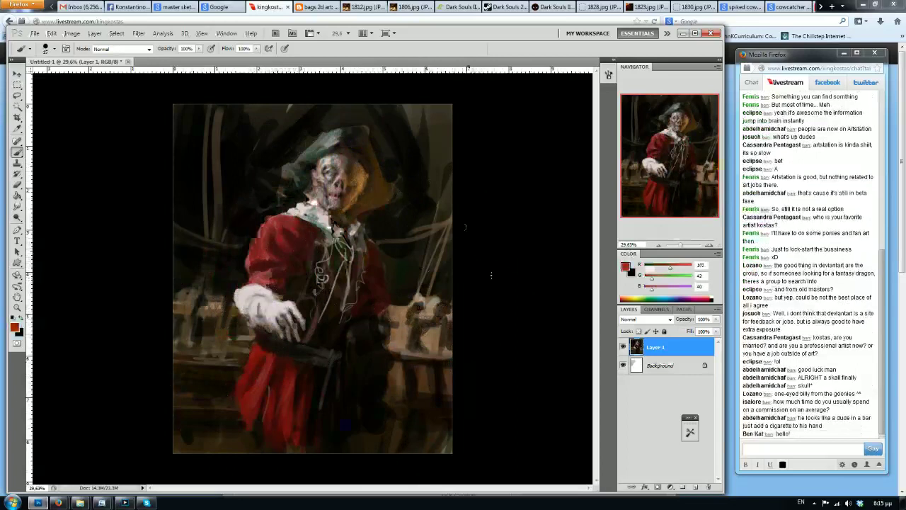
Paint a cigarette between the gloved fingers in sampled off-white and tint its finger end orange-brown
{"action": "left_click", "coordinate": [270, 304], "text": "alt"}
{"action": "left_click_drag", "start_coordinate": [301, 330], "coordinate": [319, 342]}
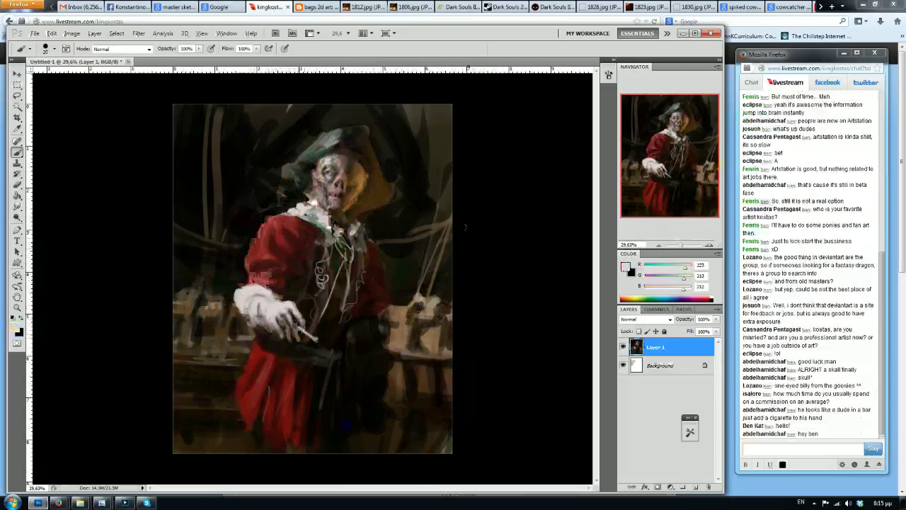
{"action": "left_click", "coordinate": [661, 287]}
{"action": "left_click", "coordinate": [671, 279]}
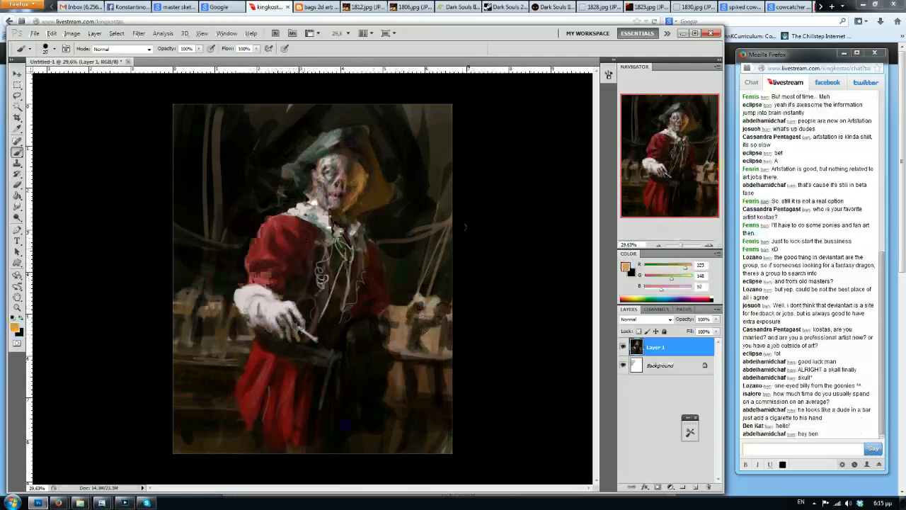
{"action": "left_click_drag", "start_coordinate": [299, 326], "coordinate": [305, 332]}
{"action": "left_click", "coordinate": [661, 277]}
{"action": "left_click", "coordinate": [671, 267]}
{"action": "left_click", "coordinate": [655, 287]}
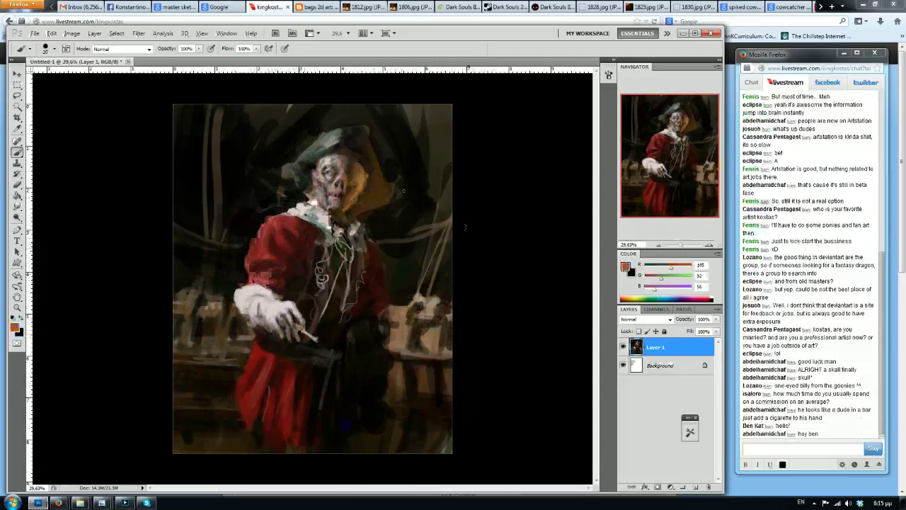
Reset the colours, mix a bright orange of RGB 255, 140, 0 and paint the cigarette's burning tip
{"action": "key", "text": "e"}
{"action": "key", "text": "d"}
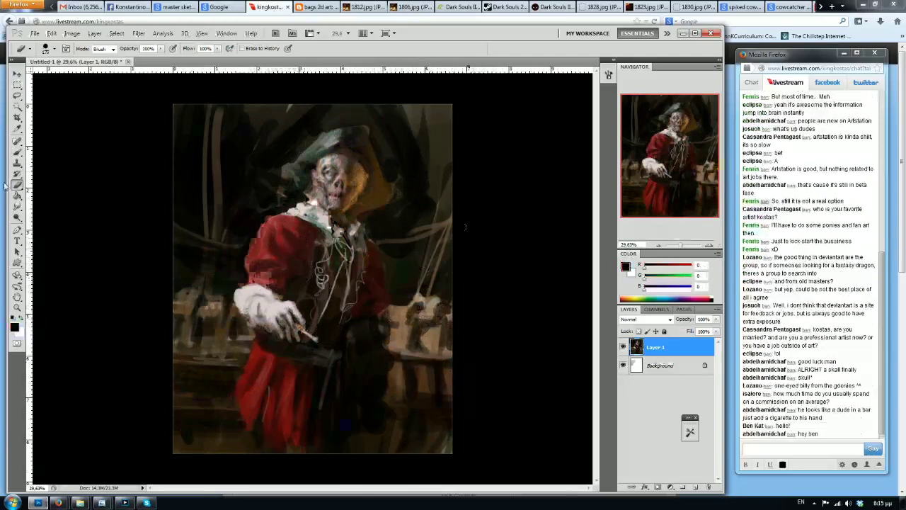
{"action": "left_click", "coordinate": [17, 219]}
{"action": "left_click", "coordinate": [18, 153]}
{"action": "left_click", "coordinate": [691, 266]}
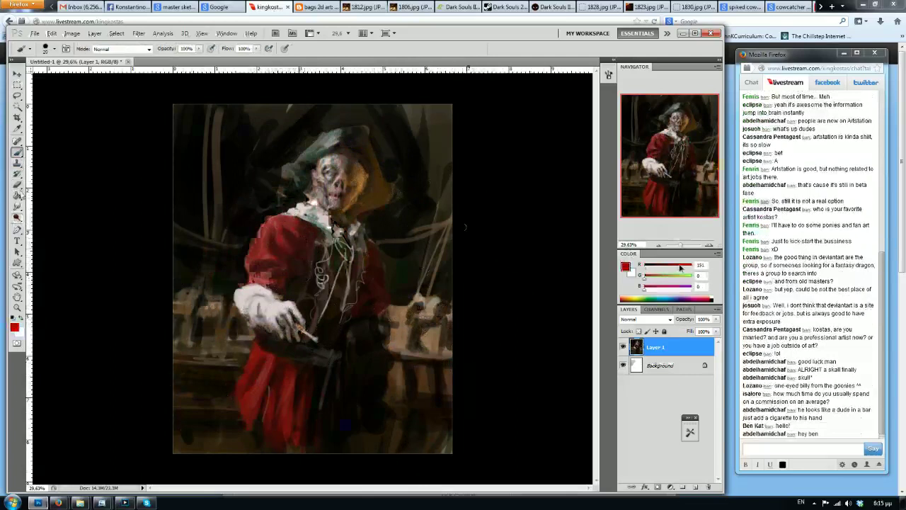
{"action": "left_click", "coordinate": [670, 277]}
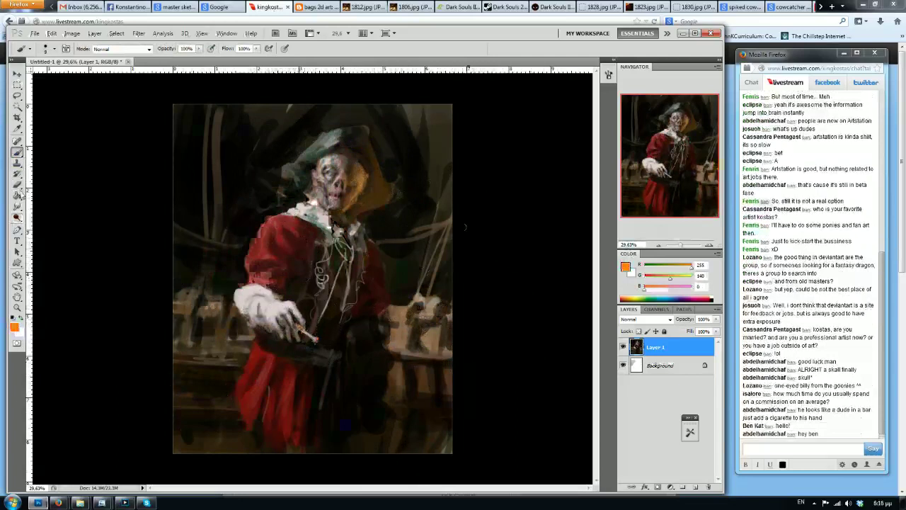
Make the cigarette's burning tip glow with an enlarged Dodge tool set to Highlights
{"action": "key", "text": "o"}
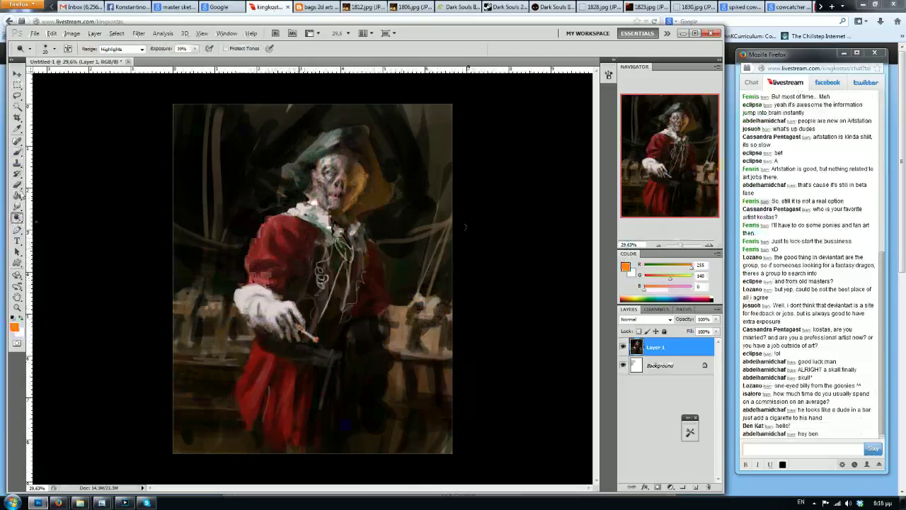
{"action": "key", "text": "bracketright"}
{"action": "key", "text": "bracketright"}
{"action": "key", "text": "bracketright"}
{"action": "key", "text": "bracketright"}
{"action": "key", "text": "bracketright"}
{"action": "key", "text": "bracketright"}
{"action": "left_click", "coordinate": [315, 338]}
Brush pale smoke from the cigarette across the shadowed arm into the background, using a large brush in sampled off-white
{"action": "left_click", "coordinate": [17, 151]}
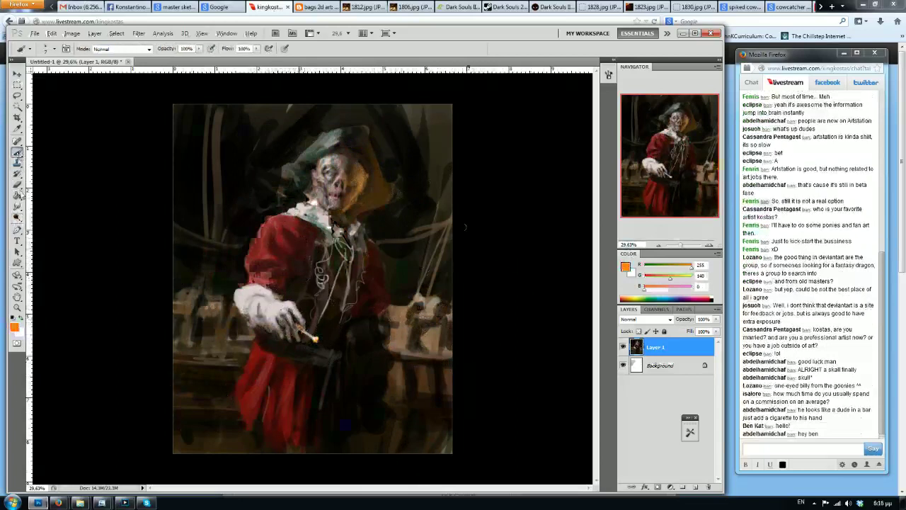
{"action": "key", "text": "bracketleft"}
{"action": "left_click", "coordinate": [286, 303], "text": "alt"}
{"action": "key", "text": "bracketright"}
{"action": "key", "text": "bracketright"}
{"action": "key", "text": "bracketright"}
{"action": "key", "text": "bracketright"}
{"action": "key", "text": "bracketright"}
{"action": "key", "text": "bracketright"}
{"action": "key", "text": "bracketright"}
{"action": "key", "text": "bracketright"}
{"action": "key", "text": "bracketright"}
{"action": "key", "text": "bracketright"}
{"action": "key", "text": "bracketright"}
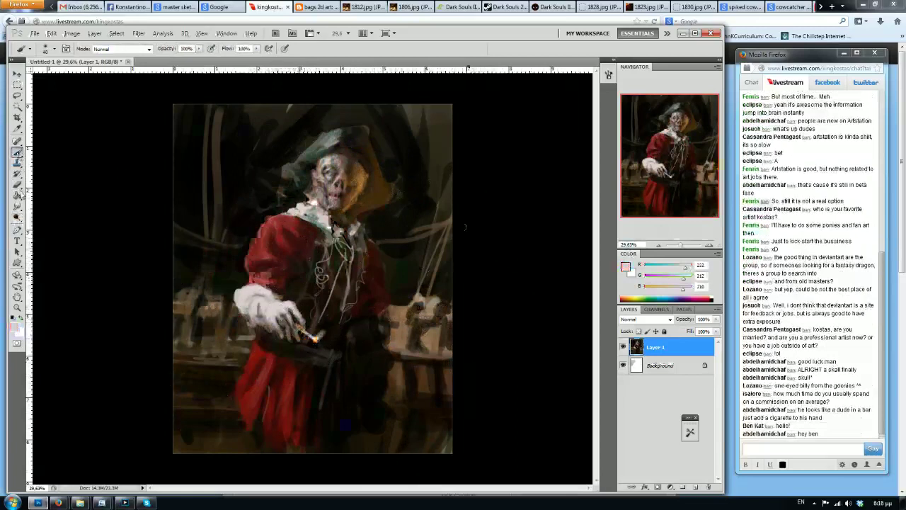
{"action": "mouse_move", "coordinate": [375, 285]}
{"action": "left_mouse_down"}
{"action": "mouse_move", "coordinate": [383, 267]}
{"action": "mouse_move", "coordinate": [331, 251]}
{"action": "left_mouse_up"}
{"action": "key", "text": "bracketright"}
{"action": "key", "text": "bracketright"}
{"action": "key", "text": "bracketright"}
{"action": "mouse_move", "coordinate": [383, 273]}
{"action": "left_mouse_down"}
{"action": "mouse_move", "coordinate": [429, 251]}
{"action": "mouse_move", "coordinate": [444, 219]}
{"action": "mouse_move", "coordinate": [416, 229]}
{"action": "mouse_move", "coordinate": [428, 225]}
{"action": "mouse_move", "coordinate": [406, 213]}
{"action": "mouse_move", "coordinate": [401, 240]}
{"action": "mouse_move", "coordinate": [427, 246]}
{"action": "mouse_move", "coordinate": [407, 227]}
{"action": "mouse_move", "coordinate": [446, 194]}
{"action": "mouse_move", "coordinate": [413, 208]}
{"action": "mouse_move", "coordinate": [437, 213]}
{"action": "mouse_move", "coordinate": [433, 237]}
{"action": "left_mouse_up"}
Blend and shape the smoke cloud beside the shadowed arm with sampled background tones
{"action": "left_click", "coordinate": [402, 214], "text": "alt"}
{"action": "key", "text": "bracketleft"}
{"action": "left_click", "coordinate": [420, 263], "text": "alt"}
{"action": "left_click", "coordinate": [442, 196], "text": "alt"}
{"action": "key", "text": "bracketleft"}
{"action": "key", "text": "bracketleft"}
{"action": "key", "text": "bracketleft"}
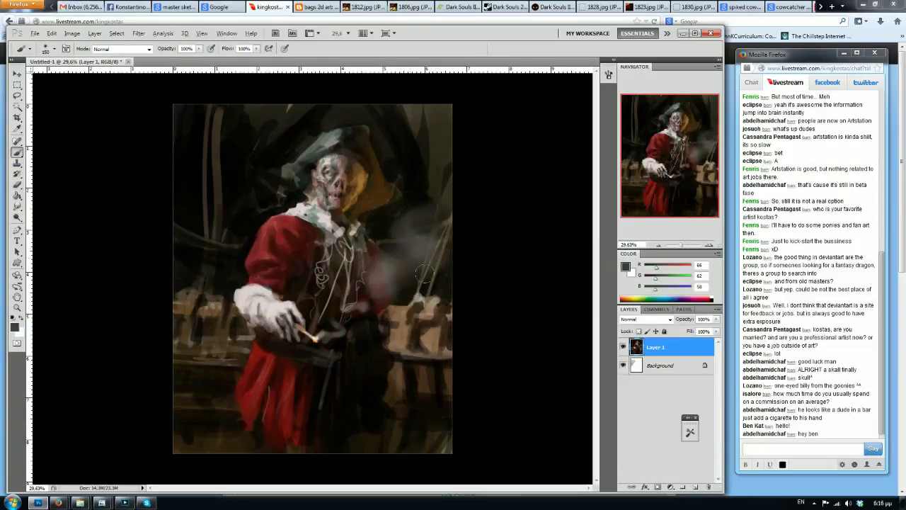
{"action": "key", "text": "bracketleft"}
{"action": "key", "text": "bracketleft"}
{"action": "key", "text": "bracketleft"}
{"action": "key", "text": "bracketleft"}
Paint and soften a thin wisp of smoke above the cigarette tip with sampled peach and brown tones
{"action": "left_click", "coordinate": [324, 330], "text": "alt"}
{"action": "key", "text": "bracketleft"}
{"action": "key", "text": "bracketleft"}
{"action": "key", "text": "bracketleft"}
{"action": "key", "text": "bracketleft"}
{"action": "key", "text": "bracketleft"}
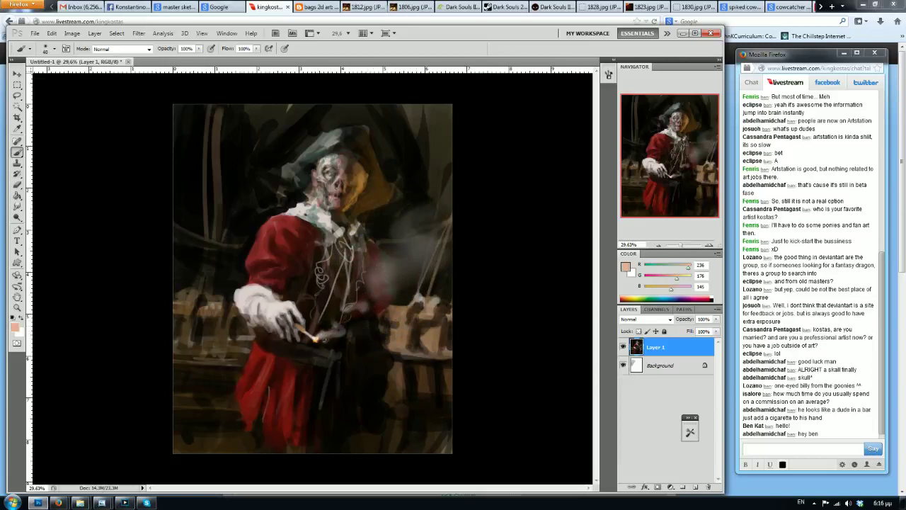
{"action": "left_click", "coordinate": [326, 331], "text": "alt"}
{"action": "mouse_move", "coordinate": [323, 333]}
{"action": "left_mouse_down"}
{"action": "mouse_move", "coordinate": [330, 336]}
{"action": "mouse_move", "coordinate": [336, 318]}
{"action": "left_mouse_up"}
{"action": "left_click", "coordinate": [334, 334], "text": "alt"}
{"action": "key", "text": "bracketright"}
{"action": "key", "text": "bracketright"}
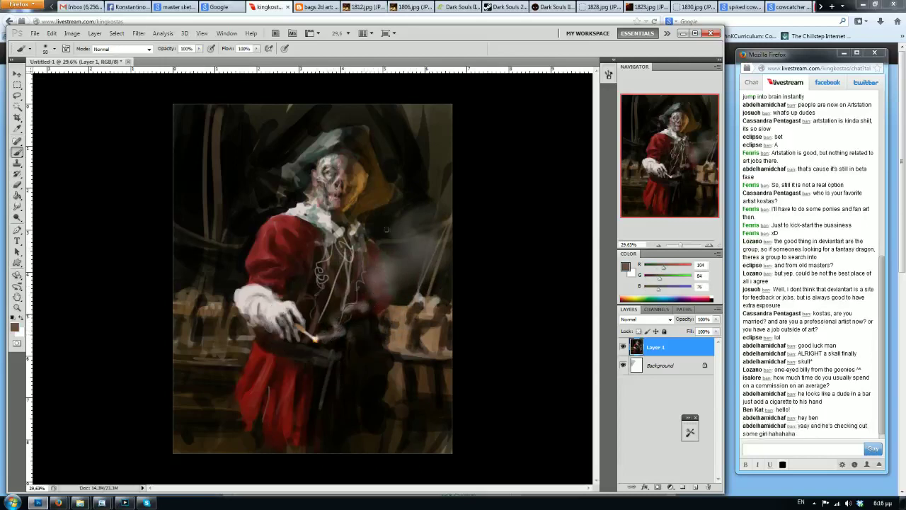
Flip the canvas horizontally and refine the skull's brow and eye area with a small brush in sampled grey and dark tones
{"action": "key", "text": "ctrl+shift+h"}
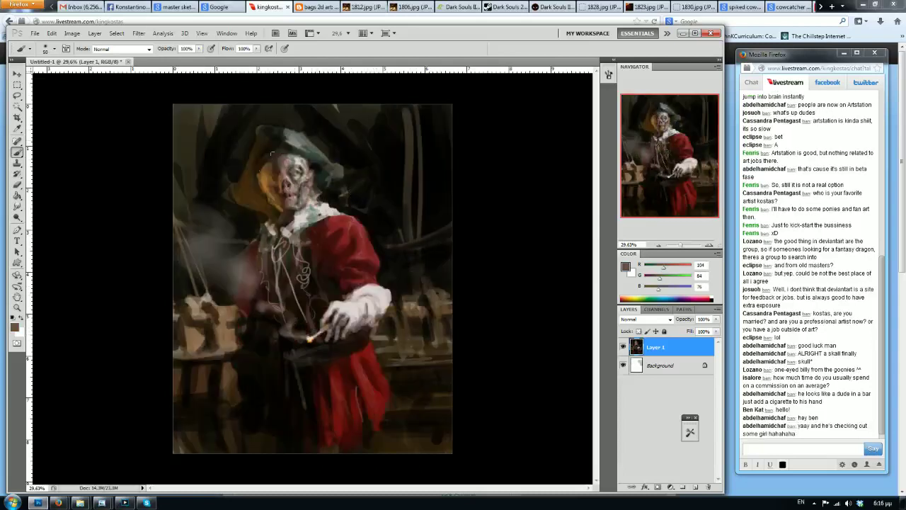
{"action": "key", "text": "d"}
{"action": "key", "text": "bracketleft"}
{"action": "key", "text": "bracketleft"}
{"action": "key", "text": "bracketleft"}
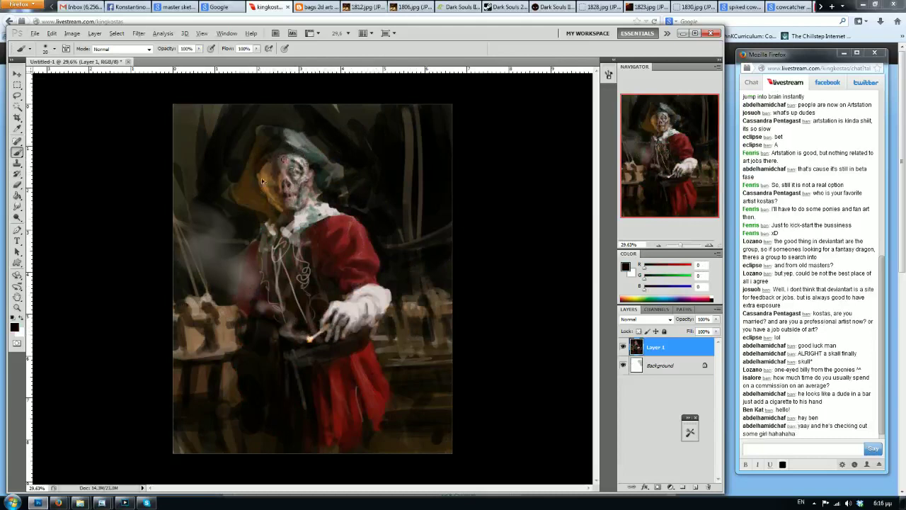
{"action": "left_click", "coordinate": [300, 160], "text": "alt"}
{"action": "left_click", "coordinate": [285, 160], "text": "alt"}
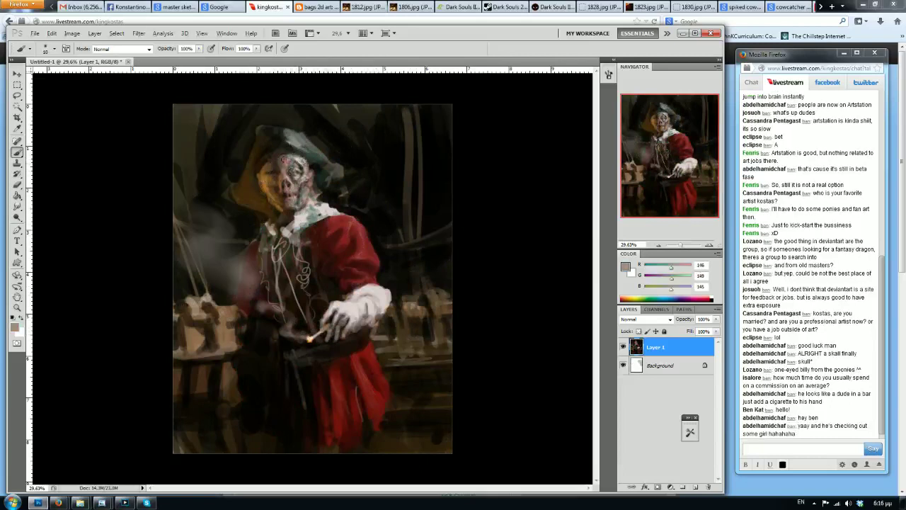
{"action": "left_click", "coordinate": [303, 163], "text": "alt"}
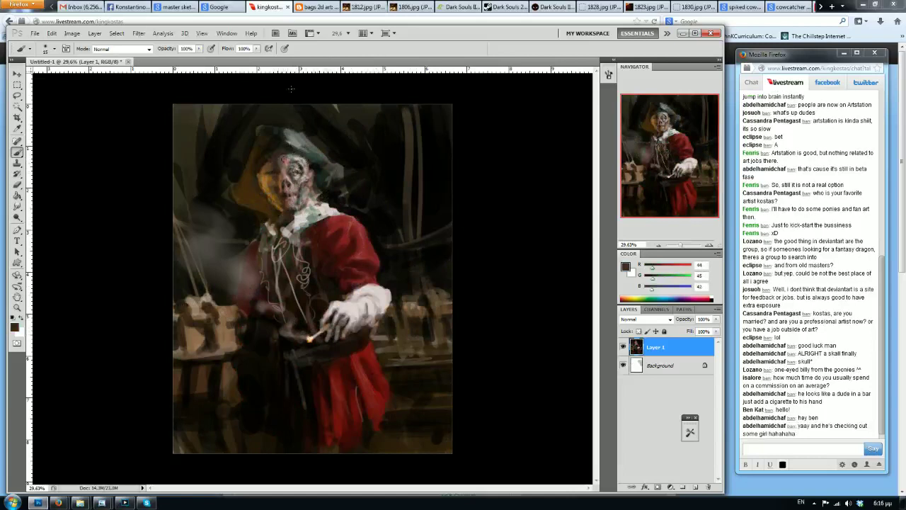
Bring the livestream chat window back into view beside the painting
{"action": "left_click", "coordinate": [2, 218]}
{"action": "left_click", "coordinate": [38, 503]}
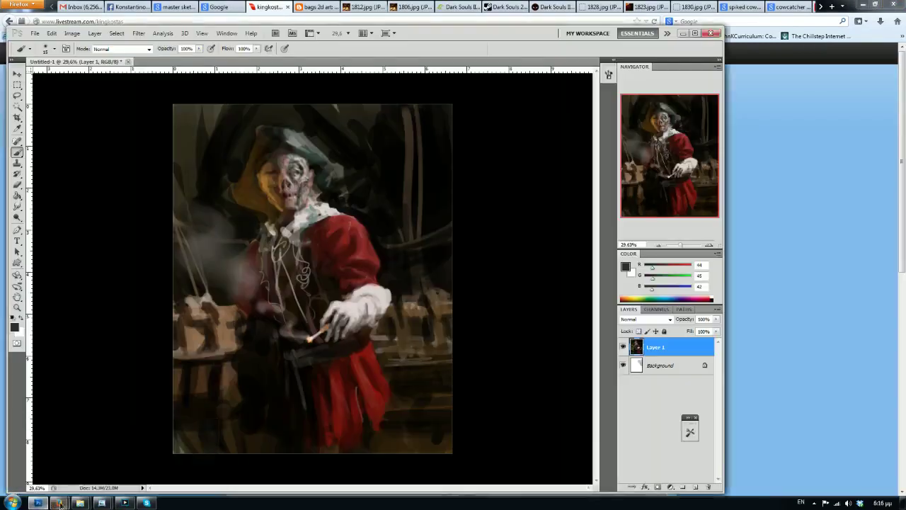
{"action": "left_click", "coordinate": [59, 502]}
{"action": "left_click", "coordinate": [134, 469]}
Try to lighten the skull face with a large Dodge tool set to Highlights
{"action": "key", "text": "o"}
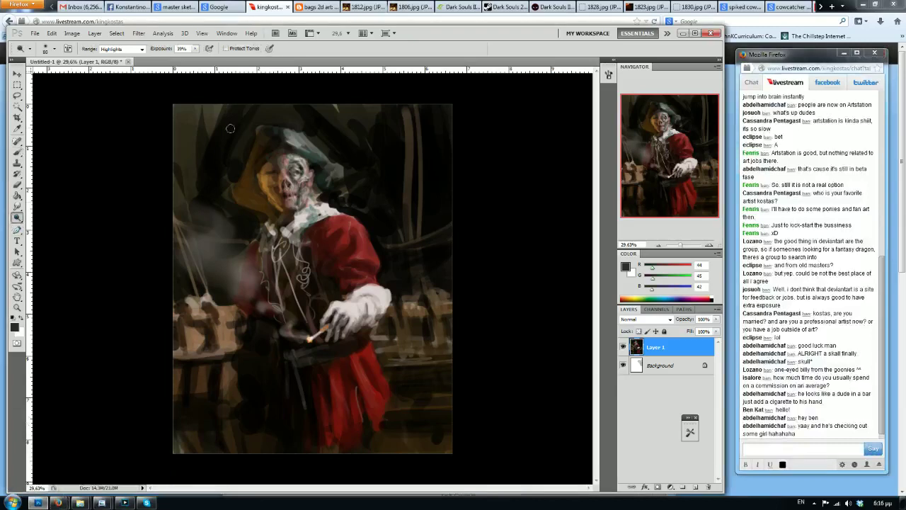
{"action": "key", "text": "bracketright"}
{"action": "key", "text": "bracketright"}
{"action": "key", "text": "bracketright"}
{"action": "left_click_drag", "start_coordinate": [294, 187], "coordinate": [298, 161]}
{"action": "key", "text": "ctrl+z"}
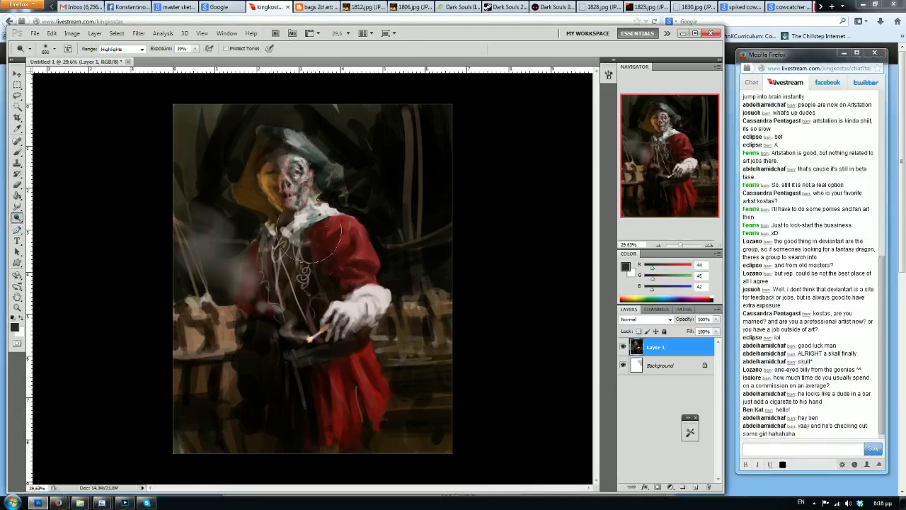
Brighten the lit collar, white cuff and cigarette hand with the Dodge tool, adjusting its size to each area
{"action": "key", "text": "bracketleft"}
{"action": "key", "text": "bracketleft"}
{"action": "key", "text": "bracketleft"}
{"action": "key", "text": "bracketleft"}
{"action": "key", "text": "bracketleft"}
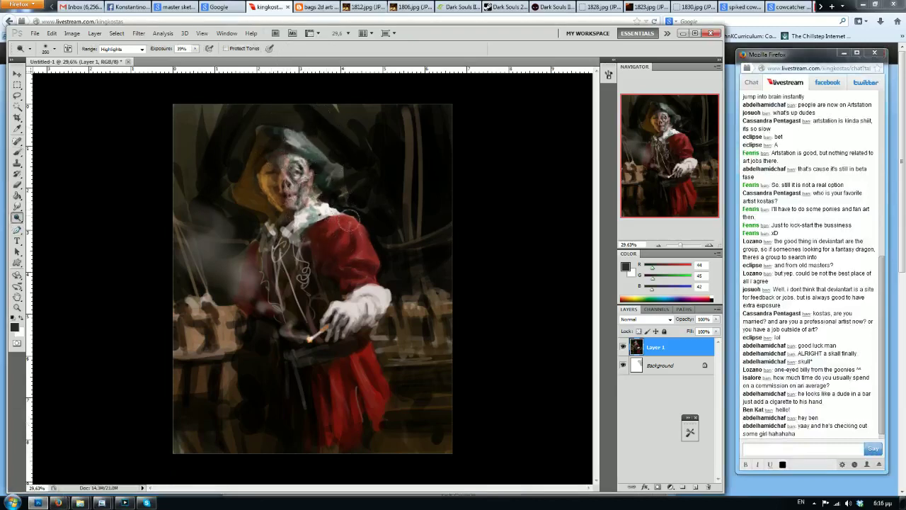
{"action": "key", "text": "bracketright"}
{"action": "key", "text": "bracketright"}
{"action": "key", "text": "bracketright"}
{"action": "key", "text": "bracketright"}
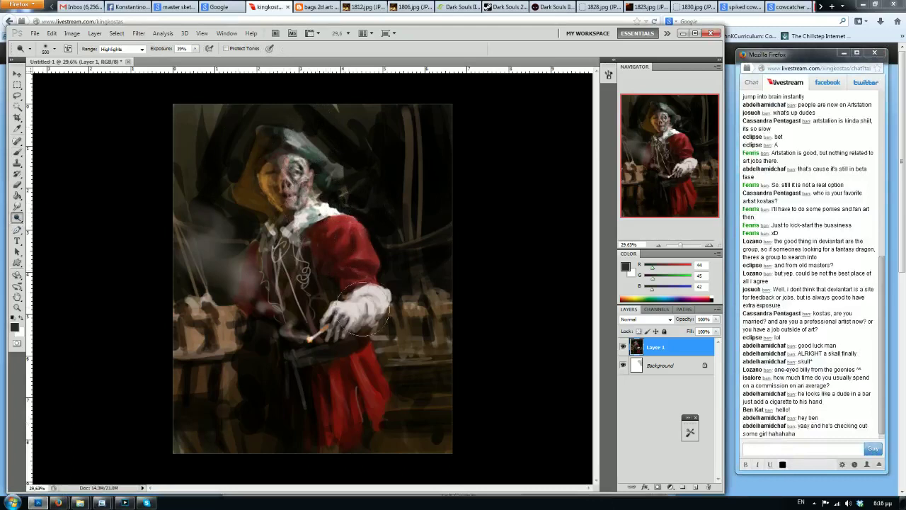
{"action": "mouse_move", "coordinate": [340, 328]}
{"action": "left_mouse_down"}
{"action": "mouse_move", "coordinate": [381, 300]}
{"action": "mouse_move", "coordinate": [357, 316]}
{"action": "left_mouse_up"}
{"action": "key", "text": "bracketleft"}
{"action": "key", "text": "bracketleft"}
{"action": "key", "text": "bracketleft"}
{"action": "key", "text": "bracketleft"}
{"action": "key", "text": "bracketleft"}
Dodge the background crates behind the lit arm with a much larger tip, undoing the extra stroke below them
{"action": "key", "text": "bracketright"}
{"action": "key", "text": "bracketright"}
{"action": "key", "text": "bracketright"}
{"action": "key", "text": "bracketright"}
{"action": "key", "text": "bracketright"}
{"action": "key", "text": "bracketright"}
{"action": "key", "text": "bracketright"}
{"action": "key", "text": "bracketright"}
{"action": "key", "text": "bracketright"}
{"action": "key", "text": "bracketright"}
{"action": "key", "text": "bracketright"}
{"action": "left_click_drag", "start_coordinate": [423, 348], "coordinate": [453, 272]}
{"action": "left_click_drag", "start_coordinate": [409, 391], "coordinate": [448, 345]}
{"action": "key", "text": "ctrl+z"}
Try to lighten the smoky background edge and the shadowed side of the hat and face with the large Dodge tool
{"action": "mouse_move", "coordinate": [196, 289]}
{"action": "left_mouse_down"}
{"action": "mouse_move", "coordinate": [234, 360]}
{"action": "mouse_move", "coordinate": [178, 246]}
{"action": "left_mouse_up"}
{"action": "key", "text": "ctrl+z"}
{"action": "key", "text": "bracketleft"}
{"action": "key", "text": "bracketleft"}
{"action": "key", "text": "bracketleft"}
{"action": "key", "text": "bracketleft"}
{"action": "key", "text": "bracketleft"}
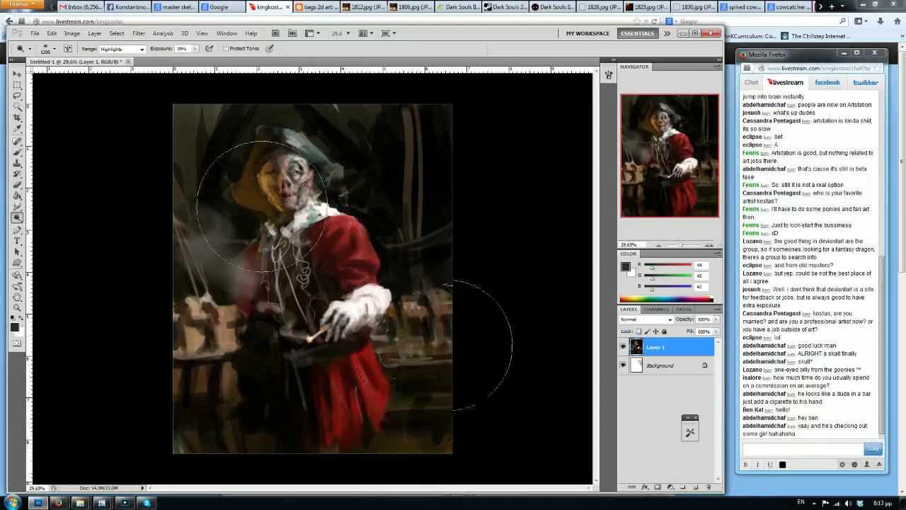
{"action": "left_click_drag", "start_coordinate": [272, 196], "coordinate": [260, 222]}
{"action": "key", "text": "ctrl+z"}
Try to brighten the smoke cloud beside the shadowed arm with a smaller Dodge tool, and undo those strokes
{"action": "key", "text": "bracketleft"}
{"action": "key", "text": "bracketleft"}
{"action": "key", "text": "bracketleft"}
{"action": "key", "text": "bracketleft"}
{"action": "key", "text": "bracketleft"}
{"action": "key", "text": "bracketleft"}
{"action": "mouse_move", "coordinate": [257, 264]}
{"action": "left_mouse_down"}
{"action": "mouse_move", "coordinate": [239, 279]}
{"action": "mouse_move", "coordinate": [266, 221]}
{"action": "mouse_move", "coordinate": [225, 310]}
{"action": "left_mouse_up"}
{"action": "key", "text": "bracketleft"}
{"action": "key", "text": "bracketleft"}
{"action": "key", "text": "bracketleft"}
{"action": "key", "text": "bracketleft"}
{"action": "key", "text": "bracketleft"}
{"action": "key", "text": "bracketleft"}
{"action": "key", "text": "bracketleft"}
{"action": "key", "text": "bracketright"}
{"action": "key", "text": "bracketright"}
{"action": "key", "text": "bracketright"}
{"action": "key", "text": "bracketright"}
{"action": "key", "text": "bracketright"}
{"action": "key", "text": "bracketright"}
{"action": "key", "text": "bracketright"}
{"action": "key", "text": "bracketright"}
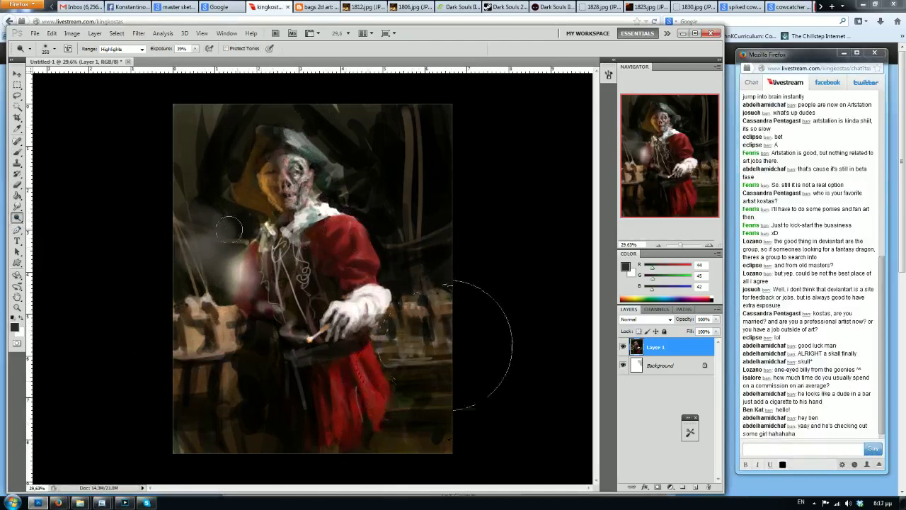
{"action": "key", "text": "ctrl+alt+z"}
{"action": "key", "text": "ctrl+alt+z"}
{"action": "key", "text": "ctrl+alt+z"}
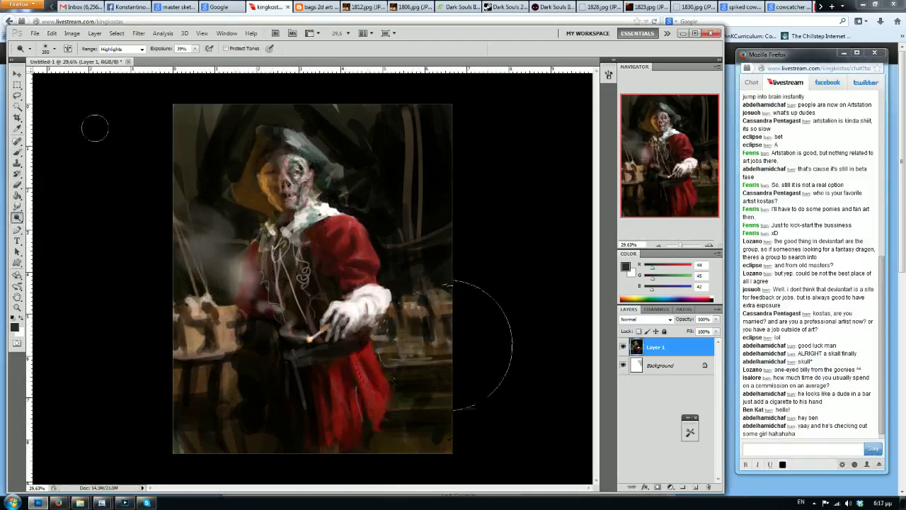
Set up a very large brush in orange (R 255, G 125, B 0) and add a new Overlay layer above Layer 1
{"action": "left_click", "coordinate": [17, 151]}
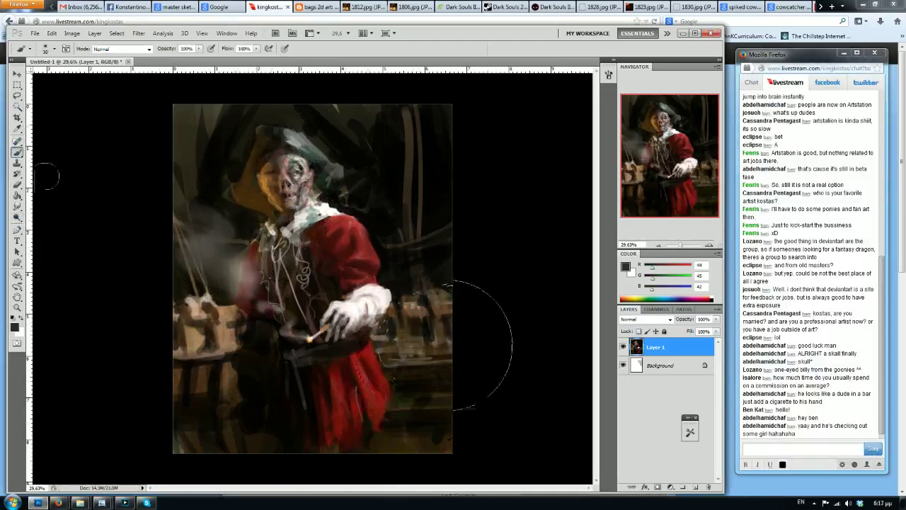
{"action": "mouse_move", "coordinate": [652, 267]}
{"action": "left_mouse_down"}
{"action": "mouse_move", "coordinate": [664, 269]}
{"action": "mouse_move", "coordinate": [660, 278]}
{"action": "left_mouse_up"}
{"action": "left_click_drag", "start_coordinate": [651, 289], "coordinate": [668, 276]}
{"action": "key", "text": "bracketright"}
{"action": "key", "text": "bracketright"}
{"action": "key", "text": "bracketright"}
{"action": "key", "text": "bracketright"}
{"action": "key", "text": "bracketright"}
{"action": "key", "text": "bracketright"}
{"action": "key", "text": "bracketright"}
{"action": "key", "text": "bracketright"}
{"action": "key", "text": "bracketright"}
{"action": "key", "text": "bracketright"}
{"action": "key", "text": "bracketright"}
{"action": "key", "text": "bracketright"}
{"action": "key", "text": "bracketright"}
{"action": "key", "text": "bracketright"}
{"action": "key", "text": "bracketright"}
{"action": "key", "text": "bracketright"}
{"action": "key", "text": "bracketright"}
{"action": "key", "text": "bracketright"}
{"action": "key", "text": "bracketright"}
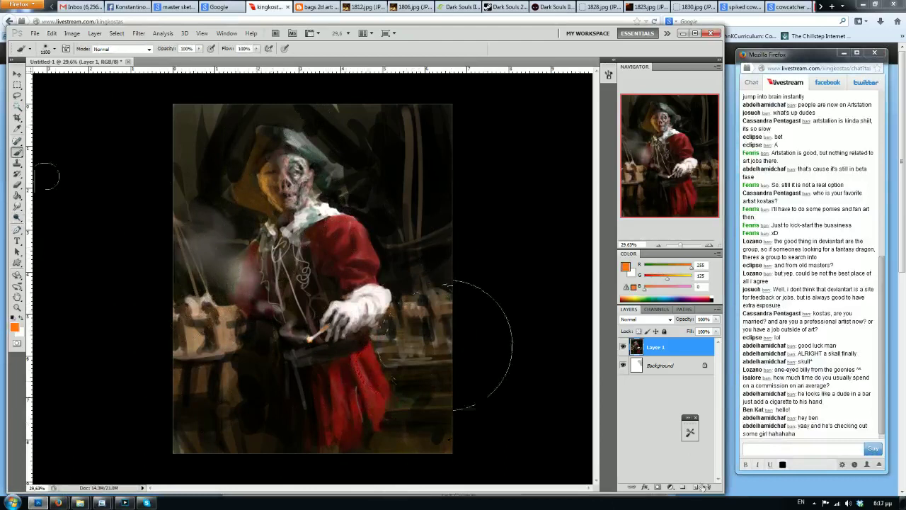
{"action": "left_click", "coordinate": [695, 487]}
{"action": "left_click", "coordinate": [645, 320]}
{"action": "left_click", "coordinate": [640, 203]}
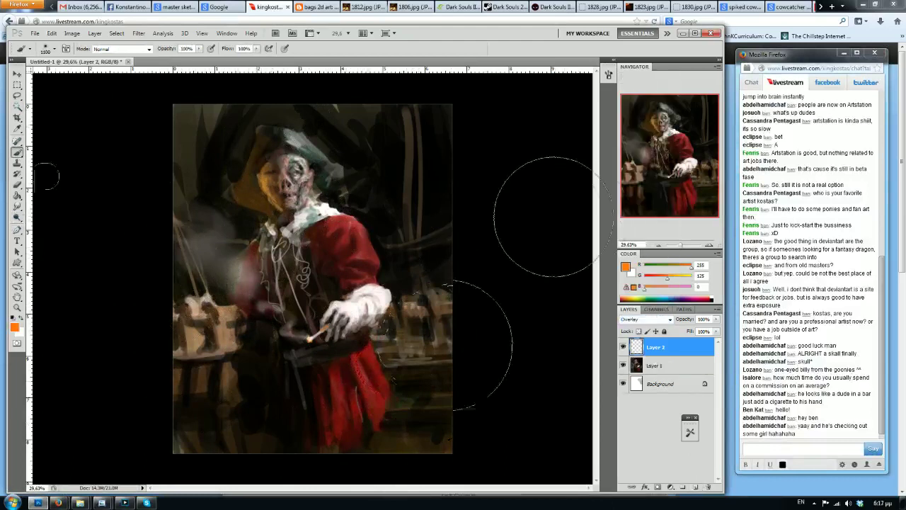
Glaze warm orange light over the barrels, smoke, and the shadowed side of the face and costume, varying the brush size
{"action": "mouse_move", "coordinate": [130, 312]}
{"action": "left_mouse_down"}
{"action": "mouse_move", "coordinate": [204, 383]}
{"action": "mouse_move", "coordinate": [199, 269]}
{"action": "mouse_move", "coordinate": [180, 221]}
{"action": "left_mouse_up"}
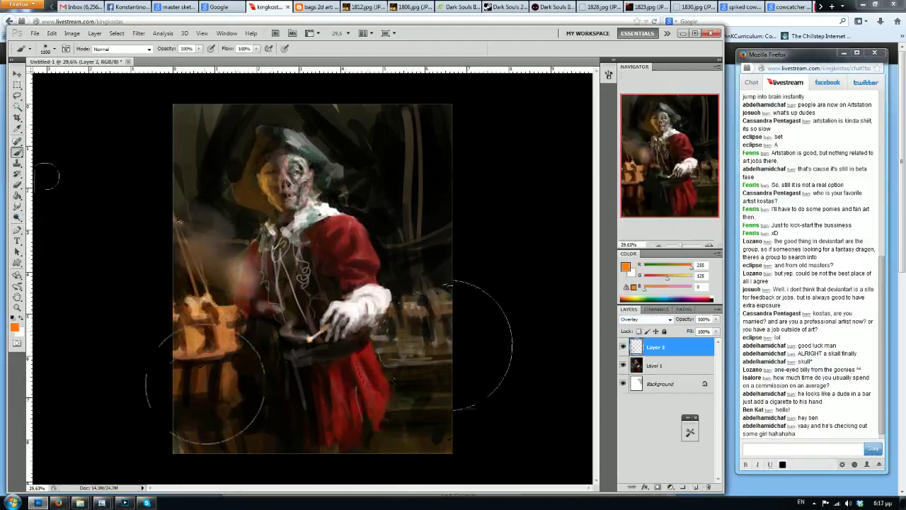
{"action": "key", "text": "bracketleft"}
{"action": "key", "text": "bracketleft"}
{"action": "key", "text": "bracketleft"}
{"action": "key", "text": "bracketleft"}
{"action": "key", "text": "bracketleft"}
{"action": "key", "text": "bracketleft"}
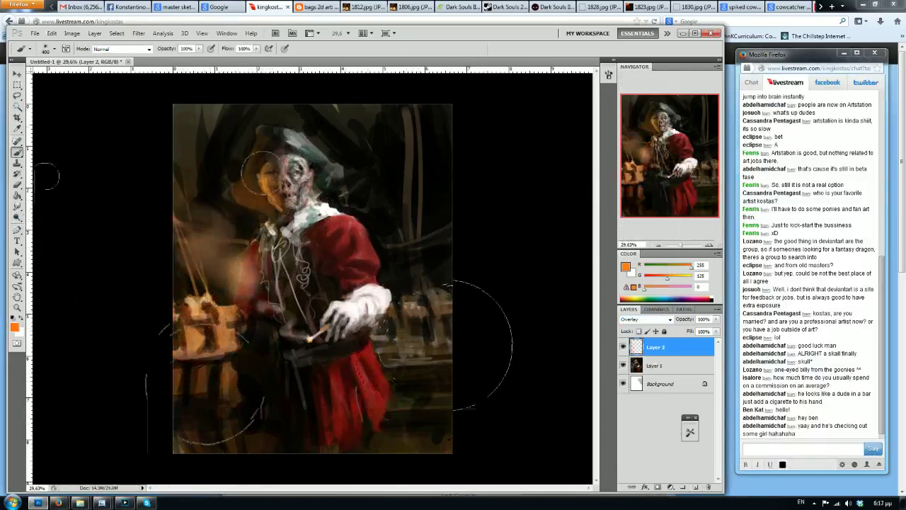
{"action": "key", "text": "bracketright"}
{"action": "key", "text": "bracketright"}
{"action": "key", "text": "bracketleft"}
{"action": "key", "text": "bracketleft"}
{"action": "key", "text": "bracketleft"}
{"action": "key", "text": "bracketleft"}
{"action": "key", "text": "bracketleft"}
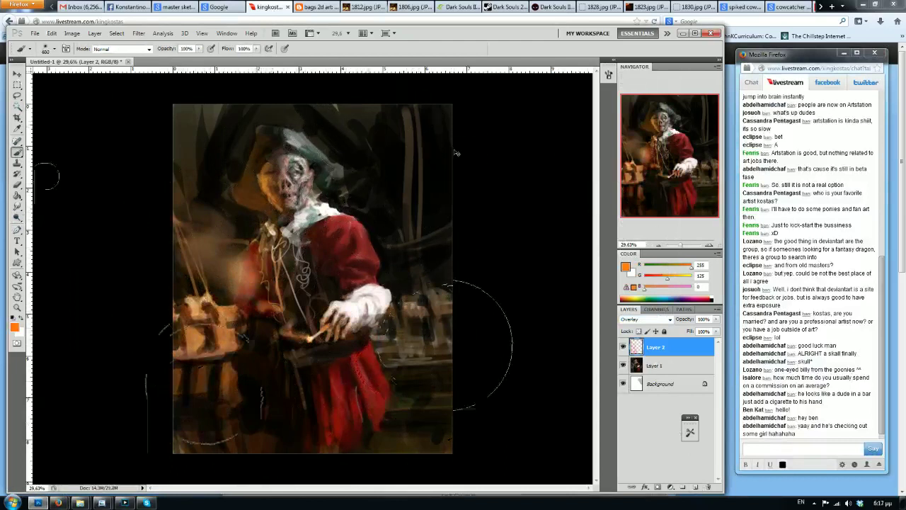
Flip the canvas horizontally and glaze blue (R 0, G 125, B 255) over the background and lit side with an enlarged brush
{"action": "key", "text": "ctrl+f"}
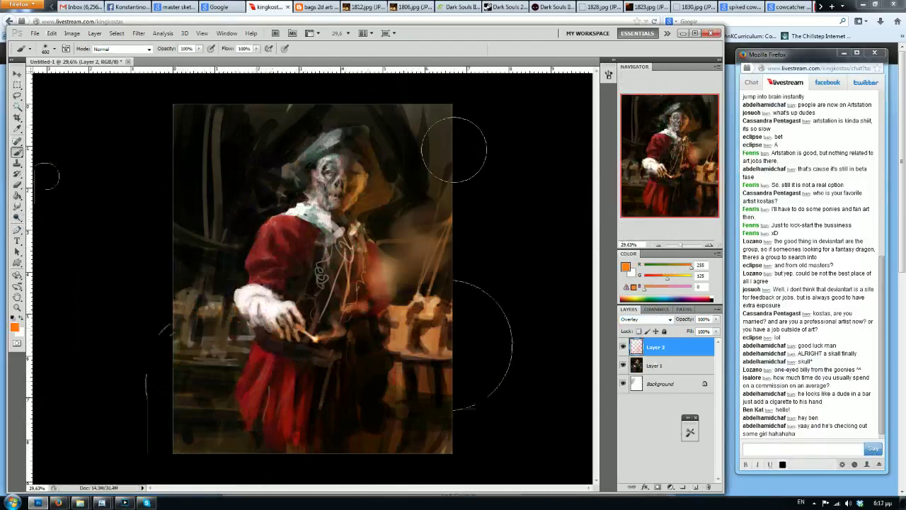
{"action": "mouse_move", "coordinate": [652, 299]}
{"action": "left_mouse_down"}
{"action": "mouse_move", "coordinate": [705, 291]}
{"action": "mouse_move", "coordinate": [651, 300]}
{"action": "mouse_move", "coordinate": [672, 299]}
{"action": "left_mouse_up"}
{"action": "key", "text": "bracketright"}
{"action": "key", "text": "bracketright"}
{"action": "key", "text": "bracketright"}
{"action": "key", "text": "bracketright"}
{"action": "key", "text": "bracketright"}
{"action": "key", "text": "bracketright"}
{"action": "key", "text": "bracketright"}
{"action": "key", "text": "bracketright"}
{"action": "key", "text": "bracketright"}
{"action": "key", "text": "bracketright"}
{"action": "key", "text": "bracketright"}
{"action": "key", "text": "bracketright"}
{"action": "key", "text": "bracketright"}
{"action": "key", "text": "bracketright"}
{"action": "key", "text": "bracketright"}
{"action": "key", "text": "bracketright"}
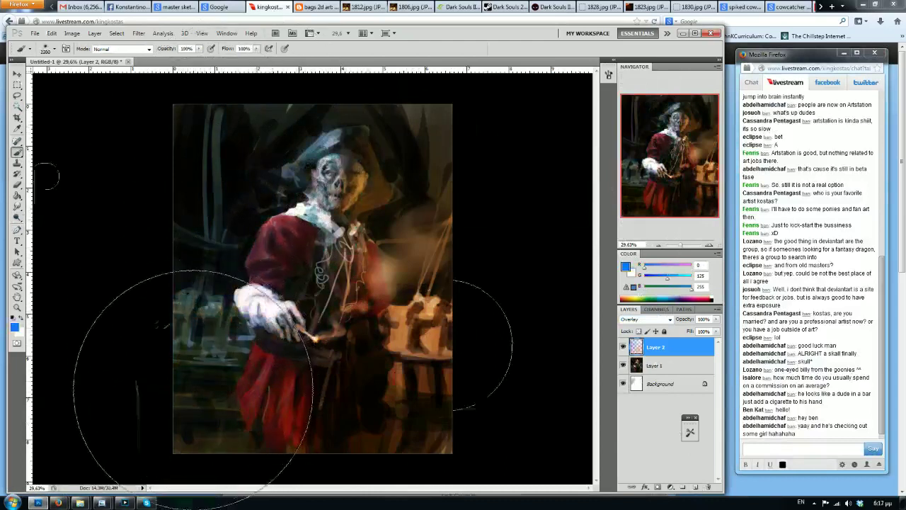
Deepen the blue glaze over the lit side of the figure with a smaller brush, and flip the canvas horizontally
{"action": "key", "text": "bracketleft"}
{"action": "key", "text": "bracketleft"}
{"action": "key", "text": "bracketleft"}
{"action": "key", "text": "bracketleft"}
{"action": "key", "text": "bracketleft"}
{"action": "key", "text": "bracketleft"}
{"action": "key", "text": "bracketleft"}
{"action": "key", "text": "bracketleft"}
{"action": "key", "text": "bracketleft"}
{"action": "key", "text": "bracketleft"}
{"action": "key", "text": "bracketleft"}
{"action": "key", "text": "bracketleft"}
{"action": "key", "text": "bracketleft"}
{"action": "key", "text": "bracketleft"}
{"action": "key", "text": "bracketleft"}
{"action": "key", "text": "bracketleft"}
{"action": "key", "text": "bracketleft"}
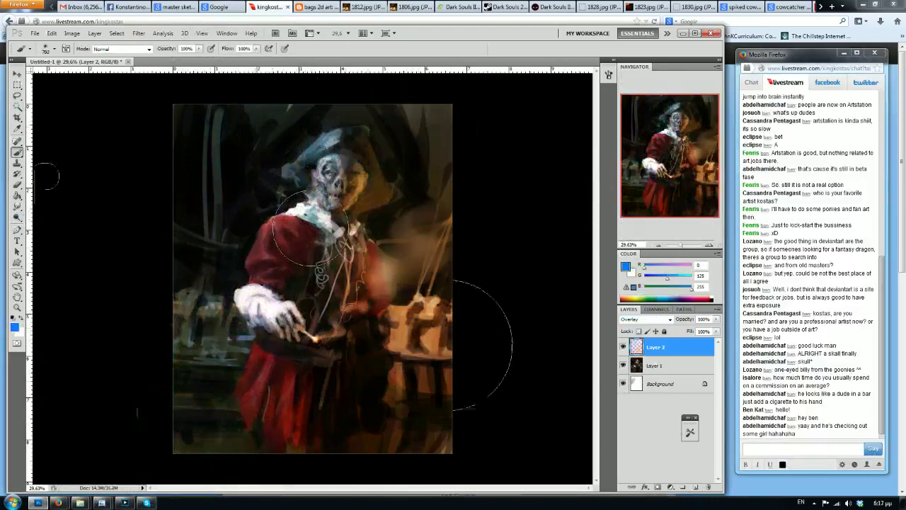
{"action": "key", "text": "ctrl+shift+h"}
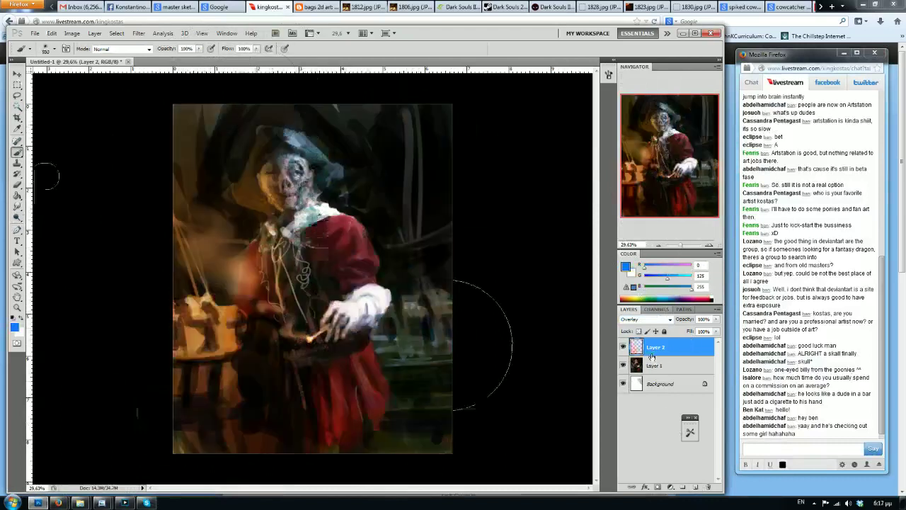
Paste a merged copy of the whole painting as a new top layer and apply an automatic colour correction to it
{"action": "key", "text": "ctrl+a"}
{"action": "key", "text": "ctrl+shift+c"}
{"action": "key", "text": "ctrl+v"}
{"action": "left_click", "coordinate": [71, 33]}
{"action": "left_click", "coordinate": [83, 70]}
{"action": "key", "text": "ctrl+z"}
{"action": "left_click", "coordinate": [71, 34]}
{"action": "left_click", "coordinate": [84, 88]}
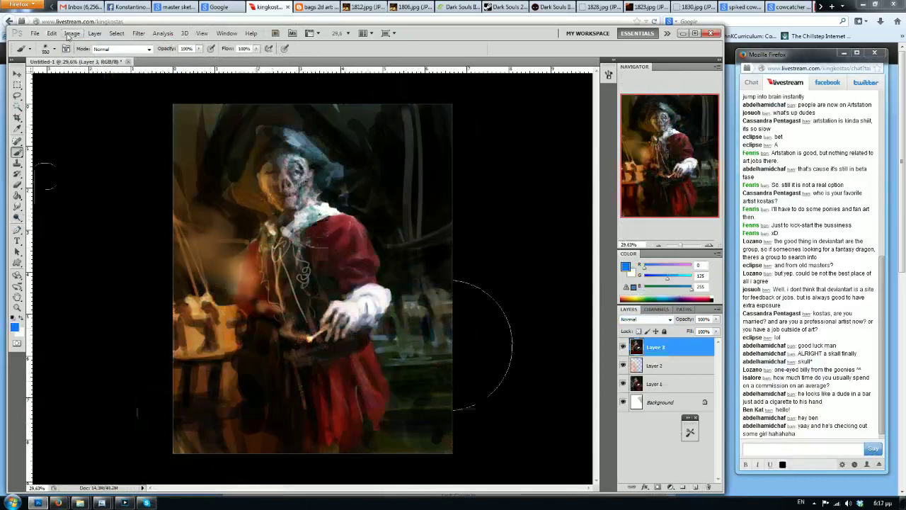
{"action": "left_click", "coordinate": [72, 33]}
{"action": "left_click", "coordinate": [190, 261]}
{"action": "key", "text": "ctrl+z"}
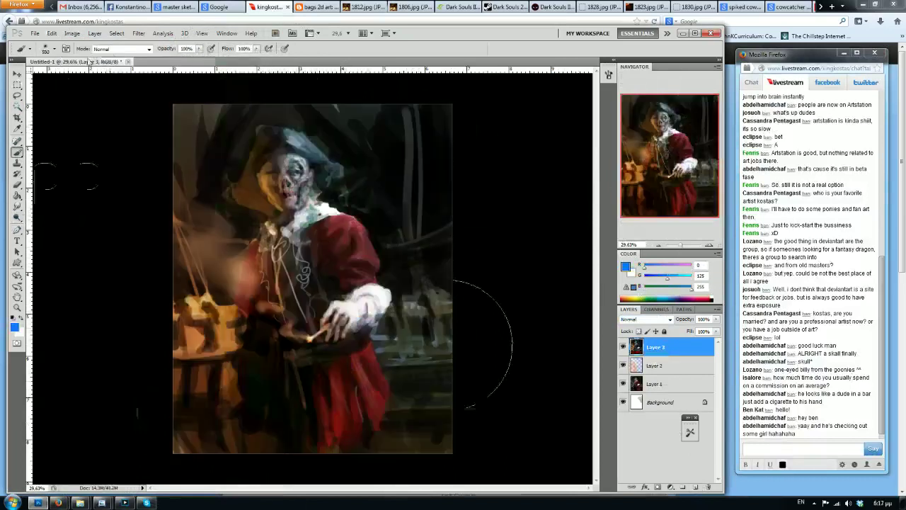
Adjust the brightness and contrast of the merged top layer and activate the Dodge tool
{"action": "left_click", "coordinate": [71, 34]}
{"action": "left_click", "coordinate": [192, 54]}
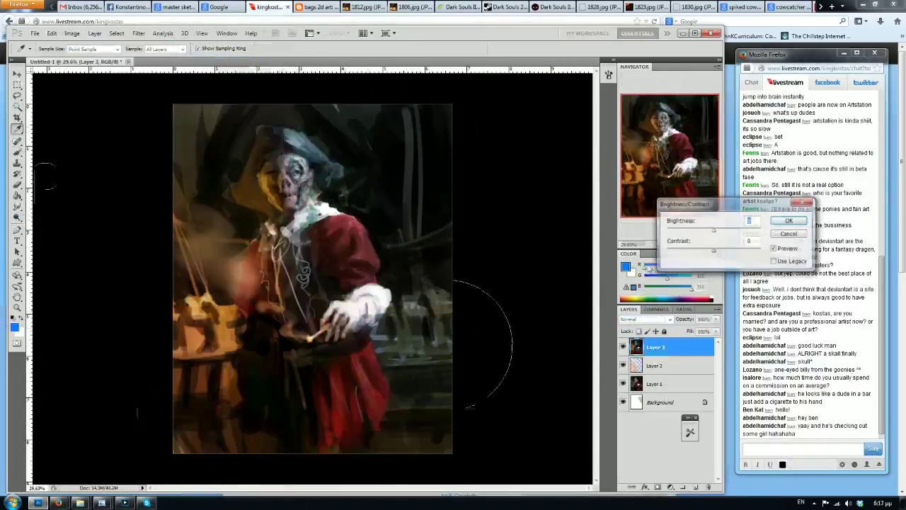
{"action": "left_click_drag", "start_coordinate": [713, 254], "coordinate": [757, 255]}
{"action": "key", "text": "ctrl+z"}
{"action": "key", "text": "ctrl+z"}
{"action": "key", "text": "ctrl+z"}
{"action": "left_click_drag", "start_coordinate": [701, 232], "coordinate": [708, 232]}
{"action": "key", "text": "Return"}
{"action": "key", "text": "o"}
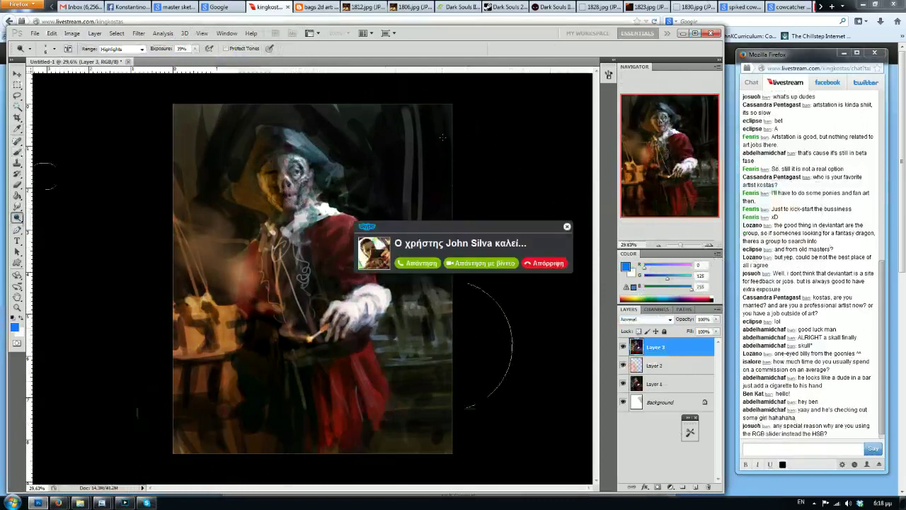
Answer the incoming Skype call and return to the painting in Photoshop
{"action": "left_click", "coordinate": [423, 267]}
{"action": "left_click", "coordinate": [421, 264]}
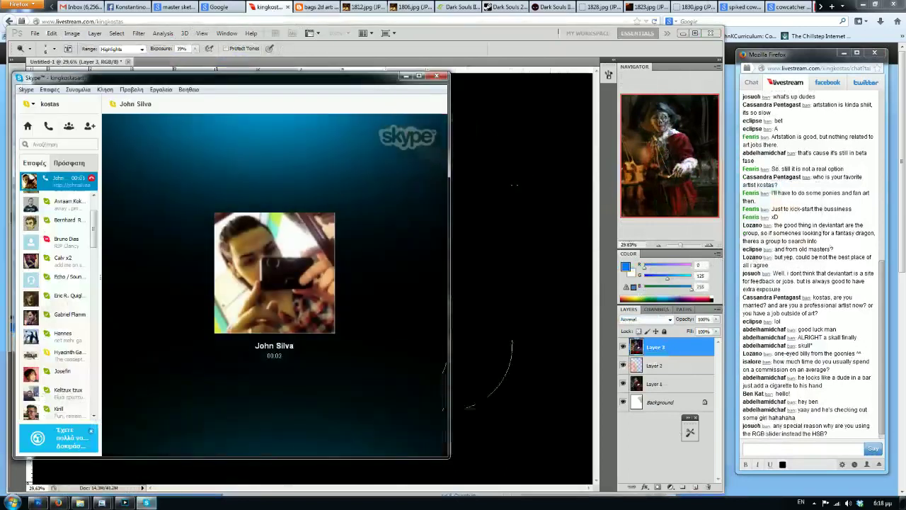
{"action": "left_click", "coordinate": [511, 179]}
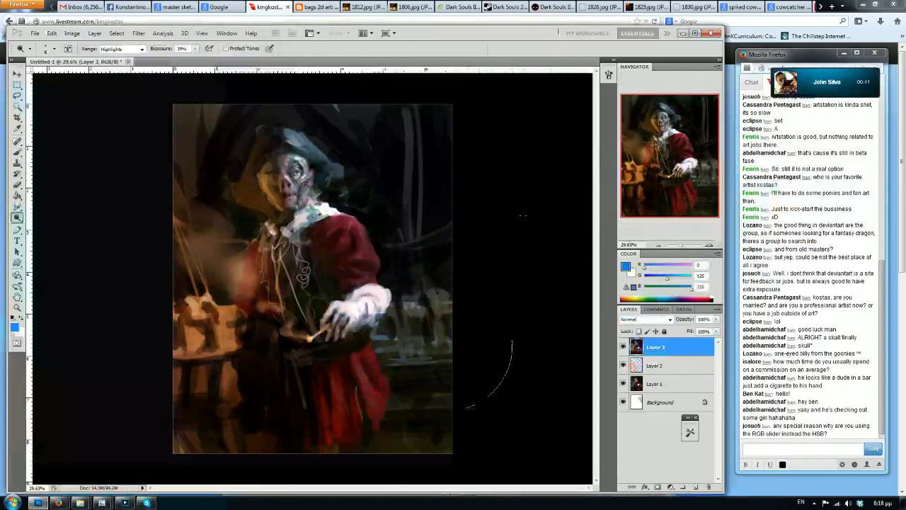
Keep the colour sliders in RGB mode and mix a muted reddish brown of R 181, G 138, B 107
{"action": "left_click", "coordinate": [717, 256]}
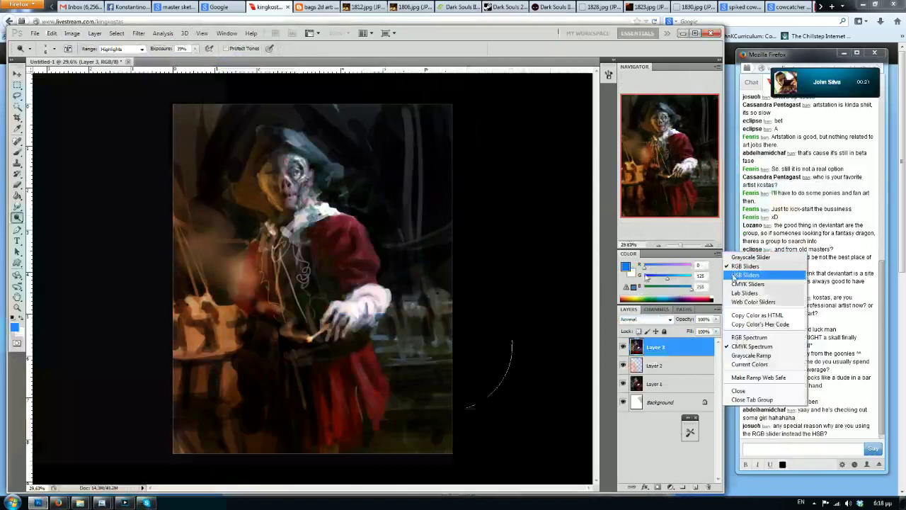
{"action": "left_click", "coordinate": [736, 266]}
{"action": "left_click", "coordinate": [671, 267]}
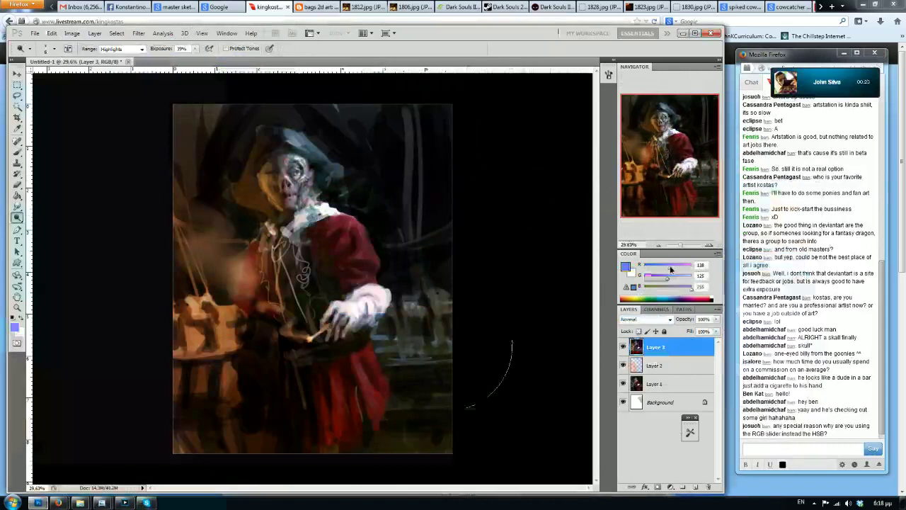
{"action": "left_click", "coordinate": [682, 278]}
{"action": "left_click_drag", "start_coordinate": [683, 278], "coordinate": [649, 280]}
{"action": "mouse_move", "coordinate": [669, 268]}
{"action": "left_mouse_down"}
{"action": "mouse_move", "coordinate": [682, 269]}
{"action": "mouse_move", "coordinate": [669, 267]}
{"action": "left_mouse_up"}
{"action": "left_click", "coordinate": [666, 277]}
{"action": "left_click", "coordinate": [669, 268]}
{"action": "left_click_drag", "start_coordinate": [680, 290], "coordinate": [659, 290]}
{"action": "left_click_drag", "start_coordinate": [673, 271], "coordinate": [678, 270]}
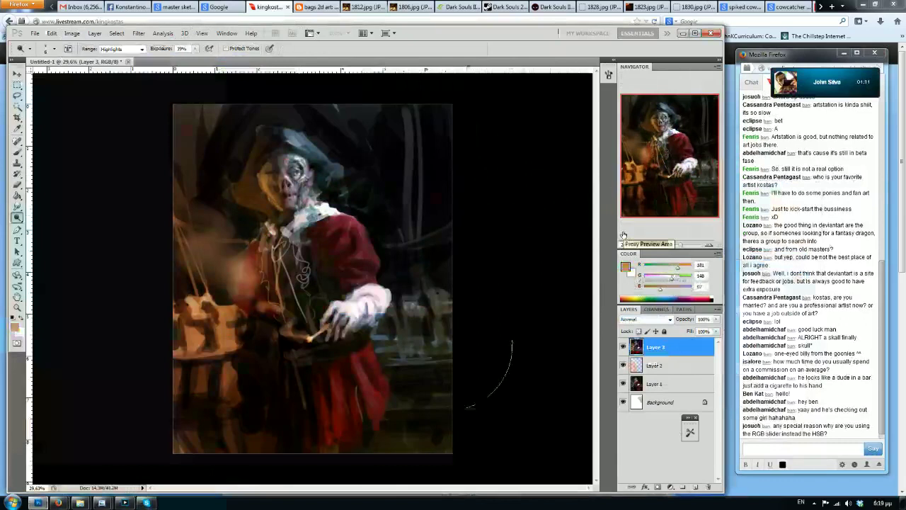
{"action": "left_click", "coordinate": [662, 289]}
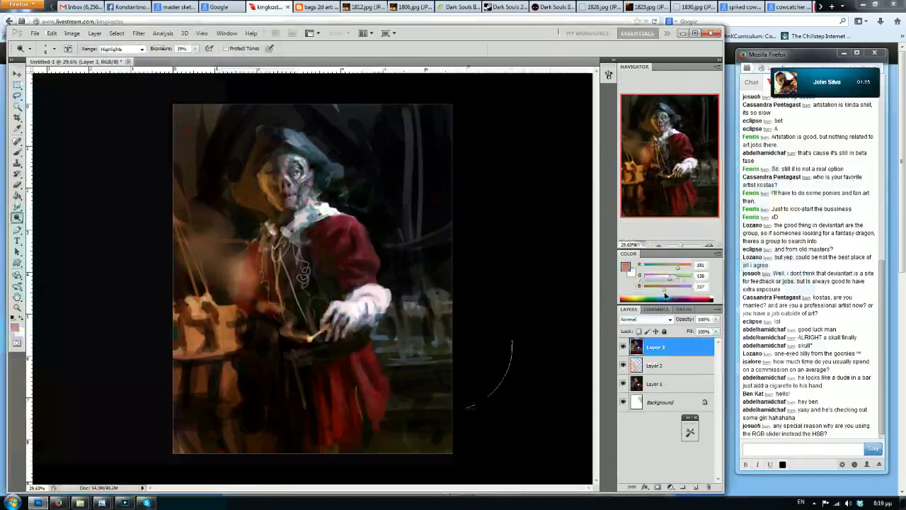
Change the colour sliders to HSB, lower the brown's brightness, and sample colours across the jacket with the Brush tool
{"action": "left_click", "coordinate": [717, 253]}
{"action": "left_click", "coordinate": [739, 275]}
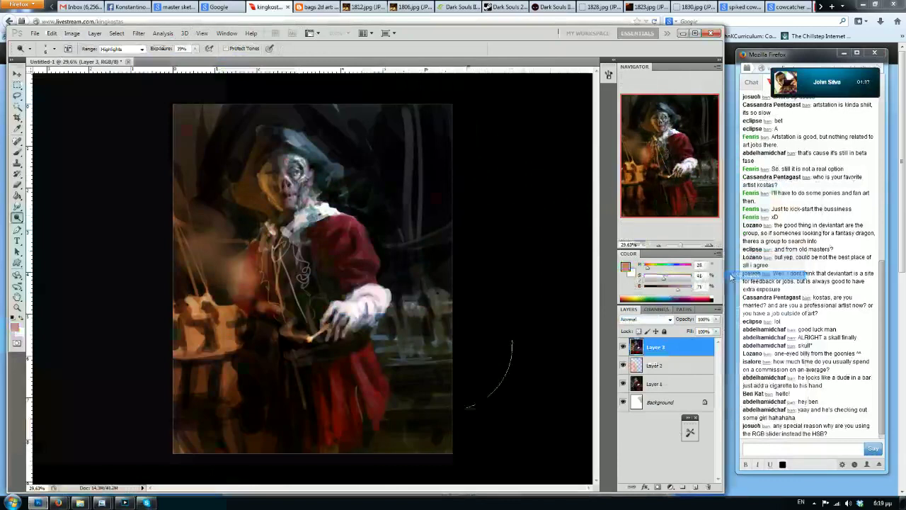
{"action": "mouse_move", "coordinate": [673, 292]}
{"action": "left_mouse_down"}
{"action": "mouse_move", "coordinate": [663, 290]}
{"action": "mouse_move", "coordinate": [672, 292]}
{"action": "left_mouse_up"}
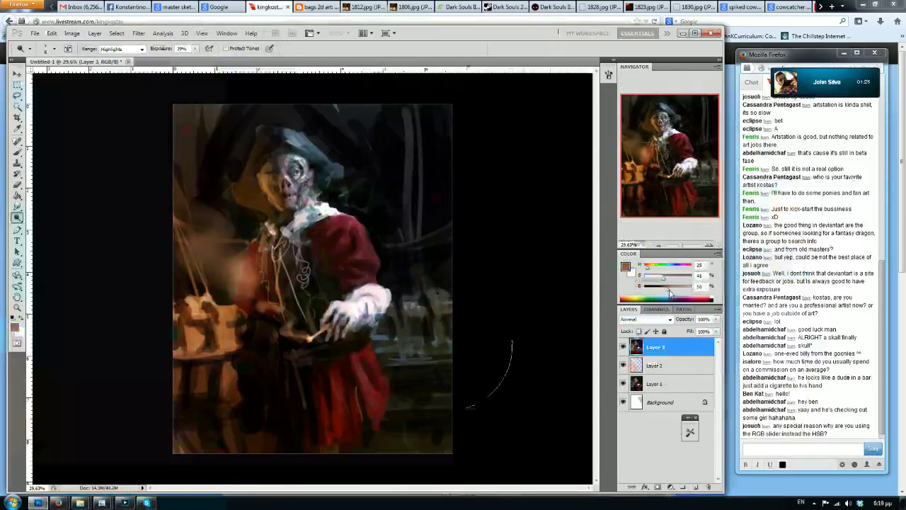
{"action": "left_click_drag", "start_coordinate": [669, 292], "coordinate": [663, 285]}
{"action": "key", "text": "b"}
{"action": "mouse_move", "coordinate": [341, 233]}
{"action": "left_mouse_down"}
{"action": "mouse_move", "coordinate": [330, 243]}
{"action": "mouse_move", "coordinate": [339, 231]}
{"action": "mouse_move", "coordinate": [293, 239]}
{"action": "mouse_move", "coordinate": [305, 285]}
{"action": "left_mouse_up"}
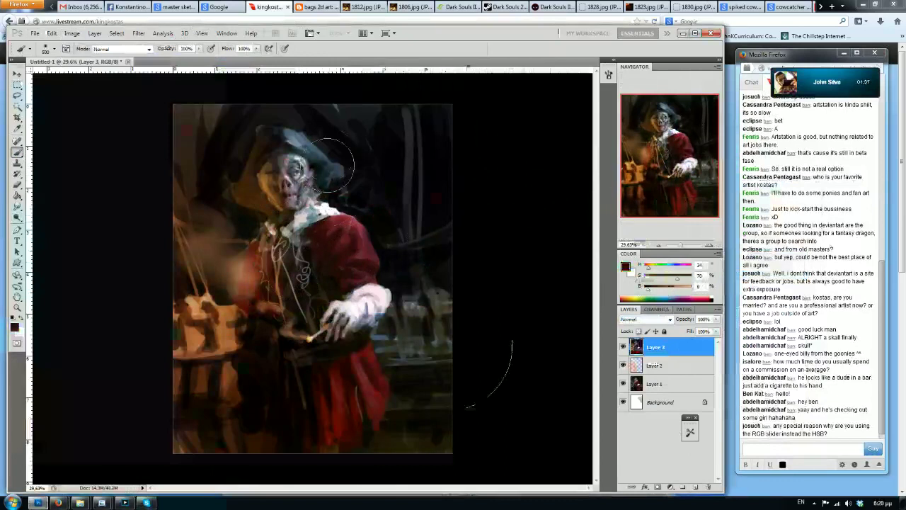
{"action": "left_click_drag", "start_coordinate": [344, 217], "coordinate": [303, 283]}
Return the colour sliders to RGB and sample the red of the lit shoulder with a much smaller brush
{"action": "left_click", "coordinate": [717, 253]}
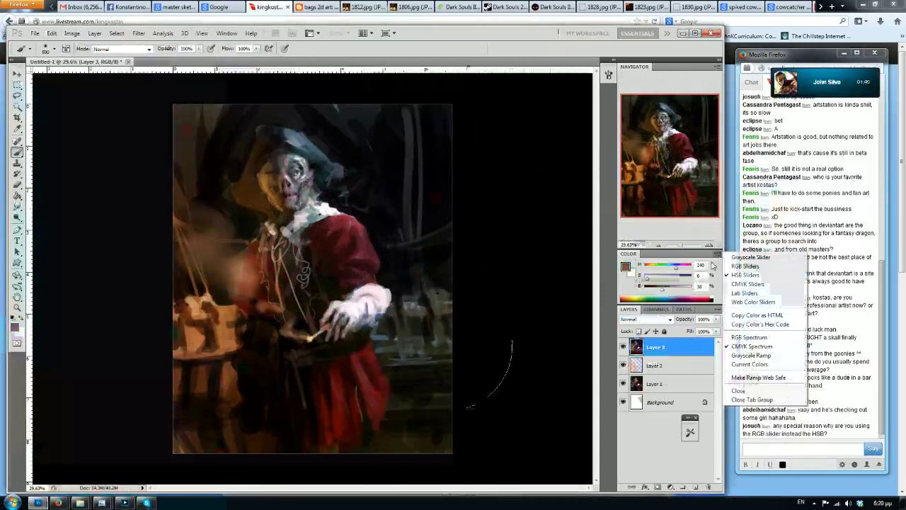
{"action": "left_click", "coordinate": [750, 269]}
{"action": "left_click", "coordinate": [334, 210], "text": "alt"}
{"action": "key", "text": "bracketleft"}
{"action": "key", "text": "bracketleft"}
{"action": "key", "text": "bracketleft"}
{"action": "key", "text": "bracketleft"}
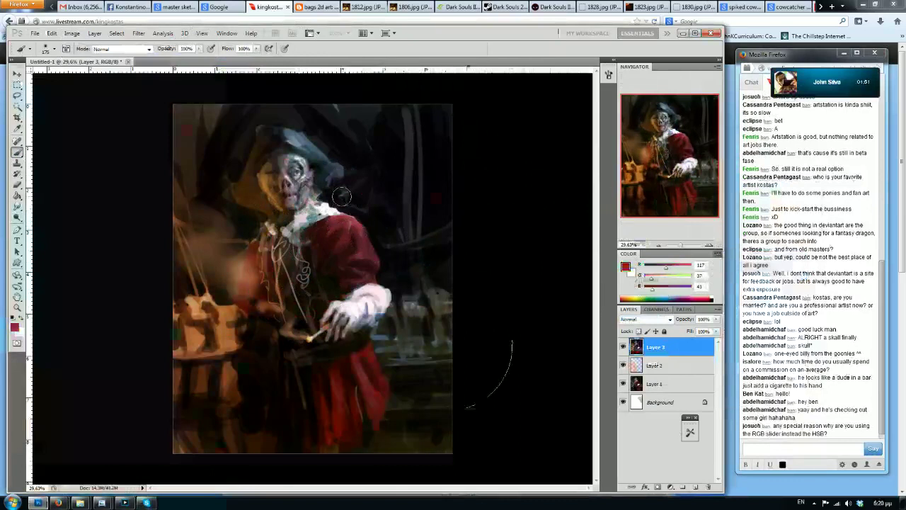
{"action": "left_click", "coordinate": [346, 221], "text": "alt"}
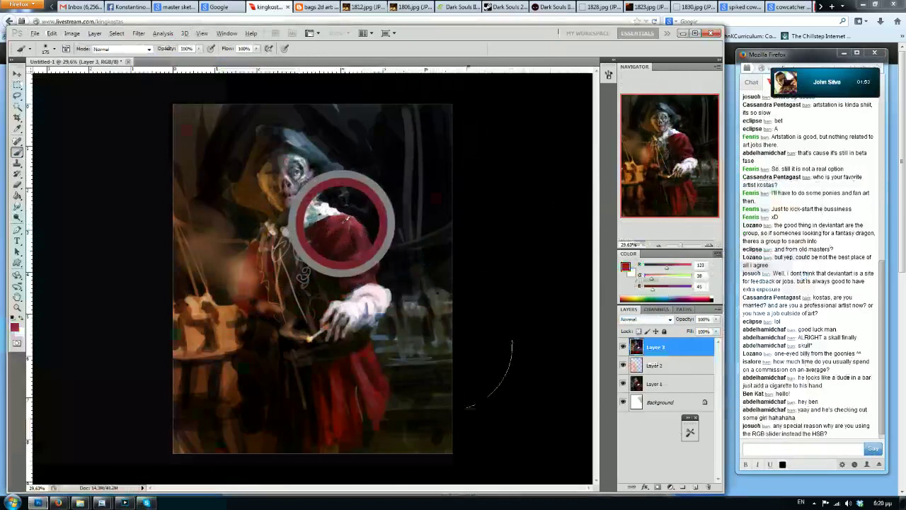
{"action": "key", "text": "bracketleft"}
{"action": "key", "text": "bracketleft"}
{"action": "key", "text": "bracketleft"}
{"action": "key", "text": "bracketleft"}
{"action": "key", "text": "bracketleft"}
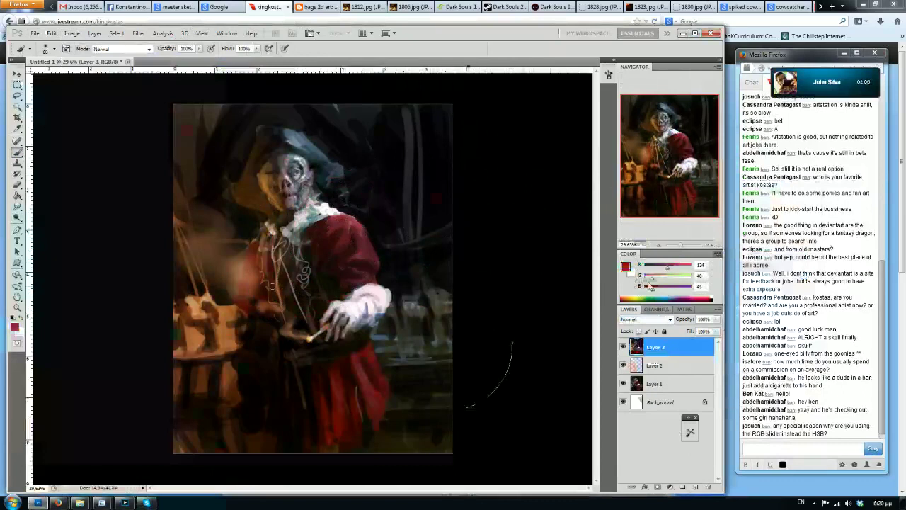
Sample a dark red from the jacket and shift it to a much brighter, saturated red with the RGB sliders
{"action": "left_click", "coordinate": [327, 242], "text": "alt"}
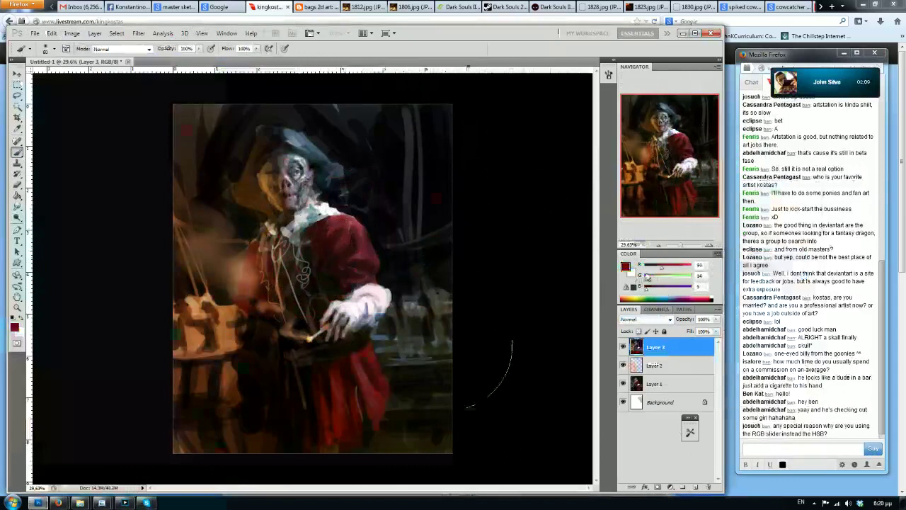
{"action": "left_click_drag", "start_coordinate": [644, 278], "coordinate": [650, 276]}
{"action": "mouse_move", "coordinate": [658, 269]}
{"action": "left_mouse_down"}
{"action": "mouse_move", "coordinate": [671, 276]}
{"action": "mouse_move", "coordinate": [648, 277]}
{"action": "left_mouse_up"}
{"action": "left_click_drag", "start_coordinate": [668, 267], "coordinate": [671, 268]}
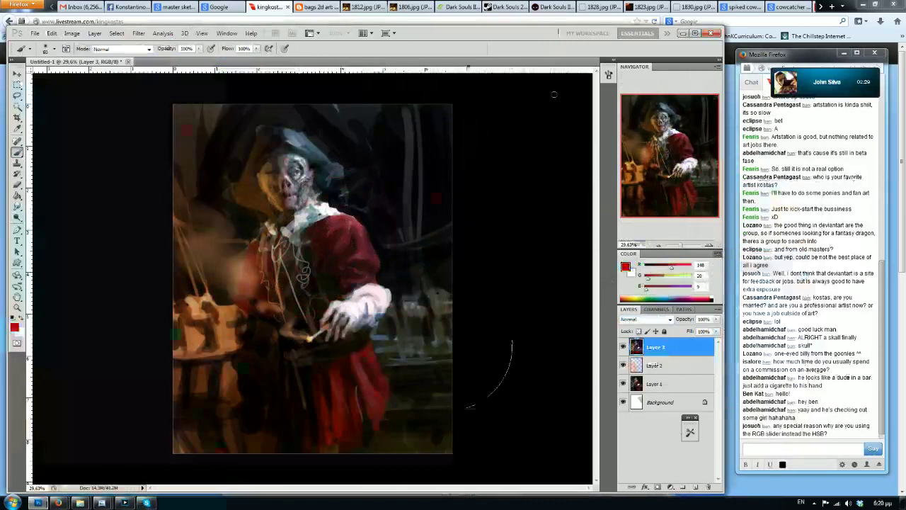
{"action": "left_click_drag", "start_coordinate": [671, 268], "coordinate": [684, 268]}
View the colour in HSB sliders, sample a dark jacket red (R 55, G 16, B 16), and restore the RGB sliders
{"action": "left_click", "coordinate": [717, 253]}
{"action": "left_click", "coordinate": [750, 276]}
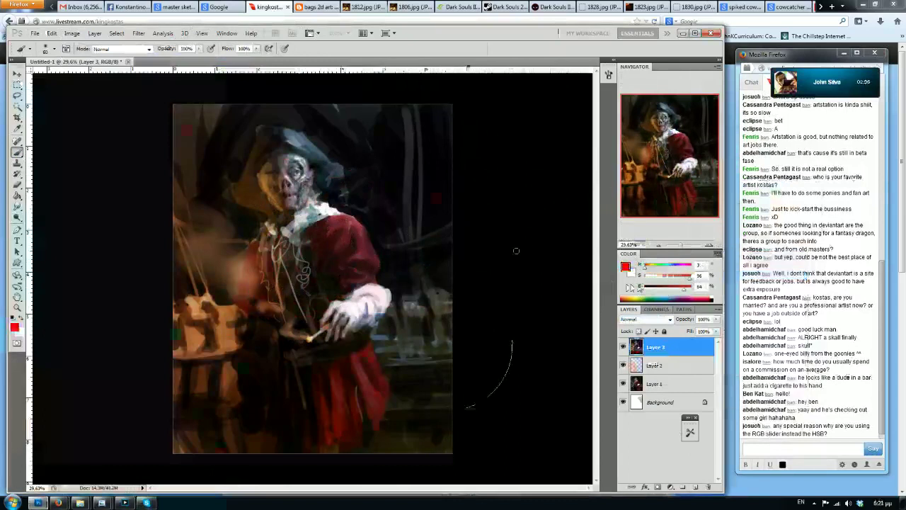
{"action": "left_click", "coordinate": [329, 250], "text": "alt"}
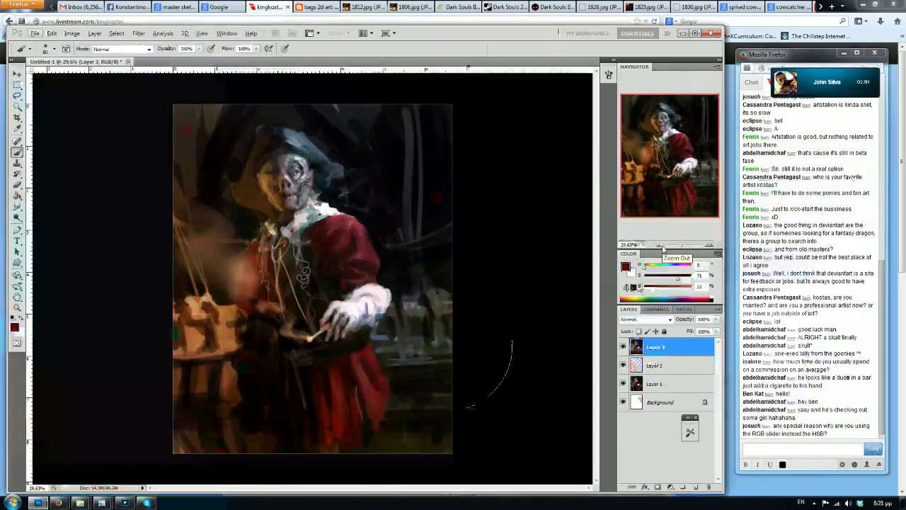
{"action": "left_click", "coordinate": [718, 255]}
{"action": "left_click", "coordinate": [745, 267]}
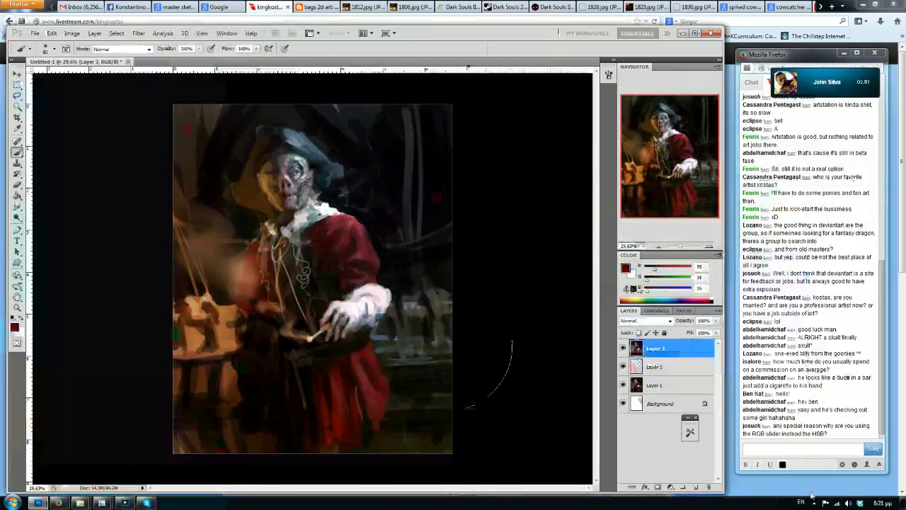
Open the Windows volume mixer, raise the Livestream application's volume to maximum, and close the mixer
{"action": "left_click", "coordinate": [848, 502]}
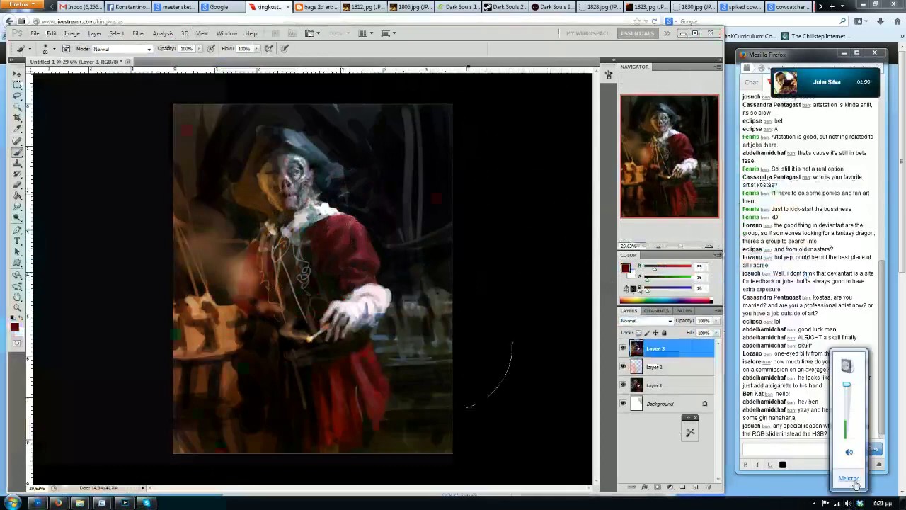
{"action": "left_click", "coordinate": [853, 486]}
{"action": "left_click_drag", "start_coordinate": [763, 478], "coordinate": [830, 476]}
{"action": "left_click_drag", "start_coordinate": [809, 444], "coordinate": [811, 401]}
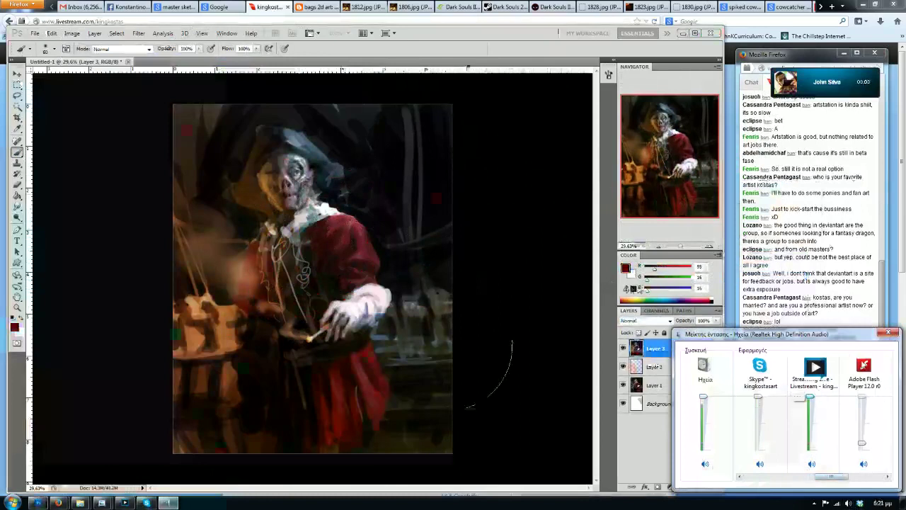
{"action": "mouse_move", "coordinate": [836, 476]}
{"action": "left_mouse_down"}
{"action": "mouse_move", "coordinate": [868, 476]}
{"action": "mouse_move", "coordinate": [853, 476]}
{"action": "left_mouse_up"}
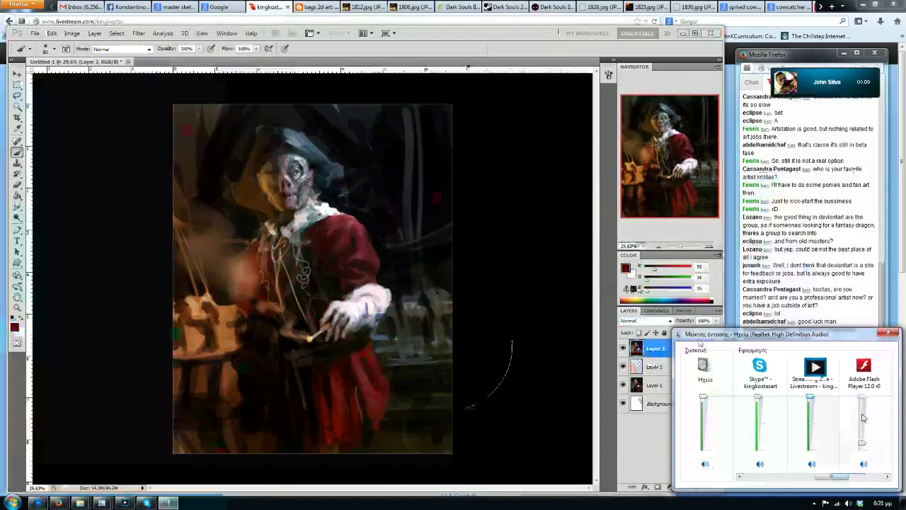
{"action": "left_click", "coordinate": [879, 334]}
{"action": "left_click_drag", "start_coordinate": [870, 335], "coordinate": [801, 481]}
{"action": "left_click", "coordinate": [818, 479]}
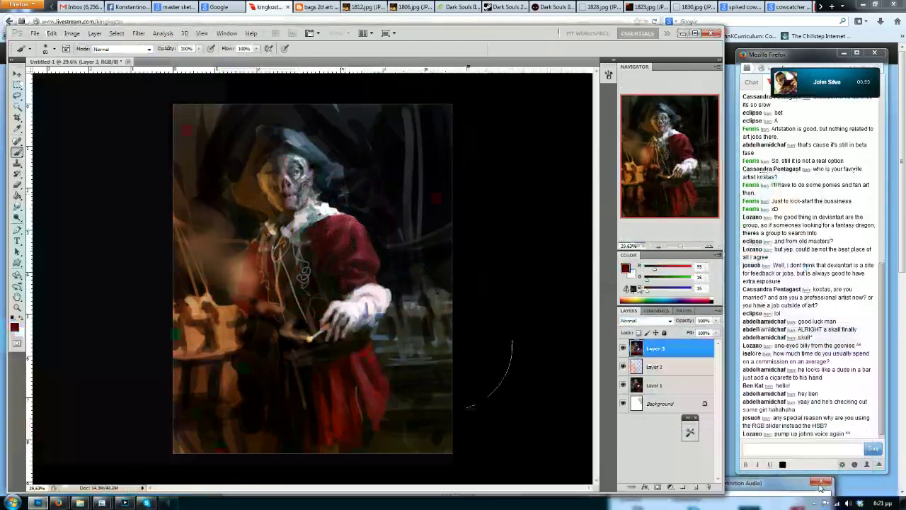
{"action": "left_click", "coordinate": [765, 448]}
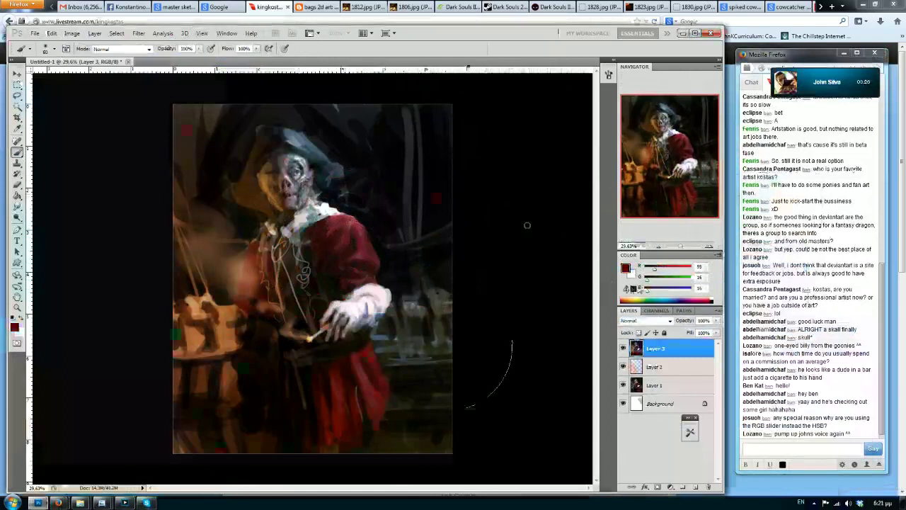
{"action": "scroll", "coordinate": [362, 225], "scroll_direction": "up", "scroll_amount": 1}
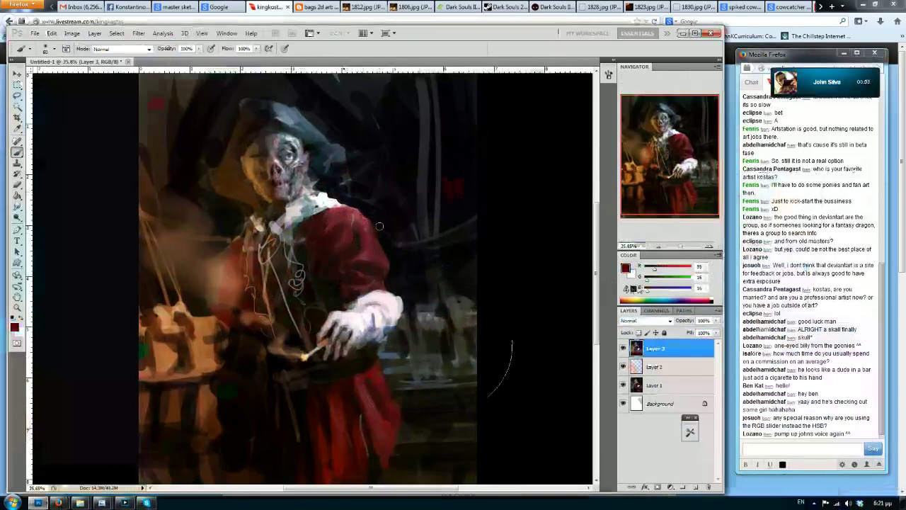
{"action": "scroll", "coordinate": [379, 226], "scroll_direction": "up", "scroll_amount": 2}
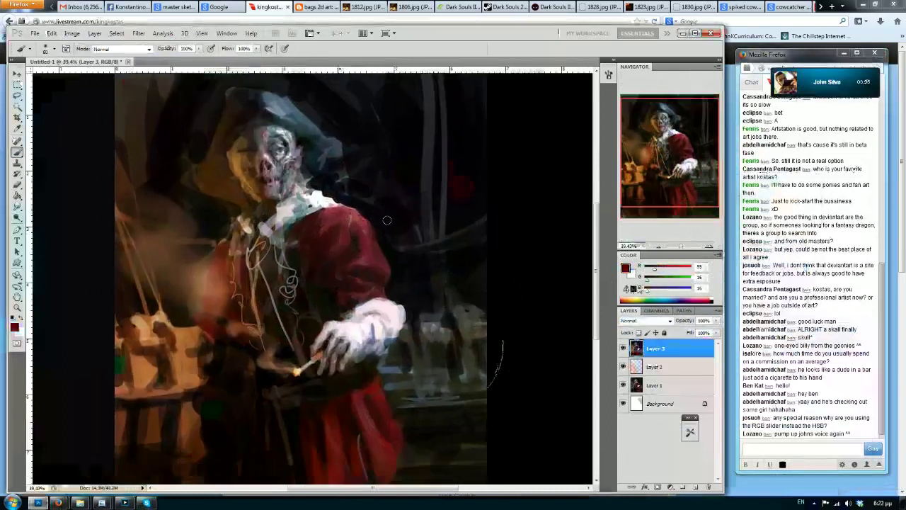
{"action": "scroll", "coordinate": [387, 220], "scroll_direction": "up", "scroll_amount": 1}
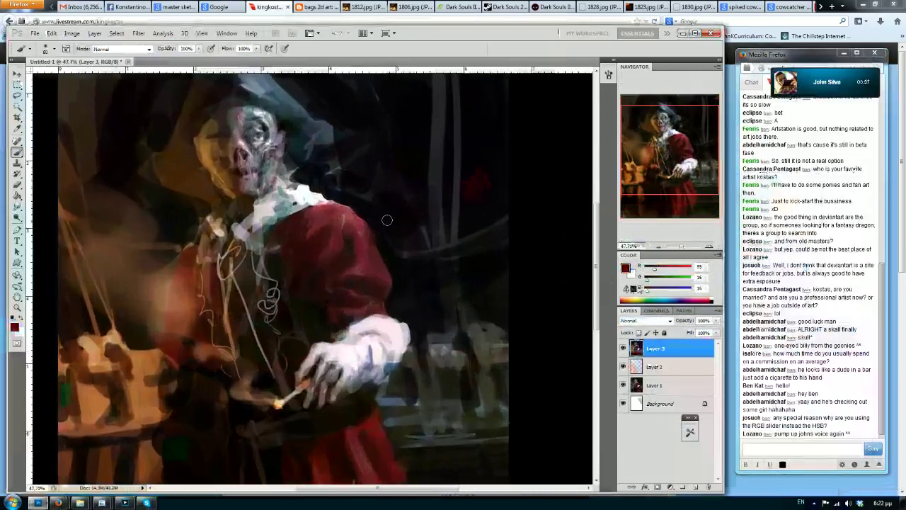
{"action": "scroll", "coordinate": [387, 220], "scroll_direction": "down", "scroll_amount": 5}
{"action": "scroll", "coordinate": [333, 199], "scroll_direction": "up", "scroll_amount": 1}
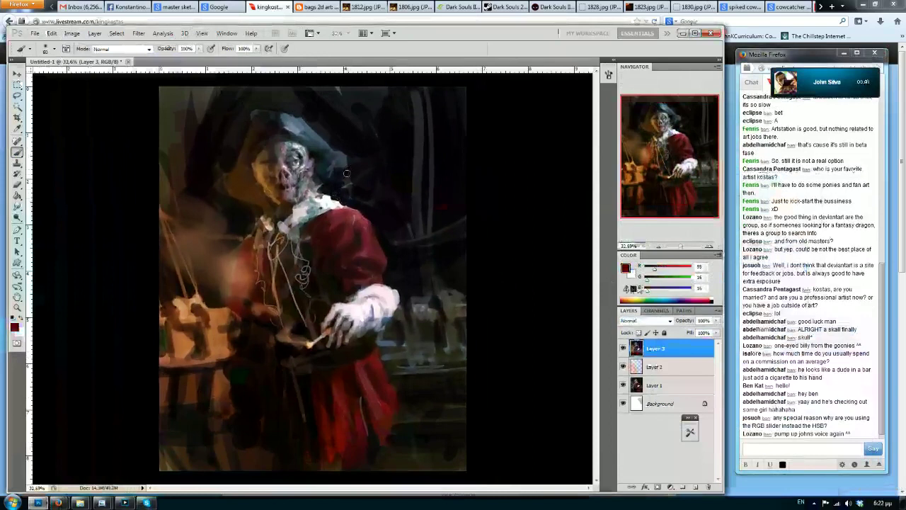
Sample a dark brown from the jacket and a red from the skirt, and paint over the warm-lit sleeve beside the smoke
{"action": "key", "text": "r"}
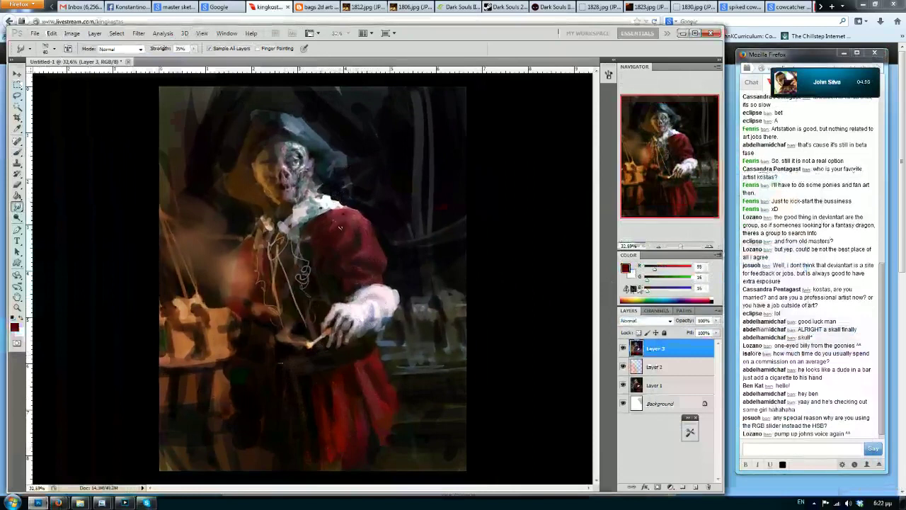
{"action": "key", "text": "b"}
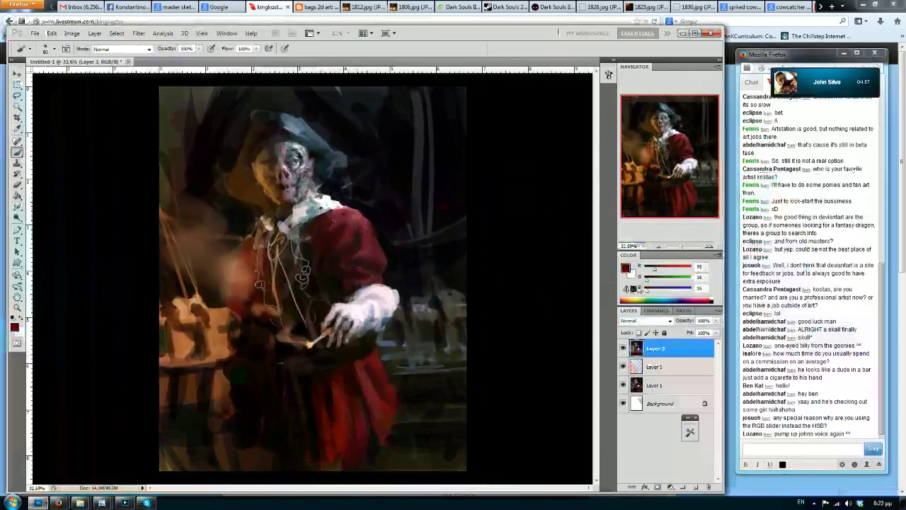
{"action": "left_click", "coordinate": [260, 286], "text": "alt"}
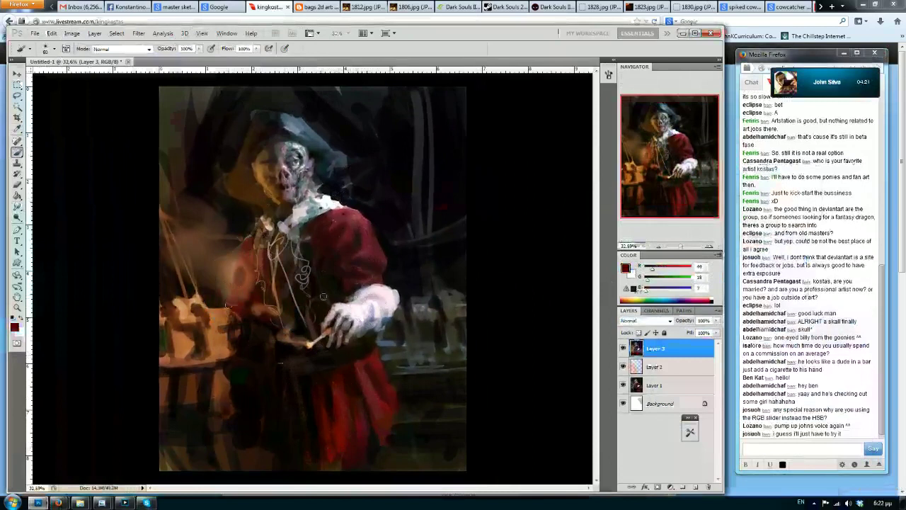
{"action": "left_click", "coordinate": [345, 395], "text": "alt"}
{"action": "mouse_move", "coordinate": [241, 271]}
{"action": "left_mouse_down"}
{"action": "mouse_move", "coordinate": [234, 304]}
{"action": "mouse_move", "coordinate": [241, 281]}
{"action": "left_mouse_up"}
Sample light and dark reds around the cool-lit shoulder and paint the upper sleeve folds with a smaller brush
{"action": "left_click", "coordinate": [344, 236], "text": "alt"}
{"action": "left_click", "coordinate": [351, 250], "text": "alt"}
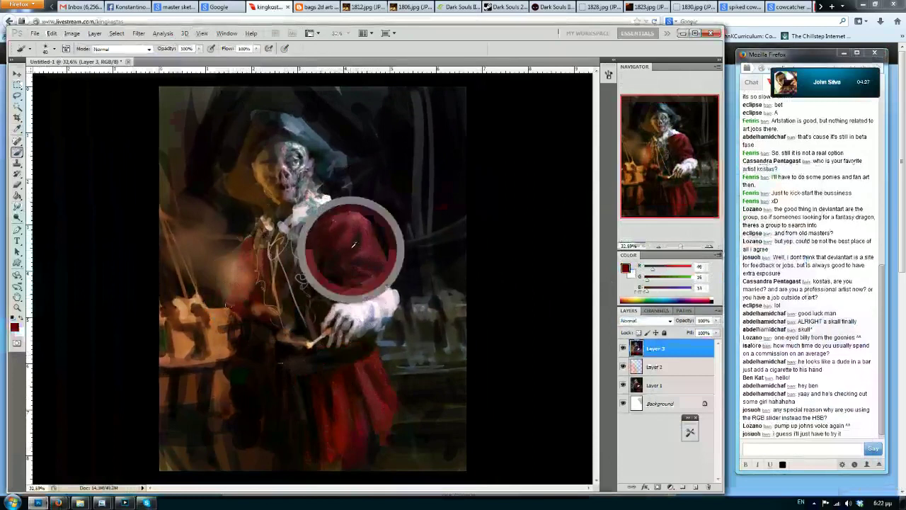
{"action": "left_click", "coordinate": [349, 237], "text": "alt"}
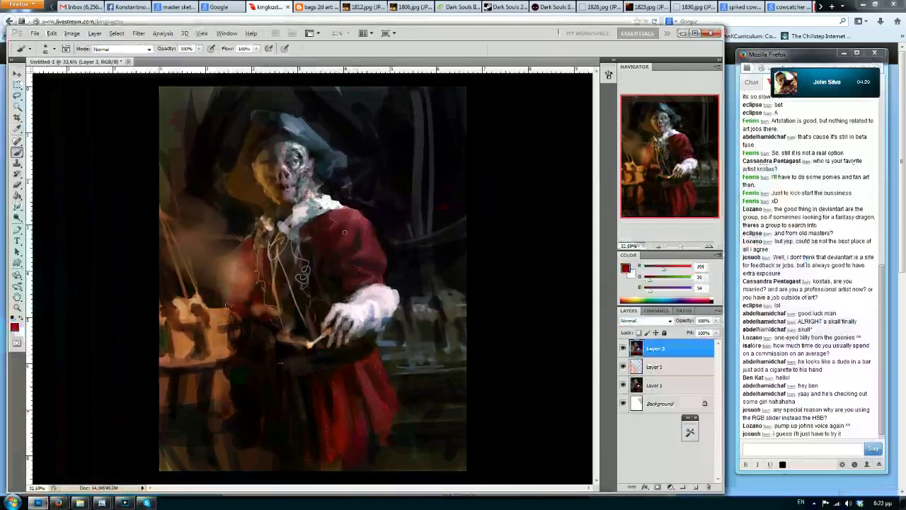
{"action": "left_click", "coordinate": [347, 202], "text": "alt"}
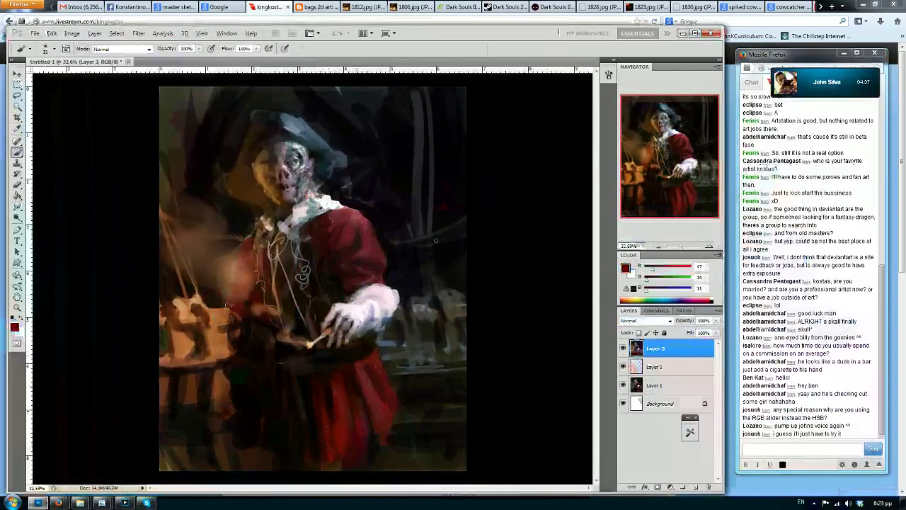
{"action": "left_click", "coordinate": [355, 249], "text": "alt"}
{"action": "mouse_move", "coordinate": [352, 248]}
{"action": "left_mouse_down"}
{"action": "mouse_move", "coordinate": [363, 241]}
{"action": "mouse_move", "coordinate": [352, 234]}
{"action": "left_mouse_up"}
Blend the mid-sleeve folds and outer sleeve edge by alternating sampled shadow reds with lighter shoulder reds
{"action": "left_click", "coordinate": [357, 244], "text": "alt"}
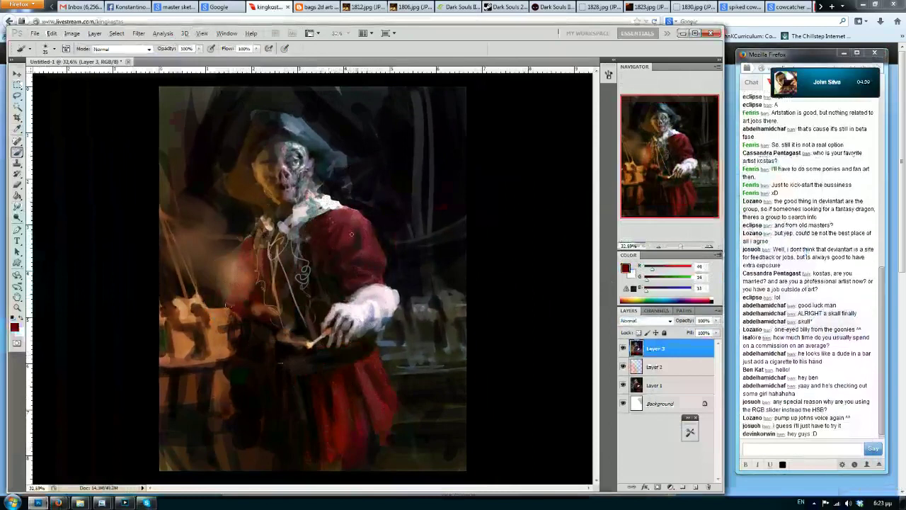
{"action": "left_click", "coordinate": [354, 220], "text": "alt"}
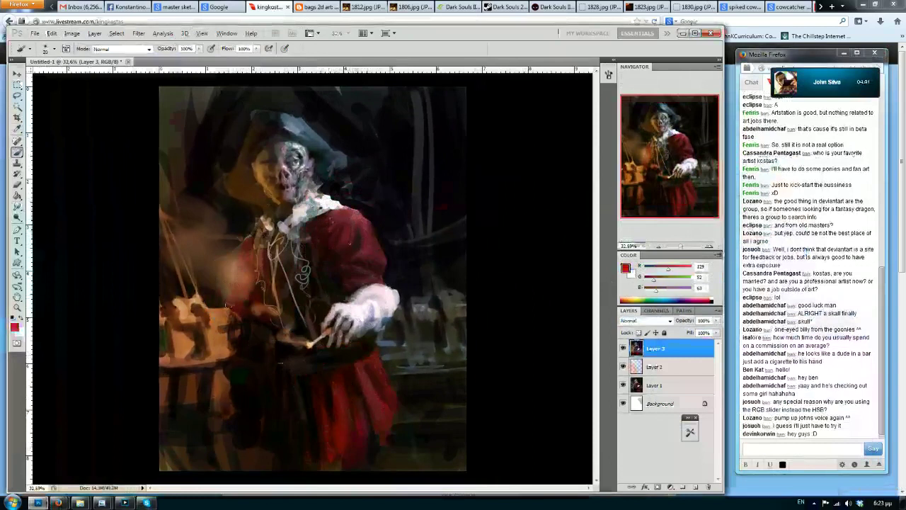
{"action": "left_click", "coordinate": [350, 251], "text": "alt"}
{"action": "left_click", "coordinate": [351, 227], "text": "alt"}
{"action": "left_click", "coordinate": [342, 256], "text": "alt"}
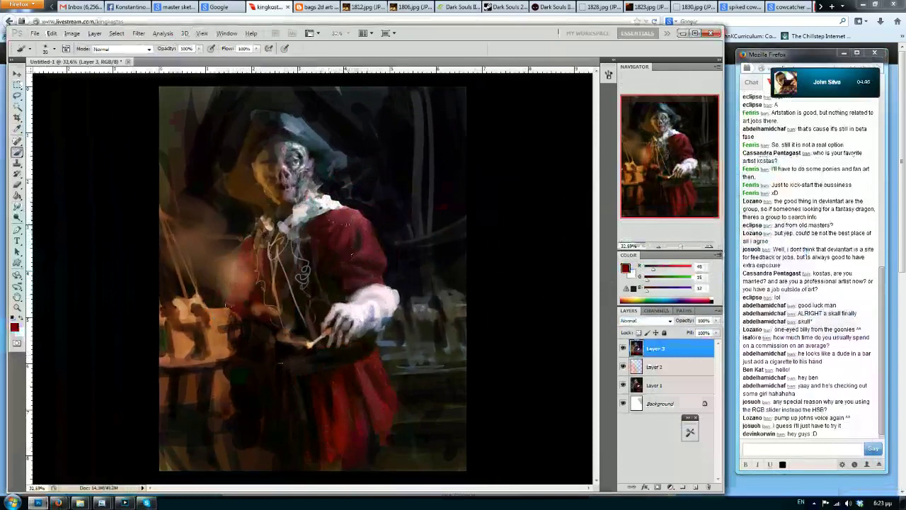
{"action": "left_click", "coordinate": [368, 248], "text": "alt"}
{"action": "left_click", "coordinate": [375, 225], "text": "alt"}
Flip the canvas horizontally and rework the white cuff's outer edge using the sampled background and near-white tones
{"action": "key", "text": "ctrl+shift+h"}
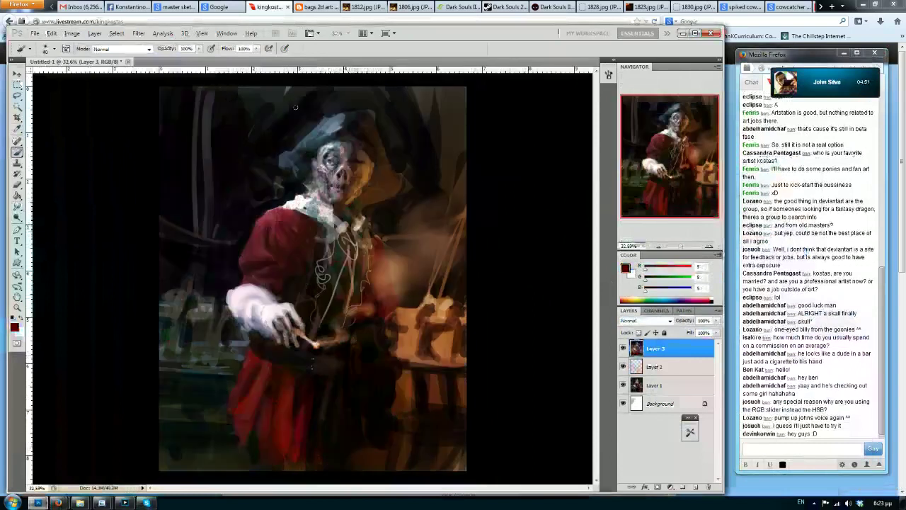
{"action": "left_click", "coordinate": [224, 288], "text": "alt"}
{"action": "left_click_drag", "start_coordinate": [234, 285], "coordinate": [226, 303]}
{"action": "left_click", "coordinate": [238, 291], "text": "alt"}
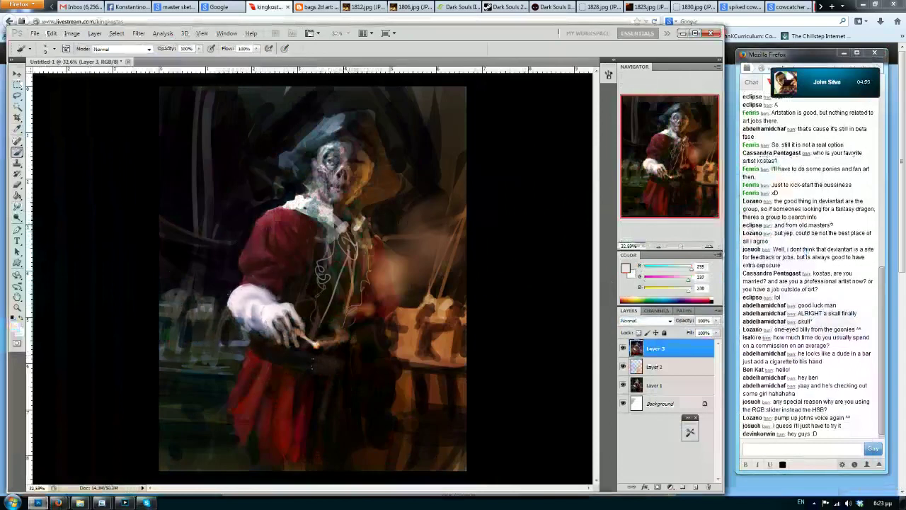
Shade the folds of the white cuff with sampled cool greys, varying the brush size
{"action": "left_click", "coordinate": [260, 321], "text": "alt"}
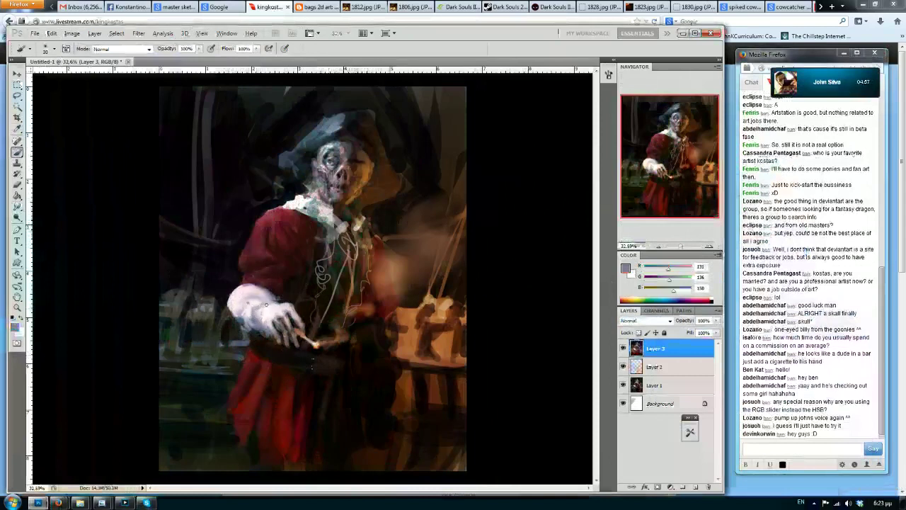
{"action": "key", "text": "bracketleft"}
{"action": "key", "text": "bracketright"}
{"action": "key", "text": "bracketright"}
{"action": "key", "text": "bracketright"}
{"action": "left_click", "coordinate": [250, 292], "text": "alt"}
{"action": "mouse_move", "coordinate": [250, 296]}
{"action": "left_mouse_down"}
{"action": "mouse_move", "coordinate": [257, 299]}
{"action": "mouse_move", "coordinate": [245, 303]}
{"action": "left_mouse_up"}
{"action": "left_click", "coordinate": [257, 299], "text": "alt"}
{"action": "key", "text": "bracketright"}
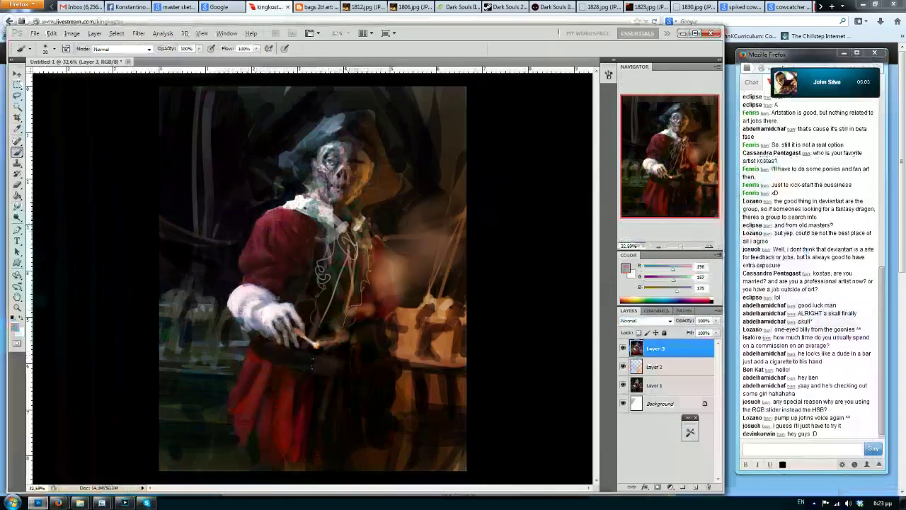
Sample near-whites from the cuff and paint its lit folds with a progressively smaller brush
{"action": "left_click", "coordinate": [242, 306], "text": "alt"}
{"action": "left_click", "coordinate": [241, 303], "text": "alt"}
{"action": "key", "text": "bracketleft"}
{"action": "left_click_drag", "start_coordinate": [252, 302], "coordinate": [255, 310]}
{"action": "key", "text": "bracketleft"}
{"action": "key", "text": "bracketleft"}
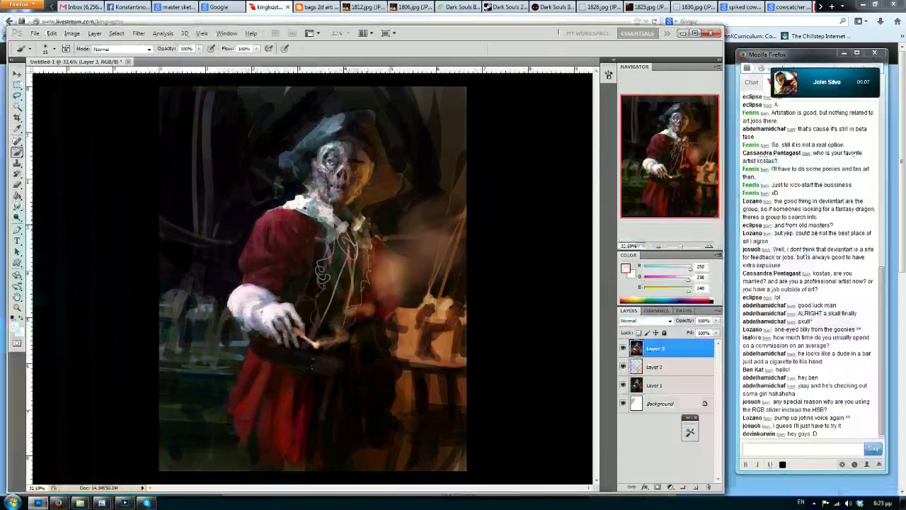
Trim the cuff's outer contour with dark background tones using a slightly larger brush
{"action": "key", "text": "bracketright"}
{"action": "left_click", "coordinate": [227, 288], "text": "alt"}
{"action": "left_click", "coordinate": [225, 313], "text": "alt"}
{"action": "left_click", "coordinate": [226, 297], "text": "alt"}
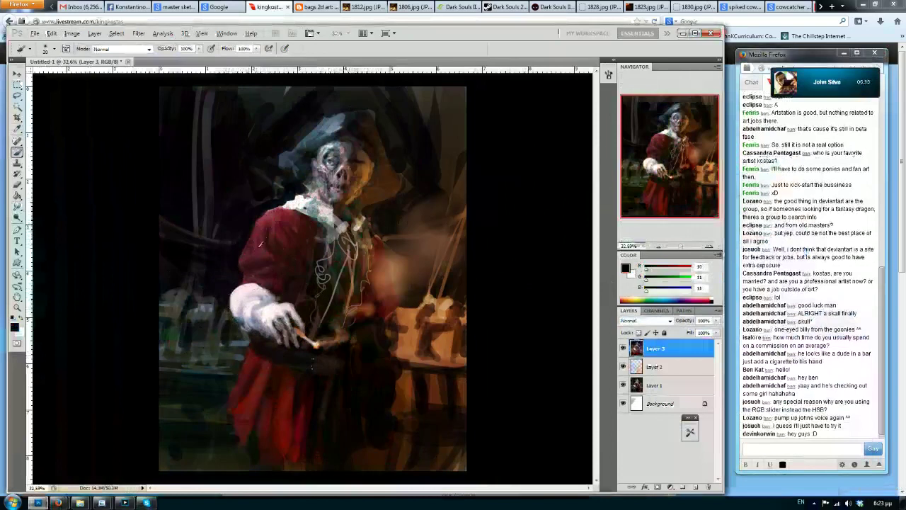
Refine the shoulder and sleeve folds with sampled mid reds and a very dark red shadow tone
{"action": "left_click", "coordinate": [278, 232], "text": "alt"}
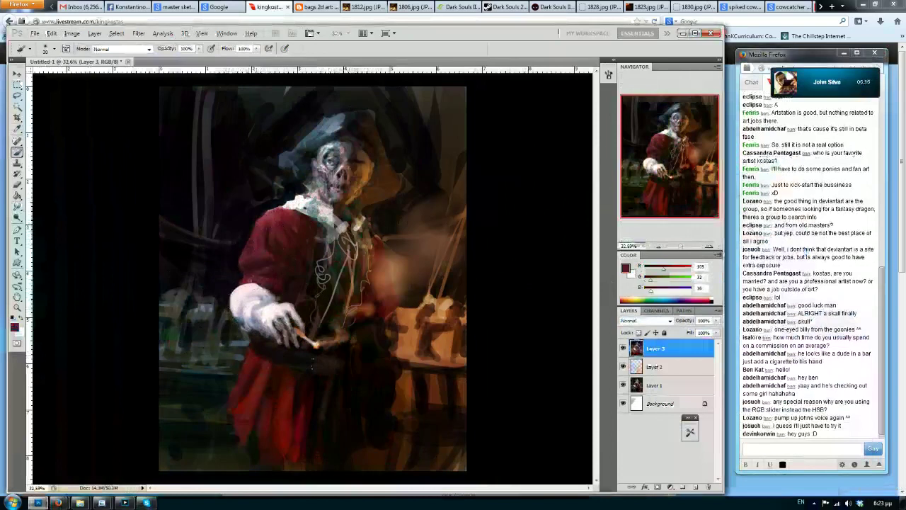
{"action": "left_click", "coordinate": [275, 268], "text": "alt"}
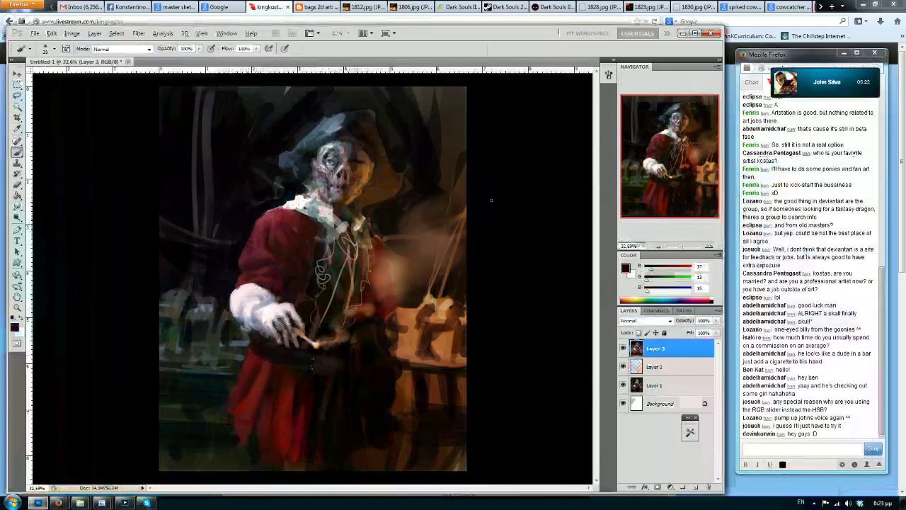
{"action": "left_click", "coordinate": [281, 215], "text": "alt"}
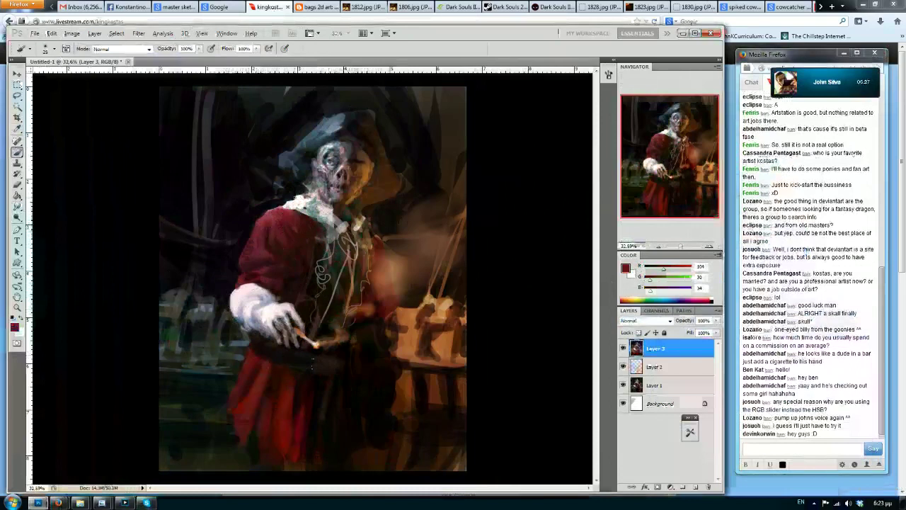
{"action": "left_click", "coordinate": [277, 230], "text": "alt"}
{"action": "left_click", "coordinate": [277, 240], "text": "alt"}
{"action": "left_click", "coordinate": [283, 222], "text": "alt"}
Flip the canvas back horizontally and check the whole composition before closing in on the cuff
{"action": "key", "text": "ctrl+shift+h"}
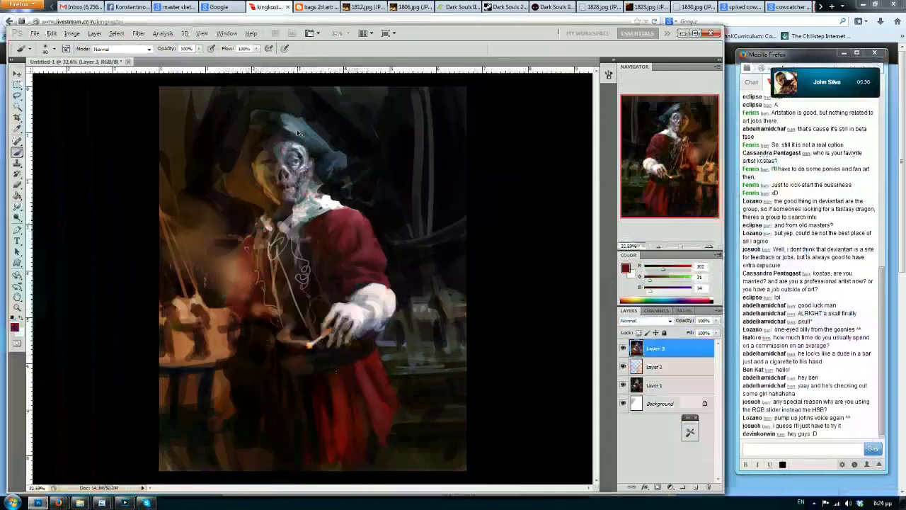
{"action": "scroll", "coordinate": [403, 246], "scroll_direction": "down", "scroll_amount": 5}
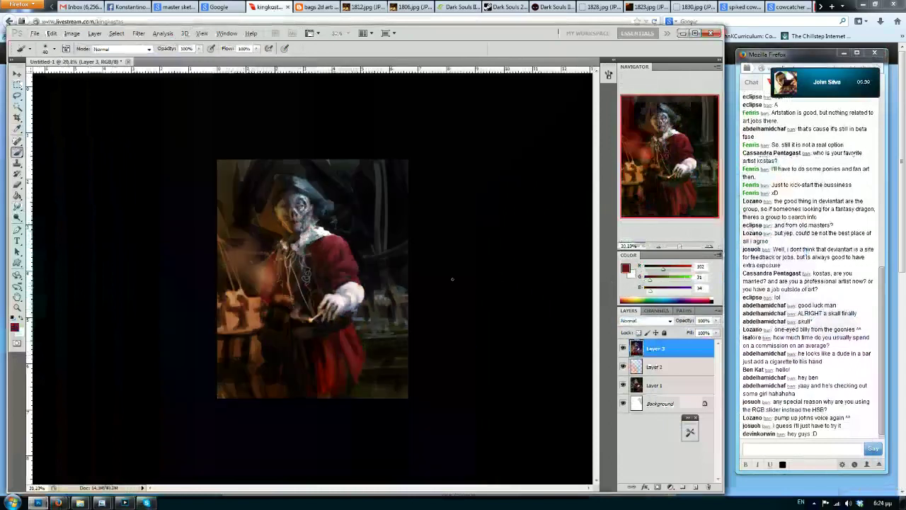
{"action": "scroll", "coordinate": [403, 245], "scroll_direction": "up", "scroll_amount": 2}
{"action": "scroll", "coordinate": [403, 245], "scroll_direction": "up", "scroll_amount": 3}
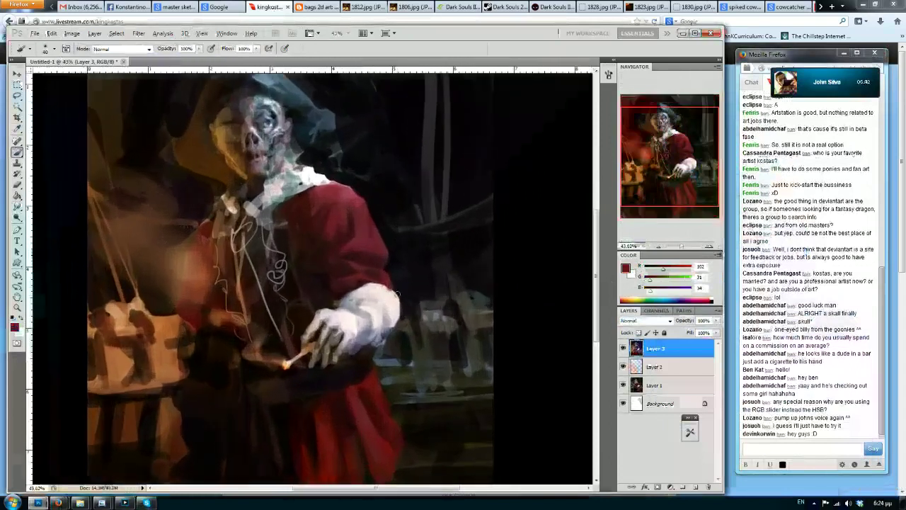
Rework the cuff's upper outer edge with sampled tones, and pick a near-black for the background beside it with a much larger brush
{"action": "left_click", "coordinate": [386, 303], "text": "alt"}
{"action": "left_click_drag", "start_coordinate": [388, 294], "coordinate": [390, 288]}
{"action": "left_click", "coordinate": [391, 289], "text": "alt"}
{"action": "key", "text": "bracketright"}
{"action": "key", "text": "bracketright"}
{"action": "key", "text": "bracketright"}
{"action": "key", "text": "bracketright"}
{"action": "key", "text": "bracketright"}
{"action": "key", "text": "bracketright"}
{"action": "key", "text": "bracketright"}
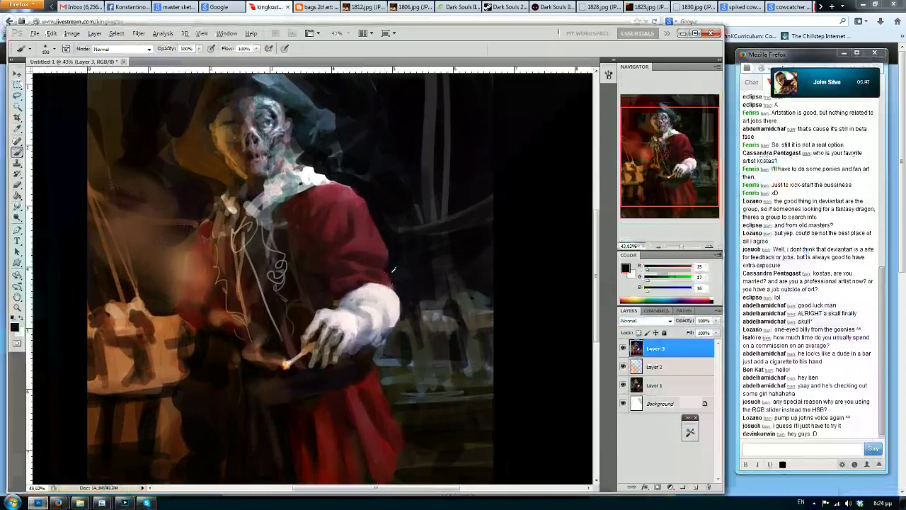
Swap to white and block in broad, bright strokes across the cool-lit side of the collar
{"action": "key", "text": "x"}
{"action": "mouse_move", "coordinate": [322, 171]}
{"action": "left_mouse_down"}
{"action": "mouse_move", "coordinate": [250, 208]}
{"action": "mouse_move", "coordinate": [266, 229]}
{"action": "left_mouse_up"}
{"action": "key", "text": "bracketright"}
{"action": "key", "text": "bracketright"}
{"action": "key", "text": "bracketright"}
{"action": "left_click_drag", "start_coordinate": [303, 177], "coordinate": [286, 191]}
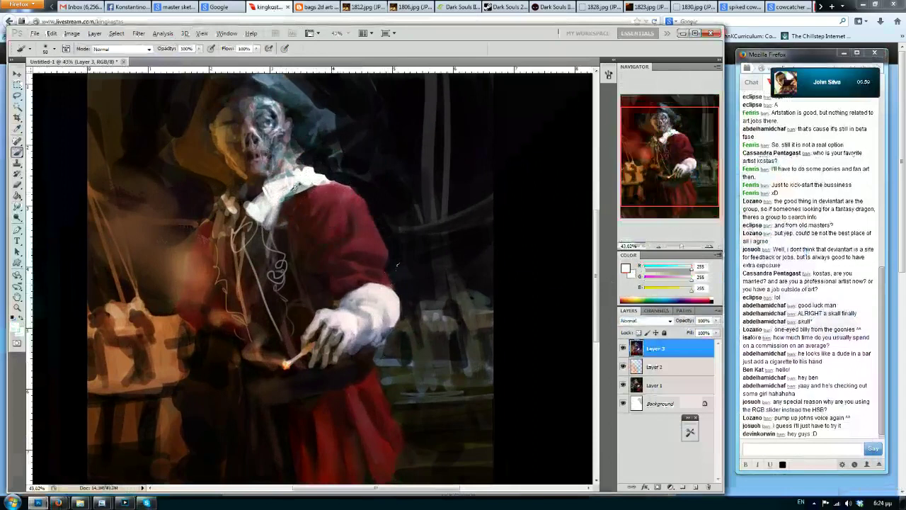
Shrink the brush, sample collar tones, and refine the collar's upper edge beside the neck
{"action": "left_click", "coordinate": [294, 188], "text": "alt"}
{"action": "key", "text": "bracketleft"}
{"action": "key", "text": "bracketleft"}
{"action": "key", "text": "bracketleft"}
{"action": "left_click", "coordinate": [303, 181], "text": "alt"}
{"action": "key", "text": "bracketleft"}
{"action": "mouse_move", "coordinate": [307, 179]}
{"action": "left_mouse_down"}
{"action": "mouse_move", "coordinate": [320, 172]}
{"action": "mouse_move", "coordinate": [308, 169]}
{"action": "left_mouse_up"}
Detail the collar folds beneath the jaw with a finer brush, alternating sampled dark greenish-grey and white tones
{"action": "key", "text": "bracketleft"}
{"action": "left_click", "coordinate": [293, 190], "text": "alt"}
{"action": "left_click", "coordinate": [309, 170], "text": "alt"}
{"action": "left_click", "coordinate": [309, 172], "text": "alt"}
{"action": "left_click", "coordinate": [294, 186], "text": "alt"}
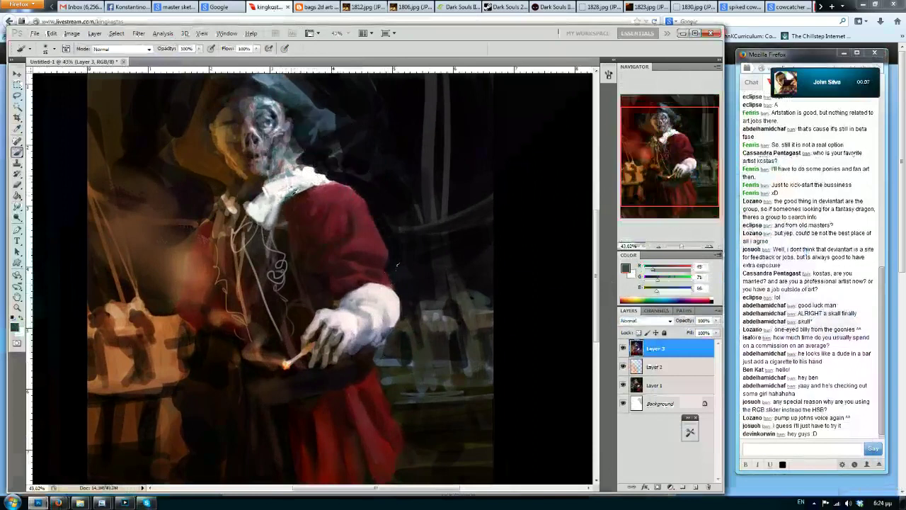
{"action": "left_click", "coordinate": [322, 169], "text": "alt"}
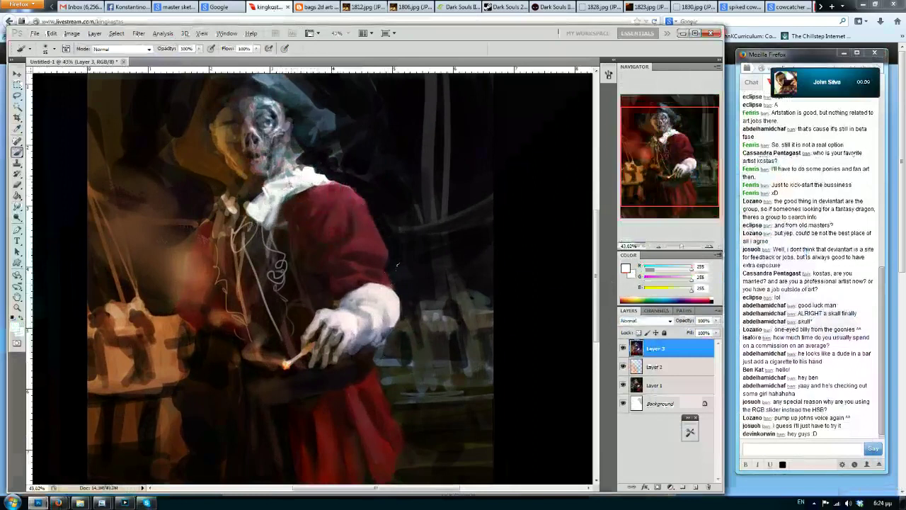
Define the collar's lower edge against the red shoulder using sampled whites and jacket reds
{"action": "left_click", "coordinate": [303, 177], "text": "alt"}
{"action": "left_click", "coordinate": [310, 178], "text": "alt"}
{"action": "left_click", "coordinate": [315, 180], "text": "alt"}
{"action": "left_click", "coordinate": [313, 191], "text": "alt"}
{"action": "left_click_drag", "start_coordinate": [319, 187], "coordinate": [302, 189]}
{"action": "left_click", "coordinate": [313, 190], "text": "alt"}
{"action": "left_click", "coordinate": [316, 184], "text": "alt"}
{"action": "left_click", "coordinate": [311, 181], "text": "alt"}
{"action": "left_click", "coordinate": [313, 178], "text": "alt"}
Flip the canvas horizontally and paint the skull's forehead and nose bridge with sampled dark greys and muted pinks
{"action": "key", "text": "ctrl+shift+h"}
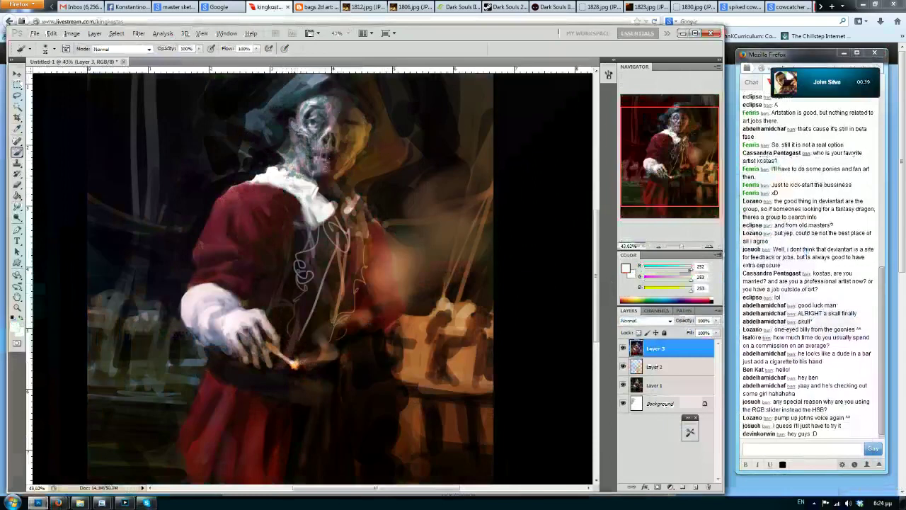
{"action": "scroll", "coordinate": [354, 142], "scroll_direction": "down", "scroll_amount": 4}
{"action": "scroll", "coordinate": [363, 133], "scroll_direction": "up", "scroll_amount": 7}
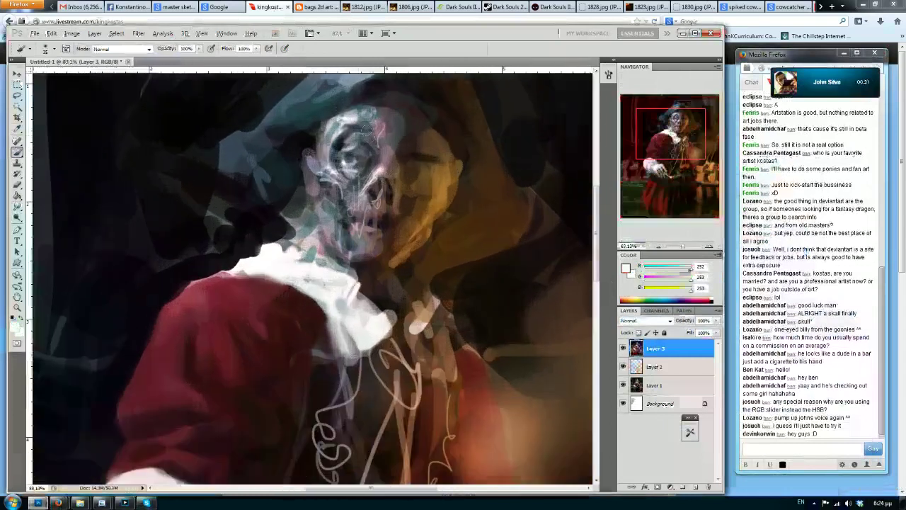
{"action": "left_click_drag", "start_coordinate": [354, 132], "coordinate": [324, 178]}
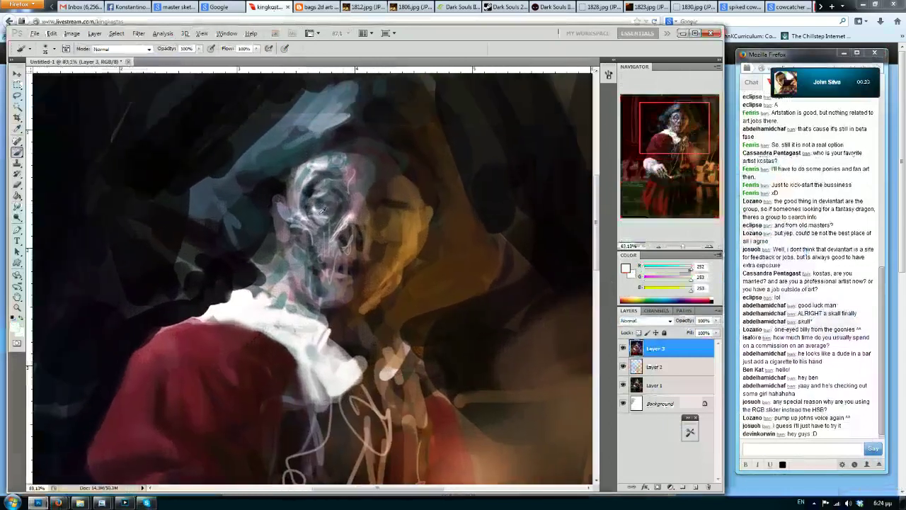
{"action": "left_click", "coordinate": [361, 175], "text": "alt"}
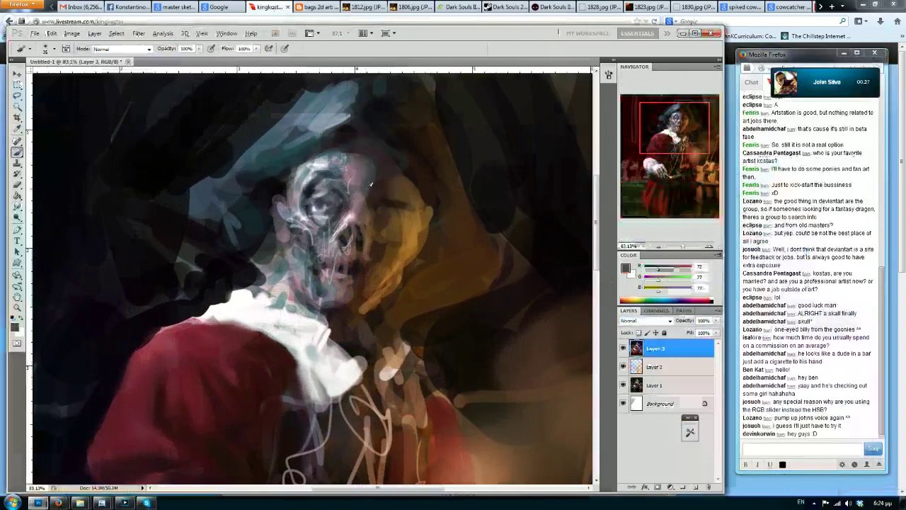
{"action": "left_click", "coordinate": [366, 196], "text": "alt"}
{"action": "left_click", "coordinate": [353, 209], "text": "alt"}
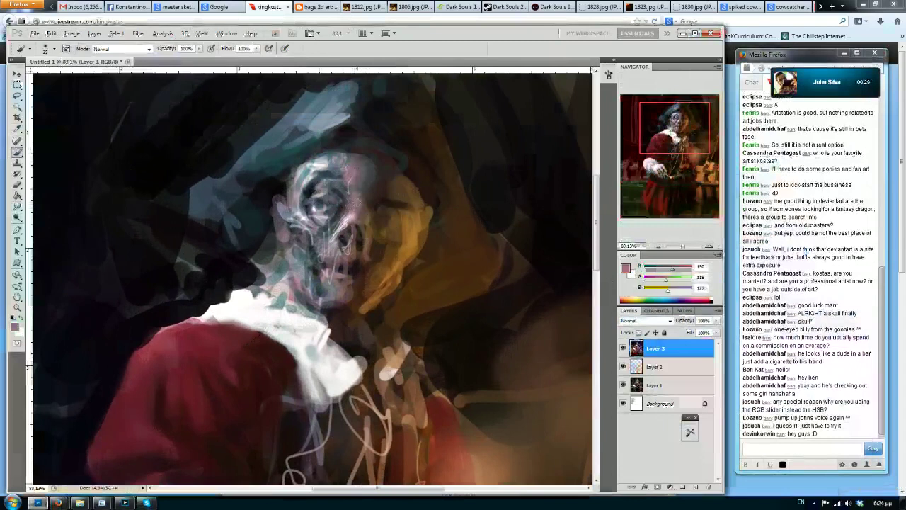
{"action": "left_click", "coordinate": [356, 210], "text": "alt"}
{"action": "left_click", "coordinate": [352, 211], "text": "alt"}
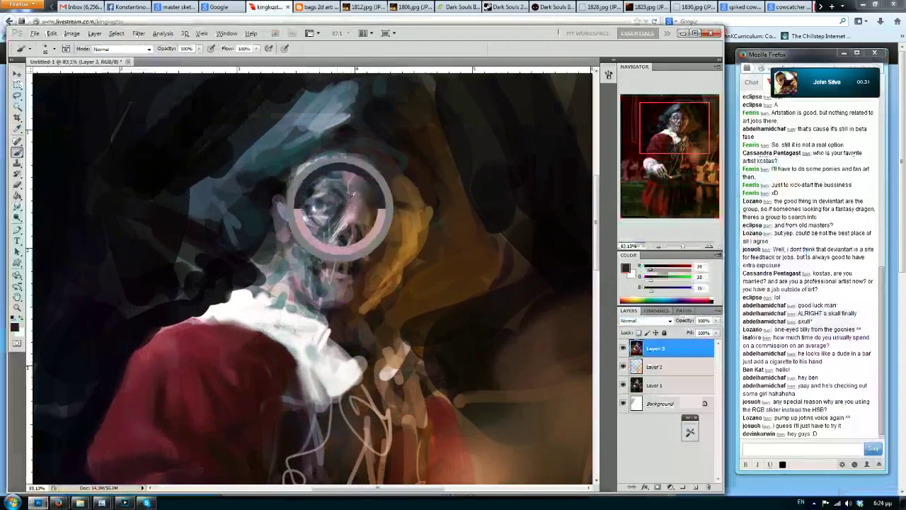
Refine the skull's nose bridge and the area around the nasal cavity with sampled light and dark tones
{"action": "mouse_move", "coordinate": [347, 210]}
{"action": "left_mouse_down"}
{"action": "mouse_move", "coordinate": [334, 227]}
{"action": "mouse_move", "coordinate": [358, 213]}
{"action": "mouse_move", "coordinate": [358, 258]}
{"action": "mouse_move", "coordinate": [327, 264]}
{"action": "mouse_move", "coordinate": [333, 236]}
{"action": "left_mouse_up"}
{"action": "left_click", "coordinate": [353, 213], "text": "alt"}
{"action": "left_click", "coordinate": [360, 242], "text": "alt"}
{"action": "key", "text": "bracketright"}
{"action": "key", "text": "bracketright"}
{"action": "left_click", "coordinate": [351, 216], "text": "alt"}
{"action": "left_click", "coordinate": [343, 226], "text": "alt"}
{"action": "left_click", "coordinate": [343, 206], "text": "alt"}
{"action": "left_click", "coordinate": [340, 192], "text": "alt"}
Blend the centre of the face from the cool pinkish bone into the warm-lit cheek using sampled mid-tones
{"action": "mouse_move", "coordinate": [341, 187]}
{"action": "left_mouse_down"}
{"action": "mouse_move", "coordinate": [334, 206]}
{"action": "mouse_move", "coordinate": [339, 191]}
{"action": "mouse_move", "coordinate": [380, 211]}
{"action": "mouse_move", "coordinate": [385, 262]}
{"action": "mouse_move", "coordinate": [354, 303]}
{"action": "mouse_move", "coordinate": [394, 295]}
{"action": "mouse_move", "coordinate": [419, 259]}
{"action": "left_mouse_up"}
{"action": "left_click", "coordinate": [341, 209], "text": "alt"}
{"action": "left_click", "coordinate": [350, 208], "text": "alt"}
{"action": "left_click", "coordinate": [339, 200], "text": "alt"}
{"action": "left_click", "coordinate": [382, 214], "text": "alt"}
{"action": "left_click", "coordinate": [382, 256], "text": "alt"}
Soften the warm-lit cheek and jaw with a larger brush and sampled ochre and brown tones
{"action": "key", "text": "bracketright"}
{"action": "key", "text": "bracketright"}
{"action": "key", "text": "bracketright"}
{"action": "key", "text": "bracketright"}
{"action": "left_click", "coordinate": [396, 248], "text": "alt"}
{"action": "left_click", "coordinate": [376, 307], "text": "alt"}
{"action": "left_click", "coordinate": [385, 278], "text": "alt"}
{"action": "left_click", "coordinate": [374, 226], "text": "alt"}
Shrink the brush and rework the warm-side eye socket and cheekbone in sampled ochre brown
{"action": "key", "text": "bracketleft"}
{"action": "key", "text": "bracketleft"}
{"action": "key", "text": "bracketleft"}
{"action": "mouse_move", "coordinate": [369, 224]}
{"action": "left_mouse_down"}
{"action": "mouse_move", "coordinate": [387, 248]}
{"action": "mouse_move", "coordinate": [394, 212]}
{"action": "mouse_move", "coordinate": [408, 222]}
{"action": "left_mouse_up"}
{"action": "left_click", "coordinate": [378, 225], "text": "alt"}
{"action": "key", "text": "bracketleft"}
{"action": "key", "text": "bracketleft"}
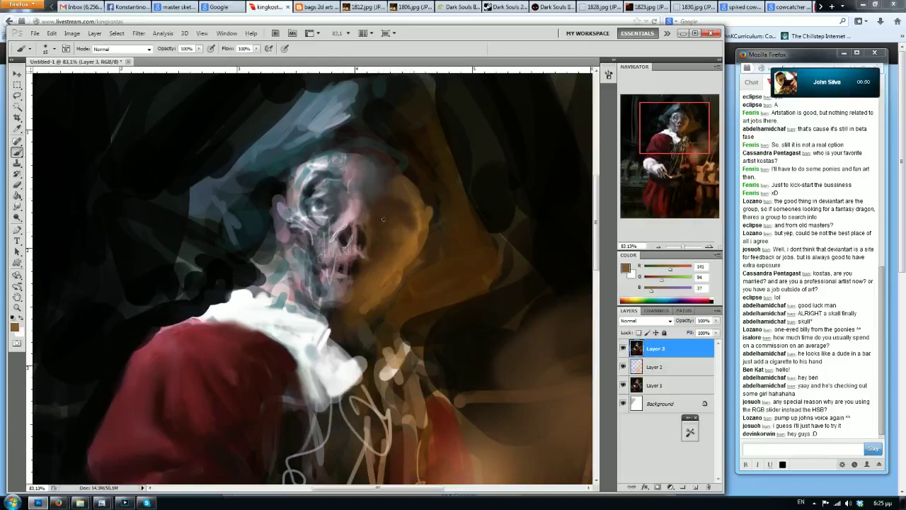
Shape the outer edge of the warm-lit cheek by alternating sampled orange-ochre and dark brown strokes
{"action": "left_click", "coordinate": [391, 206], "text": "alt"}
{"action": "left_click", "coordinate": [409, 221], "text": "alt"}
{"action": "left_click", "coordinate": [418, 222], "text": "alt"}
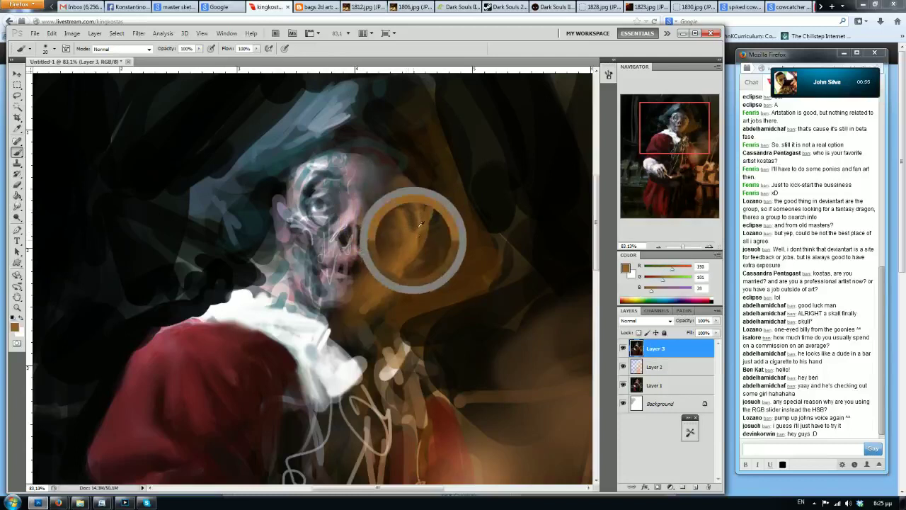
{"action": "left_click", "coordinate": [433, 233], "text": "alt"}
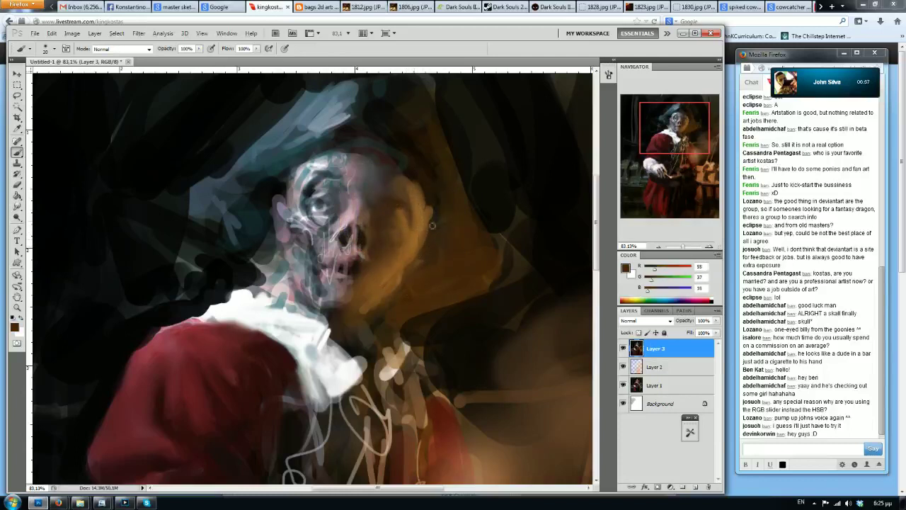
{"action": "mouse_move", "coordinate": [430, 213]}
{"action": "left_mouse_down"}
{"action": "mouse_move", "coordinate": [410, 278]}
{"action": "mouse_move", "coordinate": [395, 279]}
{"action": "left_mouse_up"}
{"action": "left_click", "coordinate": [399, 266], "text": "alt"}
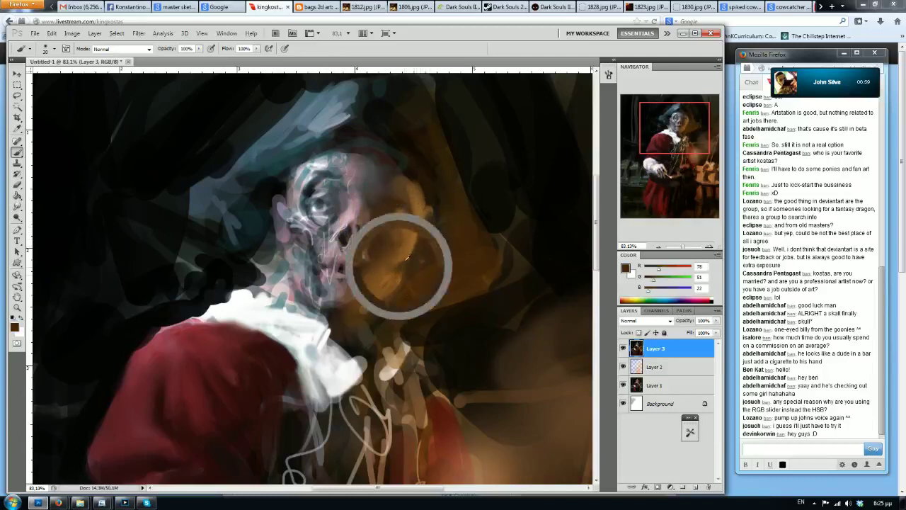
{"action": "left_click", "coordinate": [388, 253], "text": "alt"}
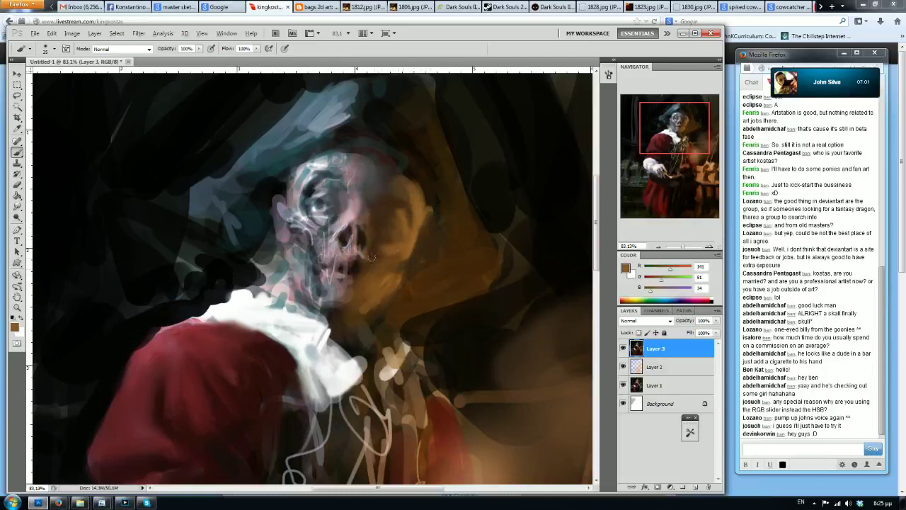
Model the warm-lit jaw and chin with sampled ochre and darken the jaw's underside in deep brown
{"action": "left_click", "coordinate": [377, 258], "text": "alt"}
{"action": "left_click_drag", "start_coordinate": [373, 276], "coordinate": [367, 298]}
{"action": "left_click", "coordinate": [384, 274], "text": "alt"}
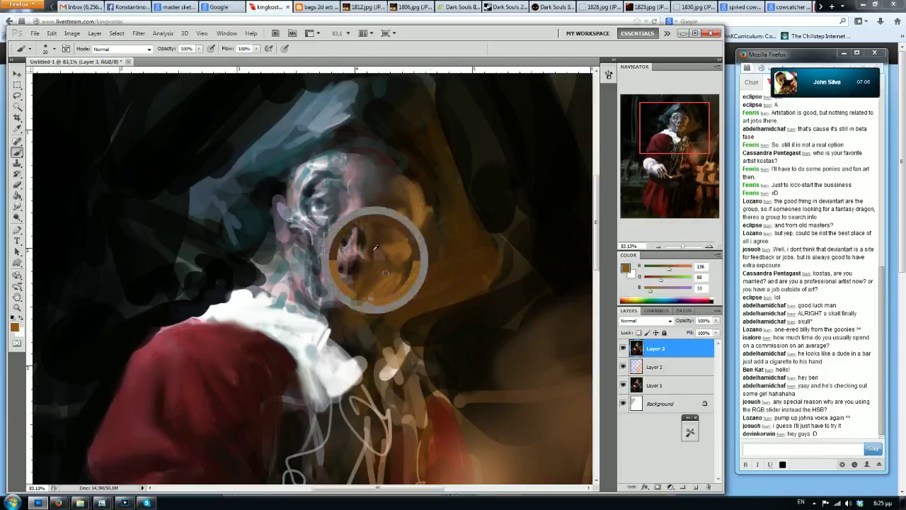
{"action": "left_click", "coordinate": [400, 282], "text": "alt"}
{"action": "key", "text": "]"}
{"action": "left_click_drag", "start_coordinate": [403, 279], "coordinate": [391, 307]}
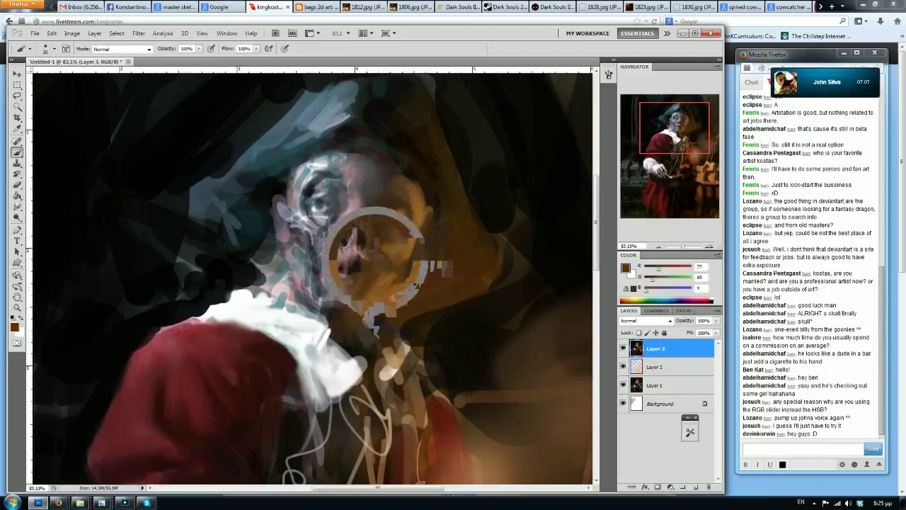
Paint over the warm-side ear and outer face contour with a larger brush in sampled dark brown
{"action": "left_click", "coordinate": [437, 274], "text": "alt"}
{"action": "key", "text": "]"}
{"action": "key", "text": "]"}
{"action": "key", "text": "]"}
{"action": "key", "text": "]"}
{"action": "left_click_drag", "start_coordinate": [431, 258], "coordinate": [415, 278]}
{"action": "left_click_drag", "start_coordinate": [428, 204], "coordinate": [418, 242]}
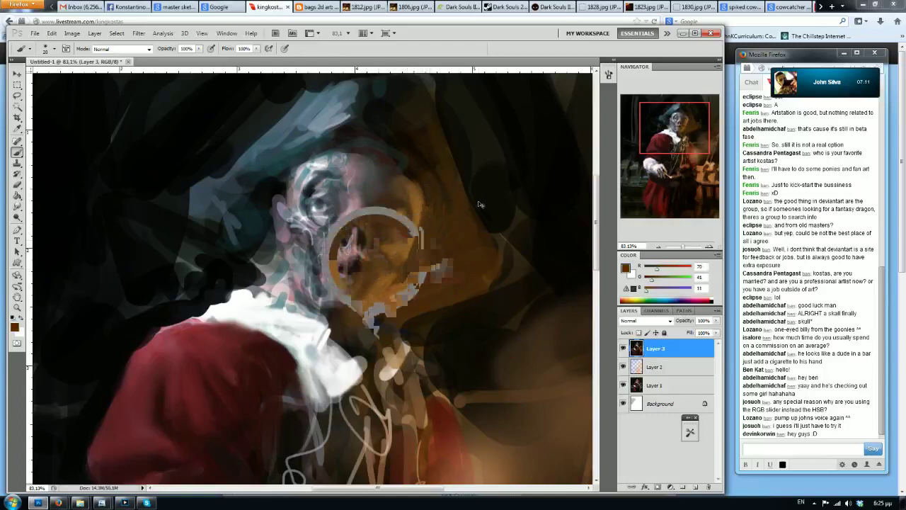
Flip the canvas back horizontally and rework the warm side of the hat beside the face with sampled dark browns
{"action": "key", "text": "F2"}
{"action": "scroll", "coordinate": [115, 322], "scroll_direction": "down", "scroll_amount": 2}
{"action": "scroll", "coordinate": [133, 311], "scroll_direction": "up", "scroll_amount": 2}
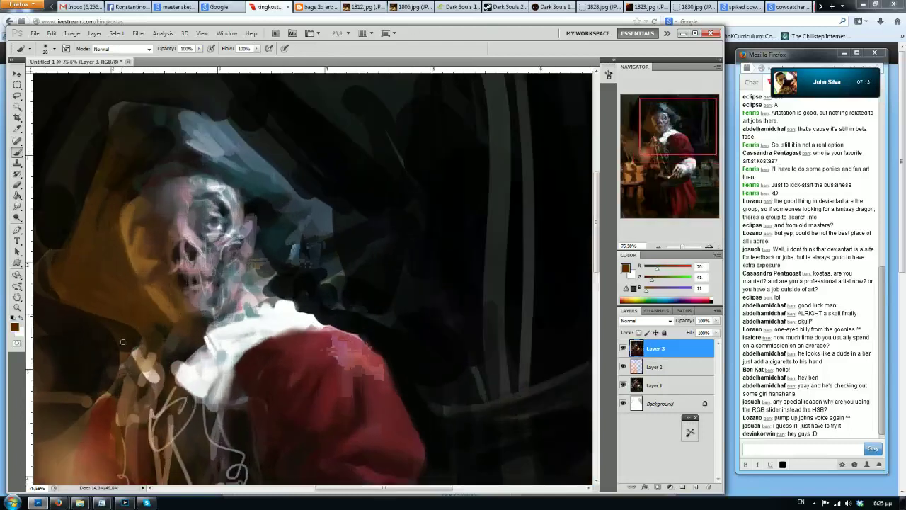
{"action": "left_click_drag", "start_coordinate": [173, 203], "coordinate": [317, 236]}
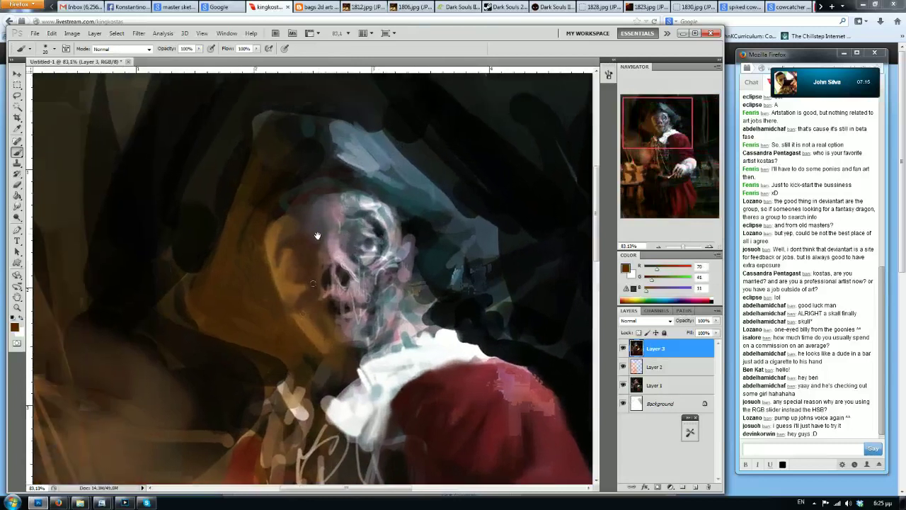
{"action": "left_click", "coordinate": [237, 331], "text": "alt"}
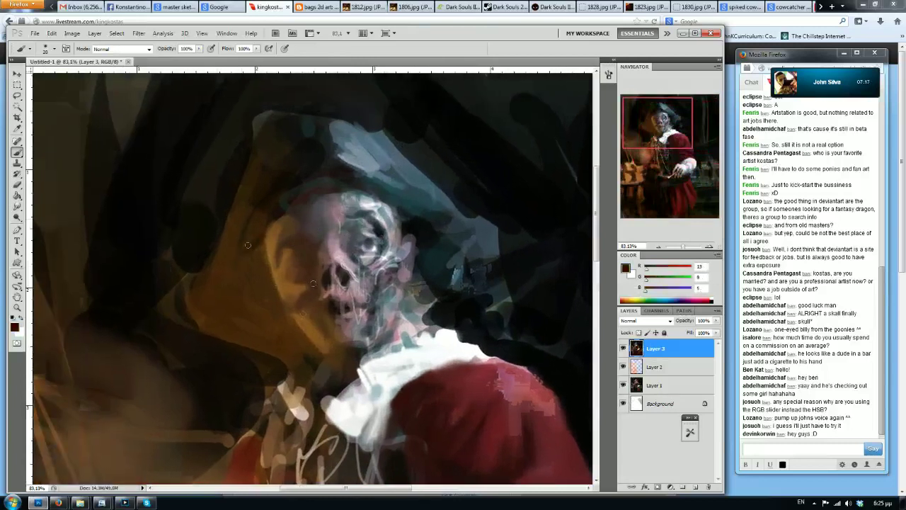
{"action": "left_click", "coordinate": [242, 233], "text": "alt"}
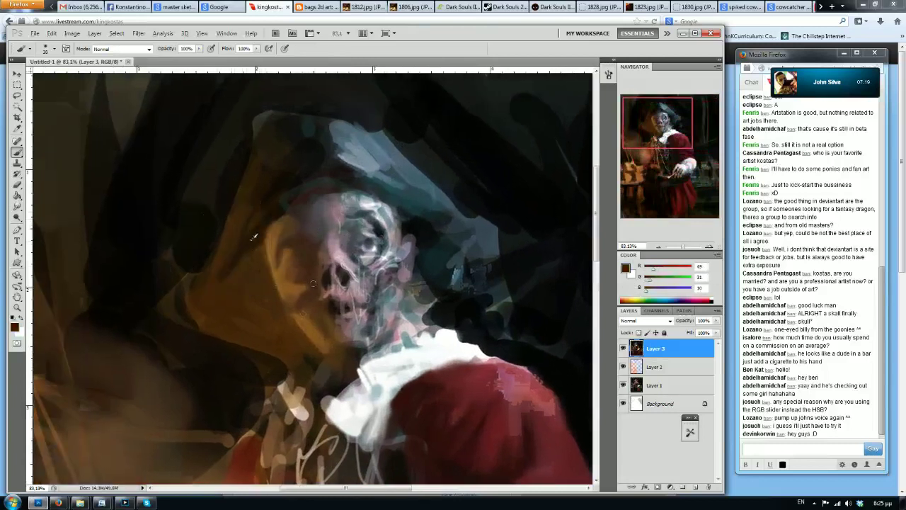
{"action": "left_click", "coordinate": [238, 238], "text": "alt"}
{"action": "key", "text": "bracketright"}
{"action": "left_click", "coordinate": [253, 180], "text": "alt"}
{"action": "key", "text": "bracketleft"}
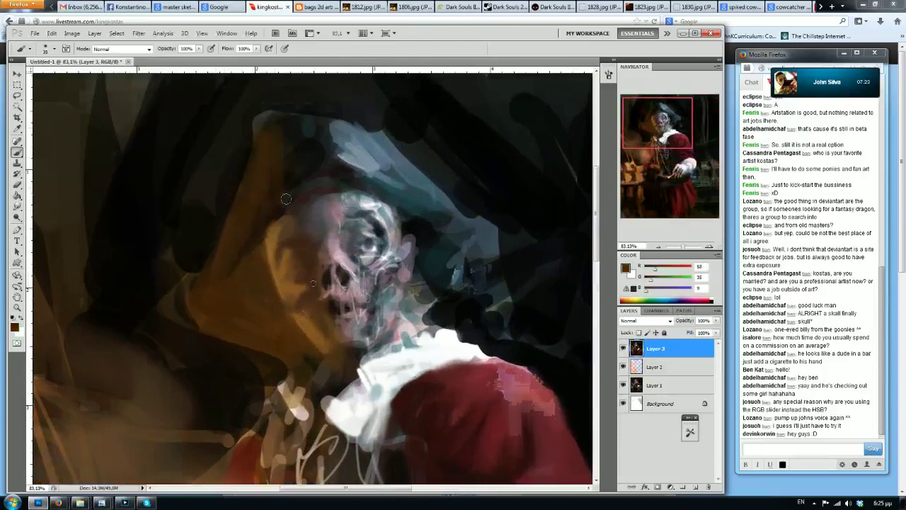
Darken the hat crown and brim above the forehead with sampled shadow tones, varying the brush size
{"action": "mouse_move", "coordinate": [276, 148]}
{"action": "left_mouse_down"}
{"action": "mouse_move", "coordinate": [267, 177]}
{"action": "mouse_move", "coordinate": [283, 161]}
{"action": "mouse_move", "coordinate": [255, 184]}
{"action": "left_mouse_up"}
{"action": "left_click", "coordinate": [275, 176], "text": "alt"}
{"action": "left_click", "coordinate": [285, 163], "text": "alt"}
{"action": "key", "text": "bracketright"}
{"action": "key", "text": "bracketright"}
{"action": "key", "text": "bracketright"}
{"action": "key", "text": "bracketright"}
{"action": "key", "text": "bracketleft"}
{"action": "key", "text": "bracketleft"}
{"action": "key", "text": "bracketleft"}
Paint the shadows beside the nasal cavity, mouth and jaw on the warm side with sampled dark browns
{"action": "left_click", "coordinate": [325, 279], "text": "alt"}
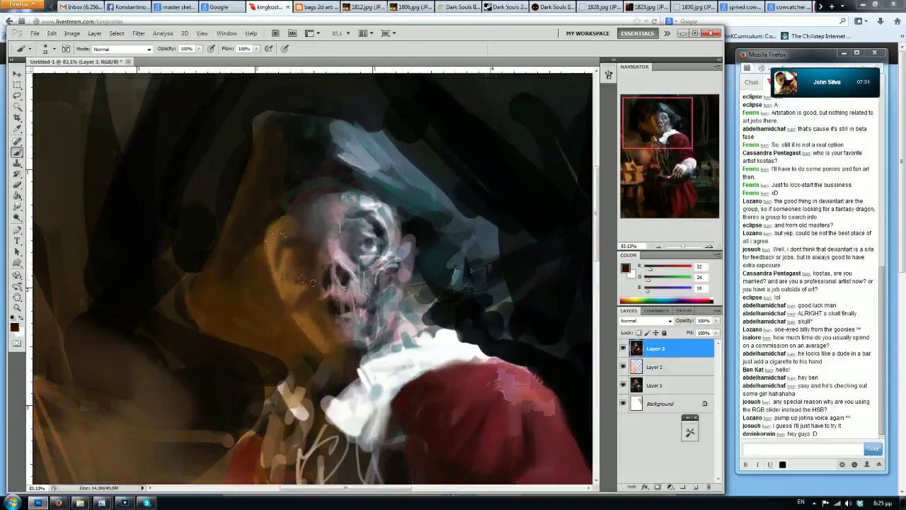
{"action": "left_click", "coordinate": [314, 302], "text": "alt"}
{"action": "key", "text": "bracketright"}
{"action": "key", "text": "bracketright"}
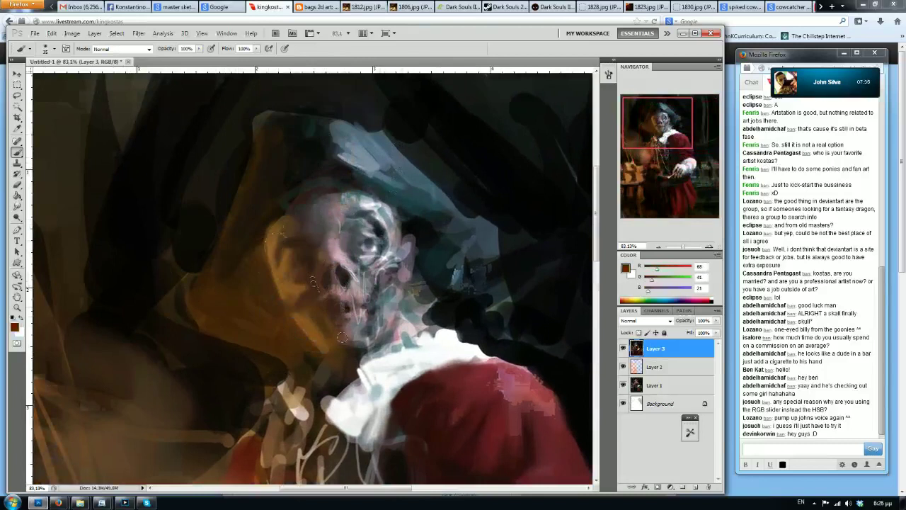
Paint the skull's jaw and cheekbone with sampled pale flesh tones, and undo the last stroke
{"action": "left_click", "coordinate": [366, 314], "text": "alt"}
{"action": "mouse_move", "coordinate": [367, 321]}
{"action": "left_mouse_down"}
{"action": "mouse_move", "coordinate": [347, 341]}
{"action": "mouse_move", "coordinate": [356, 349]}
{"action": "mouse_move", "coordinate": [348, 344]}
{"action": "mouse_move", "coordinate": [378, 302]}
{"action": "left_mouse_up"}
{"action": "key", "text": "bracketright"}
{"action": "key", "text": "bracketleft"}
{"action": "mouse_move", "coordinate": [388, 263]}
{"action": "left_mouse_down"}
{"action": "mouse_move", "coordinate": [376, 293]}
{"action": "mouse_move", "coordinate": [342, 303]}
{"action": "mouse_move", "coordinate": [354, 303]}
{"action": "mouse_move", "coordinate": [352, 326]}
{"action": "mouse_move", "coordinate": [368, 318]}
{"action": "mouse_move", "coordinate": [361, 341]}
{"action": "mouse_move", "coordinate": [391, 260]}
{"action": "mouse_move", "coordinate": [402, 279]}
{"action": "left_mouse_up"}
{"action": "key", "text": "d"}
{"action": "key", "text": "x"}
{"action": "key", "text": "ctrl+z"}
Reduce the brush size and refine the lit outer edge of the skull beside the eye socket with sampled tones
{"action": "key", "text": "bracketleft"}
{"action": "key", "text": "bracketleft"}
{"action": "key", "text": "bracketleft"}
{"action": "key", "text": "bracketleft"}
{"action": "key", "text": "bracketleft"}
{"action": "key", "text": "bracketleft"}
{"action": "key", "text": "bracketleft"}
{"action": "key", "text": "bracketright"}
{"action": "key", "text": "bracketright"}
{"action": "left_click_drag", "start_coordinate": [388, 211], "coordinate": [400, 236]}
{"action": "left_click", "coordinate": [394, 247], "text": "alt"}
{"action": "left_click", "coordinate": [394, 229], "text": "alt"}
{"action": "left_click", "coordinate": [396, 204], "text": "alt"}
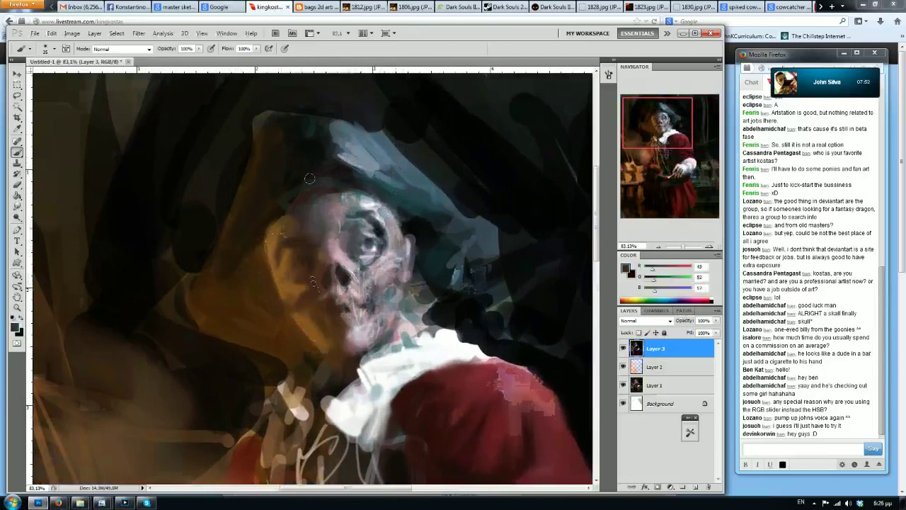
Flip the whole painting horizontally and check the mirrored figure at several magnifications
{"action": "scroll", "coordinate": [310, 178], "scroll_direction": "down", "scroll_amount": 12}
{"action": "scroll", "coordinate": [304, 131], "scroll_direction": "up", "scroll_amount": 3}
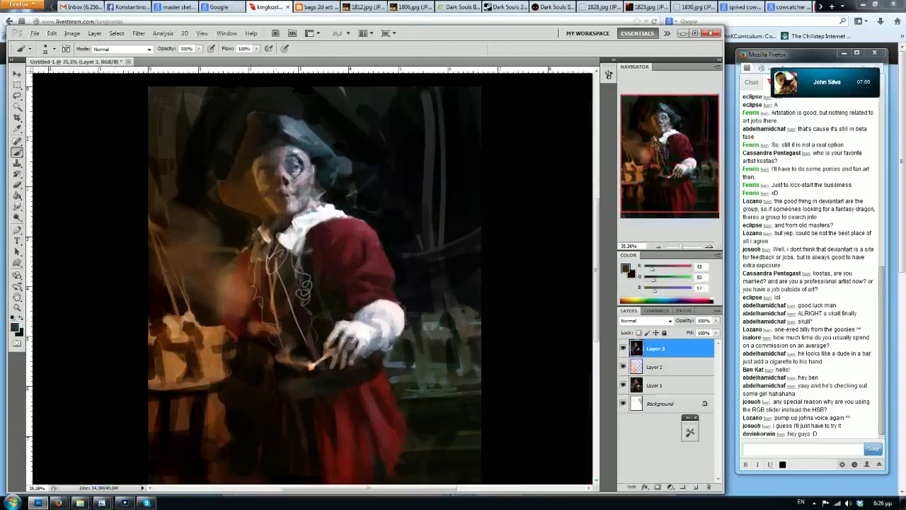
{"action": "key", "text": "ctrl+shift+h"}
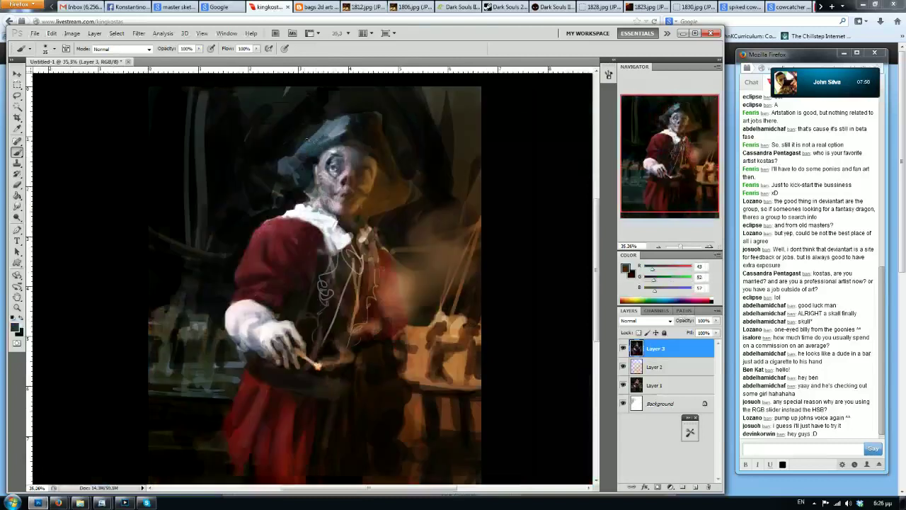
{"action": "scroll", "coordinate": [282, 156], "scroll_direction": "up", "scroll_amount": 8}
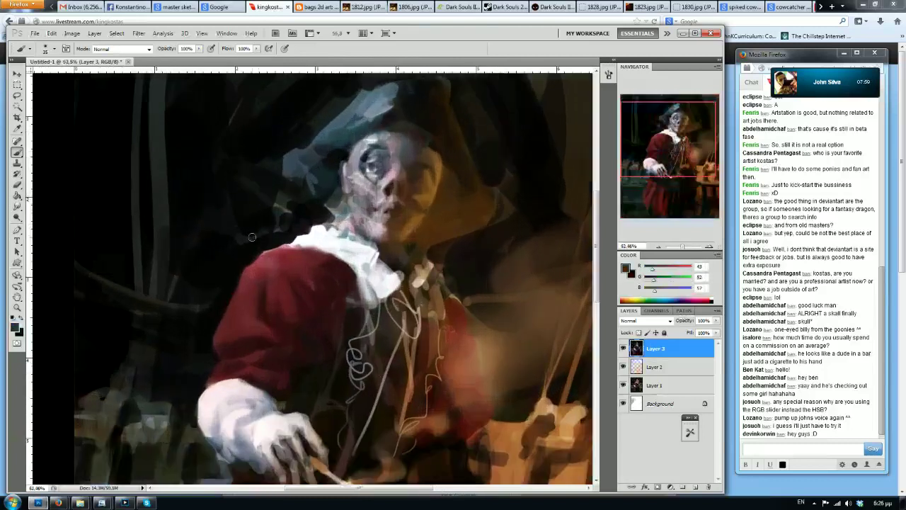
{"action": "left_click_drag", "start_coordinate": [252, 238], "coordinate": [252, 247]}
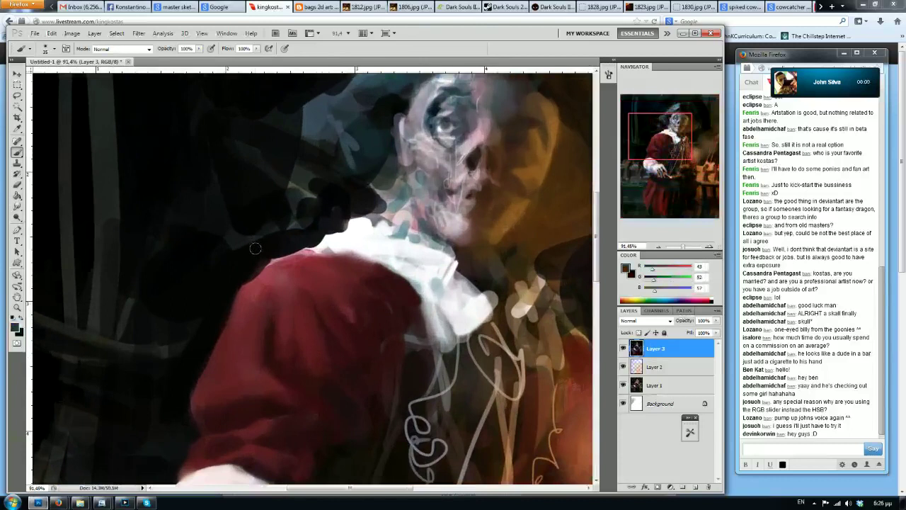
{"action": "scroll", "coordinate": [254, 290], "scroll_direction": "down", "scroll_amount": 3}
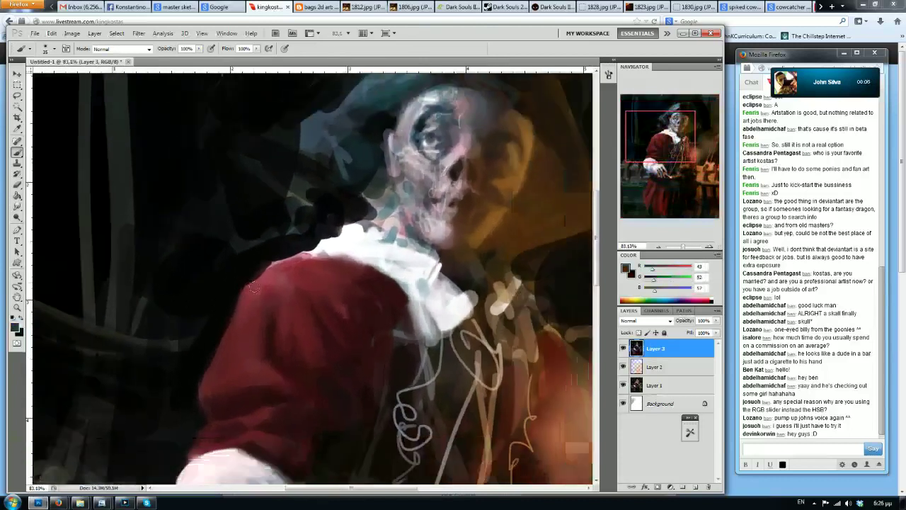
{"action": "scroll", "coordinate": [253, 289], "scroll_direction": "down", "scroll_amount": 3}
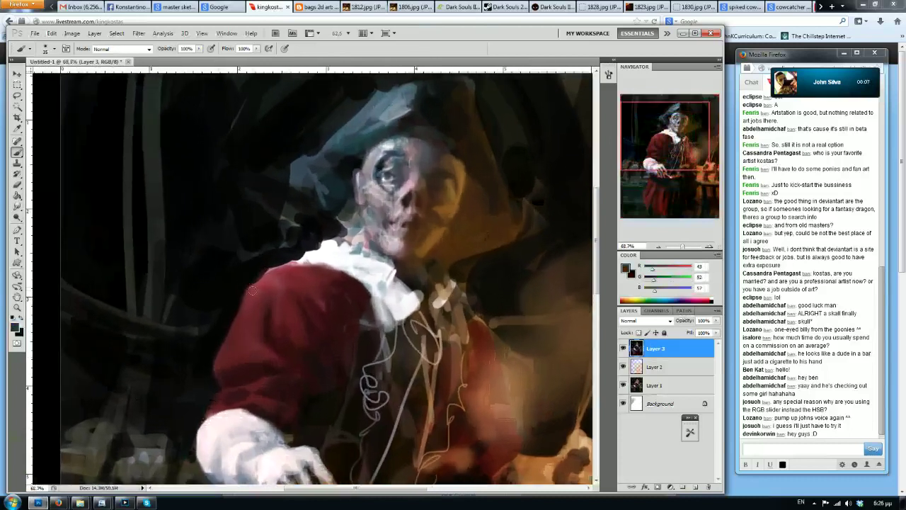
{"action": "scroll", "coordinate": [252, 290], "scroll_direction": "up", "scroll_amount": 1}
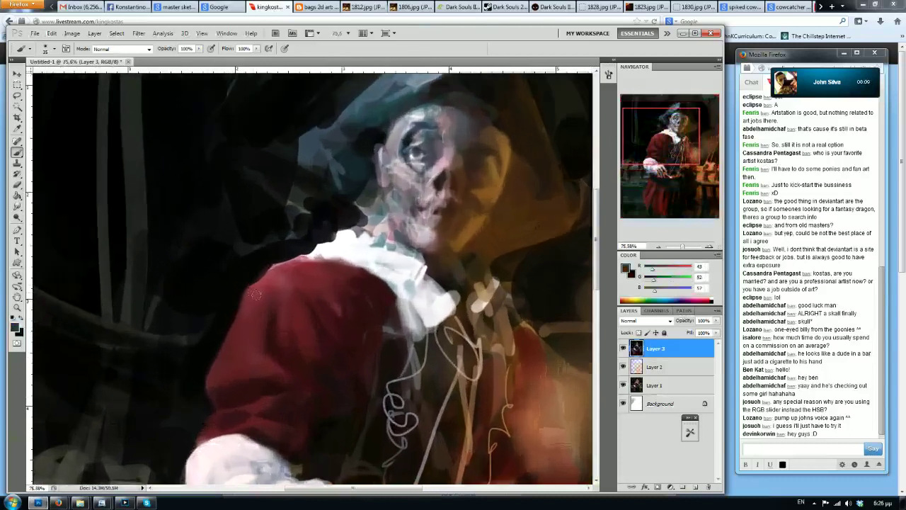
{"action": "scroll", "coordinate": [255, 294], "scroll_direction": "down", "scroll_amount": 5}
{"action": "scroll", "coordinate": [247, 256], "scroll_direction": "up", "scroll_amount": 3}
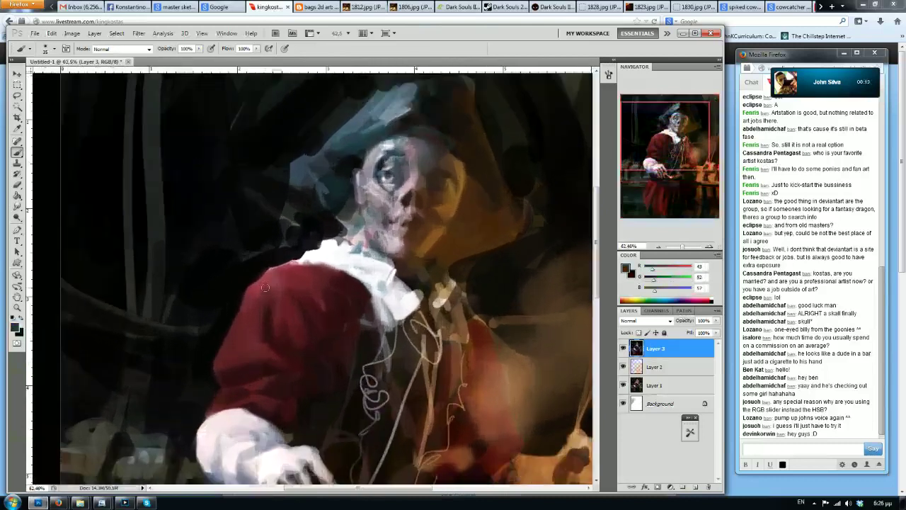
{"action": "scroll", "coordinate": [269, 279], "scroll_direction": "down", "scroll_amount": 1}
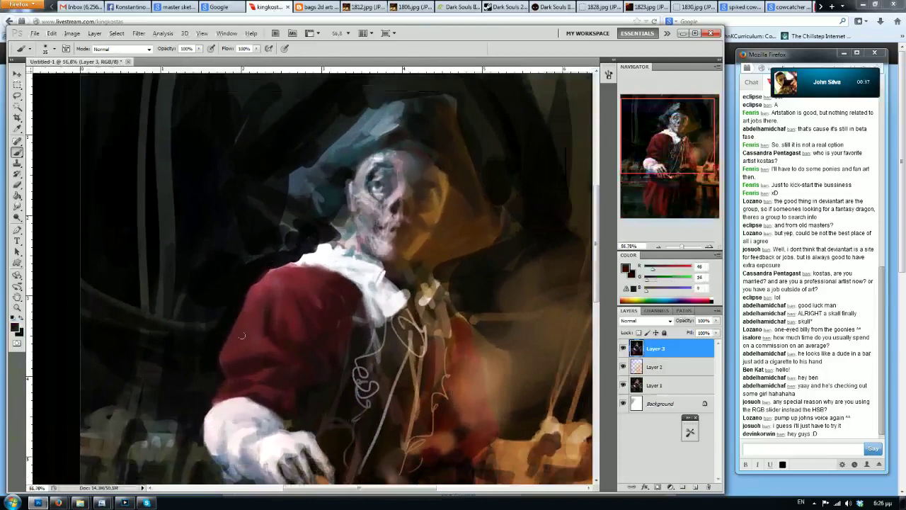
Shade the outer upper part of the red sleeve with dark and mid reds, and blend the strokes with the Smudge tool
{"action": "scroll", "coordinate": [242, 333], "scroll_direction": "up", "scroll_amount": 2}
{"action": "mouse_move", "coordinate": [237, 330]}
{"action": "left_mouse_down"}
{"action": "mouse_move", "coordinate": [245, 316]}
{"action": "mouse_move", "coordinate": [237, 340]}
{"action": "mouse_move", "coordinate": [254, 306]}
{"action": "mouse_move", "coordinate": [244, 340]}
{"action": "left_mouse_up"}
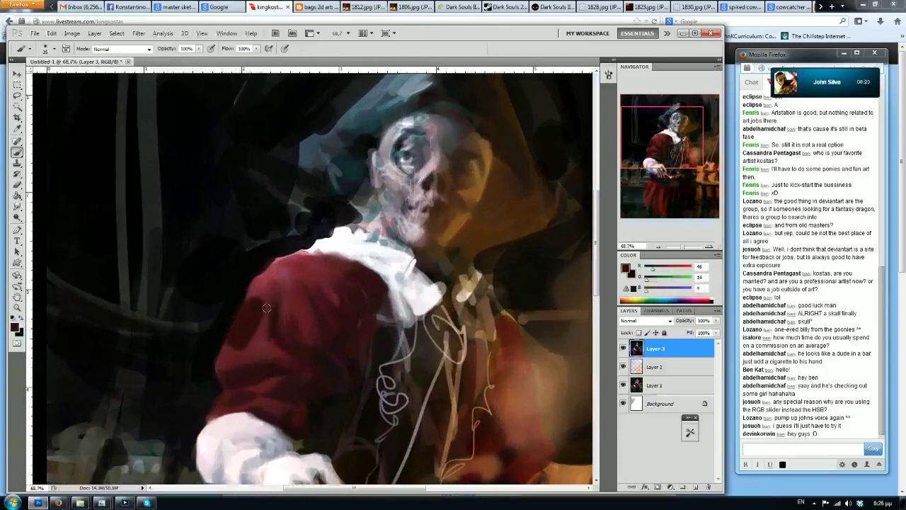
{"action": "left_click", "coordinate": [297, 277], "text": "alt"}
{"action": "mouse_move", "coordinate": [259, 323]}
{"action": "left_mouse_down"}
{"action": "mouse_move", "coordinate": [241, 337]}
{"action": "mouse_move", "coordinate": [262, 288]}
{"action": "mouse_move", "coordinate": [254, 325]}
{"action": "mouse_move", "coordinate": [199, 313]}
{"action": "mouse_move", "coordinate": [261, 320]}
{"action": "left_mouse_up"}
{"action": "left_click", "coordinate": [17, 206]}
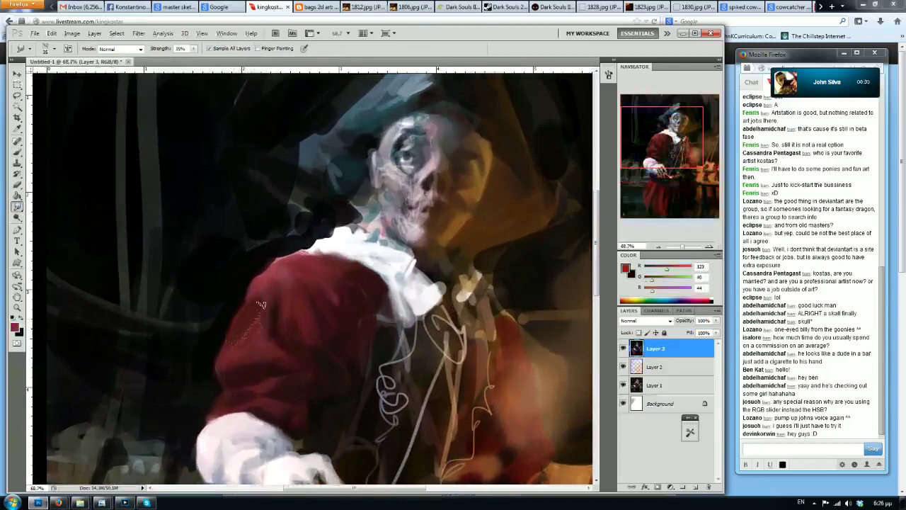
{"action": "scroll", "coordinate": [288, 248], "scroll_direction": "down", "scroll_amount": 3}
{"action": "scroll", "coordinate": [352, 183], "scroll_direction": "up", "scroll_amount": 2}
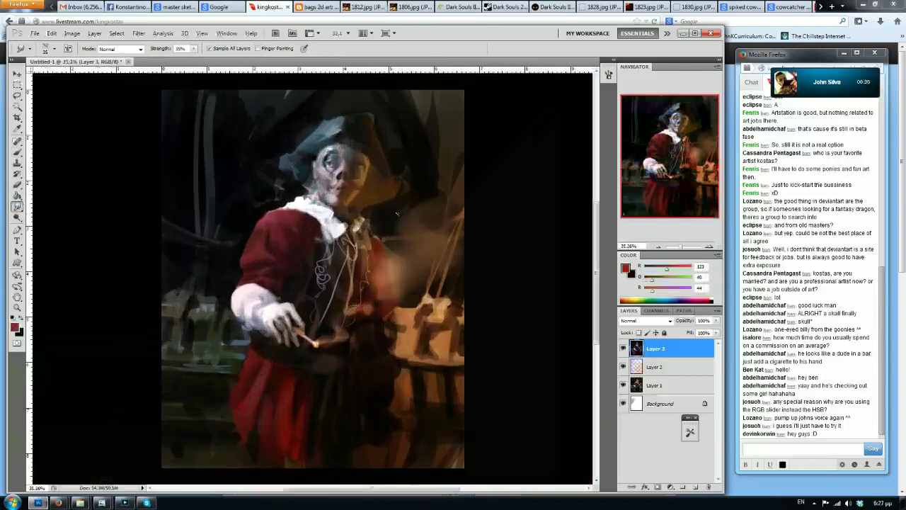
Return to the Brush tool and refine the white cuff with sampled off-white and blue-grey tones
{"action": "left_click", "coordinate": [17, 151]}
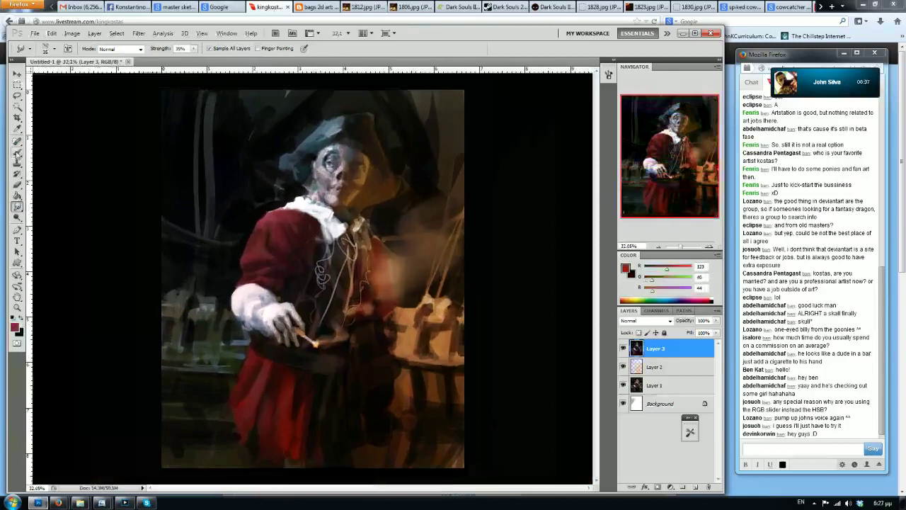
{"action": "scroll", "coordinate": [234, 315], "scroll_direction": "up", "scroll_amount": 3}
{"action": "left_click", "coordinate": [234, 315], "text": "alt"}
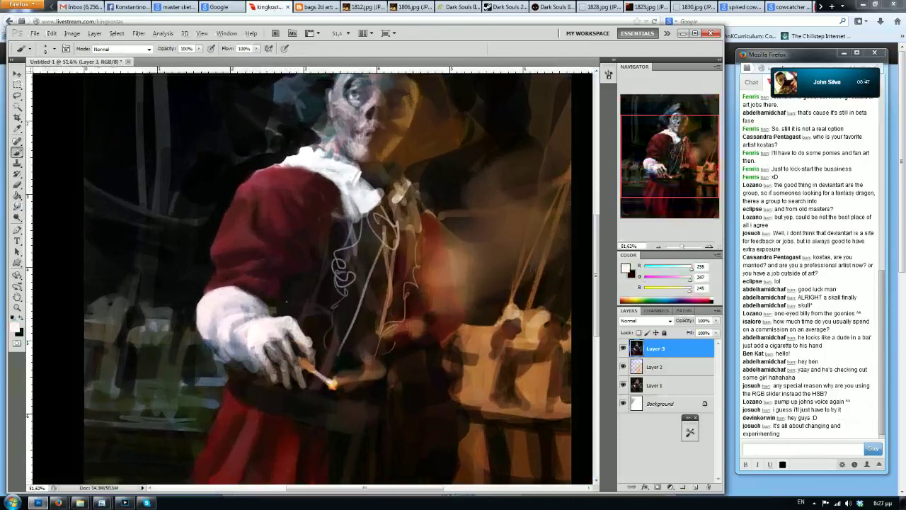
{"action": "scroll", "coordinate": [269, 269], "scroll_direction": "down", "scroll_amount": 2}
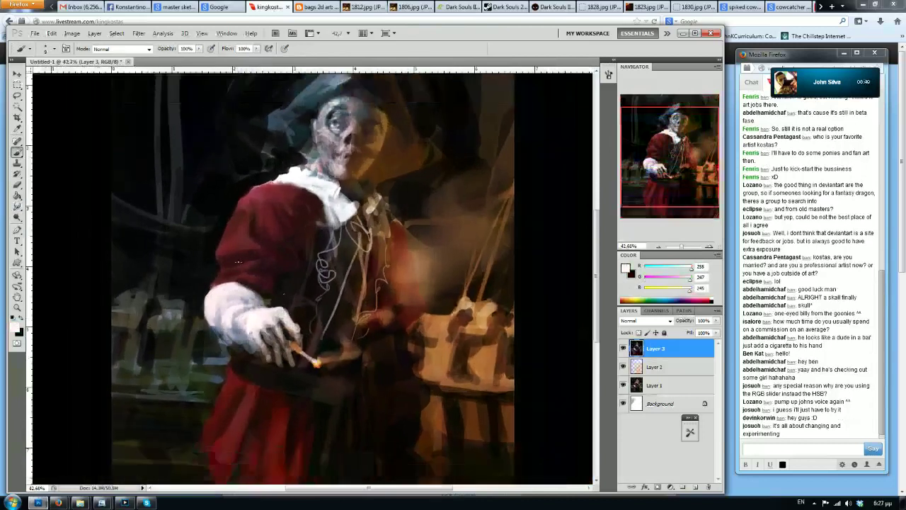
{"action": "scroll", "coordinate": [273, 310], "scroll_direction": "up", "scroll_amount": 5}
{"action": "left_click", "coordinate": [239, 347], "text": "alt"}
{"action": "left_click_drag", "start_coordinate": [239, 347], "coordinate": [252, 358]}
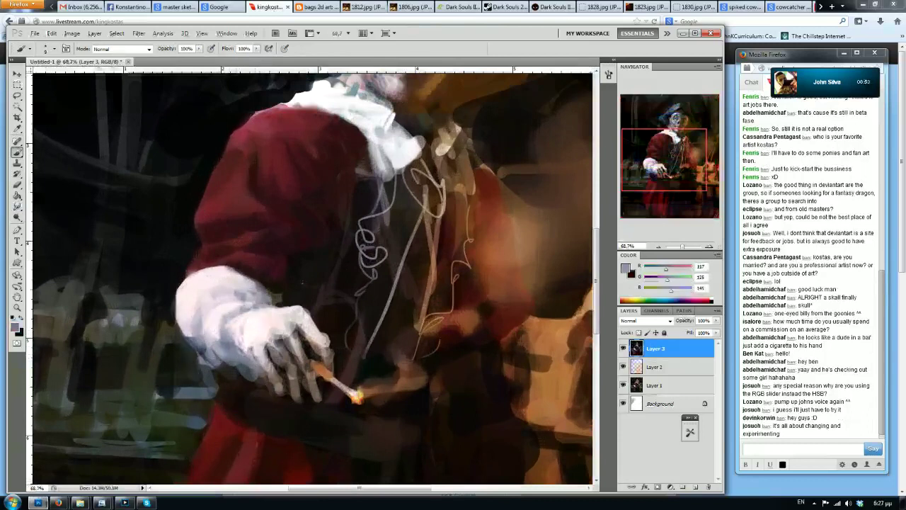
Refine the back of the hand and the cuff's outer edge with sampled light grey and near-white tones
{"action": "left_click", "coordinate": [265, 330], "text": "alt"}
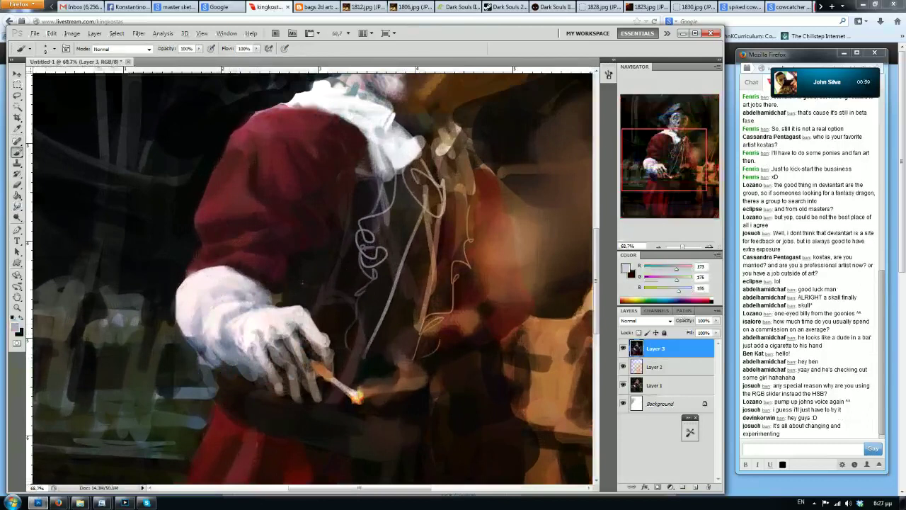
{"action": "left_click", "coordinate": [273, 323], "text": "alt"}
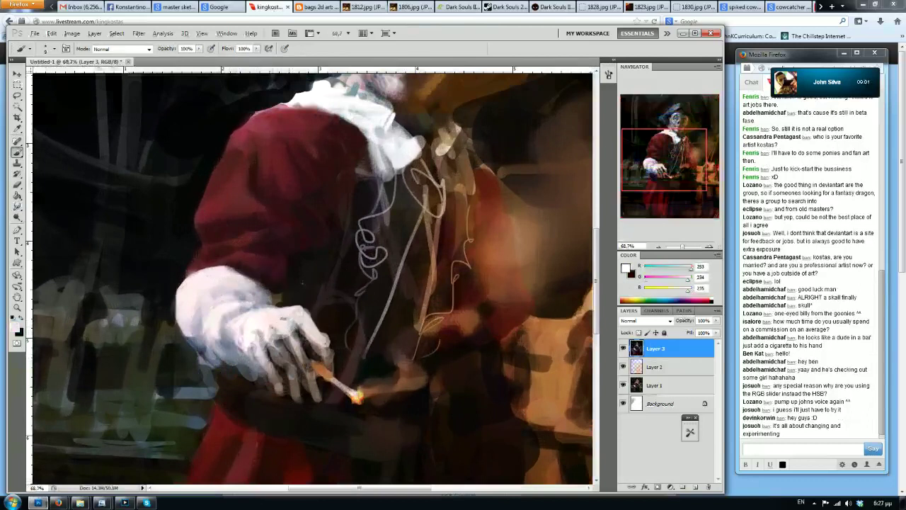
{"action": "left_click", "coordinate": [240, 329], "text": "alt"}
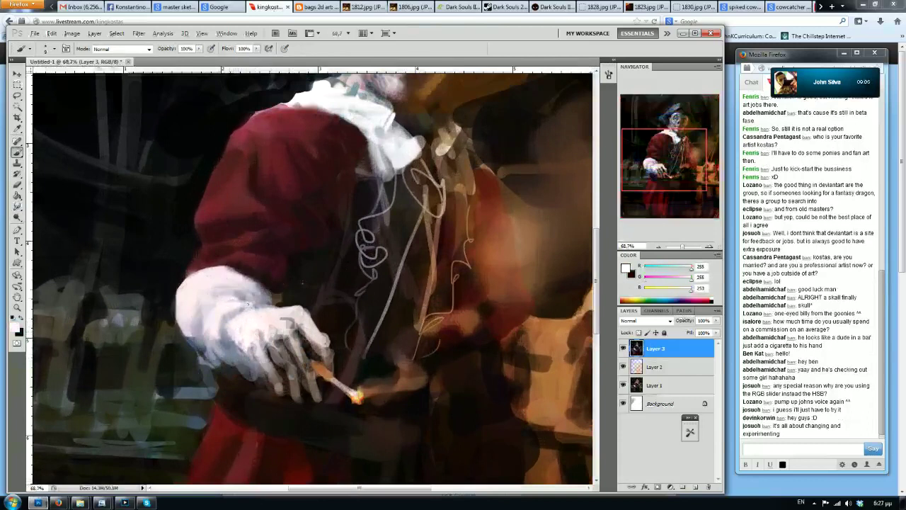
{"action": "left_click_drag", "start_coordinate": [178, 293], "coordinate": [184, 282]}
Flip the painting back horizontally to its original orientation
{"action": "scroll", "coordinate": [182, 286], "scroll_direction": "down", "scroll_amount": 4}
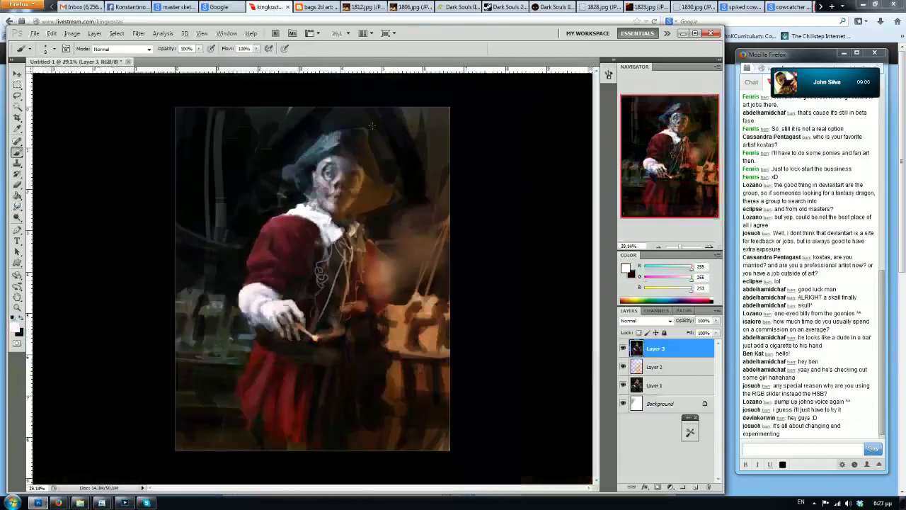
{"action": "key", "text": "F2"}
{"action": "scroll", "coordinate": [345, 289], "scroll_direction": "up", "scroll_amount": 11}
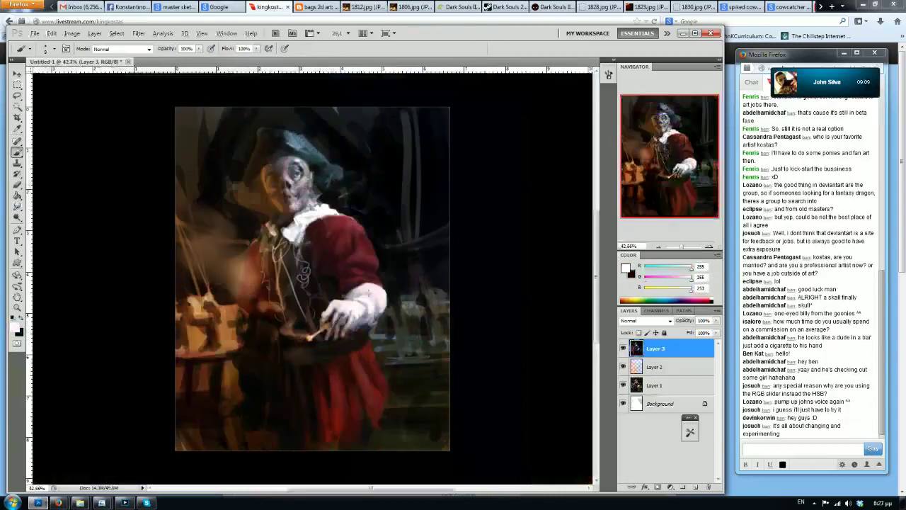
Model the cuff's upper folds and shaded outer edge with sampled blue-grey and pale tones
{"action": "left_click", "coordinate": [234, 247], "text": "alt"}
{"action": "mouse_move", "coordinate": [368, 289]}
{"action": "left_mouse_down"}
{"action": "mouse_move", "coordinate": [342, 316]}
{"action": "mouse_move", "coordinate": [367, 288]}
{"action": "left_mouse_up"}
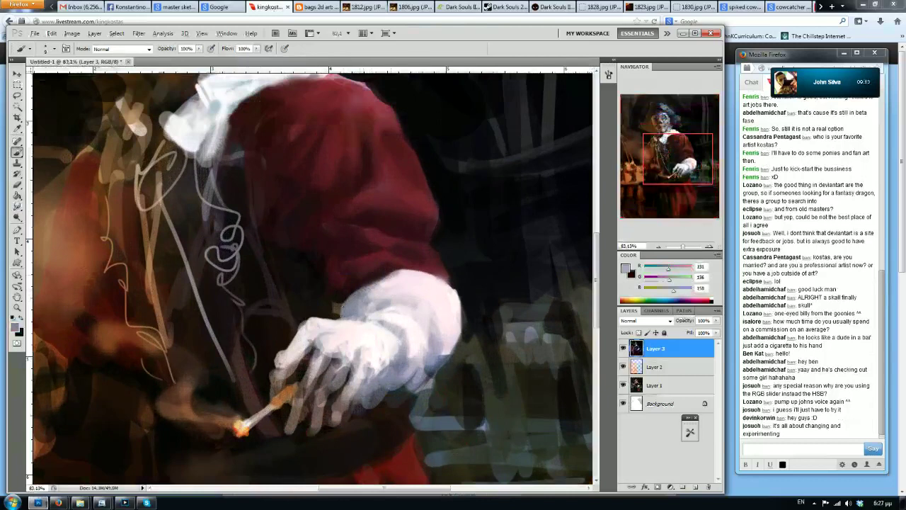
{"action": "left_click", "coordinate": [387, 276], "text": "alt"}
{"action": "left_click", "coordinate": [390, 289], "text": "alt"}
{"action": "left_click", "coordinate": [438, 364], "text": "alt"}
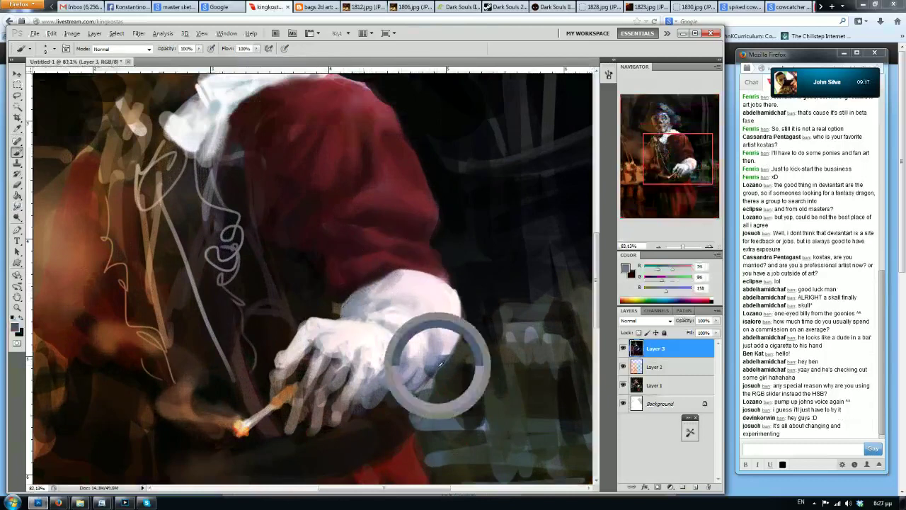
{"action": "left_click", "coordinate": [448, 348], "text": "alt"}
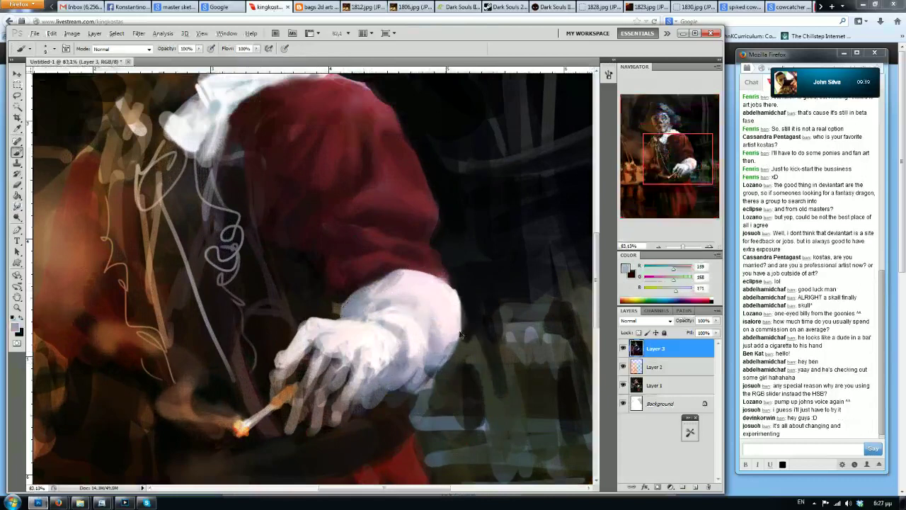
{"action": "left_click", "coordinate": [455, 316], "text": "alt"}
{"action": "left_click", "coordinate": [446, 317], "text": "alt"}
{"action": "left_click_drag", "start_coordinate": [453, 322], "coordinate": [457, 329]}
Examine the overall composition, comparing the skull face, collar, sleeve and lit hand
{"action": "scroll", "coordinate": [328, 195], "scroll_direction": "down", "scroll_amount": 3}
{"action": "left_click_drag", "start_coordinate": [328, 194], "coordinate": [314, 218]}
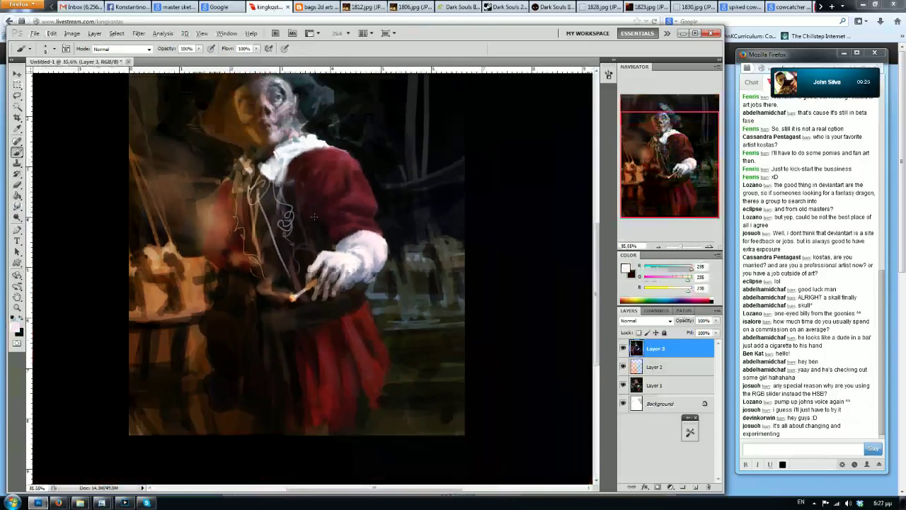
{"action": "left_click_drag", "start_coordinate": [313, 217], "coordinate": [310, 220]}
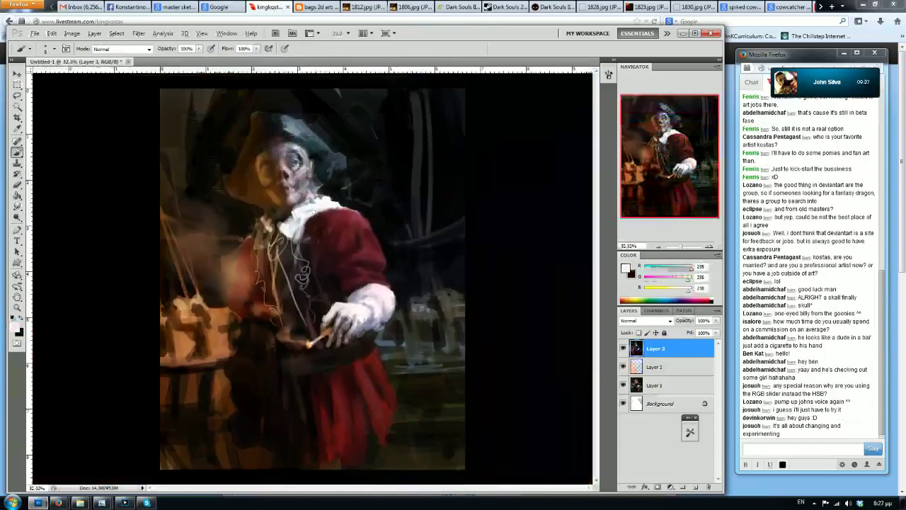
{"action": "scroll", "coordinate": [315, 208], "scroll_direction": "down", "scroll_amount": 1}
{"action": "scroll", "coordinate": [312, 198], "scroll_direction": "up", "scroll_amount": 4}
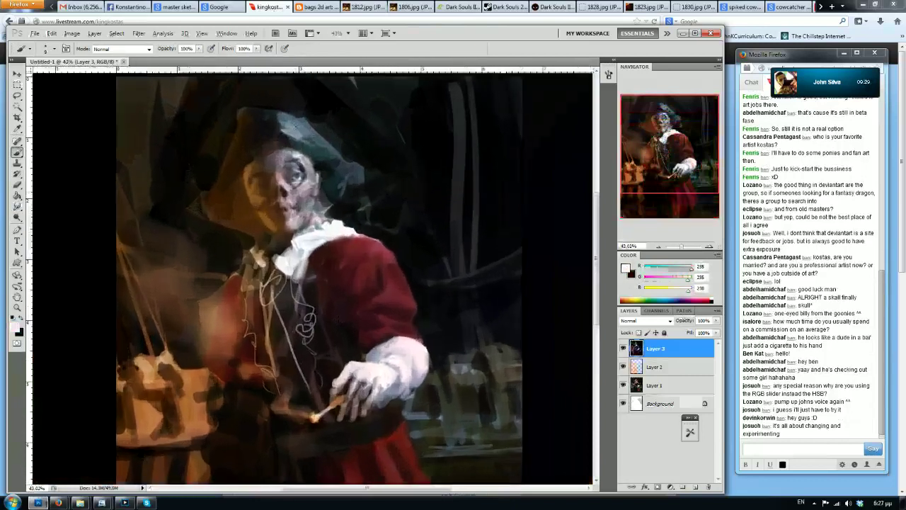
{"action": "scroll", "coordinate": [300, 150], "scroll_direction": "down", "scroll_amount": 1}
{"action": "left_click_drag", "start_coordinate": [300, 147], "coordinate": [303, 172]}
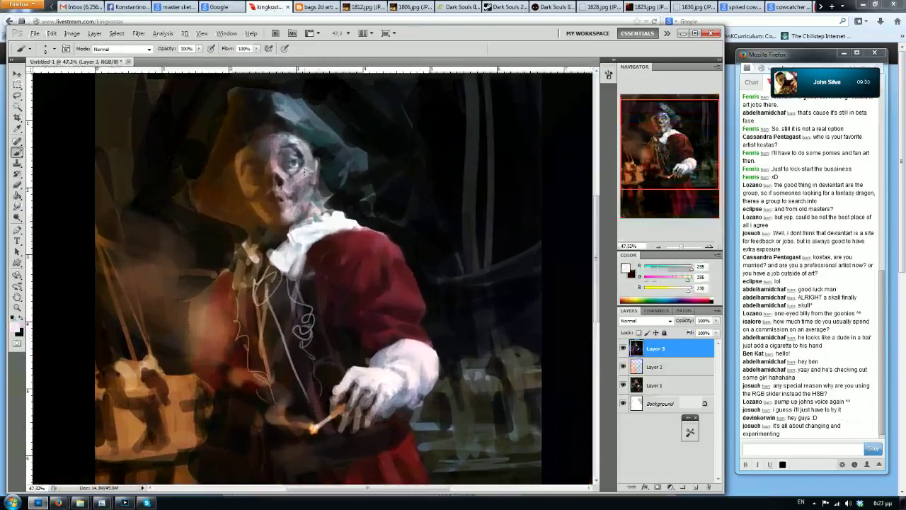
{"action": "left_click_drag", "start_coordinate": [326, 128], "coordinate": [326, 134]}
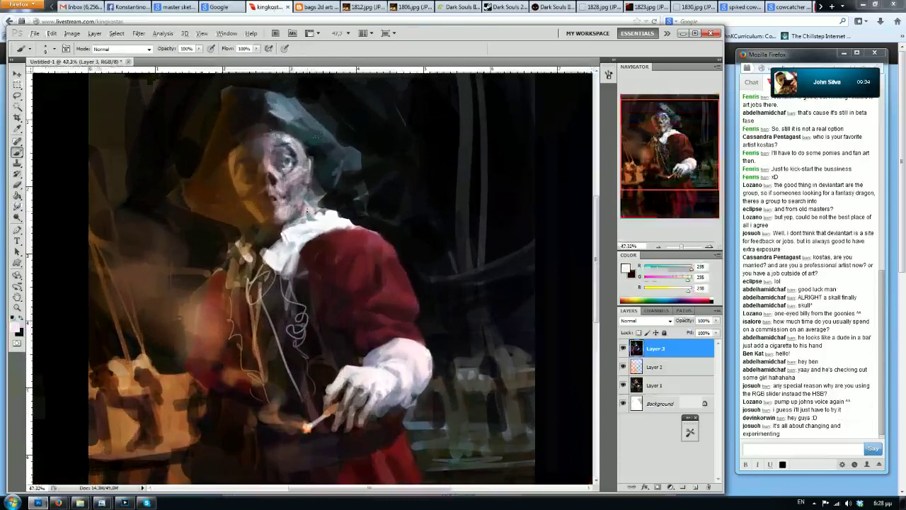
{"action": "left_click_drag", "start_coordinate": [307, 210], "coordinate": [308, 210]}
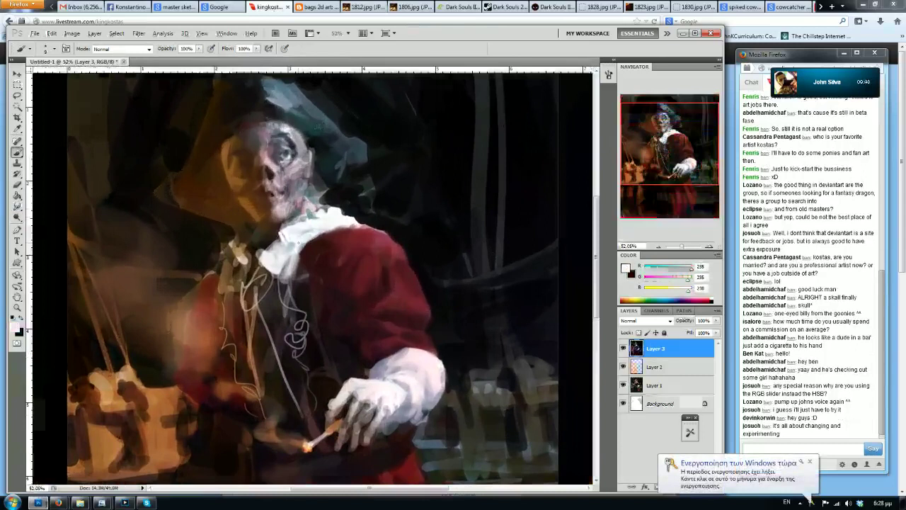
Dismiss the Windows activation notice, and shade the red sleeve above the cuff with a larger brush and sampled dark tones
{"action": "right_click", "coordinate": [408, 306]}
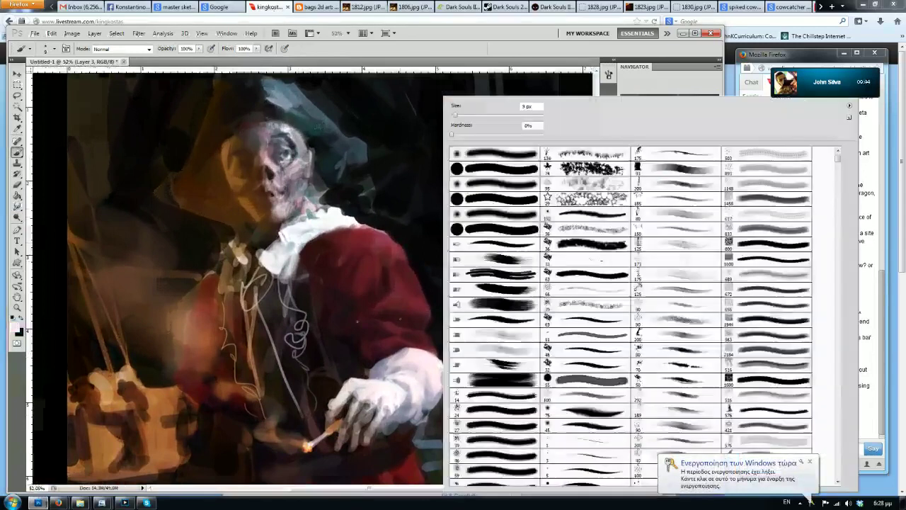
{"action": "left_click", "coordinate": [810, 461]}
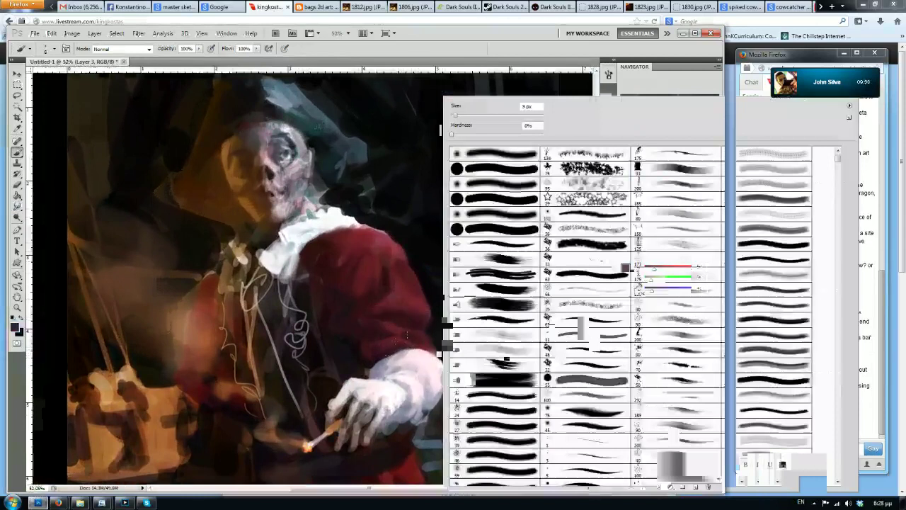
{"action": "left_click", "coordinate": [390, 314], "text": "alt"}
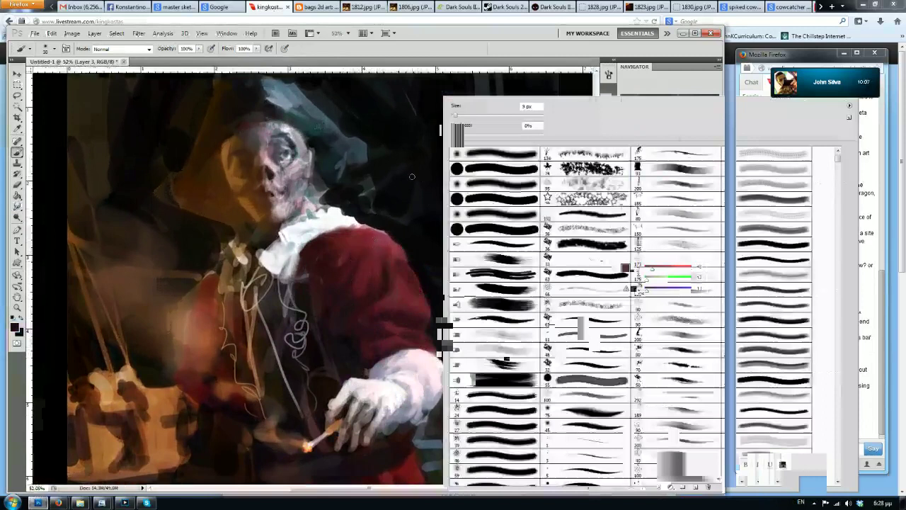
Flip the painting horizontally and reduce the brush size for finer work on the coat
{"action": "key", "text": "ctrl+shift+h"}
{"action": "left_click_drag", "start_coordinate": [286, 228], "coordinate": [322, 268]}
{"action": "key", "text": "bracketleft"}
{"action": "key", "text": "bracketleft"}
{"action": "key", "text": "bracketleft"}
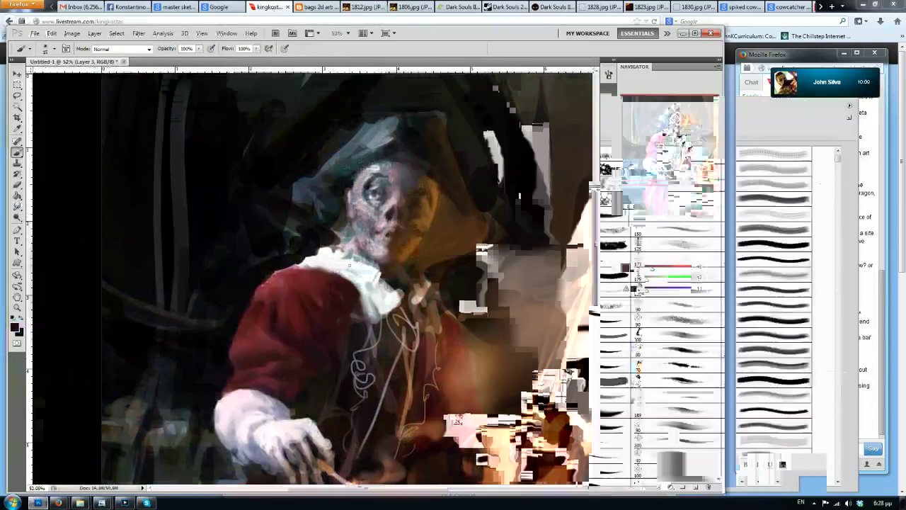
Sketch a thin white guide line along the red sleeve's inner edge, undoing and redrawing the first stroke
{"action": "left_click", "coordinate": [322, 267], "text": "alt"}
{"action": "key", "text": "d"}
{"action": "key", "text": "x"}
{"action": "key", "text": "bracketleft"}
{"action": "key", "text": "bracketleft"}
{"action": "mouse_move", "coordinate": [363, 293]}
{"action": "left_mouse_down"}
{"action": "mouse_move", "coordinate": [339, 349]}
{"action": "mouse_move", "coordinate": [304, 385]}
{"action": "left_mouse_up"}
{"action": "key", "text": "ctrl+z"}
{"action": "left_click_drag", "start_coordinate": [318, 354], "coordinate": [307, 319]}
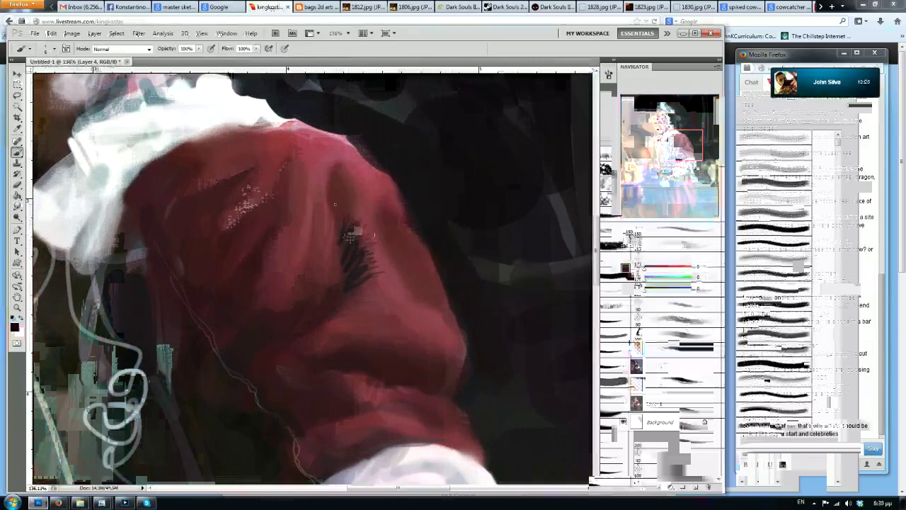
Extend the fine black hatching upward along the long vertical fold of the upper sleeve on Layer 4
{"action": "key", "text": "["}
{"action": "key", "text": "["}
{"action": "key", "text": "["}
{"action": "key", "text": "["}
{"action": "key", "text": "["}
{"action": "left_click_drag", "start_coordinate": [342, 242], "coordinate": [354, 204]}
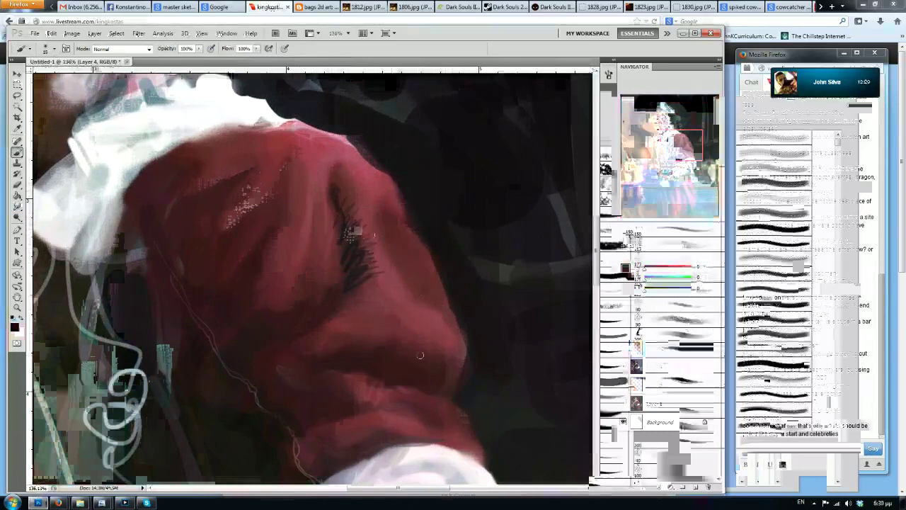
Hatch the horizontal fold at the sleeve's elbow with a slightly larger brush
{"action": "key", "text": "]"}
{"action": "key", "text": "]"}
{"action": "left_click_drag", "start_coordinate": [429, 349], "coordinate": [391, 340]}
{"action": "mouse_move", "coordinate": [410, 347]}
{"action": "left_mouse_down"}
{"action": "mouse_move", "coordinate": [375, 332]}
{"action": "mouse_move", "coordinate": [384, 330]}
{"action": "left_mouse_up"}
{"action": "left_click_drag", "start_coordinate": [332, 349], "coordinate": [372, 325]}
{"action": "left_click_drag", "start_coordinate": [295, 356], "coordinate": [305, 349]}
Toggle the hatching layer to compare the sleeve folds, leave it hidden, and select Layer 3 for painting
{"action": "left_click", "coordinate": [623, 348]}
{"action": "left_click", "coordinate": [624, 348]}
{"action": "left_click", "coordinate": [623, 347]}
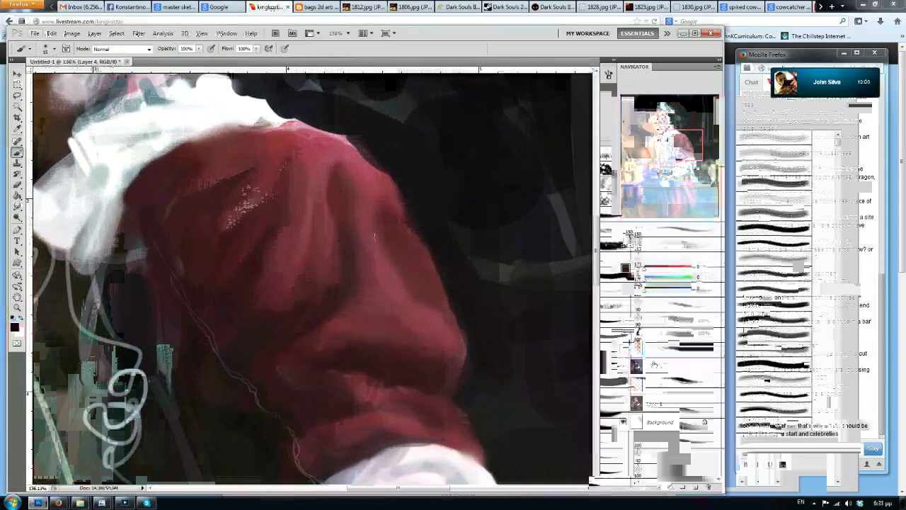
{"action": "key", "text": "alt+bracketleft"}
{"action": "left_click_drag", "start_coordinate": [376, 251], "coordinate": [363, 257]}
{"action": "left_click_drag", "start_coordinate": [368, 238], "coordinate": [360, 246]}
{"action": "key", "text": "ctrl+alt+z"}
{"action": "key", "text": "ctrl+alt+z"}
{"action": "key", "text": "ctrl+alt+z"}
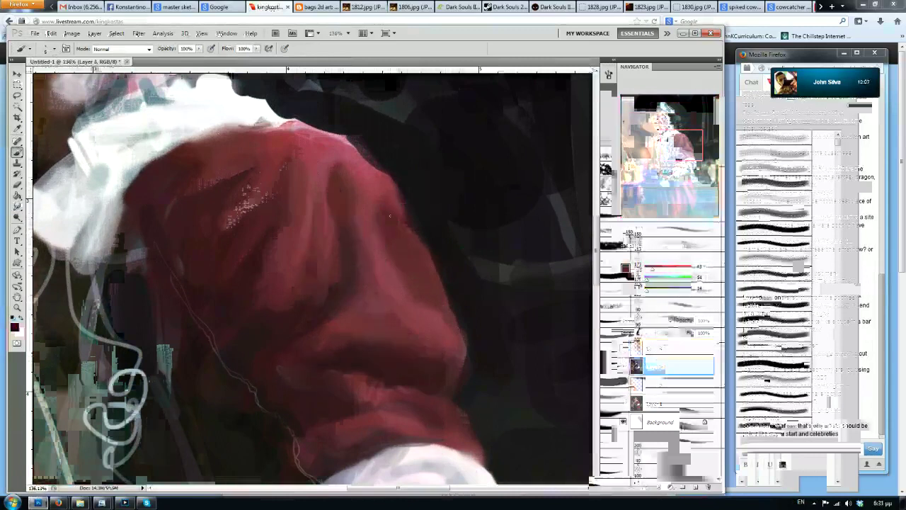
Shade the upper sleeve folds with a dark red sampled from the coat, adjusting the brush size
{"action": "left_click", "coordinate": [285, 210], "text": "alt"}
{"action": "key", "text": "bracketright"}
{"action": "key", "text": "bracketright"}
{"action": "key", "text": "bracketright"}
{"action": "key", "text": "bracketright"}
{"action": "key", "text": "bracketright"}
{"action": "key", "text": "bracketright"}
{"action": "key", "text": "bracketright"}
{"action": "key", "text": "bracketright"}
{"action": "key", "text": "bracketleft"}
{"action": "key", "text": "bracketleft"}
{"action": "key", "text": "bracketleft"}
{"action": "key", "text": "bracketleft"}
{"action": "key", "text": "bracketleft"}
{"action": "key", "text": "bracketleft"}
{"action": "key", "text": "bracketleft"}
{"action": "key", "text": "bracketleft"}
Blend the sleeve folds below the shoulder with sampled mid and dark reds
{"action": "left_click", "coordinate": [304, 250], "text": "alt"}
{"action": "left_click", "coordinate": [298, 253], "text": "alt"}
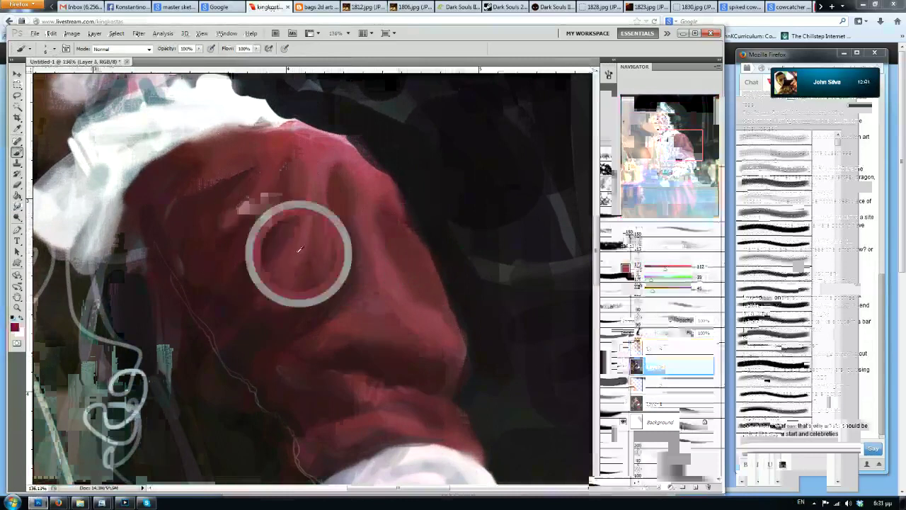
{"action": "left_click", "coordinate": [300, 247], "text": "alt"}
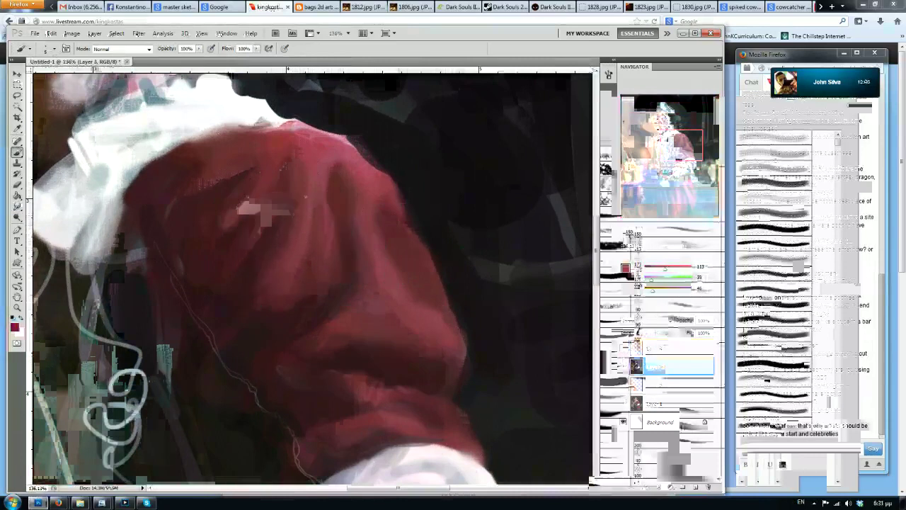
{"action": "left_click", "coordinate": [274, 210], "text": "alt"}
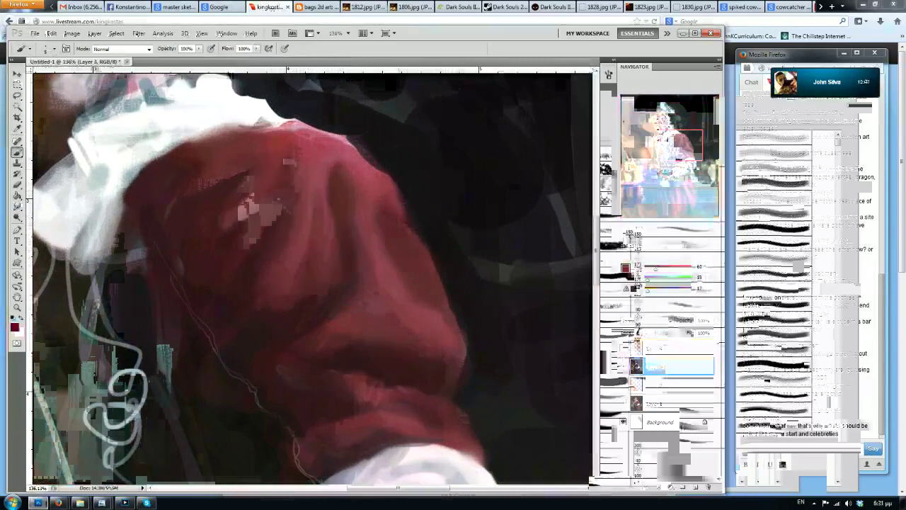
{"action": "left_click", "coordinate": [300, 169], "text": "alt"}
{"action": "left_click", "coordinate": [278, 238], "text": "alt"}
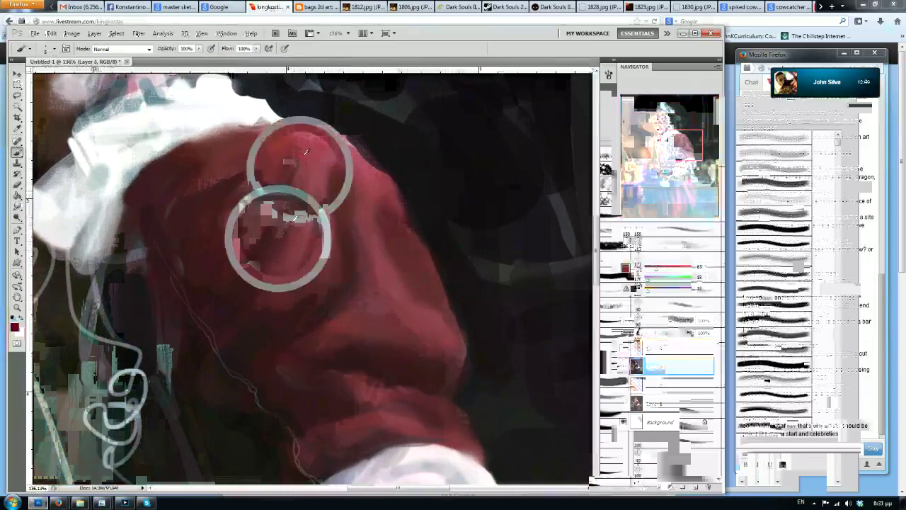
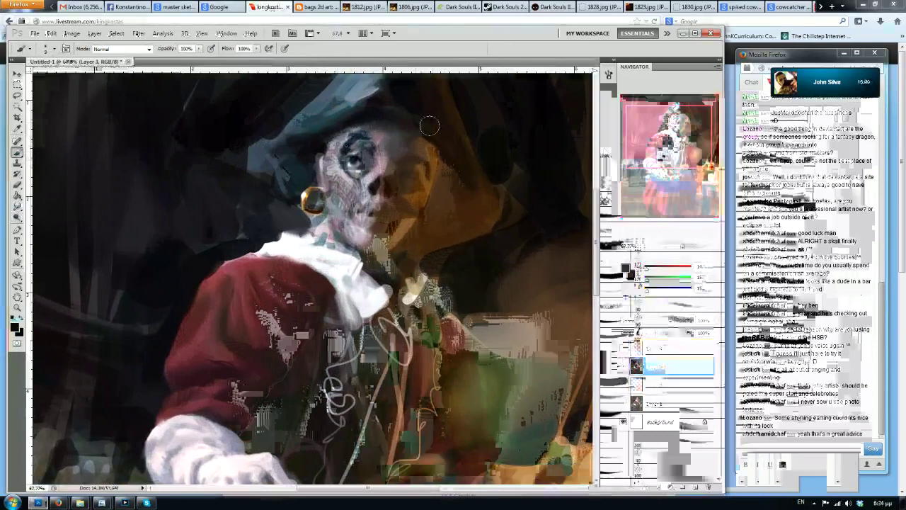
Paint a second hoop earring on the shadowed side of the face with a sampled brown and a white highlight
{"action": "left_click", "coordinate": [430, 126], "text": "alt"}
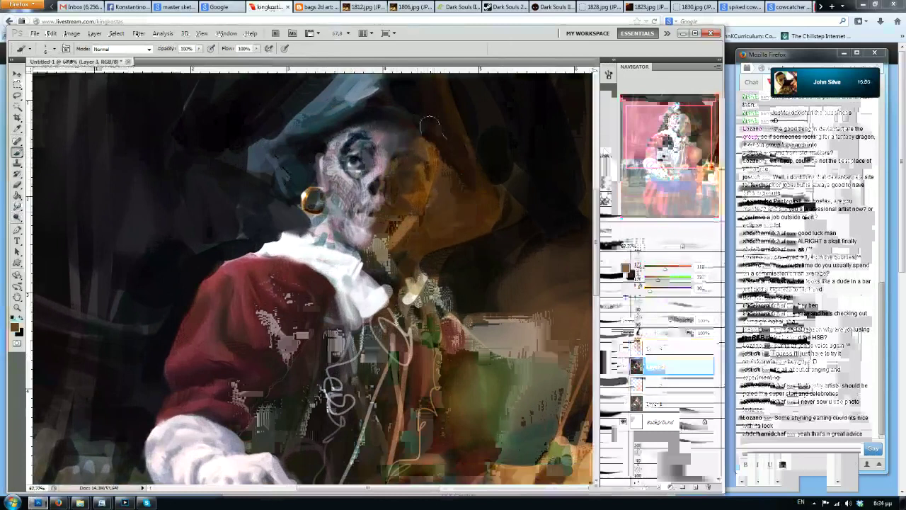
{"action": "key", "text": "d"}
{"action": "key", "text": "x"}
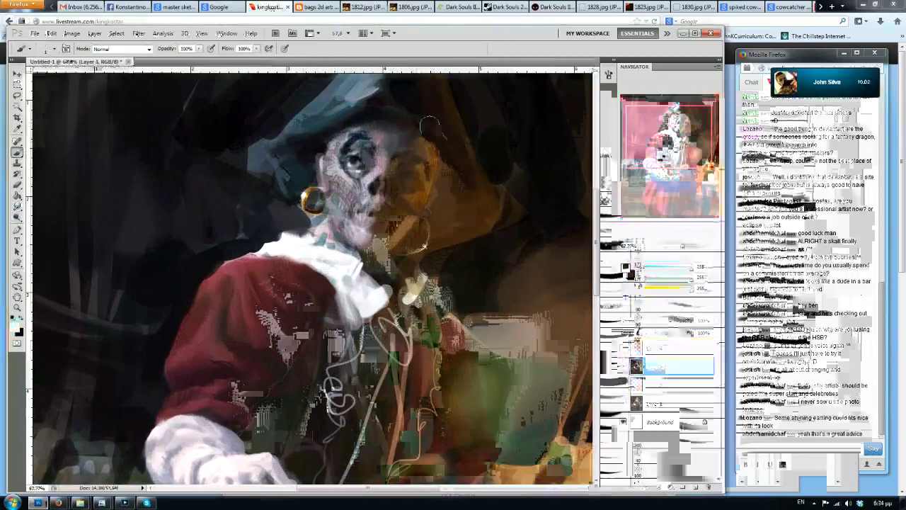
Rework the ear and temple beside the lit eye socket with sampled dark and grey tones
{"action": "left_click", "coordinate": [328, 181], "text": "alt"}
{"action": "mouse_move", "coordinate": [317, 179]}
{"action": "left_mouse_down"}
{"action": "mouse_move", "coordinate": [323, 152]}
{"action": "mouse_move", "coordinate": [314, 152]}
{"action": "left_mouse_up"}
{"action": "left_click", "coordinate": [352, 167], "text": "alt"}
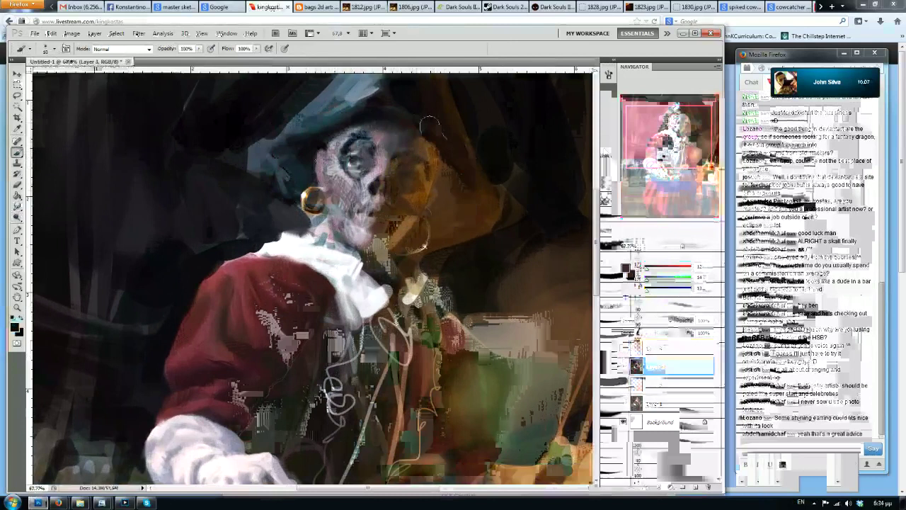
{"action": "left_click", "coordinate": [335, 168], "text": "alt"}
{"action": "left_click", "coordinate": [320, 158], "text": "alt"}
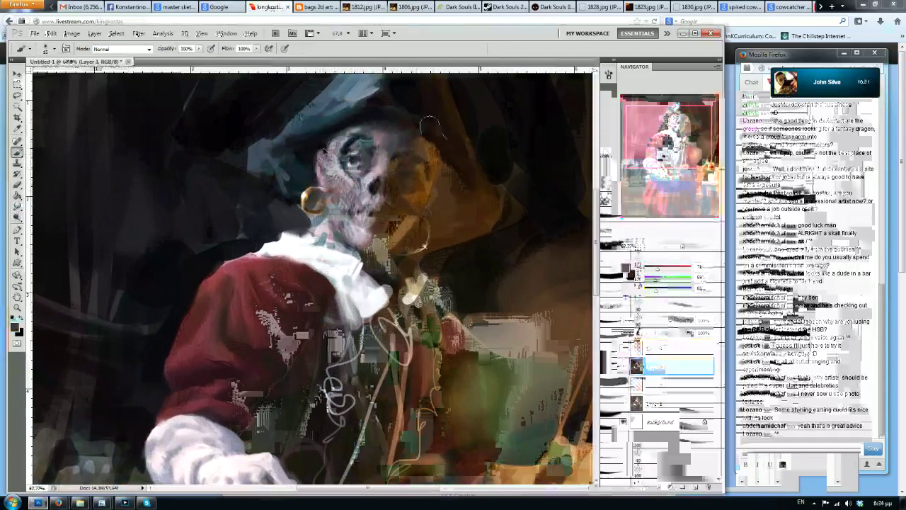
Add muted reddish and pale pink flesh tones to the ear and lit cheek, adjusting the sampled color
{"action": "left_click", "coordinate": [325, 162], "text": "alt"}
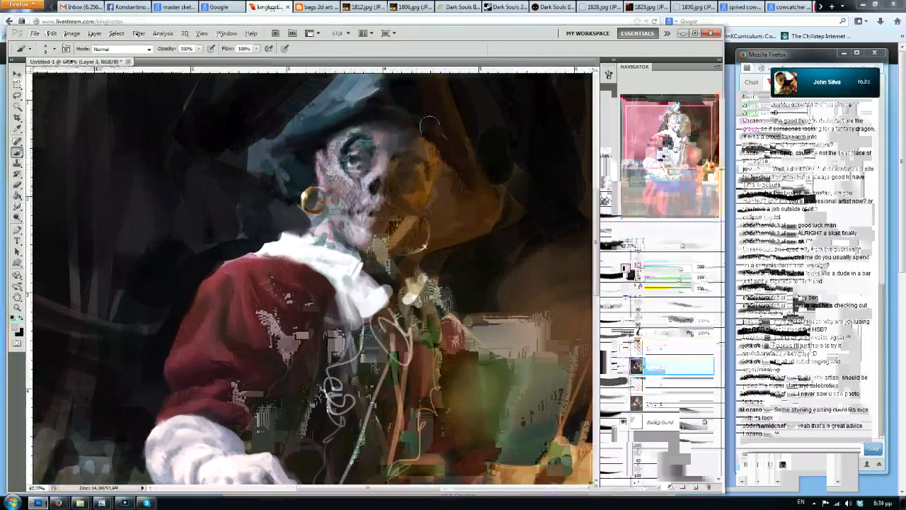
{"action": "left_click", "coordinate": [324, 150], "text": "alt"}
{"action": "left_click", "coordinate": [320, 159], "text": "alt"}
{"action": "left_click_drag", "start_coordinate": [671, 280], "coordinate": [664, 291]}
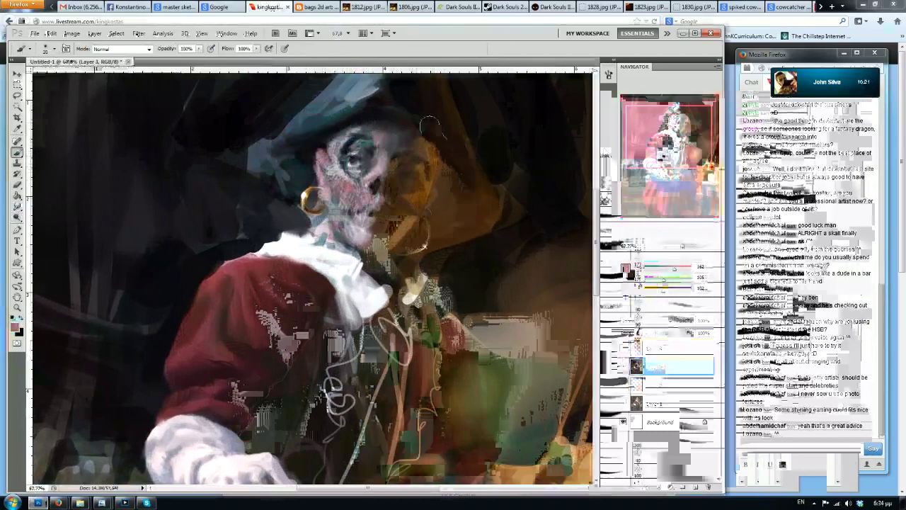
{"action": "left_click", "coordinate": [342, 177], "text": "alt"}
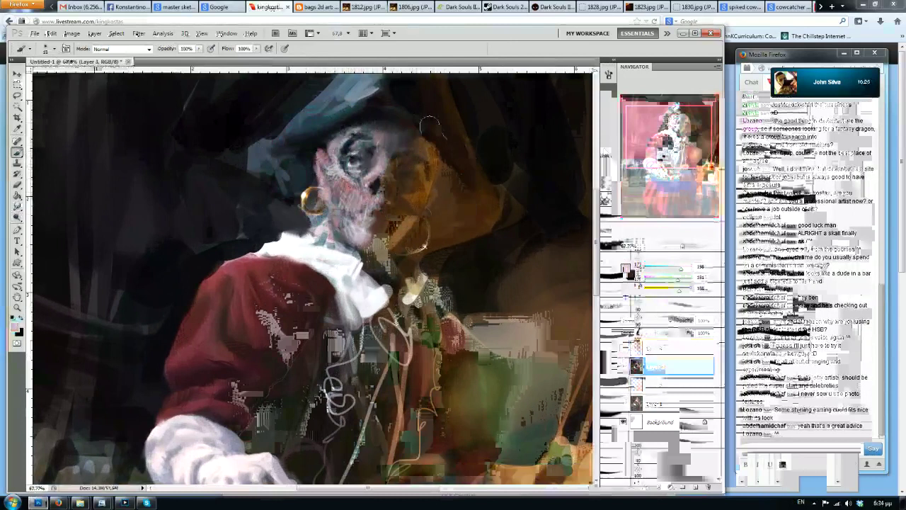
{"action": "left_click", "coordinate": [388, 161], "text": "alt"}
{"action": "left_click", "coordinate": [342, 186], "text": "alt"}
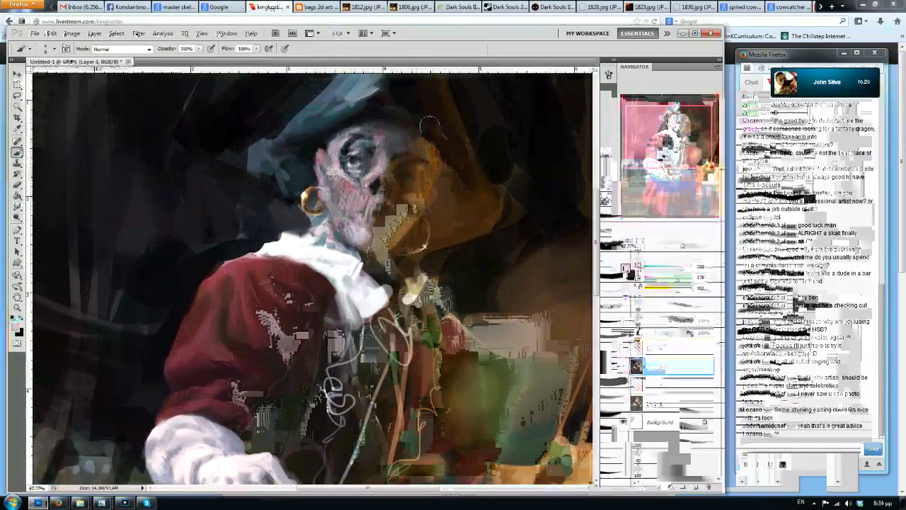
Flip the painting horizontally and deepen the skull's nose cavity with a sampled dark tone
{"action": "key", "text": "F2"}
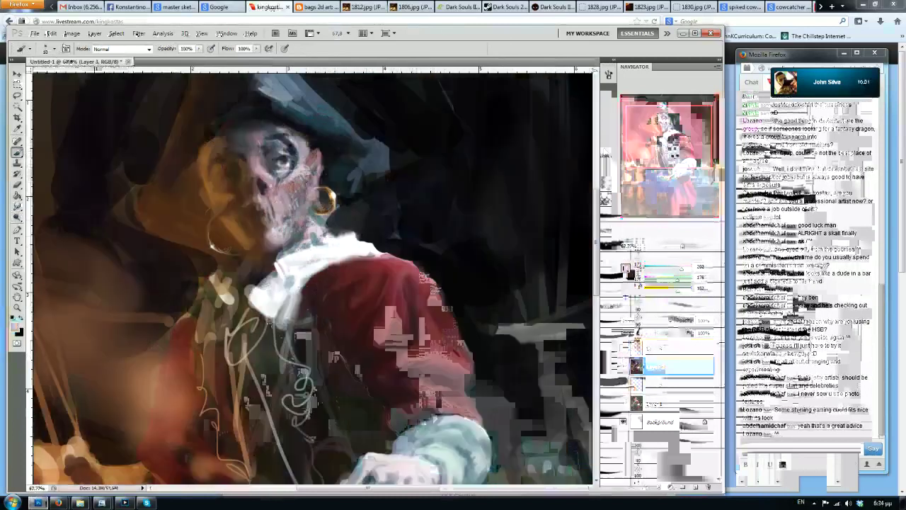
{"action": "scroll", "coordinate": [259, 190], "scroll_direction": "up", "scroll_amount": 4}
{"action": "left_click", "coordinate": [260, 191], "text": "alt"}
{"action": "left_click_drag", "start_coordinate": [265, 193], "coordinate": [271, 195]}
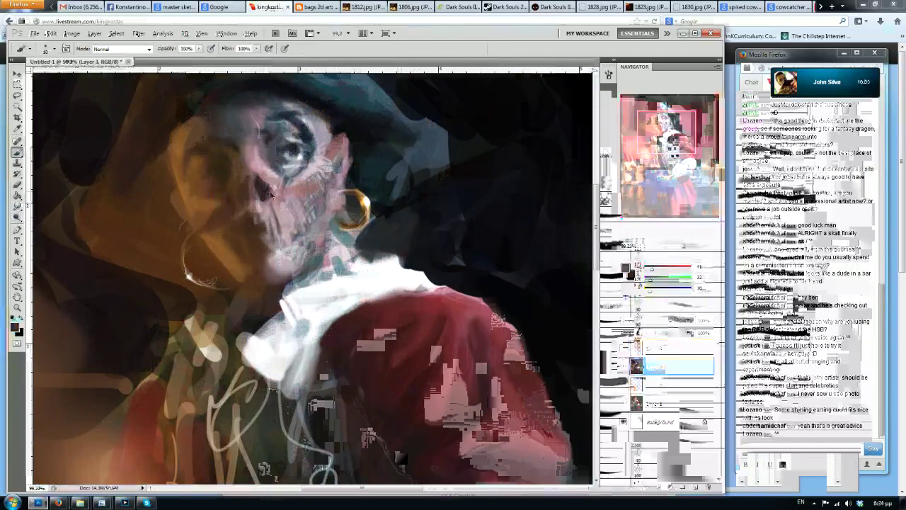
Model the skull's teeth, mouth and chin with sampled dark and pale pink tones
{"action": "left_click", "coordinate": [258, 209], "text": "alt"}
{"action": "left_click", "coordinate": [251, 231], "text": "alt"}
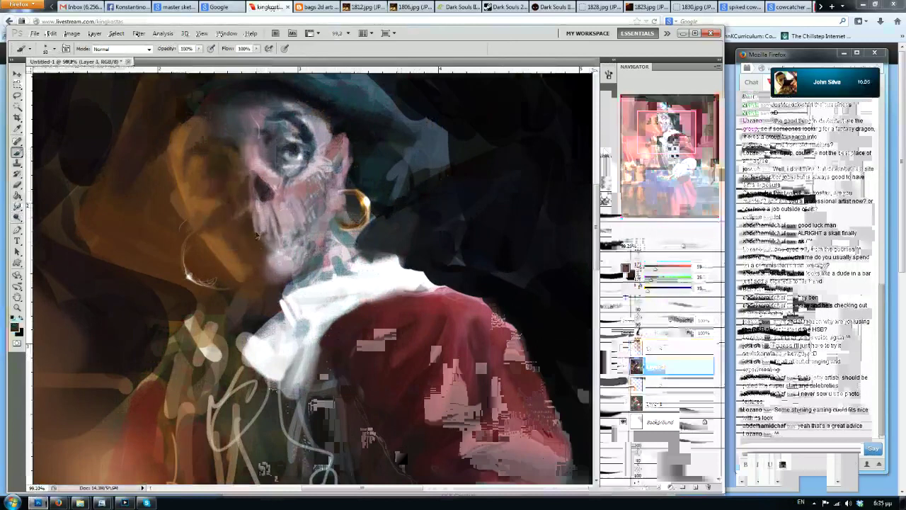
{"action": "mouse_move", "coordinate": [272, 229]}
{"action": "left_mouse_down"}
{"action": "mouse_move", "coordinate": [283, 230]}
{"action": "mouse_move", "coordinate": [259, 228]}
{"action": "mouse_move", "coordinate": [292, 234]}
{"action": "mouse_move", "coordinate": [280, 253]}
{"action": "mouse_move", "coordinate": [312, 234]}
{"action": "left_mouse_up"}
{"action": "left_click", "coordinate": [281, 269], "text": "alt"}
{"action": "left_click", "coordinate": [282, 265], "text": "alt"}
{"action": "left_click", "coordinate": [270, 252], "text": "alt"}
{"action": "left_click", "coordinate": [285, 233], "text": "alt"}
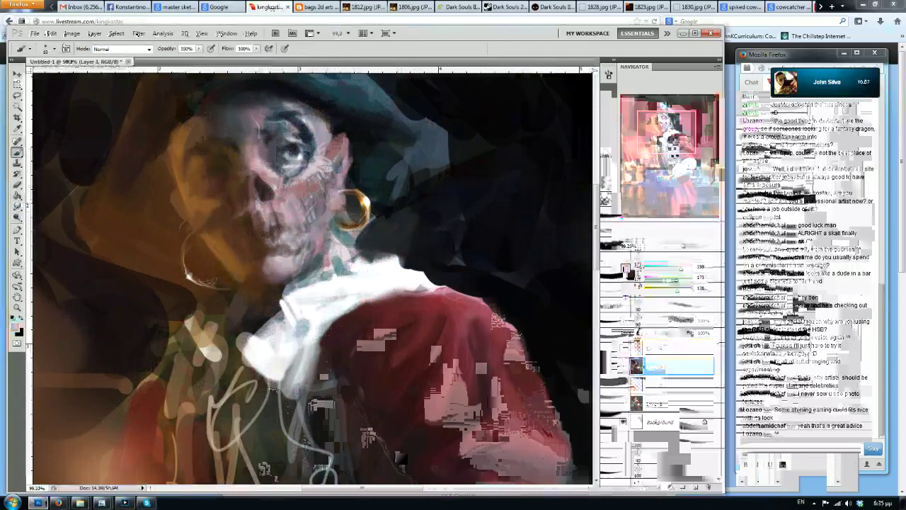
{"action": "scroll", "coordinate": [268, 155], "scroll_direction": "down", "scroll_amount": 2}
{"action": "scroll", "coordinate": [261, 122], "scroll_direction": "up", "scroll_amount": 4}
{"action": "scroll", "coordinate": [311, 276], "scroll_direction": "down", "scroll_amount": 3}
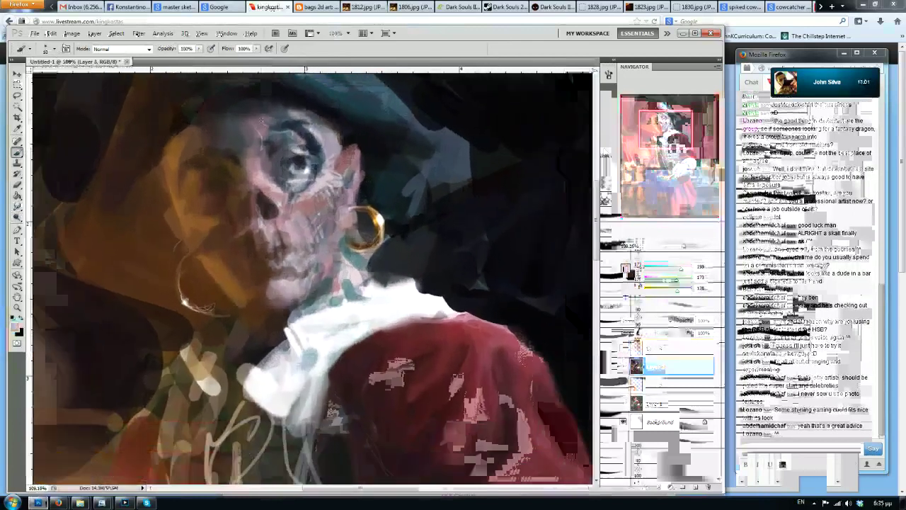
{"action": "scroll", "coordinate": [262, 121], "scroll_direction": "up", "scroll_amount": 3}
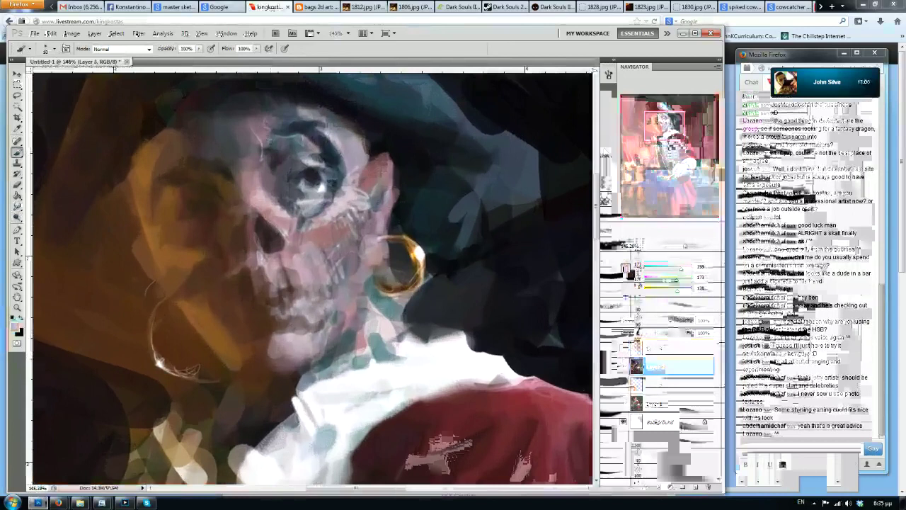
{"action": "scroll", "coordinate": [264, 205], "scroll_direction": "down", "scroll_amount": 1}
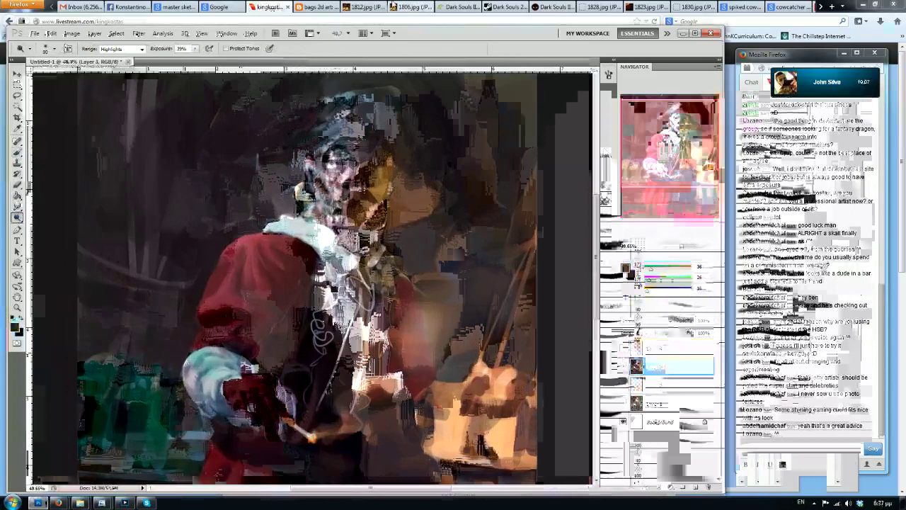
Check the composition in mirrored view and flip the painting back to its previous orientation
{"action": "key", "text": "ctrl+shift+h"}
{"action": "left_click", "coordinate": [17, 206]}
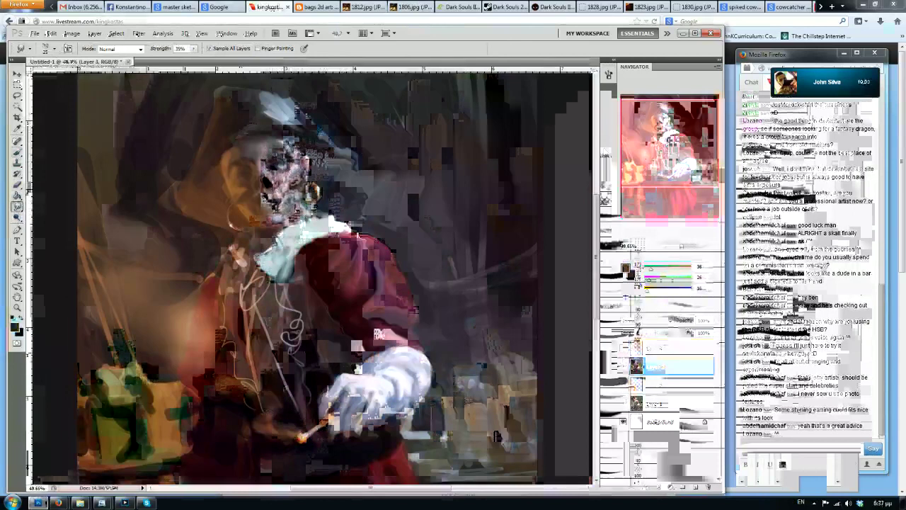
{"action": "key", "text": "ctrl+shift+h"}
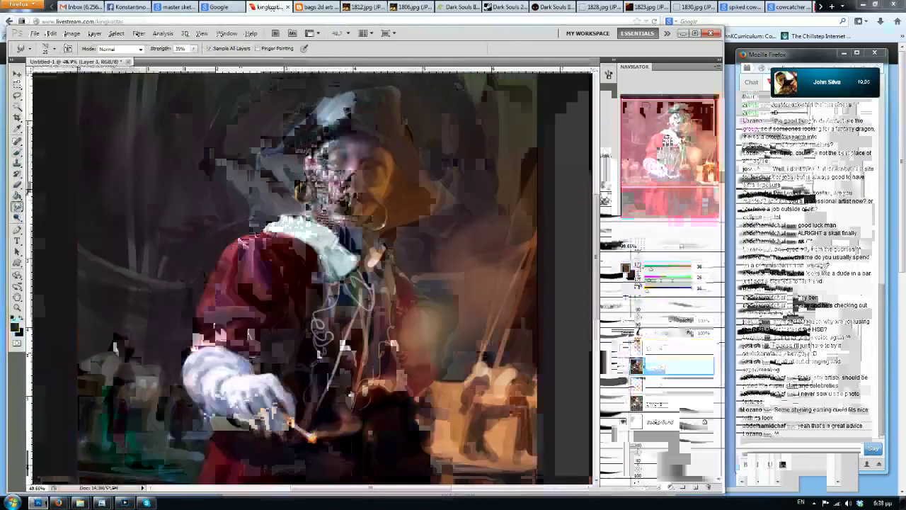
Refine the skull's lit eye socket with the Brush tool, using sampled pale and dark tones
{"action": "scroll", "coordinate": [212, 205], "scroll_direction": "up", "scroll_amount": 2}
{"action": "key", "text": "b"}
{"action": "scroll", "coordinate": [212, 205], "scroll_direction": "up", "scroll_amount": 2}
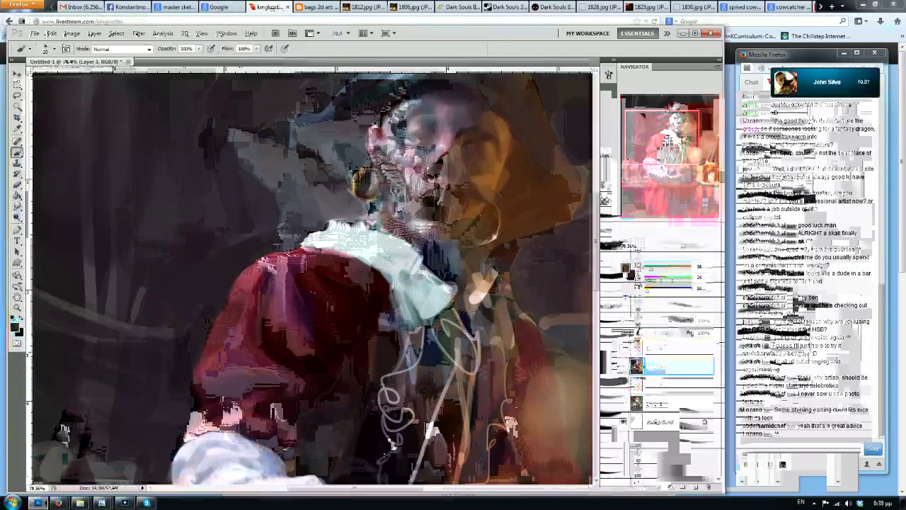
{"action": "left_click", "coordinate": [398, 163], "text": "alt"}
{"action": "left_click", "coordinate": [404, 174], "text": "alt"}
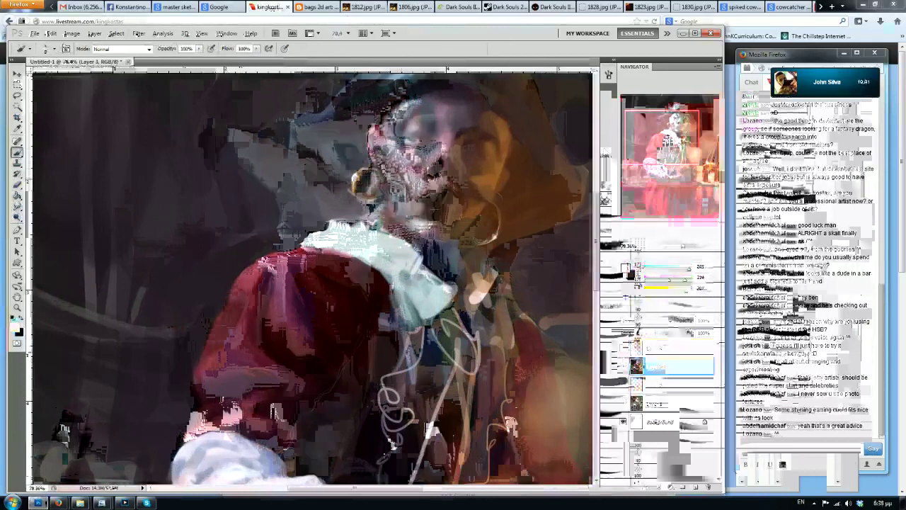
{"action": "left_click", "coordinate": [441, 163], "text": "alt"}
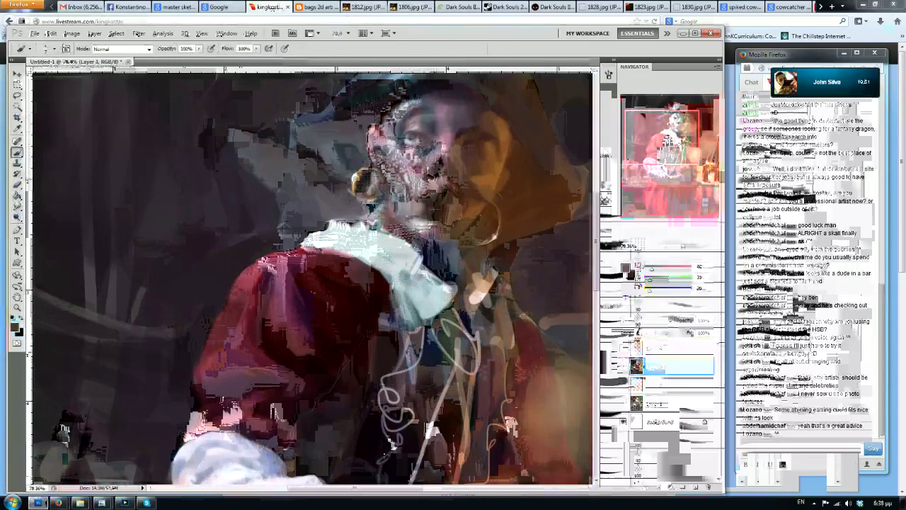
Define the edges of the nose cavity and the bone beneath it with sampled pale and dark tones
{"action": "left_click", "coordinate": [420, 180], "text": "alt"}
{"action": "left_click", "coordinate": [428, 181], "text": "alt"}
{"action": "left_click", "coordinate": [431, 157], "text": "alt"}
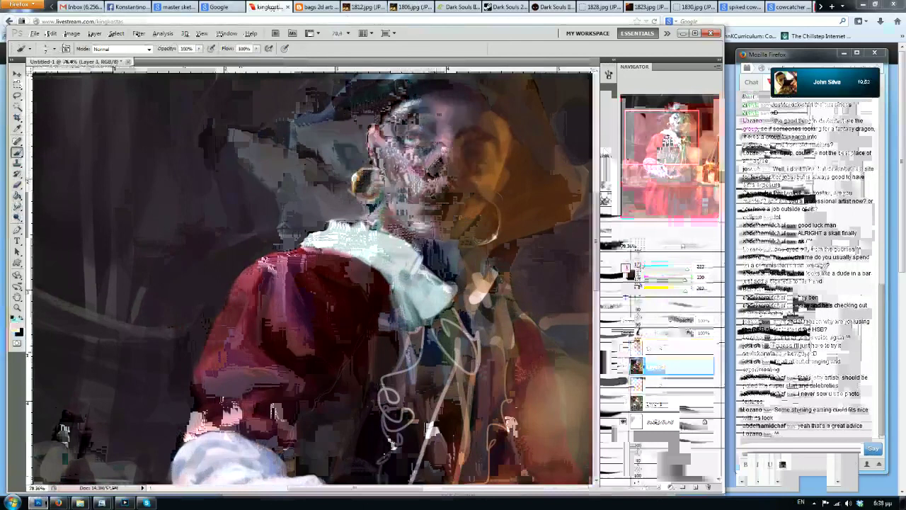
{"action": "left_click", "coordinate": [435, 169], "text": "alt"}
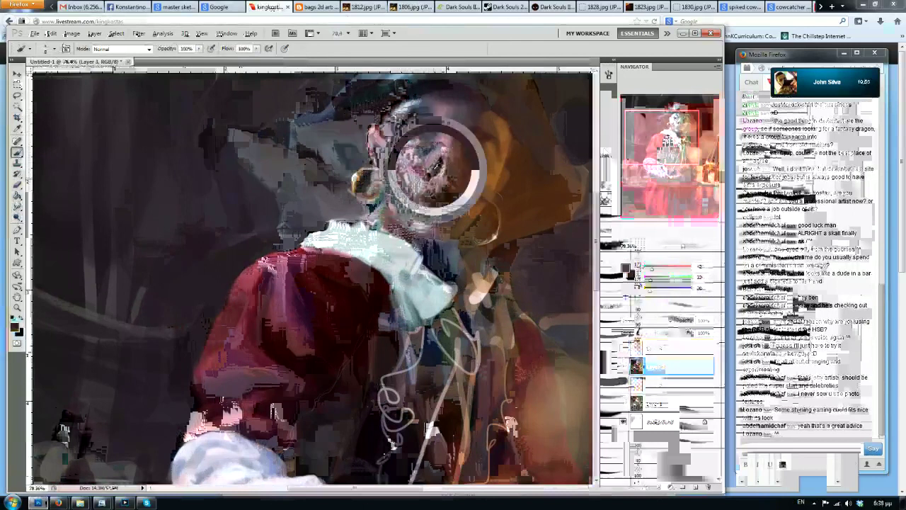
{"action": "left_click", "coordinate": [437, 172], "text": "alt"}
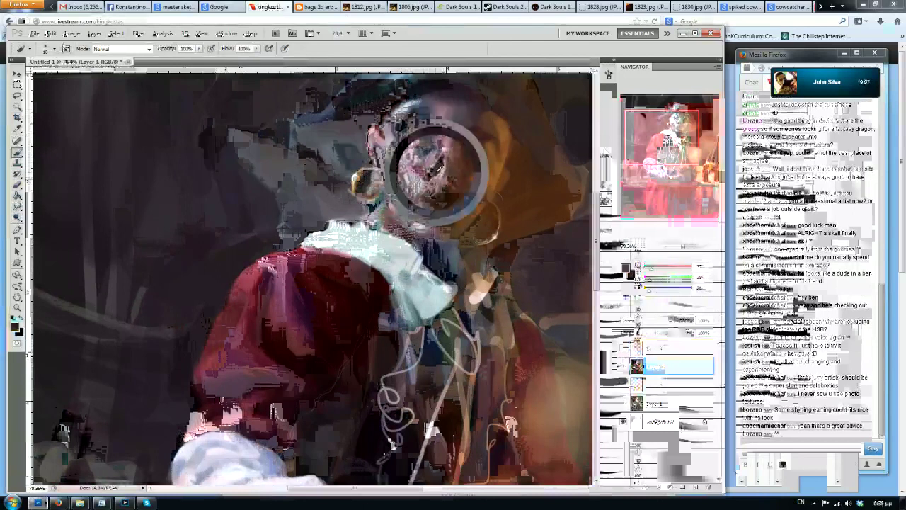
{"action": "left_click", "coordinate": [440, 167], "text": "alt"}
{"action": "mouse_move", "coordinate": [427, 175]}
{"action": "left_mouse_down"}
{"action": "mouse_move", "coordinate": [429, 192]}
{"action": "mouse_move", "coordinate": [445, 203]}
{"action": "mouse_move", "coordinate": [409, 192]}
{"action": "mouse_move", "coordinate": [400, 177]}
{"action": "mouse_move", "coordinate": [405, 187]}
{"action": "left_mouse_up"}
Shade the outer cheek beside the ear with tones sampled from the mouth, cheek and shadow side
{"action": "left_click", "coordinate": [460, 194], "text": "alt"}
{"action": "left_click", "coordinate": [463, 212], "text": "alt"}
{"action": "key", "text": "]"}
{"action": "left_click", "coordinate": [430, 192], "text": "alt"}
{"action": "key", "text": "["}
{"action": "left_click", "coordinate": [410, 182], "text": "alt"}
{"action": "left_click", "coordinate": [419, 172], "text": "alt"}
{"action": "key", "text": "]"}
{"action": "mouse_move", "coordinate": [389, 153]}
{"action": "left_mouse_down"}
{"action": "mouse_move", "coordinate": [407, 186]}
{"action": "mouse_move", "coordinate": [398, 171]}
{"action": "mouse_move", "coordinate": [383, 181]}
{"action": "left_mouse_up"}
Model the skull from the nose cavity down to the upper jaw with sampled face tones
{"action": "left_click", "coordinate": [458, 187], "text": "alt"}
{"action": "left_click", "coordinate": [410, 167], "text": "alt"}
{"action": "left_click", "coordinate": [398, 181], "text": "alt"}
{"action": "key", "text": "]"}
{"action": "left_click", "coordinate": [389, 173], "text": "alt"}
{"action": "key", "text": "["}
{"action": "key", "text": "["}
{"action": "key", "text": "["}
{"action": "left_click", "coordinate": [439, 170], "text": "alt"}
{"action": "mouse_move", "coordinate": [442, 157]}
{"action": "left_mouse_down"}
{"action": "mouse_move", "coordinate": [437, 168]}
{"action": "mouse_move", "coordinate": [385, 176]}
{"action": "mouse_move", "coordinate": [407, 190]}
{"action": "mouse_move", "coordinate": [396, 206]}
{"action": "mouse_move", "coordinate": [411, 205]}
{"action": "left_mouse_up"}
Darken the hollow below the lit cheekbone with a sampled tone and a smaller brush
{"action": "left_click", "coordinate": [394, 168], "text": "alt"}
{"action": "key", "text": "["}
{"action": "key", "text": "["}
{"action": "key", "text": "["}
{"action": "key", "text": "["}
{"action": "key", "text": "["}
{"action": "key", "text": "]"}
{"action": "key", "text": "]"}
Paint warm brown shadow over the dark side of the jaw with a larger brush
{"action": "left_click", "coordinate": [471, 194], "text": "alt"}
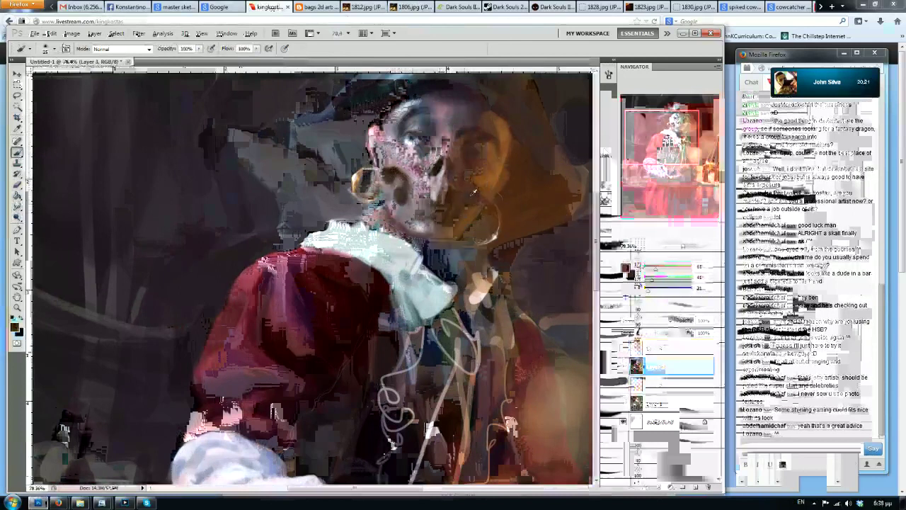
{"action": "left_click", "coordinate": [532, 251], "text": "alt"}
{"action": "key", "text": "]"}
{"action": "key", "text": "]"}
{"action": "left_click_drag", "start_coordinate": [481, 198], "coordinate": [454, 223]}
Soften the cheek hollow and blend it down toward the jaw with sampled mid tones
{"action": "key", "text": "["}
{"action": "left_click", "coordinate": [419, 184], "text": "alt"}
{"action": "left_click_drag", "start_coordinate": [411, 167], "coordinate": [394, 217]}
{"action": "left_click", "coordinate": [419, 164], "text": "alt"}
{"action": "left_click", "coordinate": [394, 173], "text": "alt"}
{"action": "key", "text": "]"}
{"action": "left_click_drag", "start_coordinate": [396, 199], "coordinate": [401, 219]}
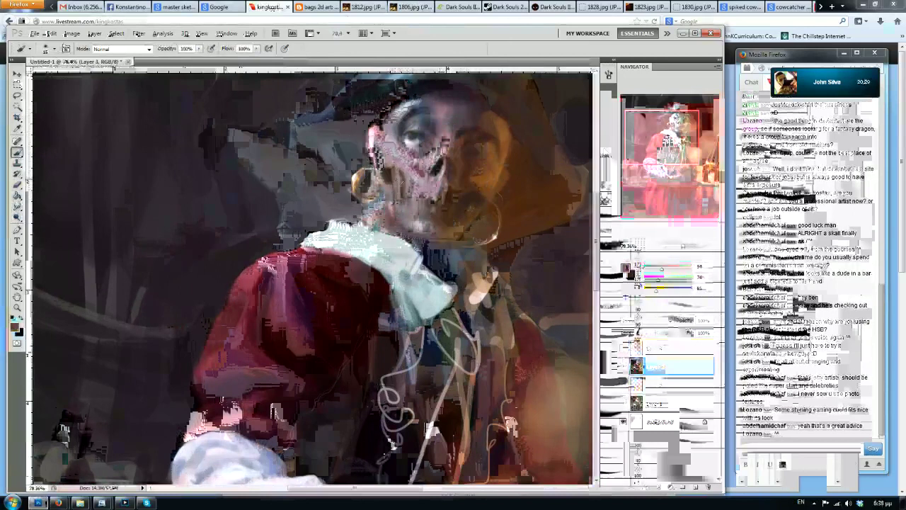
Blend the lit cheek and jaw of the skull with sampled light face tones and a slightly larger brush
{"action": "left_click", "coordinate": [406, 185], "text": "alt"}
{"action": "key", "text": "]"}
{"action": "left_click_drag", "start_coordinate": [397, 172], "coordinate": [409, 240]}
{"action": "left_click", "coordinate": [407, 232], "text": "alt"}
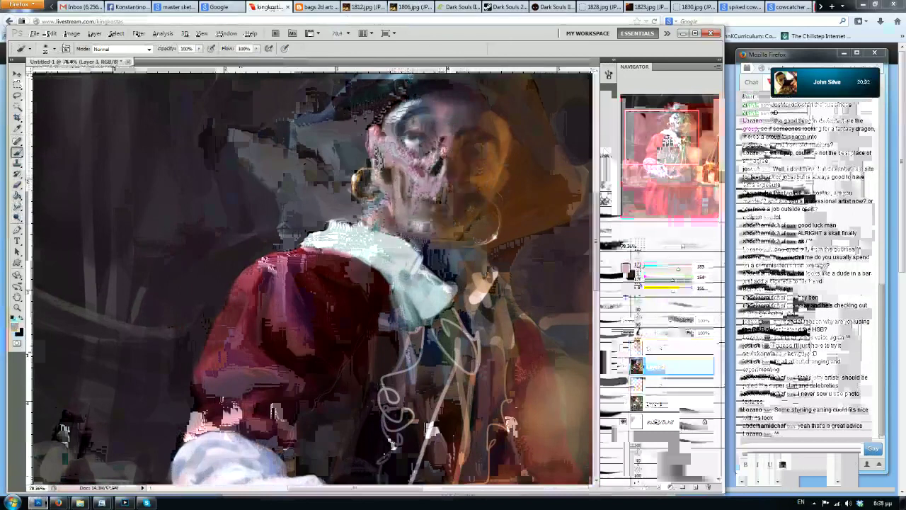
Mirror the canvas and repaint the shaded half of the collar below the jaw with sampled warm brown tones
{"action": "scroll", "coordinate": [311, 279], "scroll_direction": "down", "scroll_amount": 8}
{"action": "key", "text": "F2"}
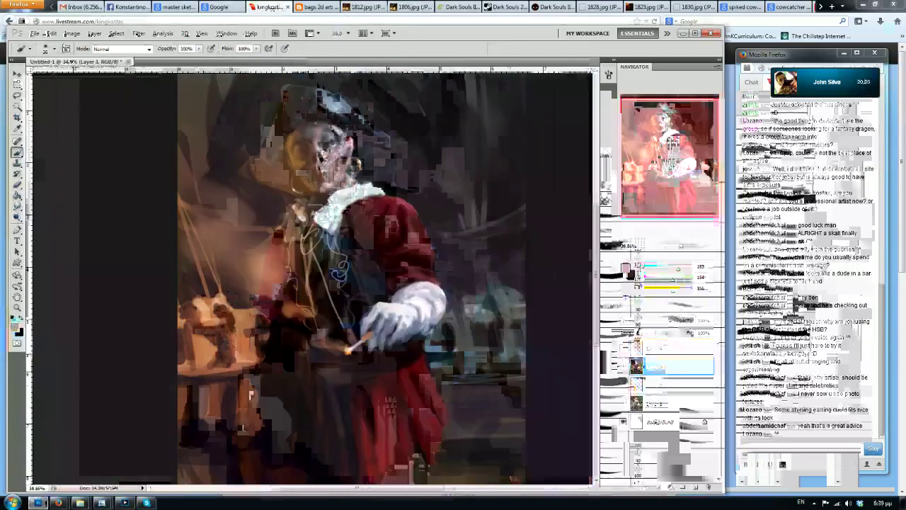
{"action": "left_click_drag", "start_coordinate": [252, 395], "coordinate": [217, 404]}
{"action": "scroll", "coordinate": [342, 260], "scroll_direction": "up", "scroll_amount": 2}
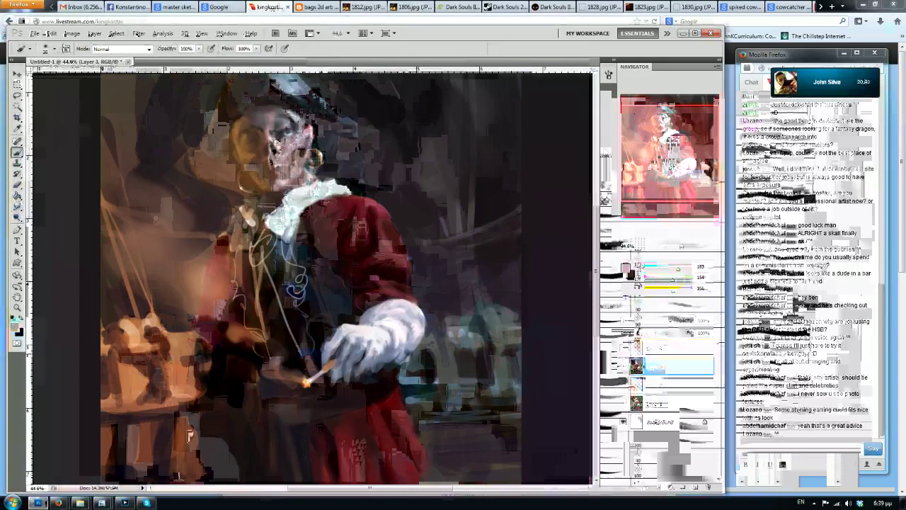
{"action": "left_click", "coordinate": [252, 221], "text": "alt"}
{"action": "mouse_move", "coordinate": [247, 211]}
{"action": "left_mouse_down"}
{"action": "mouse_move", "coordinate": [257, 233]}
{"action": "mouse_move", "coordinate": [232, 235]}
{"action": "mouse_move", "coordinate": [237, 202]}
{"action": "mouse_move", "coordinate": [233, 223]}
{"action": "left_mouse_up"}
{"action": "left_click", "coordinate": [254, 199], "text": "alt"}
{"action": "left_click", "coordinate": [251, 212], "text": "alt"}
{"action": "left_click", "coordinate": [246, 210], "text": "alt"}
{"action": "left_click", "coordinate": [253, 194], "text": "alt"}
{"action": "left_click", "coordinate": [247, 213], "text": "alt"}
{"action": "left_click", "coordinate": [260, 236], "text": "alt"}
{"action": "left_click", "coordinate": [242, 210], "text": "alt"}
{"action": "left_click", "coordinate": [242, 216], "text": "alt"}
{"action": "left_click", "coordinate": [242, 211], "text": "alt"}
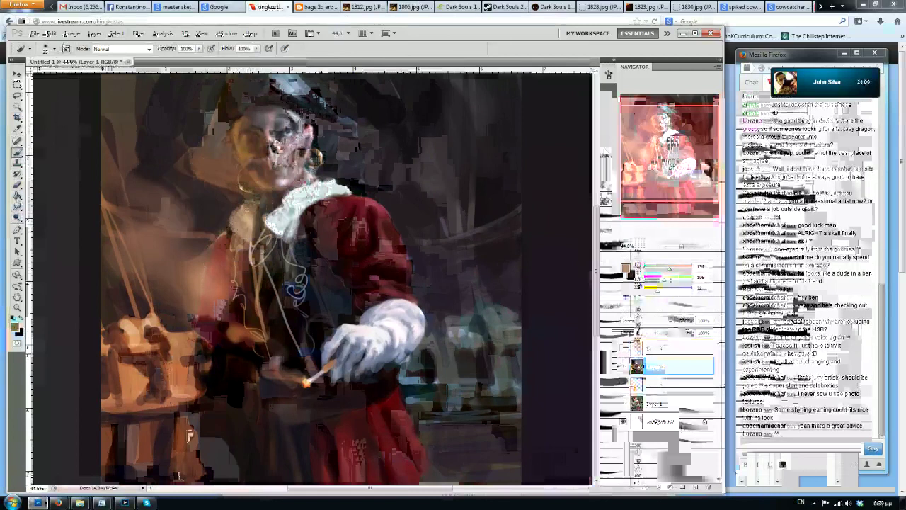
Repaint the edge of the warm-lit shoulder and the smoky background beside it with sampled brown tones
{"action": "left_click", "coordinate": [217, 251], "text": "alt"}
{"action": "left_click_drag", "start_coordinate": [229, 233], "coordinate": [213, 248]}
{"action": "left_click", "coordinate": [211, 227], "text": "alt"}
{"action": "left_click", "coordinate": [210, 227], "text": "alt"}
{"action": "left_click", "coordinate": [210, 223], "text": "alt"}
{"action": "left_click", "coordinate": [201, 247], "text": "alt"}
{"action": "left_click", "coordinate": [186, 239], "text": "alt"}
{"action": "left_click", "coordinate": [198, 240], "text": "alt"}
Paint over the background beside the shaded face with sampled dark tones, reducing the brush size
{"action": "left_click_drag", "start_coordinate": [170, 203], "coordinate": [159, 218]}
{"action": "left_click", "coordinate": [181, 193], "text": "alt"}
{"action": "key", "text": "bracketleft"}
{"action": "key", "text": "bracketleft"}
{"action": "key", "text": "bracketleft"}
{"action": "key", "text": "bracketleft"}
{"action": "key", "text": "bracketleft"}
{"action": "key", "text": "bracketleft"}
{"action": "left_click", "coordinate": [150, 164], "text": "alt"}
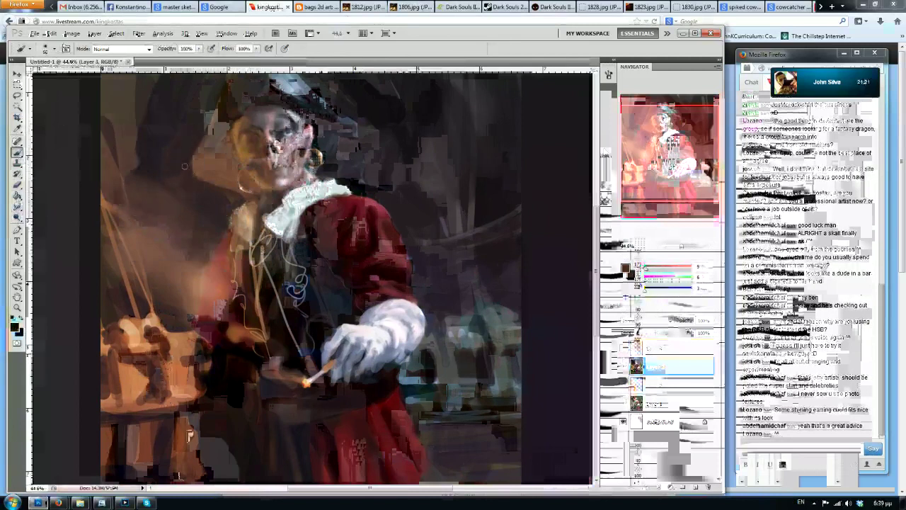
Mirror the canvas and paint sampled warm orange light onto the elbow of the far red sleeve
{"action": "key", "text": "ctrl+shift+h"}
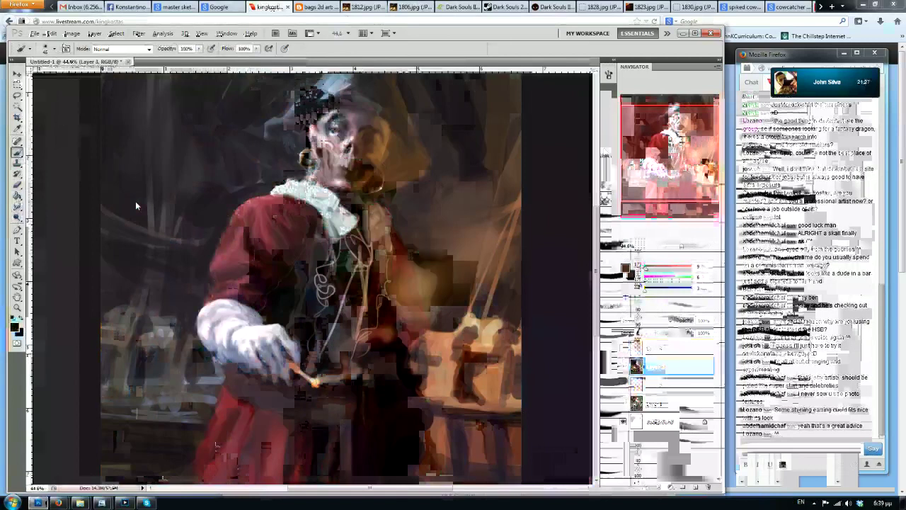
{"action": "left_click", "coordinate": [434, 353], "text": "alt"}
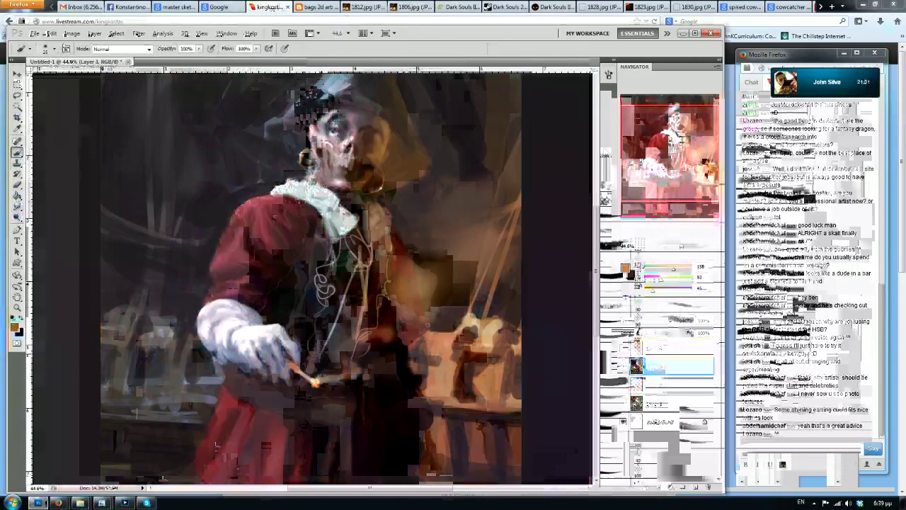
{"action": "left_click_drag", "start_coordinate": [411, 326], "coordinate": [406, 346]}
{"action": "left_click", "coordinate": [388, 245], "text": "alt"}
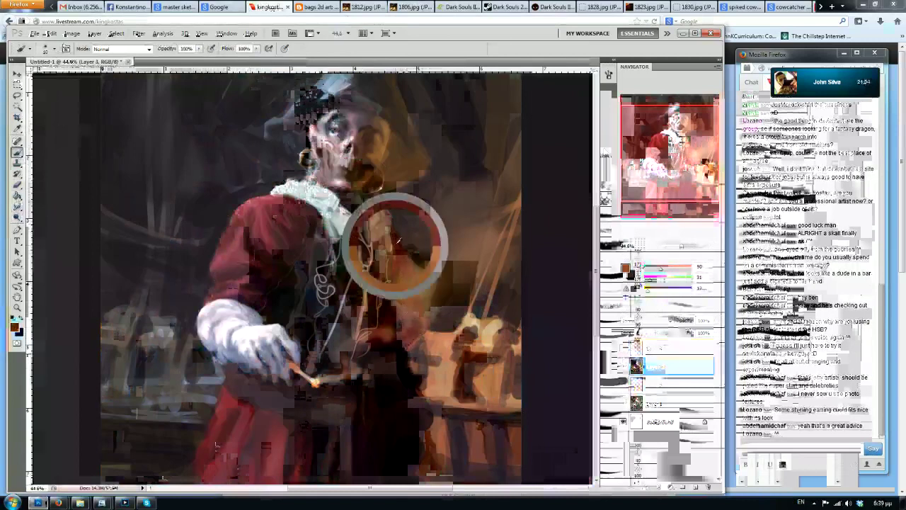
Paint sampled dark brown over the glow beside the far sleeve and undo the last stroke
{"action": "left_click", "coordinate": [434, 262], "text": "alt"}
{"action": "mouse_move", "coordinate": [419, 259]}
{"action": "left_mouse_down"}
{"action": "mouse_move", "coordinate": [427, 302]}
{"action": "mouse_move", "coordinate": [455, 307]}
{"action": "left_mouse_up"}
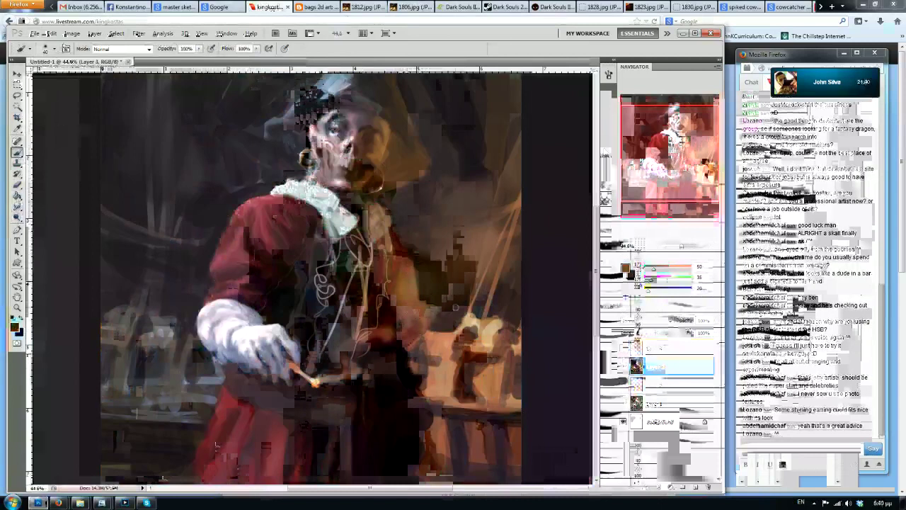
{"action": "key", "text": "ctrl+z"}
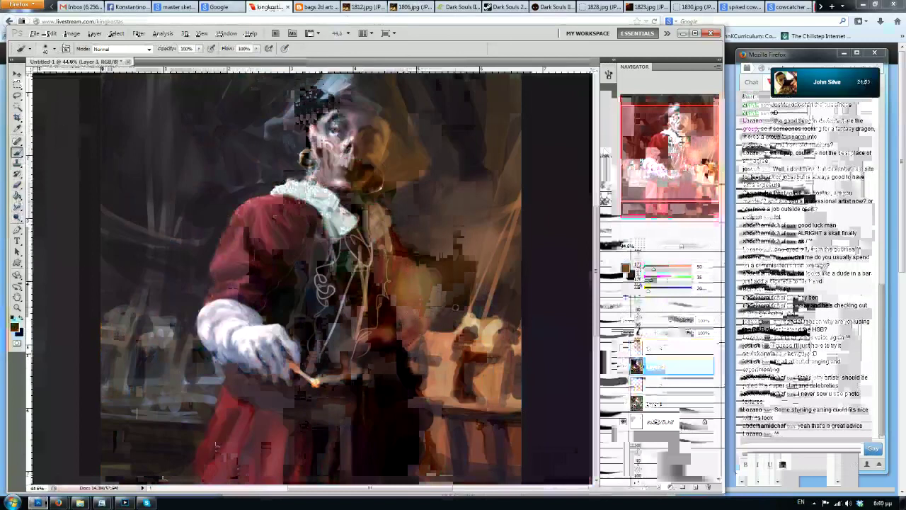
Mirror the canvas and reshape the outer edge of the warm-lit sleeve with a sampled tone and smaller brush
{"action": "key", "text": "ctrl+shift+h"}
{"action": "left_click_drag", "start_coordinate": [385, 221], "coordinate": [442, 222]}
{"action": "left_click", "coordinate": [241, 284], "text": "alt"}
{"action": "left_click", "coordinate": [244, 252], "text": "alt"}
{"action": "key", "text": "["}
{"action": "mouse_move", "coordinate": [250, 266]}
{"action": "left_mouse_down"}
{"action": "mouse_move", "coordinate": [257, 294]}
{"action": "mouse_move", "coordinate": [261, 267]}
{"action": "mouse_move", "coordinate": [252, 305]}
{"action": "mouse_move", "coordinate": [247, 270]}
{"action": "left_mouse_up"}
Blend the smoky background along the warm-lit sleeve's outline with sampled browns and a larger brush
{"action": "left_click", "coordinate": [256, 232], "text": "alt"}
{"action": "key", "text": "]"}
{"action": "key", "text": "]"}
{"action": "key", "text": "]"}
{"action": "key", "text": "]"}
{"action": "key", "text": "]"}
{"action": "key", "text": "]"}
{"action": "left_click", "coordinate": [253, 244], "text": "alt"}
{"action": "left_click", "coordinate": [254, 260], "text": "alt"}
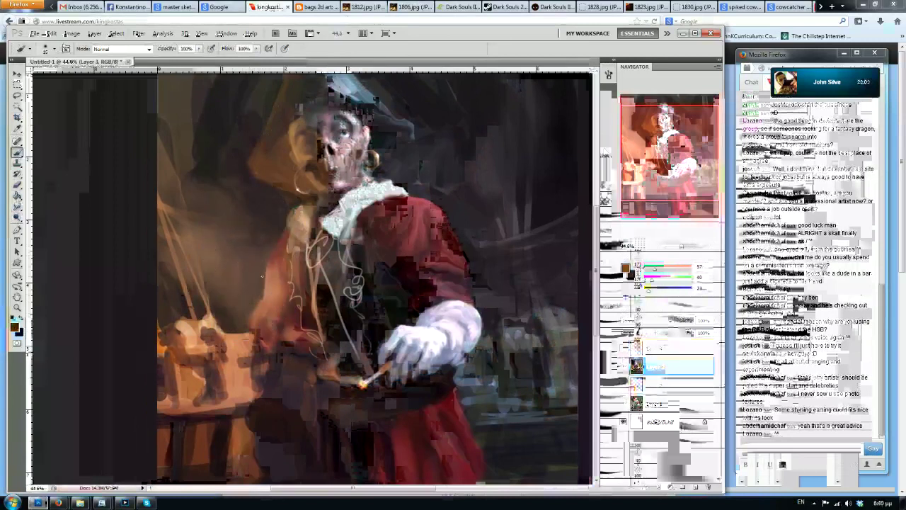
{"action": "left_click", "coordinate": [259, 292], "text": "alt"}
{"action": "mouse_move", "coordinate": [262, 298]}
{"action": "left_mouse_down"}
{"action": "mouse_move", "coordinate": [255, 313]}
{"action": "mouse_move", "coordinate": [262, 303]}
{"action": "left_mouse_up"}
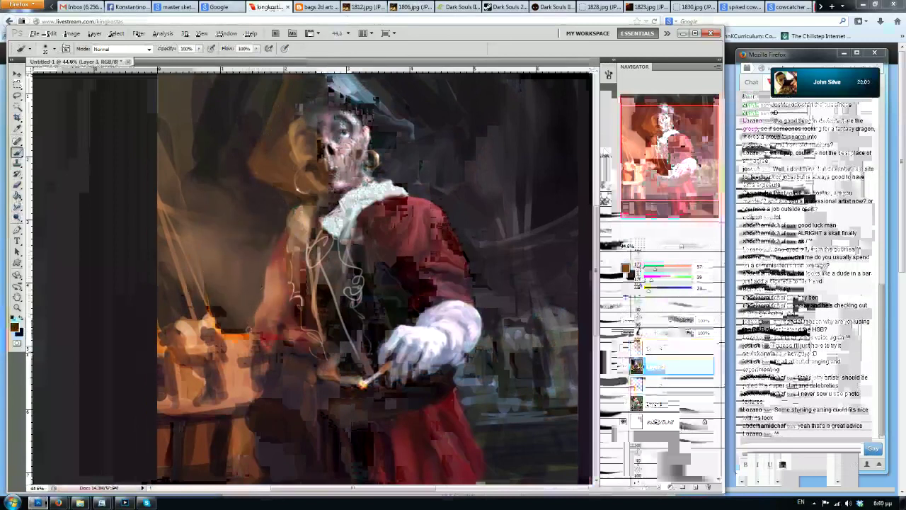
Mirror the canvas and model the forearm and elbow of the warm-lit sleeve with sampled tones, varying the brush size
{"action": "key", "text": "ctrl+shift+h"}
{"action": "left_click", "coordinate": [464, 311], "text": "alt"}
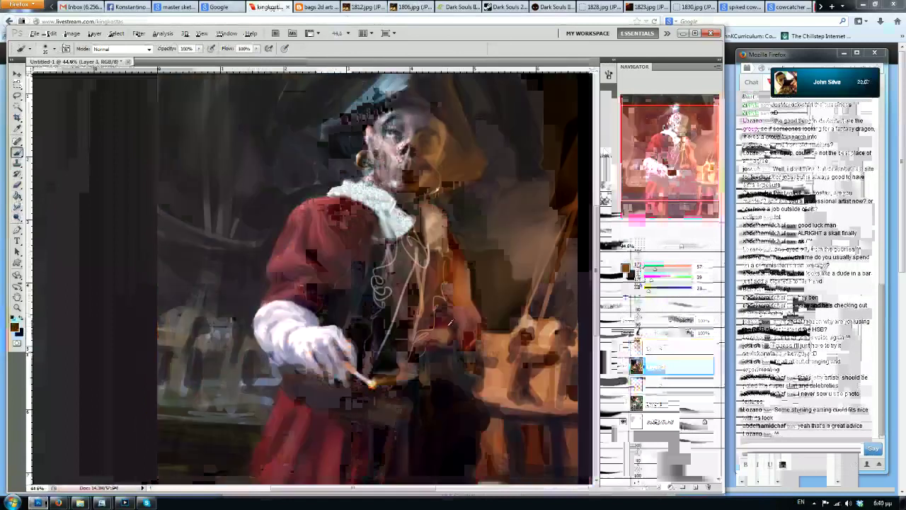
{"action": "left_click_drag", "start_coordinate": [462, 316], "coordinate": [456, 307]}
{"action": "key", "text": "bracketleft"}
{"action": "key", "text": "bracketleft"}
{"action": "key", "text": "bracketleft"}
{"action": "left_click_drag", "start_coordinate": [461, 274], "coordinate": [469, 342]}
{"action": "key", "text": "bracketleft"}
{"action": "key", "text": "bracketleft"}
{"action": "left_click", "coordinate": [452, 329], "text": "alt"}
{"action": "key", "text": "bracketright"}
{"action": "key", "text": "bracketright"}
{"action": "left_click", "coordinate": [453, 330], "text": "alt"}
Mirror the canvas and examine the whole figure's silhouette and lighting at different zoom levels
{"action": "key", "text": "ctrl+shift+h"}
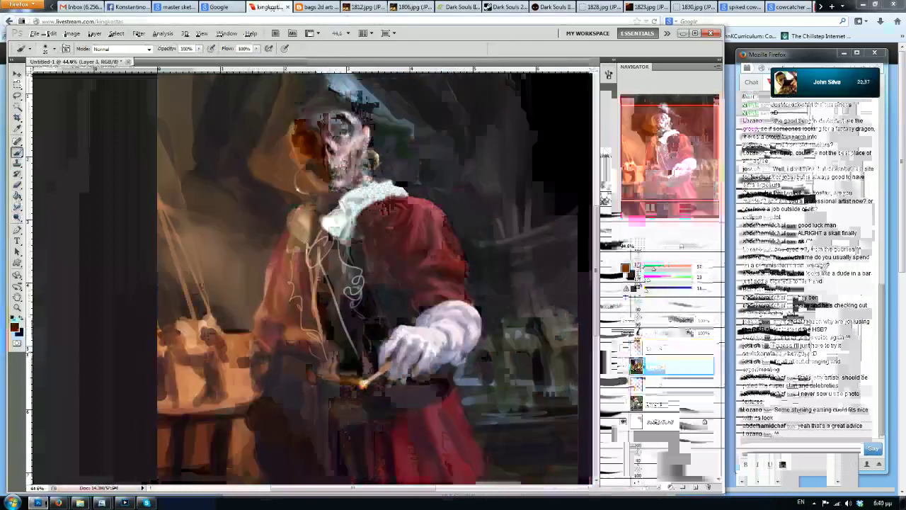
{"action": "key", "text": "ctrl+minus"}
{"action": "key", "text": "ctrl+minus"}
{"action": "key", "text": "ctrl+minus"}
{"action": "scroll", "coordinate": [304, 247], "scroll_direction": "up", "scroll_amount": 4}
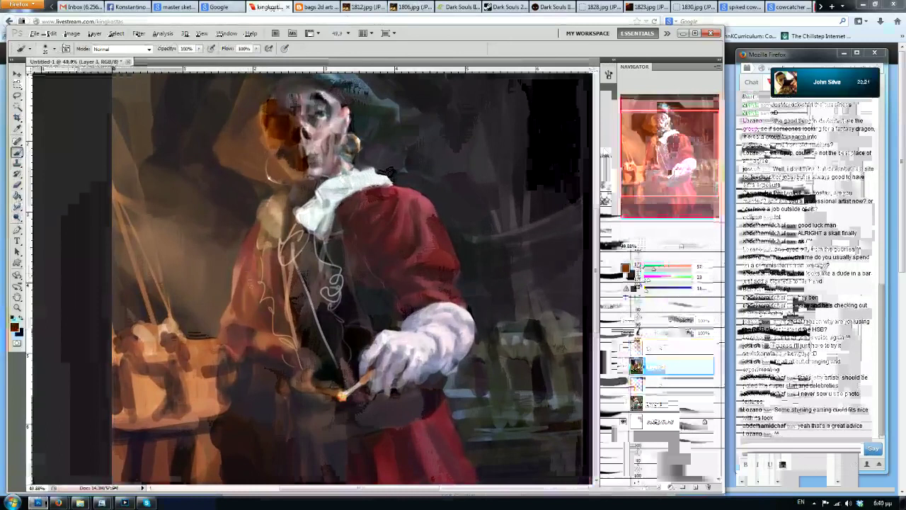
{"action": "scroll", "coordinate": [311, 276], "scroll_direction": "down", "scroll_amount": 3}
{"action": "scroll", "coordinate": [295, 254], "scroll_direction": "up", "scroll_amount": 1}
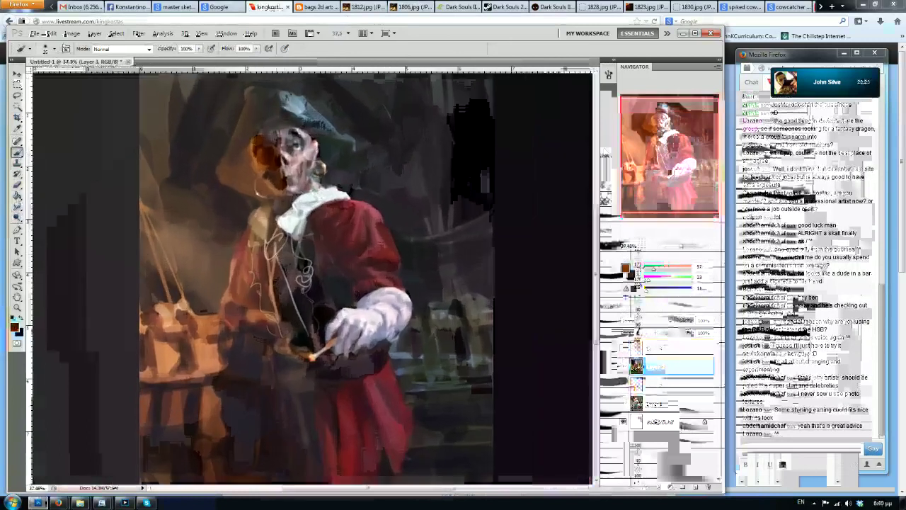
{"action": "scroll", "coordinate": [207, 230], "scroll_direction": "up", "scroll_amount": 2}
{"action": "scroll", "coordinate": [213, 219], "scroll_direction": "down", "scroll_amount": 1}
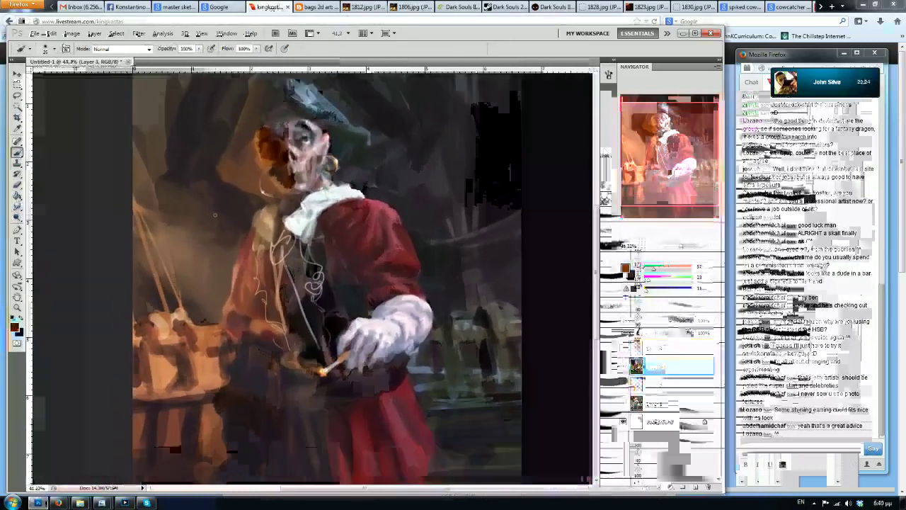
{"action": "scroll", "coordinate": [214, 214], "scroll_direction": "down", "scroll_amount": 1}
{"action": "scroll", "coordinate": [210, 208], "scroll_direction": "down", "scroll_amount": 4}
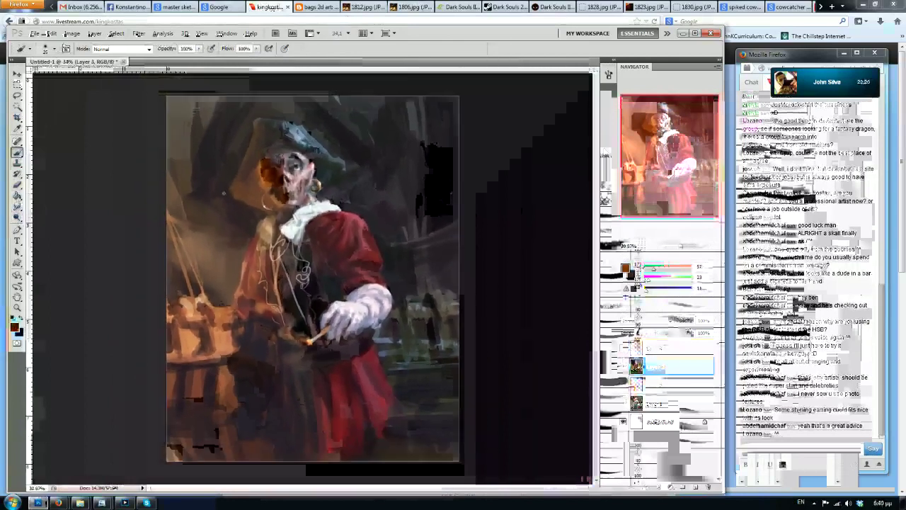
{"action": "scroll", "coordinate": [227, 191], "scroll_direction": "up", "scroll_amount": 3}
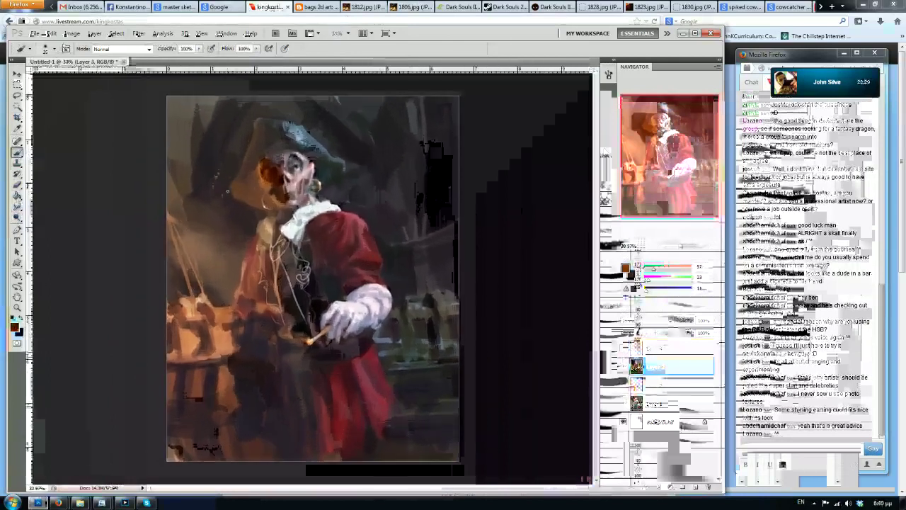
{"action": "scroll", "coordinate": [227, 191], "scroll_direction": "up", "scroll_amount": 1}
{"action": "scroll", "coordinate": [227, 191], "scroll_direction": "down", "scroll_amount": 3}
{"action": "scroll", "coordinate": [227, 189], "scroll_direction": "up", "scroll_amount": 1}
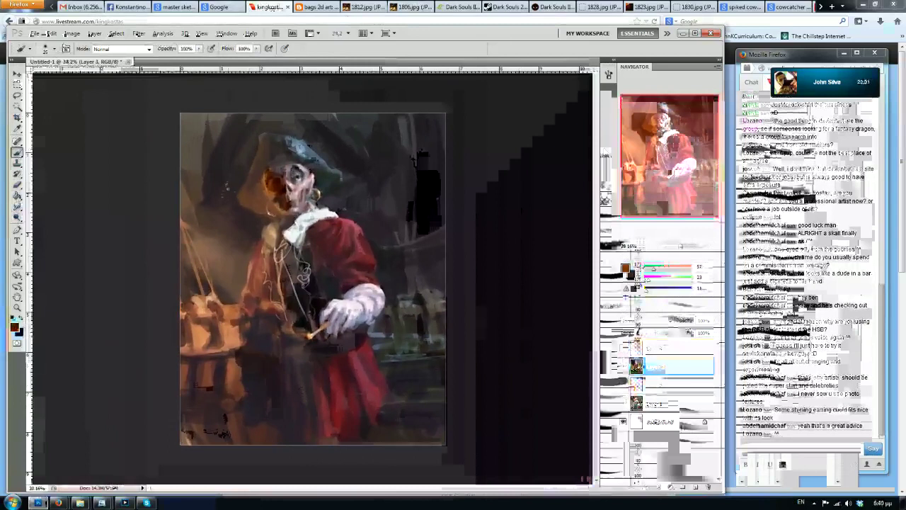
{"action": "scroll", "coordinate": [283, 251], "scroll_direction": "up", "scroll_amount": 4}
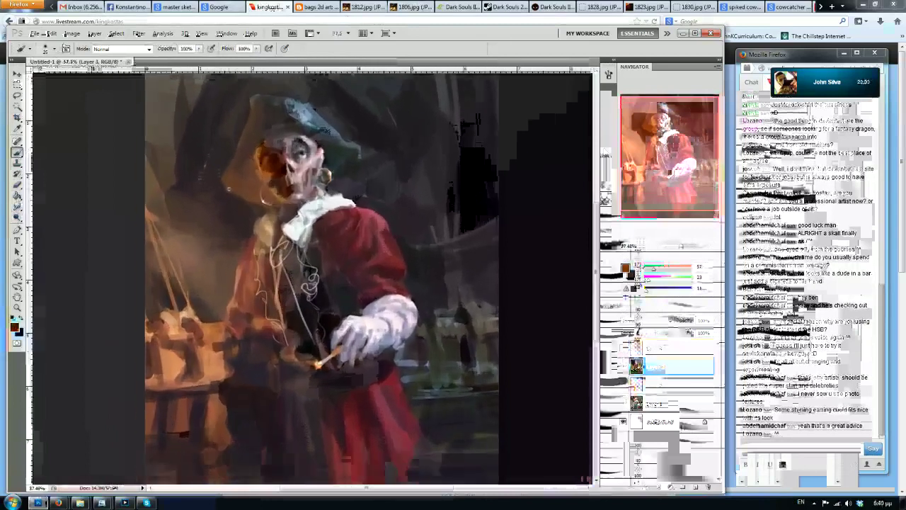
{"action": "scroll", "coordinate": [293, 267], "scroll_direction": "down", "scroll_amount": 3}
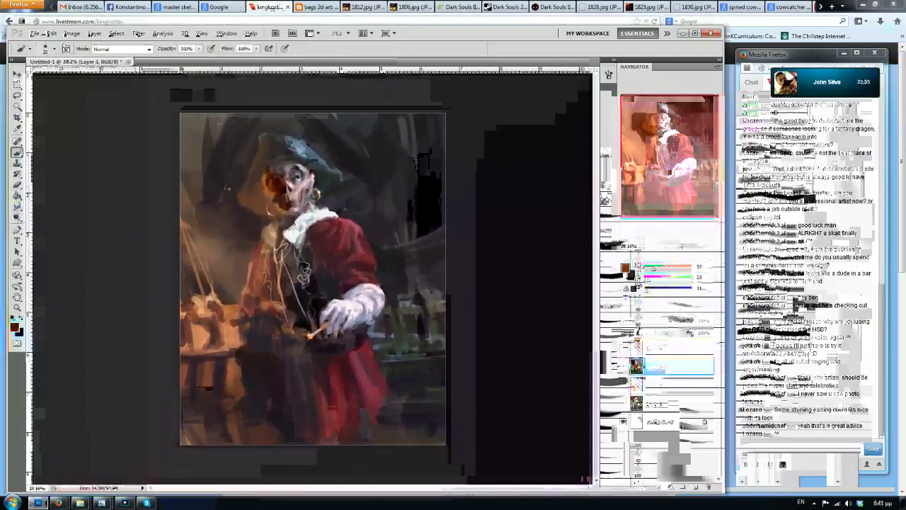
{"action": "scroll", "coordinate": [313, 278], "scroll_direction": "up", "scroll_amount": 2}
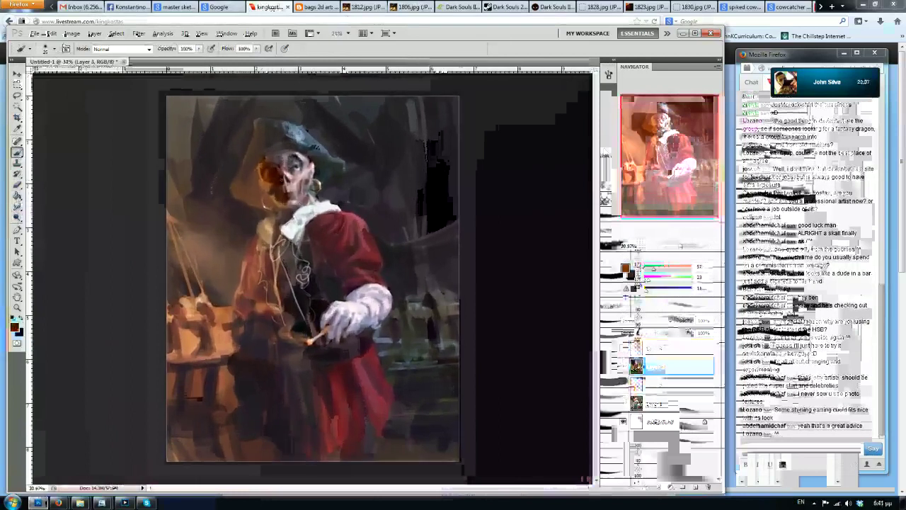
{"action": "scroll", "coordinate": [312, 278], "scroll_direction": "up", "scroll_amount": 1}
{"action": "scroll", "coordinate": [313, 278], "scroll_direction": "down", "scroll_amount": 2}
{"action": "scroll", "coordinate": [313, 279], "scroll_direction": "up", "scroll_amount": 3}
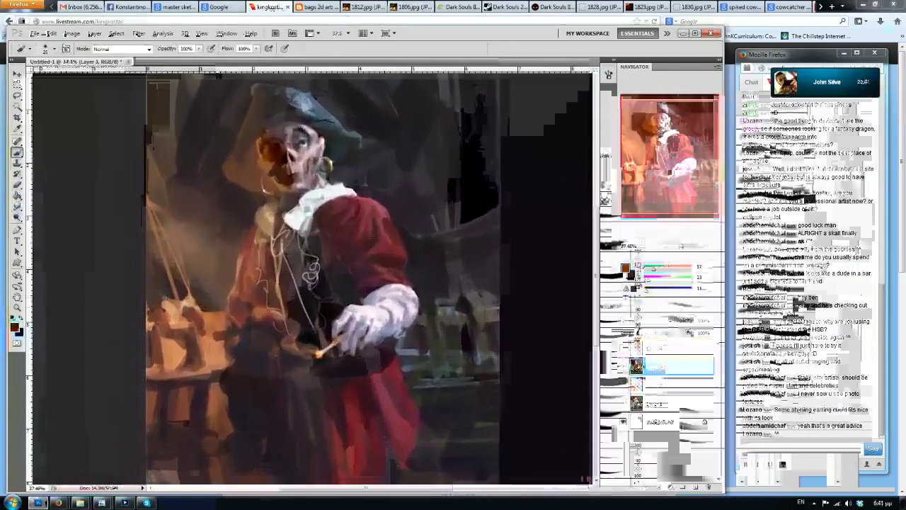
{"action": "scroll", "coordinate": [313, 278], "scroll_direction": "down", "scroll_amount": 4}
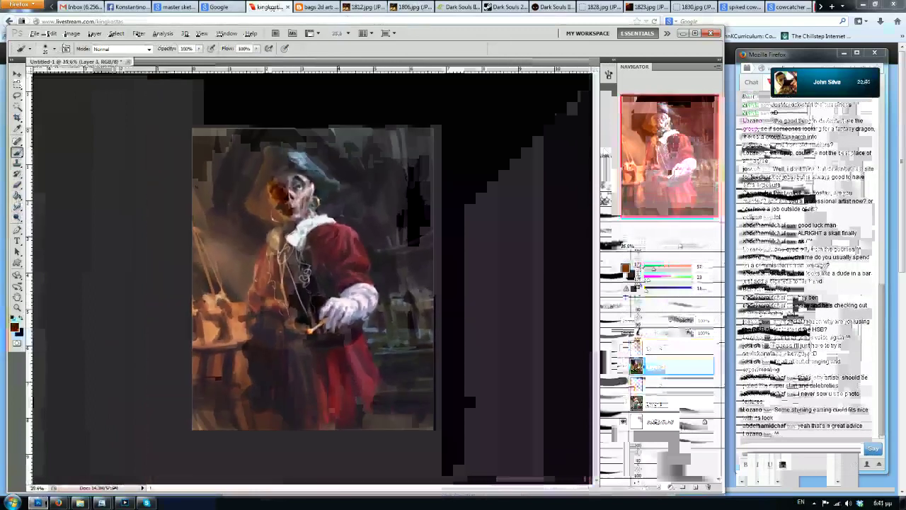
Define the dark rounded form below the hands with sampled dark brown and a thin grey rim line
{"action": "scroll", "coordinate": [313, 278], "scroll_direction": "up", "scroll_amount": 1}
{"action": "left_click", "coordinate": [301, 374], "text": "alt"}
{"action": "key", "text": "bracketleft"}
{"action": "key", "text": "bracketleft"}
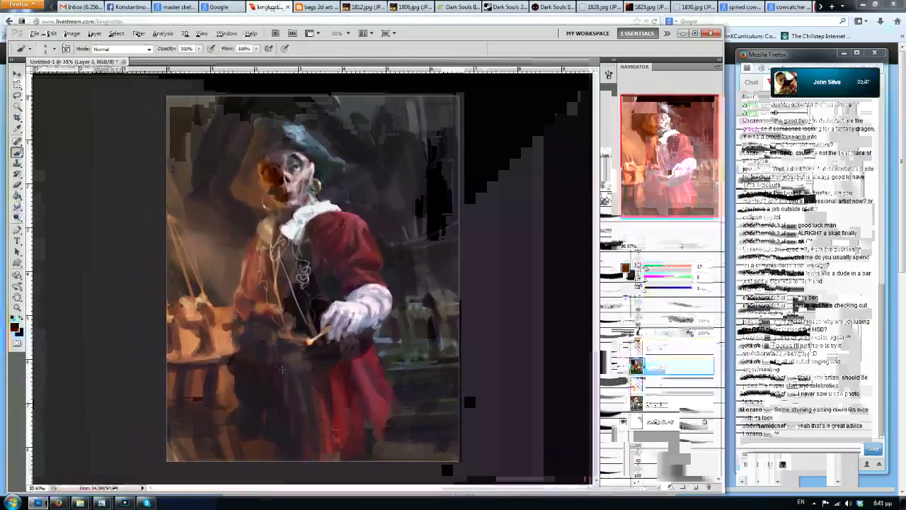
{"action": "left_click", "coordinate": [345, 334], "text": "alt"}
{"action": "key", "text": "bracketleft"}
{"action": "key", "text": "bracketleft"}
{"action": "key", "text": "bracketleft"}
{"action": "key", "text": "bracketleft"}
{"action": "key", "text": "bracketleft"}
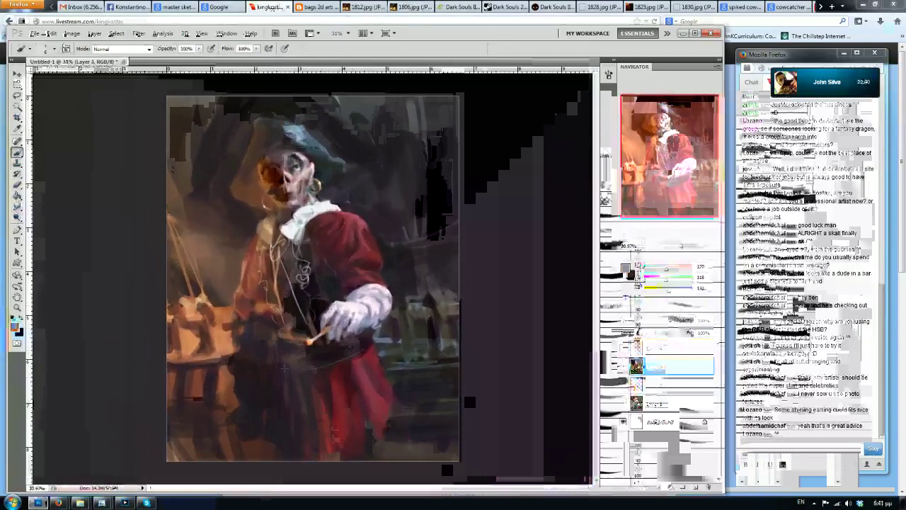
Repaint the folds of the red coat skirt with sampled reds and trim its hem with a sampled dark tone
{"action": "left_click", "coordinate": [335, 394], "text": "alt"}
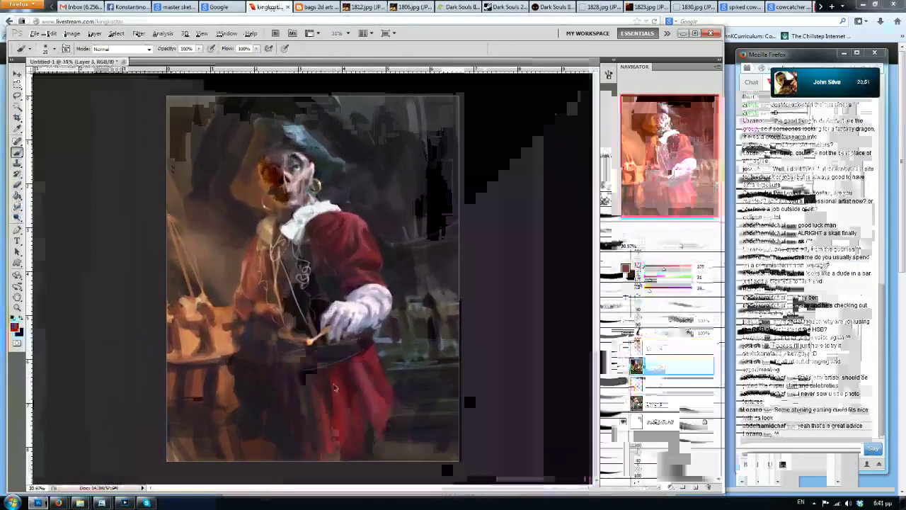
{"action": "left_click", "coordinate": [349, 373], "text": "alt"}
{"action": "left_click", "coordinate": [355, 397], "text": "alt"}
{"action": "key", "text": "bracketright"}
{"action": "key", "text": "bracketright"}
{"action": "key", "text": "bracketright"}
{"action": "key", "text": "bracketright"}
{"action": "left_click", "coordinate": [377, 397], "text": "alt"}
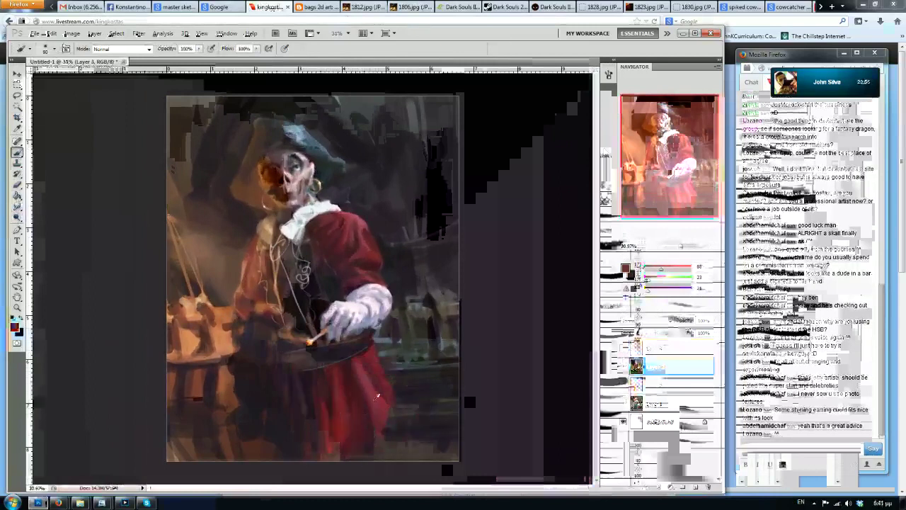
{"action": "left_click", "coordinate": [394, 433], "text": "alt"}
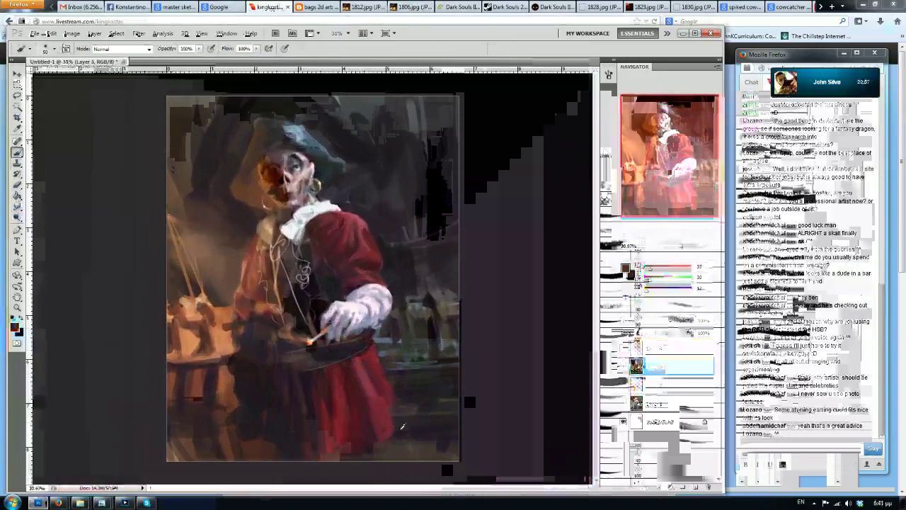
{"action": "key", "text": "bracketleft"}
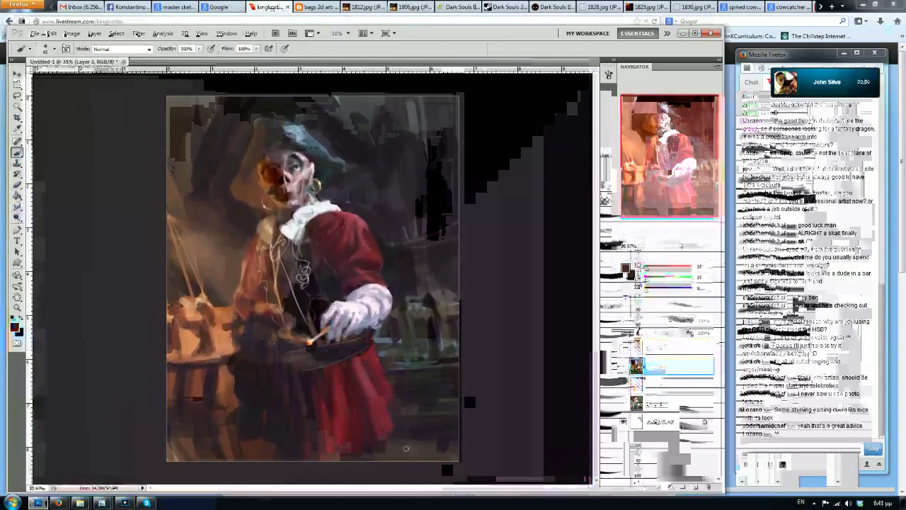
Mirror the canvas and deepen the outer folds of the red coat skirt with sampled dark red and a larger brush
{"action": "key", "text": "ctrl+shift+h"}
{"action": "left_click", "coordinate": [243, 406], "text": "alt"}
{"action": "left_click", "coordinate": [241, 433], "text": "alt"}
{"action": "key", "text": "bracketright"}
{"action": "key", "text": "bracketright"}
{"action": "left_click_drag", "start_coordinate": [248, 406], "coordinate": [250, 423]}
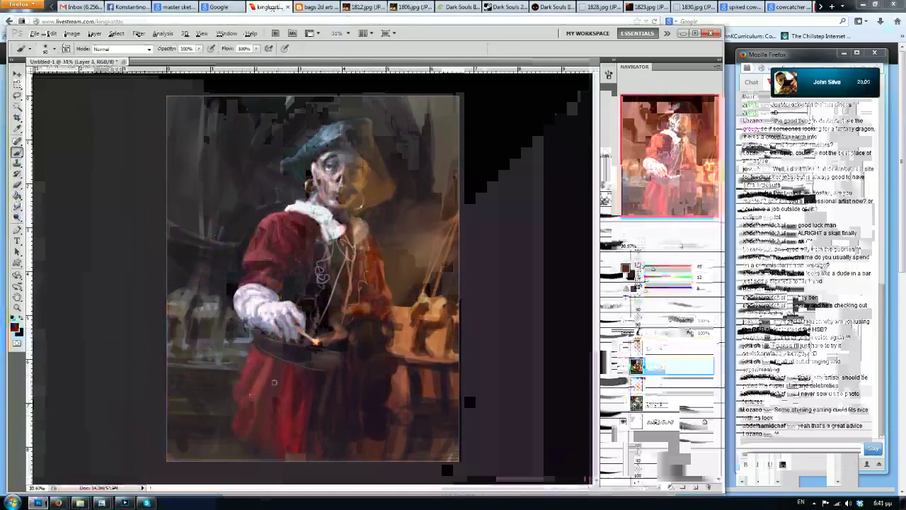
{"action": "left_click", "coordinate": [230, 443], "text": "alt"}
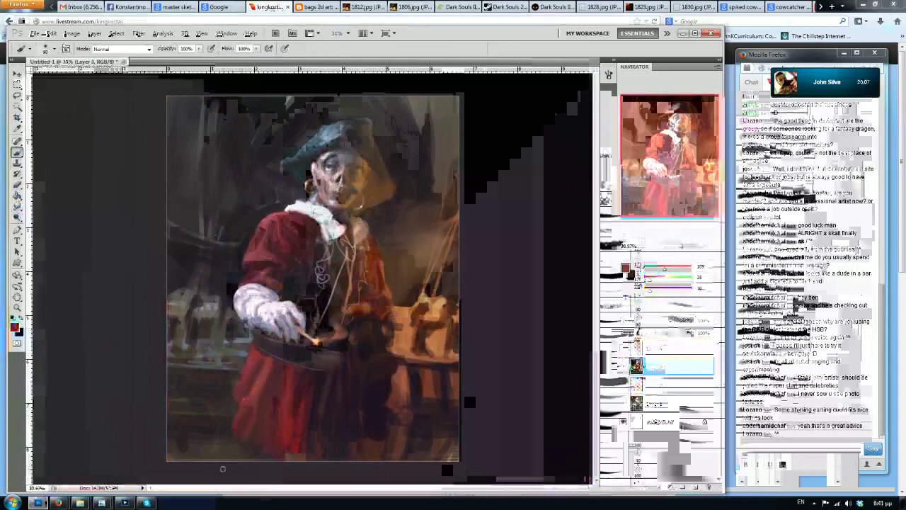
Mirror the canvas back and sharpen the coat skirt's outer contour with a sampled near-black background tone and smaller brush
{"action": "key", "text": "ctrl+shift+h"}
{"action": "left_click", "coordinate": [407, 389], "text": "alt"}
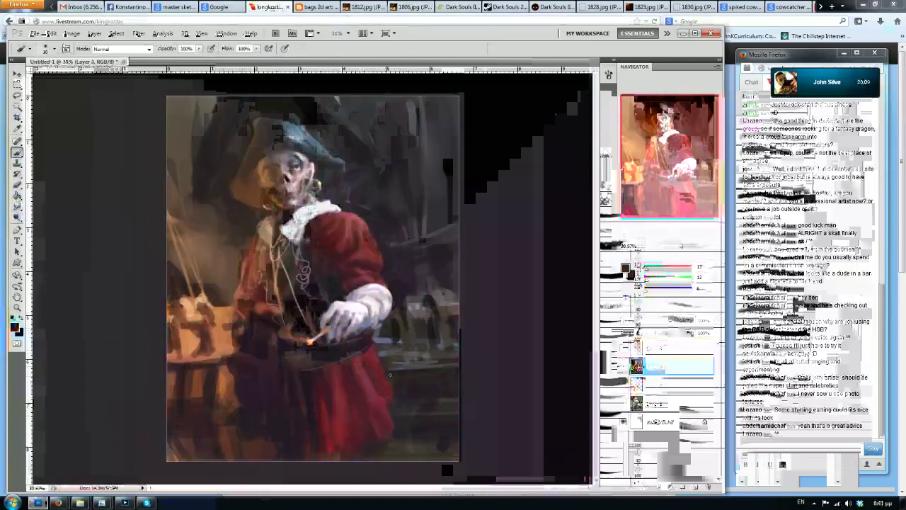
{"action": "key", "text": "["}
{"action": "key", "text": "["}
{"action": "key", "text": "["}
{"action": "key", "text": "["}
{"action": "key", "text": "["}
{"action": "key", "text": "["}
{"action": "key", "text": "["}
{"action": "left_click_drag", "start_coordinate": [371, 346], "coordinate": [392, 398]}
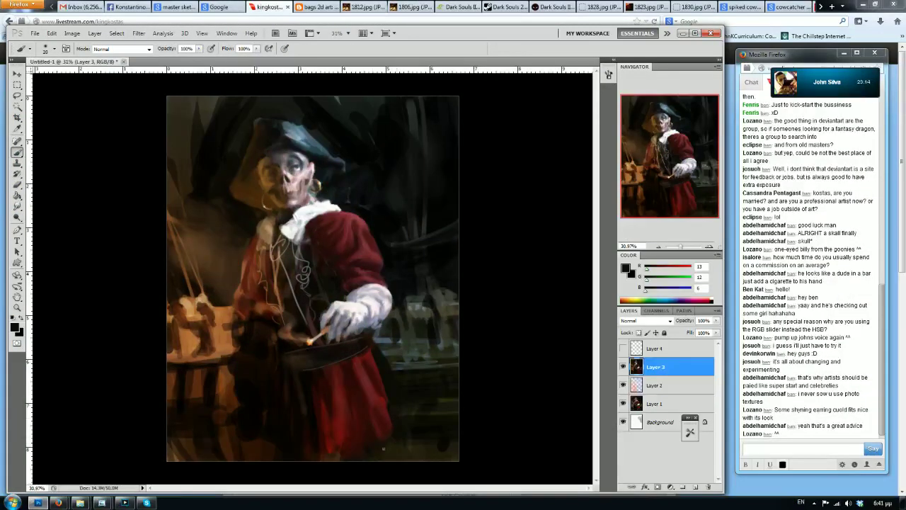
Repaint the dark background beside the coat skirt with a sampled dark tone and a much larger brush
{"action": "left_click", "coordinate": [418, 457], "text": "alt"}
{"action": "left_click", "coordinate": [425, 455], "text": "alt"}
{"action": "key", "text": "]"}
{"action": "key", "text": "]"}
{"action": "key", "text": "]"}
{"action": "key", "text": "]"}
{"action": "key", "text": "]"}
{"action": "key", "text": "]"}
{"action": "key", "text": "]"}
{"action": "key", "text": "]"}
{"action": "key", "text": "]"}
{"action": "key", "text": "]"}
{"action": "key", "text": "]"}
{"action": "key", "text": "]"}
{"action": "left_click_drag", "start_coordinate": [447, 418], "coordinate": [418, 358]}
Glaze a warm glow over the orange ship behind the figure with a sampled orange-brown and an enlarged brush
{"action": "left_click", "coordinate": [225, 391], "text": "alt"}
{"action": "left_click", "coordinate": [216, 330], "text": "alt"}
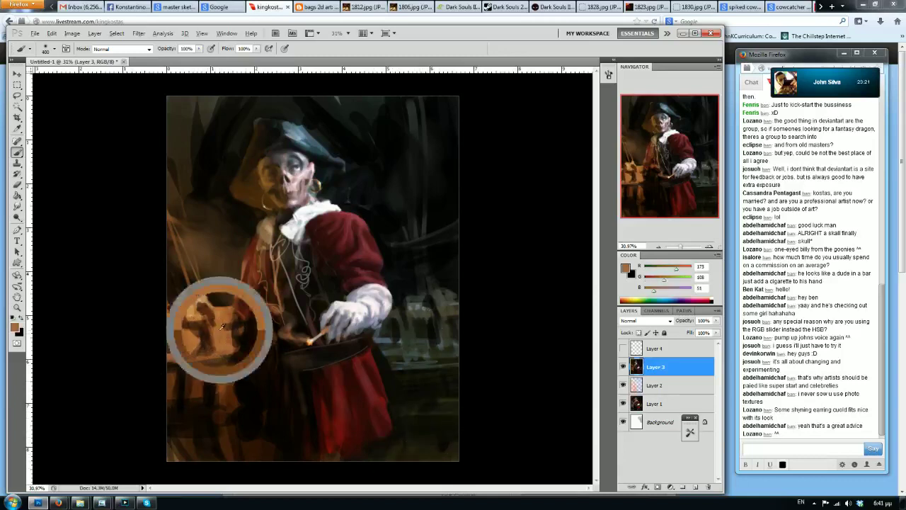
{"action": "key", "text": "bracketleft"}
{"action": "key", "text": "bracketleft"}
{"action": "key", "text": "bracketleft"}
{"action": "left_click", "coordinate": [222, 311], "text": "alt"}
{"action": "key", "text": "bracketright"}
{"action": "key", "text": "bracketright"}
{"action": "key", "text": "bracketright"}
{"action": "key", "text": "bracketright"}
{"action": "key", "text": "bracketright"}
{"action": "key", "text": "bracketright"}
{"action": "key", "text": "bracketright"}
{"action": "key", "text": "bracketright"}
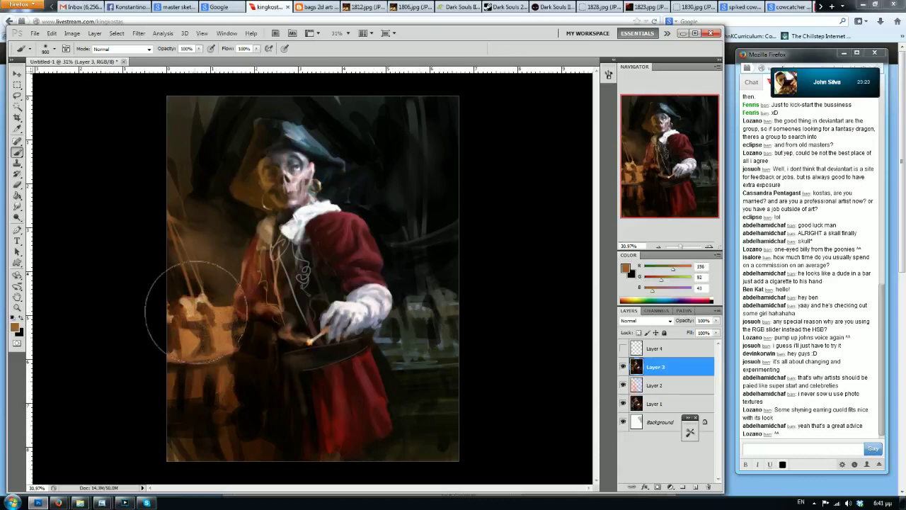
{"action": "left_click_drag", "start_coordinate": [200, 307], "coordinate": [191, 303]}
{"action": "left_click_drag", "start_coordinate": [198, 342], "coordinate": [191, 320]}
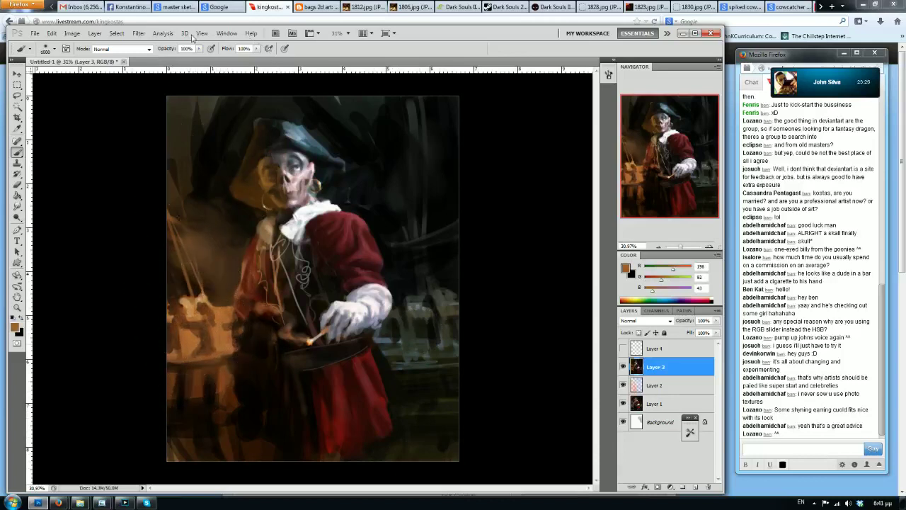
{"action": "key", "text": "F2"}
{"action": "key", "text": "bracketright"}
{"action": "key", "text": "bracketright"}
{"action": "key", "text": "bracketright"}
{"action": "key", "text": "bracketright"}
{"action": "key", "text": "bracketright"}
{"action": "key", "text": "bracketright"}
{"action": "key", "text": "bracketright"}
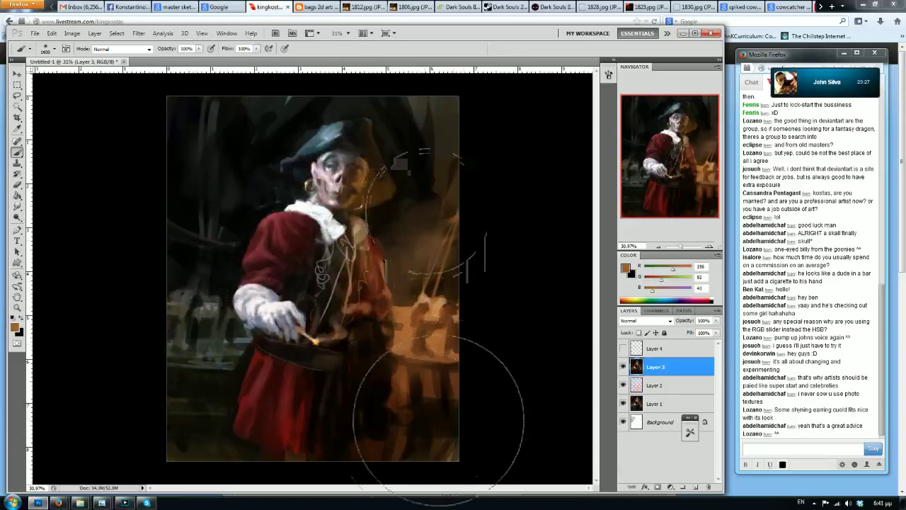
{"action": "left_click_drag", "start_coordinate": [437, 412], "coordinate": [450, 412]}
{"action": "key", "text": "ctrl+z"}
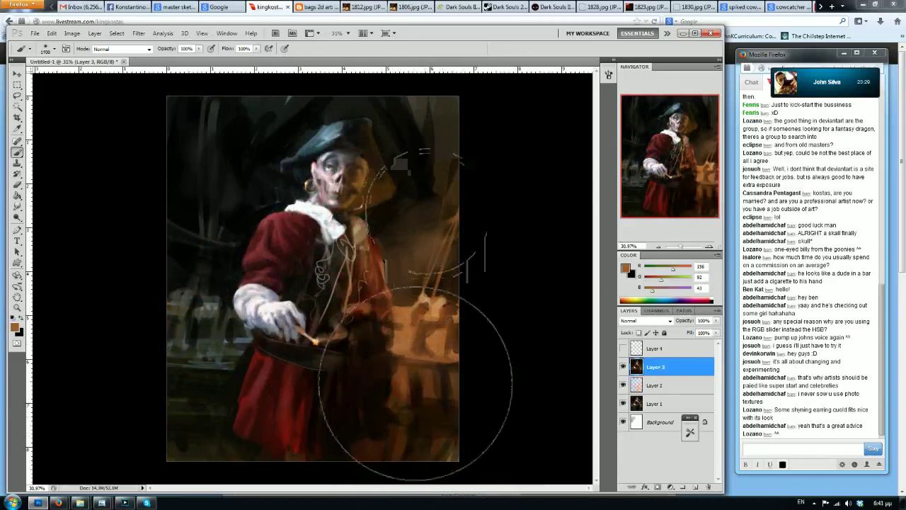
{"action": "key", "text": "h"}
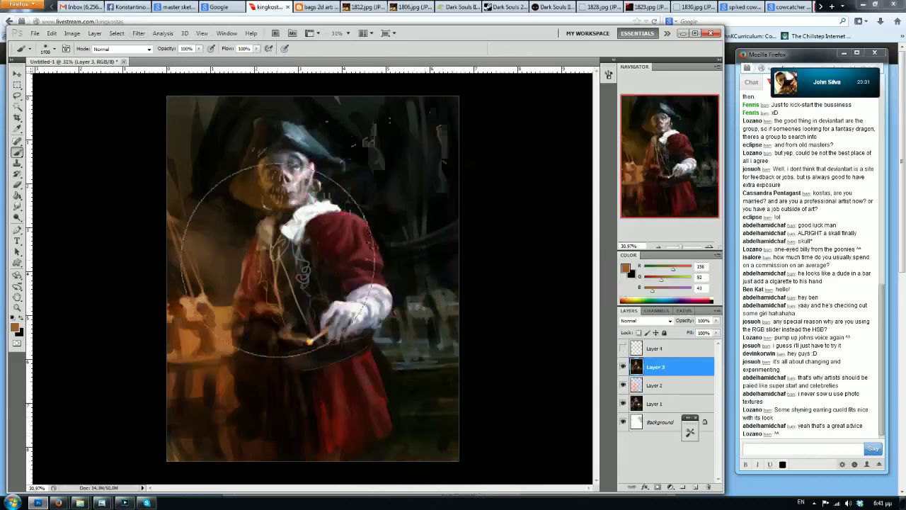
Darken the vest front between the coat edges and down to the hand with sampled near-black brown and a smaller brush
{"action": "left_click", "coordinate": [308, 294], "text": "alt"}
{"action": "key", "text": "bracketleft"}
{"action": "key", "text": "bracketleft"}
{"action": "key", "text": "bracketleft"}
{"action": "key", "text": "bracketleft"}
{"action": "key", "text": "bracketleft"}
{"action": "key", "text": "bracketleft"}
{"action": "key", "text": "bracketleft"}
{"action": "key", "text": "bracketleft"}
{"action": "key", "text": "bracketleft"}
{"action": "key", "text": "bracketleft"}
{"action": "key", "text": "bracketleft"}
{"action": "key", "text": "bracketleft"}
{"action": "key", "text": "bracketleft"}
{"action": "key", "text": "bracketleft"}
{"action": "left_click", "coordinate": [276, 291], "text": "alt"}
{"action": "key", "text": "bracketleft"}
{"action": "key", "text": "bracketleft"}
{"action": "left_click_drag", "start_coordinate": [288, 281], "coordinate": [308, 329]}
{"action": "left_click_drag", "start_coordinate": [310, 277], "coordinate": [295, 248]}
{"action": "left_click", "coordinate": [282, 290], "text": "alt"}
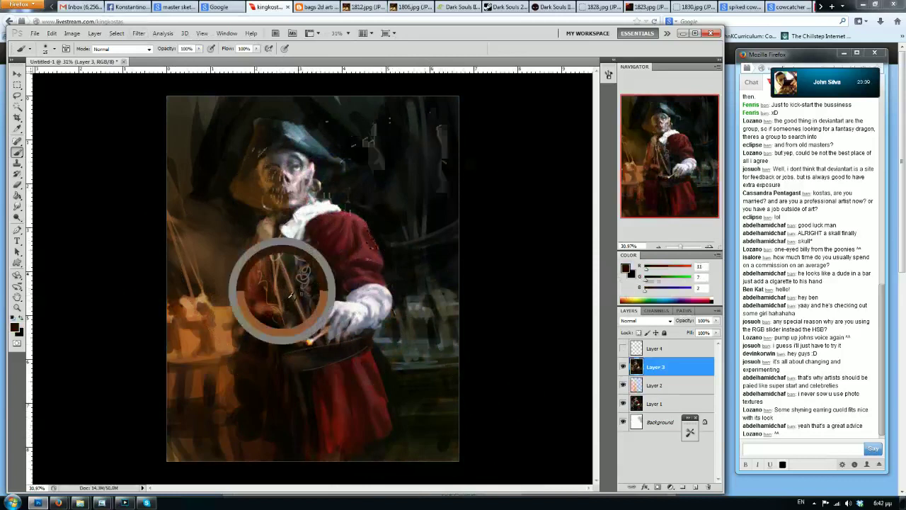
{"action": "mouse_move", "coordinate": [301, 266]}
{"action": "left_mouse_down"}
{"action": "mouse_move", "coordinate": [289, 256]}
{"action": "mouse_move", "coordinate": [283, 322]}
{"action": "mouse_move", "coordinate": [306, 315]}
{"action": "mouse_move", "coordinate": [283, 278]}
{"action": "left_mouse_up"}
{"action": "key", "text": "bracketleft"}
{"action": "key", "text": "bracketleft"}
Mirror the canvas and paint highlights on the ship's hull and rigging with a sampled light tan
{"action": "key", "text": "ctrl+shift+h"}
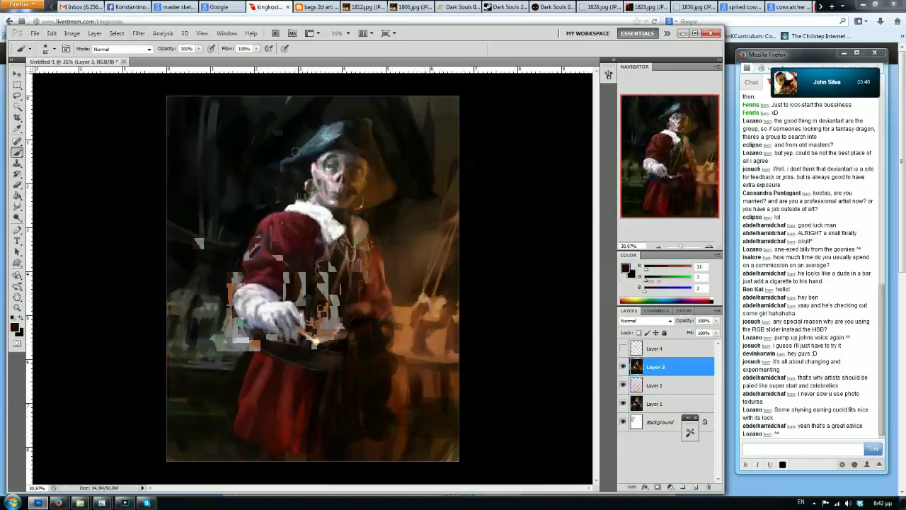
{"action": "left_click", "coordinate": [435, 303], "text": "alt"}
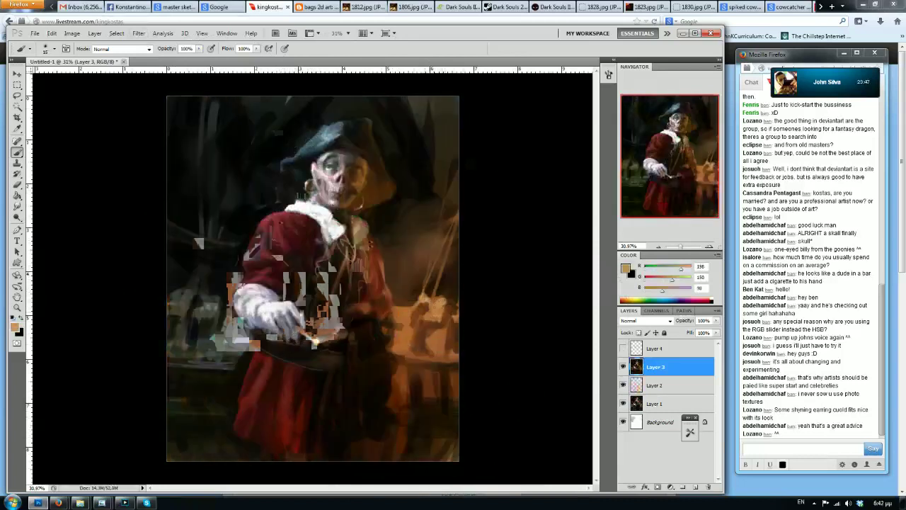
{"action": "key", "text": "bracketright"}
{"action": "mouse_move", "coordinate": [411, 307]}
{"action": "left_mouse_down"}
{"action": "mouse_move", "coordinate": [410, 322]}
{"action": "mouse_move", "coordinate": [444, 349]}
{"action": "left_mouse_up"}
{"action": "mouse_move", "coordinate": [443, 339]}
{"action": "left_mouse_down"}
{"action": "mouse_move", "coordinate": [442, 355]}
{"action": "mouse_move", "coordinate": [399, 353]}
{"action": "left_mouse_up"}
{"action": "key", "text": "bracketleft"}
{"action": "key", "text": "bracketleft"}
{"action": "key", "text": "bracketleft"}
{"action": "left_click_drag", "start_coordinate": [402, 315], "coordinate": [402, 322]}
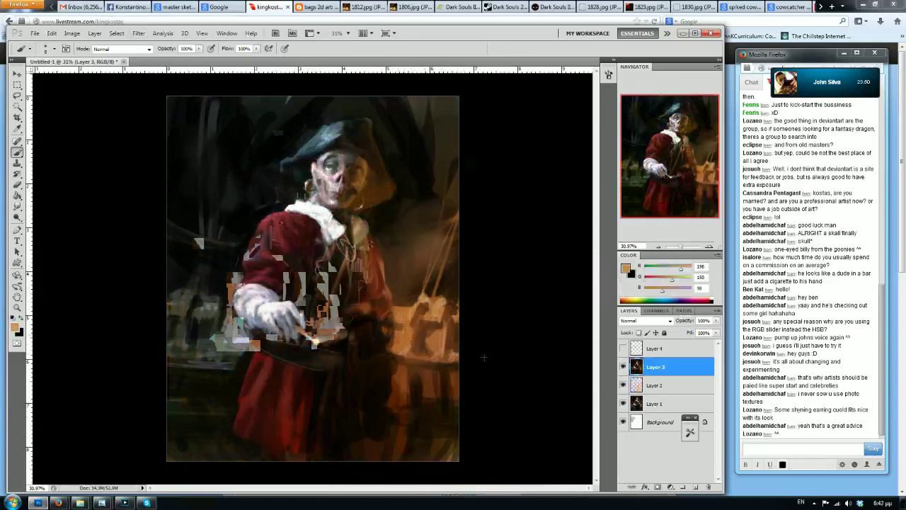
{"action": "left_click_drag", "start_coordinate": [446, 361], "coordinate": [397, 357]}
{"action": "left_click_drag", "start_coordinate": [434, 289], "coordinate": [445, 260]}
Paint smoke curling up from the lit match past the sleeve with sampled light and greyish tones, enlarging the brush
{"action": "left_click", "coordinate": [316, 341], "text": "alt"}
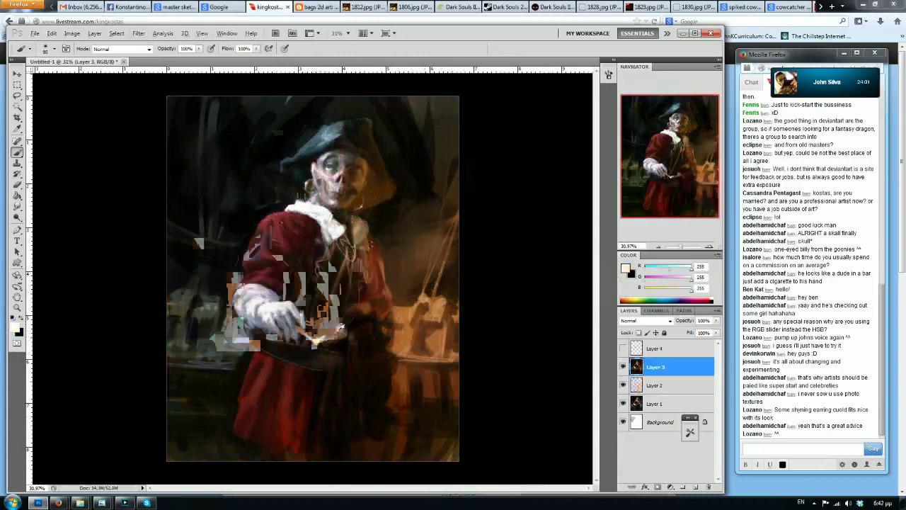
{"action": "left_click", "coordinate": [341, 329], "text": "alt"}
{"action": "left_click_drag", "start_coordinate": [337, 324], "coordinate": [346, 312]}
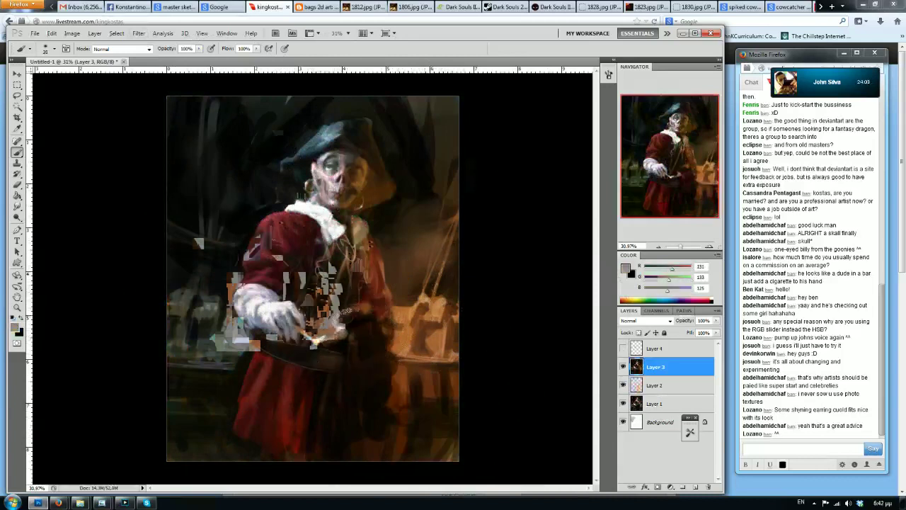
{"action": "key", "text": "]"}
{"action": "key", "text": "]"}
{"action": "key", "text": "]"}
{"action": "key", "text": "]"}
{"action": "key", "text": "]"}
{"action": "key", "text": "]"}
{"action": "key", "text": "]"}
{"action": "key", "text": "]"}
{"action": "key", "text": "]"}
{"action": "mouse_move", "coordinate": [394, 281]}
{"action": "left_mouse_down"}
{"action": "mouse_move", "coordinate": [368, 281]}
{"action": "mouse_move", "coordinate": [398, 252]}
{"action": "mouse_move", "coordinate": [414, 258]}
{"action": "mouse_move", "coordinate": [403, 239]}
{"action": "left_mouse_up"}
Blend the smoke haze into the background beside the hat with a sampled dark tone and a very large brush
{"action": "key", "text": "bracketright"}
{"action": "key", "text": "bracketright"}
{"action": "key", "text": "bracketright"}
{"action": "key", "text": "bracketright"}
{"action": "key", "text": "bracketright"}
{"action": "key", "text": "bracketright"}
{"action": "key", "text": "bracketright"}
{"action": "key", "text": "bracketright"}
{"action": "key", "text": "bracketright"}
{"action": "key", "text": "bracketright"}
{"action": "key", "text": "bracketright"}
{"action": "key", "text": "bracketright"}
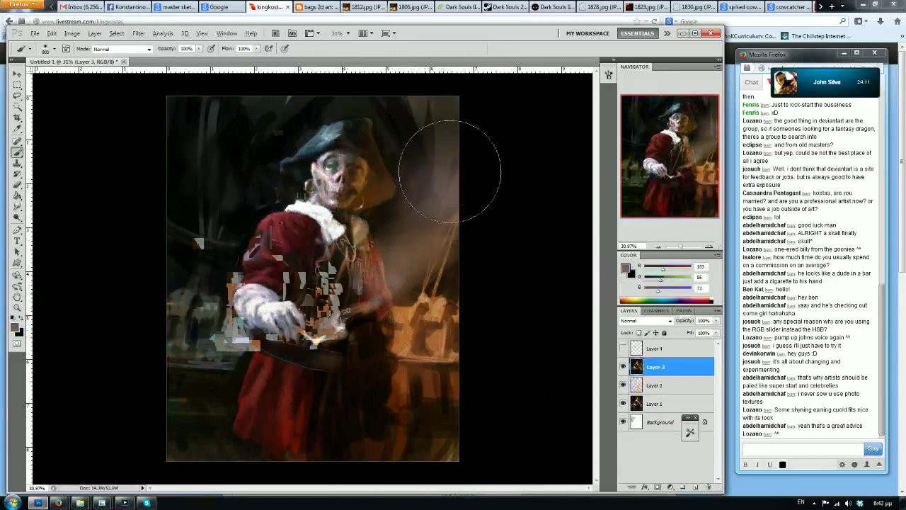
{"action": "left_click", "coordinate": [428, 164], "text": "alt"}
{"action": "left_click_drag", "start_coordinate": [440, 169], "coordinate": [446, 177]}
{"action": "left_click_drag", "start_coordinate": [450, 220], "coordinate": [458, 253]}
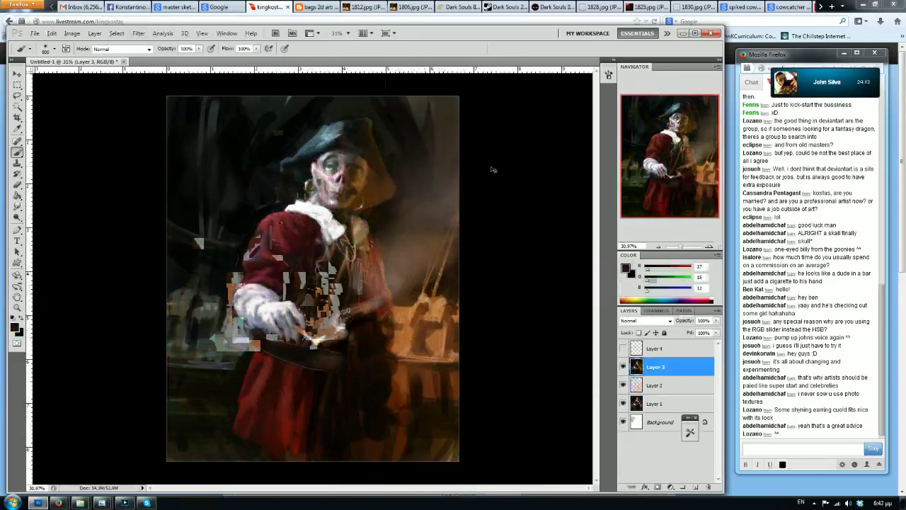
Mirror the canvas back and repaint the dark vest area beside the gloved hand with sampled near-black brown and a smaller brush
{"action": "key", "text": "ctrl+shift+h"}
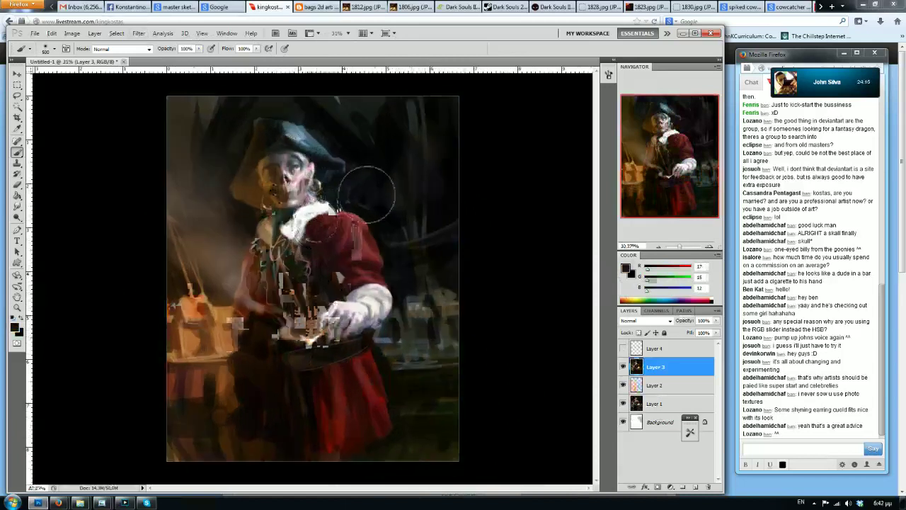
{"action": "scroll", "coordinate": [289, 181], "scroll_direction": "down", "scroll_amount": 4}
{"action": "scroll", "coordinate": [288, 181], "scroll_direction": "up", "scroll_amount": 4}
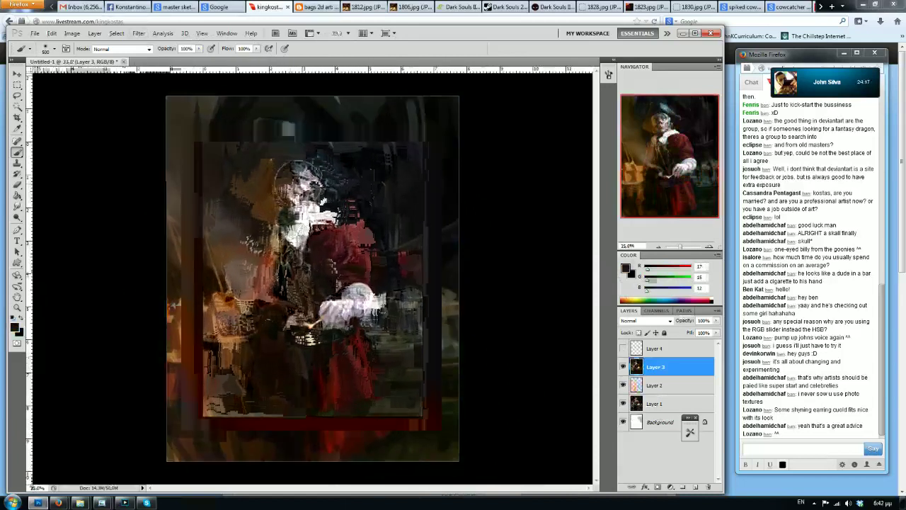
{"action": "scroll", "coordinate": [426, 164], "scroll_direction": "down", "scroll_amount": 1}
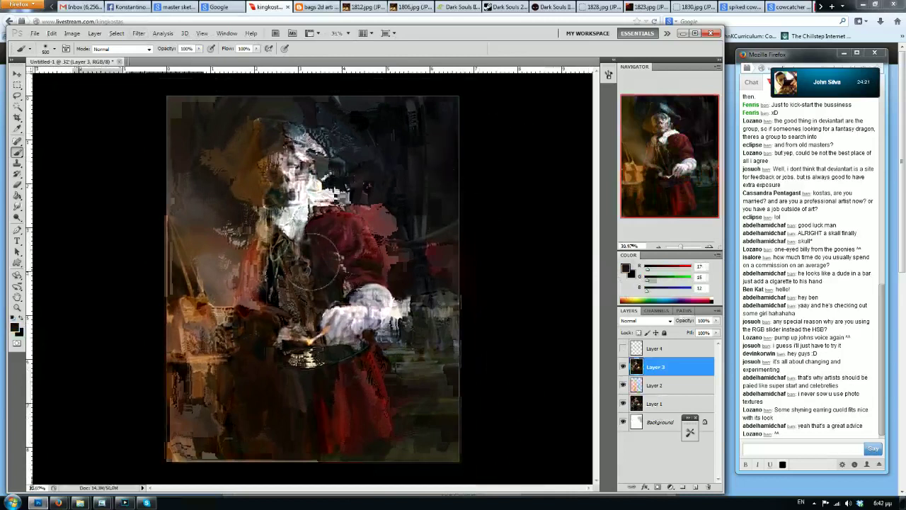
{"action": "left_click", "coordinate": [322, 302], "text": "alt"}
{"action": "key", "text": "bracketleft"}
{"action": "key", "text": "bracketleft"}
{"action": "key", "text": "bracketleft"}
{"action": "key", "text": "bracketleft"}
{"action": "key", "text": "bracketleft"}
{"action": "key", "text": "bracketleft"}
{"action": "key", "text": "bracketleft"}
{"action": "key", "text": "bracketleft"}
{"action": "key", "text": "bracketleft"}
{"action": "key", "text": "bracketleft"}
{"action": "key", "text": "bracketleft"}
{"action": "left_click", "coordinate": [321, 307], "text": "alt"}
{"action": "left_click_drag", "start_coordinate": [328, 302], "coordinate": [320, 327]}
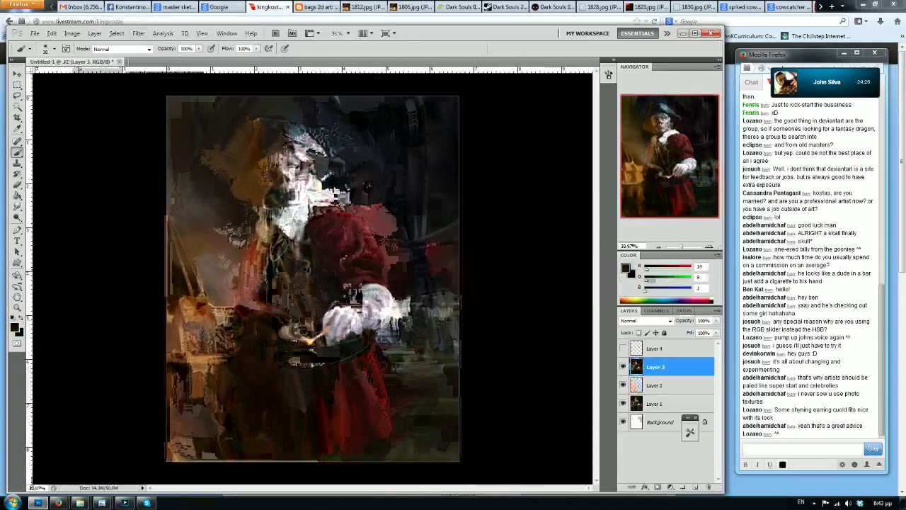
Refine the white glove and the dark vest around its fingers with sampled dark tones and near-white
{"action": "left_click", "coordinate": [351, 296], "text": "alt"}
{"action": "left_click", "coordinate": [344, 321], "text": "alt"}
{"action": "left_click", "coordinate": [324, 313], "text": "alt"}
{"action": "left_click", "coordinate": [320, 316], "text": "alt"}
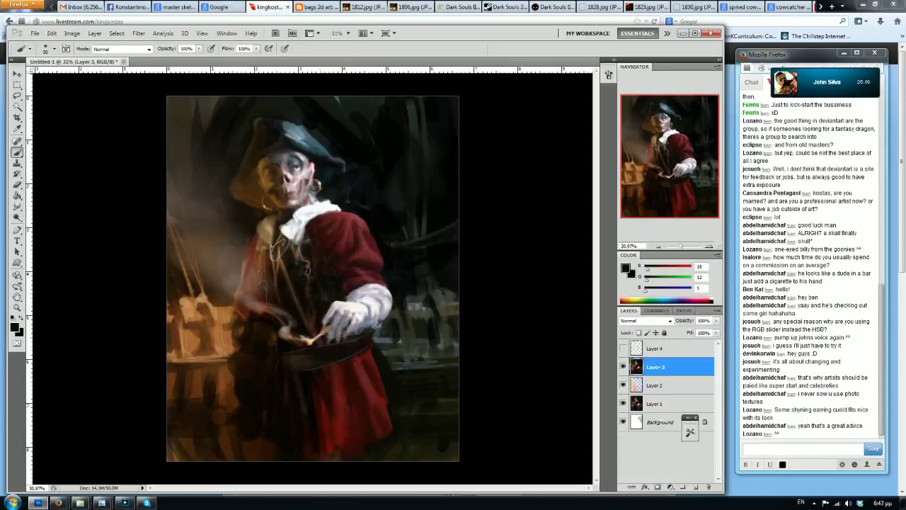
{"action": "left_click", "coordinate": [370, 305], "text": "alt"}
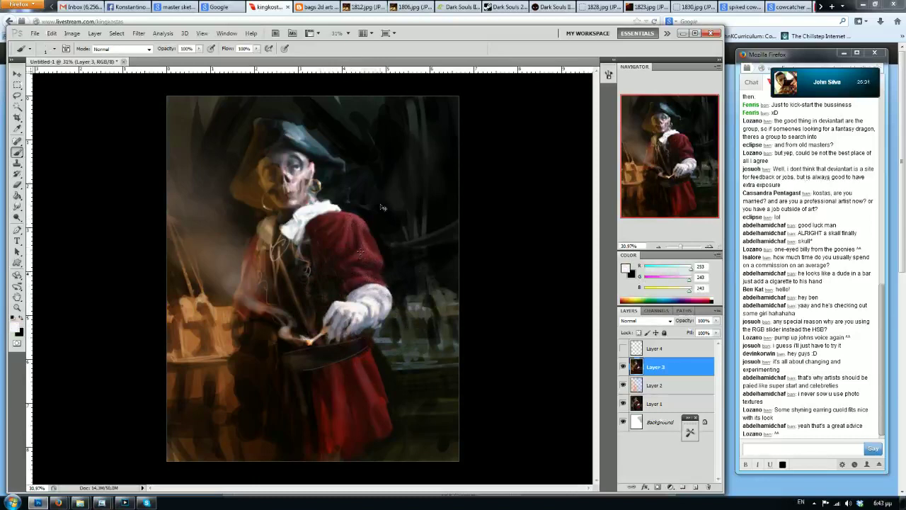
Mirror the canvas and trim the outer edge of the face beside the ear with sampled near-black and a fine brush
{"action": "key", "text": "ctrl+shift+h"}
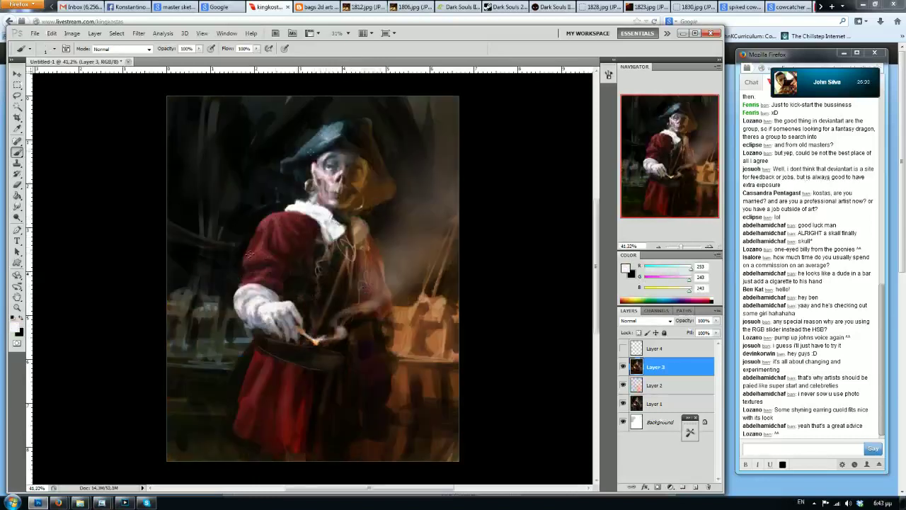
{"action": "scroll", "coordinate": [311, 161], "scroll_direction": "up", "scroll_amount": 3}
{"action": "left_click", "coordinate": [312, 150], "text": "alt"}
{"action": "left_click_drag", "start_coordinate": [311, 160], "coordinate": [310, 168]}
{"action": "left_click", "coordinate": [316, 150], "text": "alt"}
{"action": "left_click", "coordinate": [316, 150], "text": "alt"}
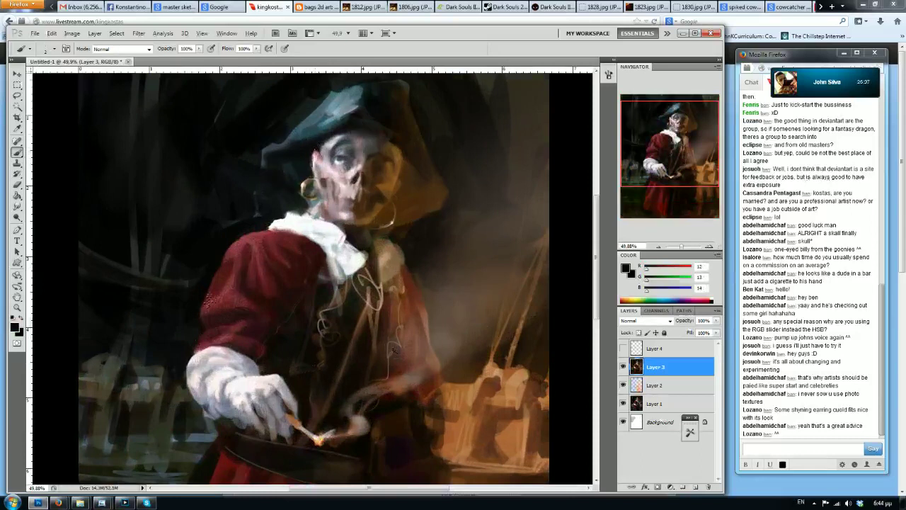
{"action": "left_click_drag", "start_coordinate": [318, 146], "coordinate": [311, 167]}
Clean up the background around the hoop earring with sampled dark tones and a slightly larger brush
{"action": "key", "text": "bracketright"}
{"action": "key", "text": "bracketright"}
{"action": "left_click", "coordinate": [297, 178], "text": "alt"}
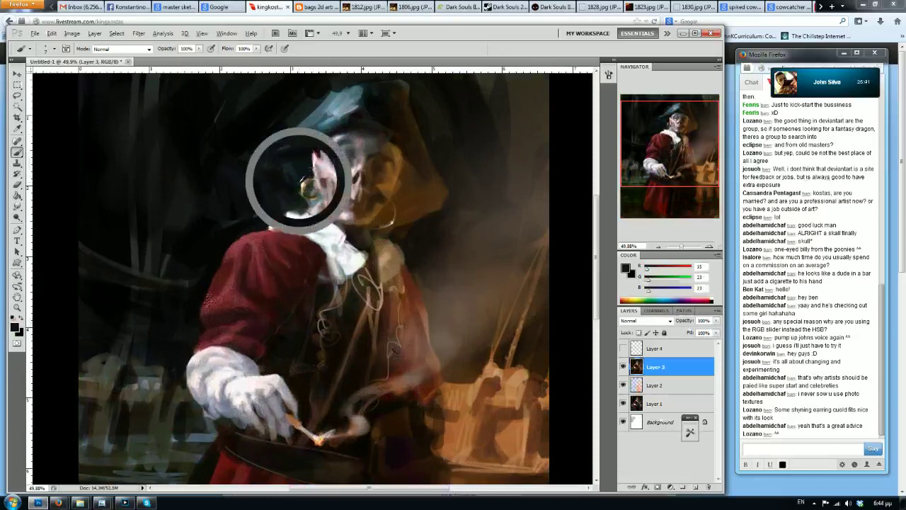
{"action": "key", "text": "bracketright"}
{"action": "key", "text": "bracketright"}
{"action": "left_click_drag", "start_coordinate": [310, 185], "coordinate": [306, 198]}
{"action": "left_click", "coordinate": [296, 186], "text": "alt"}
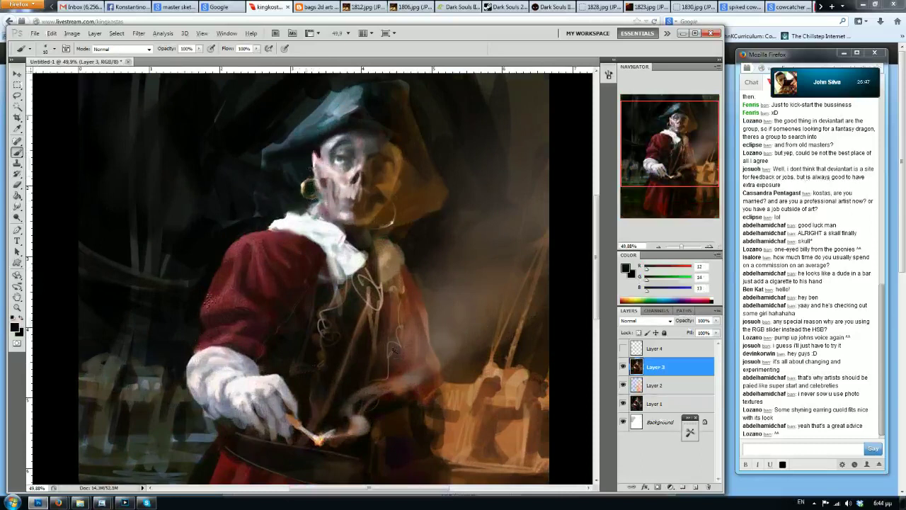
Tidy the dark background along the shoulder and the white collar's outer edge with sampled near-black tones
{"action": "key", "text": "bracketright"}
{"action": "left_click", "coordinate": [256, 225], "text": "alt"}
{"action": "left_click", "coordinate": [257, 226], "text": "alt"}
{"action": "left_click", "coordinate": [274, 224], "text": "alt"}
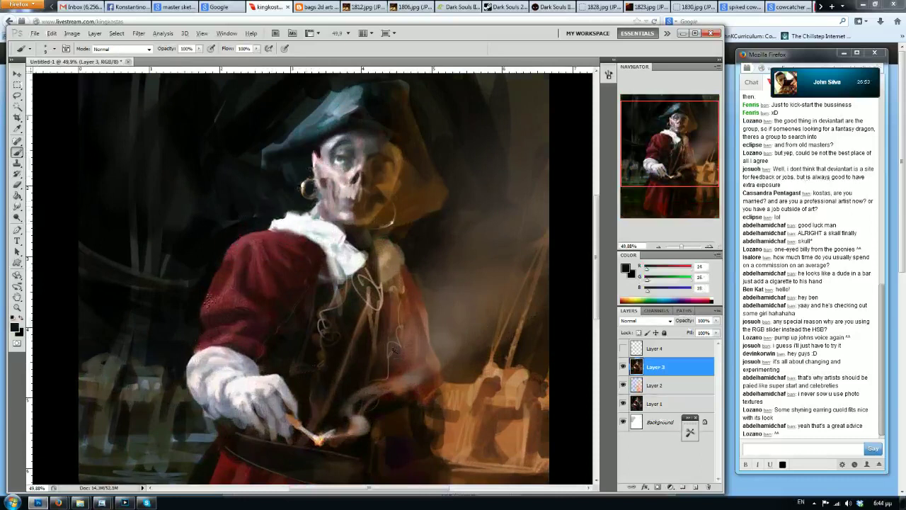
{"action": "left_click", "coordinate": [312, 211], "text": "alt"}
Mirror the canvas back and refine the lit cheekbone and lower eye socket with sampled pinkish greys and pale skin tones
{"action": "key", "text": "ctrl+shift+h"}
{"action": "left_click", "coordinate": [310, 144], "text": "alt"}
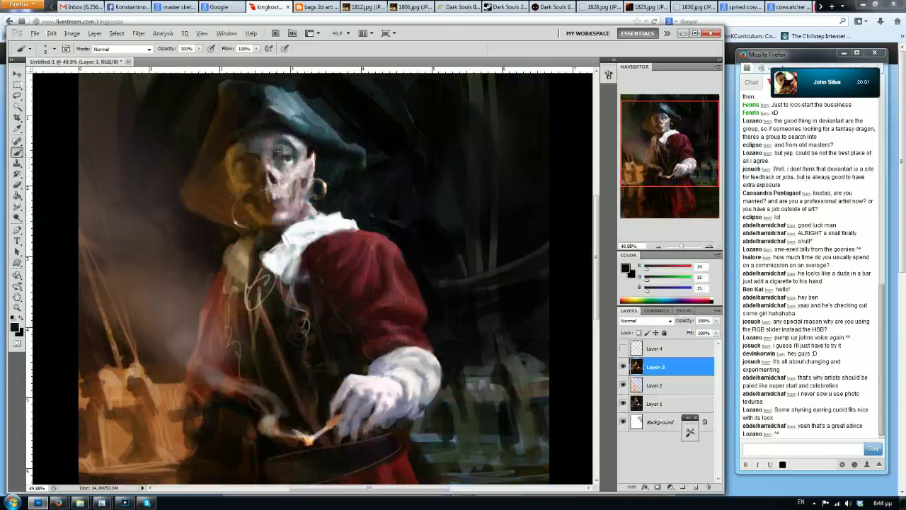
{"action": "left_click", "coordinate": [286, 165], "text": "alt"}
{"action": "left_click", "coordinate": [277, 173], "text": "alt"}
{"action": "left_click_drag", "start_coordinate": [281, 173], "coordinate": [289, 177]}
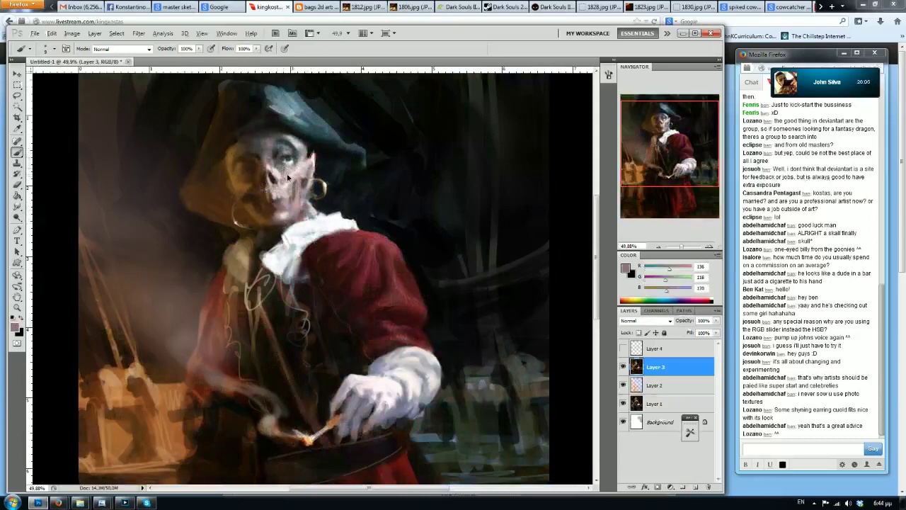
{"action": "left_click", "coordinate": [296, 167], "text": "alt"}
{"action": "left_click", "coordinate": [283, 160], "text": "alt"}
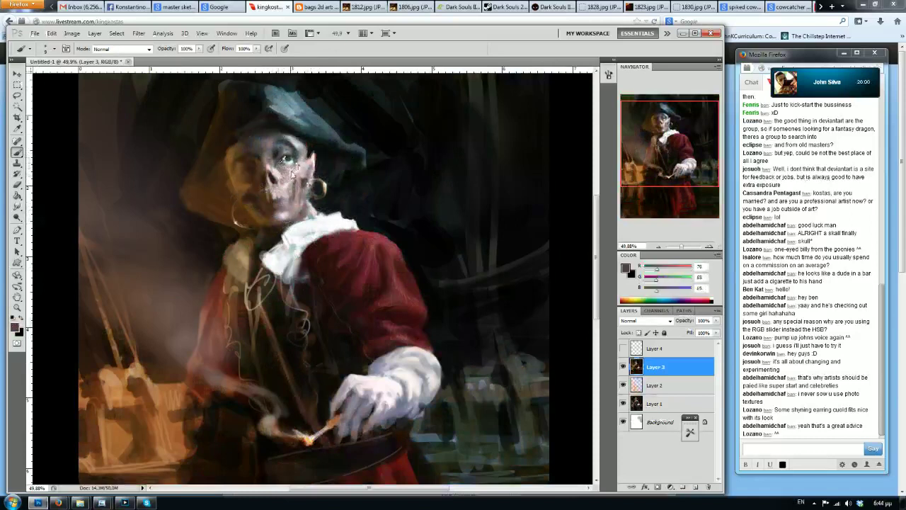
{"action": "left_click", "coordinate": [292, 171], "text": "alt"}
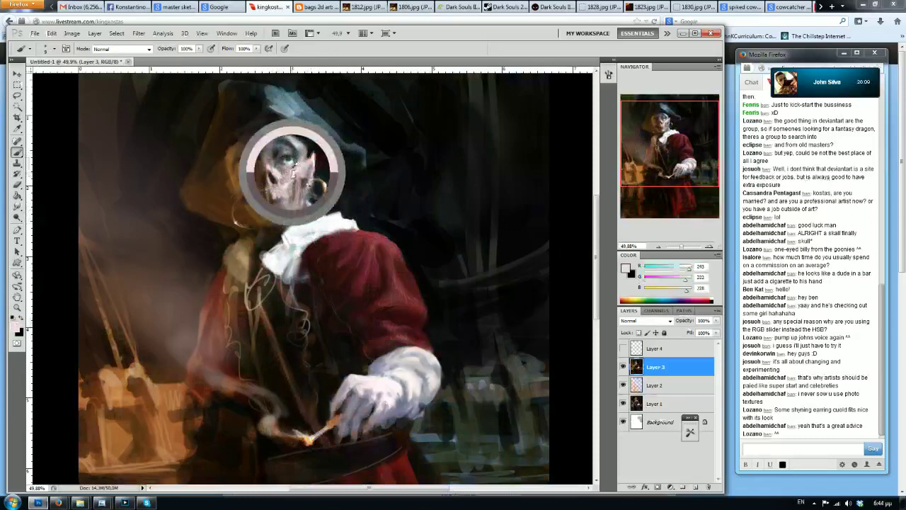
Refine the inner brow and nose bridge beside the lit eye with sampled pale pink and dark grey tones
{"action": "left_click", "coordinate": [279, 155], "text": "alt"}
{"action": "left_click", "coordinate": [273, 154], "text": "alt"}
{"action": "left_click", "coordinate": [274, 151], "text": "alt"}
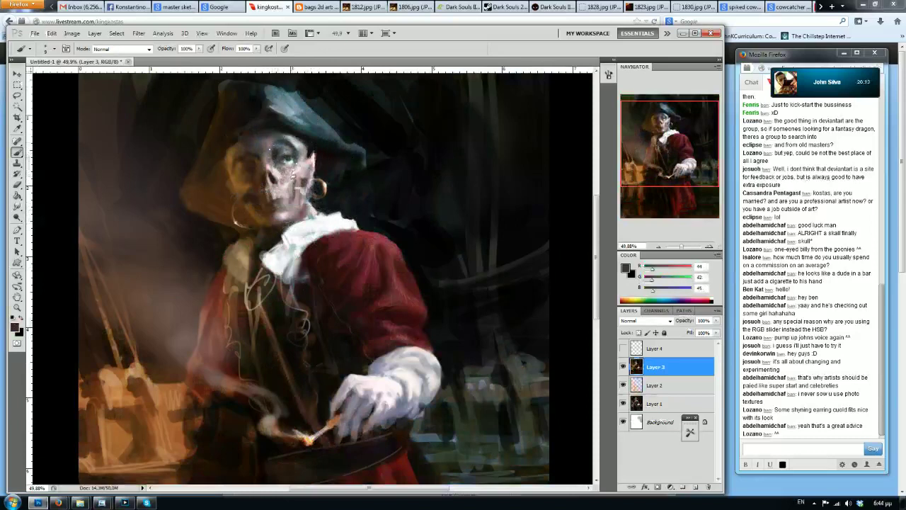
{"action": "left_click", "coordinate": [285, 160], "text": "alt"}
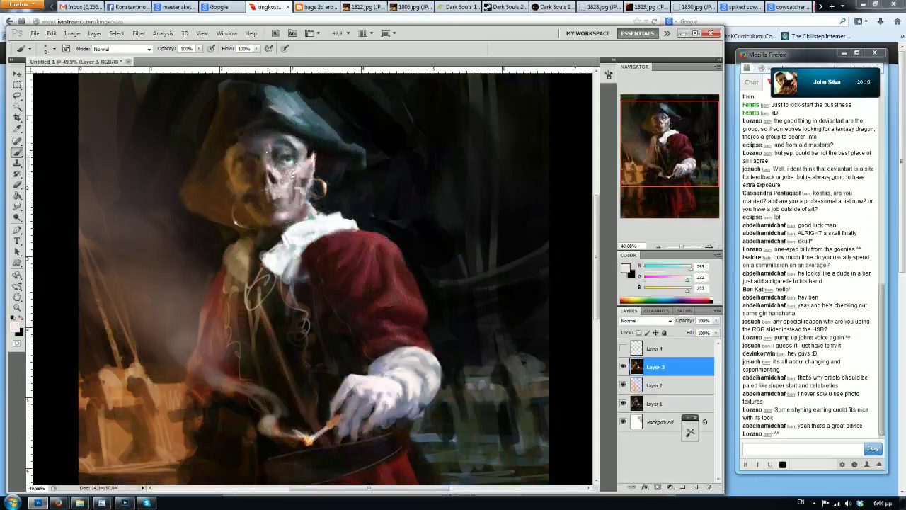
{"action": "left_click", "coordinate": [272, 154], "text": "alt"}
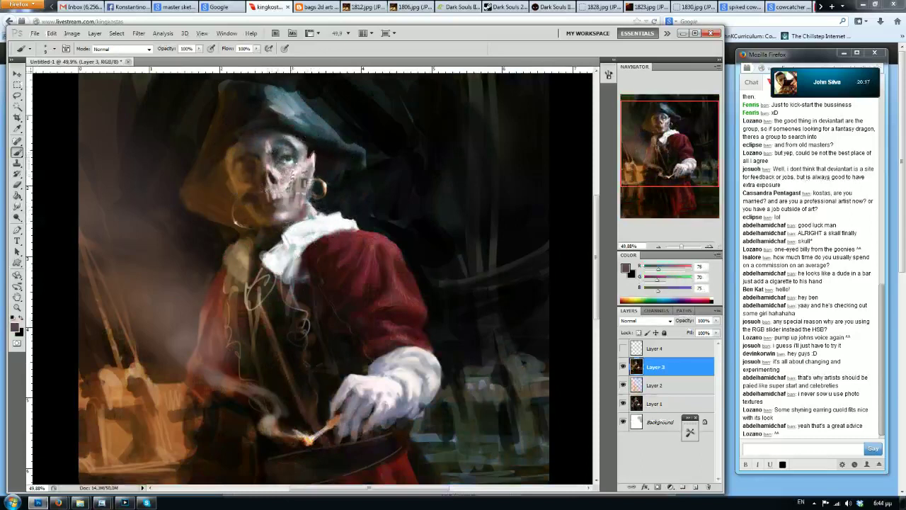
Model the skull's forehead above the nose with short strokes of sampled mid and dark greys
{"action": "left_click", "coordinate": [272, 140], "text": "alt"}
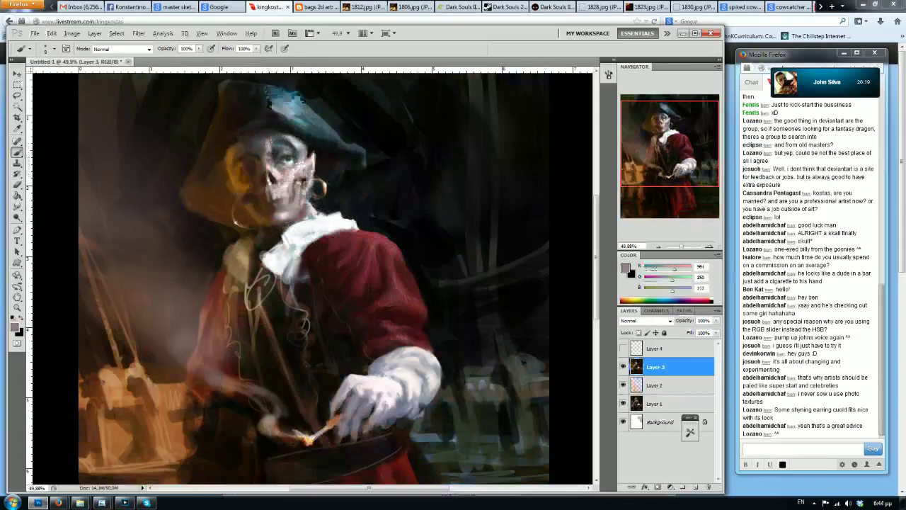
{"action": "left_click", "coordinate": [275, 152], "text": "alt"}
{"action": "left_click_drag", "start_coordinate": [272, 150], "coordinate": [269, 155]}
{"action": "left_click", "coordinate": [271, 152], "text": "alt"}
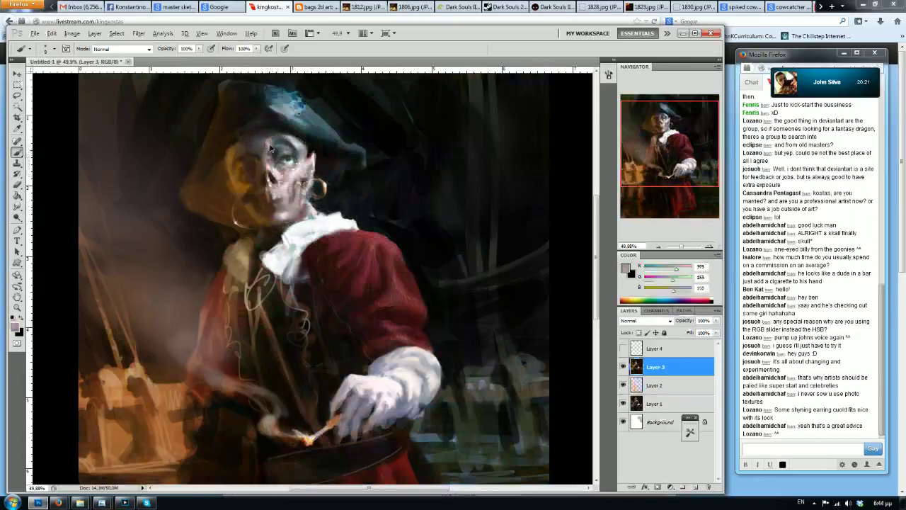
{"action": "left_click", "coordinate": [268, 144], "text": "alt"}
{"action": "left_click", "coordinate": [260, 146], "text": "alt"}
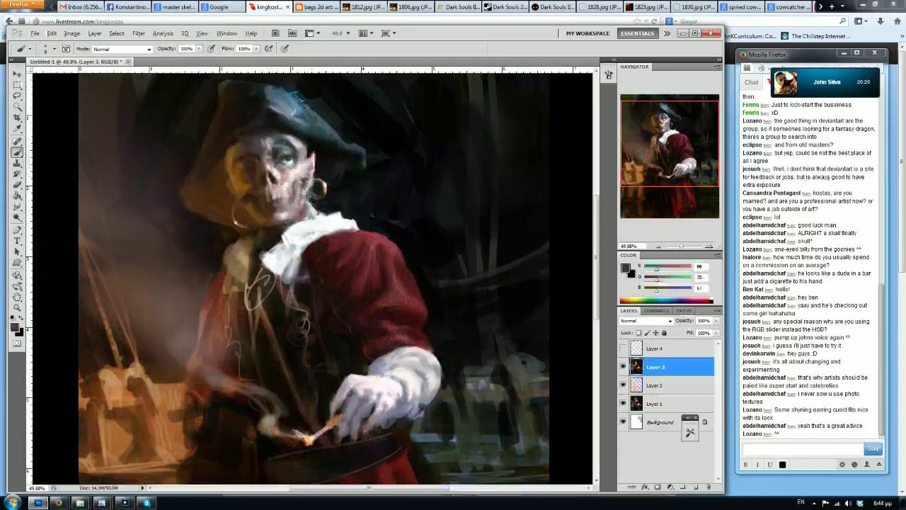
Mirror the canvas and refine the lit temple and upper ear edge with sampled pink, near-black and warm grey tones
{"action": "key", "text": "ctrl+shift+h"}
{"action": "left_click", "coordinate": [323, 187], "text": "alt"}
{"action": "left_click_drag", "start_coordinate": [315, 152], "coordinate": [319, 158]}
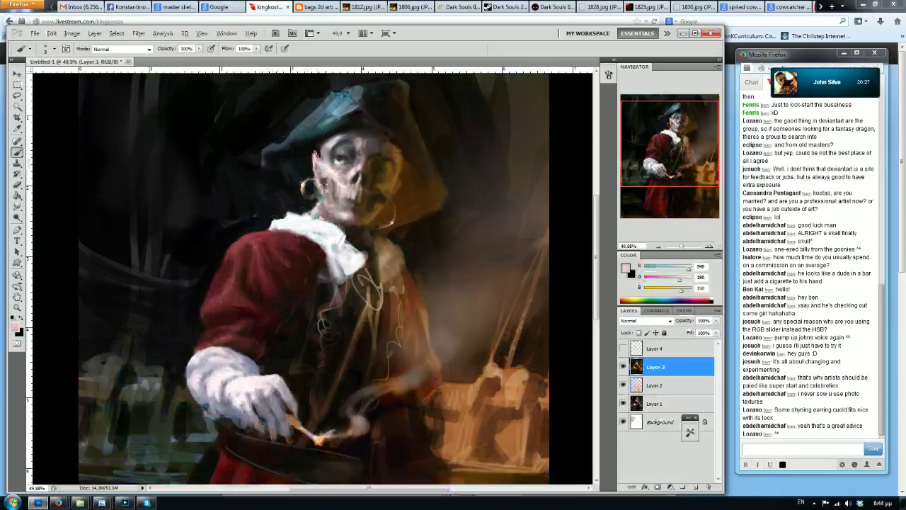
{"action": "left_click", "coordinate": [314, 153], "text": "alt"}
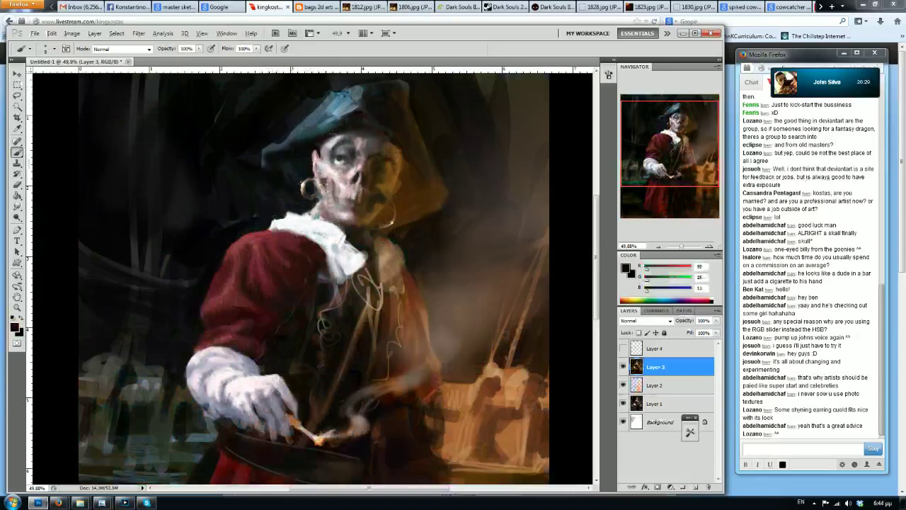
{"action": "left_click", "coordinate": [325, 150], "text": "alt"}
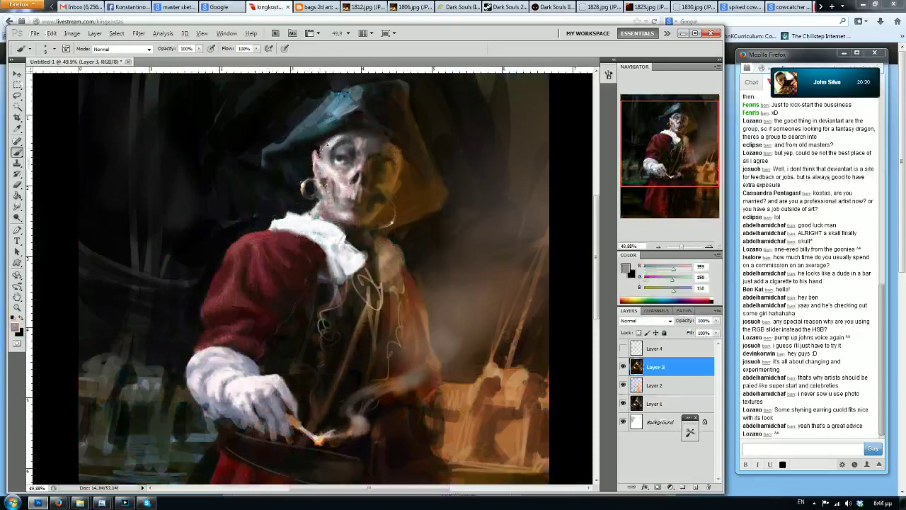
{"action": "left_click", "coordinate": [319, 154], "text": "alt"}
{"action": "left_click", "coordinate": [319, 155], "text": "alt"}
{"action": "left_click", "coordinate": [320, 153], "text": "alt"}
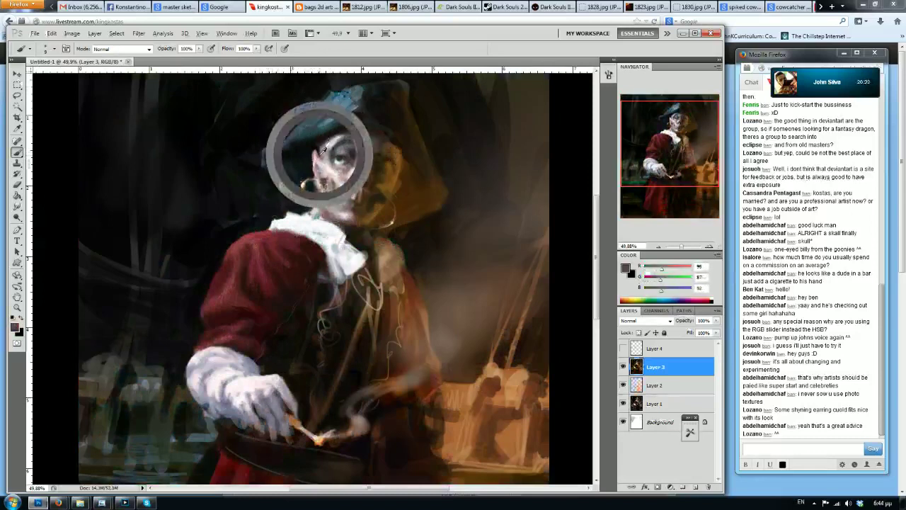
{"action": "left_click", "coordinate": [319, 146], "text": "alt"}
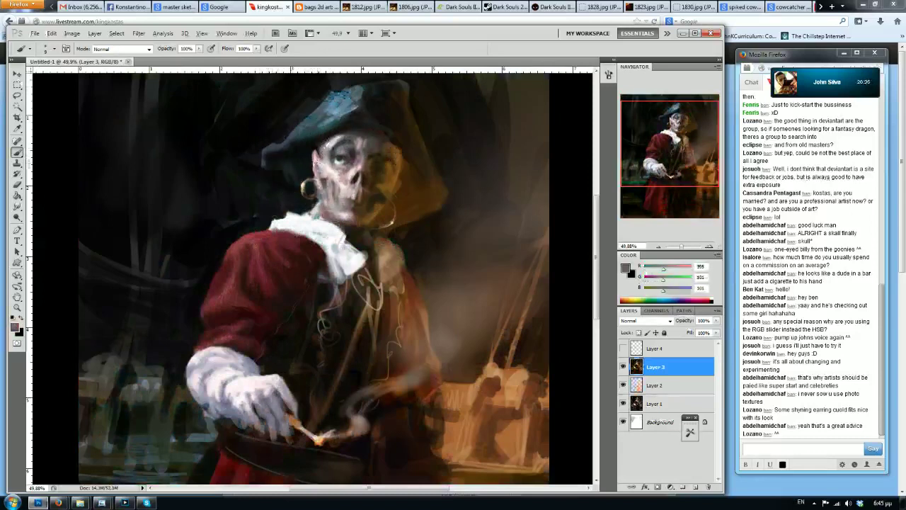
Examine the face up close and the whole figure from a distance
{"action": "scroll", "coordinate": [341, 148], "scroll_direction": "up", "scroll_amount": 11}
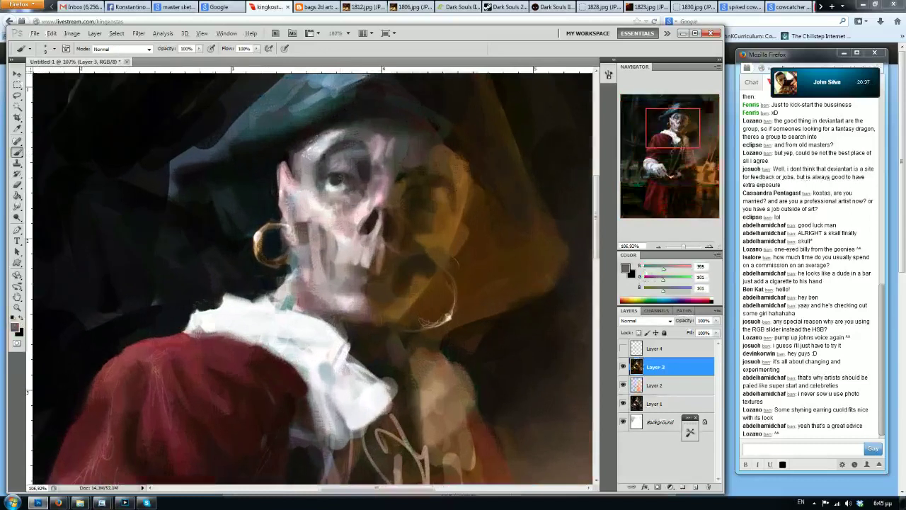
{"action": "scroll", "coordinate": [343, 175], "scroll_direction": "down", "scroll_amount": 4}
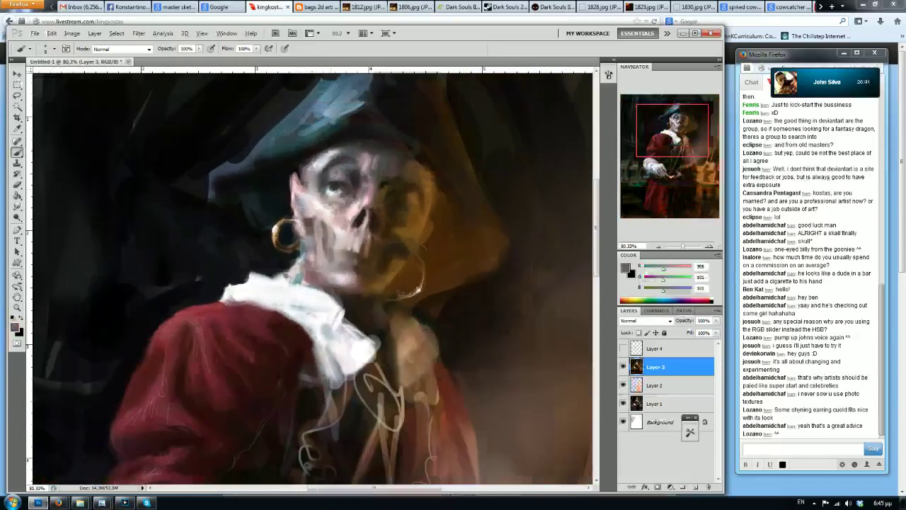
{"action": "scroll", "coordinate": [353, 99], "scroll_direction": "down", "scroll_amount": 4}
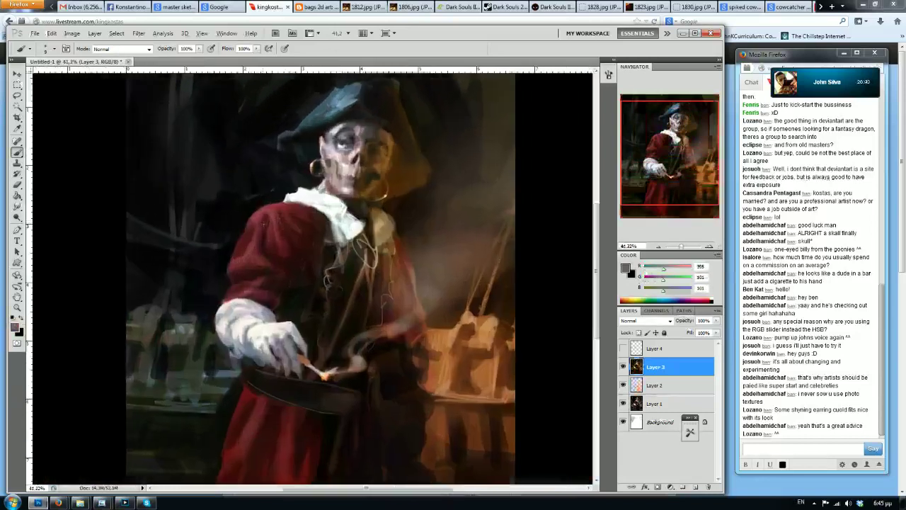
{"action": "scroll", "coordinate": [273, 242], "scroll_direction": "up", "scroll_amount": 3}
{"action": "scroll", "coordinate": [285, 242], "scroll_direction": "down", "scroll_amount": 5}
{"action": "scroll", "coordinate": [280, 244], "scroll_direction": "up", "scroll_amount": 2}
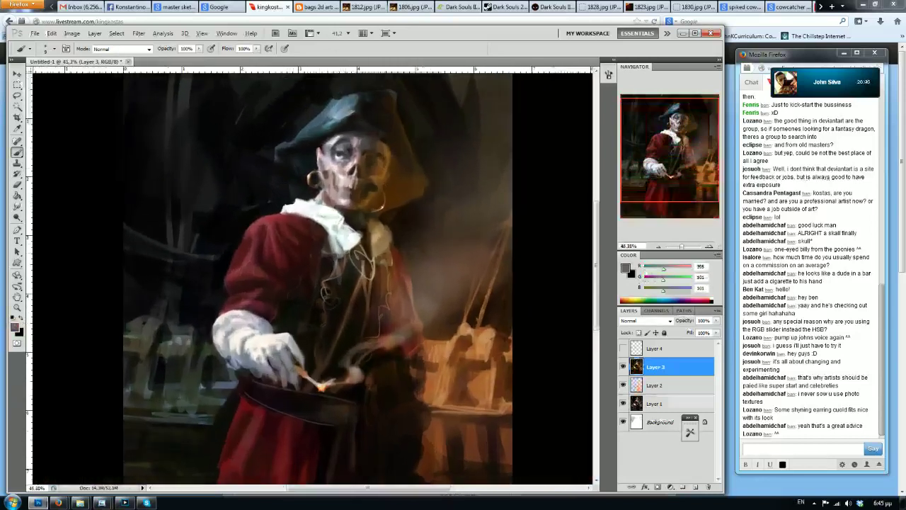
{"action": "scroll", "coordinate": [312, 244], "scroll_direction": "up", "scroll_amount": 3}
{"action": "scroll", "coordinate": [312, 244], "scroll_direction": "down", "scroll_amount": 7}
{"action": "scroll", "coordinate": [311, 244], "scroll_direction": "up", "scroll_amount": 2}
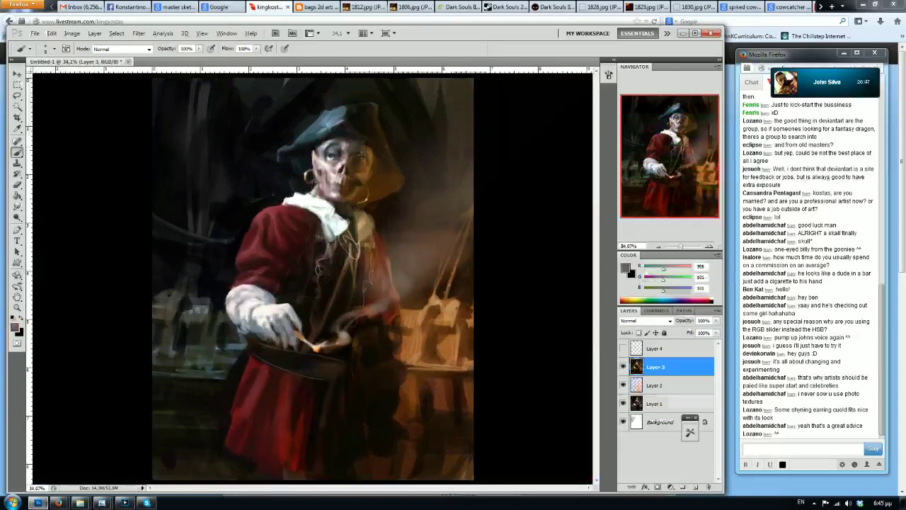
Repaint the lit front of the hat, from crown to brim, with sampled muted blue tones
{"action": "scroll", "coordinate": [329, 113], "scroll_direction": "up", "scroll_amount": 1}
{"action": "left_click_drag", "start_coordinate": [342, 116], "coordinate": [312, 146]}
{"action": "left_click", "coordinate": [337, 120], "text": "alt"}
{"action": "left_click", "coordinate": [336, 133], "text": "alt"}
{"action": "left_click", "coordinate": [332, 137], "text": "alt"}
{"action": "left_click", "coordinate": [329, 137], "text": "alt"}
{"action": "left_click", "coordinate": [316, 136], "text": "alt"}
{"action": "left_click", "coordinate": [333, 122], "text": "alt"}
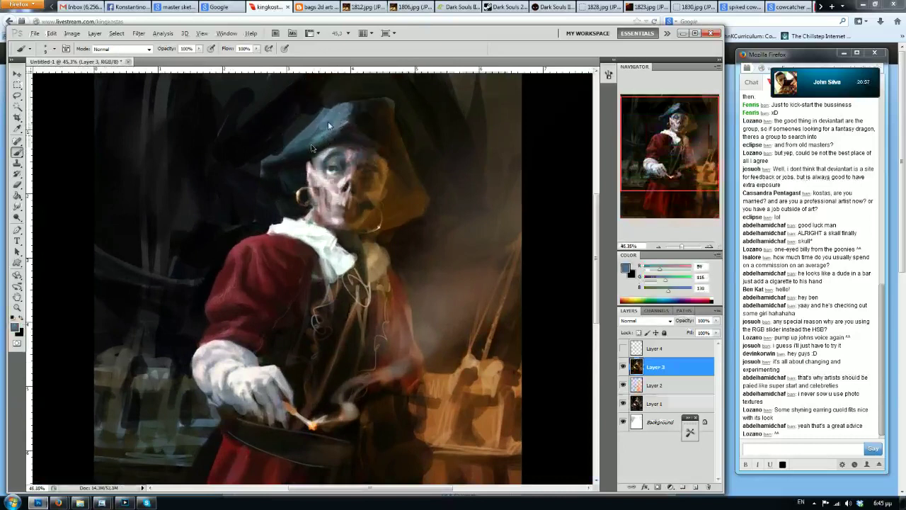
{"action": "left_click", "coordinate": [329, 122], "text": "alt"}
{"action": "left_click", "coordinate": [331, 122], "text": "alt"}
{"action": "left_click", "coordinate": [319, 108], "text": "alt"}
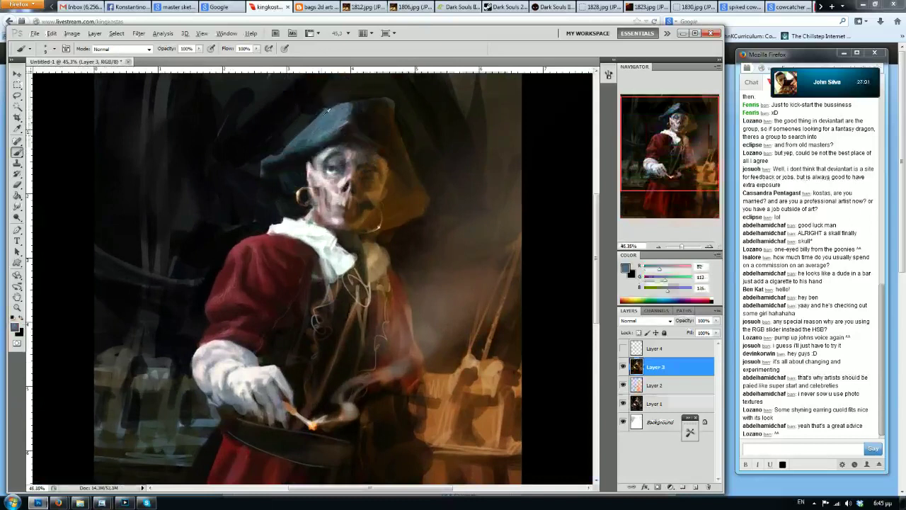
Reshape the top and shadowed side of the hat's crown with sampled dark tones and a larger brush
{"action": "left_click", "coordinate": [352, 104], "text": "alt"}
{"action": "left_click", "coordinate": [366, 114], "text": "alt"}
{"action": "left_click", "coordinate": [377, 86], "text": "alt"}
{"action": "left_click", "coordinate": [390, 101], "text": "alt"}
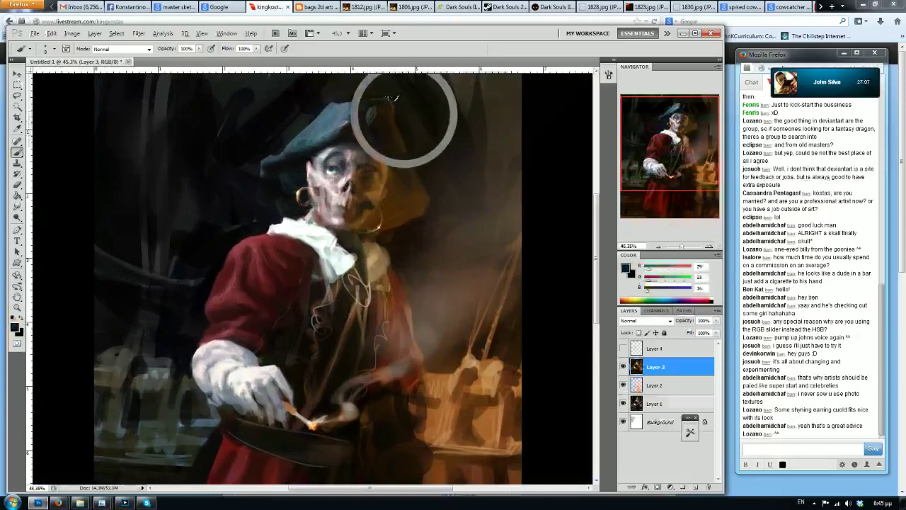
{"action": "key", "text": "bracketright"}
{"action": "key", "text": "bracketright"}
{"action": "key", "text": "bracketright"}
{"action": "key", "text": "bracketright"}
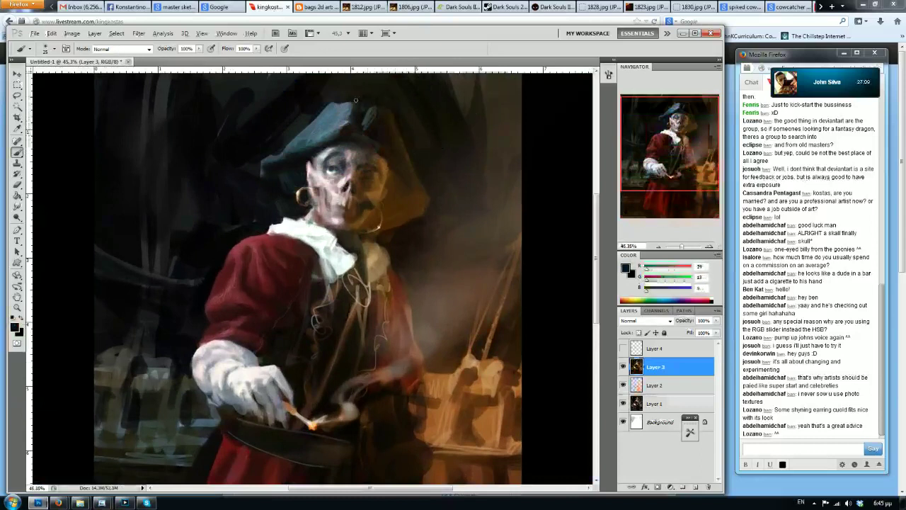
Touch up the tip of the hat brim with sampled blue and a smaller brush, checking the painting in both mirrored orientations
{"action": "key", "text": "F2"}
{"action": "left_click", "coordinate": [283, 168], "text": "alt"}
{"action": "key", "text": "bracketleft"}
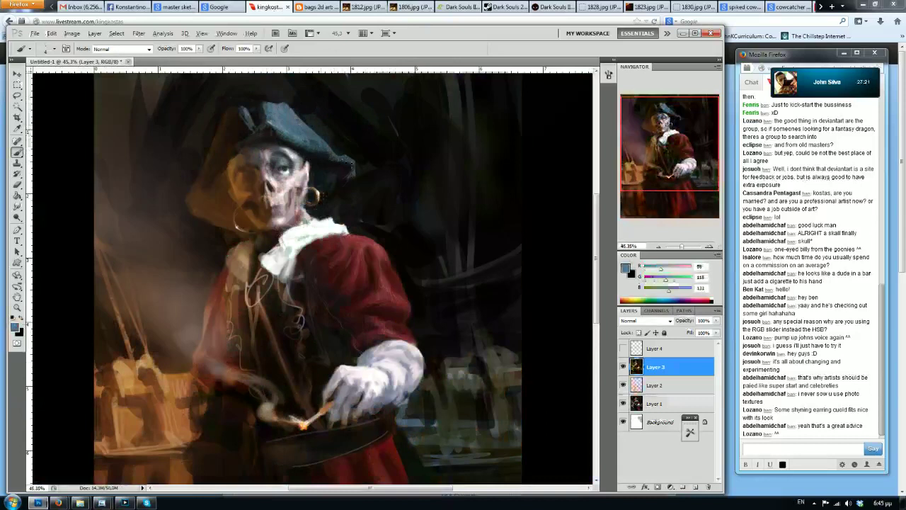
{"action": "key", "text": "ctrl+shift+h"}
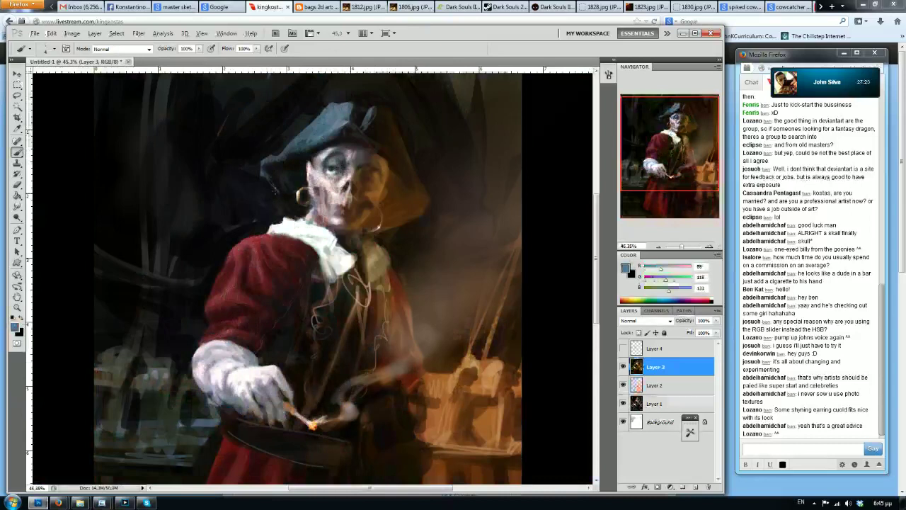
{"action": "scroll", "coordinate": [312, 205], "scroll_direction": "up", "scroll_amount": 2}
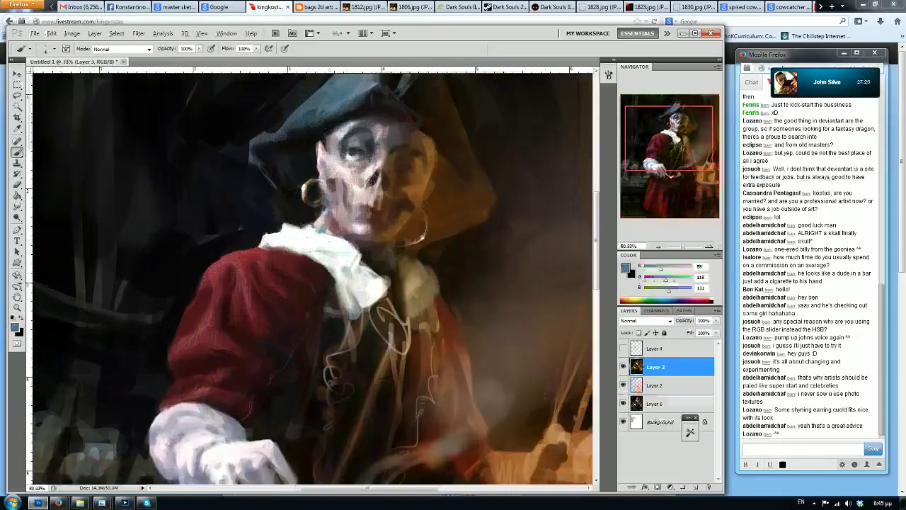
{"action": "left_click", "coordinate": [311, 209], "text": "alt"}
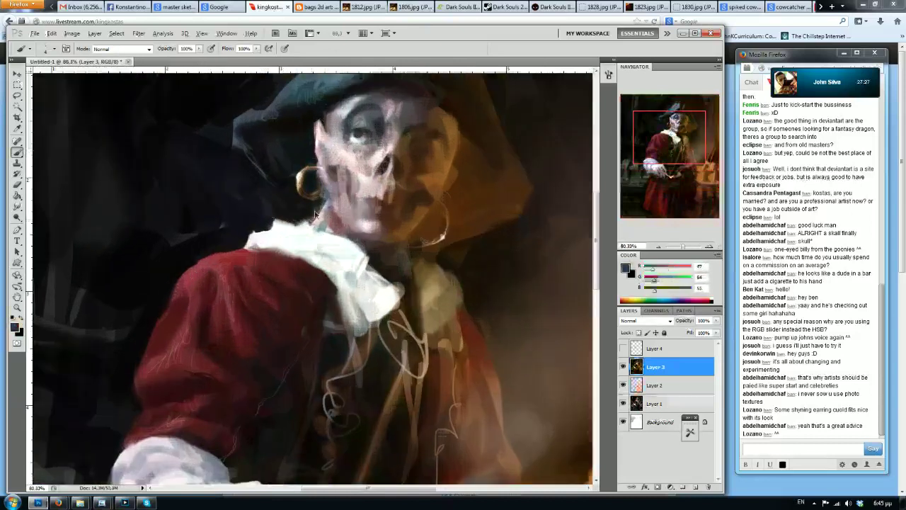
Mirror the canvas and compare the whole painting with Layer 3 hidden and shown
{"action": "scroll", "coordinate": [320, 211], "scroll_direction": "down", "scroll_amount": 3}
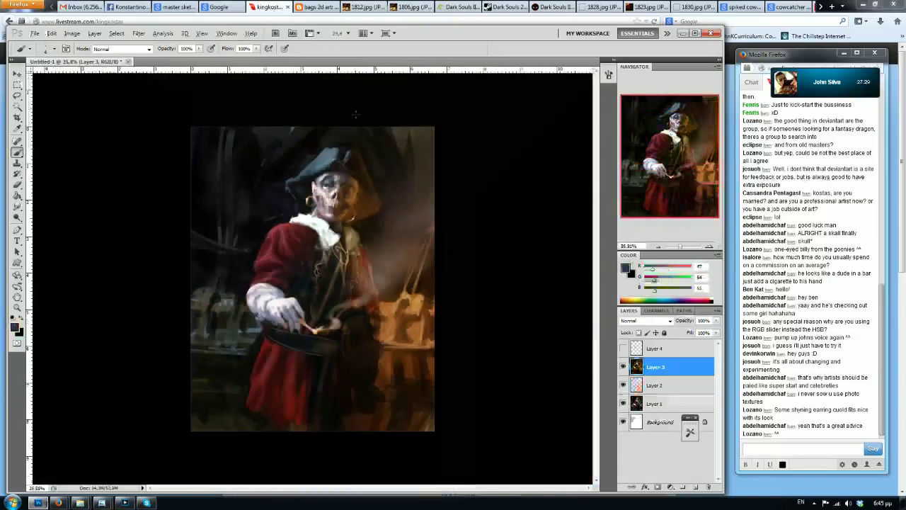
{"action": "key", "text": "ctrl+shift+h"}
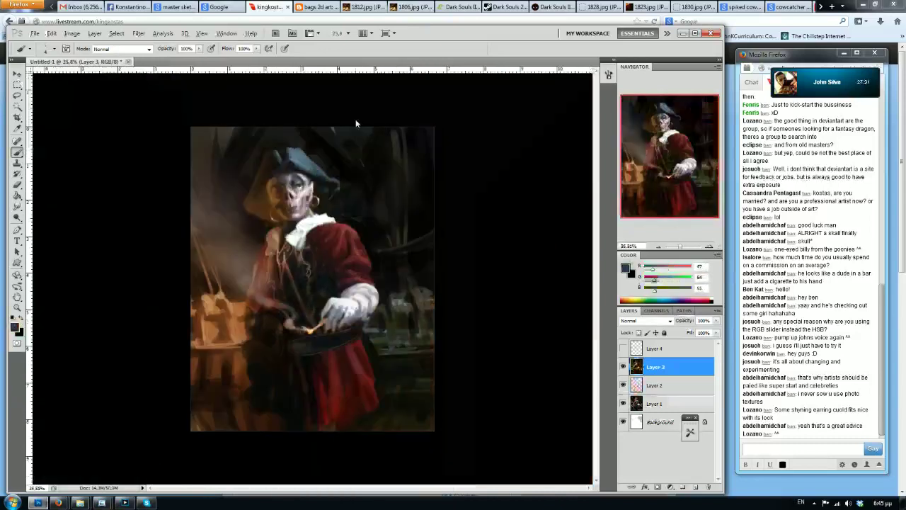
{"action": "left_click", "coordinate": [622, 367]}
{"action": "left_click", "coordinate": [622, 367]}
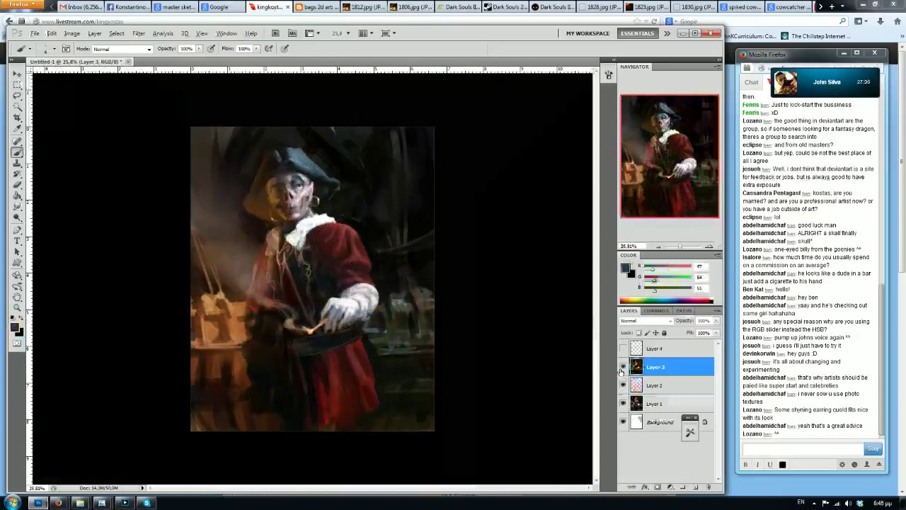
Darken the front of the vest below the collar with sampled near-black strokes
{"action": "key", "text": "ctrl+plus"}
{"action": "scroll", "coordinate": [308, 330], "scroll_direction": "up", "scroll_amount": 2}
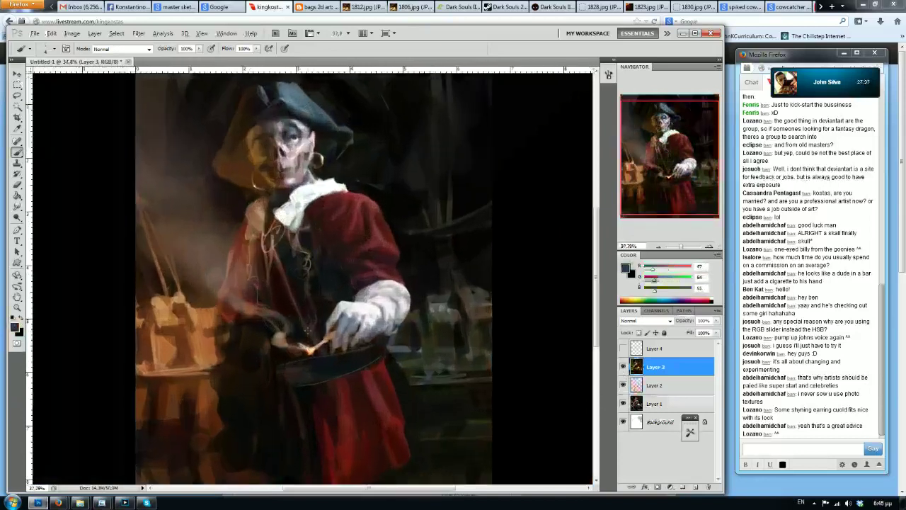
{"action": "left_click", "coordinate": [276, 280], "text": "alt"}
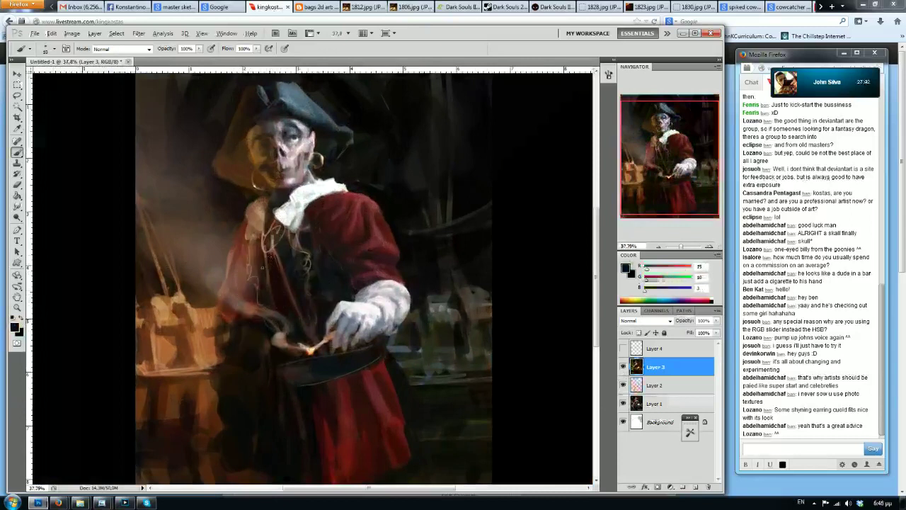
{"action": "mouse_move", "coordinate": [259, 276]}
{"action": "left_mouse_down"}
{"action": "mouse_move", "coordinate": [261, 244]}
{"action": "mouse_move", "coordinate": [255, 273]}
{"action": "left_mouse_up"}
{"action": "key", "text": "["}
{"action": "mouse_move", "coordinate": [253, 241]}
{"action": "left_mouse_down"}
{"action": "mouse_move", "coordinate": [261, 270]}
{"action": "mouse_move", "coordinate": [257, 234]}
{"action": "mouse_move", "coordinate": [252, 266]}
{"action": "mouse_move", "coordinate": [274, 261]}
{"action": "left_mouse_up"}
{"action": "left_click", "coordinate": [256, 258], "text": "alt"}
Rework the open coat edge and upper vest under the collar with sampled dark browns, varying the brush size
{"action": "left_click", "coordinate": [280, 233], "text": "alt"}
{"action": "key", "text": "]"}
{"action": "key", "text": "]"}
{"action": "left_click", "coordinate": [257, 252], "text": "alt"}
{"action": "key", "text": "["}
{"action": "key", "text": "["}
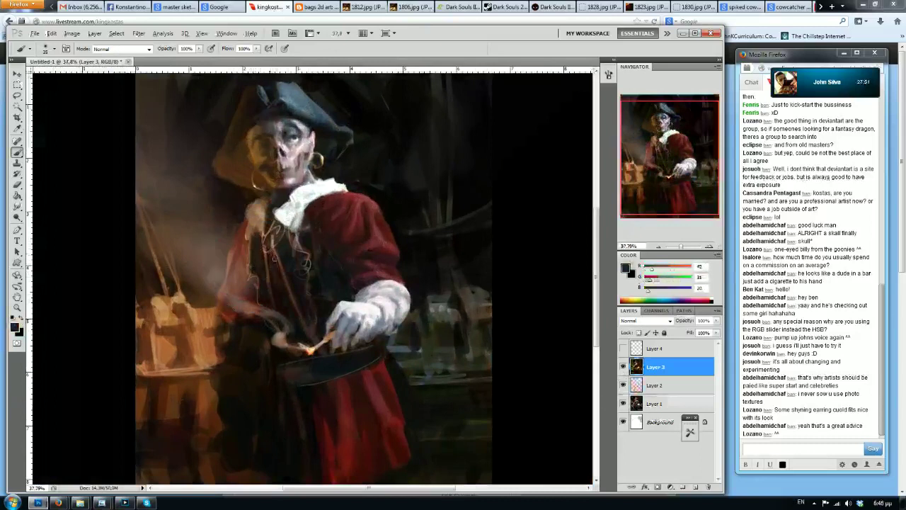
Deepen the middle of the vest around the loose lacing with sampled near-black tones and a larger brush
{"action": "left_click", "coordinate": [277, 277], "text": "alt"}
{"action": "key", "text": "]"}
{"action": "key", "text": "]"}
{"action": "key", "text": "]"}
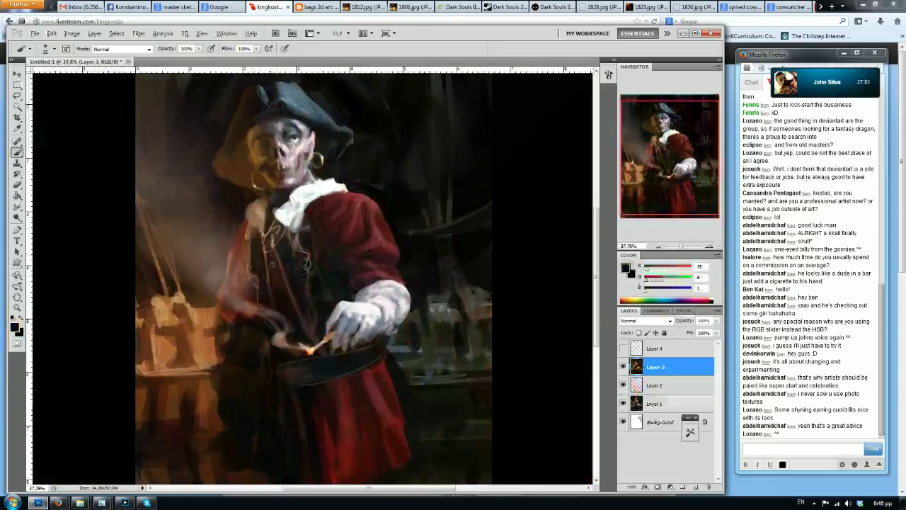
{"action": "key", "text": "bracketright"}
{"action": "left_click", "coordinate": [278, 259], "text": "alt"}
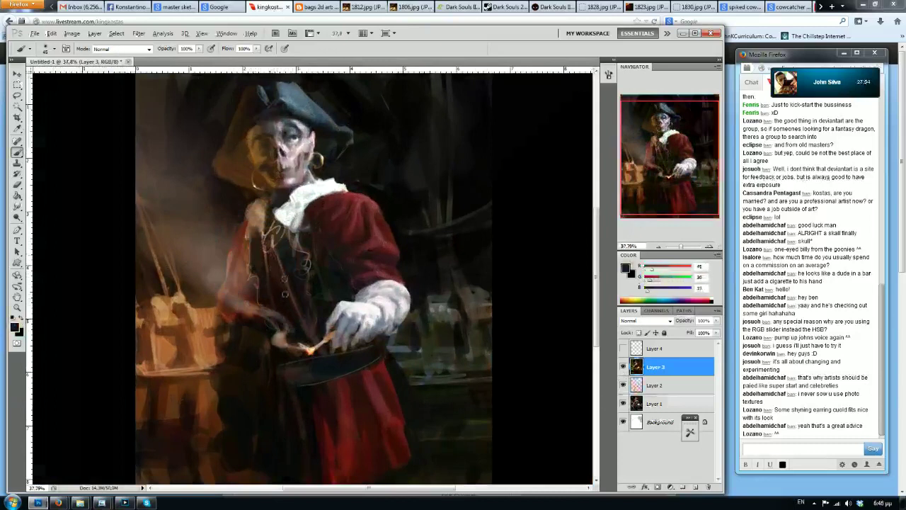
Sample a dark brown from the vest and enlarge the brush considerably
{"action": "left_click", "coordinate": [282, 265], "text": "alt"}
{"action": "key", "text": "]"}
{"action": "key", "text": "]"}
{"action": "key", "text": "]"}
{"action": "key", "text": "]"}
{"action": "key", "text": "]"}
{"action": "key", "text": "]"}
{"action": "key", "text": "]"}
{"action": "key", "text": "]"}
{"action": "key", "text": "]"}
{"action": "key", "text": "]"}
{"action": "key", "text": "]"}
{"action": "key", "text": "bracketright"}
Examine the overall composition and values of the whole painting from different viewing distances
{"action": "scroll", "coordinate": [302, 268], "scroll_direction": "down", "scroll_amount": 8}
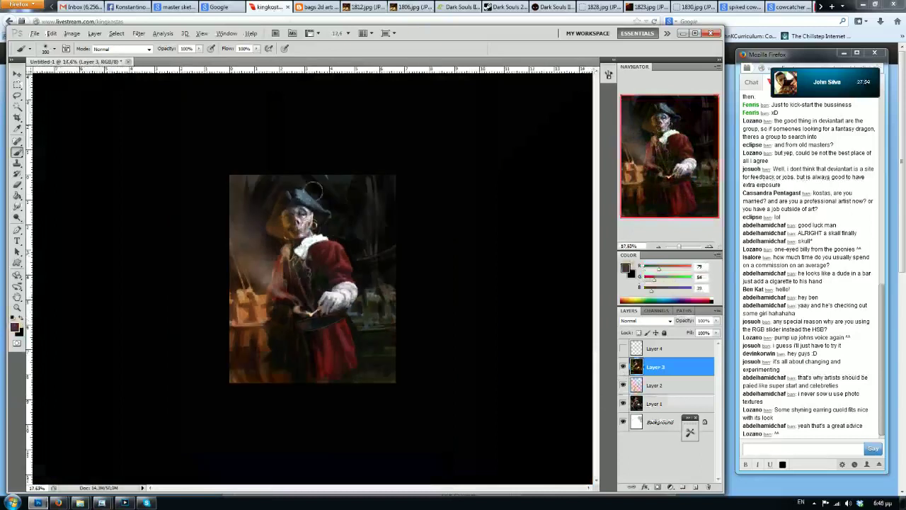
{"action": "scroll", "coordinate": [356, 201], "scroll_direction": "up", "scroll_amount": 5}
{"action": "scroll", "coordinate": [368, 194], "scroll_direction": "down", "scroll_amount": 2}
{"action": "scroll", "coordinate": [374, 196], "scroll_direction": "up", "scroll_amount": 2}
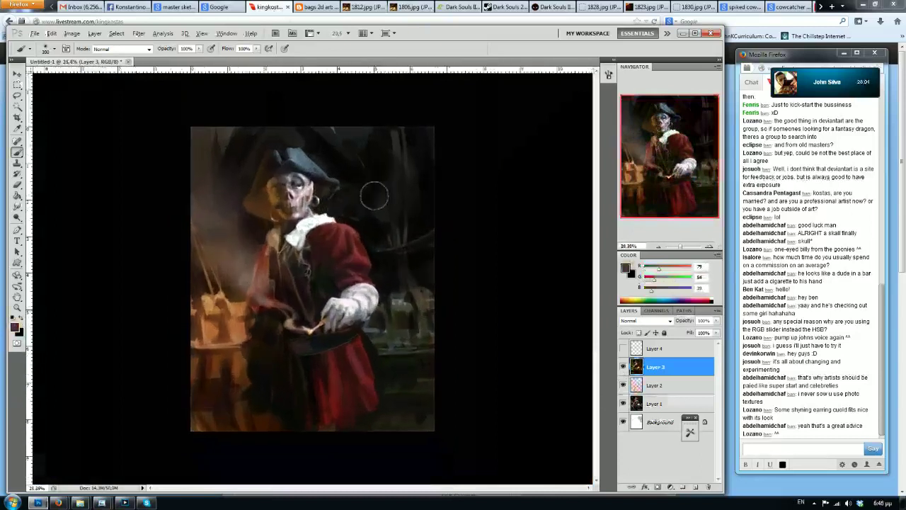
{"action": "scroll", "coordinate": [364, 196], "scroll_direction": "down", "scroll_amount": 1}
{"action": "scroll", "coordinate": [358, 191], "scroll_direction": "up", "scroll_amount": 1}
{"action": "scroll", "coordinate": [339, 181], "scroll_direction": "up", "scroll_amount": 1}
{"action": "scroll", "coordinate": [346, 182], "scroll_direction": "down", "scroll_amount": 1}
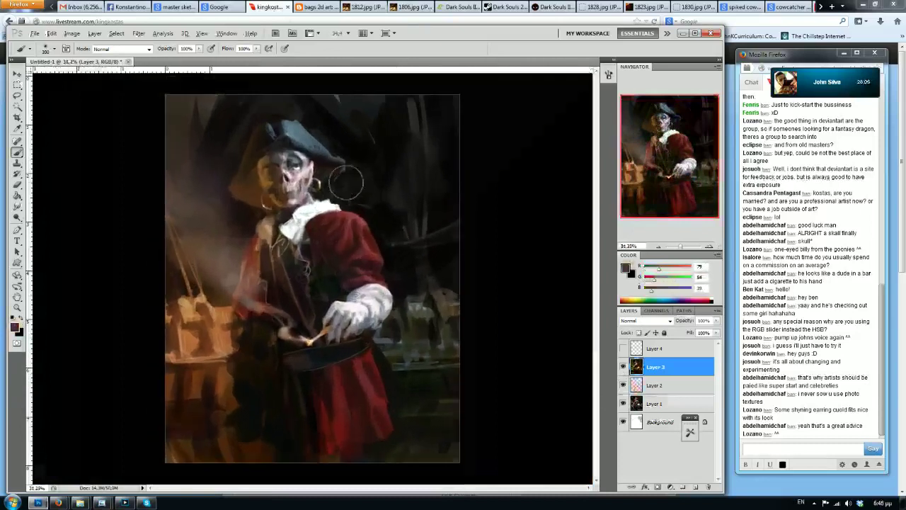
Review the composition at different zoom levels, mirror the canvas horizontally and slightly reduce the brush
{"action": "scroll", "coordinate": [349, 184], "scroll_direction": "up", "scroll_amount": 1}
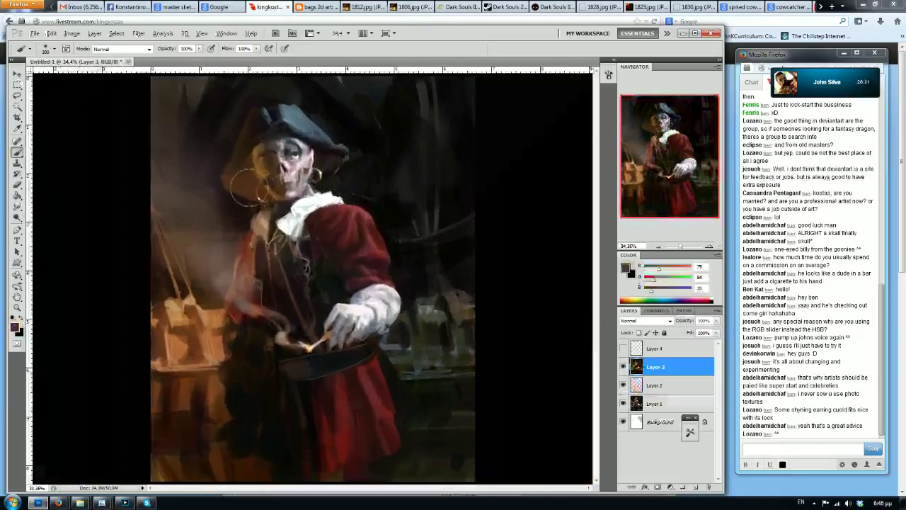
{"action": "scroll", "coordinate": [403, 121], "scroll_direction": "down", "scroll_amount": 1}
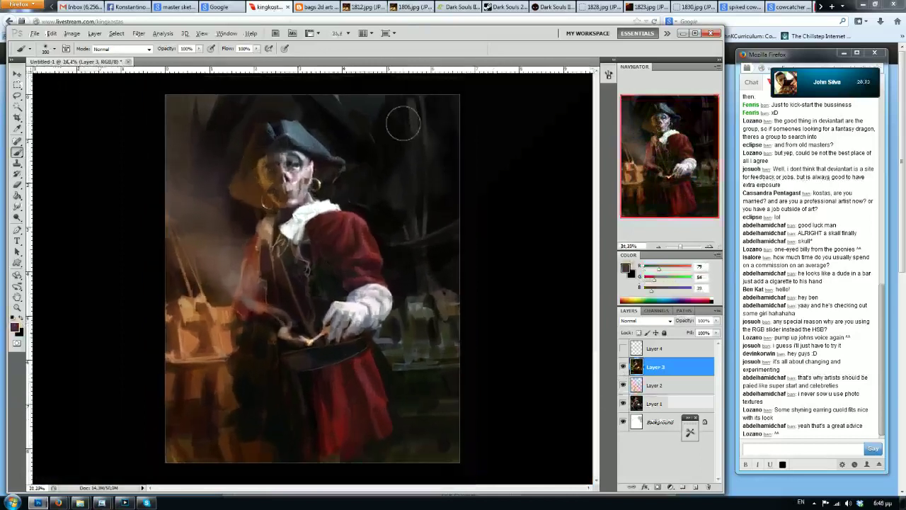
{"action": "key", "text": "ctrl+shift+h"}
{"action": "key", "text": "bracketleft"}
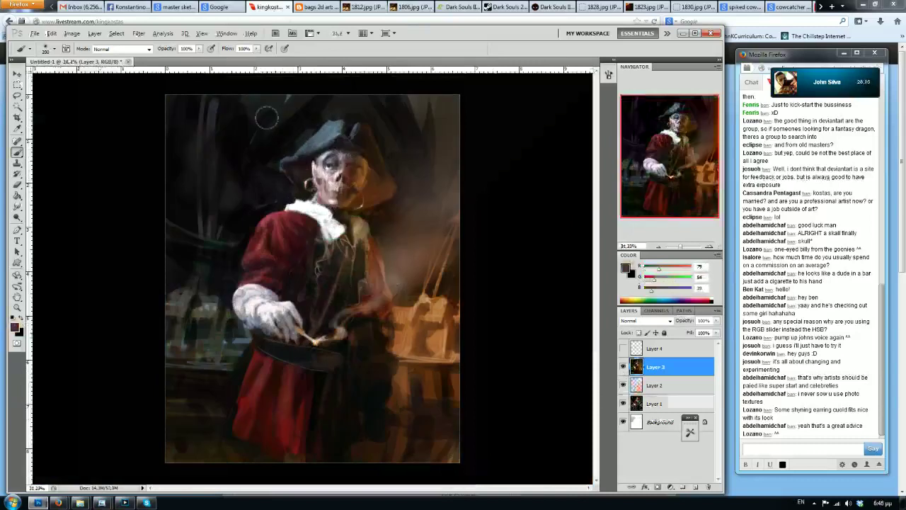
Sample the orange-tan of the ship and paint thin warm accents into the background behind the gloved hand and red sleeve
{"action": "left_click", "coordinate": [407, 319], "text": "alt"}
{"action": "key", "text": "["}
{"action": "key", "text": "["}
{"action": "key", "text": "["}
{"action": "key", "text": "["}
{"action": "key", "text": "["}
{"action": "key", "text": "["}
{"action": "key", "text": "["}
{"action": "key", "text": "]"}
{"action": "key", "text": "]"}
{"action": "key", "text": "]"}
{"action": "mouse_move", "coordinate": [227, 321]}
{"action": "left_mouse_down"}
{"action": "mouse_move", "coordinate": [233, 352]}
{"action": "mouse_move", "coordinate": [236, 331]}
{"action": "mouse_move", "coordinate": [239, 354]}
{"action": "mouse_move", "coordinate": [228, 358]}
{"action": "mouse_move", "coordinate": [191, 349]}
{"action": "mouse_move", "coordinate": [239, 357]}
{"action": "mouse_move", "coordinate": [167, 361]}
{"action": "mouse_move", "coordinate": [226, 304]}
{"action": "left_mouse_up"}
{"action": "left_click_drag", "start_coordinate": [235, 245], "coordinate": [204, 238]}
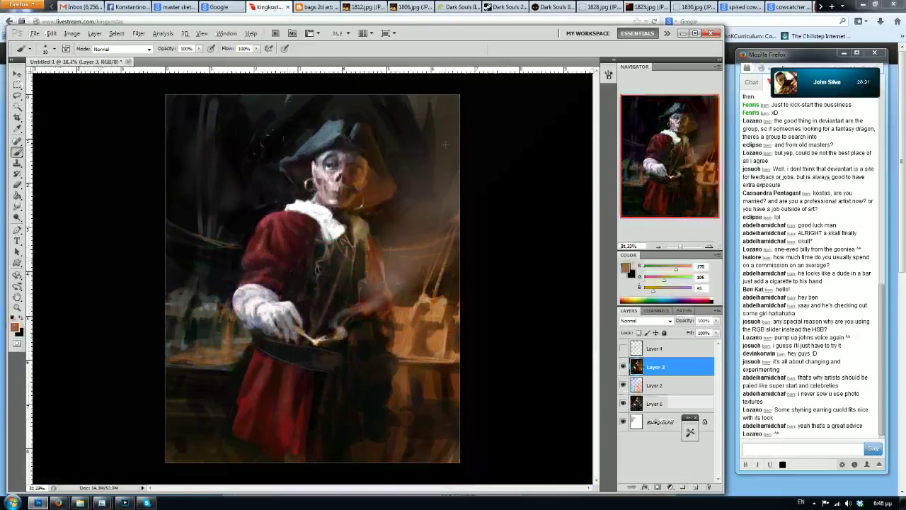
Flip the canvas back and add a warm orange glow behind the gloved hand and skirt with a growing brush, comparing the last stroke
{"action": "key", "text": "ctrl+shift+h"}
{"action": "key", "text": "bracketright"}
{"action": "key", "text": "bracketright"}
{"action": "key", "text": "bracketright"}
{"action": "mouse_move", "coordinate": [426, 358]}
{"action": "left_mouse_down"}
{"action": "mouse_move", "coordinate": [455, 353]}
{"action": "mouse_move", "coordinate": [388, 329]}
{"action": "mouse_move", "coordinate": [402, 321]}
{"action": "left_mouse_up"}
{"action": "key", "text": "bracketright"}
{"action": "key", "text": "bracketright"}
{"action": "key", "text": "bracketright"}
{"action": "key", "text": "bracketright"}
{"action": "key", "text": "bracketright"}
{"action": "key", "text": "bracketright"}
{"action": "key", "text": "bracketright"}
{"action": "key", "text": "bracketright"}
{"action": "key", "text": "bracketright"}
{"action": "key", "text": "bracketright"}
{"action": "key", "text": "bracketright"}
{"action": "key", "text": "bracketright"}
{"action": "key", "text": "bracketright"}
{"action": "key", "text": "bracketright"}
{"action": "left_click_drag", "start_coordinate": [408, 383], "coordinate": [398, 380]}
{"action": "key", "text": "bracketright"}
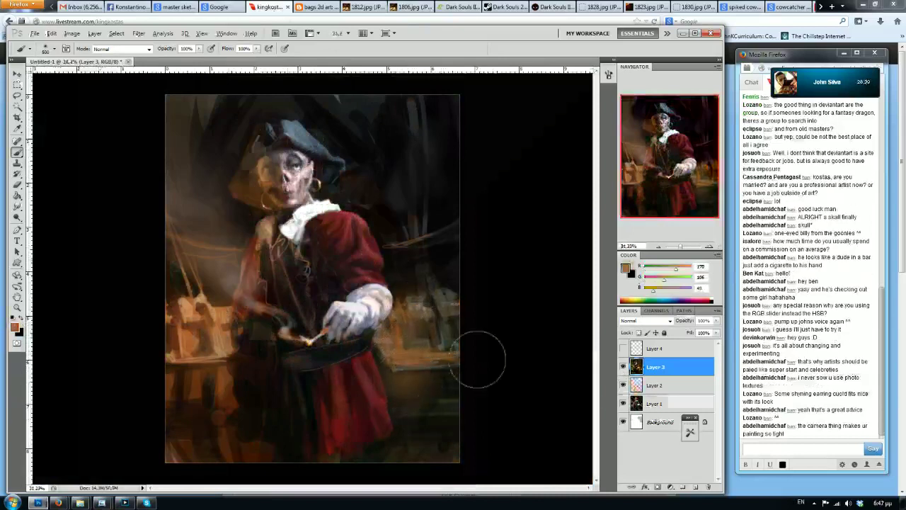
{"action": "key", "text": "ctrl+z"}
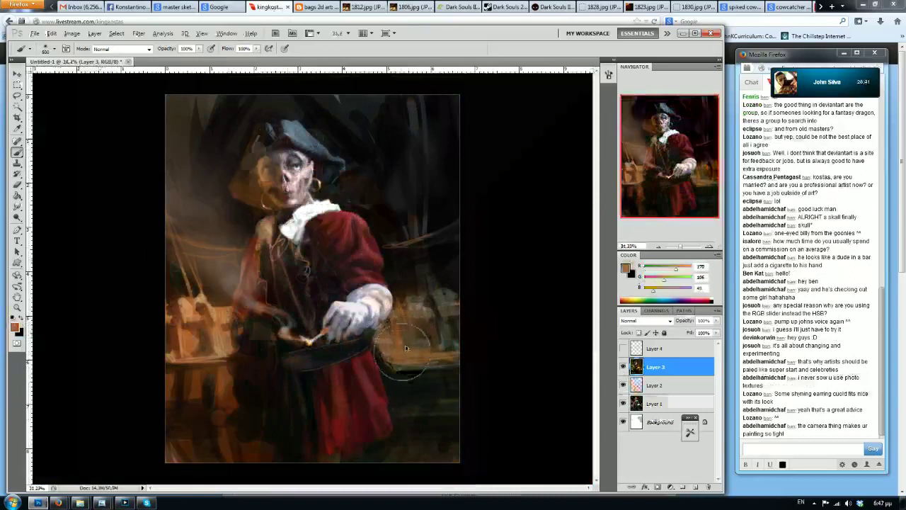
{"action": "key", "text": "ctrl+z"}
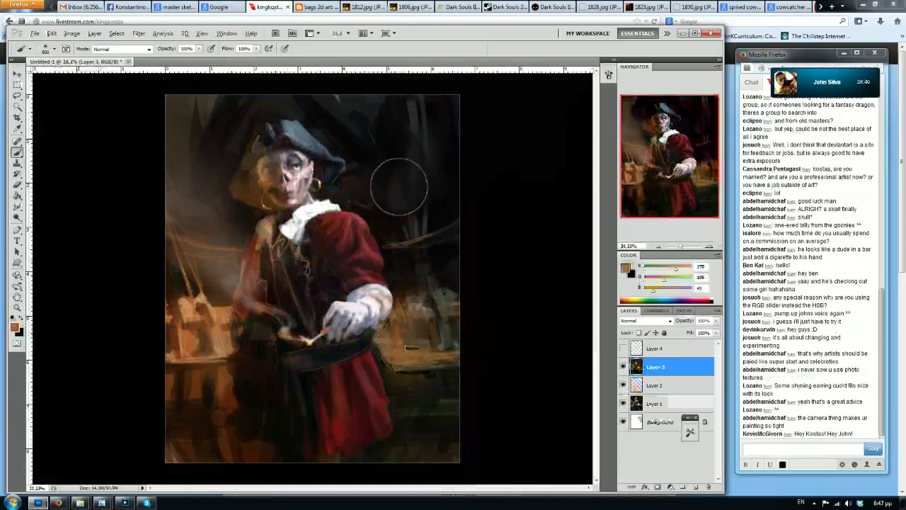
Mirror the canvas and blend the smoky upper background beside the hat with sampled browns, adjusting the brush size
{"action": "key", "text": "ctrl+shift+h"}
{"action": "key", "text": "["}
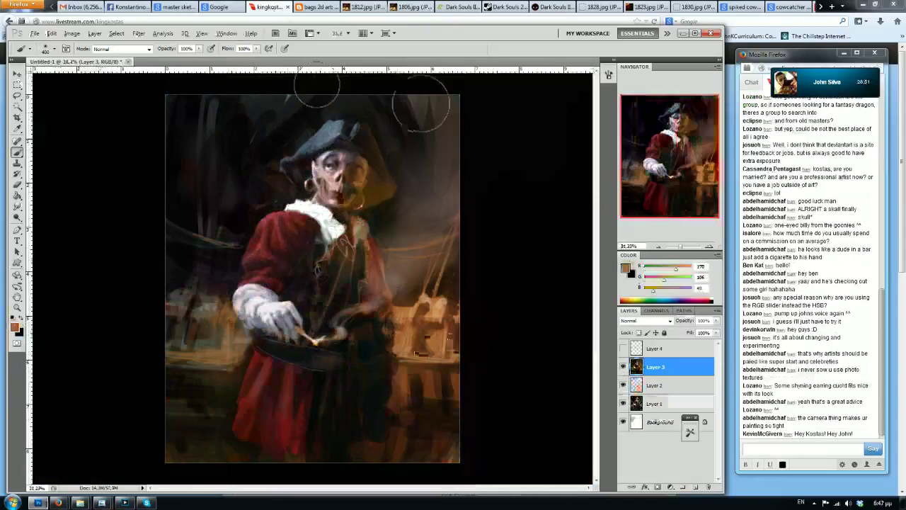
{"action": "left_click", "coordinate": [453, 140], "text": "alt"}
{"action": "mouse_move", "coordinate": [422, 98]}
{"action": "left_mouse_down"}
{"action": "mouse_move", "coordinate": [423, 127]}
{"action": "mouse_move", "coordinate": [443, 106]}
{"action": "mouse_move", "coordinate": [450, 160]}
{"action": "left_mouse_up"}
{"action": "left_click", "coordinate": [433, 133], "text": "alt"}
{"action": "left_click", "coordinate": [446, 151], "text": "alt"}
{"action": "key", "text": "]"}
{"action": "left_click", "coordinate": [451, 170], "text": "alt"}
{"action": "key", "text": "]"}
{"action": "left_click", "coordinate": [453, 196], "text": "alt"}
{"action": "left_click_drag", "start_coordinate": [455, 192], "coordinate": [455, 151]}
Flip the canvas back and smooth the smoke between ship and hat with sampled grey-browns, using small and larger brushes
{"action": "key", "text": "ctrl+shift+h"}
{"action": "key", "text": "["}
{"action": "key", "text": "["}
{"action": "key", "text": "["}
{"action": "key", "text": "["}
{"action": "key", "text": "["}
{"action": "key", "text": "["}
{"action": "key", "text": "["}
{"action": "key", "text": "["}
{"action": "key", "text": "["}
{"action": "left_click", "coordinate": [218, 306], "text": "alt"}
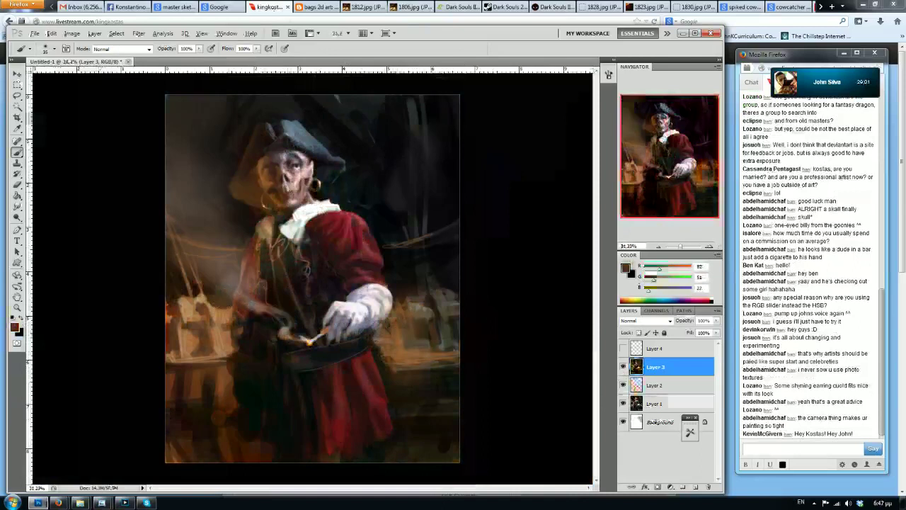
{"action": "left_click", "coordinate": [234, 279], "text": "alt"}
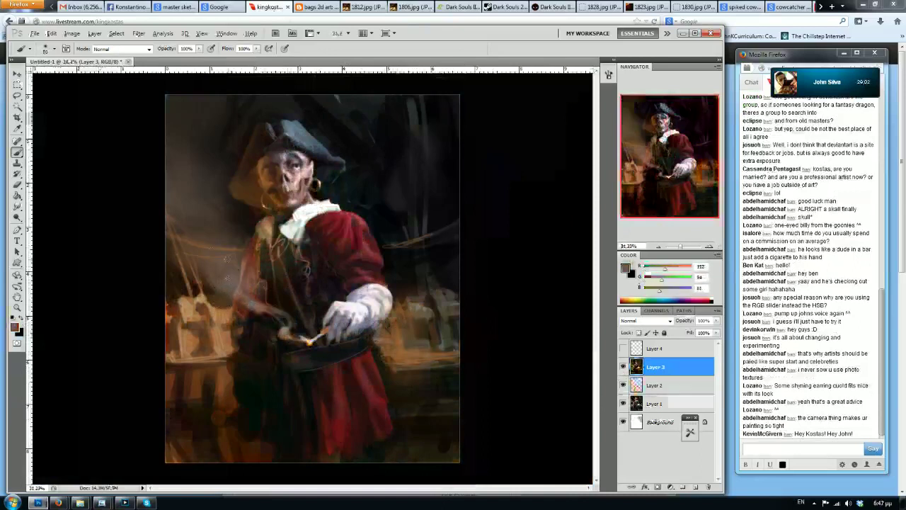
{"action": "left_click", "coordinate": [239, 211], "text": "alt"}
{"action": "left_click", "coordinate": [238, 211], "text": "alt"}
{"action": "mouse_move", "coordinate": [181, 215]}
{"action": "left_mouse_down"}
{"action": "mouse_move", "coordinate": [174, 184]}
{"action": "mouse_move", "coordinate": [193, 145]}
{"action": "left_mouse_up"}
{"action": "key", "text": "]"}
{"action": "key", "text": "]"}
{"action": "key", "text": "]"}
{"action": "key", "text": "]"}
{"action": "key", "text": "]"}
{"action": "key", "text": "]"}
{"action": "left_click", "coordinate": [184, 179], "text": "alt"}
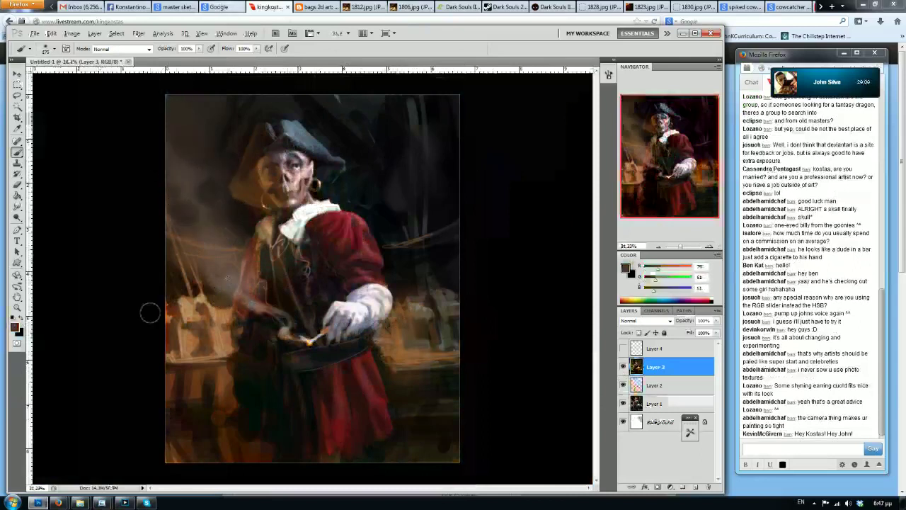
Mirror the canvas and soften the smoke from shoulder height to the upper corner with repeatedly sampled browns and a larger brush
{"action": "key", "text": "ctrl+shift+h"}
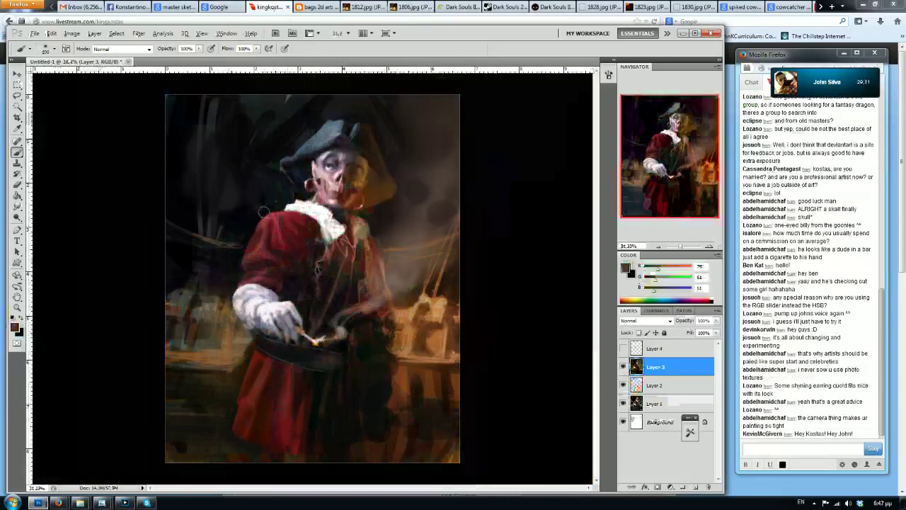
{"action": "left_click", "coordinate": [418, 227], "text": "alt"}
{"action": "left_click", "coordinate": [431, 178], "text": "alt"}
{"action": "left_click", "coordinate": [442, 131], "text": "alt"}
{"action": "left_click", "coordinate": [425, 149], "text": "alt"}
{"action": "left_click", "coordinate": [435, 122], "text": "alt"}
{"action": "key", "text": "bracketright"}
{"action": "key", "text": "bracketright"}
{"action": "left_click", "coordinate": [422, 112], "text": "alt"}
{"action": "left_click", "coordinate": [450, 146], "text": "alt"}
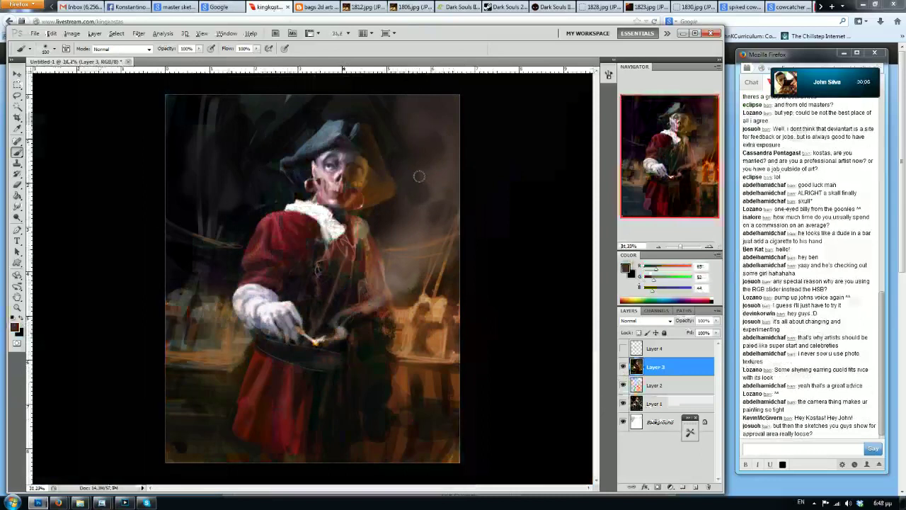
Sample a near-black brown beside the lower hem of the red coat and enlarge the brush
{"action": "left_click", "coordinate": [248, 445], "text": "alt"}
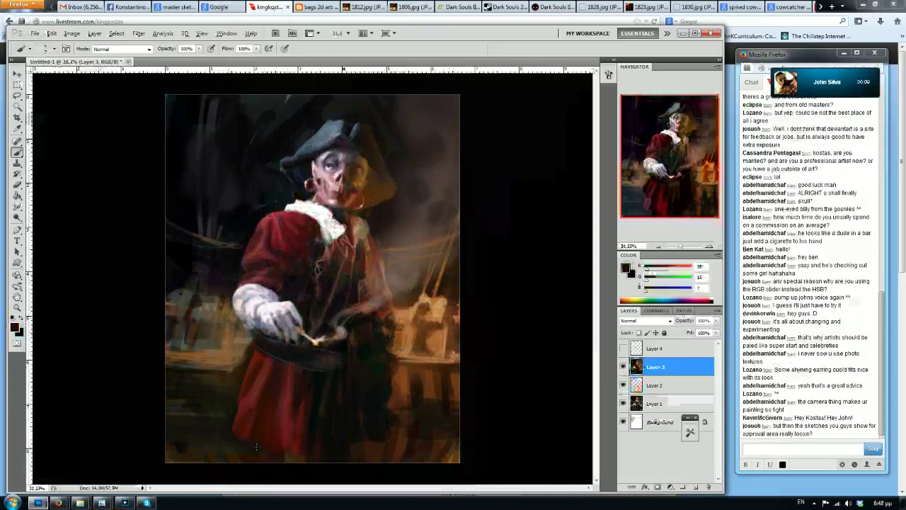
{"action": "key", "text": "bracketright"}
{"action": "key", "text": "bracketright"}
{"action": "key", "text": "bracketright"}
{"action": "key", "text": "bracketright"}
{"action": "key", "text": "bracketright"}
{"action": "key", "text": "bracketright"}
Sample a background tone beside the gloved cuff and repaint the curved rope behind the red sleeve with a finer brush
{"action": "left_click", "coordinate": [218, 309], "text": "alt"}
{"action": "key", "text": "bracketleft"}
{"action": "key", "text": "bracketleft"}
{"action": "key", "text": "bracketleft"}
{"action": "key", "text": "bracketleft"}
{"action": "key", "text": "bracketleft"}
{"action": "key", "text": "bracketleft"}
{"action": "key", "text": "bracketleft"}
{"action": "key", "text": "bracketleft"}
{"action": "key", "text": "bracketleft"}
{"action": "mouse_move", "coordinate": [240, 247]}
{"action": "left_mouse_down"}
{"action": "mouse_move", "coordinate": [157, 226]}
{"action": "mouse_move", "coordinate": [202, 250]}
{"action": "mouse_move", "coordinate": [153, 224]}
{"action": "mouse_move", "coordinate": [212, 219]}
{"action": "left_mouse_up"}
Sample tones beside the sleeve and from the smoke, and soften the streaks in the dark background with a large brush
{"action": "left_click", "coordinate": [222, 261], "text": "alt"}
{"action": "key", "text": "bracketleft"}
{"action": "left_click", "coordinate": [414, 223], "text": "alt"}
{"action": "key", "text": "bracketright"}
{"action": "key", "text": "bracketright"}
{"action": "key", "text": "bracketright"}
{"action": "key", "text": "bracketright"}
{"action": "key", "text": "bracketright"}
{"action": "key", "text": "bracketright"}
{"action": "key", "text": "bracketright"}
{"action": "key", "text": "bracketright"}
{"action": "key", "text": "bracketright"}
{"action": "key", "text": "bracketleft"}
{"action": "key", "text": "bracketleft"}
{"action": "key", "text": "bracketleft"}
{"action": "key", "text": "bracketleft"}
{"action": "key", "text": "bracketleft"}
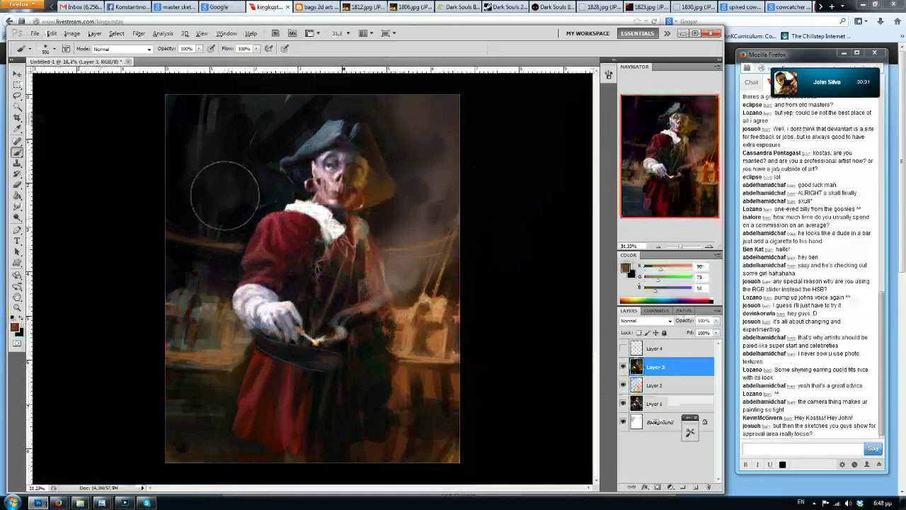
Sample the ship's orange and paint warm structures and a rail behind the gloved hand, refining them with a much smaller brush
{"action": "left_click", "coordinate": [399, 322], "text": "alt"}
{"action": "left_click_drag", "start_coordinate": [183, 321], "coordinate": [182, 351]}
{"action": "key", "text": "bracketleft"}
{"action": "key", "text": "bracketleft"}
{"action": "key", "text": "bracketleft"}
{"action": "key", "text": "bracketleft"}
{"action": "key", "text": "bracketleft"}
{"action": "key", "text": "bracketleft"}
{"action": "key", "text": "bracketleft"}
{"action": "key", "text": "bracketleft"}
{"action": "key", "text": "bracketleft"}
{"action": "key", "text": "bracketleft"}
{"action": "key", "text": "bracketleft"}
{"action": "key", "text": "bracketleft"}
{"action": "key", "text": "bracketleft"}
{"action": "left_click_drag", "start_coordinate": [192, 303], "coordinate": [192, 316]}
{"action": "mouse_move", "coordinate": [168, 359]}
{"action": "left_mouse_down"}
{"action": "mouse_move", "coordinate": [228, 360]}
{"action": "mouse_move", "coordinate": [191, 347]}
{"action": "left_mouse_up"}
Sample a dark tone beside the skirt and deepen the background around the glove and along the rail with a larger brush
{"action": "left_click", "coordinate": [238, 373], "text": "alt"}
{"action": "key", "text": "bracketright"}
{"action": "key", "text": "bracketright"}
{"action": "key", "text": "bracketright"}
{"action": "key", "text": "bracketright"}
{"action": "key", "text": "bracketright"}
{"action": "key", "text": "bracketright"}
{"action": "left_click_drag", "start_coordinate": [234, 326], "coordinate": [236, 353]}
{"action": "left_click_drag", "start_coordinate": [229, 352], "coordinate": [189, 355]}
Sample an orange-brown from the ship and glaze it across the dark area below the rail with a larger brush
{"action": "left_click", "coordinate": [424, 345], "text": "alt"}
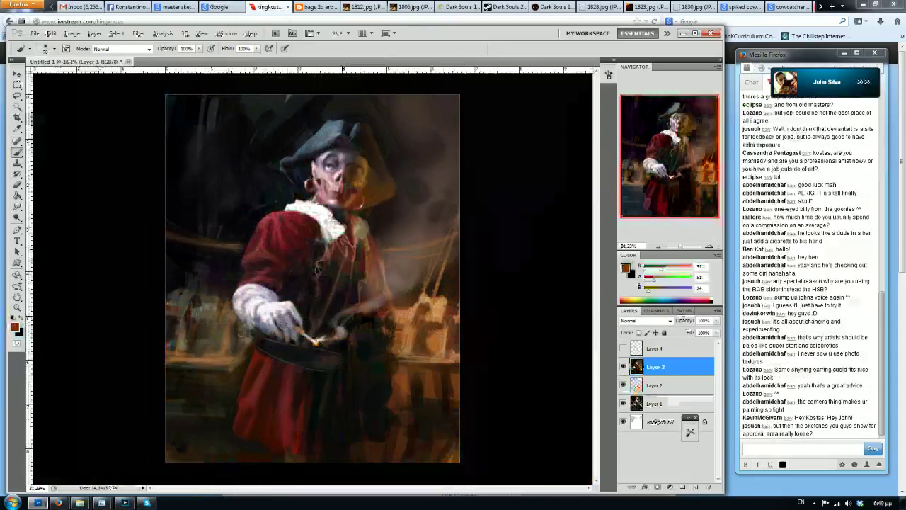
{"action": "key", "text": "bracketright"}
{"action": "key", "text": "bracketright"}
{"action": "key", "text": "bracketright"}
{"action": "key", "text": "bracketright"}
{"action": "key", "text": "bracketright"}
{"action": "key", "text": "bracketright"}
{"action": "key", "text": "bracketright"}
{"action": "key", "text": "bracketleft"}
{"action": "left_click_drag", "start_coordinate": [218, 381], "coordinate": [159, 383]}
Sample a muted brown from the smoke and glaze it over the dark background beside the red sleeve with a brush enlarged to 1400
{"action": "key", "text": "bracketright"}
{"action": "key", "text": "bracketright"}
{"action": "key", "text": "bracketright"}
{"action": "key", "text": "bracketright"}
{"action": "key", "text": "bracketright"}
{"action": "key", "text": "bracketright"}
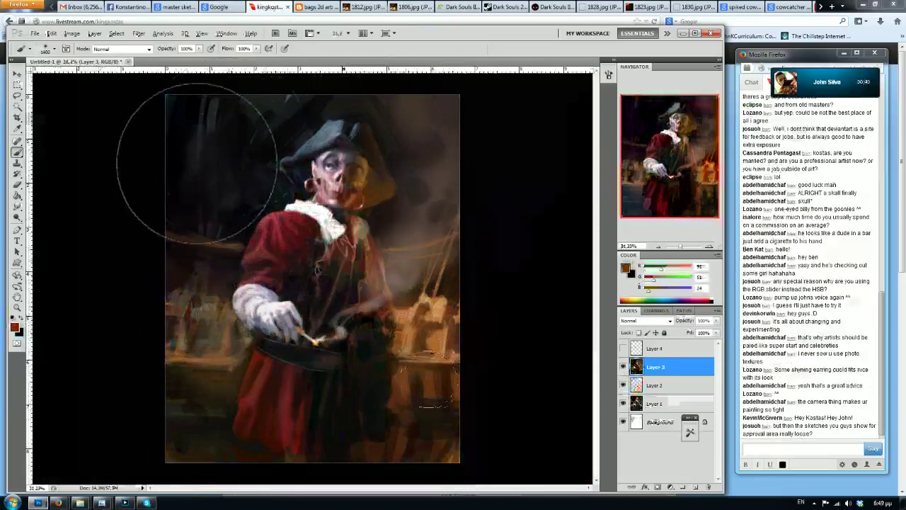
{"action": "left_click", "coordinate": [199, 196]}
{"action": "left_click", "coordinate": [417, 235], "text": "alt"}
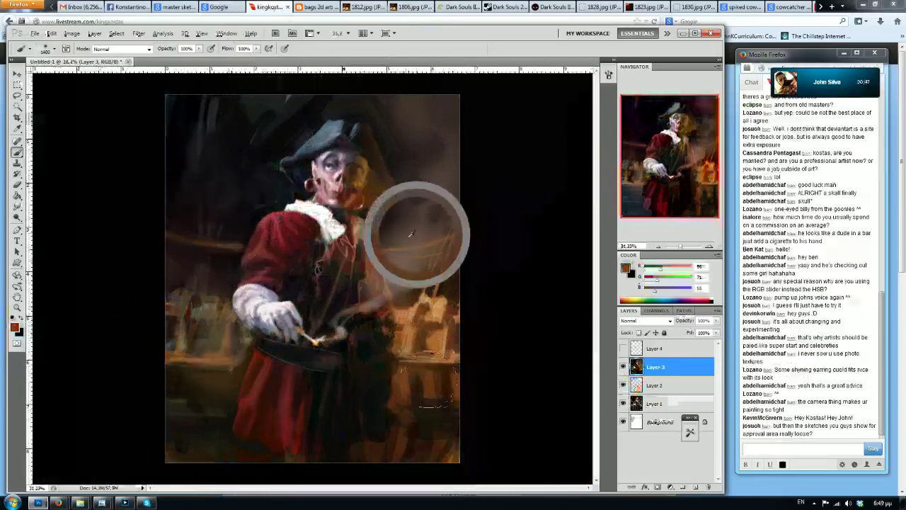
{"action": "left_click_drag", "start_coordinate": [189, 212], "coordinate": [172, 279]}
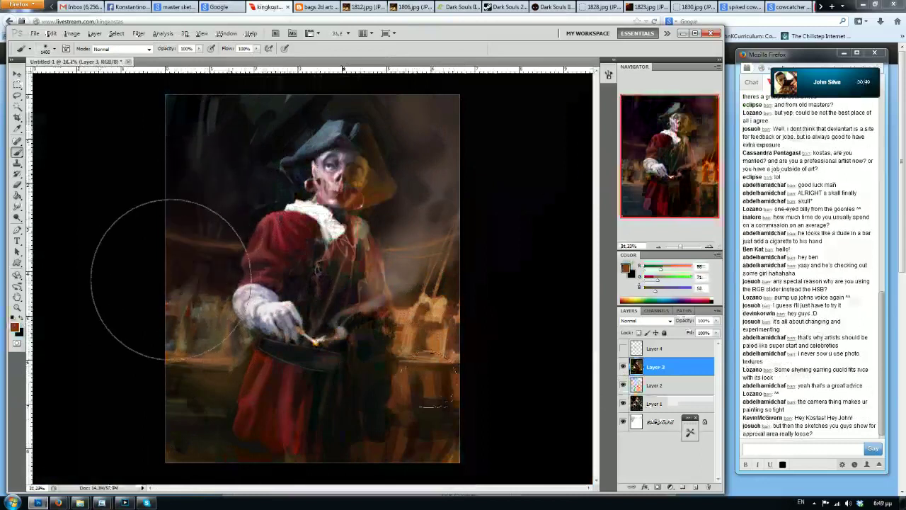
Mirror the canvas, sample a near-black red from the skirt and darken the lower coat
{"action": "key", "text": "ctrl+shift+h"}
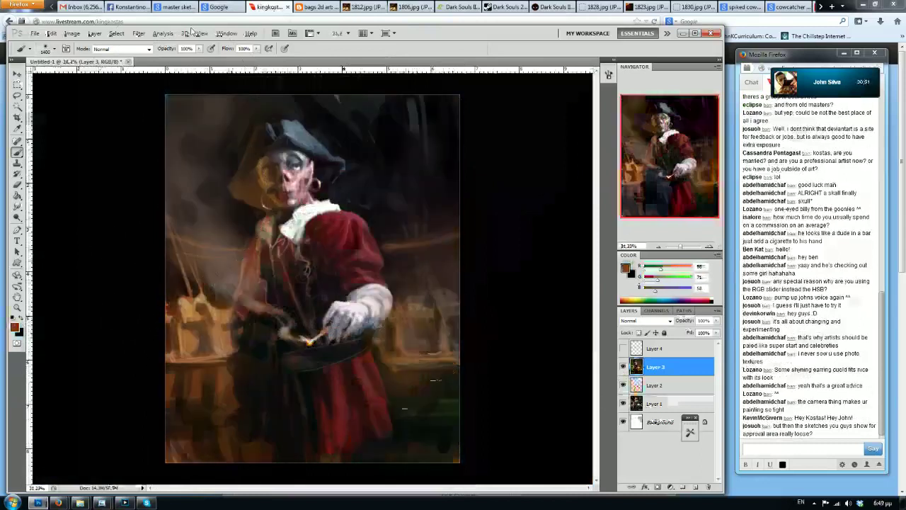
{"action": "key", "text": "ctrl+minus"}
{"action": "scroll", "coordinate": [212, 123], "scroll_direction": "down", "scroll_amount": 5}
{"action": "scroll", "coordinate": [304, 135], "scroll_direction": "up", "scroll_amount": 6}
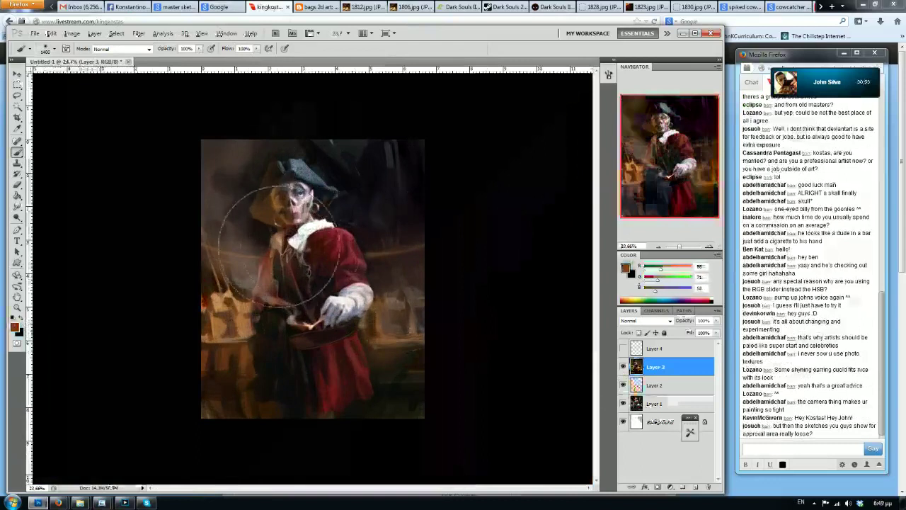
{"action": "left_click", "coordinate": [307, 383], "text": "alt"}
{"action": "left_click_drag", "start_coordinate": [314, 387], "coordinate": [241, 387]}
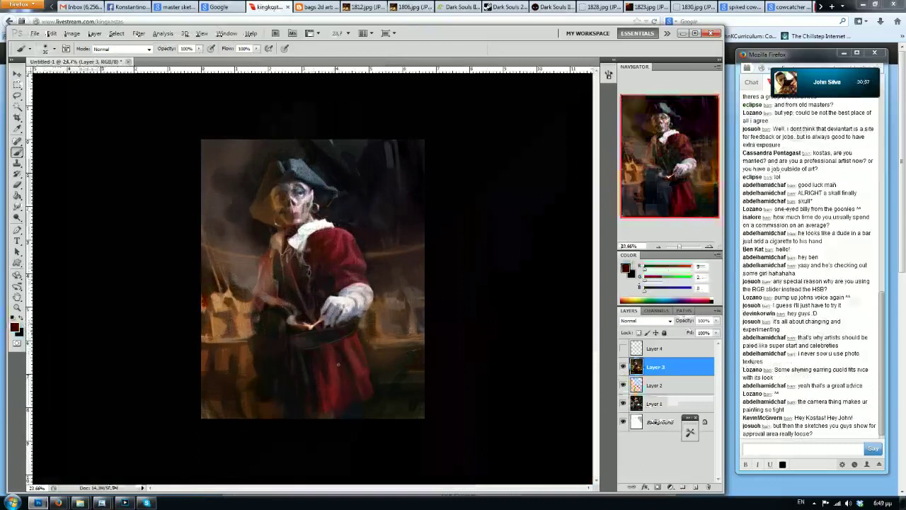
Sample reds and dark tones around the skirt and refine its folds below the pan with a small brush
{"action": "left_click", "coordinate": [345, 374], "text": "alt"}
{"action": "left_click", "coordinate": [340, 350], "text": "alt"}
{"action": "left_click", "coordinate": [345, 364], "text": "alt"}
{"action": "left_click", "coordinate": [325, 364], "text": "alt"}
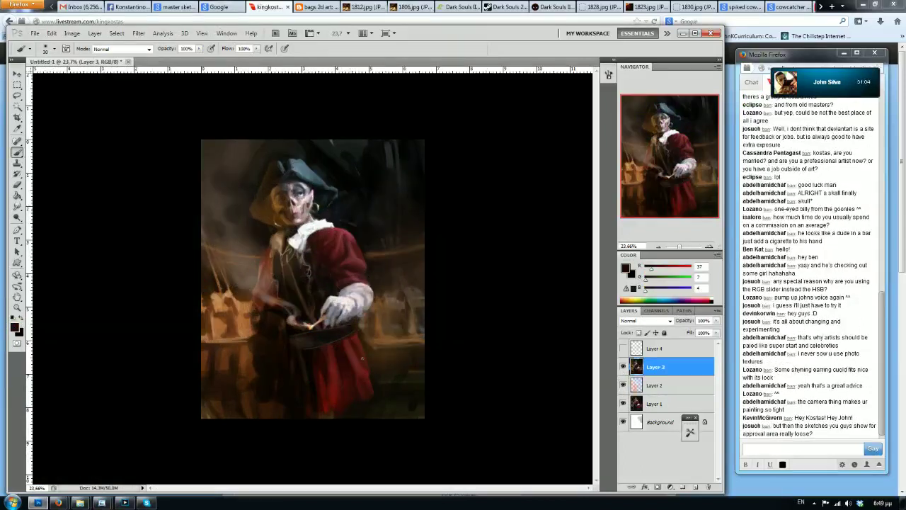
{"action": "left_click", "coordinate": [359, 338], "text": "alt"}
{"action": "left_click", "coordinate": [353, 345], "text": "alt"}
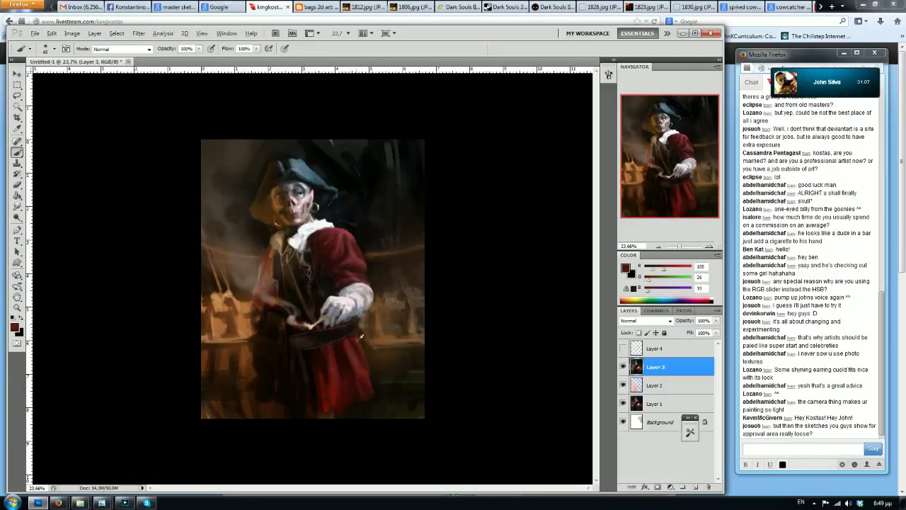
{"action": "left_click", "coordinate": [354, 346], "text": "alt"}
Sample a warm tan from the ship, glaze it up the background behind the gloved arm with a 1600 brush, and check the mirrored view
{"action": "left_click", "coordinate": [242, 341], "text": "alt"}
{"action": "key", "text": "bracketright"}
{"action": "key", "text": "bracketright"}
{"action": "key", "text": "bracketright"}
{"action": "key", "text": "bracketright"}
{"action": "key", "text": "bracketright"}
{"action": "key", "text": "bracketright"}
{"action": "key", "text": "bracketright"}
{"action": "key", "text": "bracketright"}
{"action": "key", "text": "bracketright"}
{"action": "key", "text": "bracketright"}
{"action": "key", "text": "bracketright"}
{"action": "key", "text": "bracketright"}
{"action": "key", "text": "bracketright"}
{"action": "key", "text": "bracketright"}
{"action": "key", "text": "bracketright"}
{"action": "key", "text": "bracketright"}
{"action": "key", "text": "bracketright"}
{"action": "key", "text": "bracketright"}
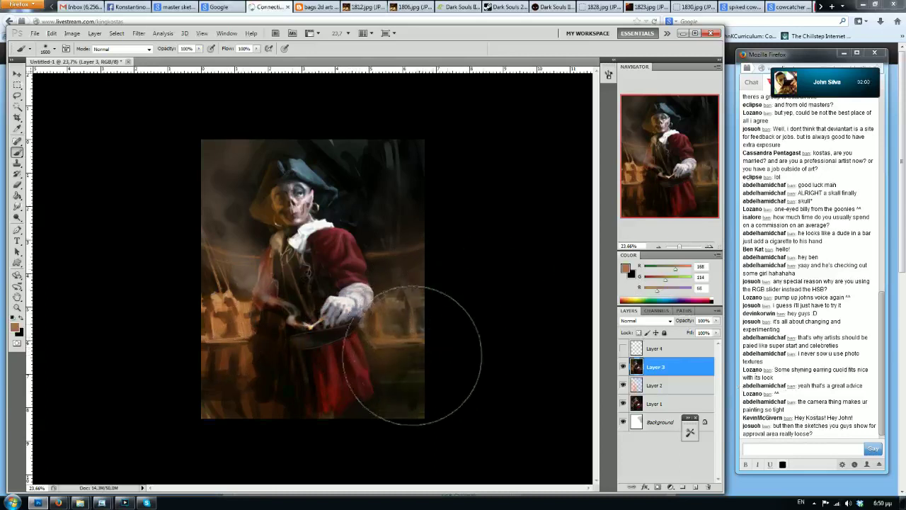
{"action": "mouse_move", "coordinate": [419, 355]}
{"action": "left_mouse_down"}
{"action": "mouse_move", "coordinate": [469, 341]}
{"action": "mouse_move", "coordinate": [458, 334]}
{"action": "mouse_move", "coordinate": [474, 283]}
{"action": "mouse_move", "coordinate": [465, 344]}
{"action": "mouse_move", "coordinate": [474, 192]}
{"action": "mouse_move", "coordinate": [425, 171]}
{"action": "left_mouse_up"}
{"action": "key", "text": "ctrl+z"}
{"action": "key", "text": "ctrl+shift+h"}
{"action": "key", "text": "ctrl+shift+h"}
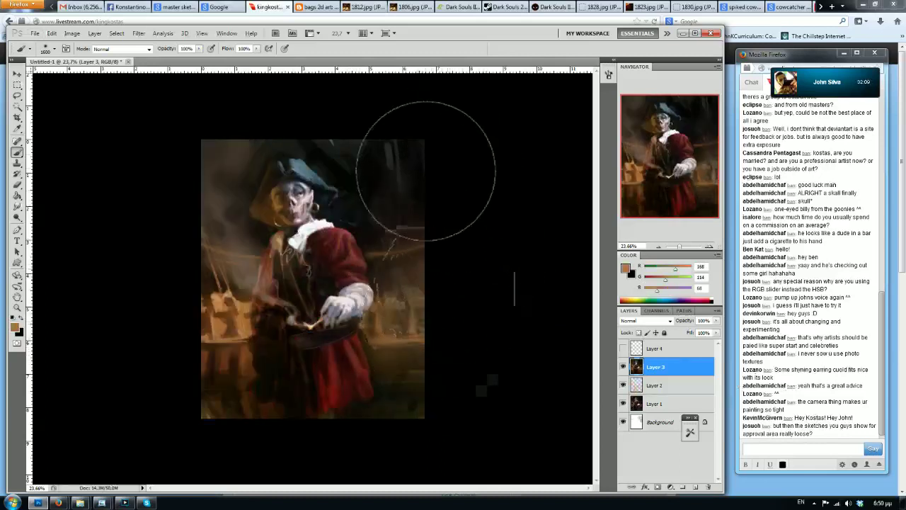
Sample a pale pinkish white from the face and lighten the dark background behind the hat with the large brush
{"action": "left_click", "coordinate": [312, 192], "text": "alt"}
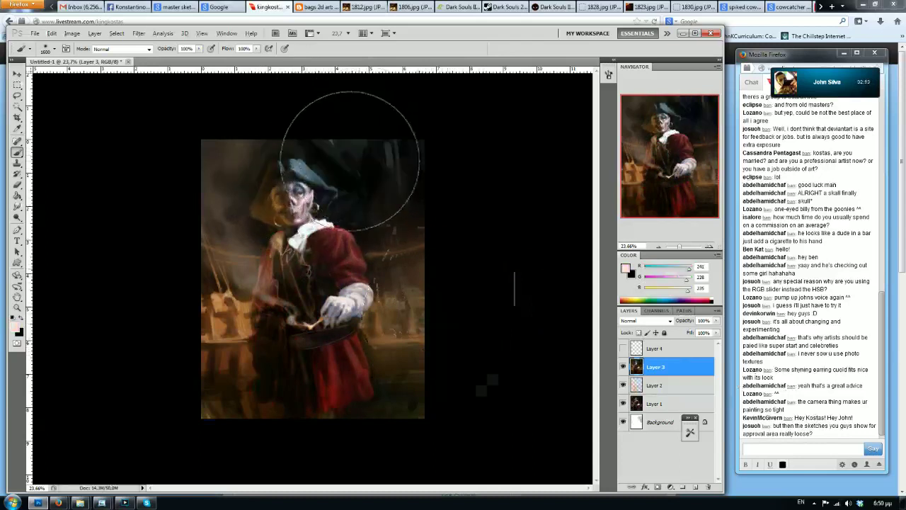
{"action": "left_click", "coordinate": [350, 162]}
Switch to a speckle brush tip and scatter pale light particles over the dark background beside the hat, undoing the last coarse application
{"action": "key", "text": "period"}
{"action": "key", "text": "bracketleft"}
{"action": "key", "text": "bracketleft"}
{"action": "key", "text": "bracketleft"}
{"action": "key", "text": "bracketleft"}
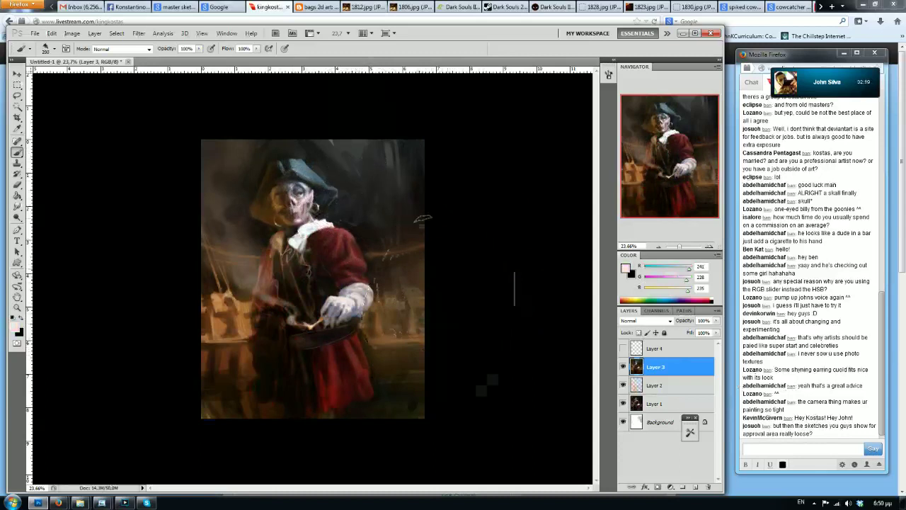
{"action": "key", "text": "bracketright"}
{"action": "key", "text": "bracketright"}
{"action": "key", "text": "bracketright"}
{"action": "key", "text": "bracketright"}
{"action": "key", "text": "bracketleft"}
{"action": "key", "text": "bracketleft"}
{"action": "key", "text": "bracketleft"}
{"action": "key", "text": "bracketleft"}
{"action": "key", "text": "bracketleft"}
{"action": "key", "text": "bracketleft"}
{"action": "key", "text": "bracketright"}
{"action": "key", "text": "bracketright"}
{"action": "key", "text": "bracketright"}
{"action": "key", "text": "bracketright"}
{"action": "key", "text": "bracketright"}
{"action": "key", "text": "bracketright"}
{"action": "key", "text": "bracketright"}
{"action": "key", "text": "bracketright"}
{"action": "key", "text": "period"}
{"action": "key", "text": "period"}
{"action": "key", "text": "period"}
{"action": "key", "text": "period"}
{"action": "key", "text": "period"}
{"action": "key", "text": "period"}
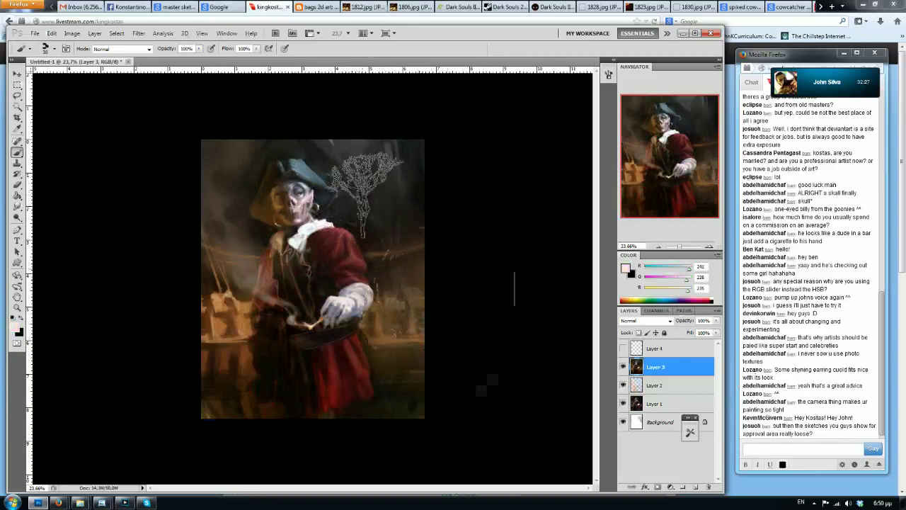
{"action": "key", "text": "bracketleft"}
{"action": "key", "text": "bracketleft"}
{"action": "key", "text": "bracketleft"}
{"action": "key", "text": "bracketleft"}
{"action": "key", "text": "bracketleft"}
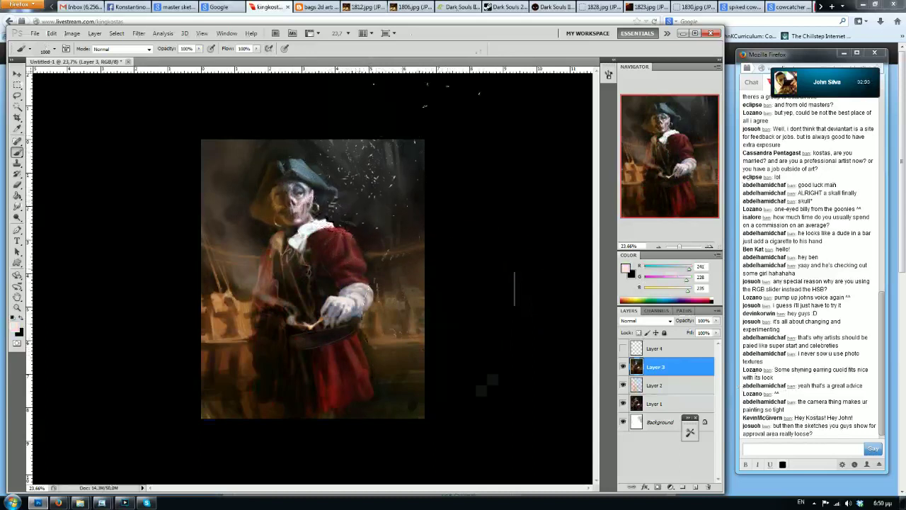
{"action": "key", "text": "ctrl+z"}
Check the painting in mirrored orientation and sample a light orange from the ship
{"action": "key", "text": "ctrl+shift+h"}
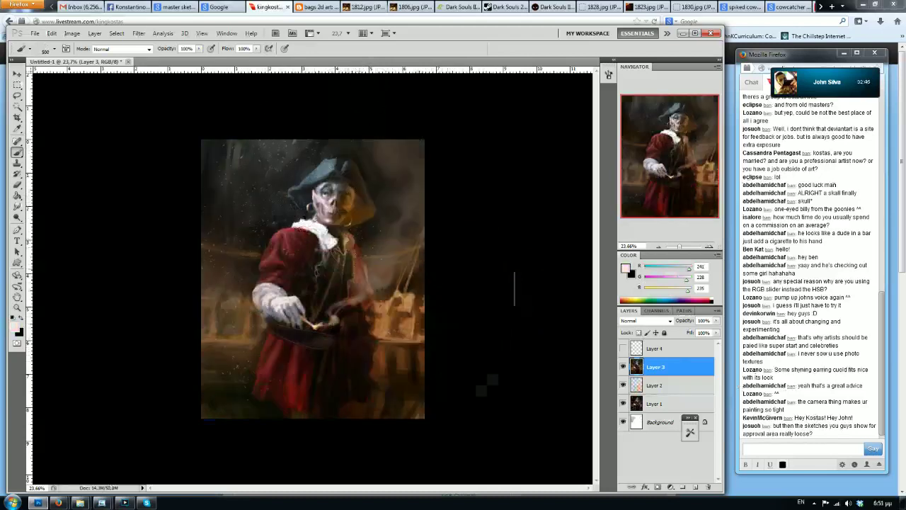
{"action": "left_click", "coordinate": [383, 288], "text": "alt"}
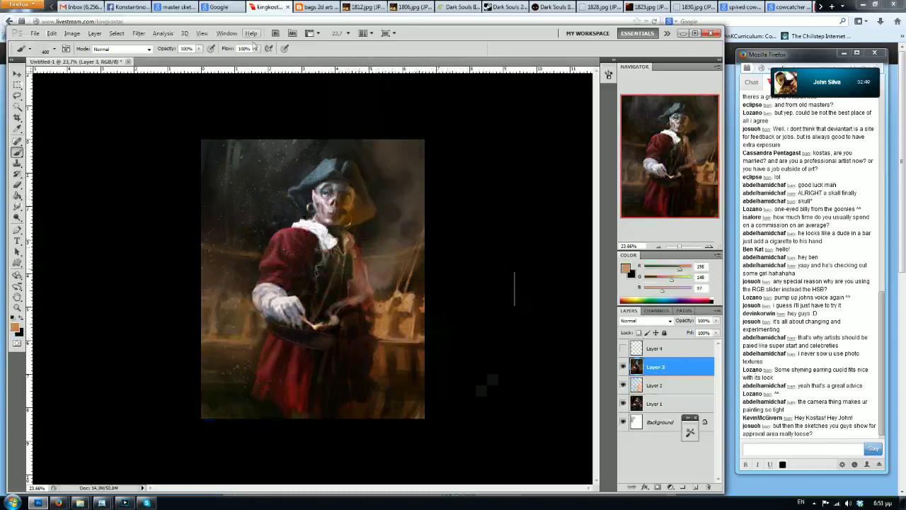
{"action": "key", "text": "h"}
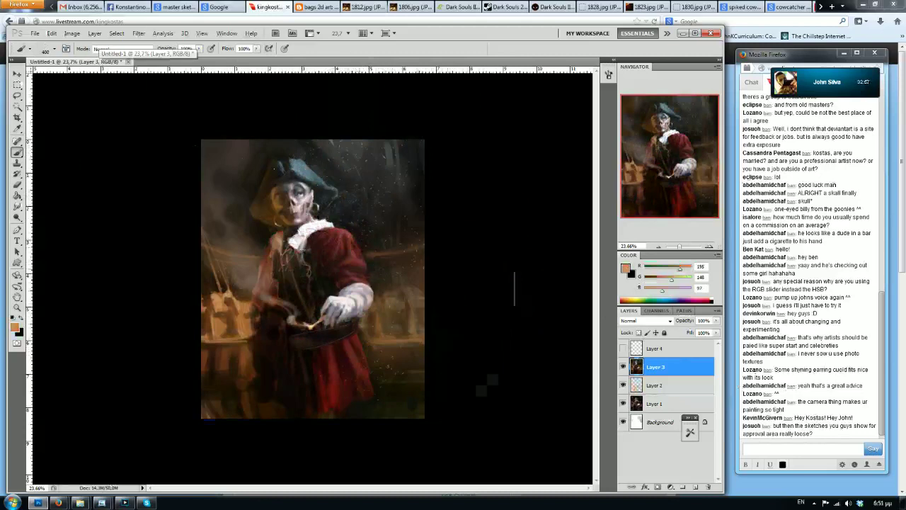
Duplicate the painted layer by copying the whole canvas onto a new layer
{"action": "key", "text": "ctrl+a"}
{"action": "key", "text": "ctrl+c"}
{"action": "key", "text": "ctrl+v"}
Apply a Brightness/Contrast adjustment to the duplicated layer with brightness at -24 and a moderately raised contrast
{"action": "left_click", "coordinate": [72, 33]}
{"action": "mouse_move", "coordinate": [83, 56]}
{"action": "left_click", "coordinate": [216, 58]}
{"action": "left_click_drag", "start_coordinate": [713, 251], "coordinate": [814, 206]}
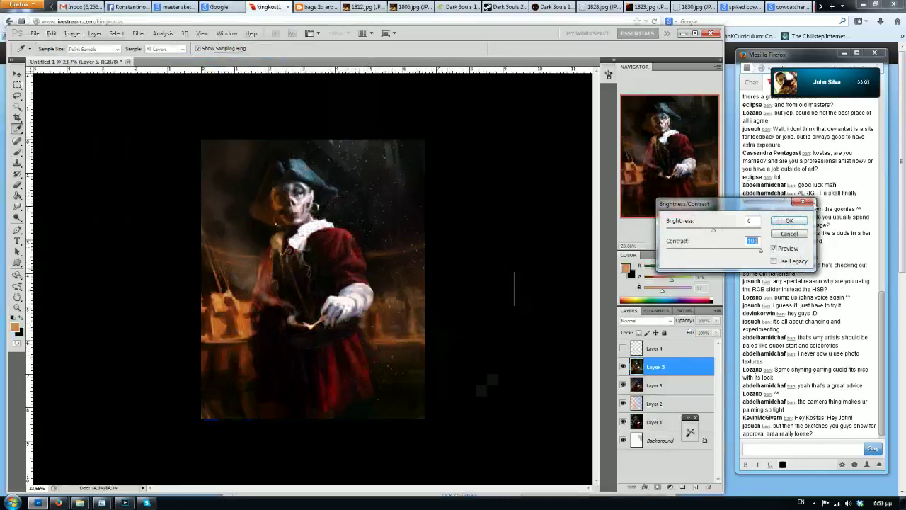
{"action": "type", "text": "0"}
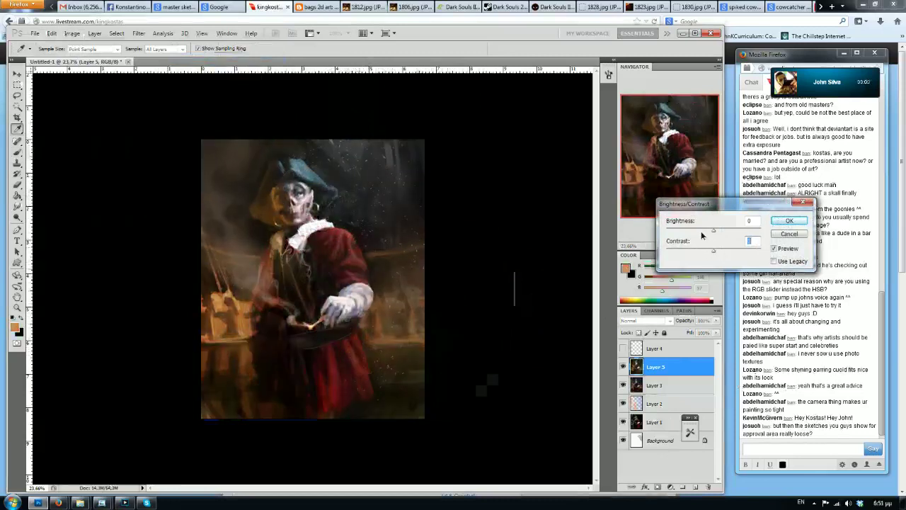
{"action": "left_click_drag", "start_coordinate": [703, 234], "coordinate": [705, 234]}
{"action": "left_click", "coordinate": [721, 252]}
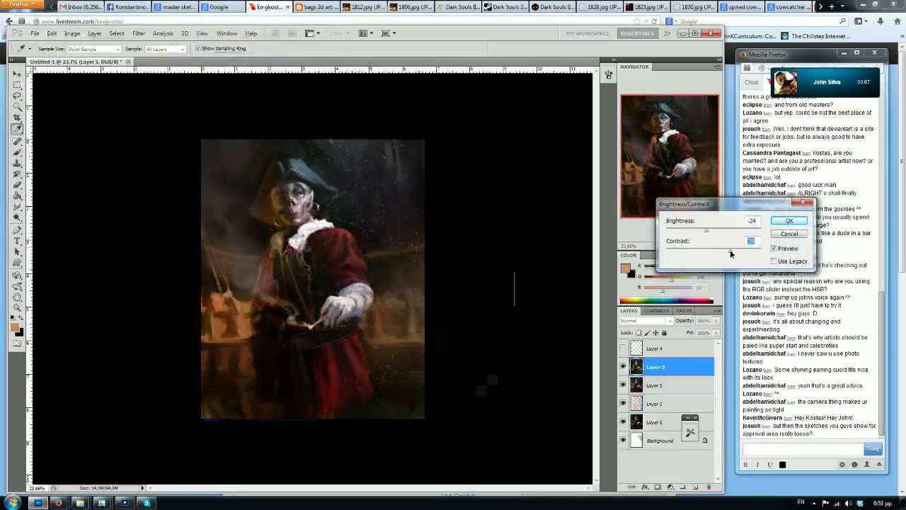
{"action": "key", "text": "Return"}
{"action": "key", "text": "b"}
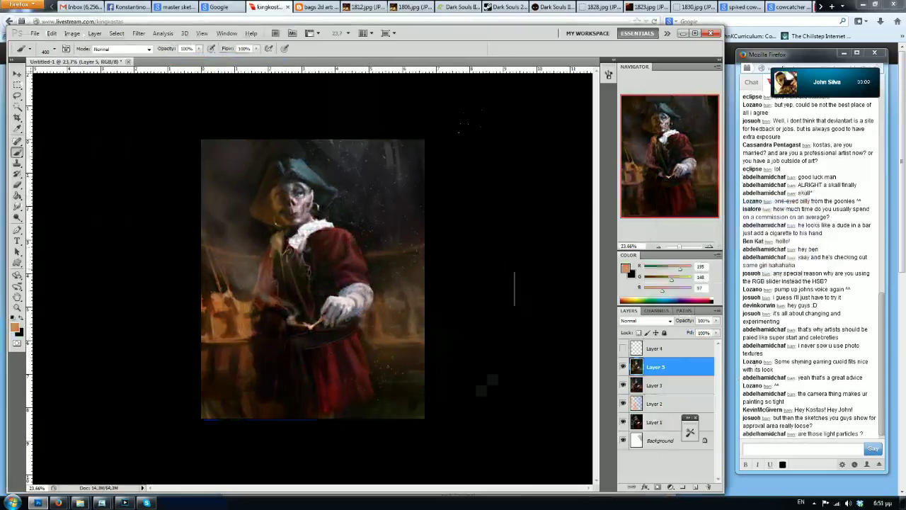
{"action": "key", "text": "F2"}
{"action": "key", "text": "F2"}
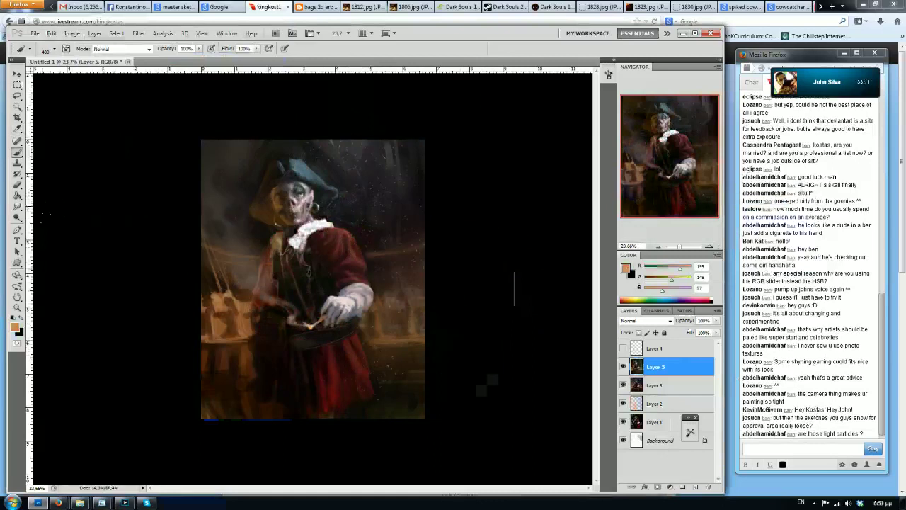
Dodge the highlights of the glowing ship with a brush enlarged to 1400, comparing the result with and without the effect
{"action": "left_click", "coordinate": [17, 215]}
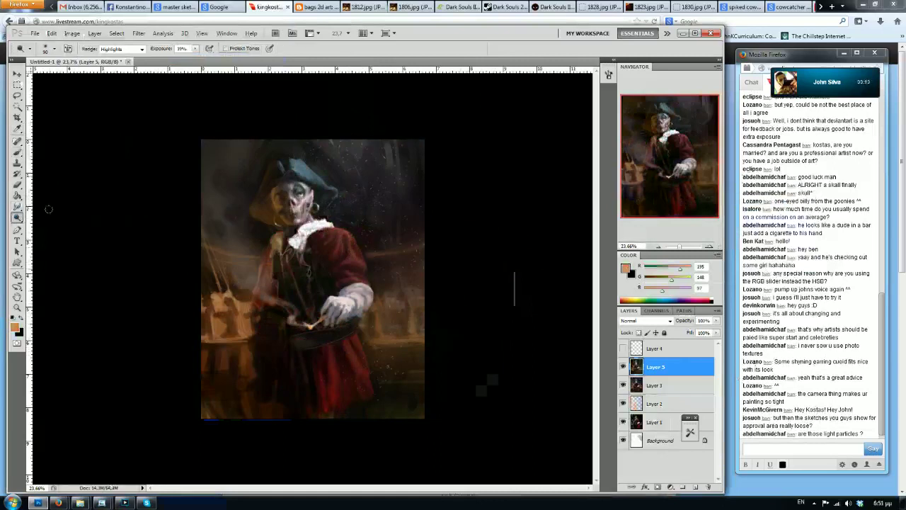
{"action": "key", "text": "]"}
{"action": "key", "text": "]"}
{"action": "key", "text": "]"}
{"action": "key", "text": "]"}
{"action": "key", "text": "]"}
{"action": "key", "text": "]"}
{"action": "key", "text": "]"}
{"action": "key", "text": "]"}
{"action": "key", "text": "]"}
{"action": "key", "text": "]"}
{"action": "key", "text": "]"}
{"action": "key", "text": "]"}
{"action": "key", "text": "]"}
{"action": "key", "text": "]"}
{"action": "key", "text": "]"}
{"action": "key", "text": "]"}
{"action": "key", "text": "]"}
{"action": "left_click", "coordinate": [230, 324]}
{"action": "key", "text": "ctrl+z"}
{"action": "left_click", "coordinate": [221, 319]}
{"action": "key", "text": "ctrl+z"}
{"action": "left_click", "coordinate": [240, 316]}
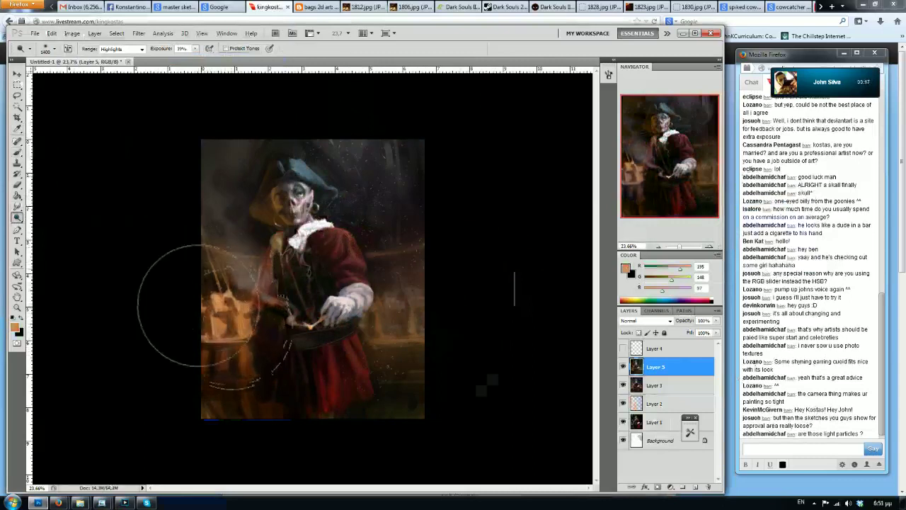
{"action": "key", "text": "ctrl+z"}
{"action": "key", "text": "ctrl+z"}
Resize the Dodge brush to 500 and brighten the warm-lit neck cloth and coat edge facing the ship
{"action": "key", "text": "bracketleft"}
{"action": "key", "text": "bracketleft"}
{"action": "key", "text": "bracketleft"}
{"action": "key", "text": "bracketleft"}
{"action": "key", "text": "bracketleft"}
{"action": "key", "text": "bracketleft"}
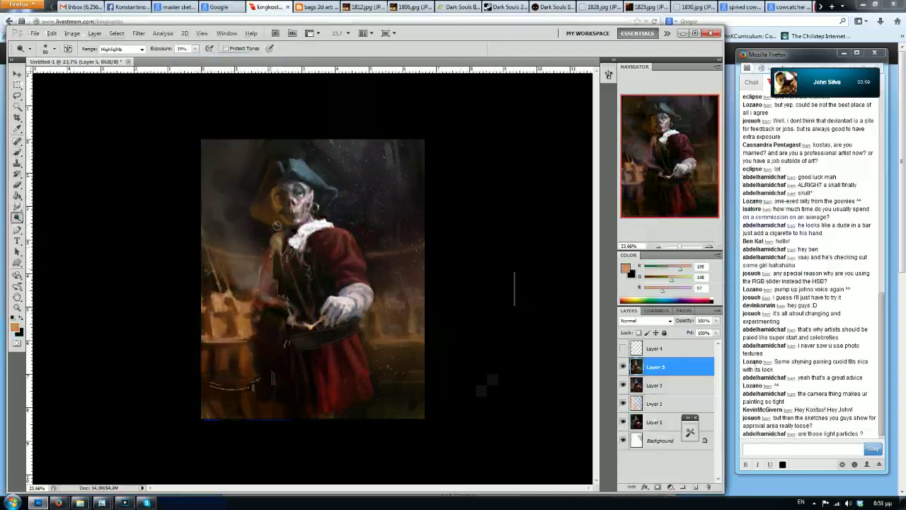
{"action": "key", "text": "bracketright"}
{"action": "key", "text": "bracketright"}
{"action": "key", "text": "bracketright"}
{"action": "key", "text": "bracketright"}
{"action": "key", "text": "bracketright"}
{"action": "key", "text": "bracketright"}
{"action": "key", "text": "bracketright"}
{"action": "key", "text": "bracketright"}
{"action": "key", "text": "bracketright"}
{"action": "key", "text": "bracketright"}
{"action": "key", "text": "bracketright"}
{"action": "key", "text": "bracketright"}
{"action": "key", "text": "bracketright"}
{"action": "left_click", "coordinate": [266, 203]}
{"action": "key", "text": "ctrl+z"}
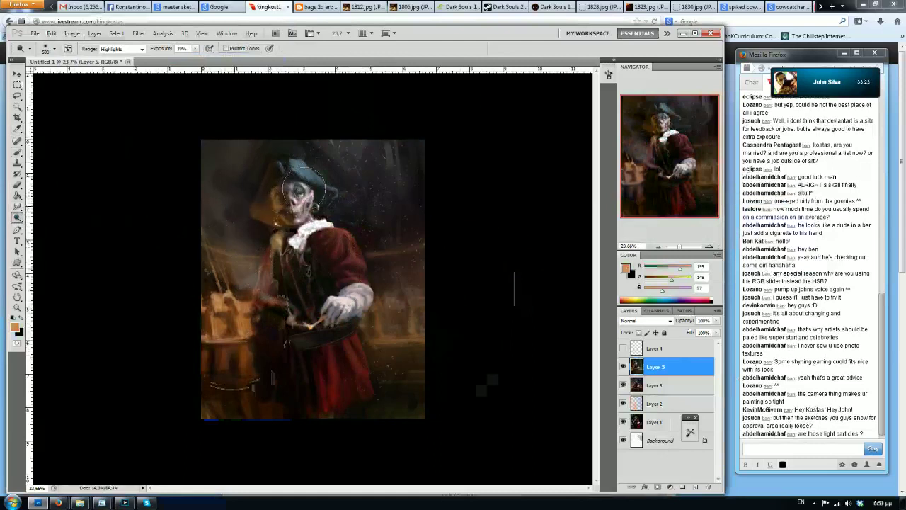
{"action": "left_click_drag", "start_coordinate": [274, 224], "coordinate": [267, 283]}
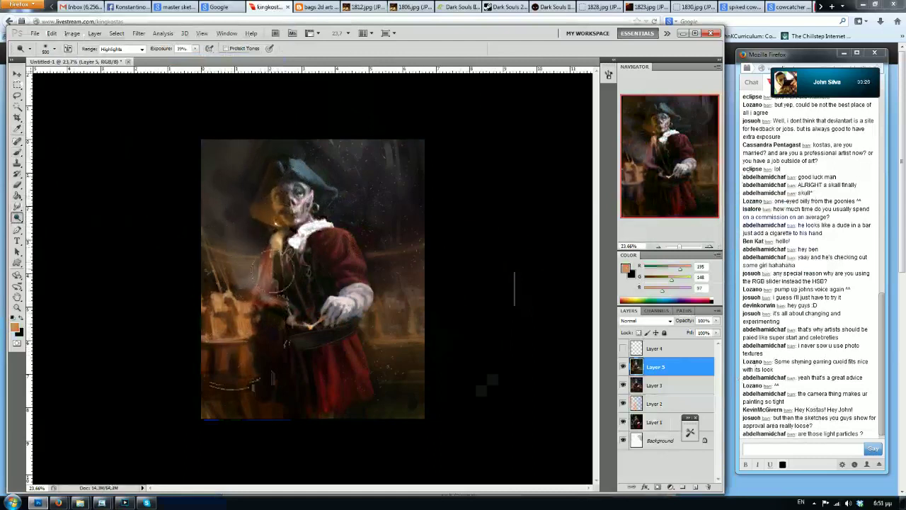
Try dodging the warm-lit coat edge and the smoke beside the ship with smaller Dodge brush sizes, down to 250
{"action": "key", "text": "ctrl+z"}
{"action": "mouse_move", "coordinate": [273, 244]}
{"action": "left_mouse_down"}
{"action": "mouse_move", "coordinate": [237, 317]}
{"action": "mouse_move", "coordinate": [248, 312]}
{"action": "mouse_move", "coordinate": [258, 270]}
{"action": "mouse_move", "coordinate": [252, 304]}
{"action": "mouse_move", "coordinate": [262, 285]}
{"action": "mouse_move", "coordinate": [259, 267]}
{"action": "mouse_move", "coordinate": [249, 329]}
{"action": "left_mouse_up"}
{"action": "key", "text": "bracketleft"}
{"action": "key", "text": "bracketleft"}
{"action": "key", "text": "bracketleft"}
{"action": "key", "text": "ctrl+z"}
{"action": "key", "text": "bracketright"}
{"action": "key", "text": "bracketright"}
{"action": "key", "text": "bracketright"}
{"action": "key", "text": "bracketright"}
{"action": "key", "text": "bracketright"}
{"action": "key", "text": "bracketright"}
{"action": "key", "text": "ctrl+z"}
{"action": "mouse_move", "coordinate": [280, 300]}
{"action": "left_mouse_down"}
{"action": "mouse_move", "coordinate": [241, 280]}
{"action": "mouse_move", "coordinate": [212, 248]}
{"action": "left_mouse_up"}
{"action": "key", "text": "ctrl+z"}
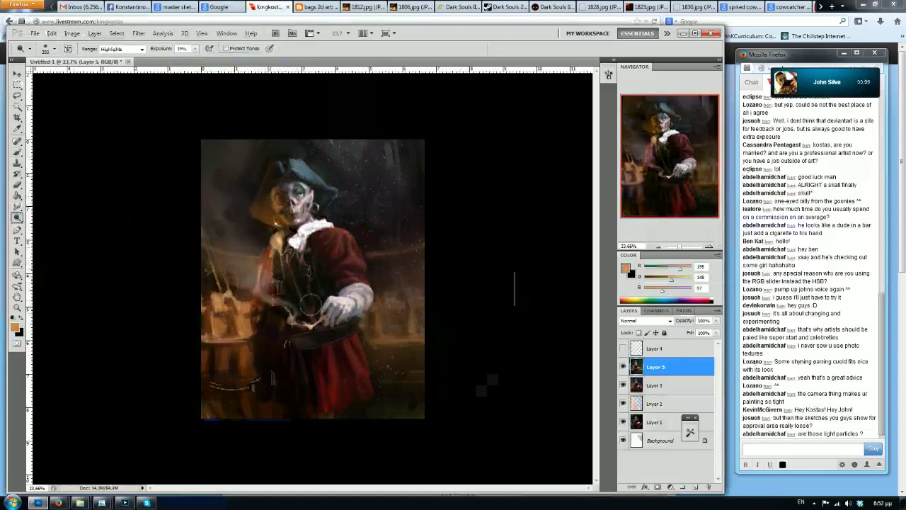
Dodge the background lights behind the coat with the brush enlarged to 1200, comparing the result with and without the effect
{"action": "key", "text": "bracketright"}
{"action": "key", "text": "bracketright"}
{"action": "key", "text": "bracketright"}
{"action": "key", "text": "bracketright"}
{"action": "key", "text": "bracketright"}
{"action": "key", "text": "bracketright"}
{"action": "key", "text": "bracketright"}
{"action": "key", "text": "bracketright"}
{"action": "key", "text": "bracketright"}
{"action": "key", "text": "bracketright"}
{"action": "mouse_move", "coordinate": [419, 342]}
{"action": "left_mouse_down"}
{"action": "mouse_move", "coordinate": [422, 318]}
{"action": "mouse_move", "coordinate": [415, 375]}
{"action": "left_mouse_up"}
{"action": "key", "text": "ctrl+z"}
{"action": "key", "text": "ctrl+z"}
{"action": "key", "text": "ctrl+z"}
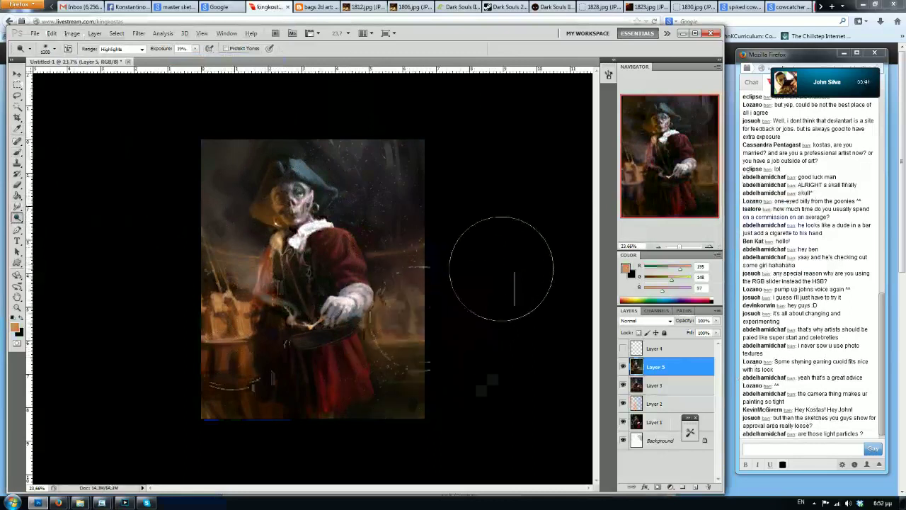
{"action": "key", "text": "ctrl+z"}
{"action": "key", "text": "ctrl+z"}
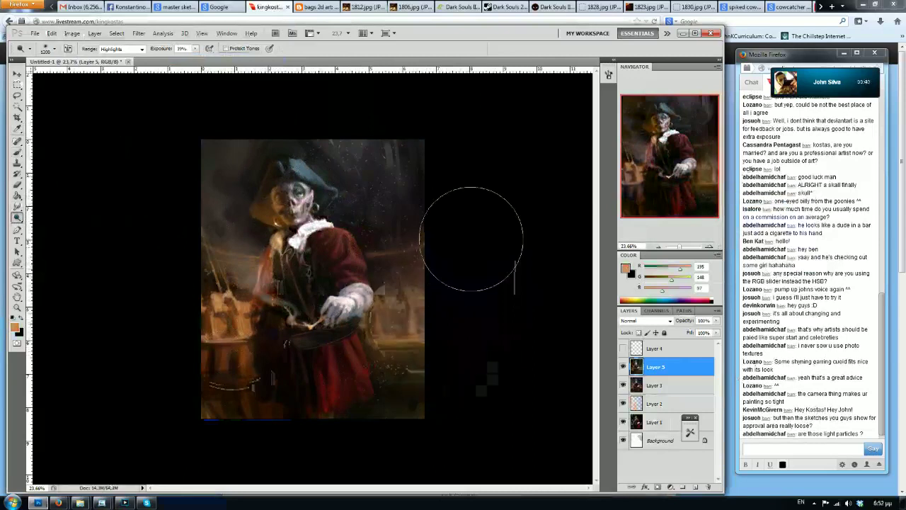
Try dodging the lower red coat and the nearby background with a 1000 brush while the canvas is mirrored
{"action": "key", "text": "F2"}
{"action": "key", "text": "["}
{"action": "key", "text": "["}
{"action": "key", "text": "["}
{"action": "key", "text": "["}
{"action": "key", "text": "["}
{"action": "key", "text": "["}
{"action": "key", "text": "["}
{"action": "key", "text": "["}
{"action": "key", "text": "["}
{"action": "key", "text": "["}
{"action": "key", "text": "["}
{"action": "key", "text": "["}
{"action": "key", "text": "["}
{"action": "key", "text": "["}
{"action": "key", "text": "["}
{"action": "key", "text": "["}
{"action": "key", "text": "["}
{"action": "key", "text": "["}
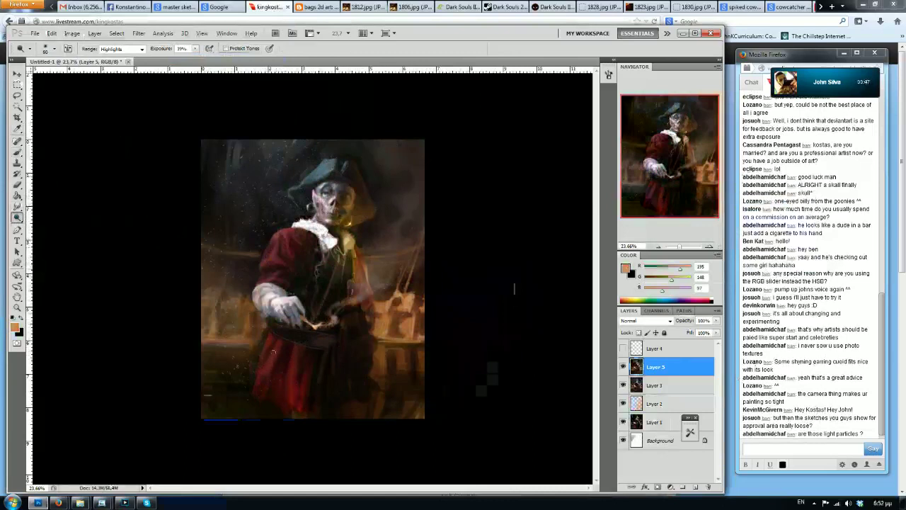
{"action": "key", "text": "]"}
{"action": "key", "text": "]"}
{"action": "key", "text": "]"}
{"action": "key", "text": "]"}
{"action": "key", "text": "]"}
{"action": "key", "text": "]"}
{"action": "key", "text": "]"}
{"action": "key", "text": "]"}
{"action": "key", "text": "]"}
{"action": "key", "text": "]"}
{"action": "left_click_drag", "start_coordinate": [265, 341], "coordinate": [271, 361]}
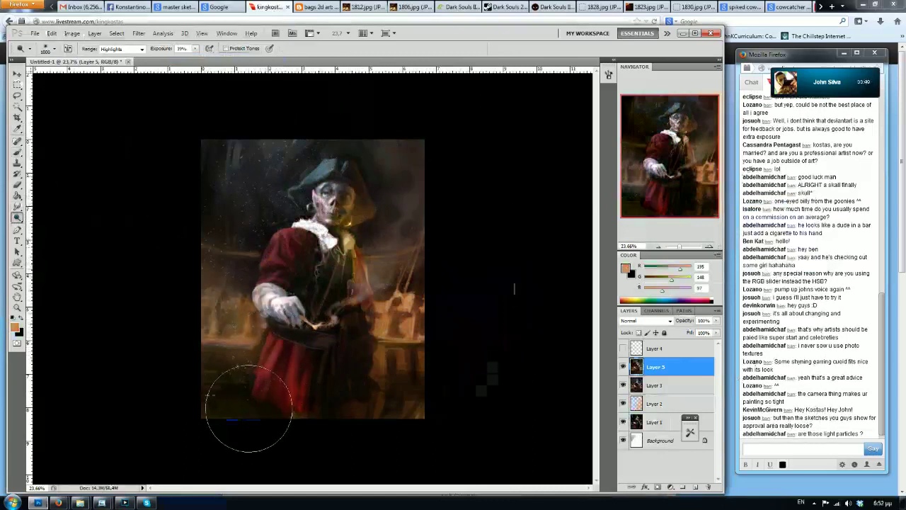
{"action": "key", "text": "ctrl+z"}
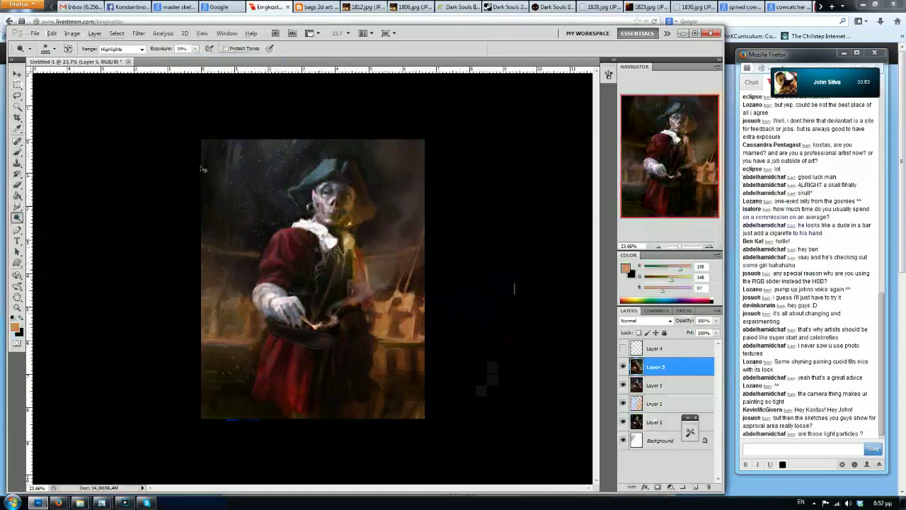
{"action": "key", "text": "ctrl+shift+h"}
Examine the pirate and the background at several zoom levels to judge the overall light and contrast
{"action": "scroll", "coordinate": [382, 192], "scroll_direction": "up", "scroll_amount": 4}
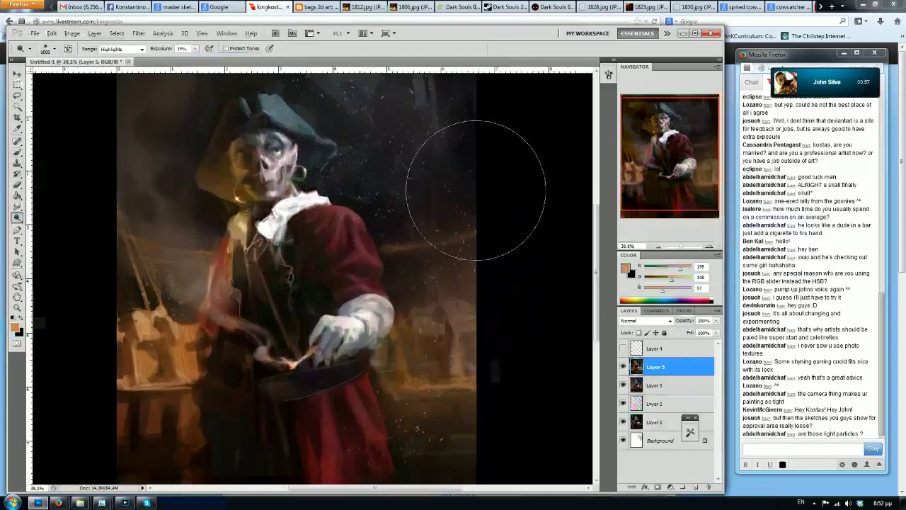
{"action": "scroll", "coordinate": [376, 212], "scroll_direction": "down", "scroll_amount": 1}
{"action": "scroll", "coordinate": [376, 213], "scroll_direction": "down", "scroll_amount": 1}
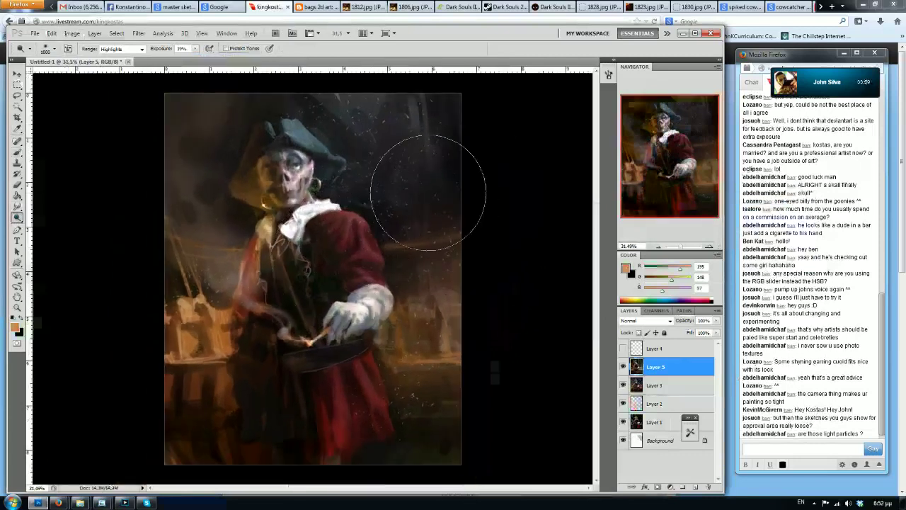
{"action": "key", "text": "bracketleft"}
{"action": "key", "text": "bracketleft"}
{"action": "key", "text": "bracketleft"}
{"action": "key", "text": "bracketleft"}
{"action": "key", "text": "bracketleft"}
{"action": "key", "text": "bracketleft"}
{"action": "key", "text": "bracketleft"}
{"action": "key", "text": "bracketleft"}
{"action": "key", "text": "bracketleft"}
{"action": "key", "text": "bracketleft"}
{"action": "key", "text": "bracketleft"}
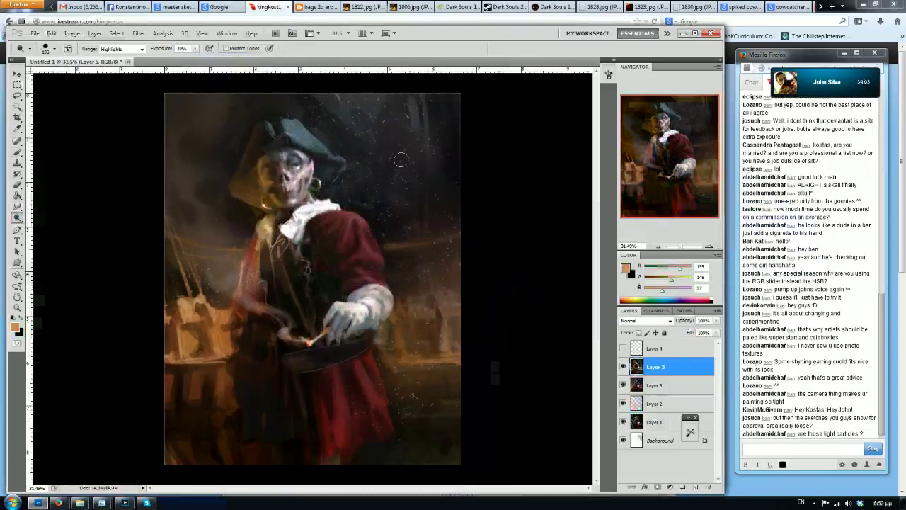
{"action": "scroll", "coordinate": [342, 179], "scroll_direction": "down", "scroll_amount": 2}
{"action": "scroll", "coordinate": [342, 178], "scroll_direction": "down", "scroll_amount": 1}
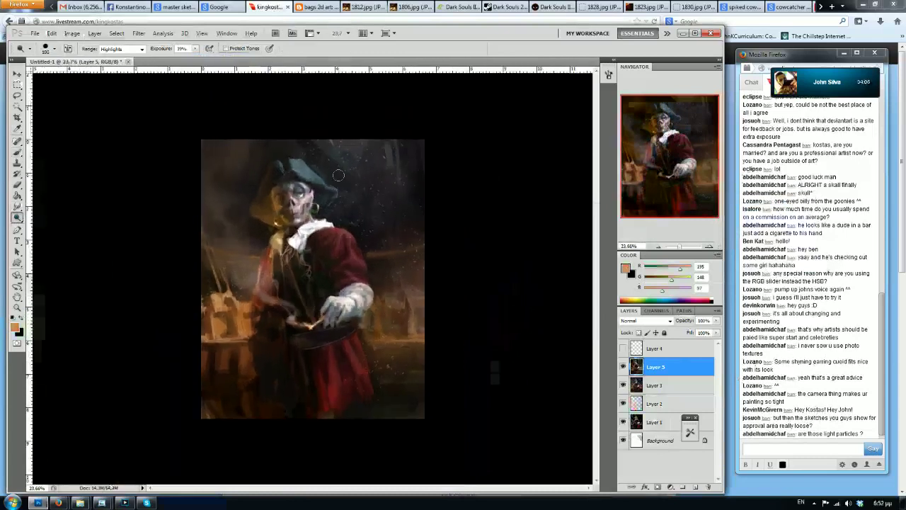
{"action": "scroll", "coordinate": [317, 206], "scroll_direction": "up", "scroll_amount": 3}
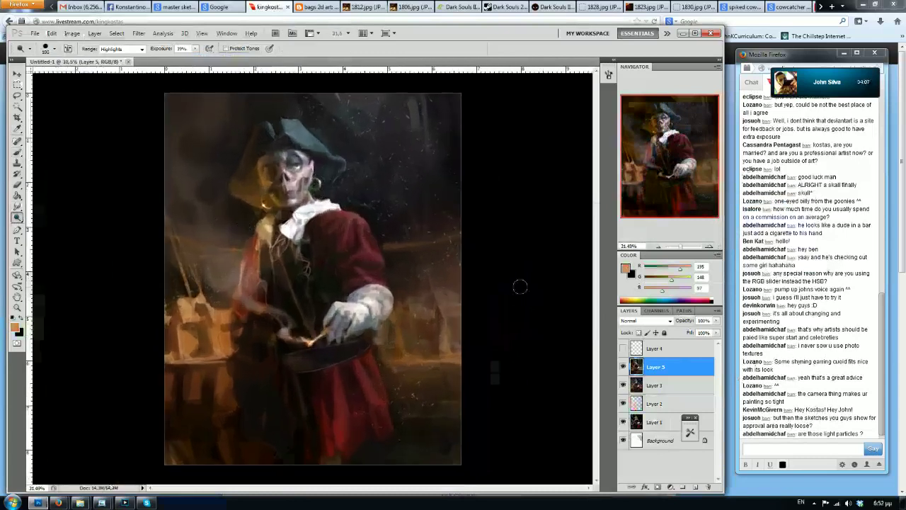
{"action": "scroll", "coordinate": [324, 139], "scroll_direction": "up", "scroll_amount": 1}
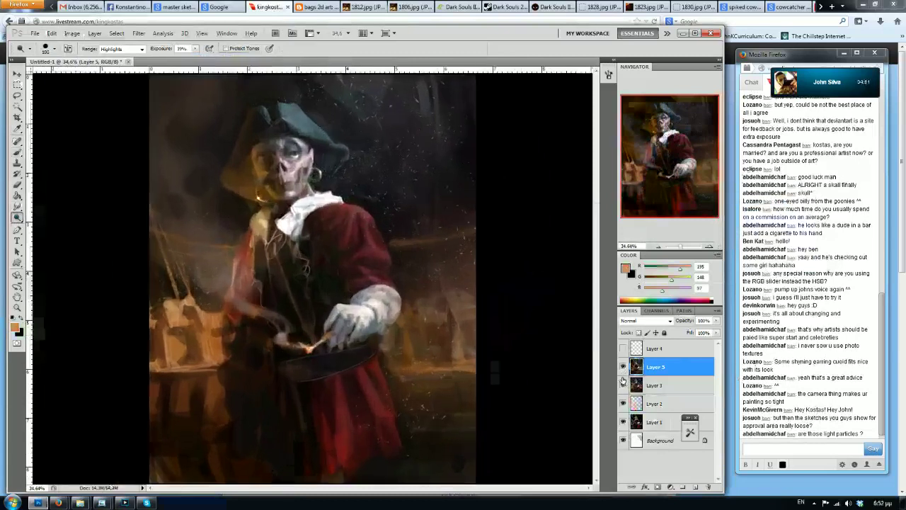
Add a new layer directly above Layer 3 and fill it with white
{"action": "left_click", "coordinate": [652, 385]}
{"action": "left_click", "coordinate": [695, 487]}
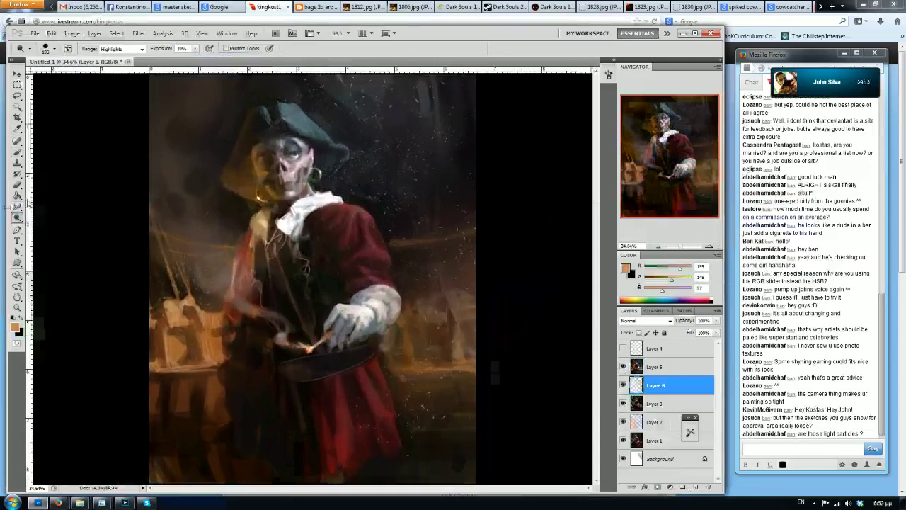
{"action": "key", "text": "g"}
{"action": "key", "text": "d"}
{"action": "key", "text": "x"}
{"action": "left_click", "coordinate": [325, 279]}
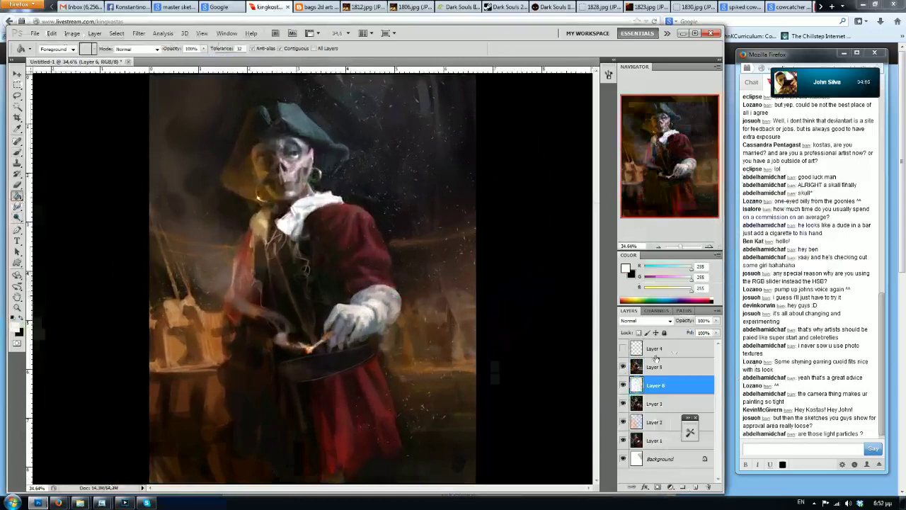
Lower the opacity of Layer 5 to 37% so the white layer shows through the painting
{"action": "left_click", "coordinate": [654, 367]}
{"action": "left_click", "coordinate": [716, 321]}
{"action": "left_click_drag", "start_coordinate": [713, 332], "coordinate": [687, 333]}
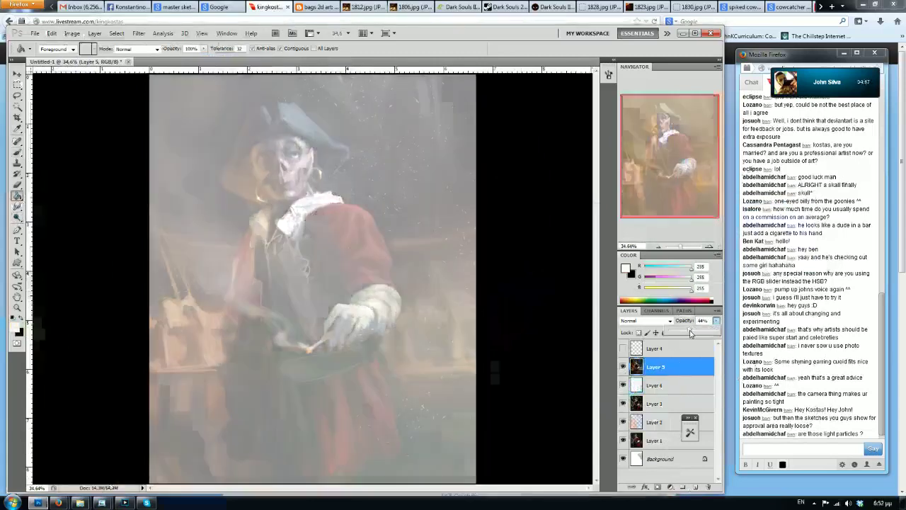
Set up the Brush tool with black as the colour and choose a brush preset for line drawing
{"action": "key", "text": "b"}
{"action": "key", "text": "x"}
{"action": "left_click", "coordinate": [690, 432]}
{"action": "left_click_drag", "start_coordinate": [677, 312], "coordinate": [677, 421]}
{"action": "left_click", "coordinate": [641, 402]}
{"action": "left_click", "coordinate": [690, 432]}
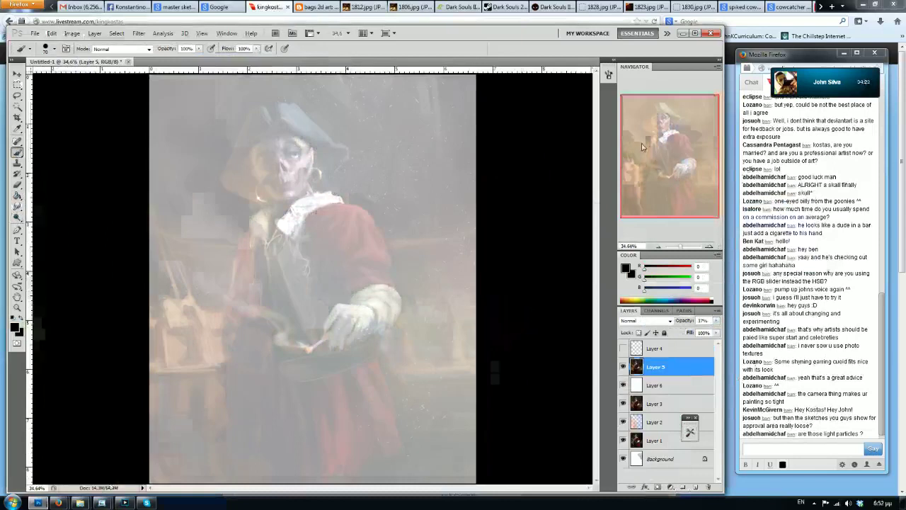
Compare the faded painting with and without the white Layer 6
{"action": "left_click", "coordinate": [623, 383]}
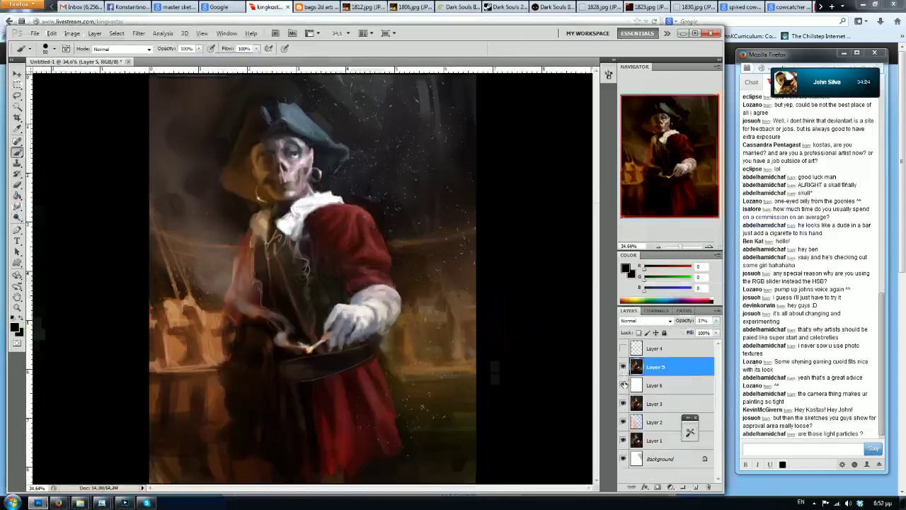
{"action": "left_click", "coordinate": [623, 382]}
{"action": "left_click", "coordinate": [623, 384]}
{"action": "left_click", "coordinate": [622, 384]}
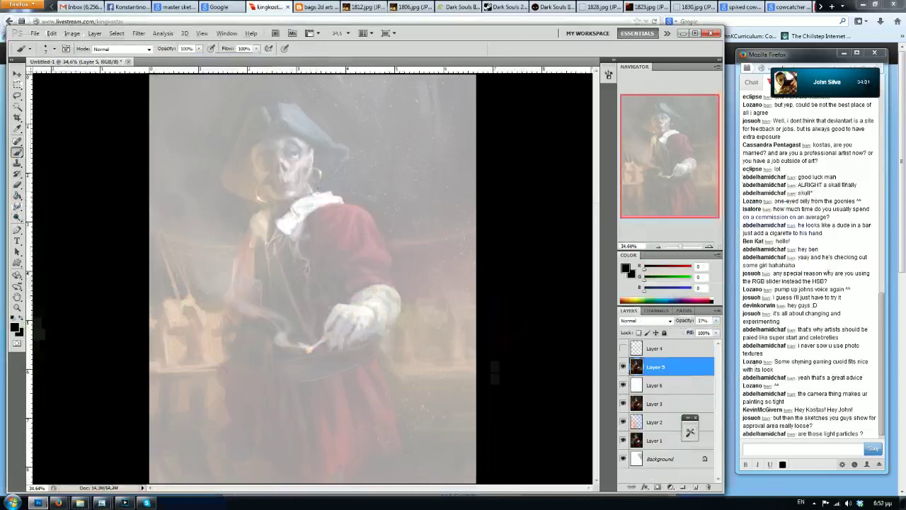
Add a new layer above Layer 5 and sketch black outlines of the collar, facial features and lit side of the hat
{"action": "left_click", "coordinate": [654, 387]}
{"action": "left_click", "coordinate": [658, 368]}
{"action": "key", "text": "ctrl+shift+alt+n"}
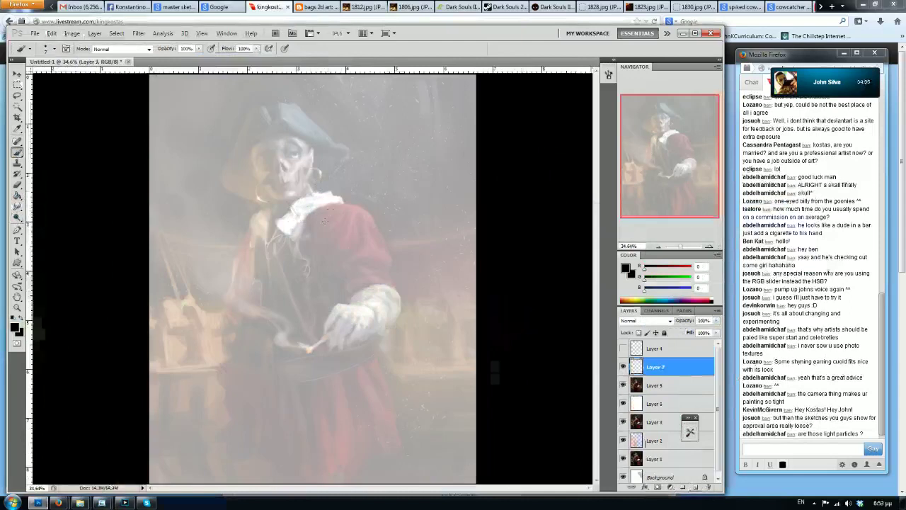
{"action": "mouse_move", "coordinate": [343, 199]}
{"action": "left_mouse_down"}
{"action": "mouse_move", "coordinate": [307, 218]}
{"action": "mouse_move", "coordinate": [291, 209]}
{"action": "mouse_move", "coordinate": [276, 236]}
{"action": "left_mouse_up"}
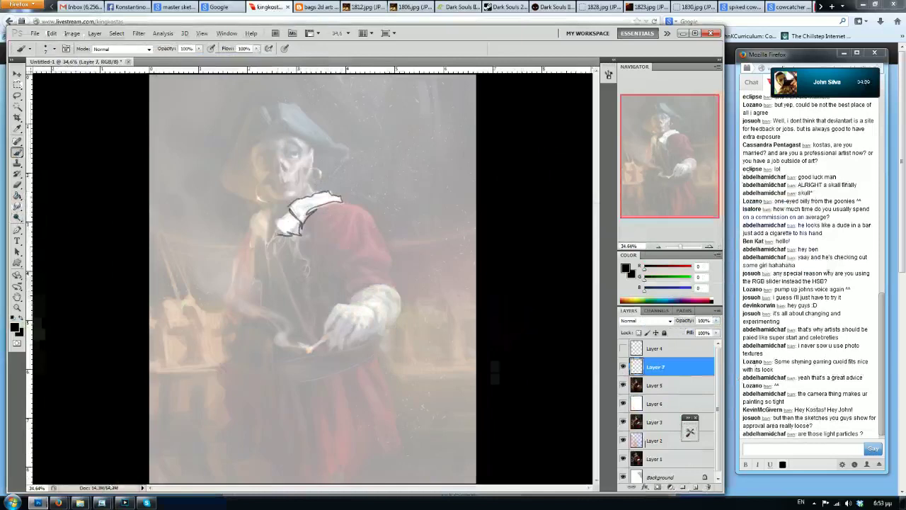
{"action": "left_click_drag", "start_coordinate": [316, 207], "coordinate": [308, 236]}
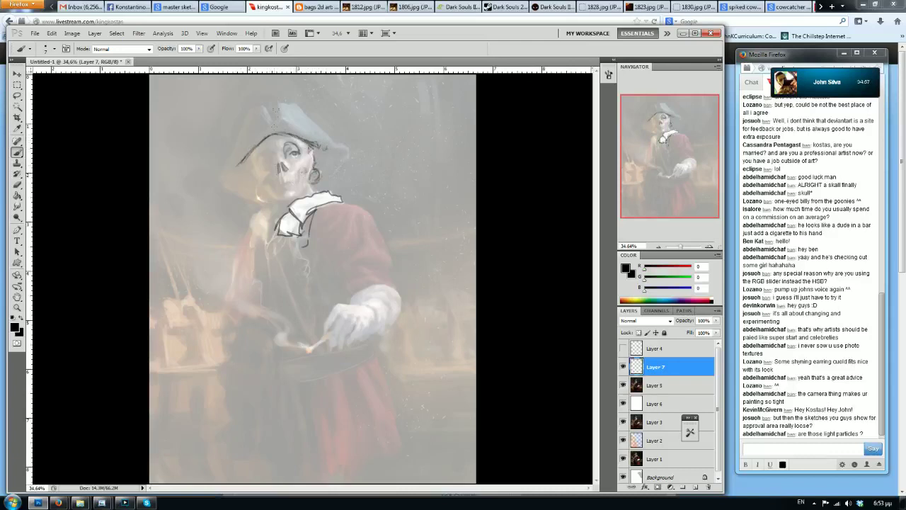
{"action": "mouse_move", "coordinate": [304, 113]}
{"action": "left_mouse_down"}
{"action": "mouse_move", "coordinate": [319, 124]}
{"action": "mouse_move", "coordinate": [318, 185]}
{"action": "left_mouse_up"}
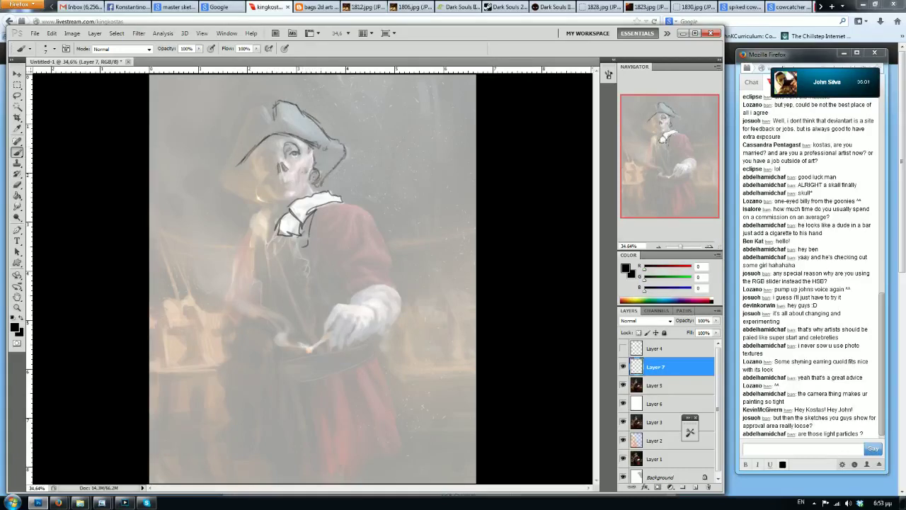
Mirror the canvas and outline the shadowed side of the hat, adding lines for the ear, earring and eye
{"action": "key", "text": "ctrl+shift+h"}
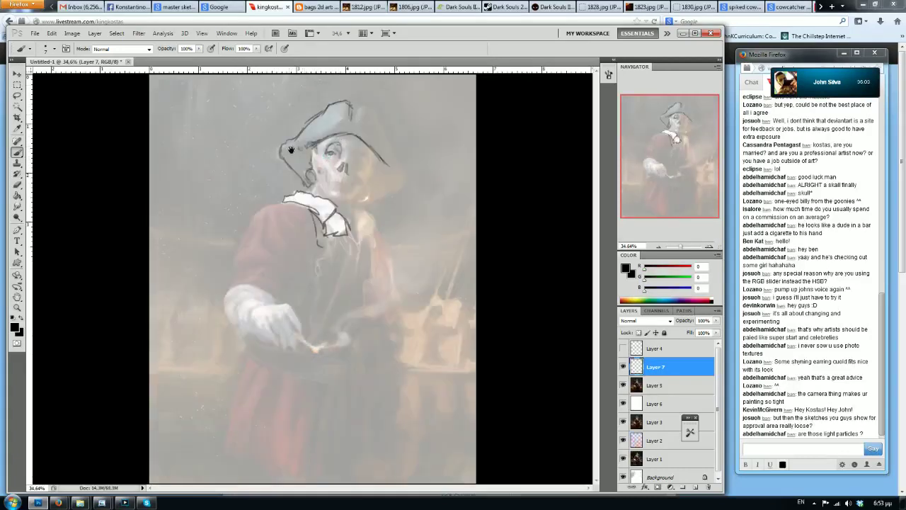
{"action": "scroll", "coordinate": [344, 109], "scroll_direction": "up", "scroll_amount": 6}
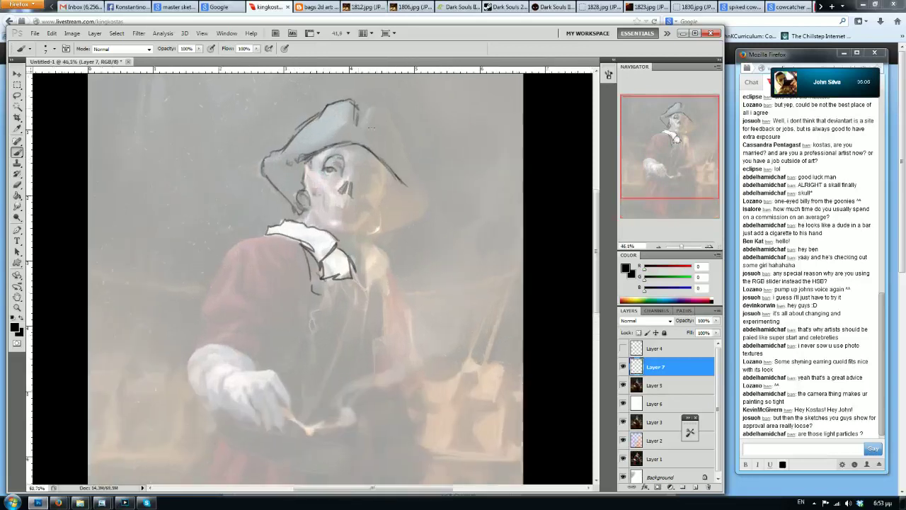
{"action": "mouse_move", "coordinate": [354, 100]}
{"action": "left_mouse_down"}
{"action": "mouse_move", "coordinate": [383, 102]}
{"action": "mouse_move", "coordinate": [414, 145]}
{"action": "mouse_move", "coordinate": [428, 209]}
{"action": "mouse_move", "coordinate": [453, 229]}
{"action": "mouse_move", "coordinate": [447, 251]}
{"action": "left_mouse_up"}
{"action": "scroll", "coordinate": [310, 211], "scroll_direction": "up", "scroll_amount": 5}
{"action": "mouse_move", "coordinate": [287, 216]}
{"action": "left_mouse_down"}
{"action": "mouse_move", "coordinate": [308, 232]}
{"action": "mouse_move", "coordinate": [292, 200]}
{"action": "left_mouse_up"}
{"action": "mouse_move", "coordinate": [283, 190]}
{"action": "left_mouse_down"}
{"action": "mouse_move", "coordinate": [293, 197]}
{"action": "mouse_move", "coordinate": [276, 202]}
{"action": "mouse_move", "coordinate": [278, 183]}
{"action": "mouse_move", "coordinate": [283, 201]}
{"action": "mouse_move", "coordinate": [257, 196]}
{"action": "left_mouse_up"}
{"action": "scroll", "coordinate": [334, 186], "scroll_direction": "up", "scroll_amount": 1}
{"action": "left_click_drag", "start_coordinate": [317, 174], "coordinate": [344, 182]}
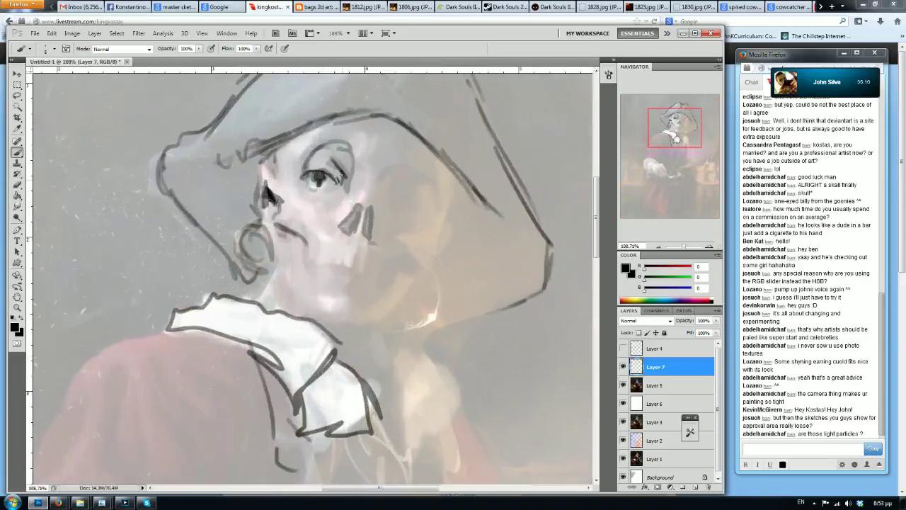
Darken the eye socket and nose lines with the brush enlarged to 6, and check the line sketch on its own
{"action": "key", "text": "bracketright"}
{"action": "mouse_move", "coordinate": [304, 161]}
{"action": "left_mouse_down"}
{"action": "mouse_move", "coordinate": [328, 139]}
{"action": "mouse_move", "coordinate": [304, 164]}
{"action": "left_mouse_up"}
{"action": "left_click_drag", "start_coordinate": [355, 201], "coordinate": [343, 221]}
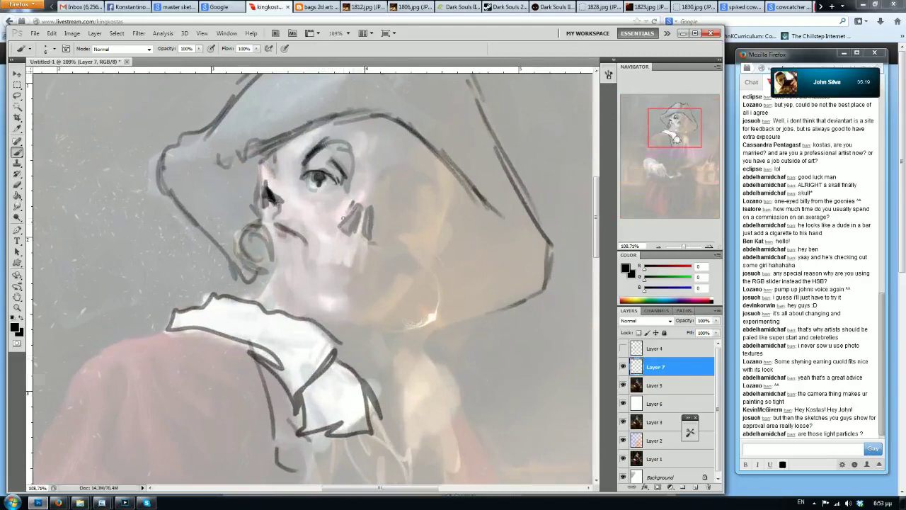
{"action": "left_click", "coordinate": [623, 367], "text": "alt"}
{"action": "left_click", "coordinate": [623, 366], "text": "alt"}
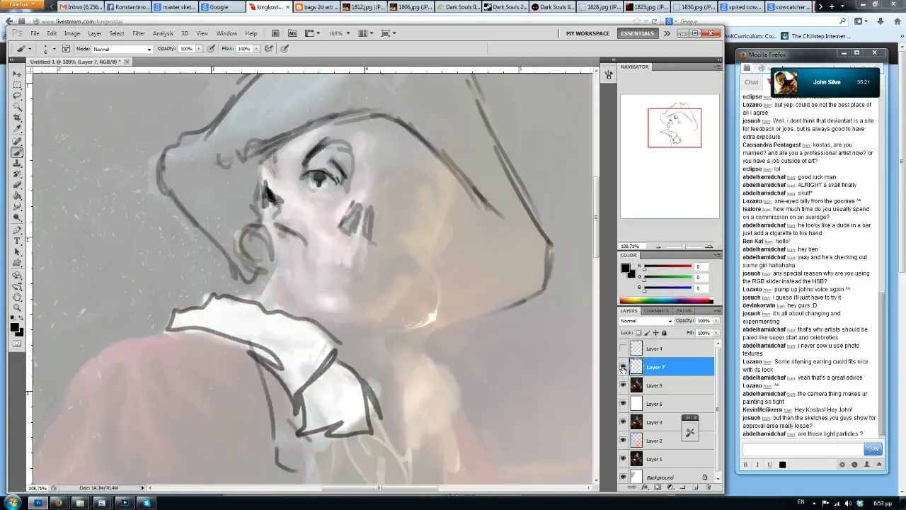
Restore Layer 5 to 100% opacity and compare the painting with and without the line sketch on Layer 7
{"action": "left_click", "coordinate": [622, 366]}
{"action": "left_click", "coordinate": [640, 385]}
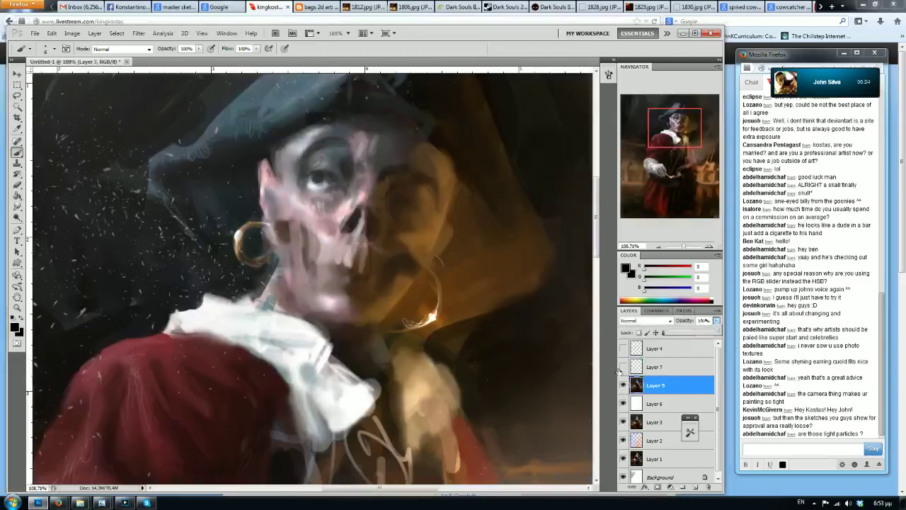
{"action": "left_click", "coordinate": [622, 369]}
{"action": "left_click", "coordinate": [622, 369]}
{"action": "left_click", "coordinate": [622, 369]}
{"action": "left_click", "coordinate": [622, 369]}
{"action": "left_click", "coordinate": [622, 368]}
{"action": "mouse_move", "coordinate": [623, 369]}
{"action": "left_mouse_down"}
{"action": "mouse_move", "coordinate": [624, 385]}
{"action": "mouse_move", "coordinate": [623, 371]}
{"action": "left_mouse_up"}
{"action": "left_click", "coordinate": [622, 367]}
Try another line beside the nose on the sketch layer
{"action": "left_click", "coordinate": [655, 364]}
{"action": "mouse_move", "coordinate": [354, 215]}
{"action": "left_mouse_down"}
{"action": "mouse_move", "coordinate": [340, 229]}
{"action": "mouse_move", "coordinate": [348, 229]}
{"action": "left_mouse_up"}
{"action": "key", "text": "ctrl+z"}
Check the line sketch against plain white, hide it, and flip the canvas back to its original orientation
{"action": "left_click", "coordinate": [623, 385]}
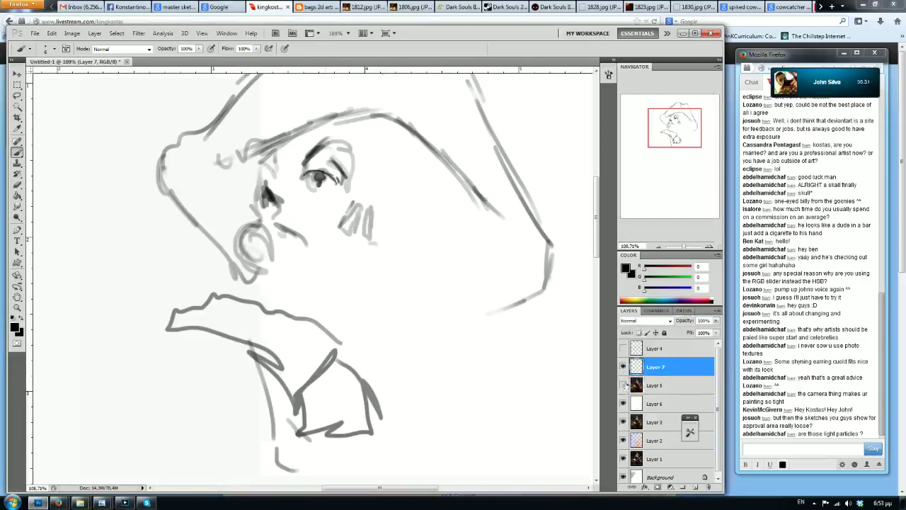
{"action": "left_click", "coordinate": [622, 367]}
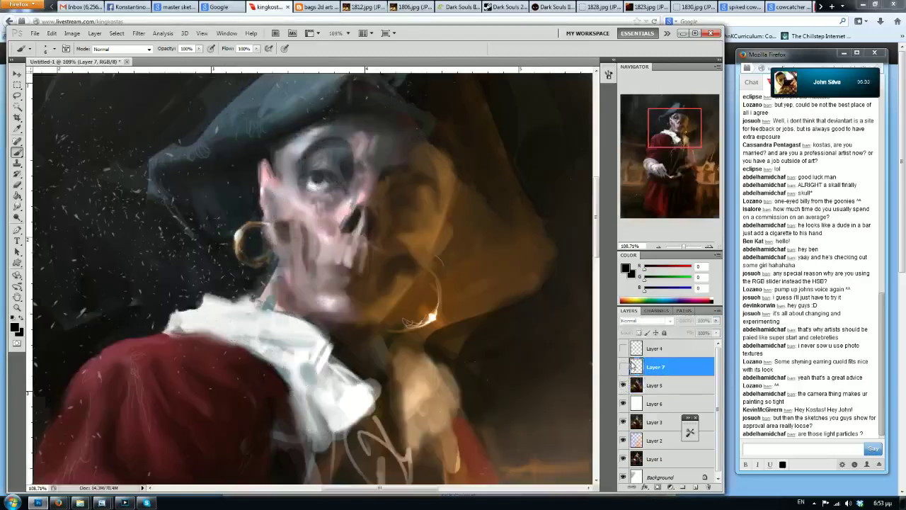
{"action": "scroll", "coordinate": [300, 184], "scroll_direction": "down", "scroll_amount": 8}
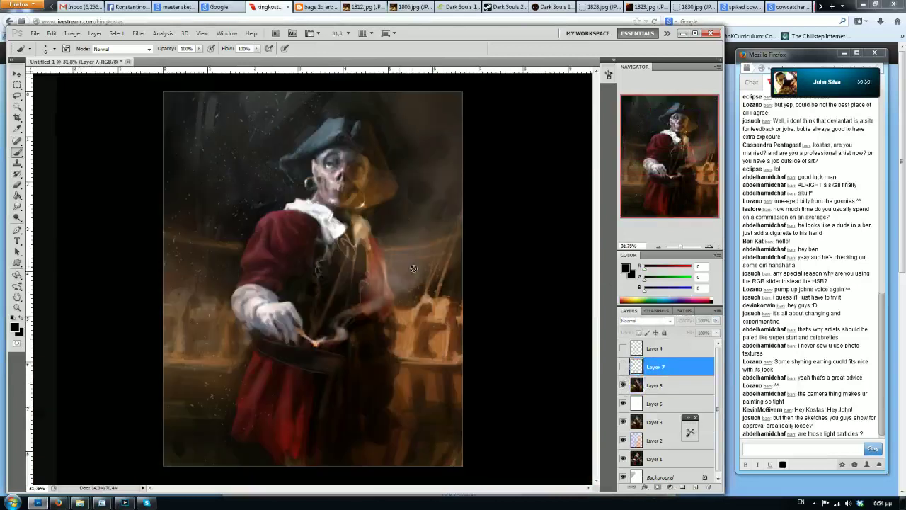
{"action": "scroll", "coordinate": [300, 185], "scroll_direction": "up", "scroll_amount": 2}
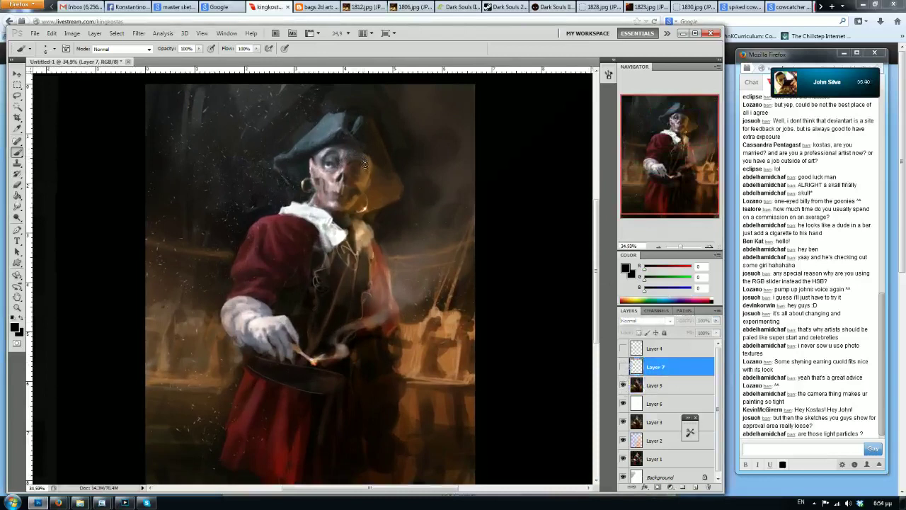
{"action": "scroll", "coordinate": [364, 164], "scroll_direction": "down", "scroll_amount": 1}
{"action": "key", "text": "F2"}
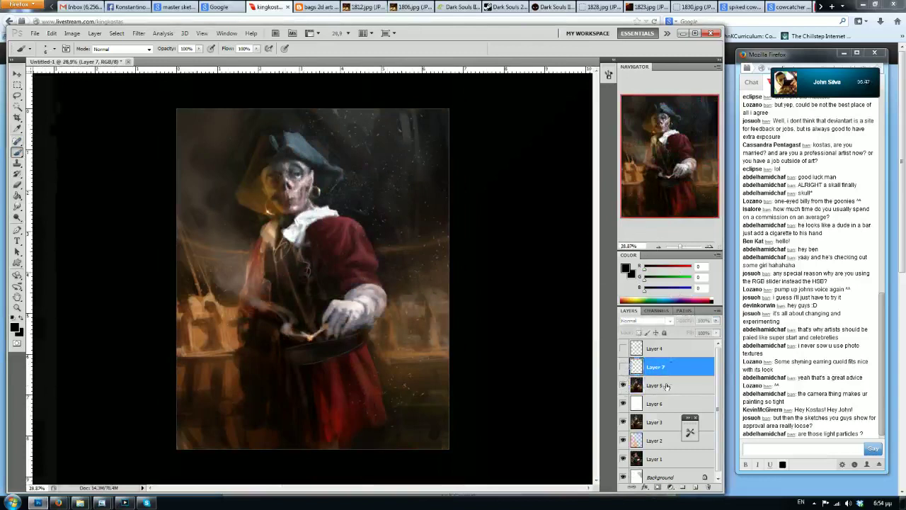
Compare the painting with and without Layer 7, leaving the line sketch visible and its layer active
{"action": "left_click", "coordinate": [644, 387]}
{"action": "left_click", "coordinate": [623, 367]}
{"action": "left_click", "coordinate": [624, 367]}
{"action": "left_click", "coordinate": [624, 367]}
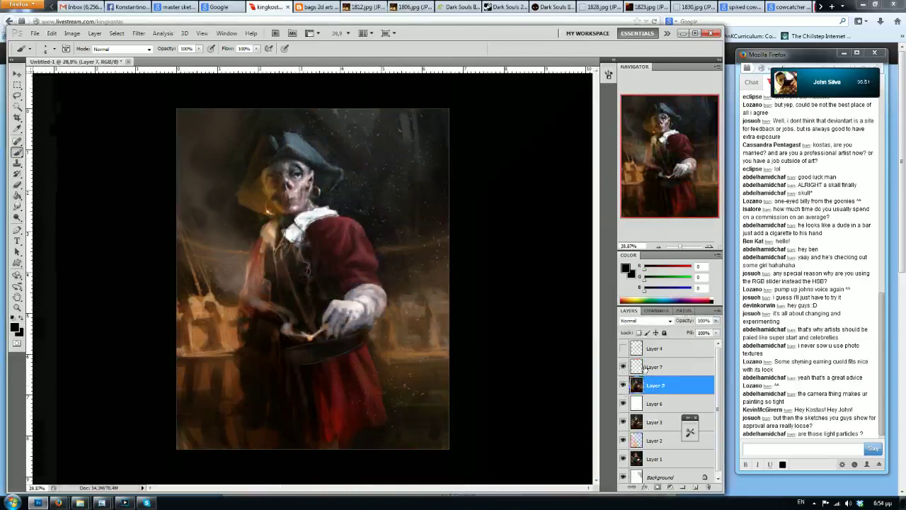
{"action": "left_click", "coordinate": [655, 367]}
{"action": "left_click_drag", "start_coordinate": [680, 247], "coordinate": [683, 248]}
{"action": "left_click_drag", "start_coordinate": [360, 313], "coordinate": [390, 383]}
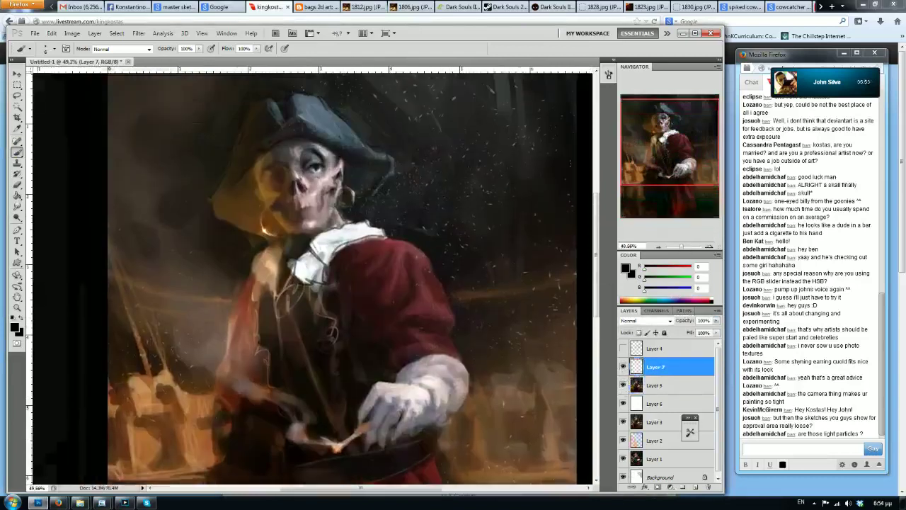
Refine the shadows around the jaw, earring and white collar with short strokes in black and sampled dark tones
{"action": "key", "text": "x"}
{"action": "key", "text": "x"}
{"action": "key", "text": "bracketright"}
{"action": "key", "text": "bracketright"}
{"action": "mouse_move", "coordinate": [334, 247]}
{"action": "left_mouse_down"}
{"action": "mouse_move", "coordinate": [348, 241]}
{"action": "mouse_move", "coordinate": [341, 259]}
{"action": "mouse_move", "coordinate": [370, 236]}
{"action": "mouse_move", "coordinate": [329, 254]}
{"action": "mouse_move", "coordinate": [344, 240]}
{"action": "left_mouse_up"}
{"action": "key", "text": "x"}
{"action": "left_click", "coordinate": [340, 236], "text": "alt"}
{"action": "left_click", "coordinate": [341, 236], "text": "alt"}
{"action": "left_click", "coordinate": [336, 265], "text": "alt"}
{"action": "left_click", "coordinate": [321, 253], "text": "alt"}
{"action": "left_click", "coordinate": [328, 251], "text": "alt"}
{"action": "left_click", "coordinate": [328, 269], "text": "alt"}
{"action": "left_click", "coordinate": [327, 268], "text": "alt"}
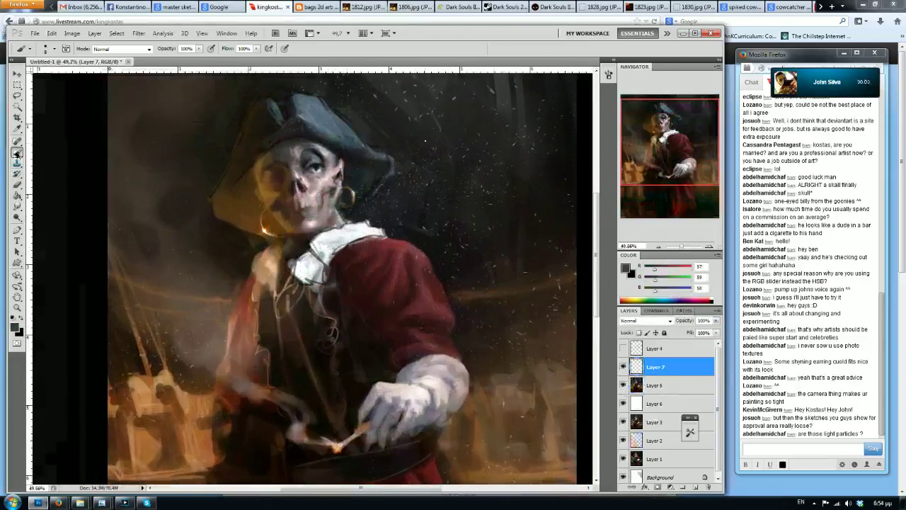
Flip the canvas horizontally and refine the warm-lit side of the hat and skull with sampled dark and bright colours
{"action": "key", "text": "F2"}
{"action": "left_click_drag", "start_coordinate": [643, 168], "coordinate": [638, 158]}
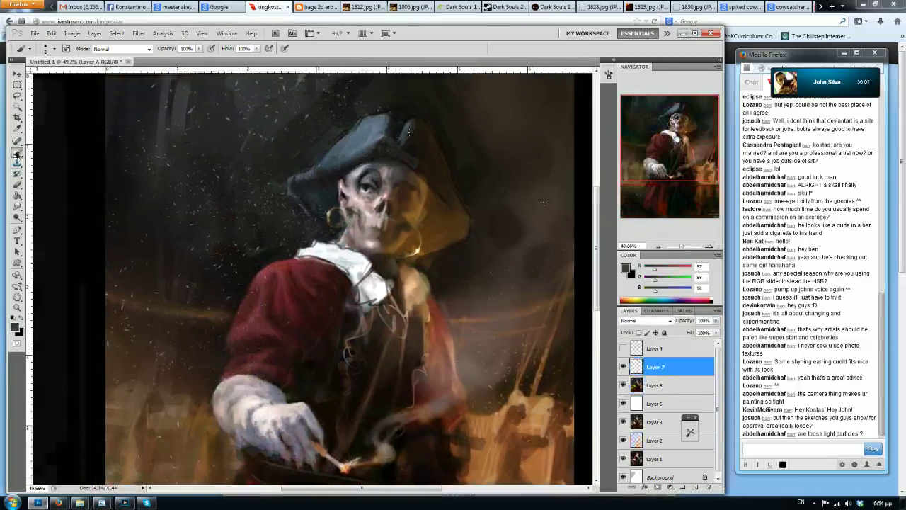
{"action": "left_click_drag", "start_coordinate": [409, 132], "coordinate": [406, 165]}
{"action": "left_click", "coordinate": [437, 227], "text": "alt"}
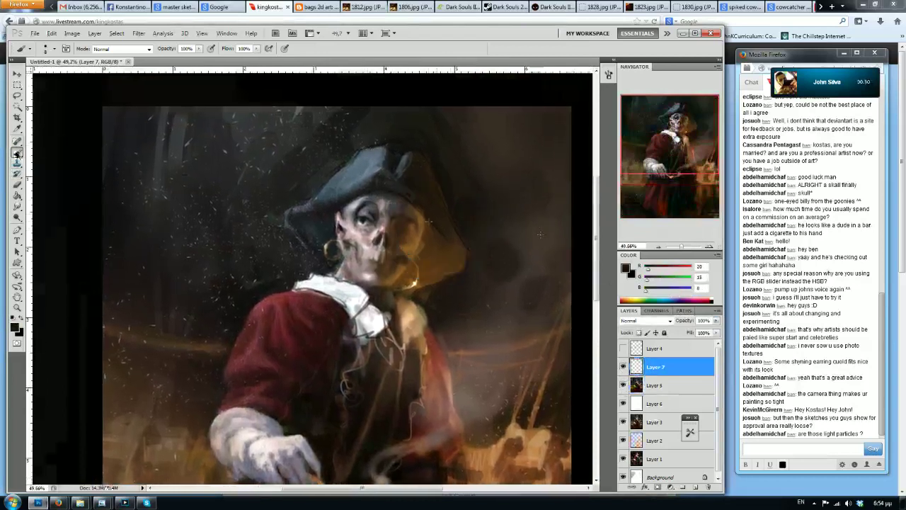
{"action": "left_click", "coordinate": [442, 212], "text": "alt"}
{"action": "left_click", "coordinate": [470, 267], "text": "alt"}
{"action": "left_click", "coordinate": [416, 282], "text": "alt"}
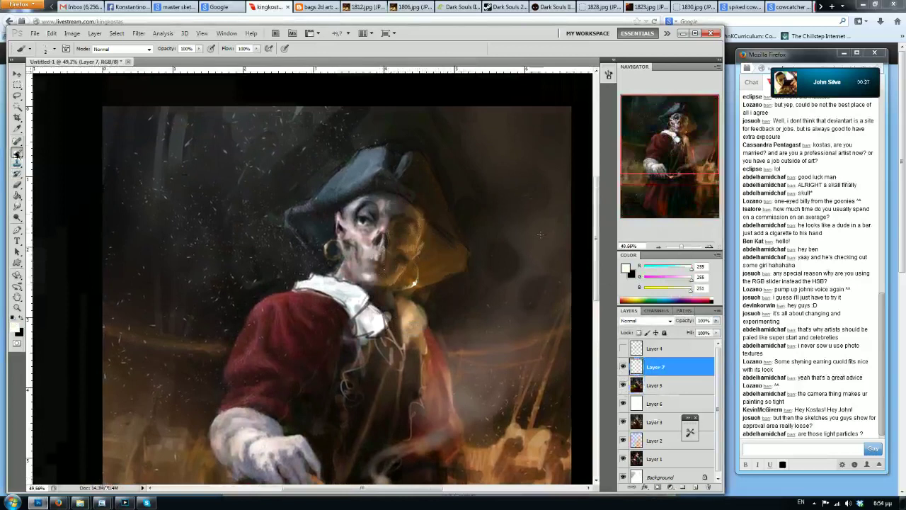
Flip the canvas back and paint black accents into the nose cavity and the cloth below the jaw
{"action": "key", "text": "ctrl+shift+h"}
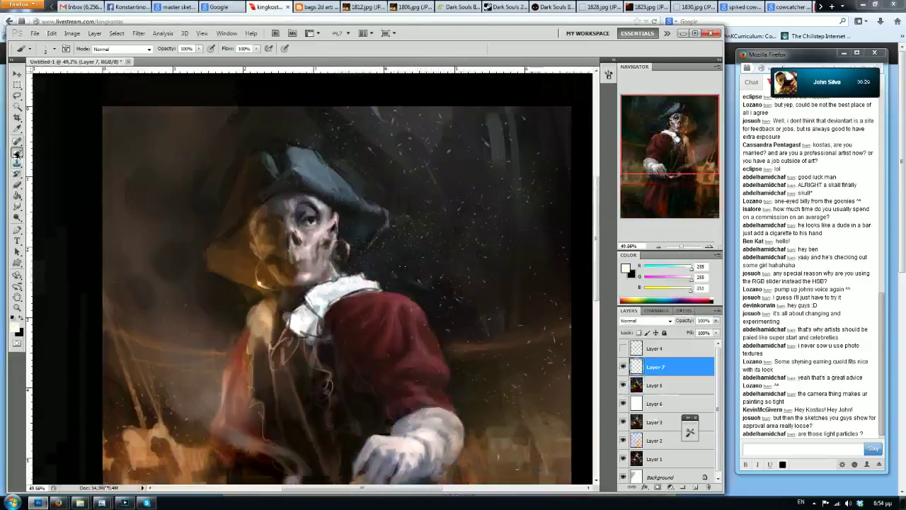
{"action": "scroll", "coordinate": [311, 276], "scroll_direction": "down", "scroll_amount": 3}
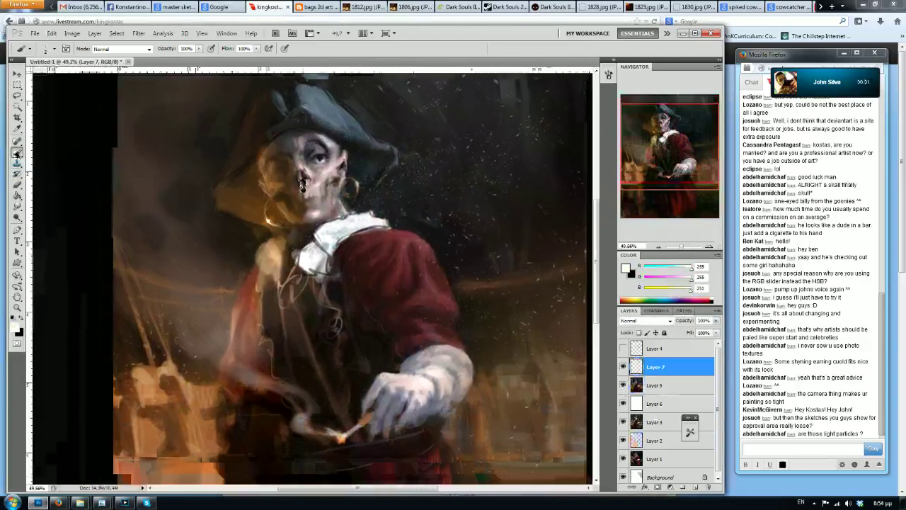
{"action": "key", "text": "x"}
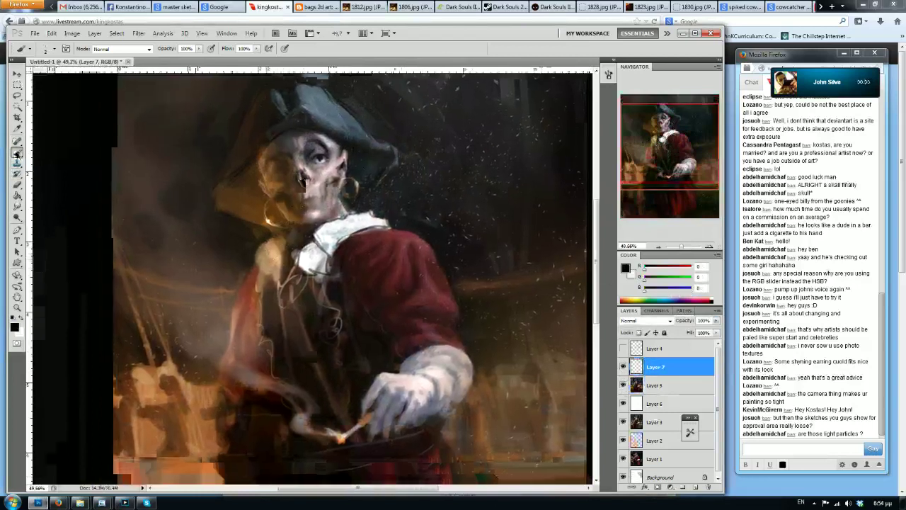
{"action": "key", "text": "bracketright"}
{"action": "key", "text": "bracketright"}
{"action": "key", "text": "bracketright"}
{"action": "key", "text": "bracketright"}
{"action": "key", "text": "bracketright"}
{"action": "mouse_move", "coordinate": [284, 260]}
{"action": "left_mouse_down"}
{"action": "mouse_move", "coordinate": [267, 253]}
{"action": "mouse_move", "coordinate": [283, 262]}
{"action": "left_mouse_up"}
Block in the dark neck cloth under the jaw with a much larger black brush
{"action": "key", "text": "bracketright"}
{"action": "key", "text": "bracketright"}
{"action": "key", "text": "bracketright"}
{"action": "key", "text": "bracketright"}
{"action": "key", "text": "bracketright"}
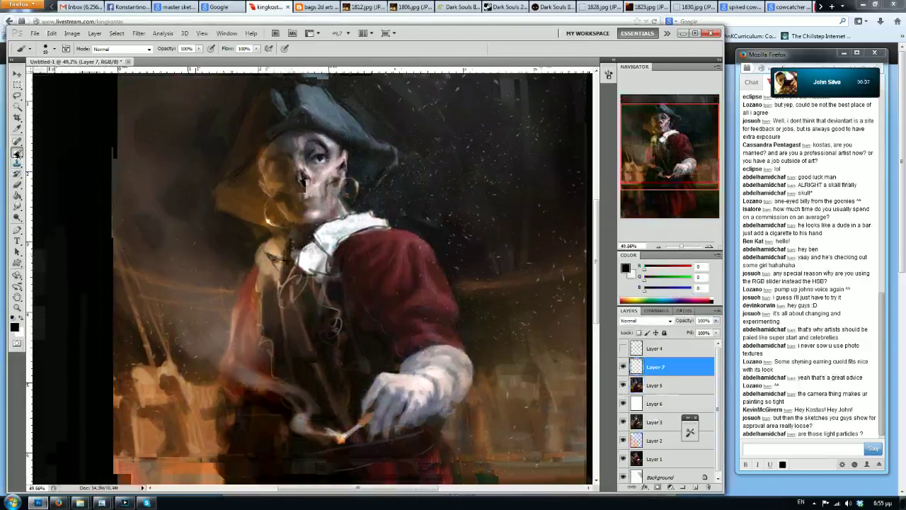
{"action": "key", "text": "bracketright"}
{"action": "key", "text": "bracketright"}
{"action": "key", "text": "bracketright"}
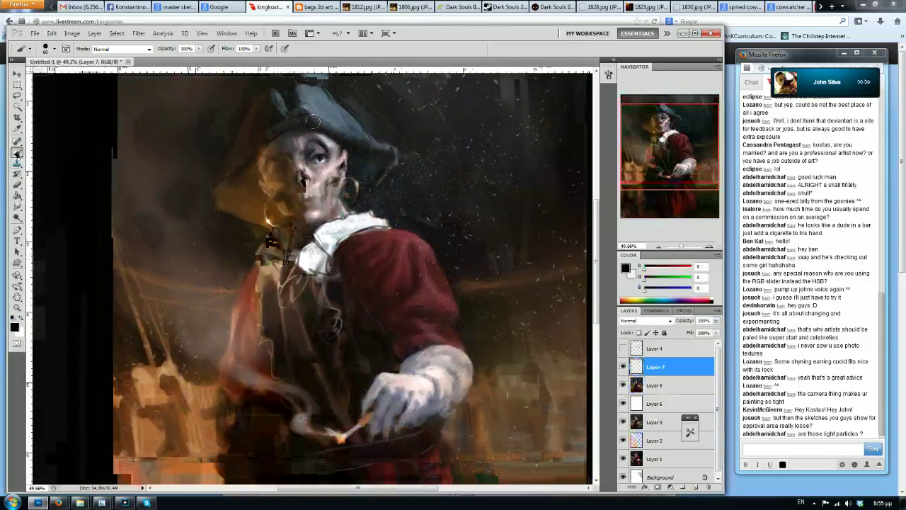
{"action": "mouse_move", "coordinate": [281, 234]}
{"action": "left_mouse_down"}
{"action": "mouse_move", "coordinate": [275, 249]}
{"action": "mouse_move", "coordinate": [272, 235]}
{"action": "left_mouse_up"}
Darken the hat's inner side along the warm-lit edge of the skull with a smaller brush
{"action": "key", "text": "bracketleft"}
{"action": "key", "text": "bracketleft"}
{"action": "key", "text": "bracketleft"}
{"action": "key", "text": "bracketleft"}
{"action": "left_click_drag", "start_coordinate": [263, 191], "coordinate": [257, 154]}
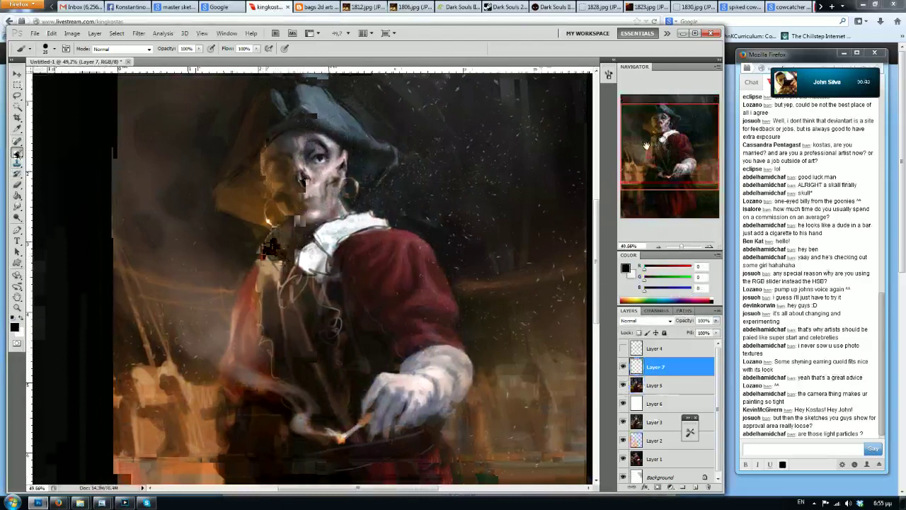
Shape the eye socket on the warm-lit side of the skull using black and sampled browns
{"action": "left_click_drag", "start_coordinate": [645, 145], "coordinate": [639, 139]}
{"action": "key", "text": "bracketright"}
{"action": "key", "text": "bracketright"}
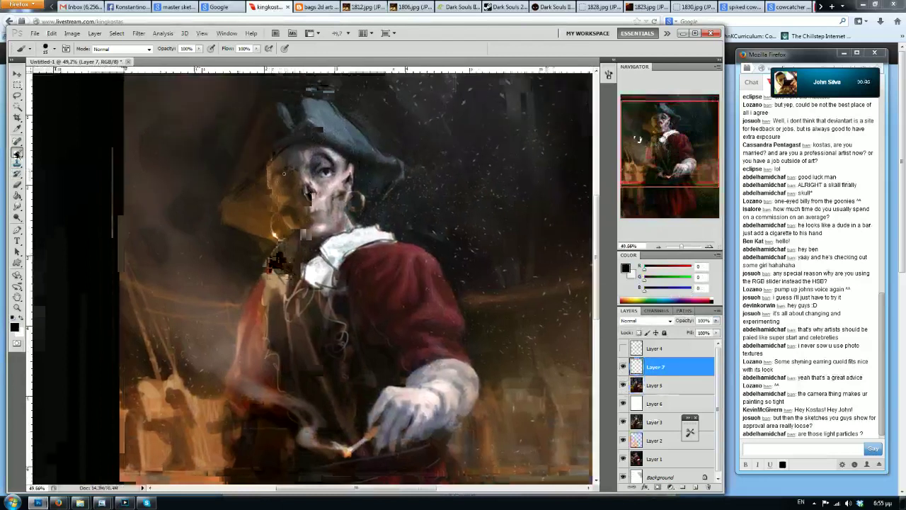
{"action": "left_click_drag", "start_coordinate": [288, 168], "coordinate": [291, 166]}
{"action": "left_click", "coordinate": [288, 172], "text": "alt"}
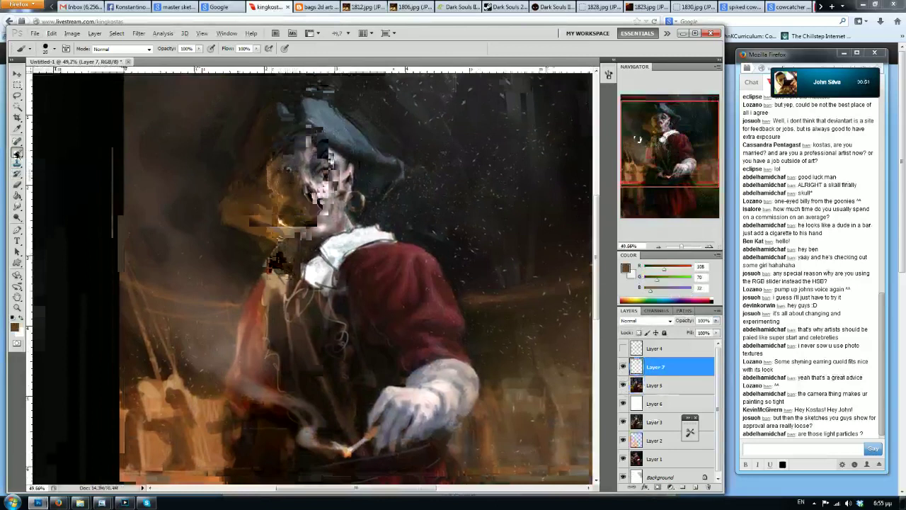
{"action": "key", "text": "d"}
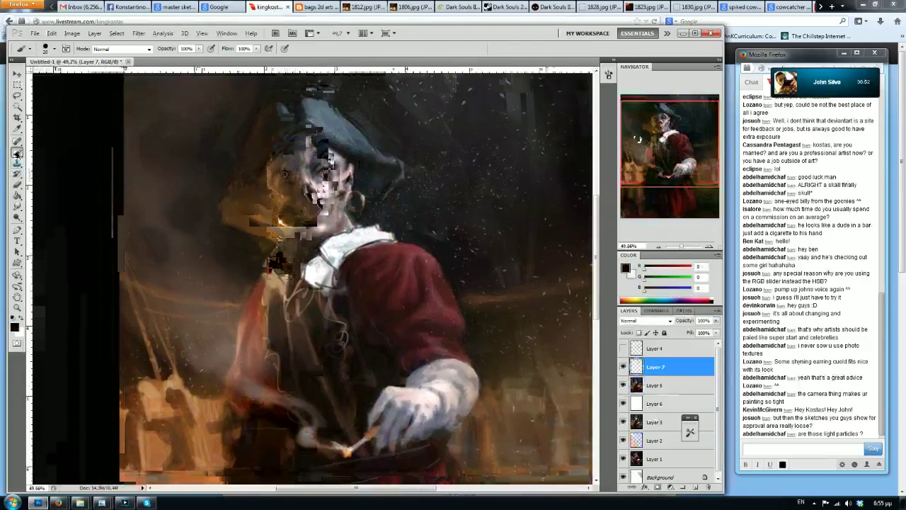
{"action": "left_click", "coordinate": [288, 174], "text": "alt"}
{"action": "key", "text": "d"}
{"action": "left_click", "coordinate": [295, 167], "text": "alt"}
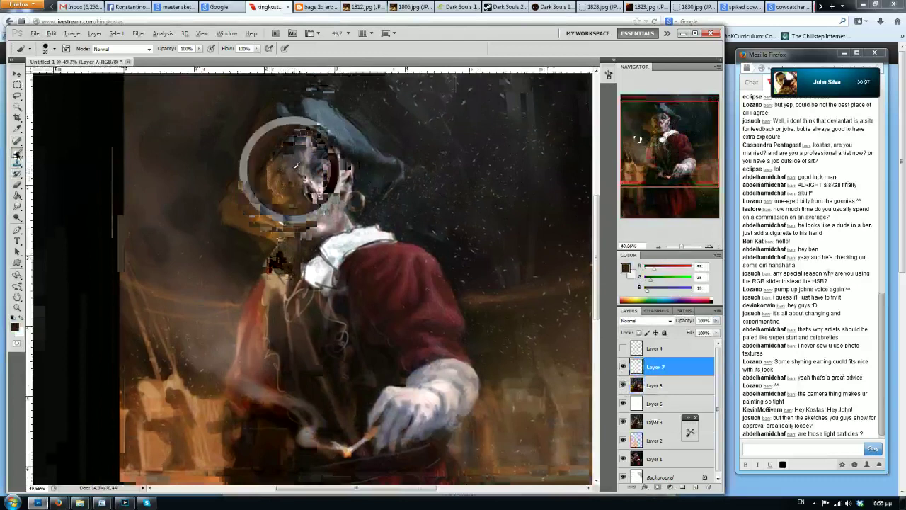
{"action": "left_click", "coordinate": [297, 167], "text": "alt"}
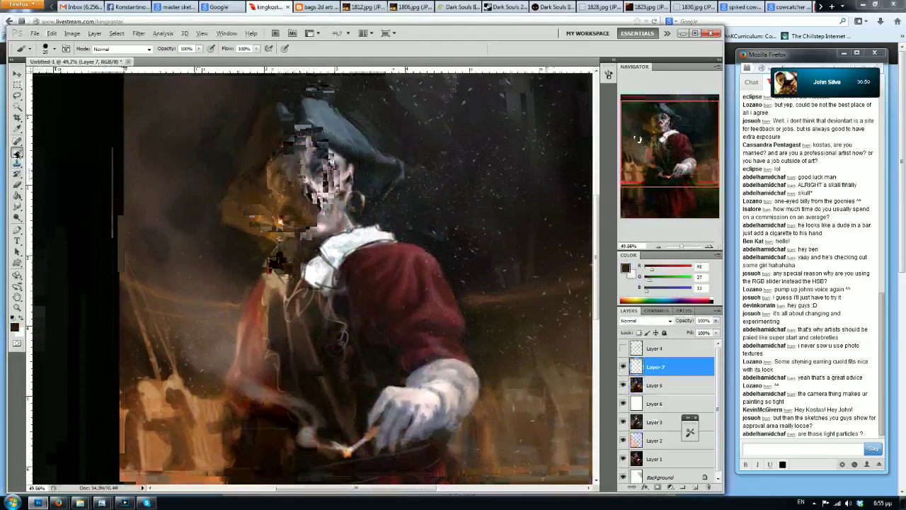
Repaint the glowing ship in the background with sampled light oranges and dark browns
{"action": "left_click", "coordinate": [184, 367], "text": "alt"}
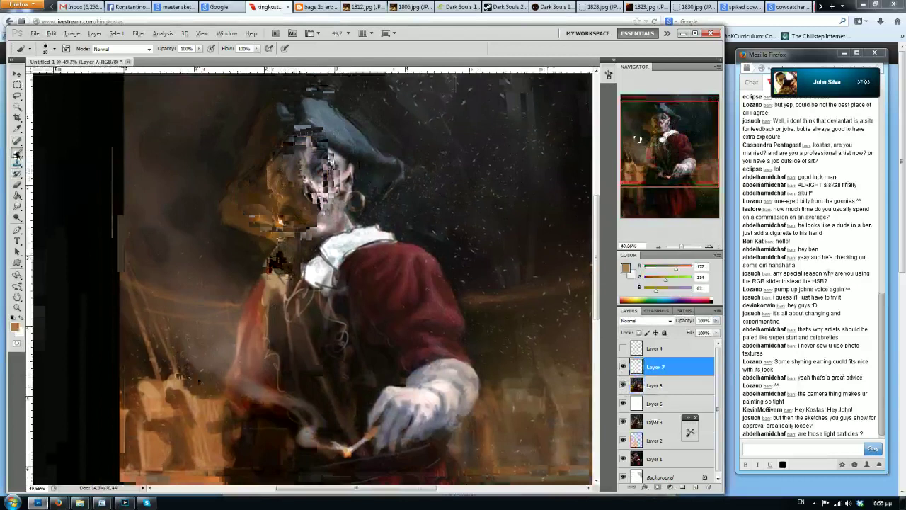
{"action": "left_click", "coordinate": [191, 399], "text": "alt"}
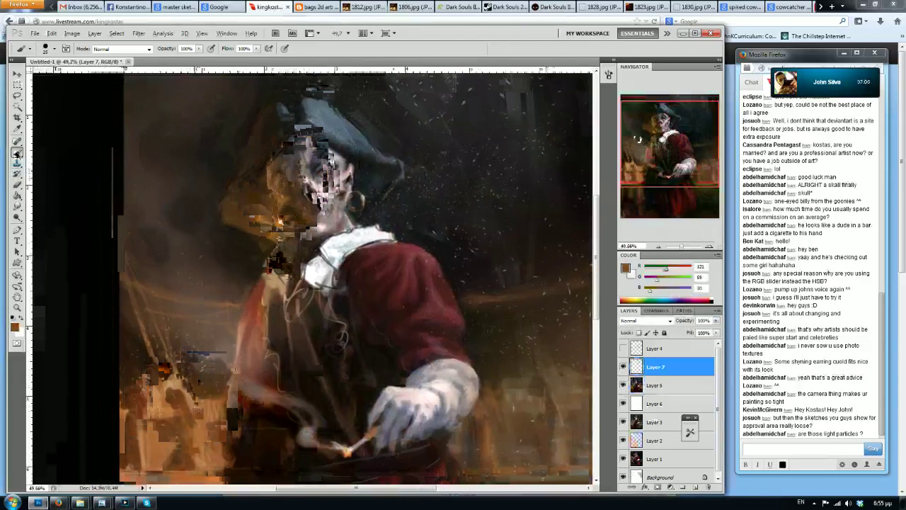
{"action": "left_click", "coordinate": [156, 395], "text": "alt"}
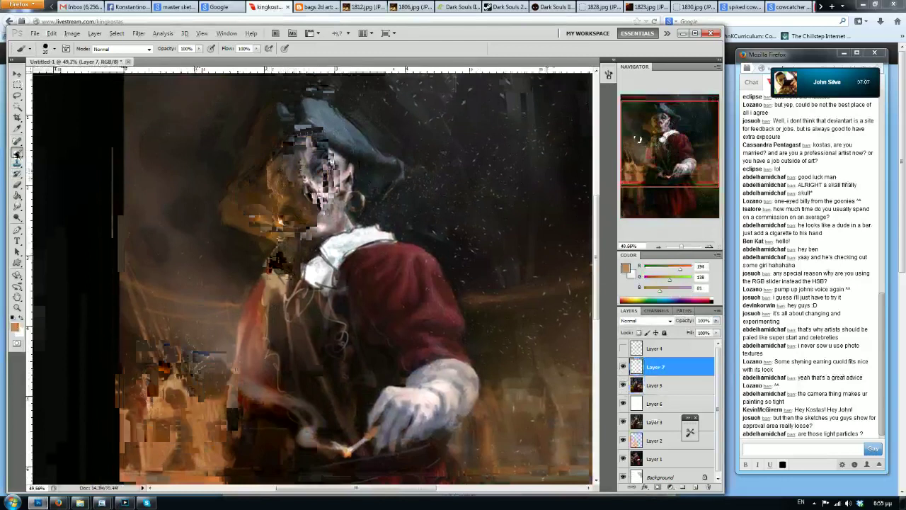
{"action": "left_click", "coordinate": [152, 406], "text": "alt"}
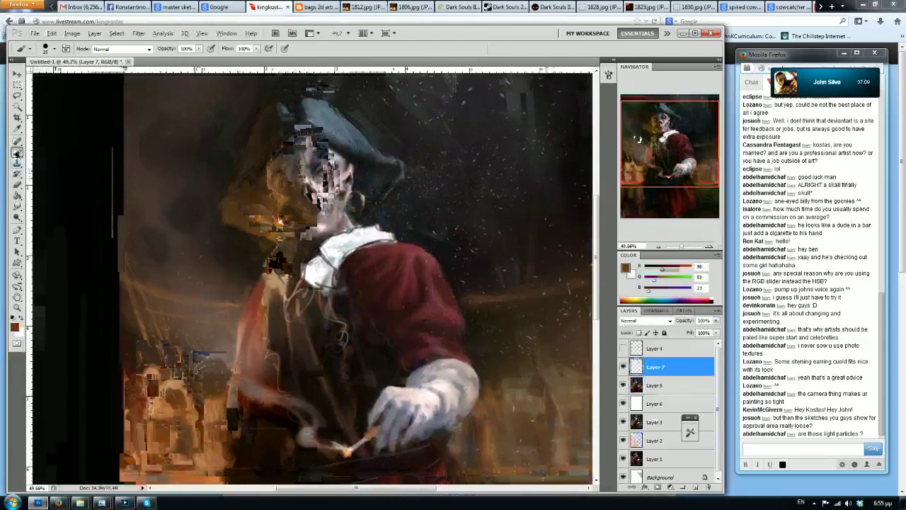
Flip the canvas horizontally and stamp all visible layers into a new merged layer above Layer 7
{"action": "key", "text": "F2"}
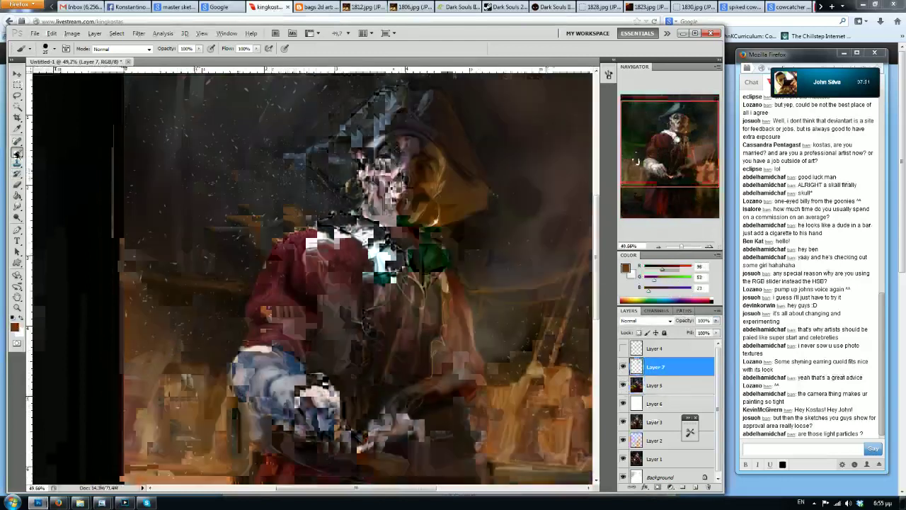
{"action": "scroll", "coordinate": [411, 163], "scroll_direction": "down", "scroll_amount": 6}
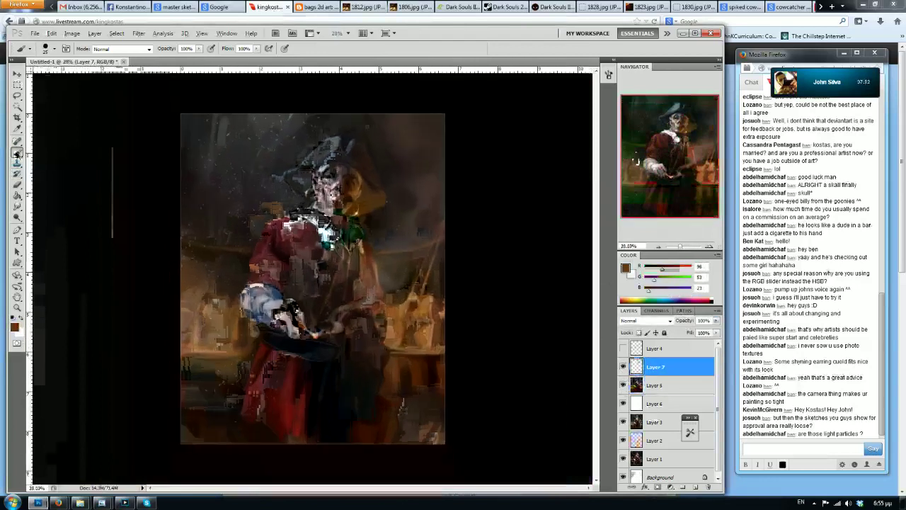
{"action": "key", "text": "ctrl+shift+alt+e"}
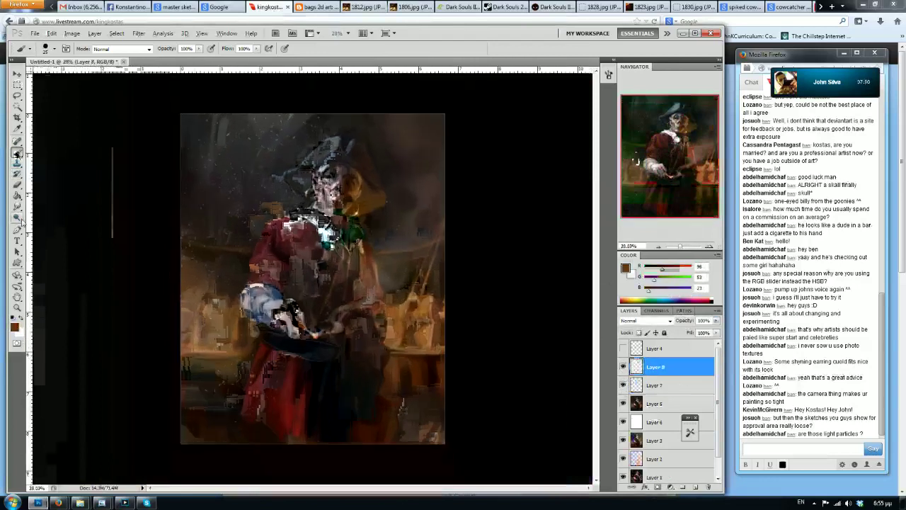
Dodge the highlights at 39% exposure along the warm-lit side of the face and coat, comparing with and without the stroke
{"action": "key", "text": "o"}
{"action": "left_click_drag", "start_coordinate": [356, 184], "coordinate": [360, 223]}
{"action": "key", "text": "ctrl+z"}
{"action": "key", "text": "bracketright"}
{"action": "key", "text": "bracketright"}
{"action": "key", "text": "bracketright"}
{"action": "key", "text": "bracketright"}
{"action": "key", "text": "bracketright"}
{"action": "key", "text": "bracketright"}
{"action": "key", "text": "bracketleft"}
{"action": "key", "text": "bracketleft"}
{"action": "left_click_drag", "start_coordinate": [356, 186], "coordinate": [381, 311]}
{"action": "key", "text": "ctrl+z"}
{"action": "key", "text": "ctrl+z"}
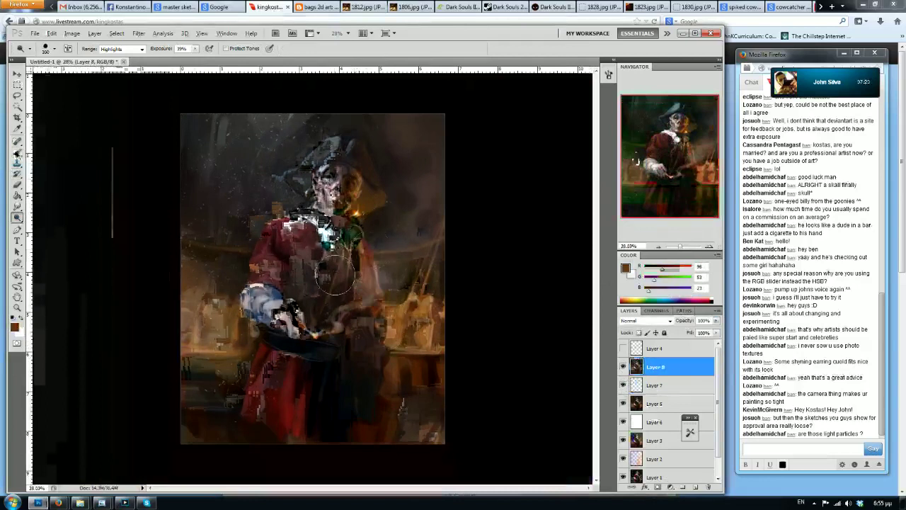
Brighten the background ship with a larger Dodge brush and compare the result with and without the stroke
{"action": "key", "text": "bracketright"}
{"action": "key", "text": "bracketright"}
{"action": "key", "text": "bracketright"}
{"action": "left_click_drag", "start_coordinate": [409, 319], "coordinate": [450, 255]}
{"action": "key", "text": "ctrl+z"}
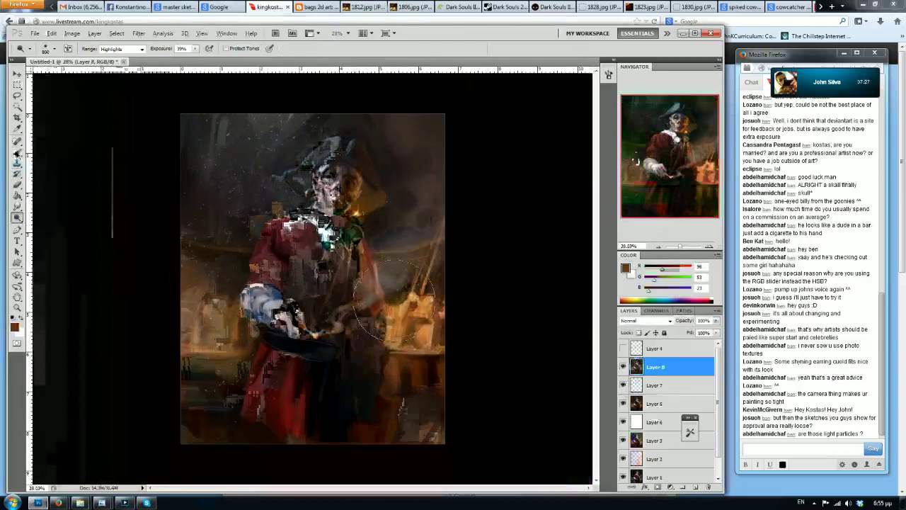
{"action": "key", "text": "ctrl+z"}
{"action": "key", "text": "ctrl+z"}
Reduce the Dodge brush to a small size suited to the match flame in the hand
{"action": "key", "text": "bracketleft"}
{"action": "key", "text": "bracketleft"}
{"action": "key", "text": "bracketleft"}
{"action": "key", "text": "bracketleft"}
{"action": "key", "text": "bracketleft"}
{"action": "key", "text": "bracketleft"}
{"action": "key", "text": "bracketleft"}
{"action": "key", "text": "bracketleft"}
{"action": "key", "text": "bracketleft"}
{"action": "key", "text": "bracketleft"}
{"action": "key", "text": "bracketleft"}
{"action": "key", "text": "bracketleft"}
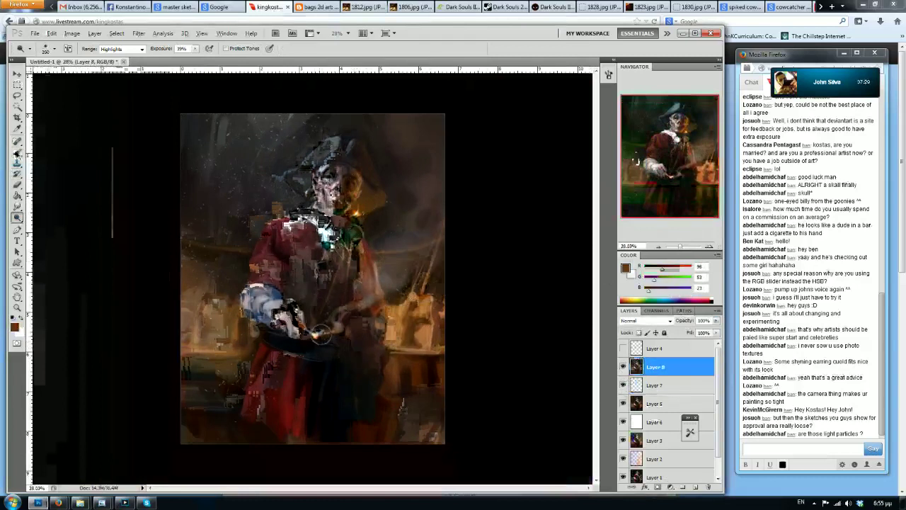
Try dodging the smoky background beside the figure with an enlarged brush, and undo the stroke
{"action": "key", "text": "bracketright"}
{"action": "key", "text": "bracketright"}
{"action": "key", "text": "bracketright"}
{"action": "key", "text": "bracketright"}
{"action": "key", "text": "bracketright"}
{"action": "key", "text": "bracketright"}
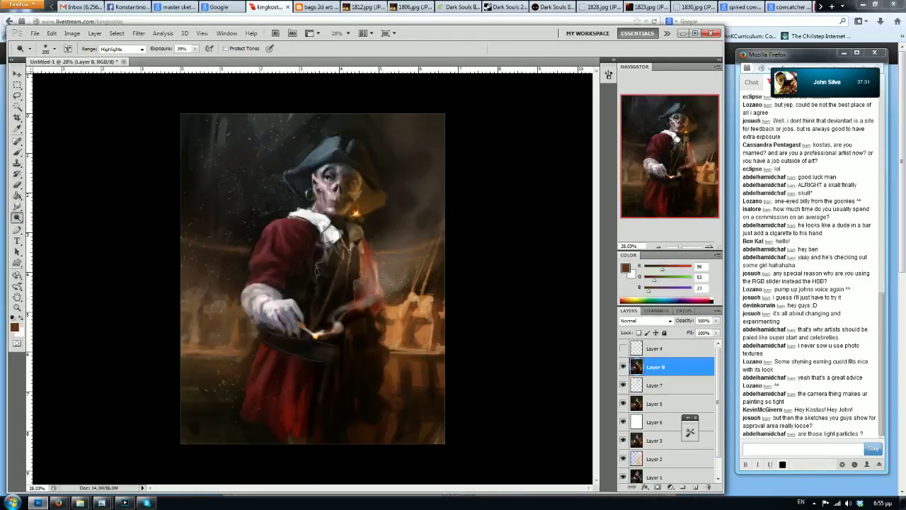
{"action": "left_click_drag", "start_coordinate": [447, 216], "coordinate": [396, 270]}
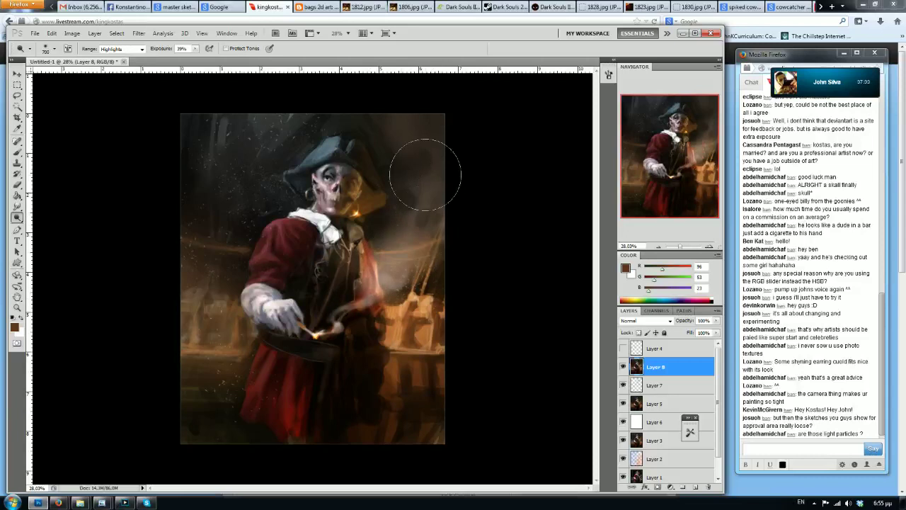
{"action": "key", "text": "ctrl+z"}
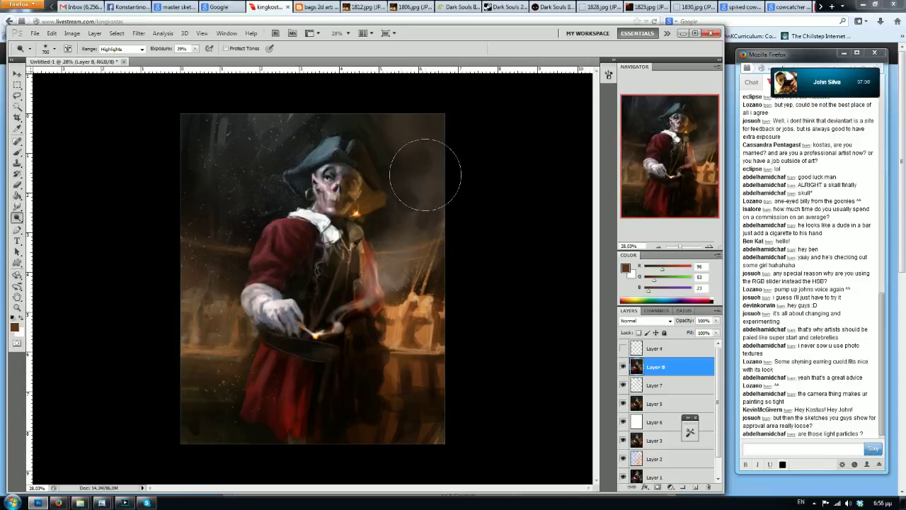
Flip the canvas back and examine the face and the whole figure at several zoom levels
{"action": "key", "text": "bracketleft"}
{"action": "key", "text": "bracketleft"}
{"action": "key", "text": "ctrl+shift+h"}
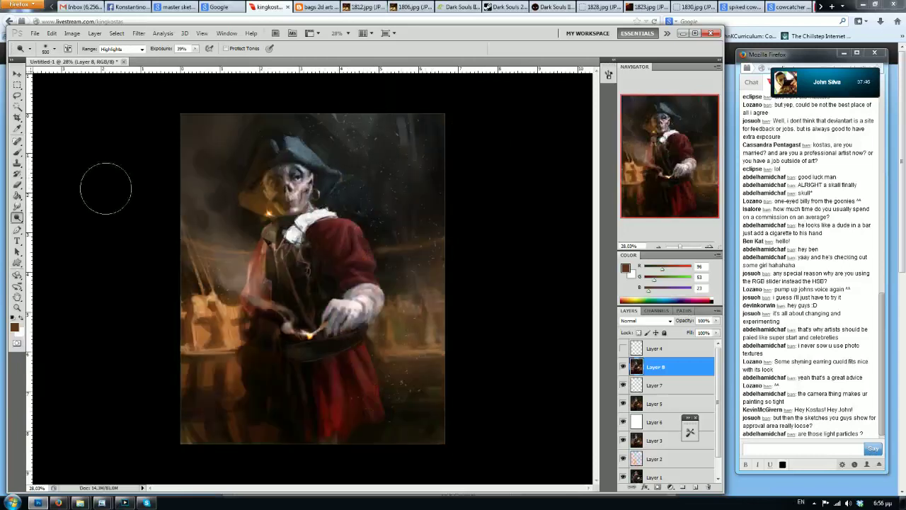
{"action": "scroll", "coordinate": [127, 144], "scroll_direction": "up", "scroll_amount": 3}
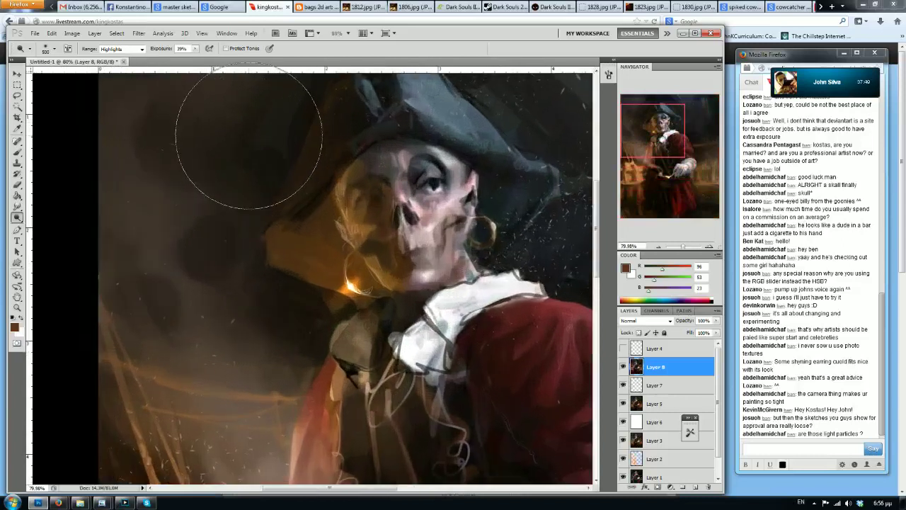
{"action": "scroll", "coordinate": [249, 138], "scroll_direction": "down", "scroll_amount": 4}
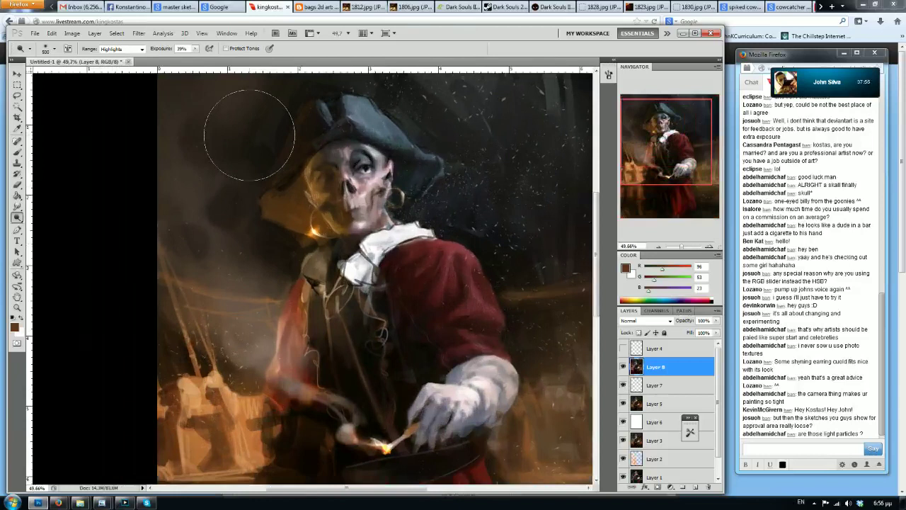
{"action": "scroll", "coordinate": [249, 134], "scroll_direction": "down", "scroll_amount": 2}
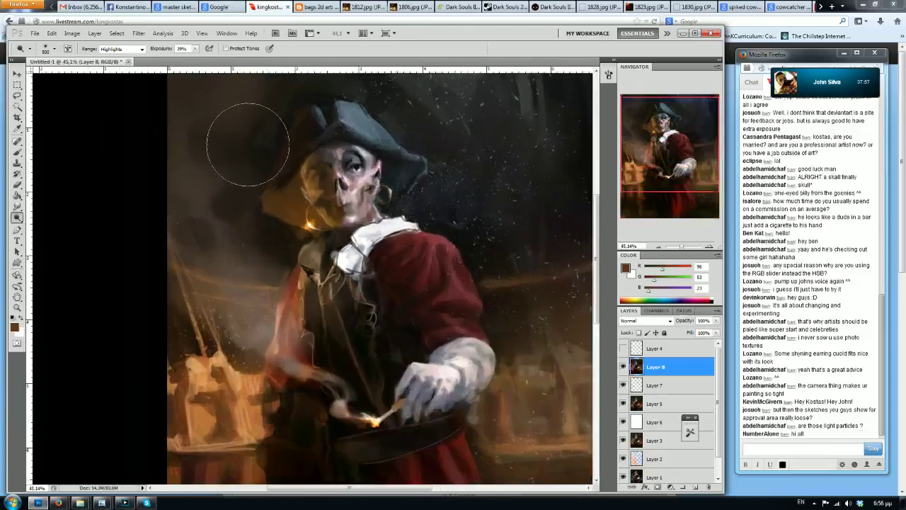
{"action": "scroll", "coordinate": [252, 142], "scroll_direction": "down", "scroll_amount": 1}
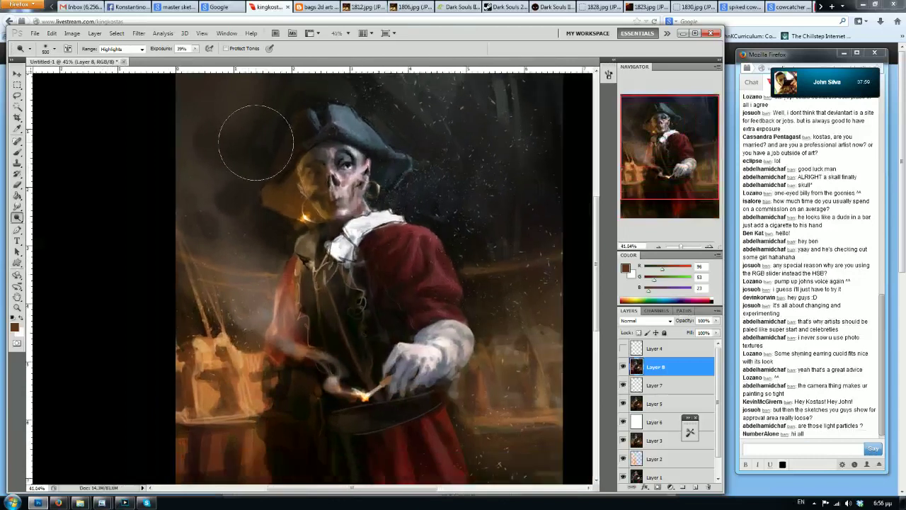
{"action": "scroll", "coordinate": [255, 142], "scroll_direction": "right", "scroll_amount": 3}
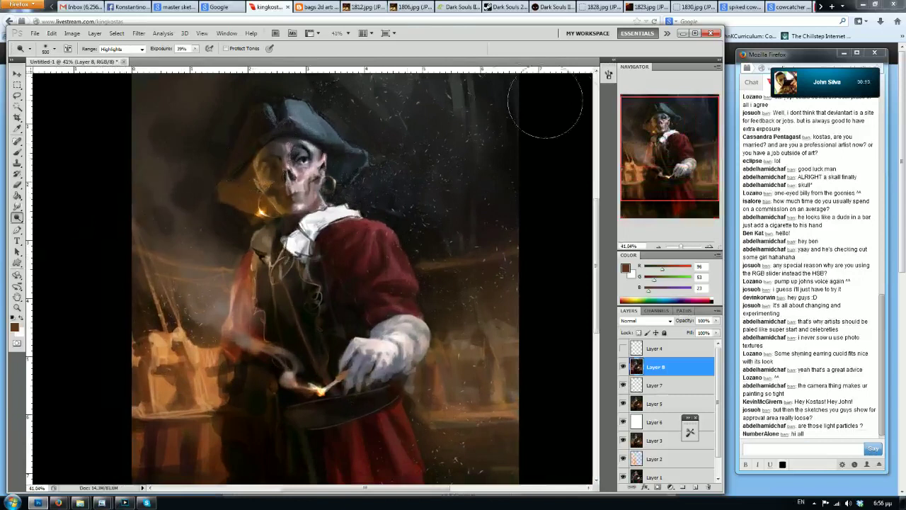
{"action": "left_click_drag", "start_coordinate": [654, 170], "coordinate": [646, 153]}
{"action": "key", "text": "F2"}
{"action": "key", "text": "F2"}
{"action": "key", "text": "shift+]"}
{"action": "key", "text": "shift+]"}
{"action": "key", "text": "shift+]"}
{"action": "key", "text": "shift+]"}
{"action": "key", "text": "]"}
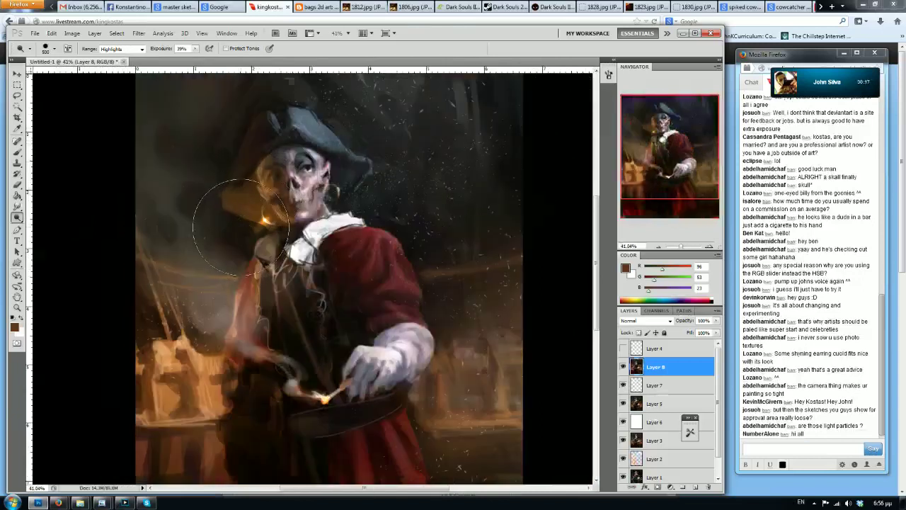
Paint a thin black accent on the white neck cloth using the Brush tool at a small size
{"action": "key", "text": "["}
{"action": "key", "text": "["}
{"action": "key", "text": "["}
{"action": "key", "text": "["}
{"action": "key", "text": "["}
{"action": "key", "text": "["}
{"action": "key", "text": "["}
{"action": "key", "text": "["}
{"action": "key", "text": "["}
{"action": "key", "text": "["}
{"action": "key", "text": "["}
{"action": "key", "text": "["}
{"action": "key", "text": "["}
{"action": "left_click", "coordinate": [15, 156]}
{"action": "left_click", "coordinate": [15, 153]}
{"action": "left_click", "coordinate": [559, 263], "text": "alt"}
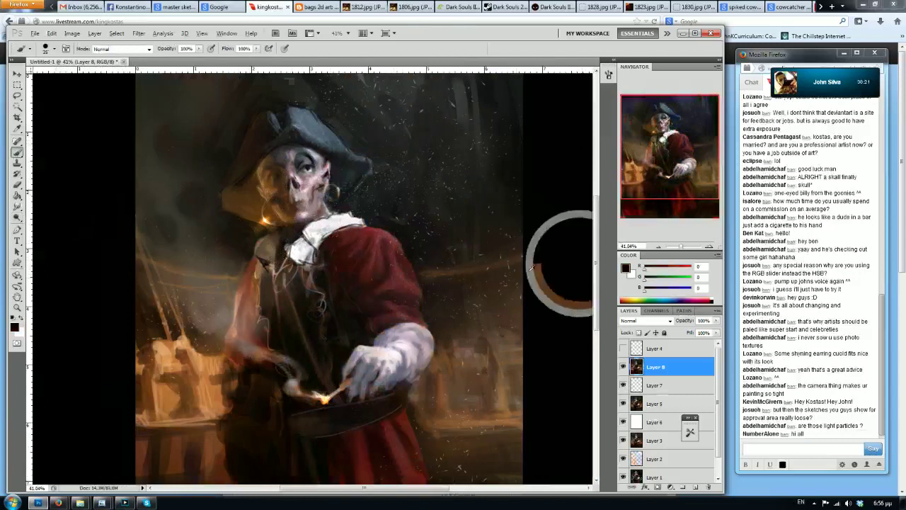
{"action": "left_click_drag", "start_coordinate": [309, 243], "coordinate": [316, 254]}
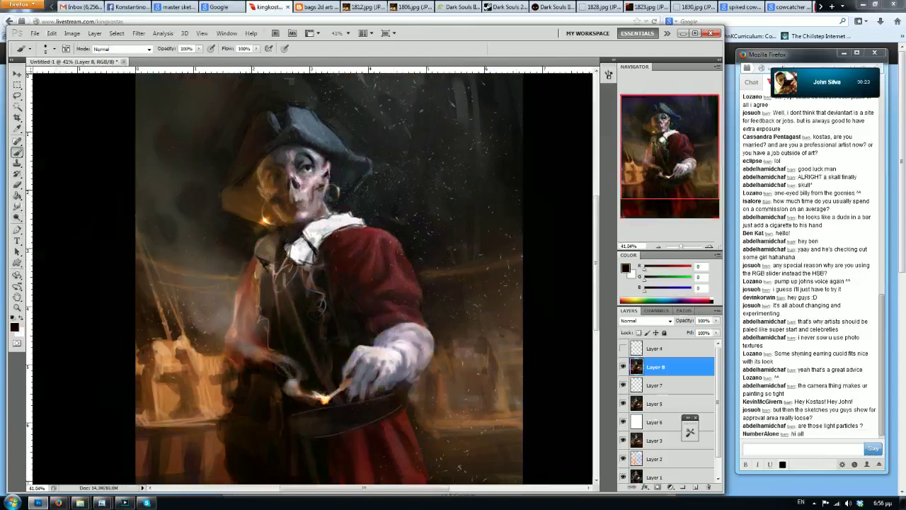
Touch up the warm side of the face and the shadow under the jaw with orange (166, 97, 35) and sampled dark brown
{"action": "key", "text": "bracketright"}
{"action": "key", "text": "bracketright"}
{"action": "key", "text": "bracketright"}
{"action": "left_click", "coordinate": [264, 190], "text": "alt"}
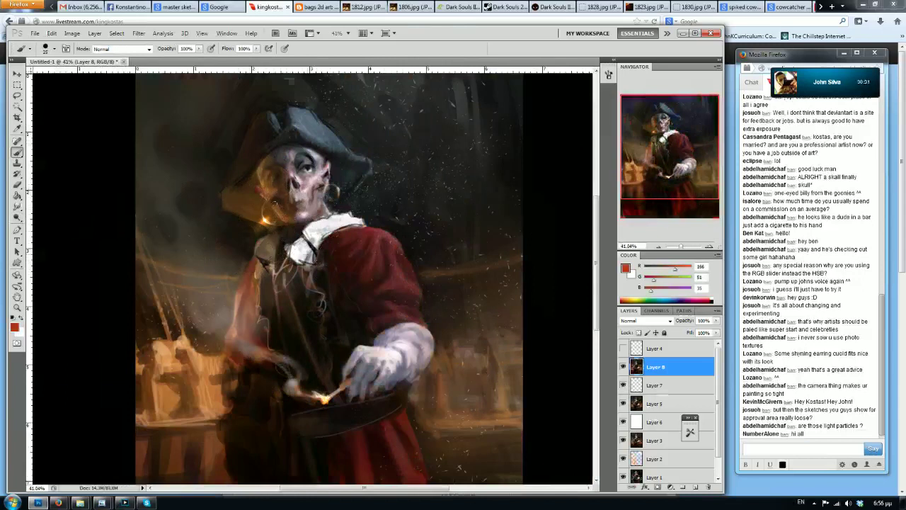
{"action": "left_click_drag", "start_coordinate": [653, 281], "coordinate": [661, 280]}
{"action": "key", "text": "bracketright"}
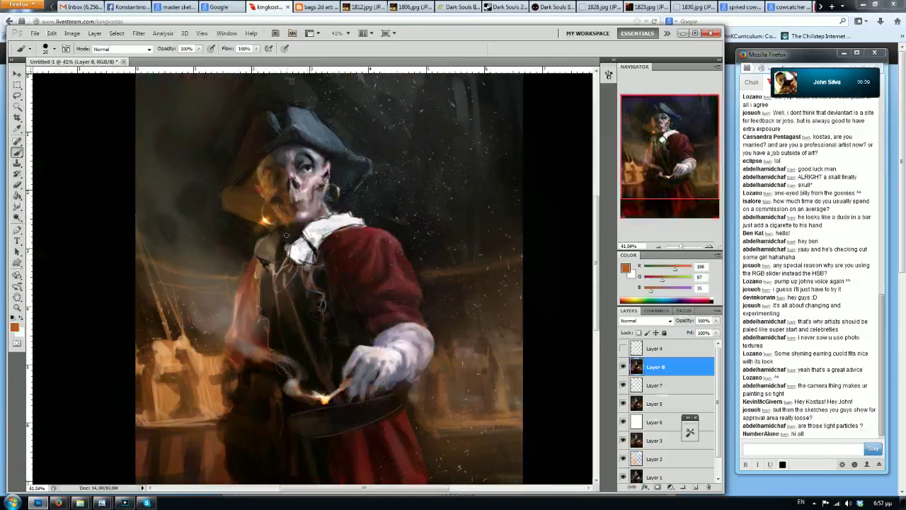
{"action": "left_click", "coordinate": [296, 232], "text": "alt"}
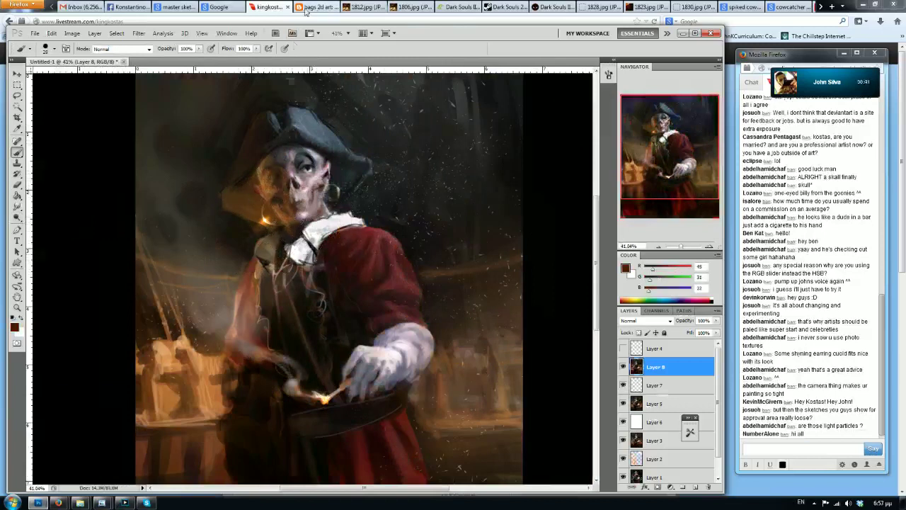
Mirror the canvas, refine the open eye with tiny white and black touches, and flip the canvas back
{"action": "key", "text": "ctrl+shift+h"}
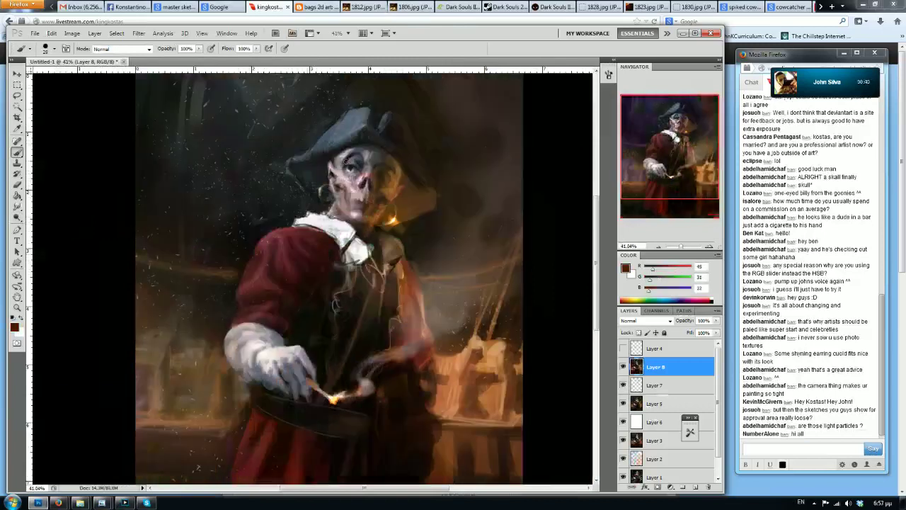
{"action": "key", "text": "d"}
{"action": "key", "text": "x"}
{"action": "key", "text": "bracketleft"}
{"action": "key", "text": "bracketleft"}
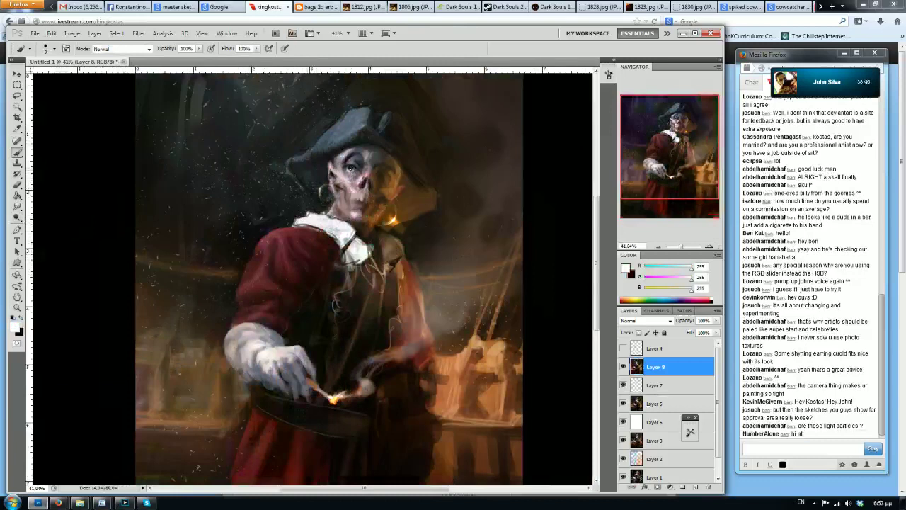
{"action": "key", "text": "x"}
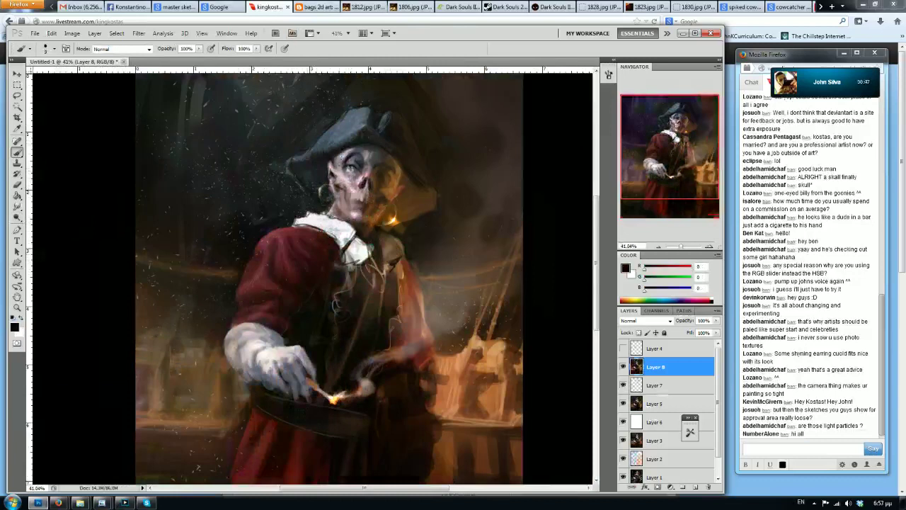
{"action": "left_click_drag", "start_coordinate": [350, 169], "coordinate": [349, 170]}
{"action": "key", "text": "x"}
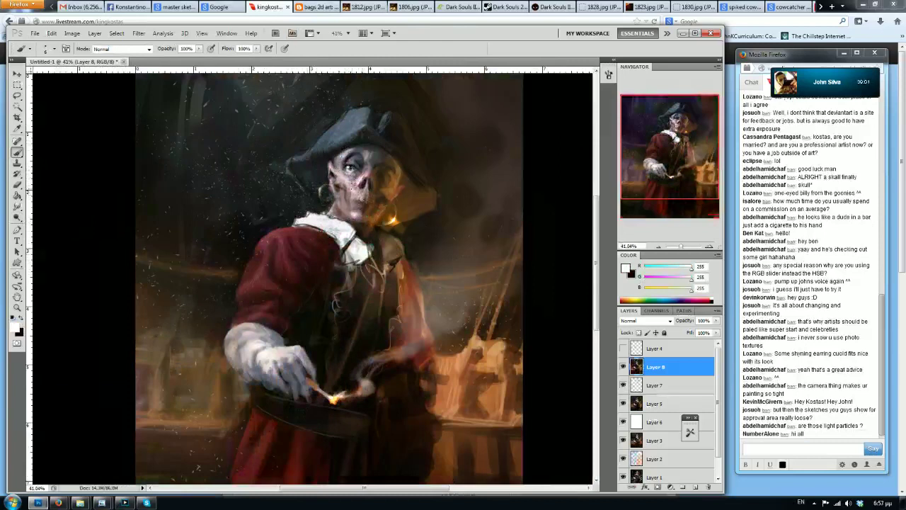
{"action": "key", "text": "ctrl+shift+h"}
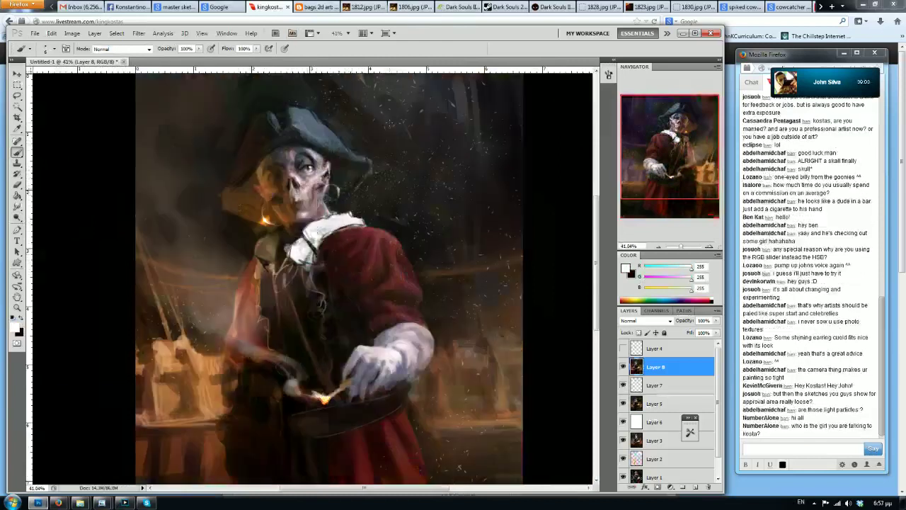
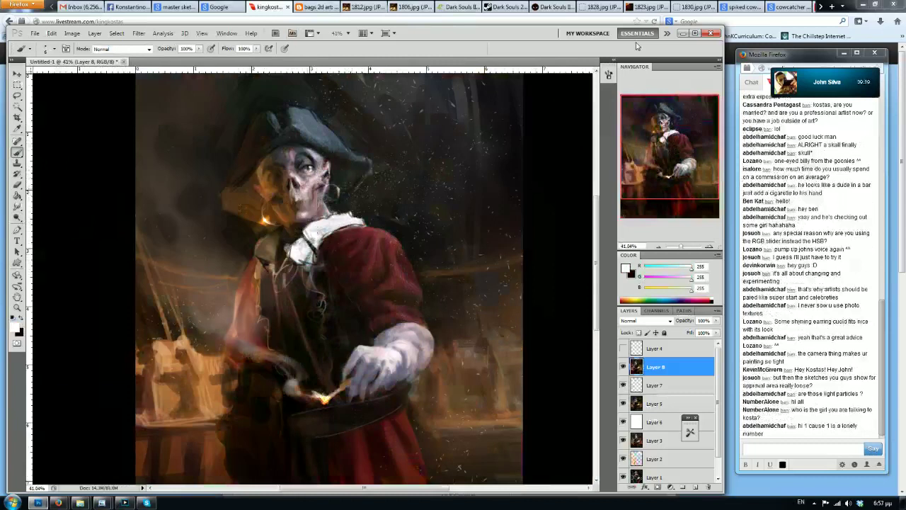
Mirror the canvas and lighten the area around the open eye with sampled pale pink skin tones
{"action": "left_click", "coordinate": [298, 177], "text": "alt"}
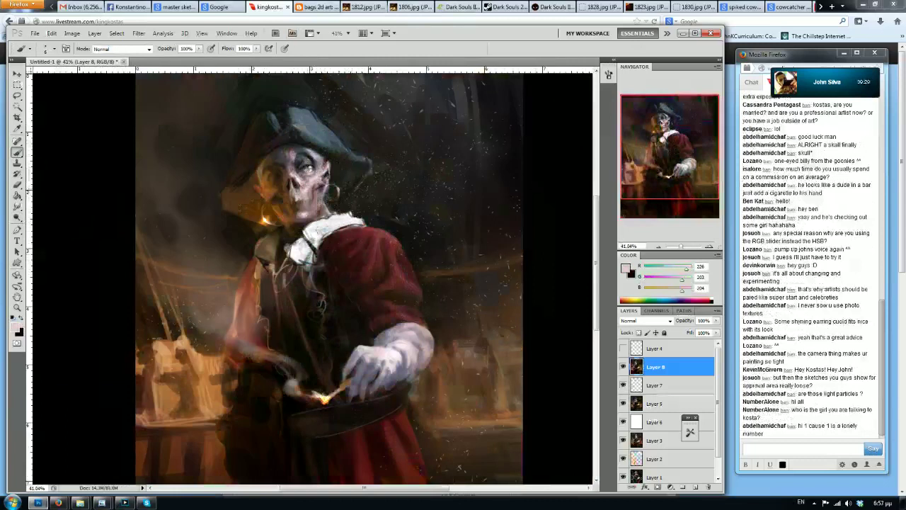
{"action": "key", "text": "ctrl+shift+h"}
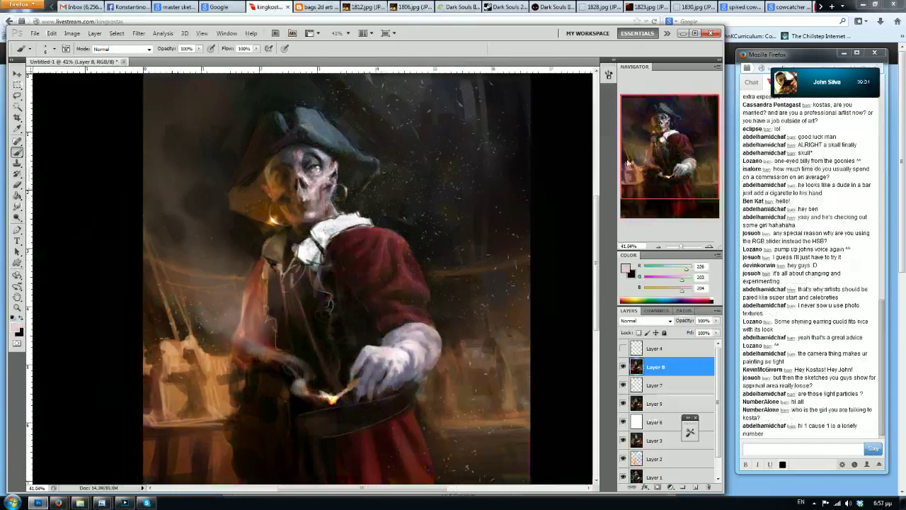
{"action": "mouse_move", "coordinate": [349, 137]}
{"action": "left_mouse_down"}
{"action": "mouse_move", "coordinate": [341, 160]}
{"action": "mouse_move", "coordinate": [348, 195]}
{"action": "left_mouse_up"}
{"action": "key", "text": "d"}
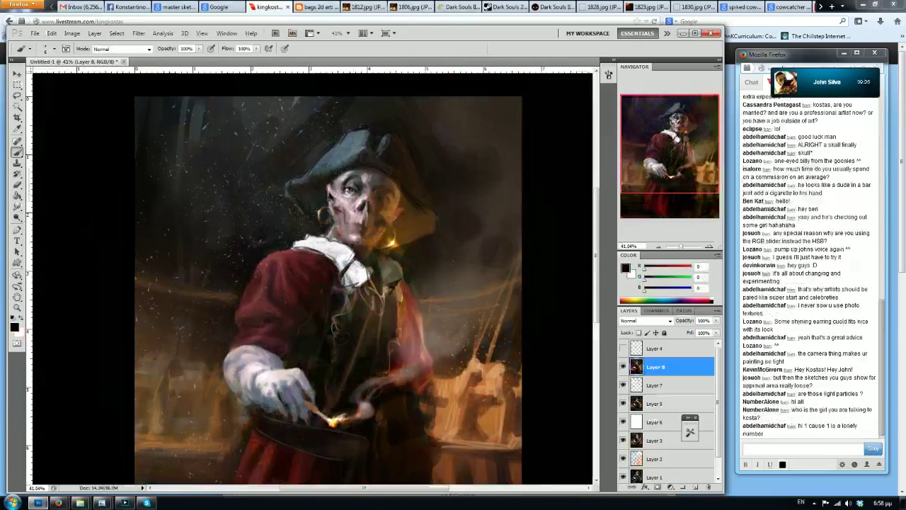
{"action": "left_click", "coordinate": [344, 200], "text": "alt"}
{"action": "left_click", "coordinate": [348, 187]}
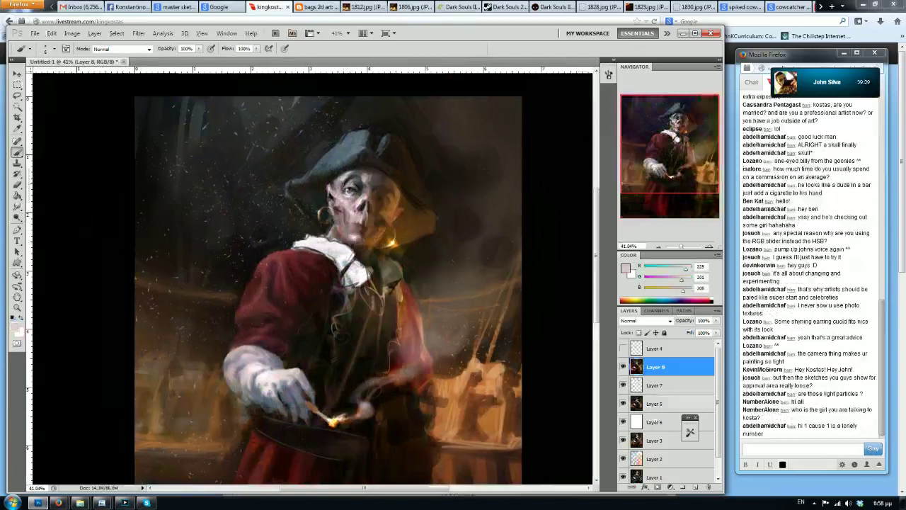
Refine the forehead edge under the hat brim with sampled mauve and dark grey, and flip the canvas back
{"action": "left_click", "coordinate": [373, 171], "text": "alt"}
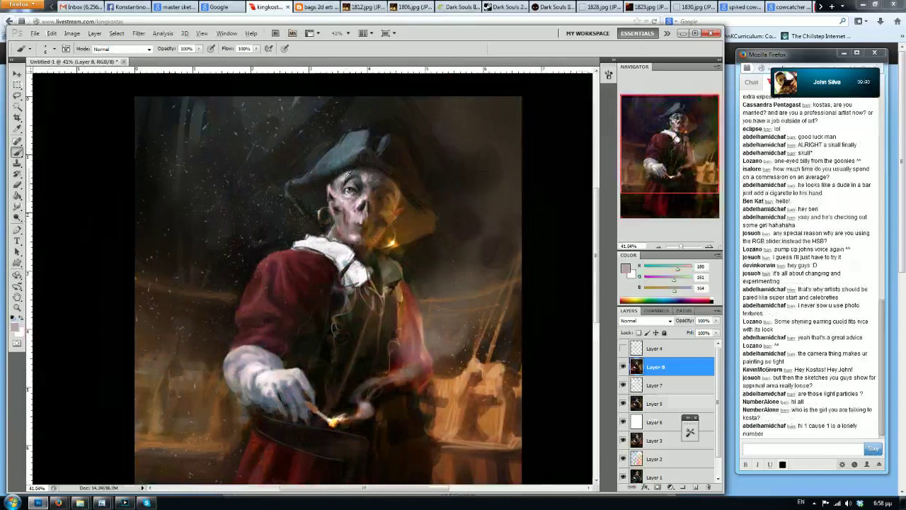
{"action": "left_click", "coordinate": [359, 168], "text": "alt"}
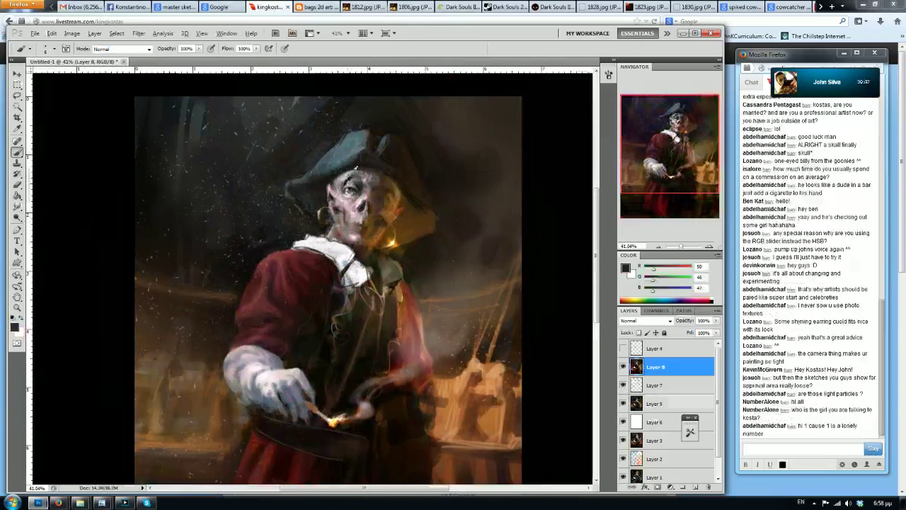
{"action": "key", "text": "ctrl+shift+h"}
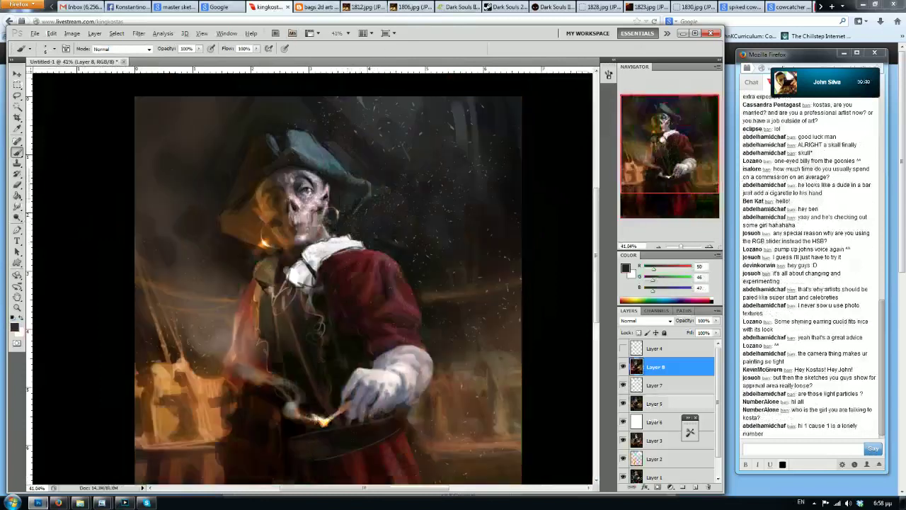
Paint over the ear beside the earring with skin tones sampled from the face
{"action": "scroll", "coordinate": [319, 208], "scroll_direction": "up", "scroll_amount": 5}
{"action": "left_click", "coordinate": [323, 213], "text": "alt"}
{"action": "left_click", "coordinate": [325, 201], "text": "alt"}
{"action": "left_click_drag", "start_coordinate": [336, 194], "coordinate": [332, 227]}
{"action": "left_click", "coordinate": [331, 182], "text": "alt"}
{"action": "left_click", "coordinate": [330, 203], "text": "alt"}
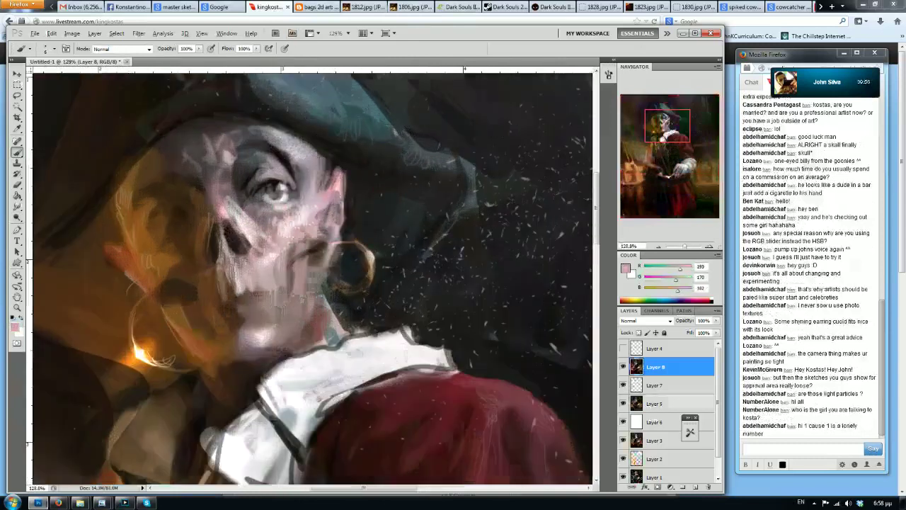
Redden the ear with a saturated red (193, 64, 79) and blend it into the cheek using sampled pinks and a smaller brush
{"action": "left_click_drag", "start_coordinate": [677, 291], "coordinate": [658, 291]}
{"action": "left_click", "coordinate": [656, 281]}
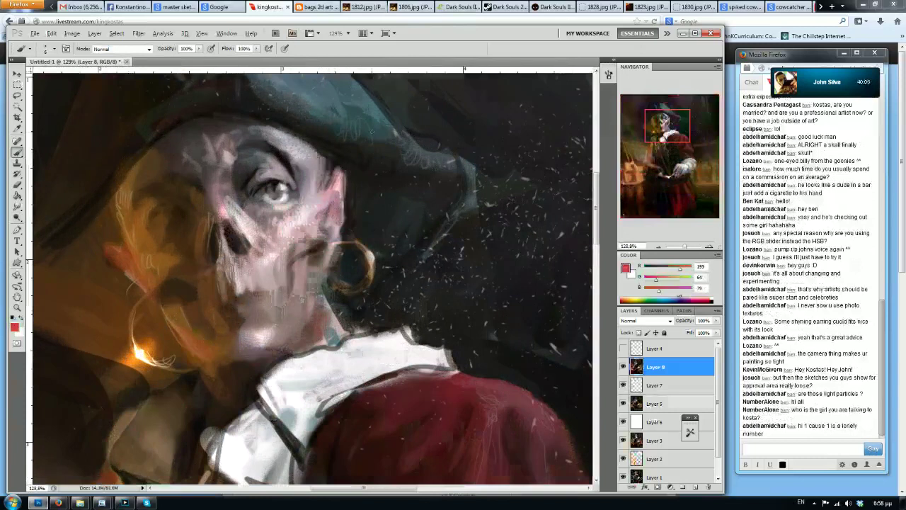
{"action": "left_click", "coordinate": [338, 200], "text": "alt"}
{"action": "left_click", "coordinate": [315, 206], "text": "alt"}
{"action": "left_click_drag", "start_coordinate": [326, 208], "coordinate": [315, 224]}
{"action": "left_click", "coordinate": [330, 195], "text": "alt"}
{"action": "key", "text": "bracketleft"}
{"action": "mouse_move", "coordinate": [338, 174]}
{"action": "left_mouse_down"}
{"action": "mouse_move", "coordinate": [330, 200]}
{"action": "mouse_move", "coordinate": [327, 191]}
{"action": "left_mouse_up"}
{"action": "left_click", "coordinate": [326, 194], "text": "alt"}
{"action": "left_click", "coordinate": [337, 214], "text": "alt"}
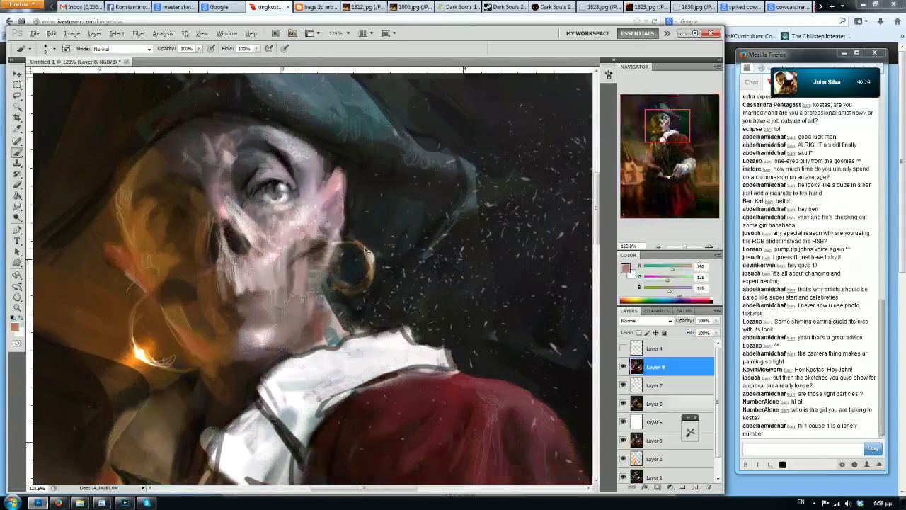
Mirror the canvas and widen the ear's outer contour with sampled dusky pink
{"action": "scroll", "coordinate": [281, 180], "scroll_direction": "down", "scroll_amount": 4}
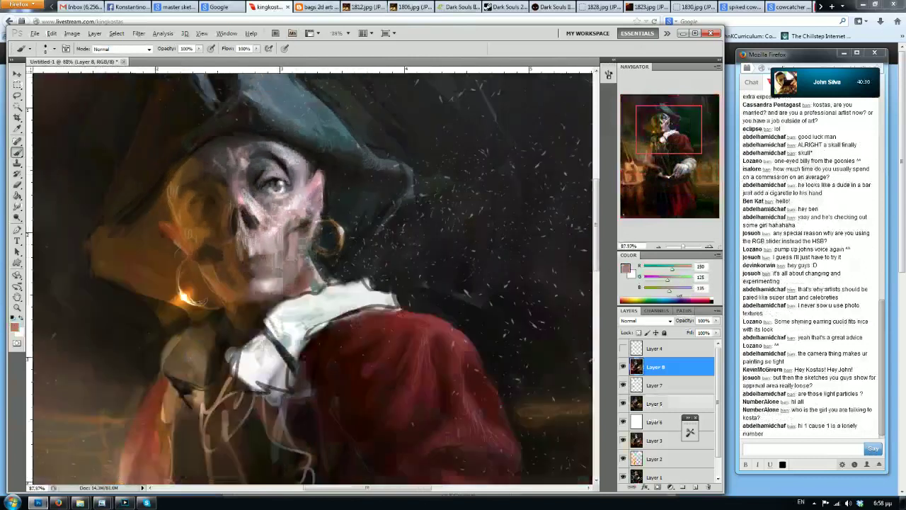
{"action": "scroll", "coordinate": [281, 179], "scroll_direction": "up", "scroll_amount": 3}
{"action": "key", "text": "F2"}
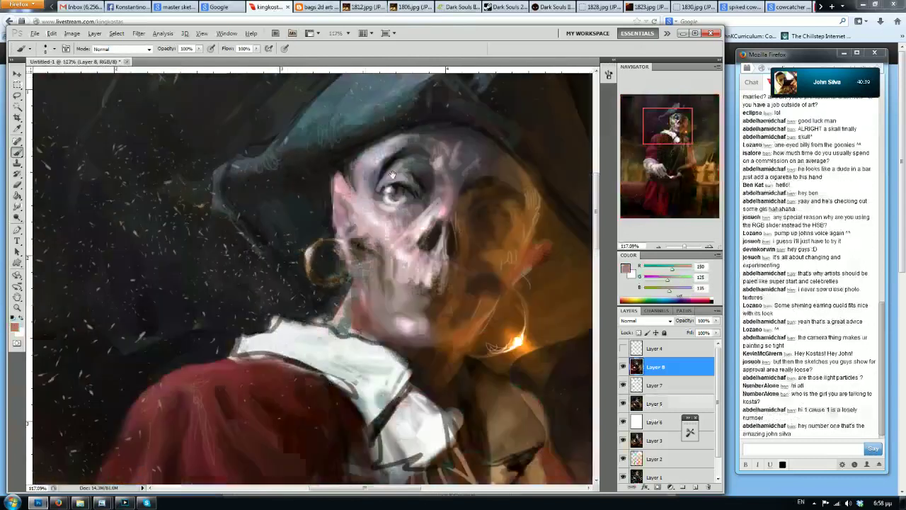
{"action": "left_click_drag", "start_coordinate": [366, 153], "coordinate": [360, 188]}
{"action": "left_click", "coordinate": [341, 244], "text": "alt"}
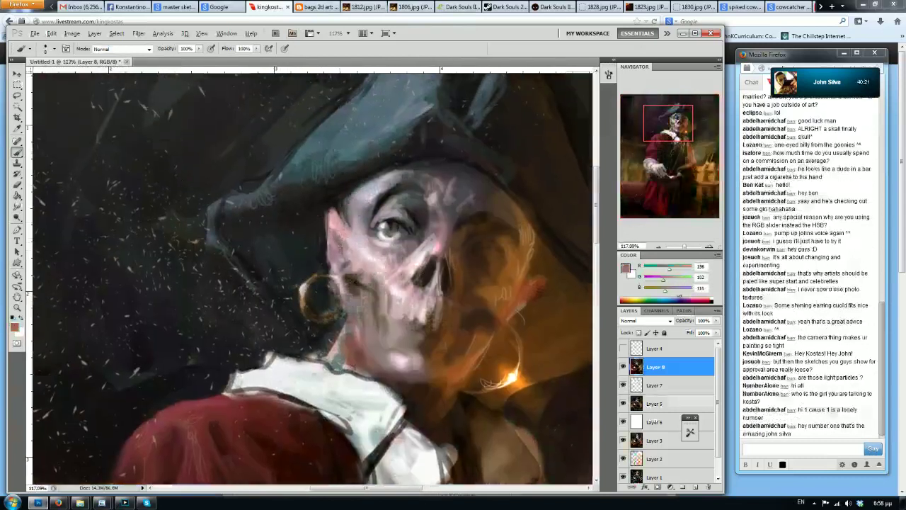
{"action": "left_click", "coordinate": [331, 230], "text": "alt"}
{"action": "left_click", "coordinate": [327, 247], "text": "alt"}
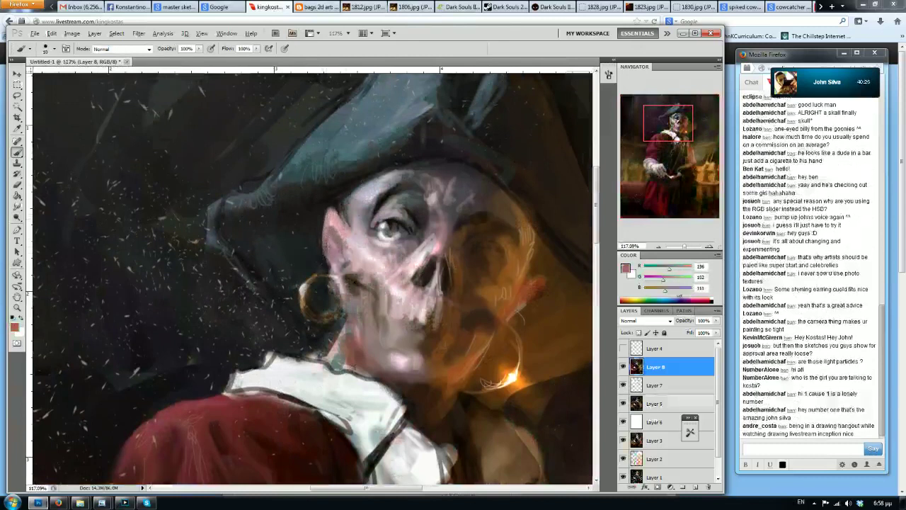
Clean up the ear's outer edge and the shadow under the hat brim with sampled dark background tones
{"action": "left_click", "coordinate": [321, 244], "text": "alt"}
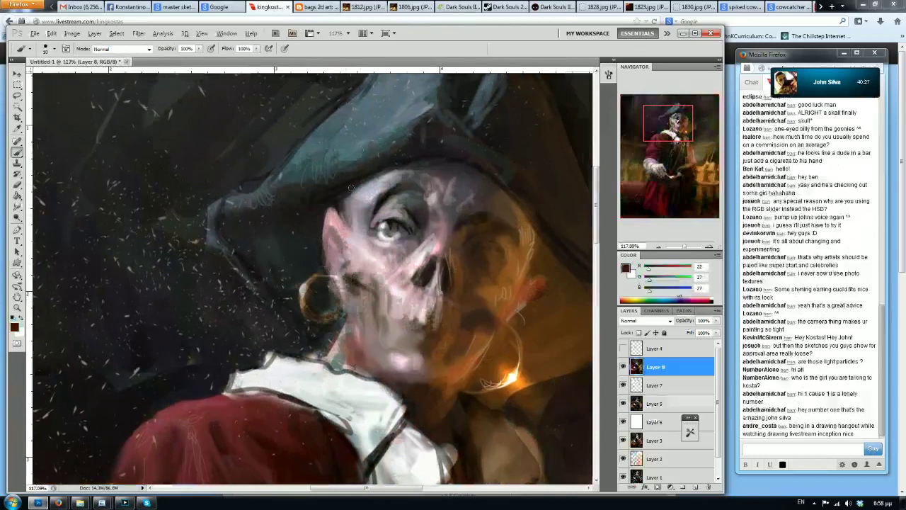
{"action": "left_click", "coordinate": [315, 245], "text": "alt"}
{"action": "key", "text": "bracketright"}
{"action": "key", "text": "bracketleft"}
{"action": "key", "text": "bracketleft"}
Repaint the cheek and jaw beside the earring with sampled skin tones and a small brush
{"action": "left_click", "coordinate": [330, 293], "text": "alt"}
{"action": "left_click", "coordinate": [344, 238], "text": "alt"}
{"action": "mouse_move", "coordinate": [339, 238]}
{"action": "left_mouse_down"}
{"action": "mouse_move", "coordinate": [353, 280]}
{"action": "mouse_move", "coordinate": [369, 278]}
{"action": "mouse_move", "coordinate": [363, 263]}
{"action": "mouse_move", "coordinate": [355, 277]}
{"action": "mouse_move", "coordinate": [363, 256]}
{"action": "mouse_move", "coordinate": [376, 320]}
{"action": "left_mouse_up"}
{"action": "left_click", "coordinate": [357, 280], "text": "alt"}
{"action": "key", "text": "bracketleft"}
{"action": "left_click", "coordinate": [358, 256], "text": "alt"}
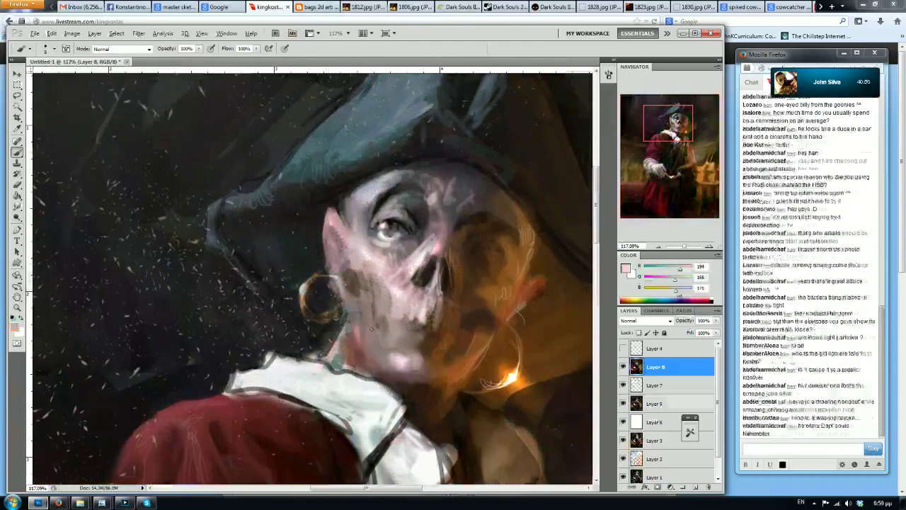
Paint over the dark sketch outline along the white collar's upper edge with sampled grey and white
{"action": "left_click", "coordinate": [320, 370], "text": "alt"}
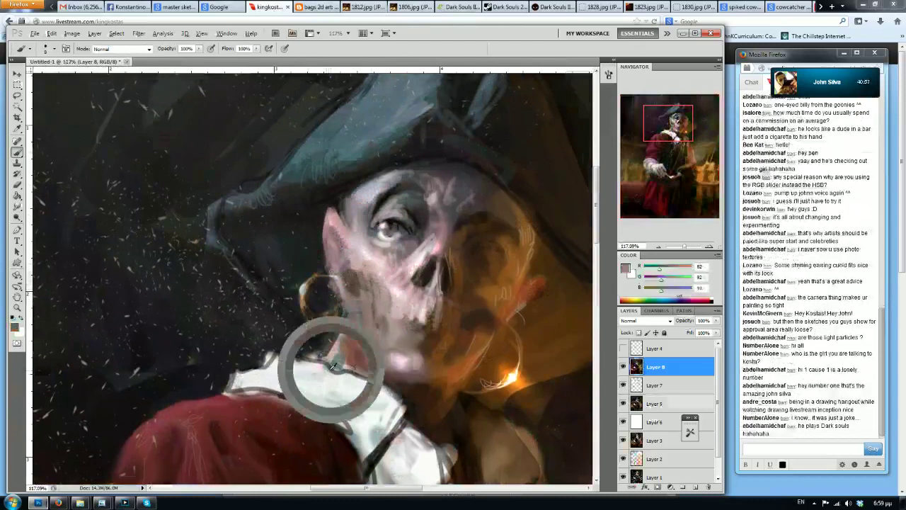
{"action": "key", "text": "bracketright"}
{"action": "left_click", "coordinate": [322, 383], "text": "alt"}
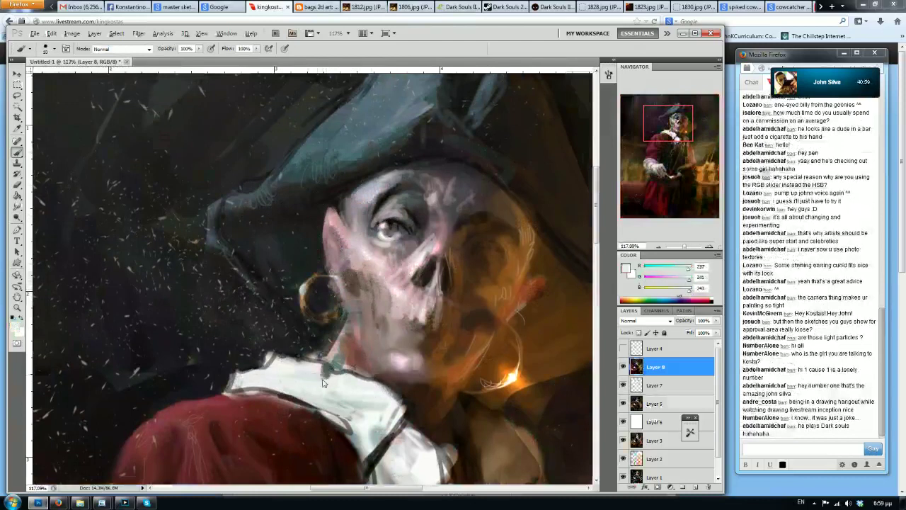
{"action": "left_click", "coordinate": [332, 383], "text": "alt"}
{"action": "key", "text": "ctrl+shift+h"}
{"action": "left_click", "coordinate": [345, 373], "text": "alt"}
{"action": "mouse_move", "coordinate": [341, 366]}
{"action": "left_mouse_down"}
{"action": "mouse_move", "coordinate": [276, 380]}
{"action": "mouse_move", "coordinate": [255, 397]}
{"action": "mouse_move", "coordinate": [258, 418]}
{"action": "mouse_move", "coordinate": [297, 425]}
{"action": "mouse_move", "coordinate": [414, 386]}
{"action": "left_mouse_up"}
{"action": "left_click", "coordinate": [324, 382], "text": "alt"}
Repaint the body of the white collar with a larger brush and sampled cloth tones
{"action": "left_click", "coordinate": [283, 433], "text": "alt"}
{"action": "key", "text": "bracketright"}
{"action": "key", "text": "bracketright"}
{"action": "key", "text": "bracketright"}
{"action": "left_click", "coordinate": [377, 382], "text": "alt"}
{"action": "left_click", "coordinate": [370, 394], "text": "alt"}
{"action": "mouse_move", "coordinate": [334, 398]}
{"action": "left_mouse_down"}
{"action": "mouse_move", "coordinate": [286, 412]}
{"action": "mouse_move", "coordinate": [325, 417]}
{"action": "mouse_move", "coordinate": [270, 426]}
{"action": "mouse_move", "coordinate": [293, 419]}
{"action": "mouse_move", "coordinate": [284, 405]}
{"action": "mouse_move", "coordinate": [300, 426]}
{"action": "mouse_move", "coordinate": [298, 413]}
{"action": "left_mouse_up"}
{"action": "key", "text": "bracketright"}
{"action": "key", "text": "bracketright"}
Model the collar's folds with sampled light and shadow tones and a smaller brush
{"action": "left_click", "coordinate": [344, 384], "text": "alt"}
{"action": "left_click", "coordinate": [315, 409], "text": "alt"}
{"action": "key", "text": "bracketleft"}
{"action": "key", "text": "bracketleft"}
{"action": "left_click_drag", "start_coordinate": [343, 397], "coordinate": [322, 406]}
Clean up the collar's edge against the dark background with sampled tones, and check the figure in mirrored view
{"action": "left_click", "coordinate": [343, 377], "text": "alt"}
{"action": "key", "text": "bracketright"}
{"action": "mouse_move", "coordinate": [340, 362]}
{"action": "left_mouse_down"}
{"action": "mouse_move", "coordinate": [321, 381]}
{"action": "mouse_move", "coordinate": [391, 351]}
{"action": "mouse_move", "coordinate": [416, 368]}
{"action": "mouse_move", "coordinate": [426, 351]}
{"action": "left_mouse_up"}
{"action": "left_click", "coordinate": [398, 344], "text": "alt"}
{"action": "key", "text": "ctrl+shift+h"}
{"action": "scroll", "coordinate": [399, 345], "scroll_direction": "down", "scroll_amount": 3}
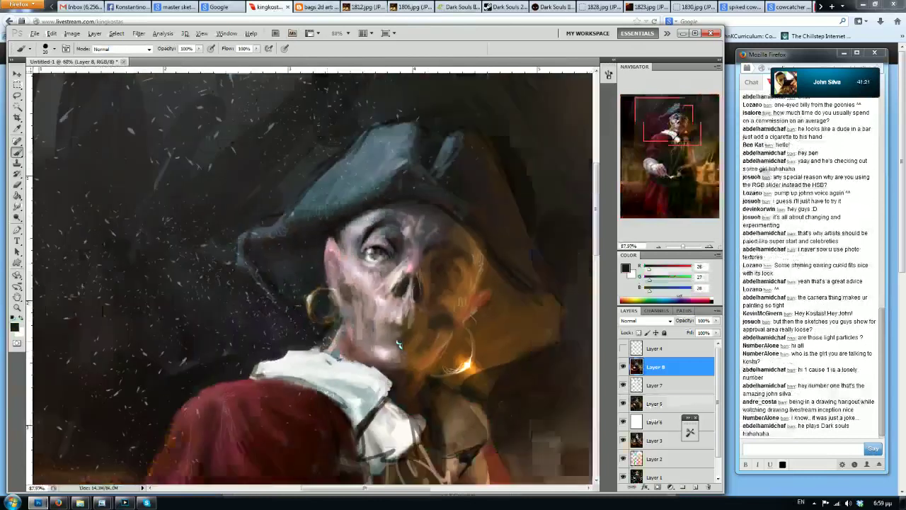
{"action": "scroll", "coordinate": [399, 345], "scroll_direction": "down", "scroll_amount": 10}
{"action": "scroll", "coordinate": [298, 154], "scroll_direction": "up", "scroll_amount": 7}
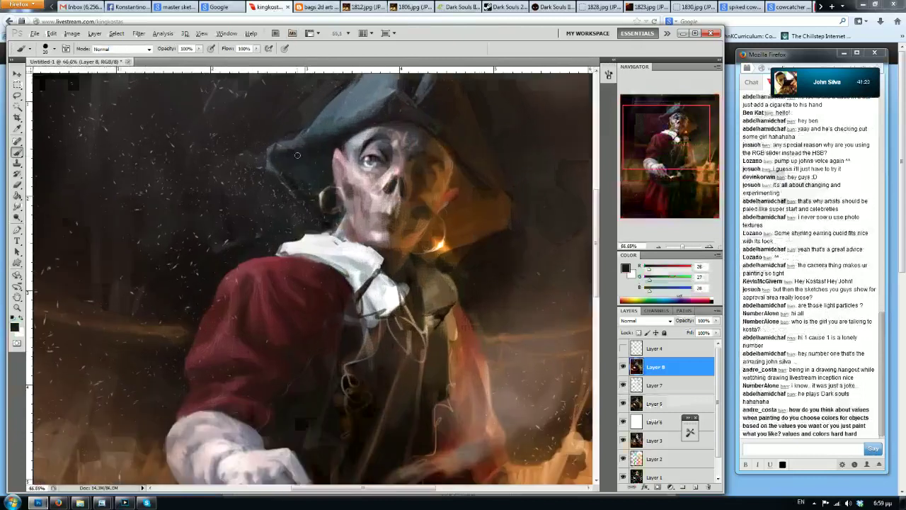
Refine the tip of the hat brim above the earring with sampled dark tones and a smaller brush
{"action": "left_click_drag", "start_coordinate": [297, 154], "coordinate": [293, 154]}
{"action": "left_click", "coordinate": [282, 158], "text": "alt"}
{"action": "key", "text": "["}
{"action": "left_click_drag", "start_coordinate": [267, 149], "coordinate": [280, 140]}
{"action": "left_click", "coordinate": [283, 133], "text": "alt"}
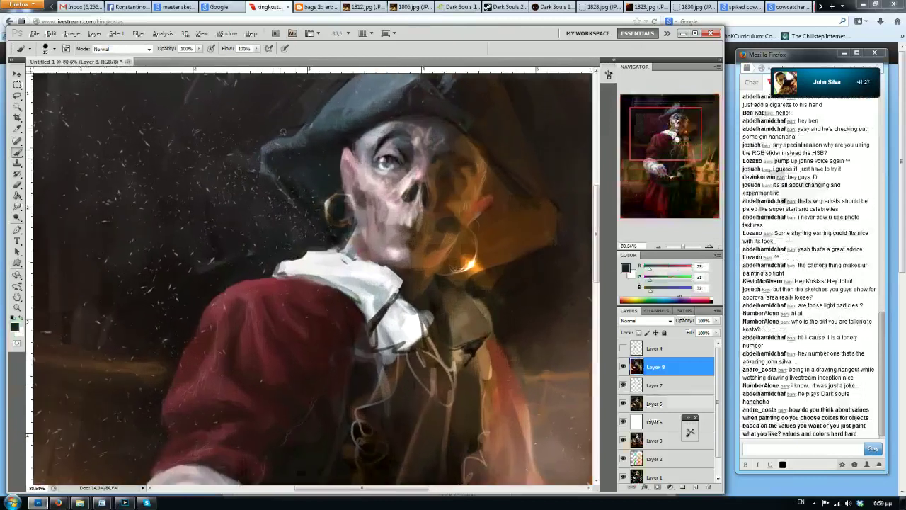
Smooth the hat's outer edge above the brim tip with sampled blue-grey and dark background tones
{"action": "left_click_drag", "start_coordinate": [651, 155], "coordinate": [642, 143]}
{"action": "key", "text": "]"}
{"action": "left_click", "coordinate": [383, 204], "text": "alt"}
{"action": "left_click_drag", "start_coordinate": [384, 195], "coordinate": [368, 219]}
{"action": "left_click", "coordinate": [375, 211], "text": "alt"}
{"action": "left_click", "coordinate": [405, 184], "text": "alt"}
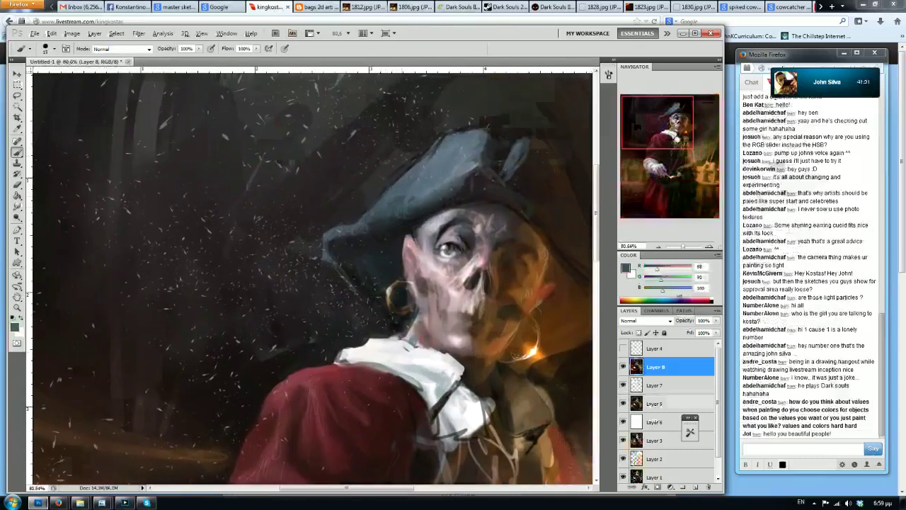
{"action": "left_click", "coordinate": [410, 158], "text": "alt"}
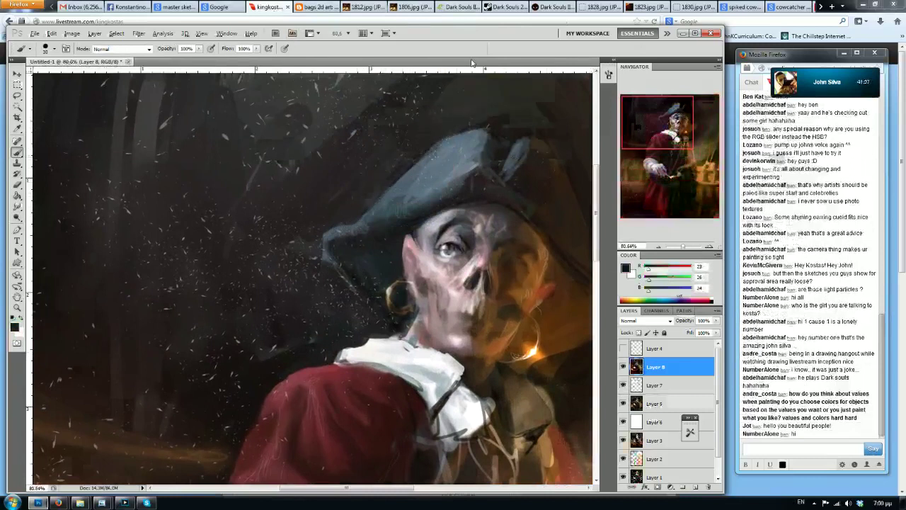
Mirror the canvas and rework the dark background around the outer tip of the firelit hat brim with sampled tones
{"action": "key", "text": "ctrl+shift+h"}
{"action": "left_click", "coordinate": [254, 256], "text": "alt"}
{"action": "left_click", "coordinate": [237, 257], "text": "alt"}
{"action": "left_click", "coordinate": [247, 265], "text": "alt"}
{"action": "left_click_drag", "start_coordinate": [239, 262], "coordinate": [219, 273]}
{"action": "left_click", "coordinate": [220, 272], "text": "alt"}
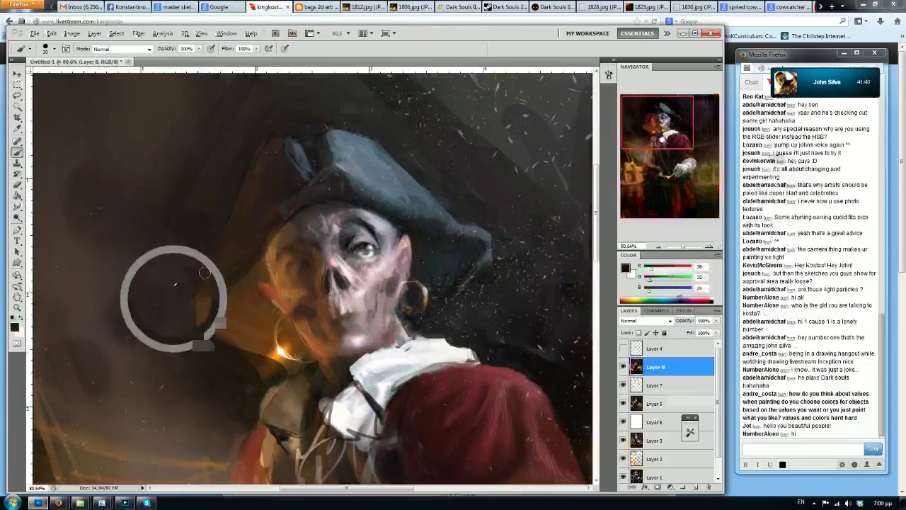
{"action": "left_click", "coordinate": [217, 283], "text": "alt"}
{"action": "left_click", "coordinate": [217, 283], "text": "alt"}
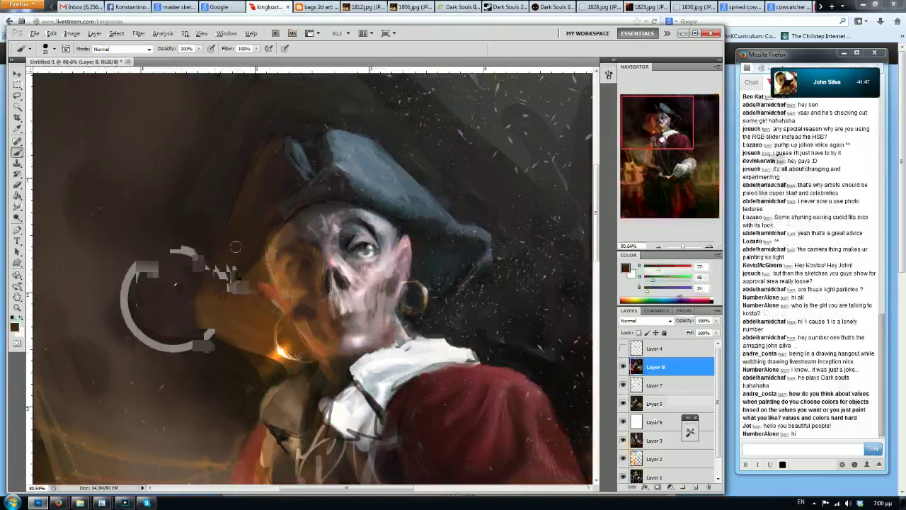
Refine the shadowed brown edge of the hat on the firelit side with sampled dark browns
{"action": "left_click", "coordinate": [259, 162], "text": "alt"}
{"action": "left_click", "coordinate": [250, 240], "text": "alt"}
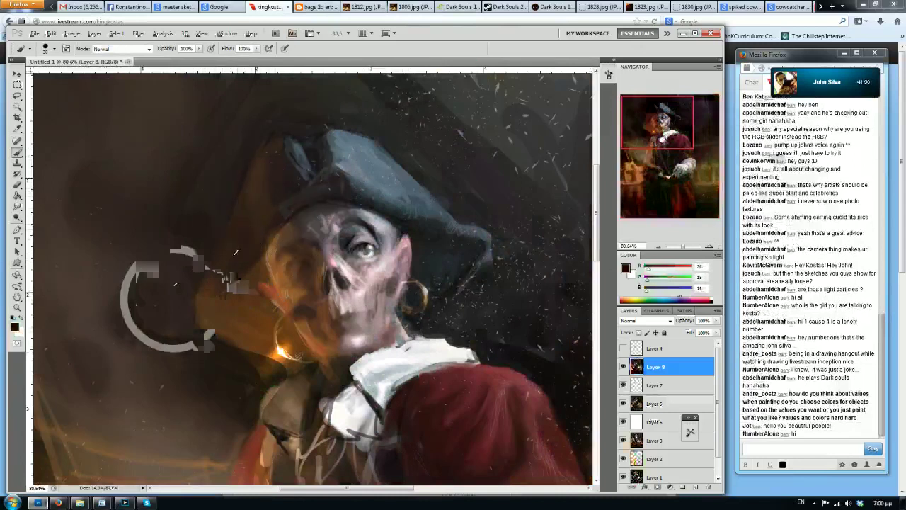
{"action": "left_click", "coordinate": [288, 182], "text": "alt"}
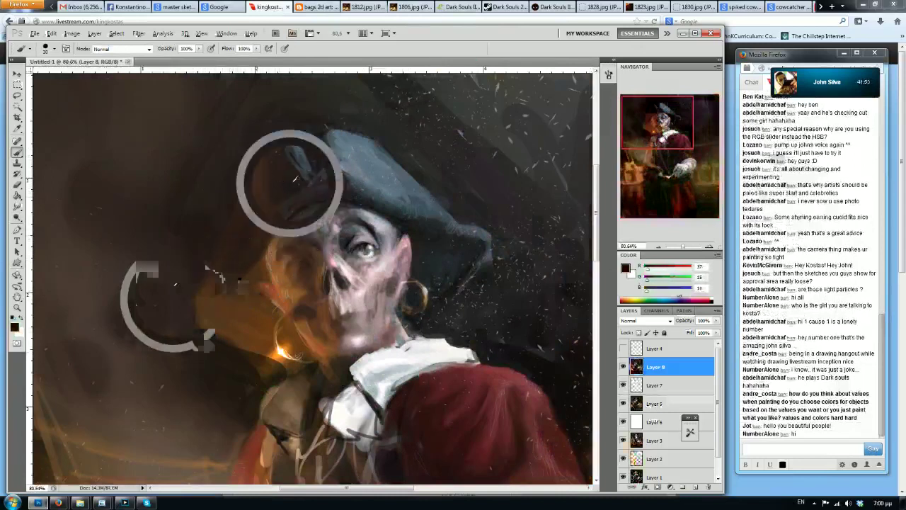
{"action": "left_click", "coordinate": [225, 274], "text": "alt"}
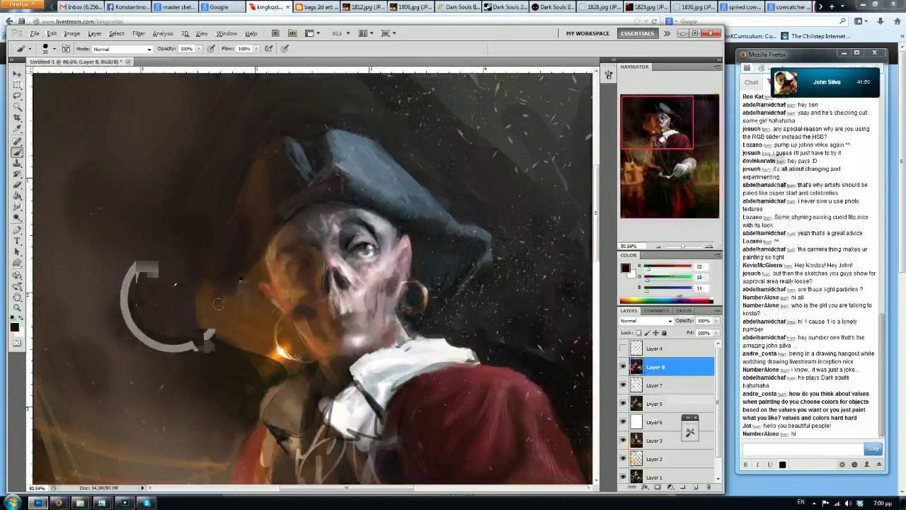
Blend the firelit brim's lower edge into the background with sampled warm browns, and flip the canvas back
{"action": "scroll", "coordinate": [223, 269], "scroll_direction": "down", "scroll_amount": 2}
{"action": "left_click", "coordinate": [246, 235], "text": "alt"}
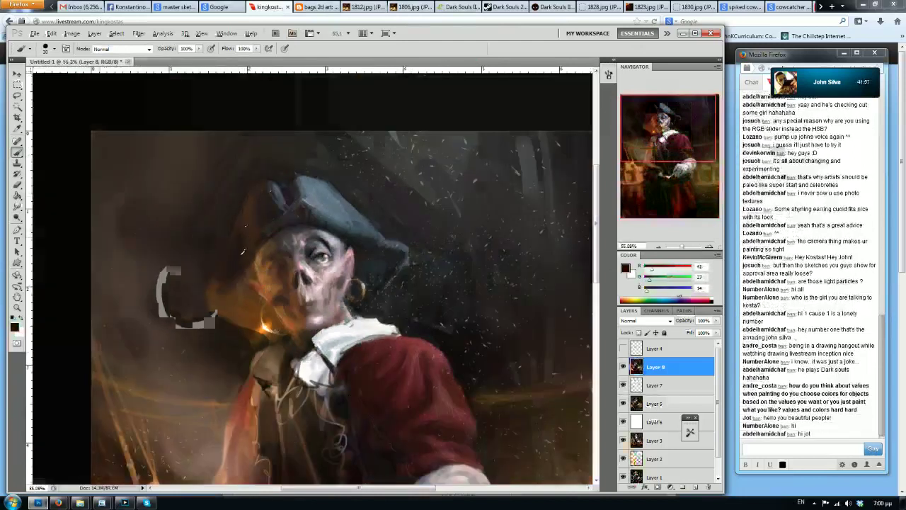
{"action": "left_click", "coordinate": [227, 278], "text": "alt"}
{"action": "left_click", "coordinate": [234, 293], "text": "alt"}
{"action": "left_click", "coordinate": [226, 286], "text": "alt"}
{"action": "key", "text": "ctrl+shift+h"}
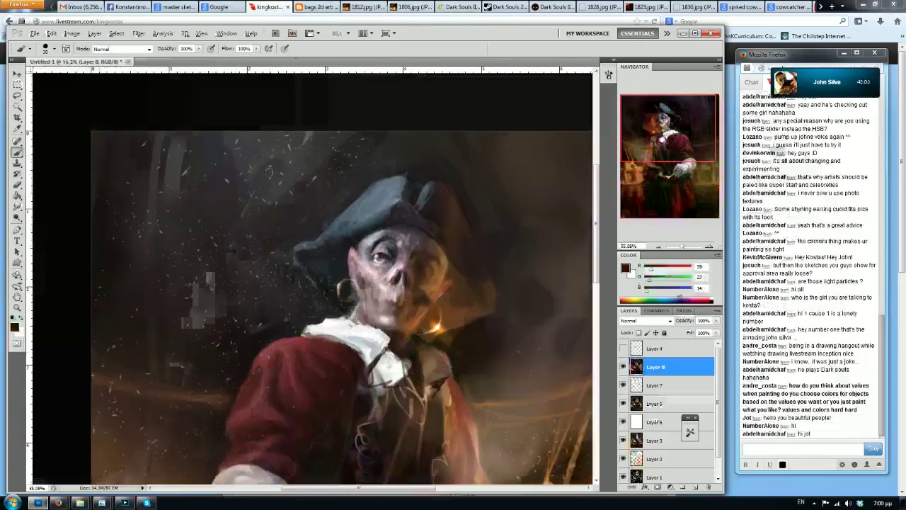
Mirror the canvas to check the whole figure and work on the coat's shoulder edge with sampled reds
{"action": "scroll", "coordinate": [437, 243], "scroll_direction": "down", "scroll_amount": 2}
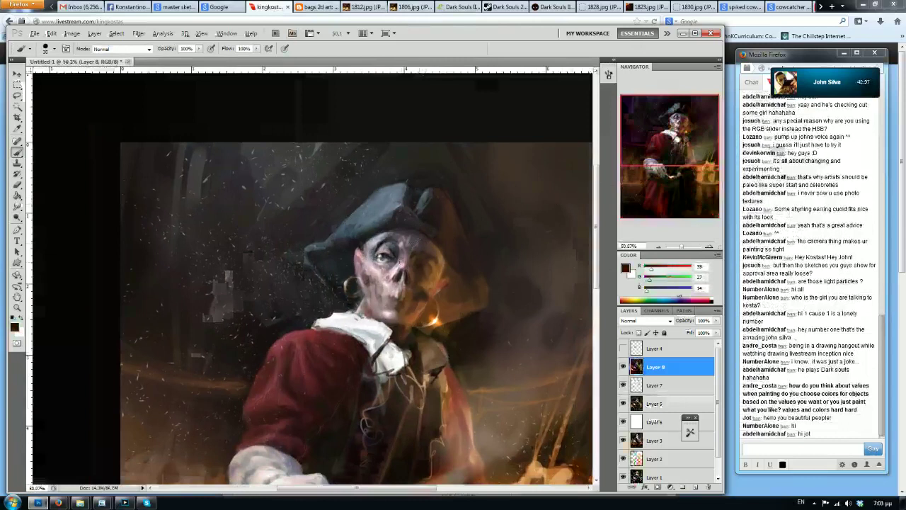
{"action": "scroll", "coordinate": [384, 221], "scroll_direction": "down", "scroll_amount": 5}
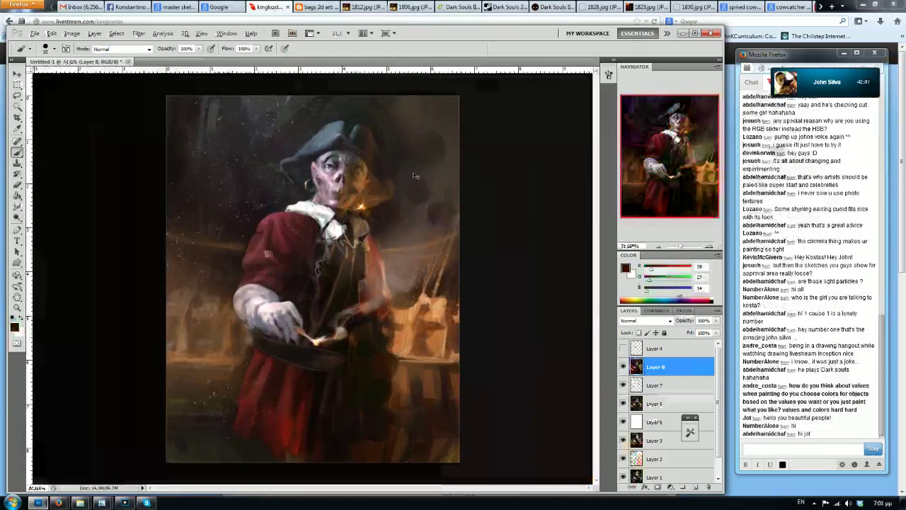
{"action": "key", "text": "ctrl+shift+h"}
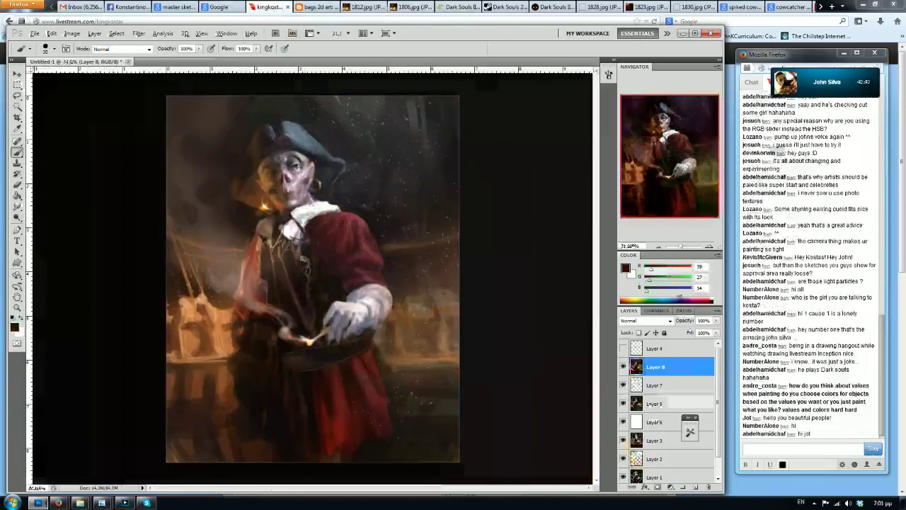
{"action": "left_click", "coordinate": [346, 213], "text": "alt"}
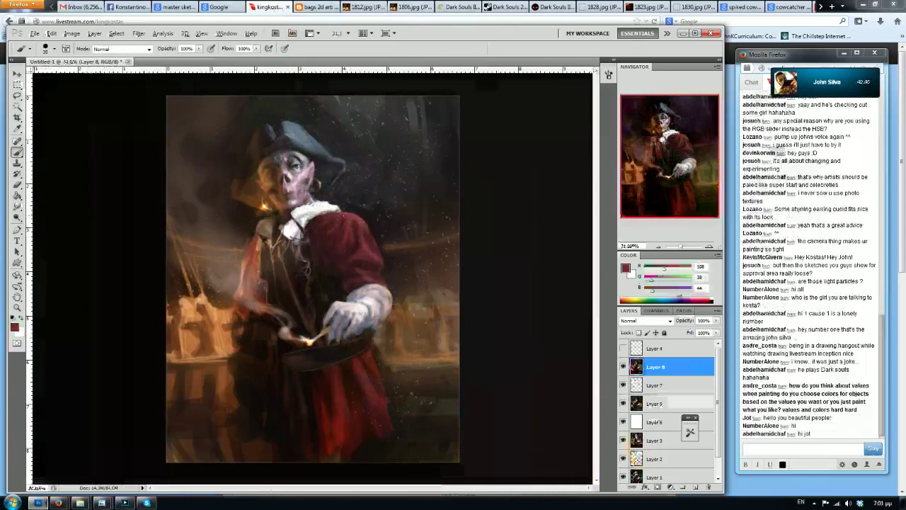
{"action": "left_click", "coordinate": [343, 213], "text": "alt"}
{"action": "scroll", "coordinate": [308, 171], "scroll_direction": "up", "scroll_amount": 3}
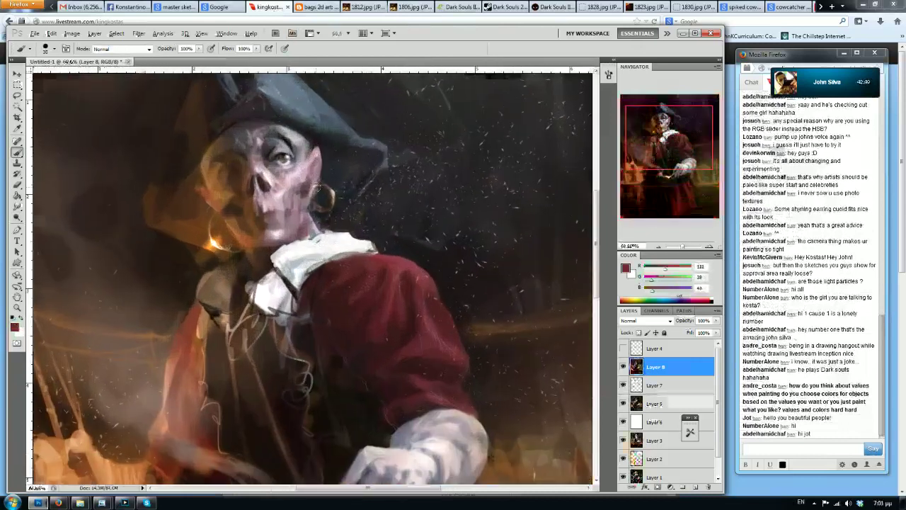
Refine the red coat's shoulder just below the white collar with closely sampled red tones
{"action": "scroll", "coordinate": [354, 212], "scroll_direction": "down", "scroll_amount": 1}
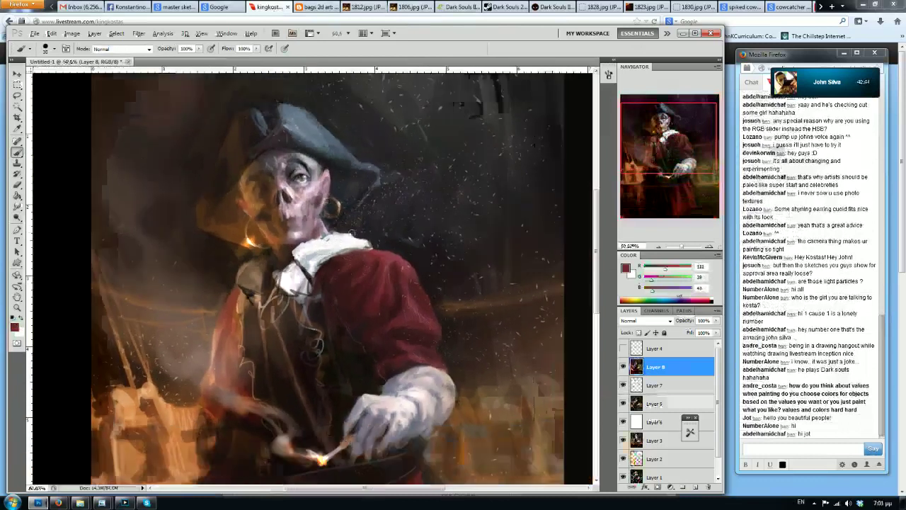
{"action": "scroll", "coordinate": [368, 228], "scroll_direction": "up", "scroll_amount": 1}
{"action": "left_click", "coordinate": [375, 263], "text": "alt"}
{"action": "left_click", "coordinate": [370, 262], "text": "alt"}
{"action": "left_click", "coordinate": [368, 262], "text": "alt"}
{"action": "left_click", "coordinate": [369, 259], "text": "alt"}
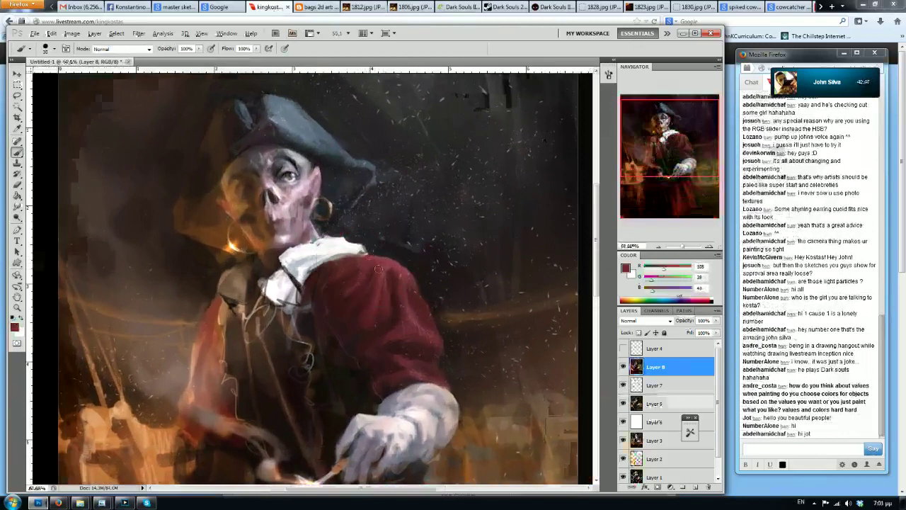
{"action": "scroll", "coordinate": [360, 293], "scroll_direction": "up", "scroll_amount": 2}
{"action": "scroll", "coordinate": [364, 204], "scroll_direction": "down", "scroll_amount": 3}
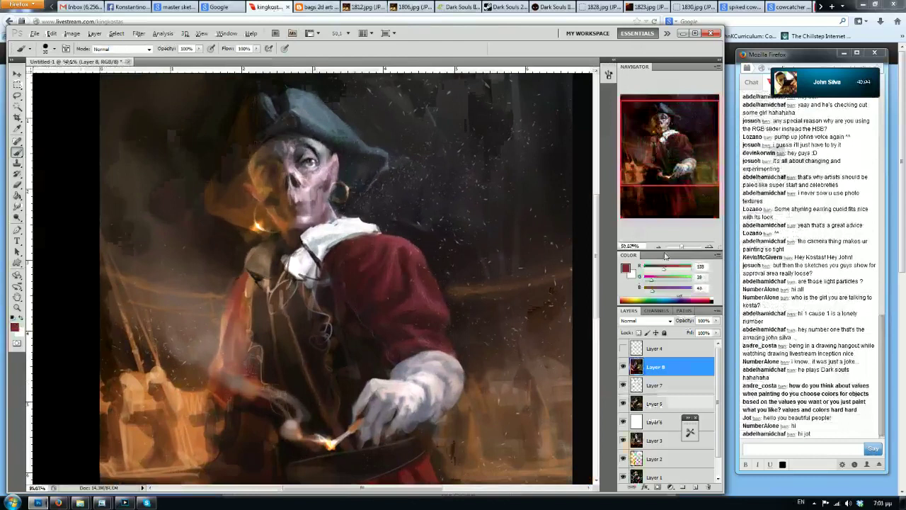
Mix light coral reds for the coat shoulder's highlights, finishing at about R 227, G 110, B 122
{"action": "left_click_drag", "start_coordinate": [670, 271], "coordinate": [684, 270]}
{"action": "left_click_drag", "start_coordinate": [651, 281], "coordinate": [671, 281]}
{"action": "left_click_drag", "start_coordinate": [653, 290], "coordinate": [670, 292]}
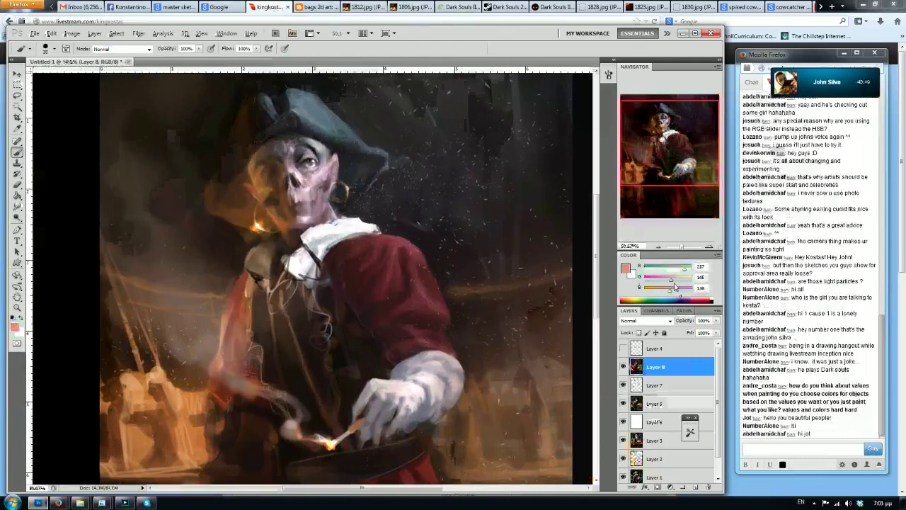
{"action": "left_click_drag", "start_coordinate": [670, 281], "coordinate": [664, 291]}
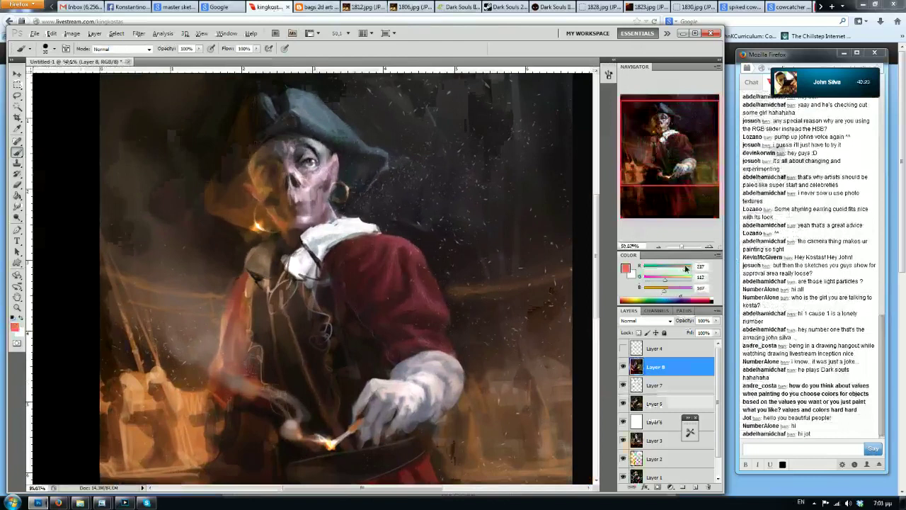
{"action": "left_click_drag", "start_coordinate": [665, 281], "coordinate": [670, 292]}
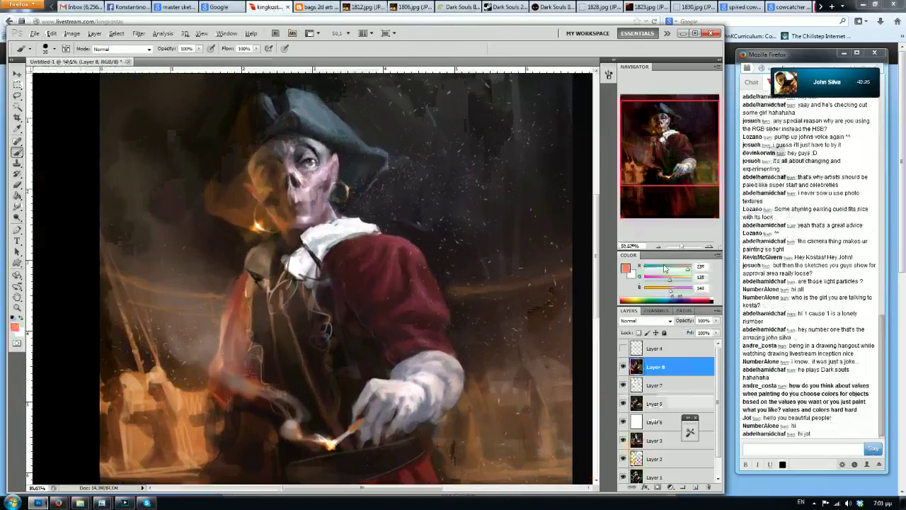
{"action": "left_click", "coordinate": [389, 237], "text": "alt"}
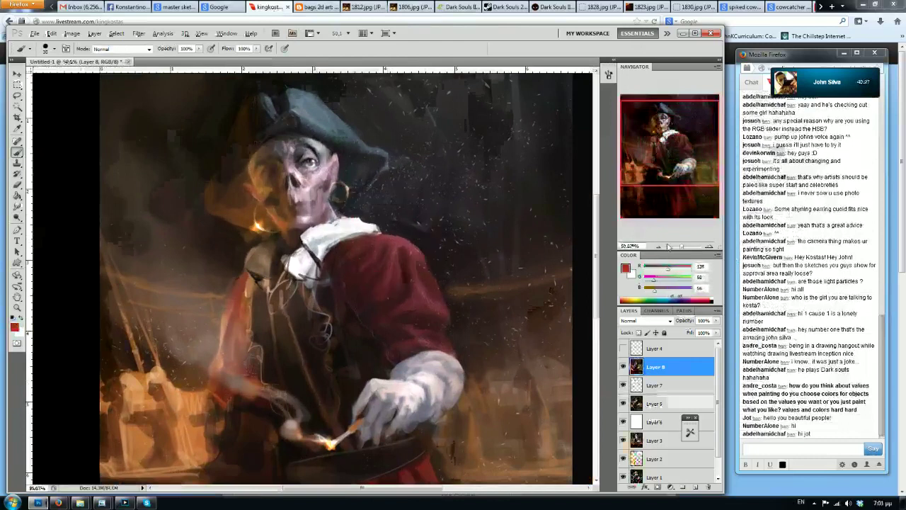
{"action": "left_click_drag", "start_coordinate": [654, 280], "coordinate": [667, 290]}
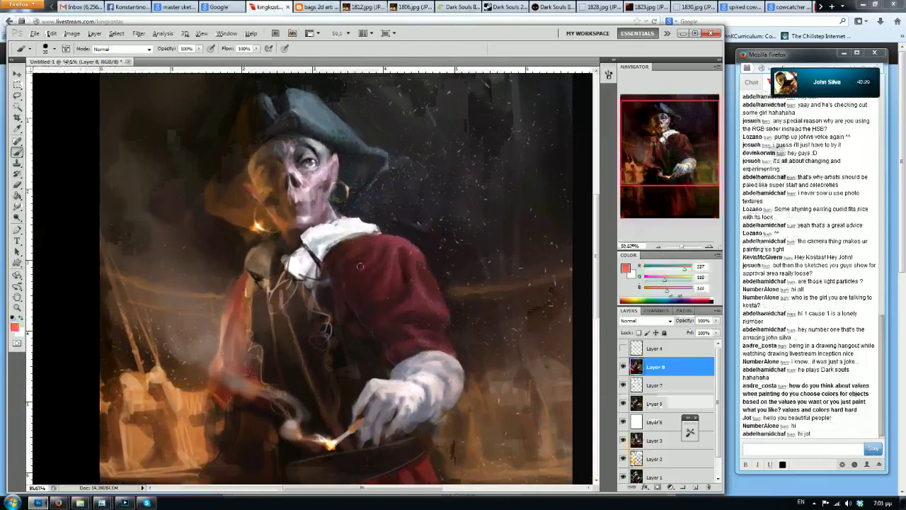
Examine the coat, collar and hat at several zoom levels to judge the figure's lighting and shapes
{"action": "left_click_drag", "start_coordinate": [304, 286], "coordinate": [352, 260]}
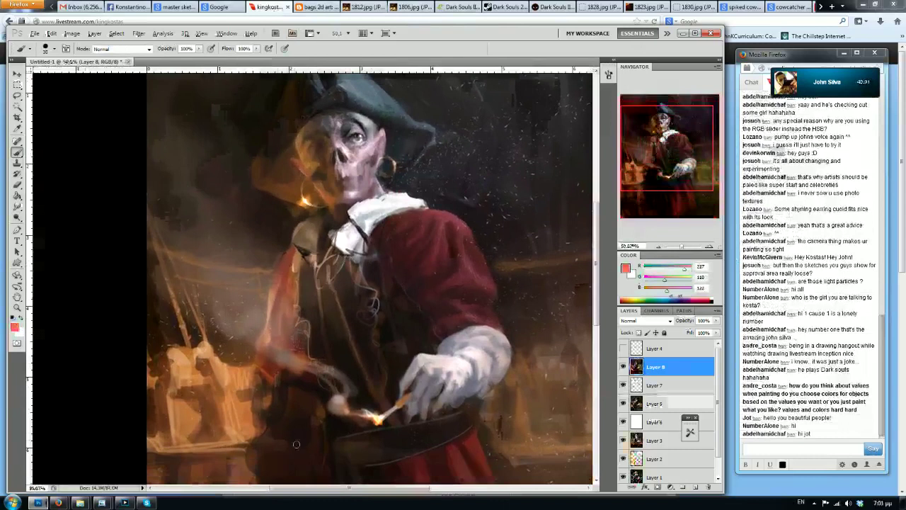
{"action": "left_click_drag", "start_coordinate": [462, 163], "coordinate": [428, 186]}
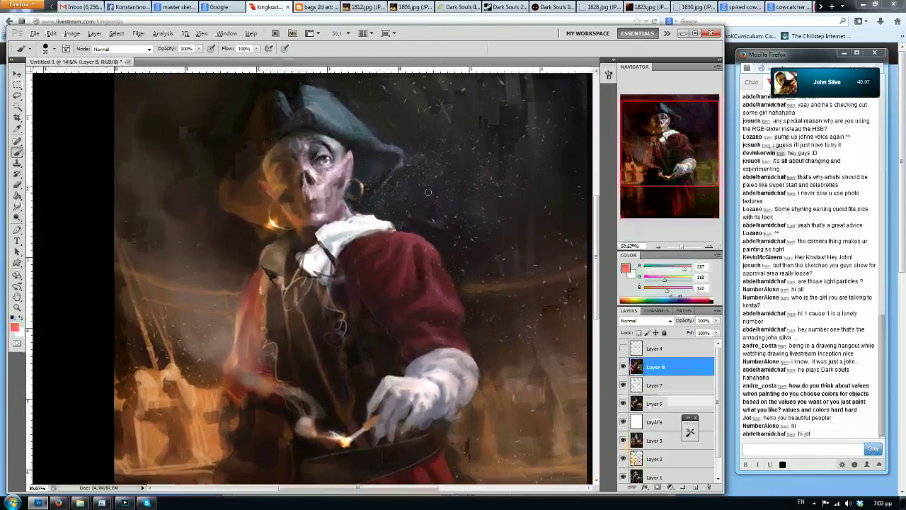
{"action": "scroll", "coordinate": [383, 205], "scroll_direction": "down", "scroll_amount": 3}
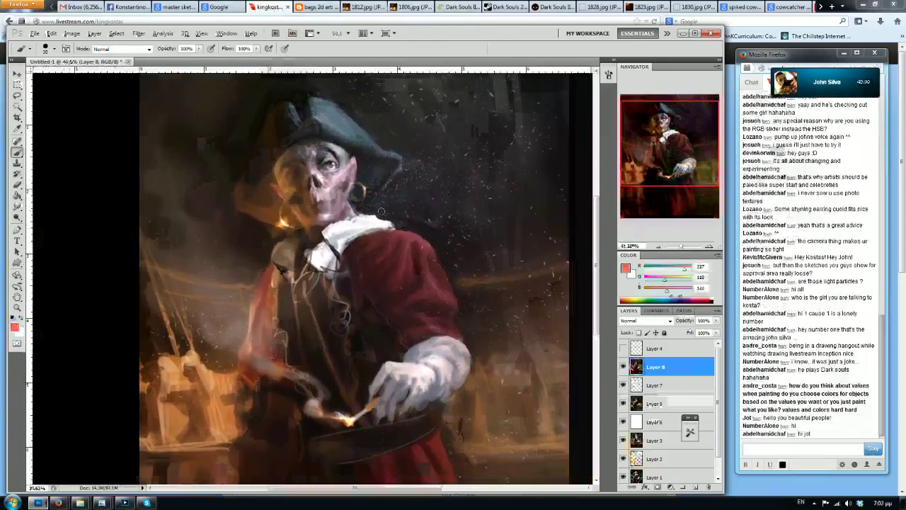
{"action": "scroll", "coordinate": [376, 205], "scroll_direction": "up", "scroll_amount": 2}
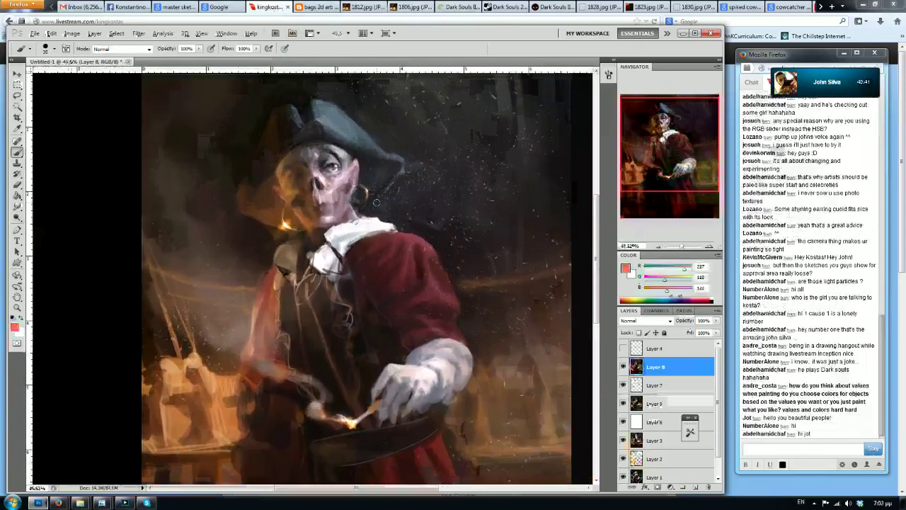
{"action": "scroll", "coordinate": [376, 203], "scroll_direction": "up", "scroll_amount": 1}
{"action": "scroll", "coordinate": [376, 203], "scroll_direction": "up", "scroll_amount": 1}
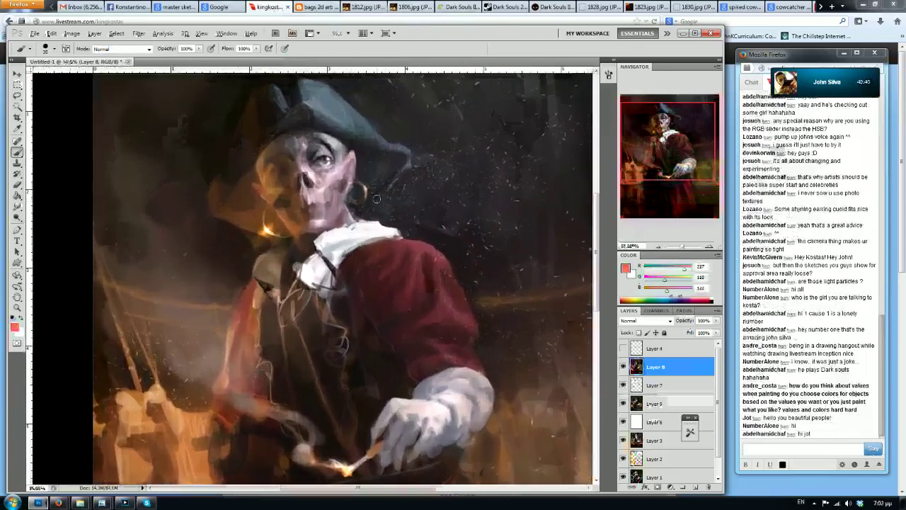
{"action": "scroll", "coordinate": [377, 194], "scroll_direction": "down", "scroll_amount": 3}
{"action": "scroll", "coordinate": [380, 187], "scroll_direction": "up", "scroll_amount": 3}
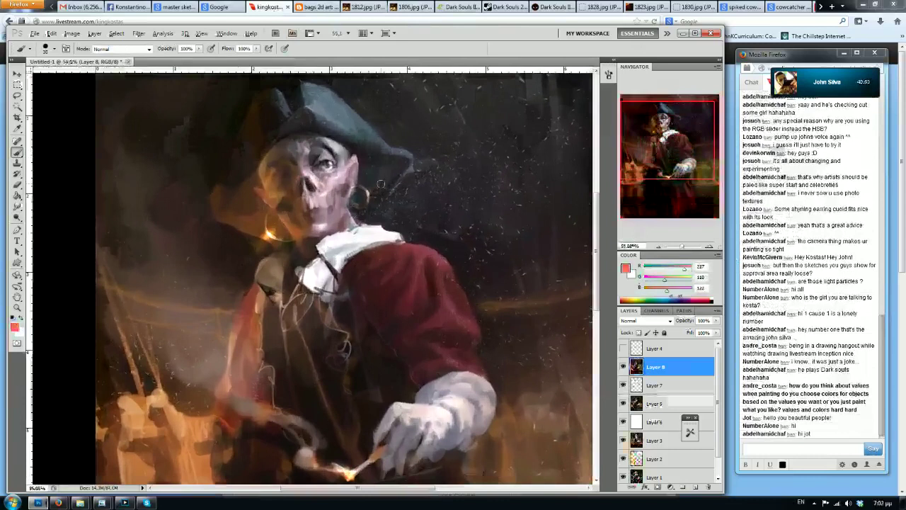
{"action": "scroll", "coordinate": [335, 179], "scroll_direction": "down", "scroll_amount": 3}
{"action": "scroll", "coordinate": [342, 182], "scroll_direction": "up", "scroll_amount": 3}
{"action": "scroll", "coordinate": [385, 208], "scroll_direction": "up", "scroll_amount": 2}
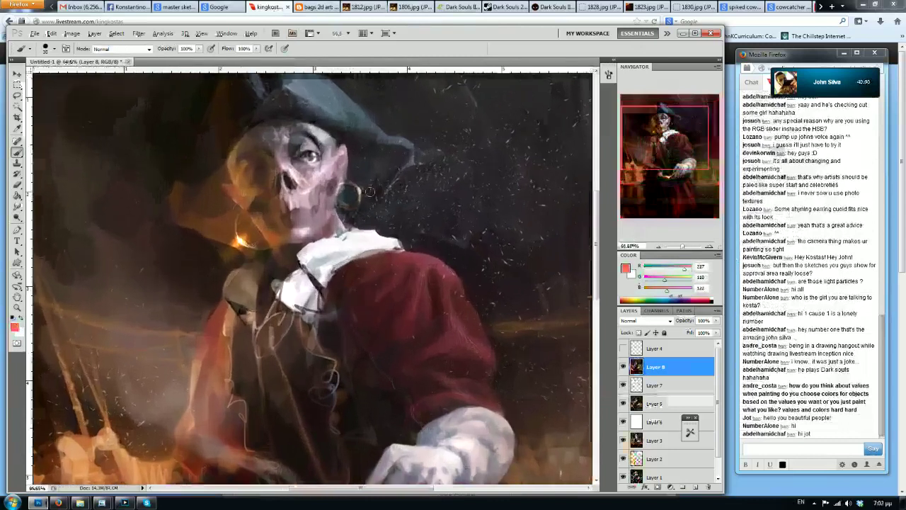
Model the coat's shoulder and upper sleeve folds with sampled mid reds and a dark shadow red
{"action": "left_click", "coordinate": [430, 268], "text": "alt"}
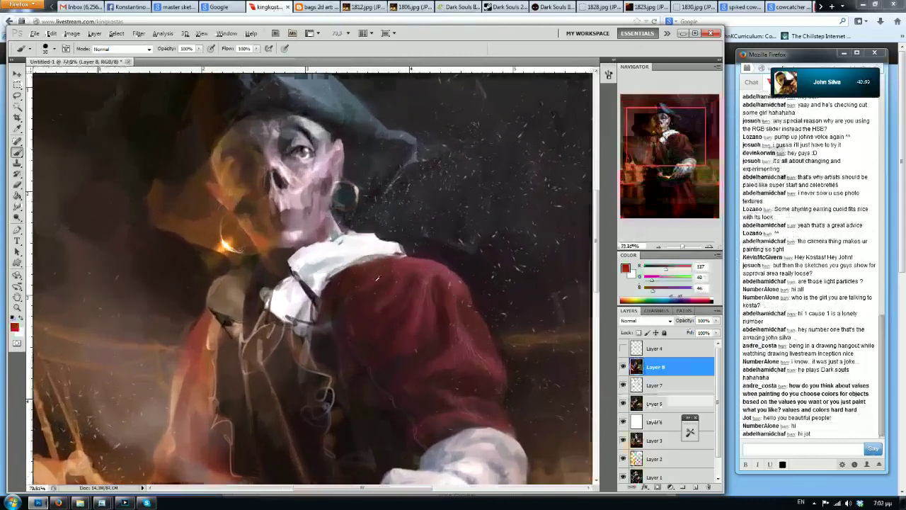
{"action": "left_click", "coordinate": [411, 266], "text": "alt"}
{"action": "left_click", "coordinate": [409, 264], "text": "alt"}
{"action": "left_click", "coordinate": [359, 302], "text": "alt"}
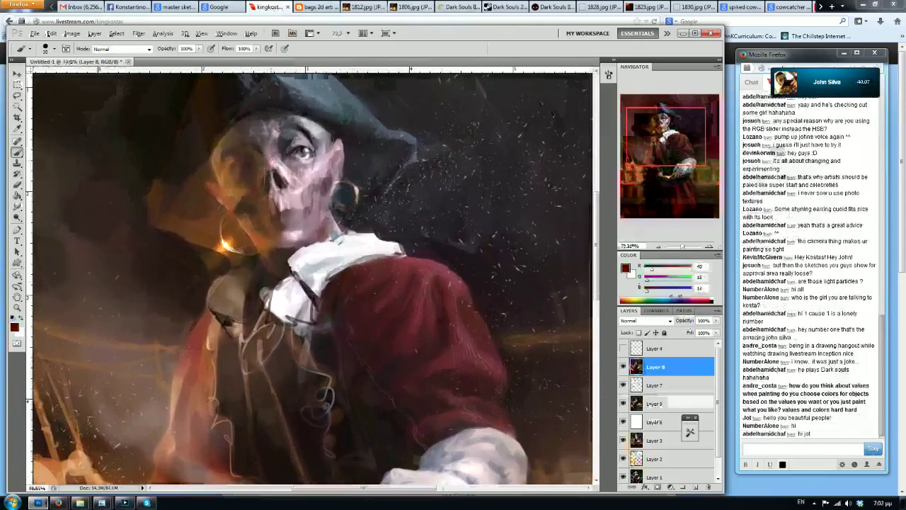
{"action": "scroll", "coordinate": [290, 178], "scroll_direction": "down", "scroll_amount": 1}
{"action": "scroll", "coordinate": [291, 128], "scroll_direction": "up", "scroll_amount": 2}
{"action": "scroll", "coordinate": [344, 152], "scroll_direction": "down", "scroll_amount": 2}
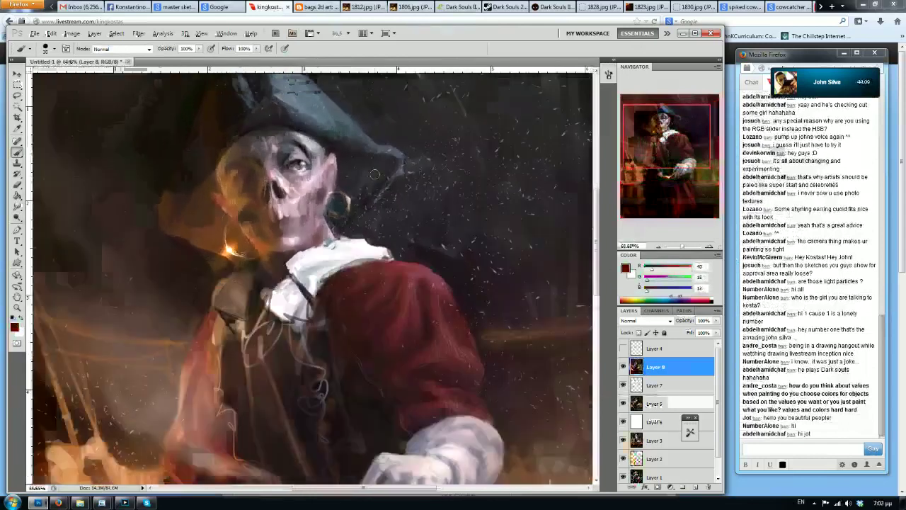
Check the whole painting, then open the RoughtSketch.jpg link posted in the stream chat in Firefox
{"action": "scroll", "coordinate": [373, 168], "scroll_direction": "down", "scroll_amount": 2}
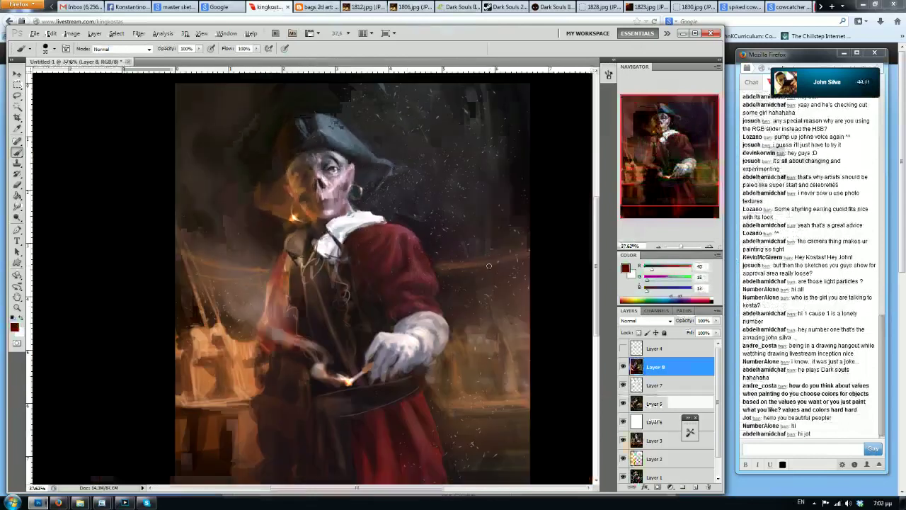
{"action": "scroll", "coordinate": [489, 266], "scroll_direction": "up", "scroll_amount": 1}
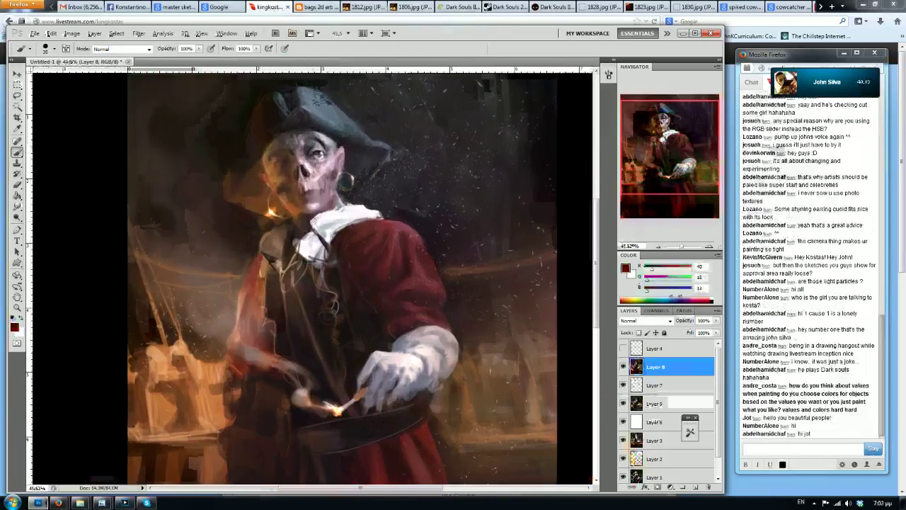
{"action": "scroll", "coordinate": [314, 222], "scroll_direction": "up", "scroll_amount": 1}
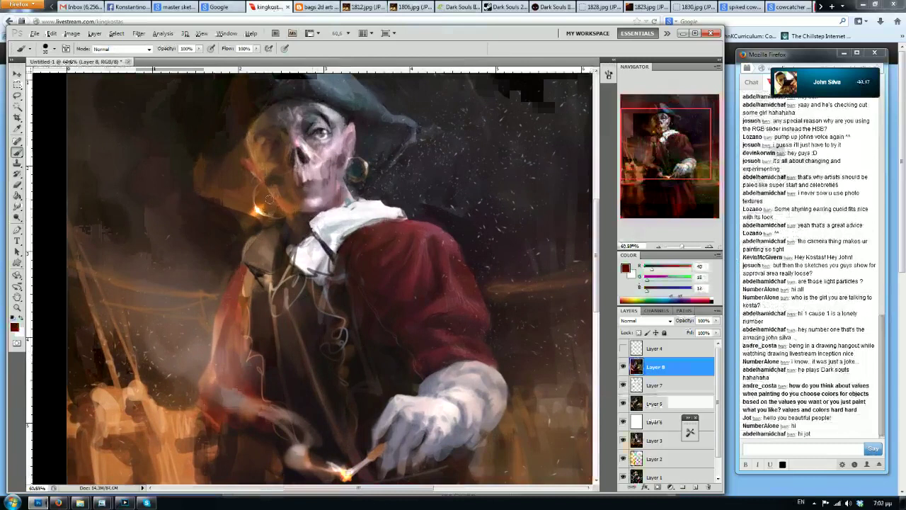
{"action": "scroll", "coordinate": [273, 195], "scroll_direction": "down", "scroll_amount": 1}
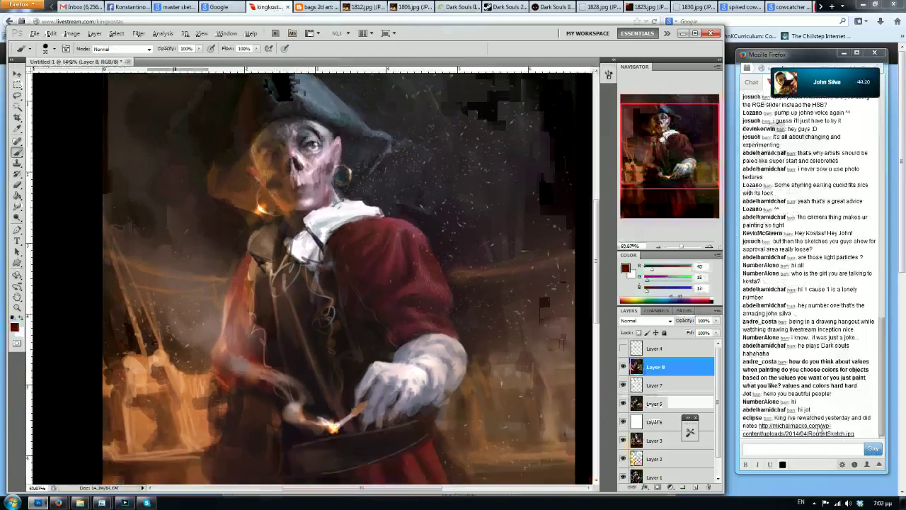
{"action": "left_click", "coordinate": [798, 431]}
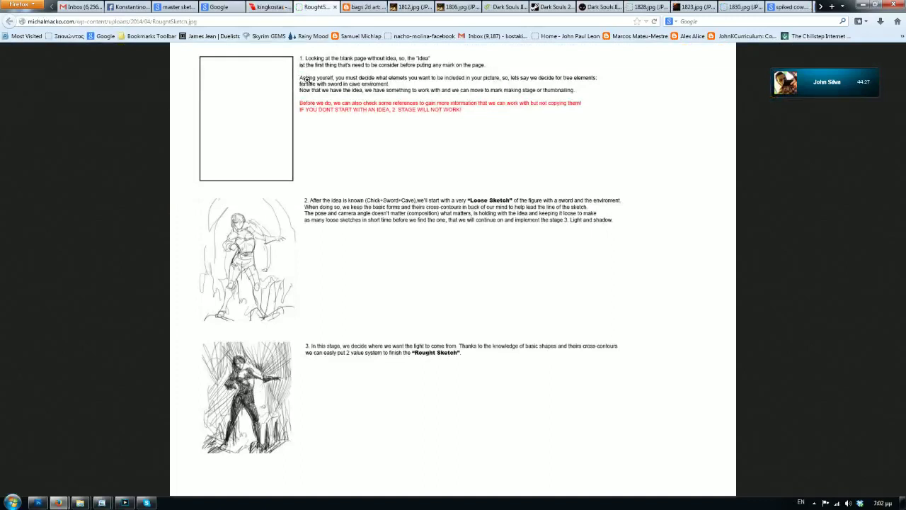
Leave the sketch notes for the livestream page, switch to the pirate painting in Photoshop, and check the whole figure
{"action": "left_click", "coordinate": [272, 9]}
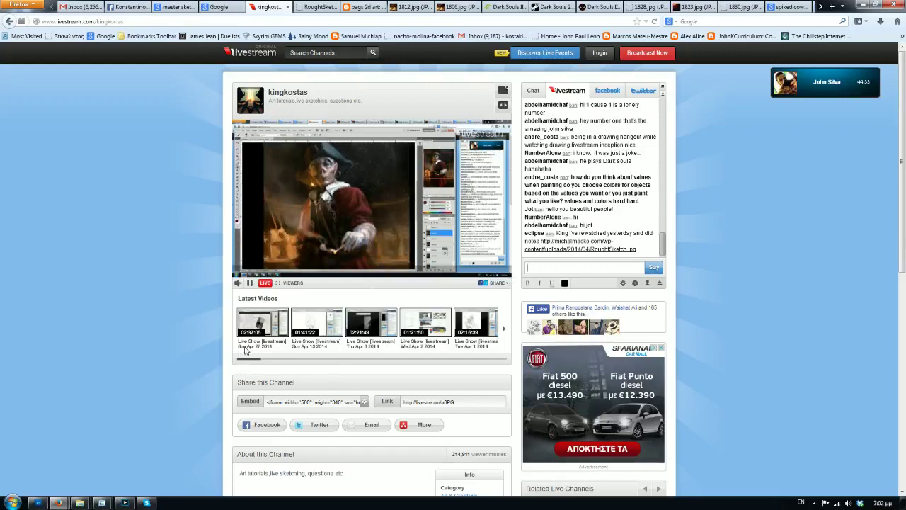
{"action": "mouse_move", "coordinate": [293, 242]}
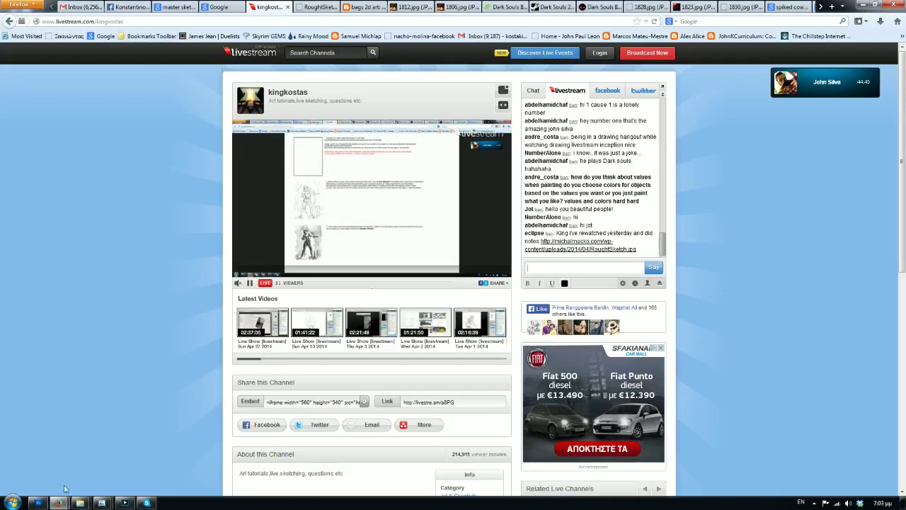
{"action": "left_click", "coordinate": [38, 503]}
{"action": "mouse_move", "coordinate": [60, 503]}
{"action": "left_click", "coordinate": [126, 451]}
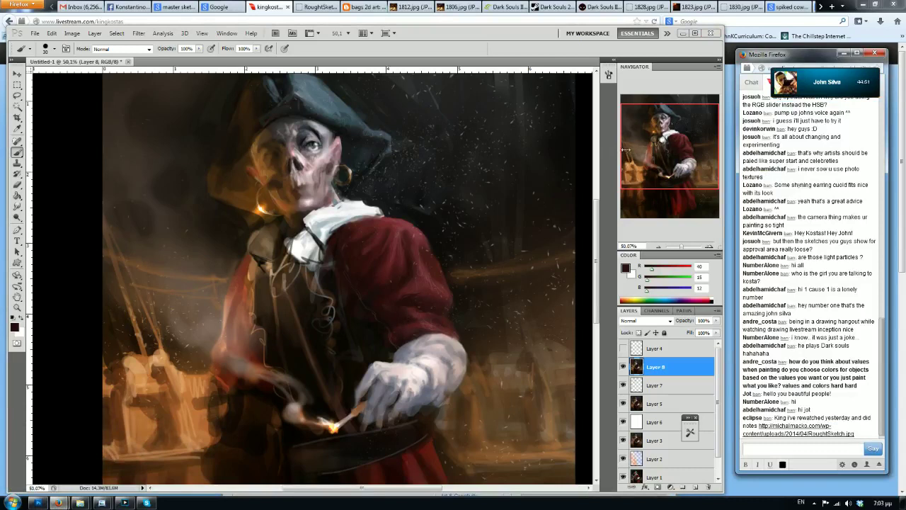
{"action": "scroll", "coordinate": [327, 202], "scroll_direction": "down", "scroll_amount": 5}
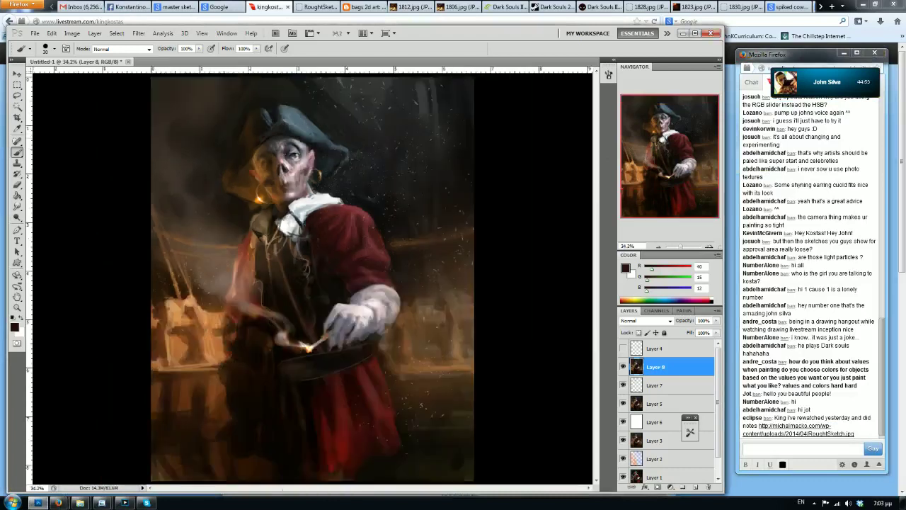
{"action": "scroll", "coordinate": [329, 198], "scroll_direction": "up", "scroll_amount": 2}
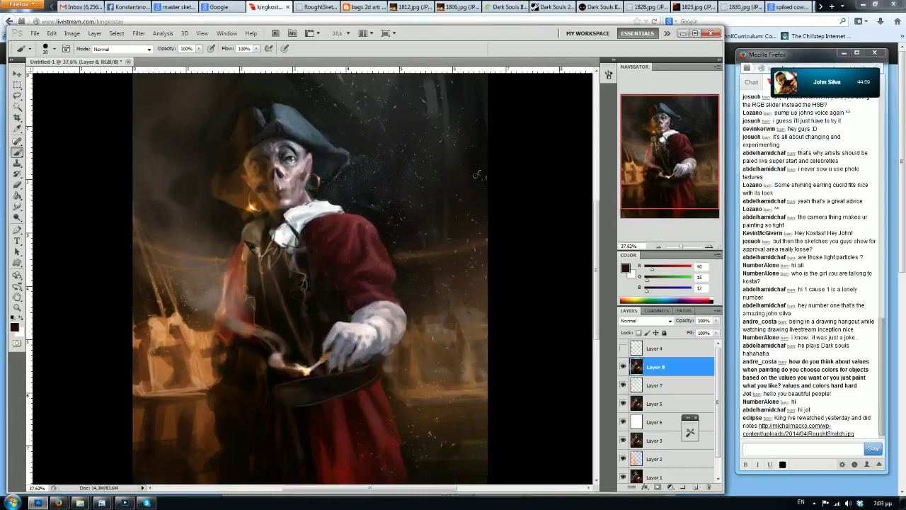
Touch up the collar's hanging front flap with sampled light greys and white, using a smaller brush
{"action": "left_click", "coordinate": [293, 223], "text": "alt"}
{"action": "key", "text": "bracketleft"}
{"action": "key", "text": "bracketleft"}
{"action": "key", "text": "bracketleft"}
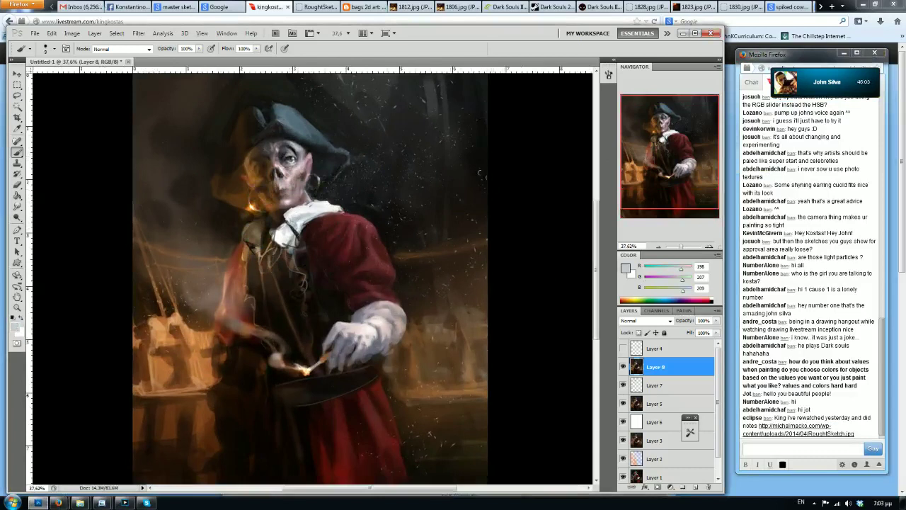
{"action": "mouse_move", "coordinate": [285, 239]}
{"action": "left_mouse_down"}
{"action": "mouse_move", "coordinate": [273, 242]}
{"action": "mouse_move", "coordinate": [284, 247]}
{"action": "left_mouse_up"}
{"action": "left_click", "coordinate": [281, 238], "text": "alt"}
{"action": "left_click", "coordinate": [270, 225], "text": "alt"}
{"action": "left_click", "coordinate": [278, 230], "text": "alt"}
{"action": "key", "text": "bracketright"}
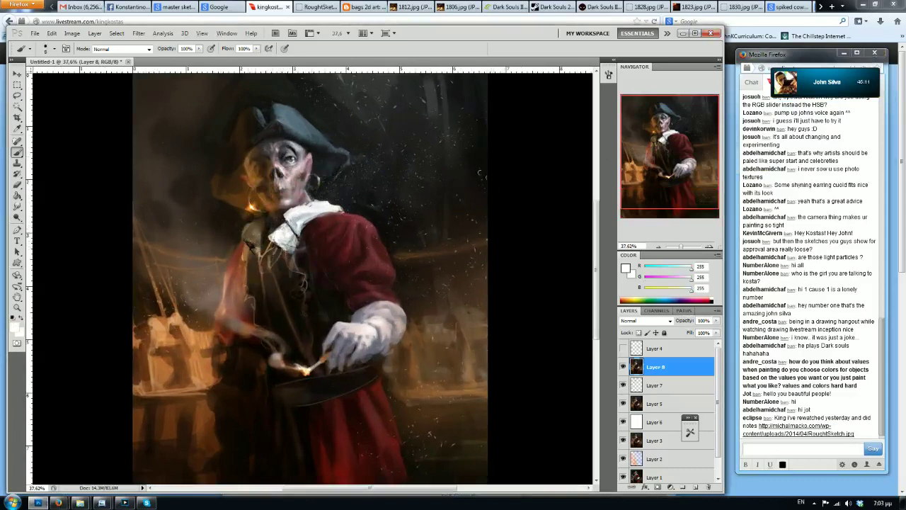
{"action": "left_click", "coordinate": [251, 242], "text": "alt"}
{"action": "left_click", "coordinate": [278, 238], "text": "alt"}
{"action": "left_click", "coordinate": [253, 242], "text": "alt"}
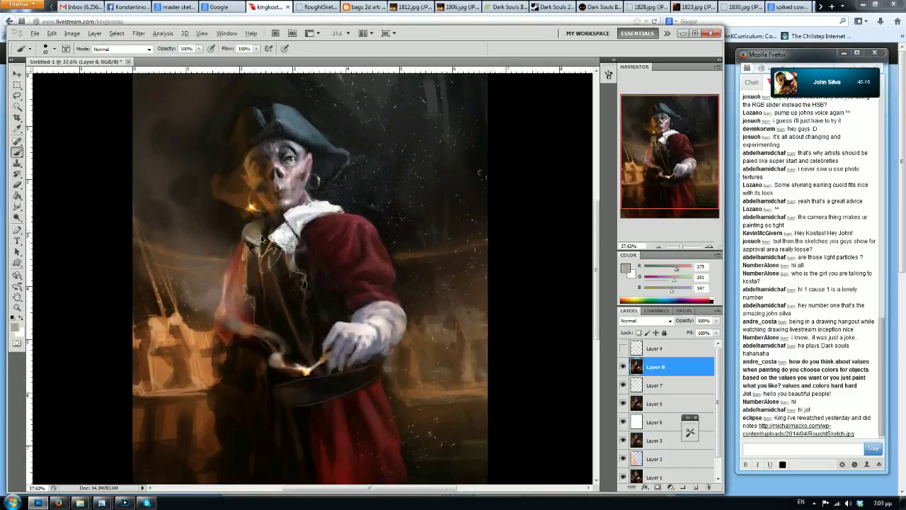
Mirror the canvas and darken a sampled collar colour to a mid grey with red near 140 and blue near 115
{"action": "key", "text": "ctrl+shift+h"}
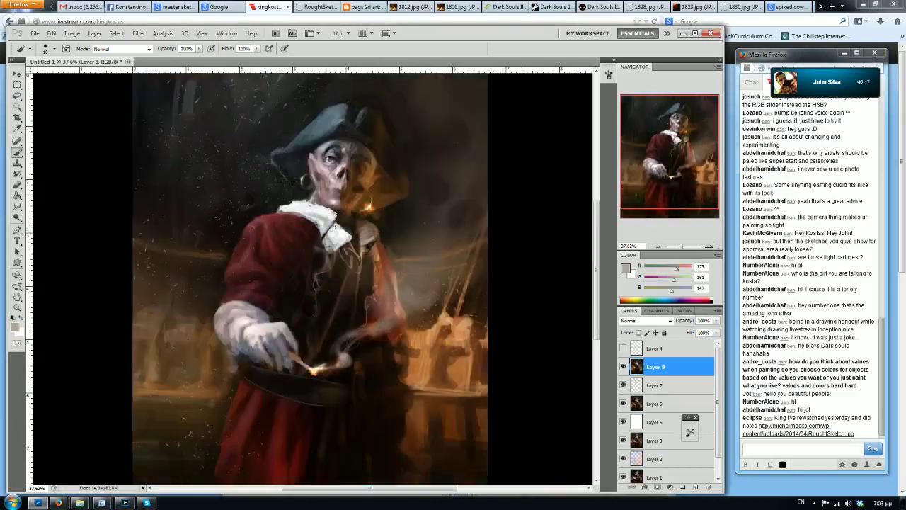
{"action": "left_click", "coordinate": [331, 231], "text": "alt"}
{"action": "left_click", "coordinate": [670, 268]}
{"action": "left_click", "coordinate": [669, 279]}
{"action": "left_click", "coordinate": [666, 289]}
{"action": "left_click_drag", "start_coordinate": [669, 280], "coordinate": [665, 280]}
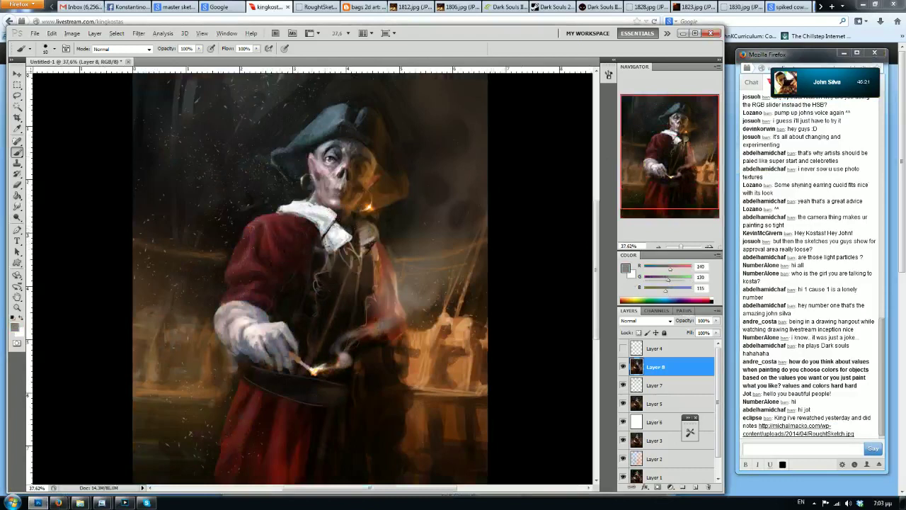
Define the gap and folds between the collar flaps with the mid grey and sampled dark and light tones
{"action": "mouse_move", "coordinate": [326, 241]}
{"action": "left_mouse_down"}
{"action": "mouse_move", "coordinate": [332, 221]}
{"action": "mouse_move", "coordinate": [327, 227]}
{"action": "left_mouse_up"}
{"action": "left_click", "coordinate": [324, 239], "text": "alt"}
{"action": "left_click", "coordinate": [331, 219], "text": "alt"}
{"action": "left_click", "coordinate": [325, 230], "text": "alt"}
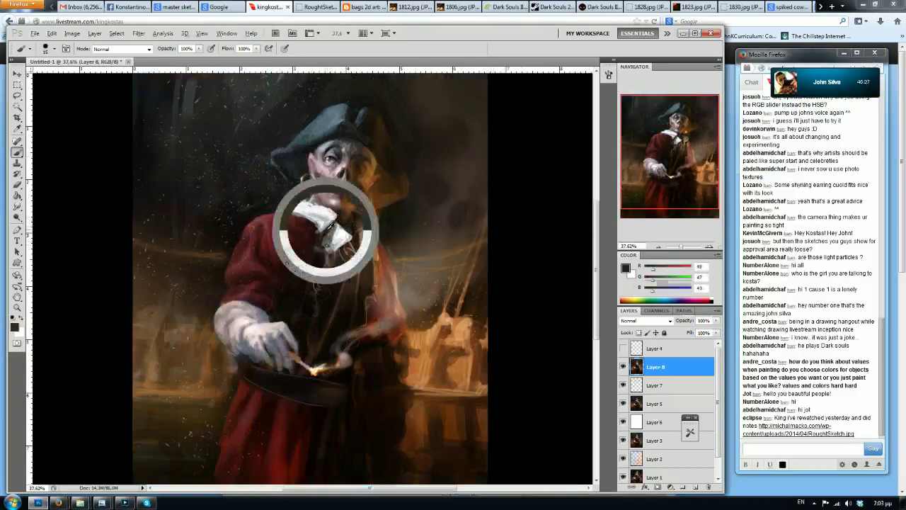
{"action": "left_click", "coordinate": [322, 234], "text": "alt"}
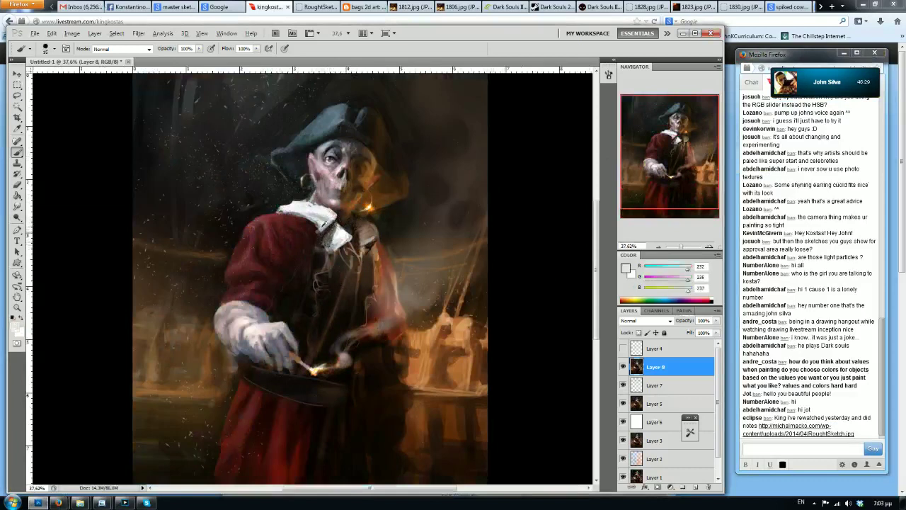
{"action": "left_click", "coordinate": [317, 234], "text": "alt"}
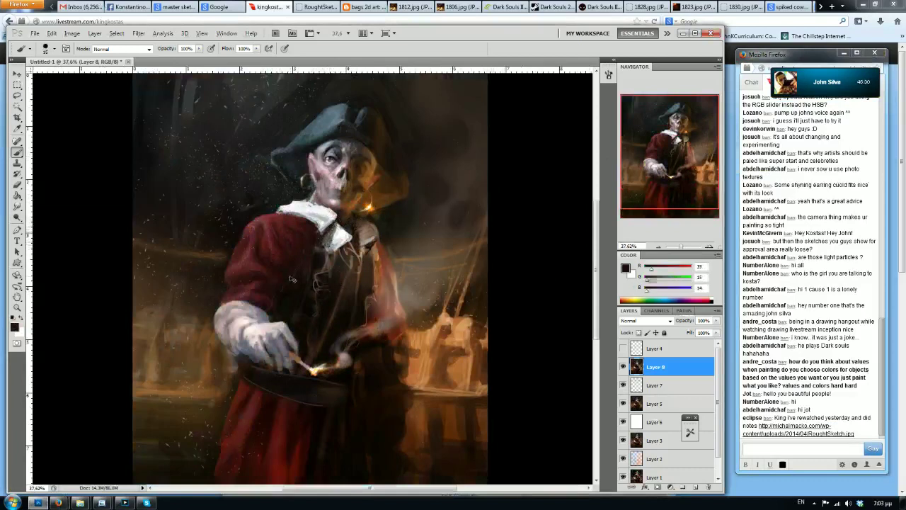
Flip the canvas back and paint a fine lace edge along the collar in sampled light grey with a much smaller brush
{"action": "key", "text": "ctrl+shift+h"}
{"action": "left_click", "coordinate": [312, 219], "text": "alt"}
{"action": "key", "text": "["}
{"action": "key", "text": "["}
{"action": "key", "text": "["}
{"action": "key", "text": "["}
{"action": "mouse_move", "coordinate": [309, 226]}
{"action": "left_mouse_down"}
{"action": "mouse_move", "coordinate": [297, 234]}
{"action": "mouse_move", "coordinate": [306, 226]}
{"action": "left_mouse_up"}
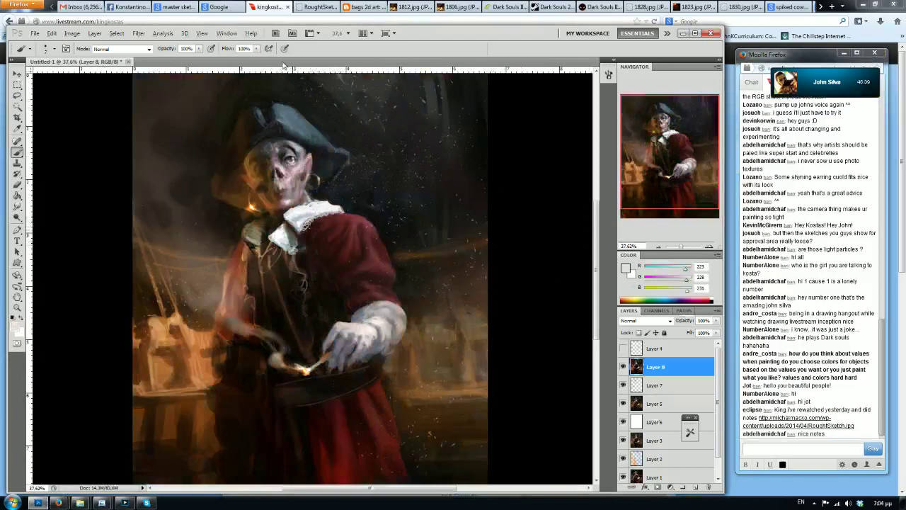
Paint a matching lace edge around the white shirt cuff on the mirrored canvas, and restore the original orientation
{"action": "key", "text": "h"}
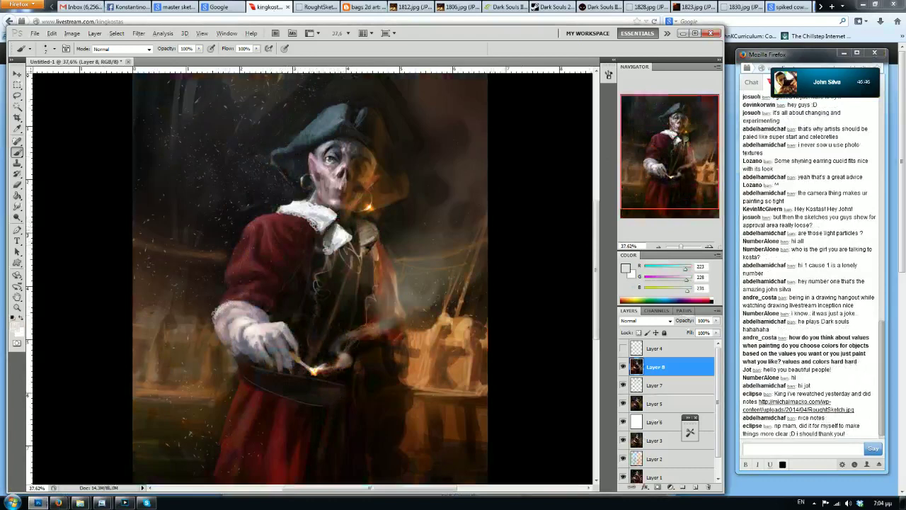
{"action": "left_click_drag", "start_coordinate": [252, 302], "coordinate": [267, 315]}
{"action": "left_click_drag", "start_coordinate": [215, 327], "coordinate": [221, 343]}
{"action": "key", "text": "ctrl+shift+h"}
Brighten the shirt cuff and its lace edge with the Dodge tool on Highlights, adjusting the brush size
{"action": "left_click", "coordinate": [17, 218]}
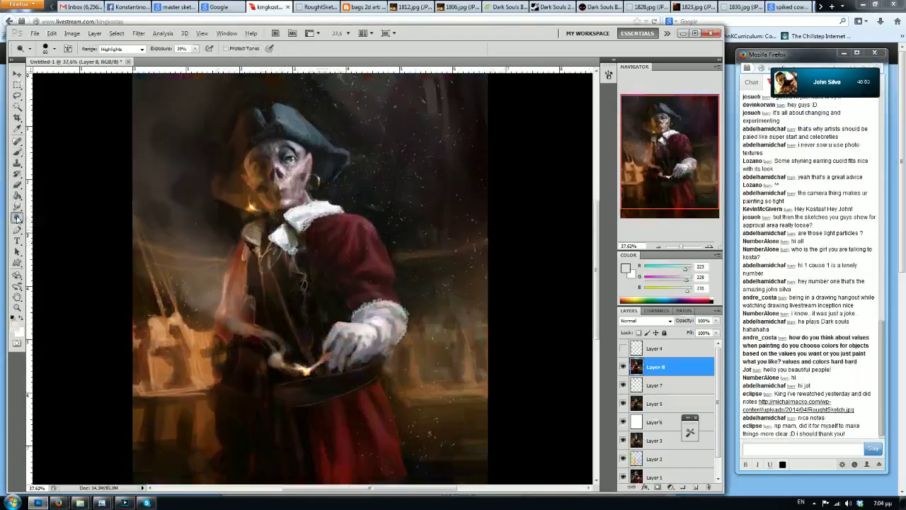
{"action": "mouse_move", "coordinate": [389, 303]}
{"action": "left_mouse_down"}
{"action": "mouse_move", "coordinate": [399, 319]}
{"action": "mouse_move", "coordinate": [390, 306]}
{"action": "mouse_move", "coordinate": [407, 312]}
{"action": "left_mouse_up"}
{"action": "key", "text": "bracketright"}
{"action": "key", "text": "bracketright"}
{"action": "key", "text": "bracketright"}
{"action": "key", "text": "bracketright"}
{"action": "key", "text": "bracketright"}
{"action": "key", "text": "bracketright"}
{"action": "left_click", "coordinate": [394, 315]}
{"action": "key", "text": "bracketright"}
{"action": "key", "text": "bracketright"}
{"action": "key", "text": "bracketright"}
{"action": "key", "text": "bracketright"}
{"action": "key", "text": "bracketright"}
{"action": "key", "text": "bracketleft"}
{"action": "key", "text": "bracketleft"}
{"action": "key", "text": "bracketleft"}
{"action": "key", "text": "bracketleft"}
{"action": "key", "text": "bracketleft"}
{"action": "key", "text": "bracketleft"}
{"action": "key", "text": "bracketleft"}
{"action": "key", "text": "bracketleft"}
{"action": "key", "text": "bracketleft"}
{"action": "key", "text": "bracketleft"}
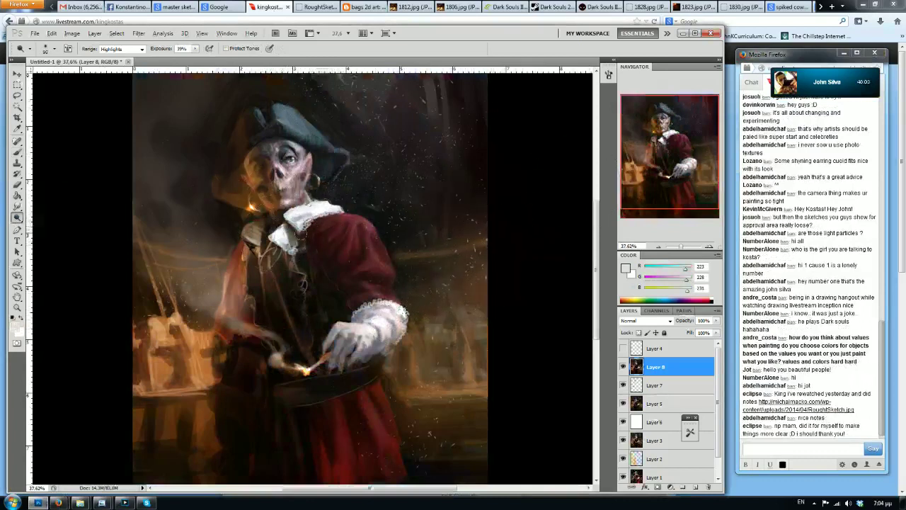
Try to brighten the collar with a larger Dodge brush, and undo the stroke
{"action": "key", "text": "bracketright"}
{"action": "key", "text": "bracketright"}
{"action": "key", "text": "bracketright"}
{"action": "mouse_move", "coordinate": [318, 216]}
{"action": "left_mouse_down"}
{"action": "mouse_move", "coordinate": [308, 219]}
{"action": "mouse_move", "coordinate": [342, 212]}
{"action": "mouse_move", "coordinate": [325, 211]}
{"action": "left_mouse_up"}
{"action": "key", "text": "ctrl+z"}
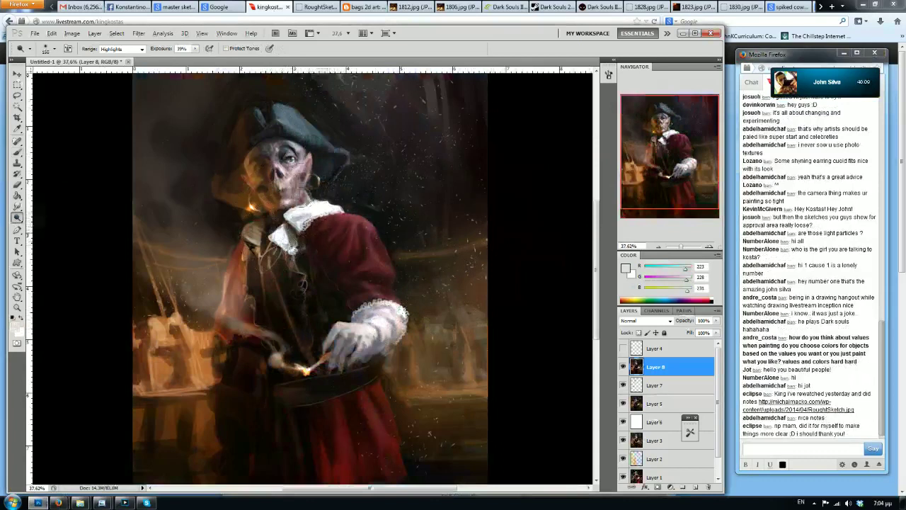
Mirror the canvas and check the whole painting's lighting at several zoom levels
{"action": "key", "text": "ctrl+shift+h"}
{"action": "scroll", "coordinate": [312, 212], "scroll_direction": "down", "scroll_amount": 3}
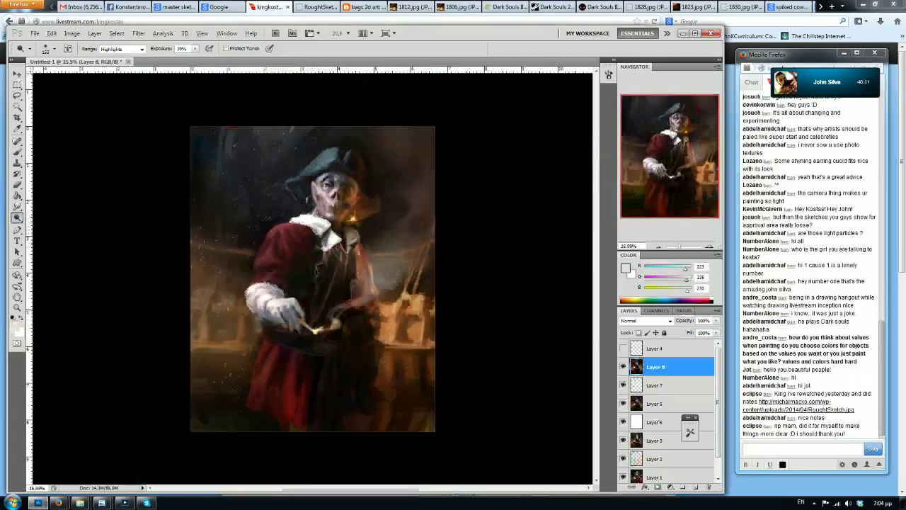
{"action": "scroll", "coordinate": [318, 196], "scroll_direction": "down", "scroll_amount": 2}
{"action": "scroll", "coordinate": [318, 195], "scroll_direction": "up", "scroll_amount": 4}
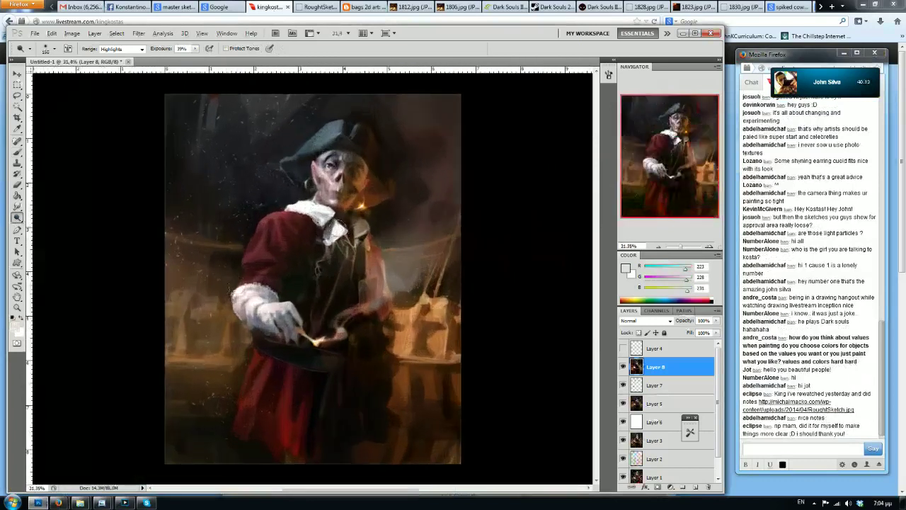
Enlarge the Dodge brush to 700 px
{"action": "key", "text": "bracketright"}
{"action": "key", "text": "bracketright"}
{"action": "key", "text": "bracketright"}
{"action": "key", "text": "bracketright"}
{"action": "key", "text": "bracketright"}
{"action": "key", "text": "bracketright"}
{"action": "key", "text": "bracketright"}
{"action": "key", "text": "bracketright"}
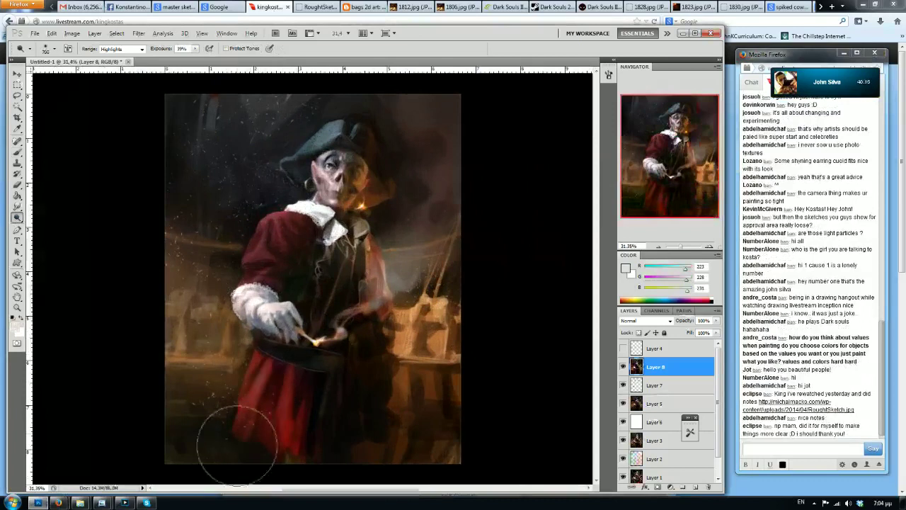
Try brightening the red skirt's hem and the sleeve with large Dodge strokes limited to highlights
{"action": "left_click_drag", "start_coordinate": [237, 445], "coordinate": [236, 475]}
{"action": "key", "text": "ctrl+z"}
{"action": "mouse_move", "coordinate": [270, 304]}
{"action": "left_mouse_down"}
{"action": "mouse_move", "coordinate": [267, 322]}
{"action": "mouse_move", "coordinate": [264, 263]}
{"action": "mouse_move", "coordinate": [253, 278]}
{"action": "mouse_move", "coordinate": [263, 230]}
{"action": "left_mouse_up"}
{"action": "key", "text": "ctrl+z"}
Try dodging the folds of the red sleeve with a smaller brush
{"action": "key", "text": "bracketleft"}
{"action": "key", "text": "bracketleft"}
{"action": "key", "text": "bracketleft"}
{"action": "key", "text": "bracketleft"}
{"action": "key", "text": "bracketleft"}
{"action": "key", "text": "bracketleft"}
{"action": "key", "text": "bracketleft"}
{"action": "key", "text": "bracketleft"}
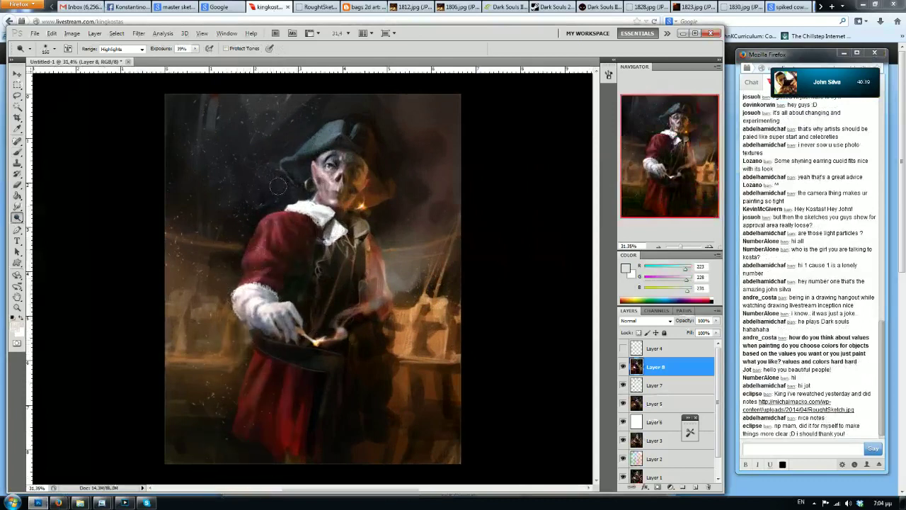
{"action": "key", "text": "ctrl+z"}
{"action": "mouse_move", "coordinate": [245, 266]}
{"action": "left_mouse_down"}
{"action": "mouse_move", "coordinate": [273, 248]}
{"action": "mouse_move", "coordinate": [258, 275]}
{"action": "left_mouse_up"}
{"action": "key", "text": "ctrl+z"}
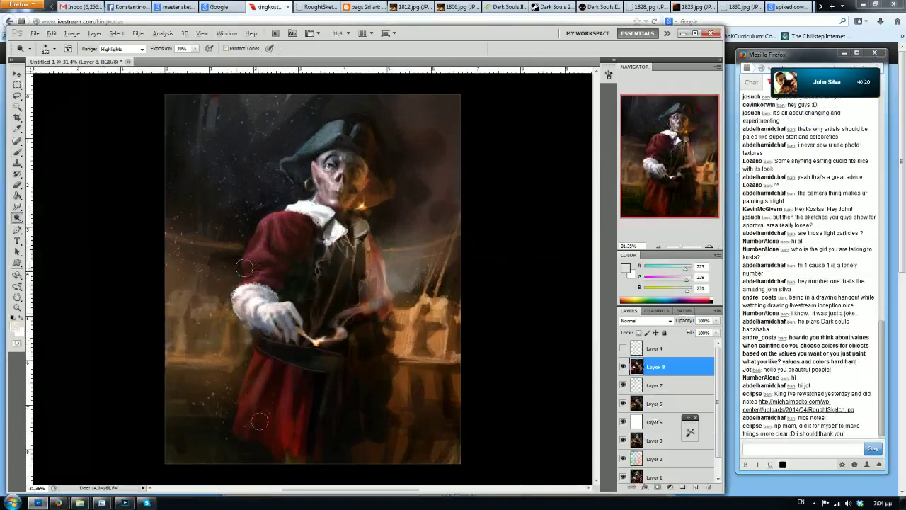
Enlarge the Dodge brush again and undo the last stroke
{"action": "key", "text": "bracketright"}
{"action": "key", "text": "bracketright"}
{"action": "key", "text": "bracketright"}
{"action": "key", "text": "bracketright"}
{"action": "key", "text": "bracketright"}
{"action": "key", "text": "bracketright"}
{"action": "key", "text": "bracketright"}
{"action": "key", "text": "bracketright"}
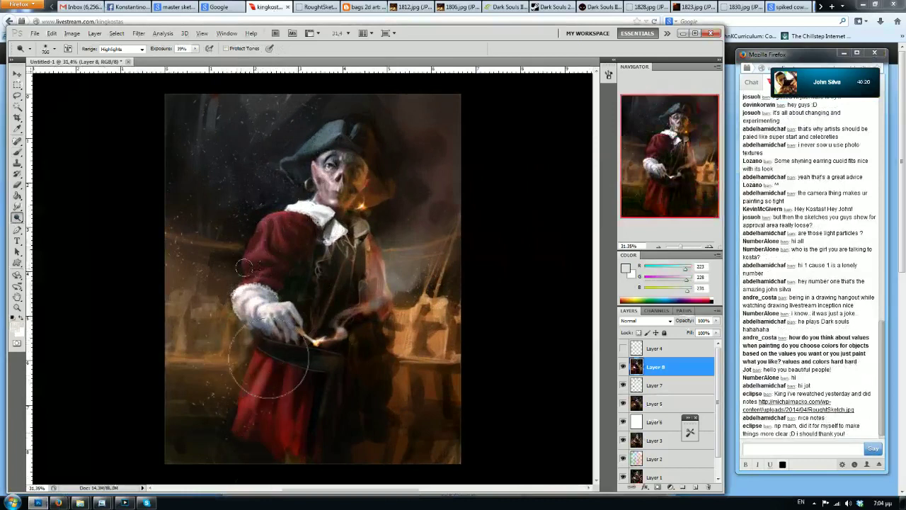
{"action": "key", "text": "ctrl+z"}
Mirror the painting and flip it back to check the composition, switching to the Smudge tool
{"action": "key", "text": "ctrl+shift+h"}
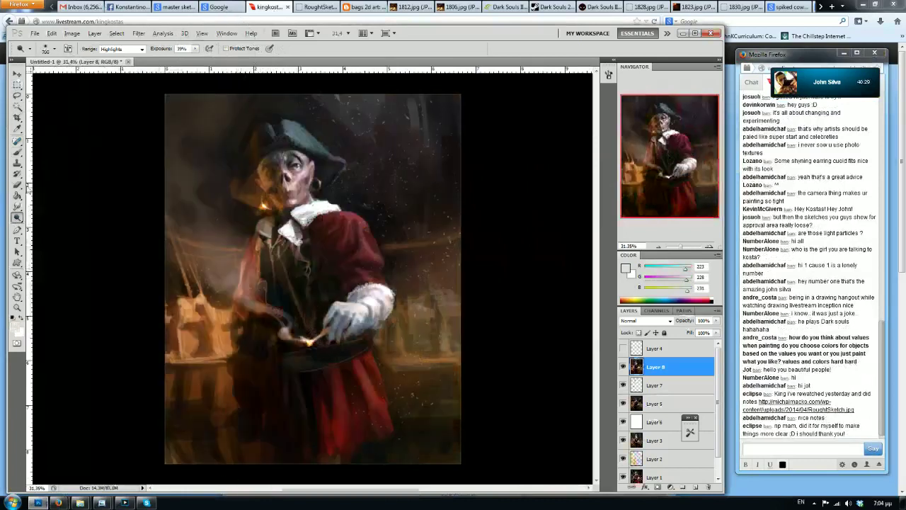
{"action": "left_click", "coordinate": [17, 207]}
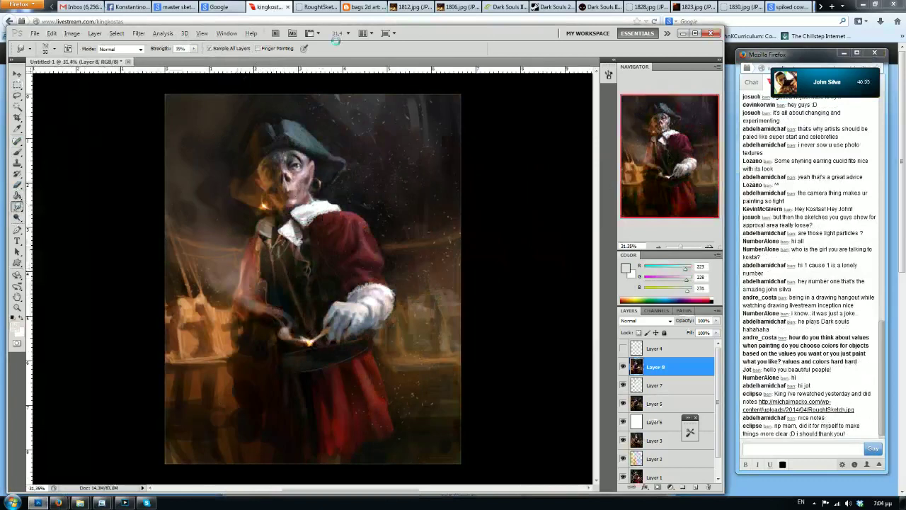
{"action": "key", "text": "h"}
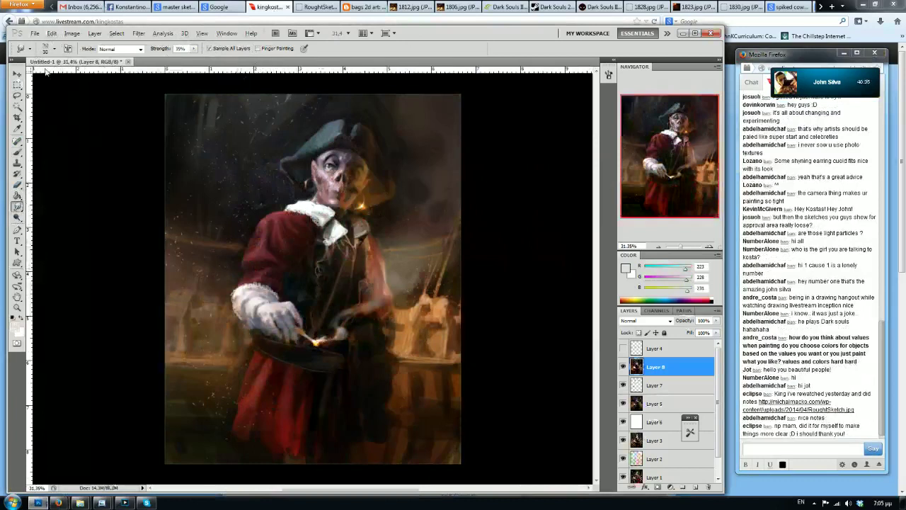
Paint over the coat's lower edge beside the ship's railing with a dark Brush colour sampled from the coat
{"action": "left_click", "coordinate": [17, 151]}
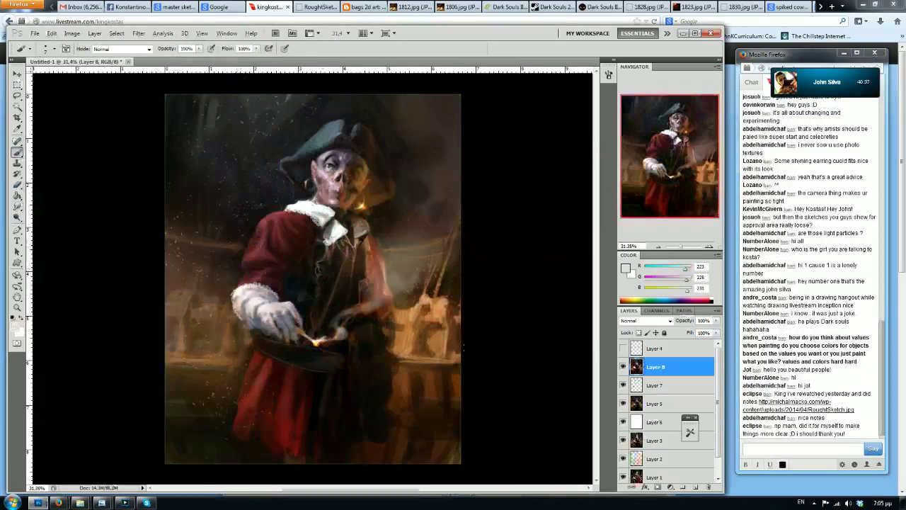
{"action": "left_click", "coordinate": [383, 387], "text": "alt"}
{"action": "key", "text": "bracketright"}
{"action": "key", "text": "bracketright"}
{"action": "key", "text": "bracketright"}
{"action": "key", "text": "bracketright"}
{"action": "key", "text": "bracketright"}
{"action": "key", "text": "bracketright"}
{"action": "mouse_move", "coordinate": [390, 348]}
{"action": "left_mouse_down"}
{"action": "mouse_move", "coordinate": [388, 379]}
{"action": "mouse_move", "coordinate": [389, 352]}
{"action": "left_mouse_up"}
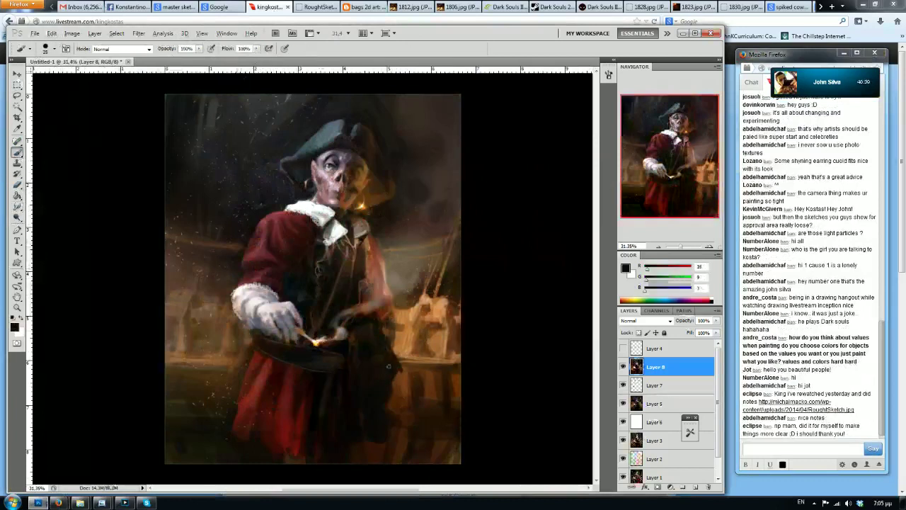
Block in a pale grey glove at the hip beside the pan, sampling its colour from the lit hand
{"action": "left_click", "coordinate": [384, 331], "text": "alt"}
{"action": "left_click", "coordinate": [290, 324], "text": "alt"}
{"action": "key", "text": "bracketright"}
{"action": "key", "text": "bracketright"}
{"action": "key", "text": "bracketright"}
{"action": "key", "text": "bracketright"}
{"action": "mouse_move", "coordinate": [374, 330]}
{"action": "left_mouse_down"}
{"action": "mouse_move", "coordinate": [358, 352]}
{"action": "mouse_move", "coordinate": [378, 346]}
{"action": "mouse_move", "coordinate": [382, 327]}
{"action": "mouse_move", "coordinate": [359, 331]}
{"action": "mouse_move", "coordinate": [369, 352]}
{"action": "mouse_move", "coordinate": [380, 343]}
{"action": "mouse_move", "coordinate": [386, 359]}
{"action": "mouse_move", "coordinate": [378, 369]}
{"action": "mouse_move", "coordinate": [376, 352]}
{"action": "mouse_move", "coordinate": [358, 353]}
{"action": "mouse_move", "coordinate": [361, 383]}
{"action": "mouse_move", "coordinate": [377, 354]}
{"action": "mouse_move", "coordinate": [368, 388]}
{"action": "mouse_move", "coordinate": [386, 355]}
{"action": "mouse_move", "coordinate": [381, 327]}
{"action": "mouse_move", "coordinate": [373, 373]}
{"action": "mouse_move", "coordinate": [361, 353]}
{"action": "left_mouse_up"}
Paint darker tones sampled from the coat along the outer edge of the hip glove with a larger brush
{"action": "key", "text": "bracketright"}
{"action": "key", "text": "bracketright"}
{"action": "left_click", "coordinate": [362, 392], "text": "alt"}
{"action": "left_click", "coordinate": [367, 349], "text": "alt"}
{"action": "left_click", "coordinate": [385, 382], "text": "alt"}
{"action": "left_click_drag", "start_coordinate": [381, 385], "coordinate": [384, 360]}
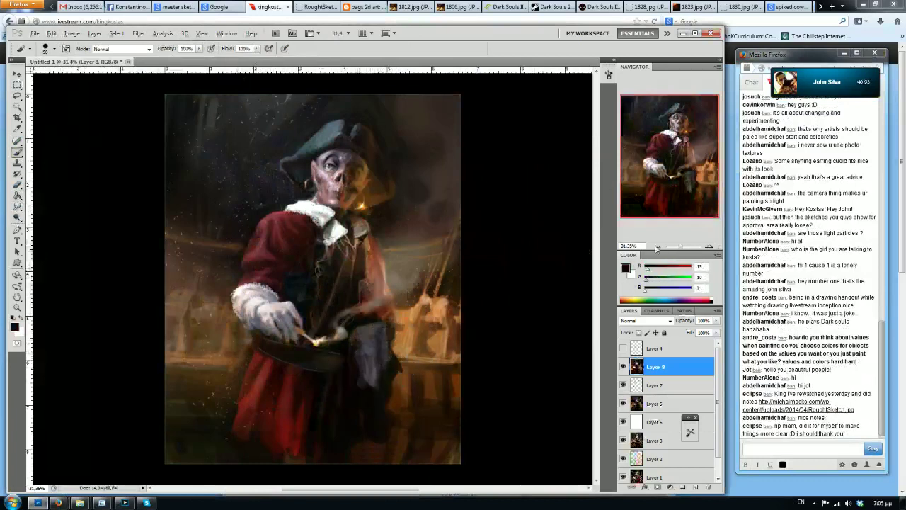
Refine the shading of the hip glove with tones sampled from the glove, wrist and red sleeve
{"action": "left_click", "coordinate": [382, 367], "text": "alt"}
{"action": "left_click", "coordinate": [377, 354], "text": "alt"}
{"action": "left_click", "coordinate": [366, 345], "text": "alt"}
{"action": "left_click", "coordinate": [363, 323], "text": "alt"}
{"action": "left_click", "coordinate": [276, 269], "text": "alt"}
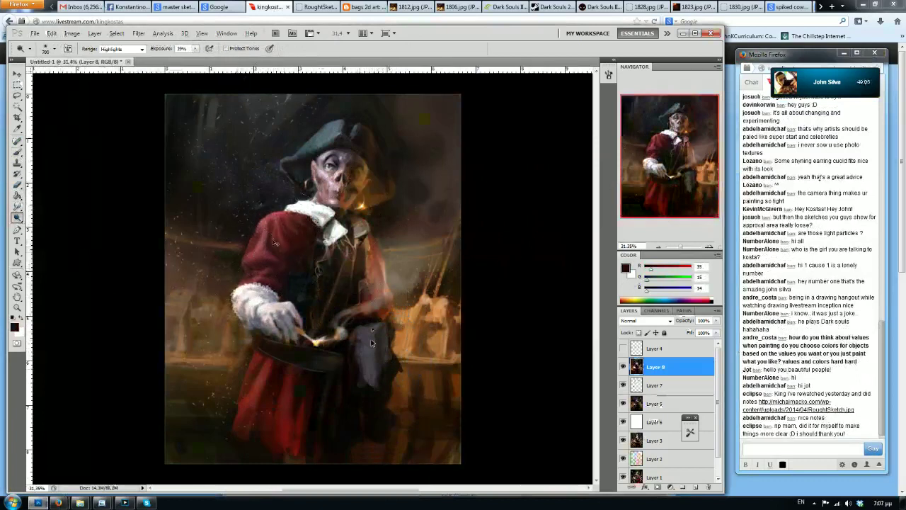
Dodge the dark background beside the hat to bring up faint light streaks, comparing before and after
{"action": "key", "text": "ctrl+shift+h"}
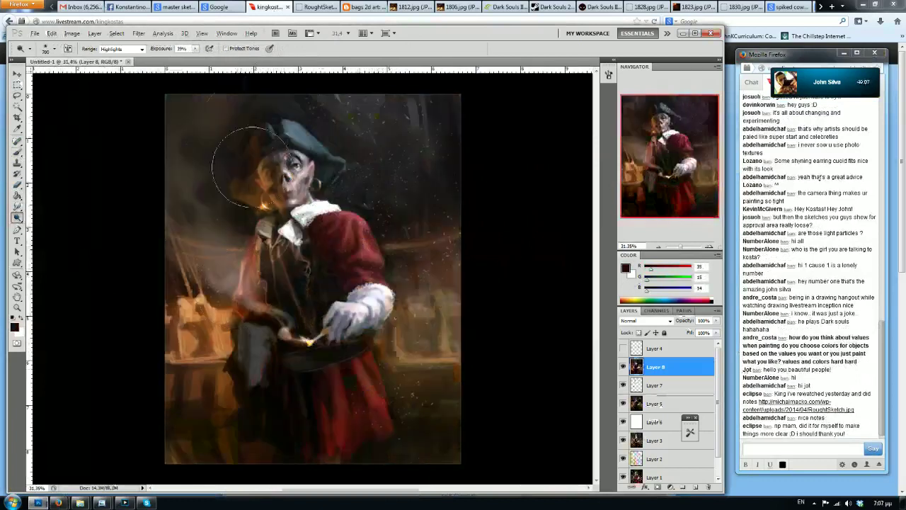
{"action": "key", "text": "ctrl+shift+h"}
{"action": "mouse_move", "coordinate": [187, 140]}
{"action": "left_mouse_down"}
{"action": "mouse_move", "coordinate": [241, 206]}
{"action": "mouse_move", "coordinate": [257, 176]}
{"action": "mouse_move", "coordinate": [237, 134]}
{"action": "mouse_move", "coordinate": [257, 118]}
{"action": "left_mouse_up"}
{"action": "key", "text": "ctrl+z"}
{"action": "key", "text": "ctrl+z"}
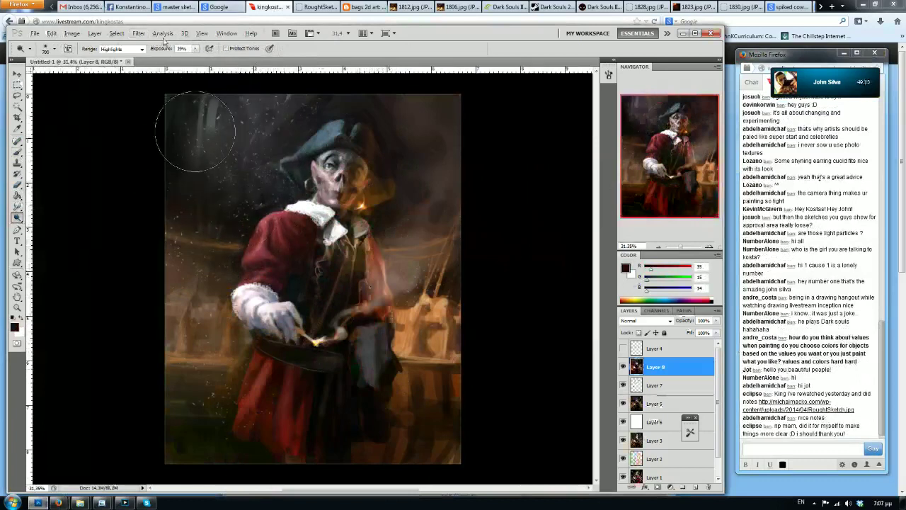
{"action": "key", "text": "ctrl+z"}
{"action": "key", "text": "bracketright"}
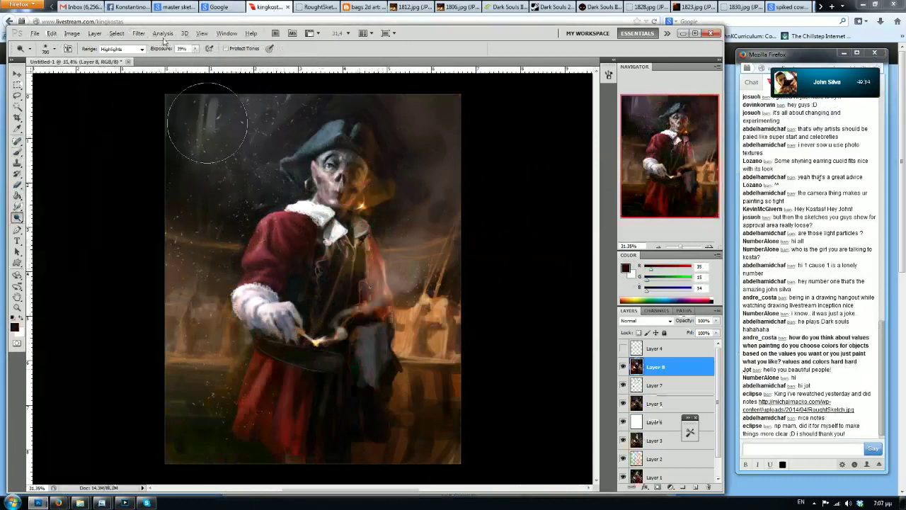
Try a large-brush stroke over the ship and rigging near the canvas edge
{"action": "key", "text": "F2"}
{"action": "key", "text": "bracketright"}
{"action": "key", "text": "bracketright"}
{"action": "left_click_drag", "start_coordinate": [445, 350], "coordinate": [438, 273]}
{"action": "key", "text": "ctrl+z"}
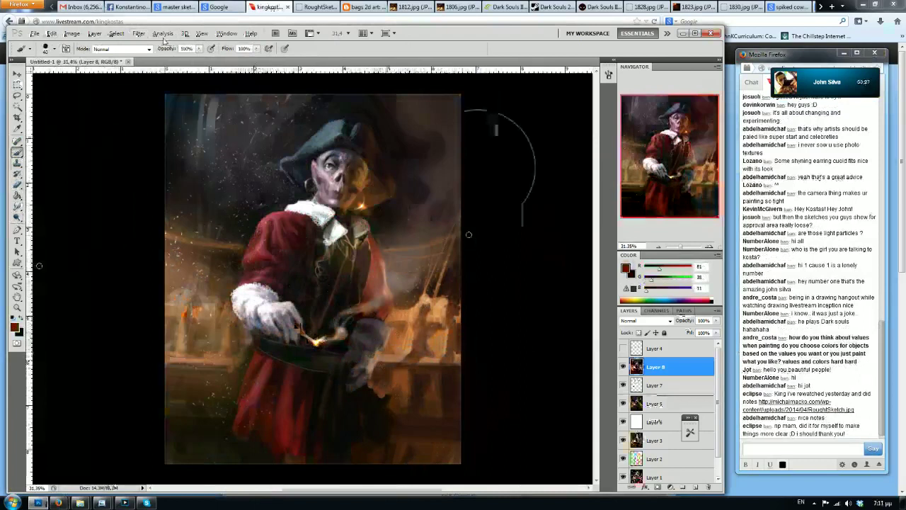
{"action": "key", "text": "r"}
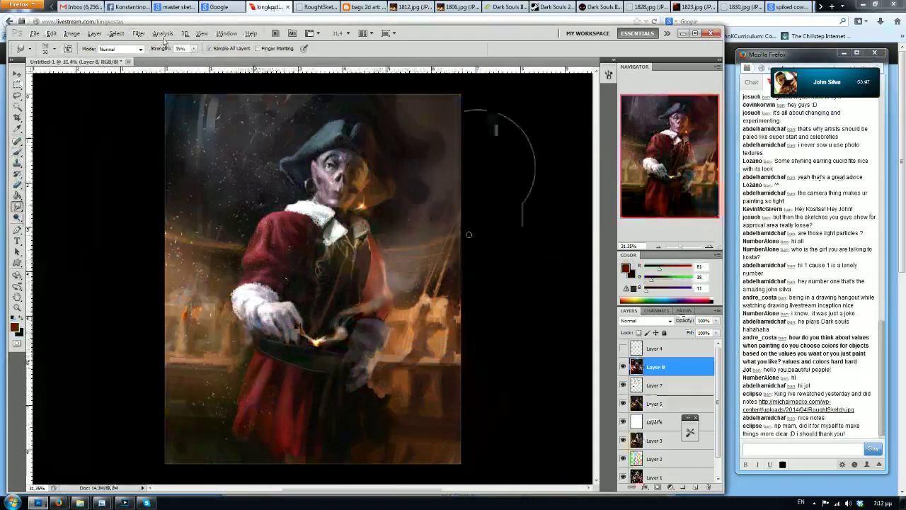
{"action": "scroll", "coordinate": [273, 246], "scroll_direction": "up", "scroll_amount": 10}
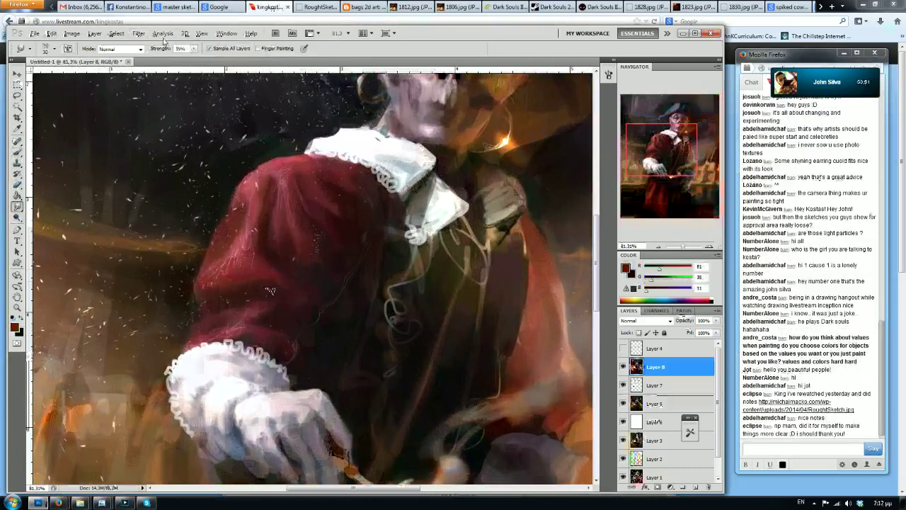
{"action": "scroll", "coordinate": [275, 281], "scroll_direction": "down", "scroll_amount": 3}
{"action": "scroll", "coordinate": [275, 281], "scroll_direction": "down", "scroll_amount": 2}
{"action": "scroll", "coordinate": [274, 269], "scroll_direction": "down", "scroll_amount": 2}
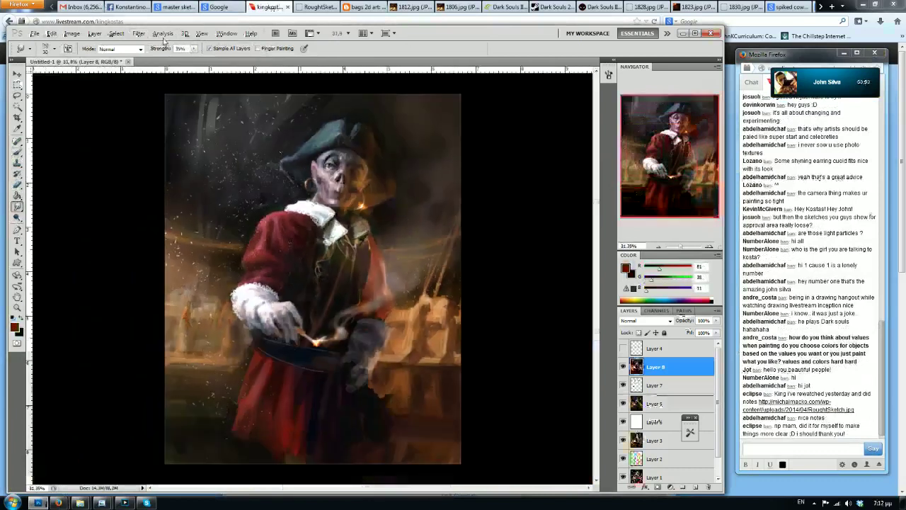
{"action": "scroll", "coordinate": [274, 267], "scroll_direction": "up", "scroll_amount": 9}
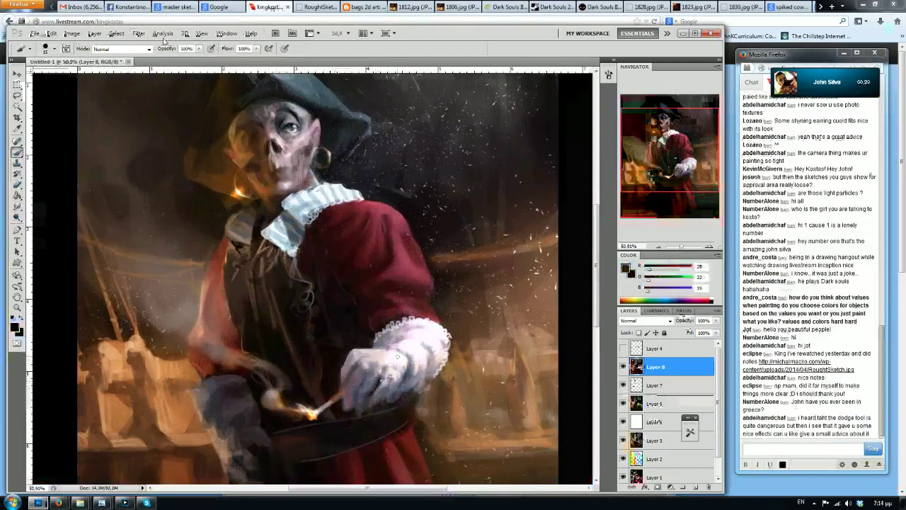
Try a larger brush stroke of sampled dark red-brown on the fire-lit sleeve
{"action": "left_click", "coordinate": [240, 340], "text": "alt"}
{"action": "key", "text": "bracketright"}
{"action": "key", "text": "bracketright"}
{"action": "key", "text": "bracketright"}
{"action": "left_click_drag", "start_coordinate": [208, 309], "coordinate": [218, 331]}
{"action": "key", "text": "ctrl+z"}
Examine the torso, gloves and match flame in both mirrored and unmirrored views at several zoom levels
{"action": "key", "text": "ctrl+shift+h"}
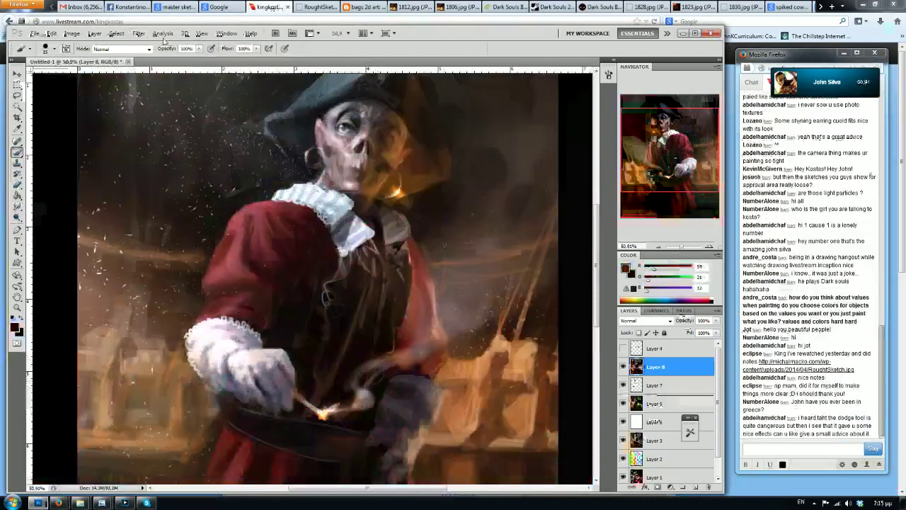
{"action": "left_click", "coordinate": [702, 201]}
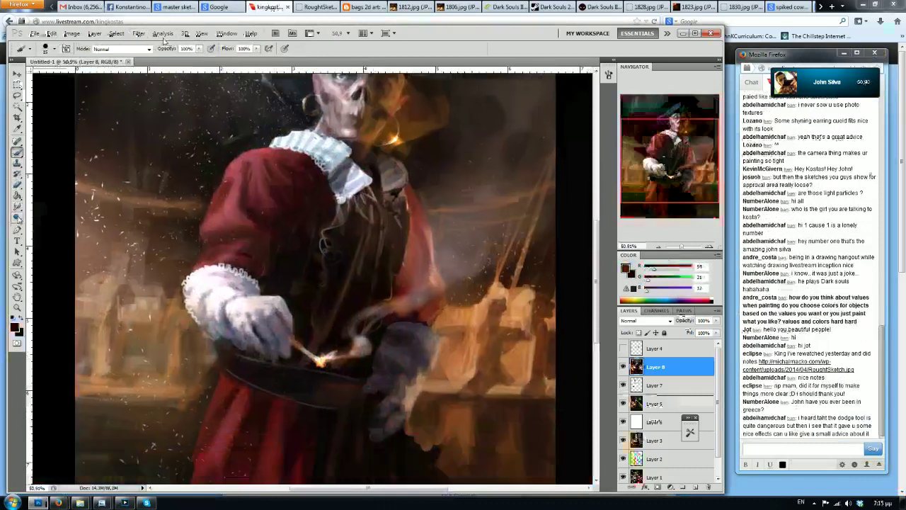
{"action": "key", "text": "r"}
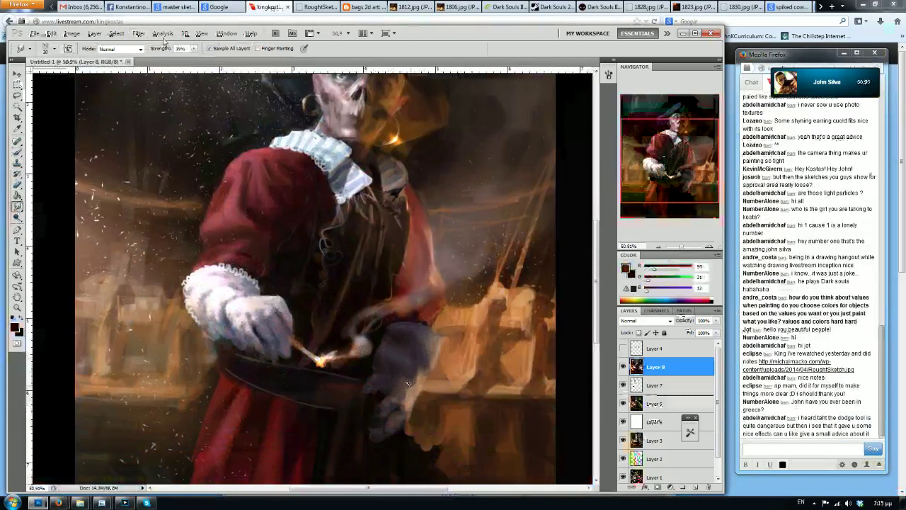
{"action": "key", "text": "ctrl+shift+h"}
{"action": "left_click_drag", "start_coordinate": [379, 237], "coordinate": [346, 275]}
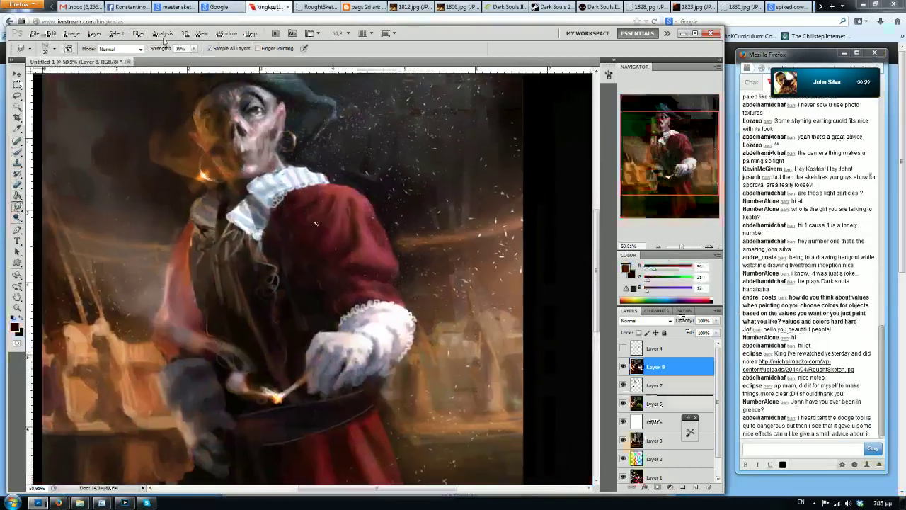
{"action": "scroll", "coordinate": [316, 223], "scroll_direction": "down", "scroll_amount": 5}
{"action": "scroll", "coordinate": [230, 281], "scroll_direction": "up", "scroll_amount": 8}
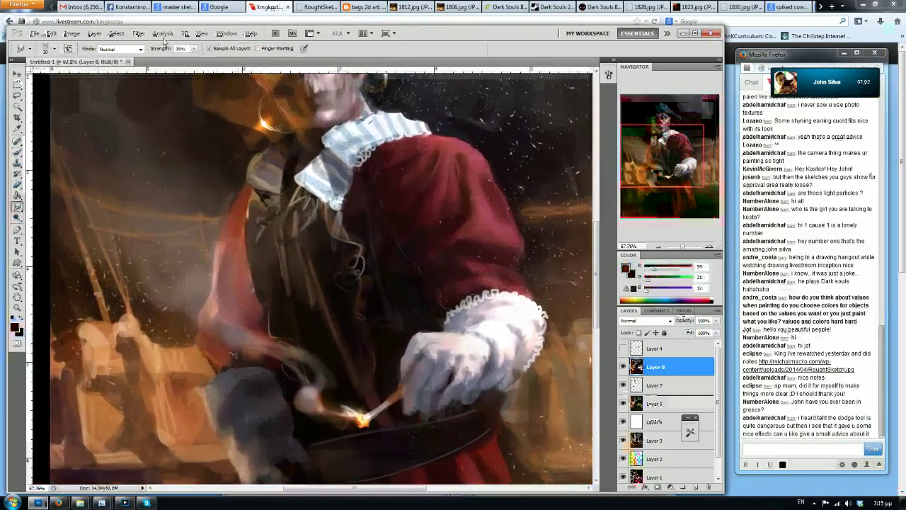
{"action": "scroll", "coordinate": [263, 310], "scroll_direction": "down", "scroll_amount": 2}
{"action": "scroll", "coordinate": [262, 310], "scroll_direction": "down", "scroll_amount": 7}
{"action": "scroll", "coordinate": [378, 271], "scroll_direction": "up", "scroll_amount": 8}
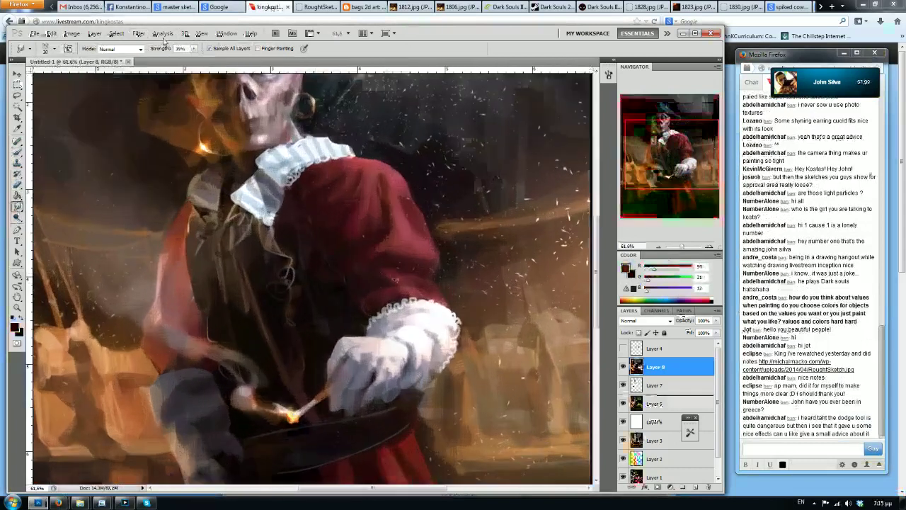
{"action": "scroll", "coordinate": [385, 295], "scroll_direction": "down", "scroll_amount": 5}
{"action": "scroll", "coordinate": [367, 315], "scroll_direction": "up", "scroll_amount": 6}
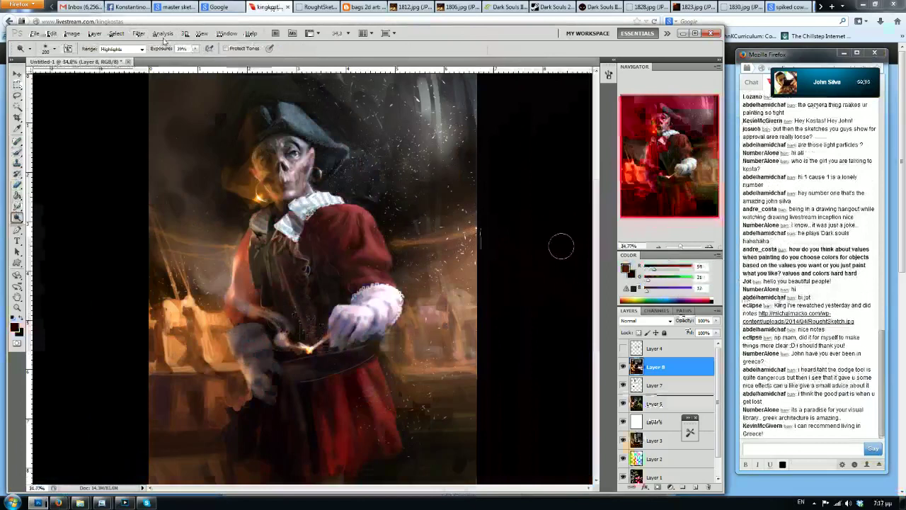
Dodge the highlights on the shoulder of the red sleeve and open the tonal range options
{"action": "scroll", "coordinate": [519, 239], "scroll_direction": "down", "scroll_amount": 2}
{"action": "scroll", "coordinate": [518, 239], "scroll_direction": "up", "scroll_amount": 2}
{"action": "scroll", "coordinate": [519, 239], "scroll_direction": "down", "scroll_amount": 1}
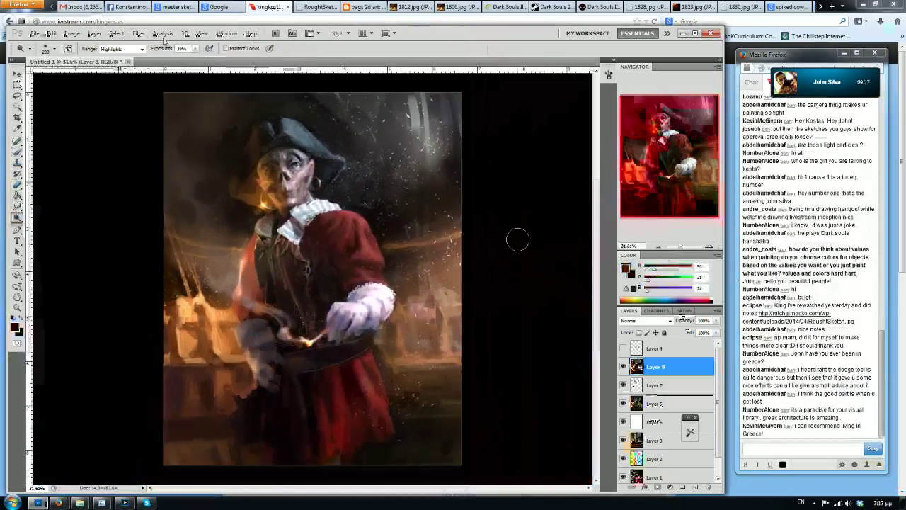
{"action": "scroll", "coordinate": [538, 250], "scroll_direction": "down", "scroll_amount": 2}
{"action": "scroll", "coordinate": [536, 247], "scroll_direction": "up", "scroll_amount": 2}
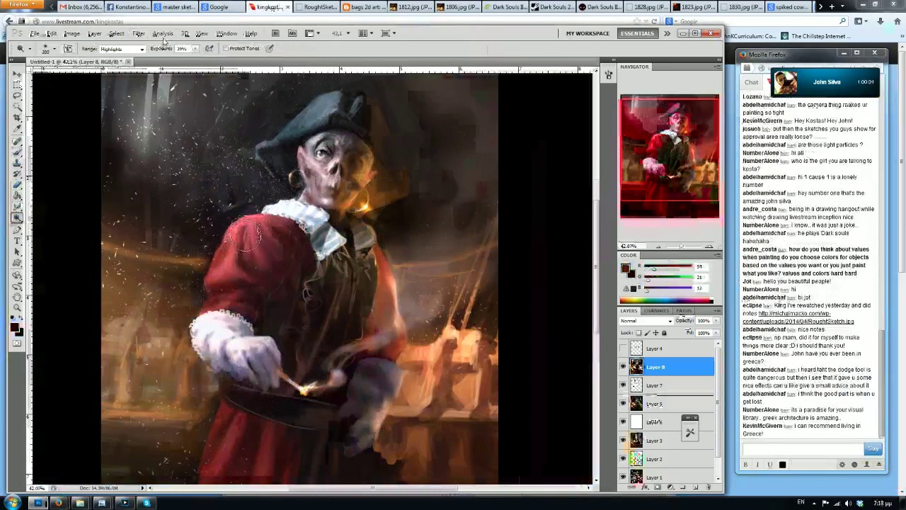
{"action": "left_click_drag", "start_coordinate": [245, 232], "coordinate": [253, 249]}
{"action": "left_click", "coordinate": [119, 49]}
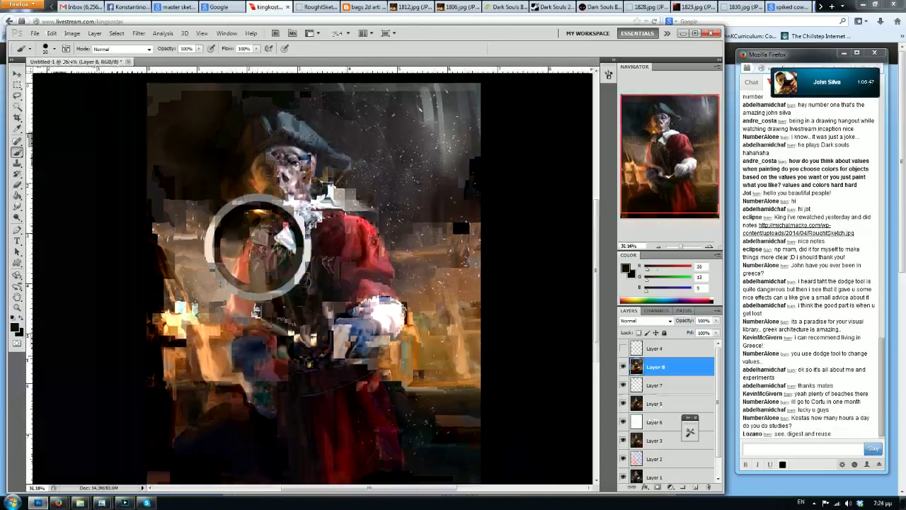
Shrink the Brush and sample orange-ochre tones from the fire-lit side of the face and coat as the paint colour
{"action": "left_click", "coordinate": [268, 178], "text": "alt"}
{"action": "key", "text": "bracketleft"}
{"action": "key", "text": "bracketleft"}
{"action": "key", "text": "bracketleft"}
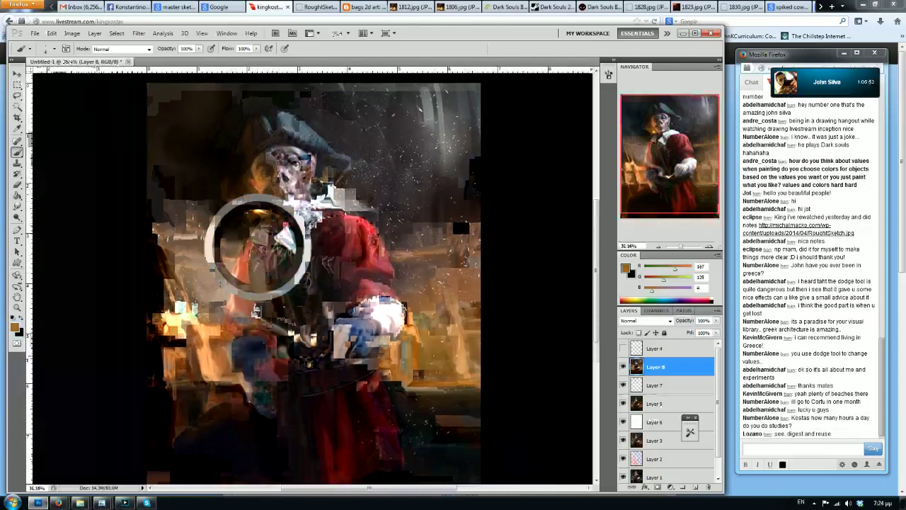
{"action": "left_click", "coordinate": [259, 242], "text": "alt"}
{"action": "left_click", "coordinate": [261, 182], "text": "alt"}
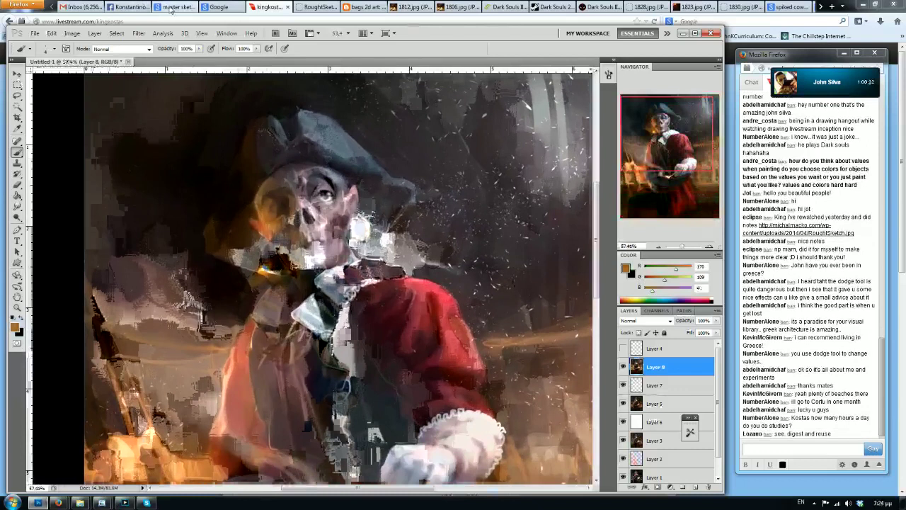
Switch to the master sketches image search in Firefox and open the preview of Leonardo's St Bartholomew profile sketch
{"action": "left_click", "coordinate": [172, 7]}
{"action": "scroll", "coordinate": [422, 169], "scroll_direction": "up", "scroll_amount": 3}
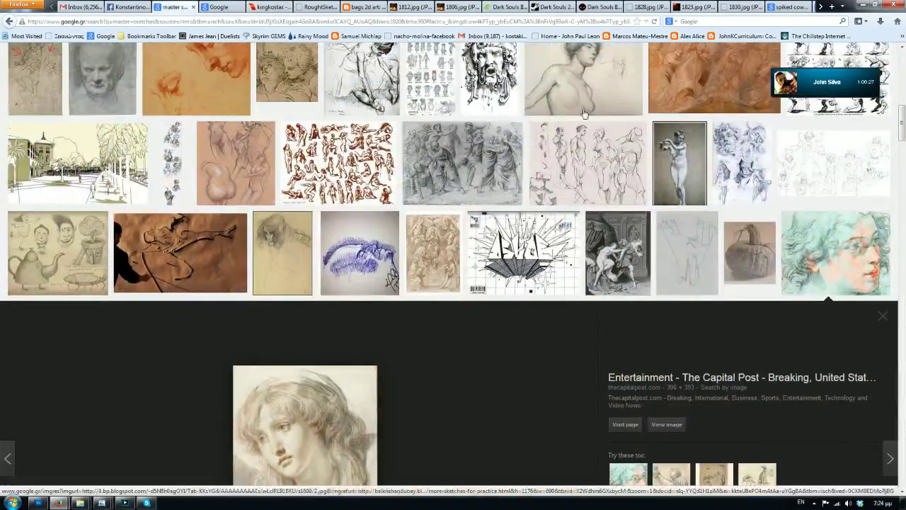
{"action": "scroll", "coordinate": [354, 170], "scroll_direction": "up", "scroll_amount": 1}
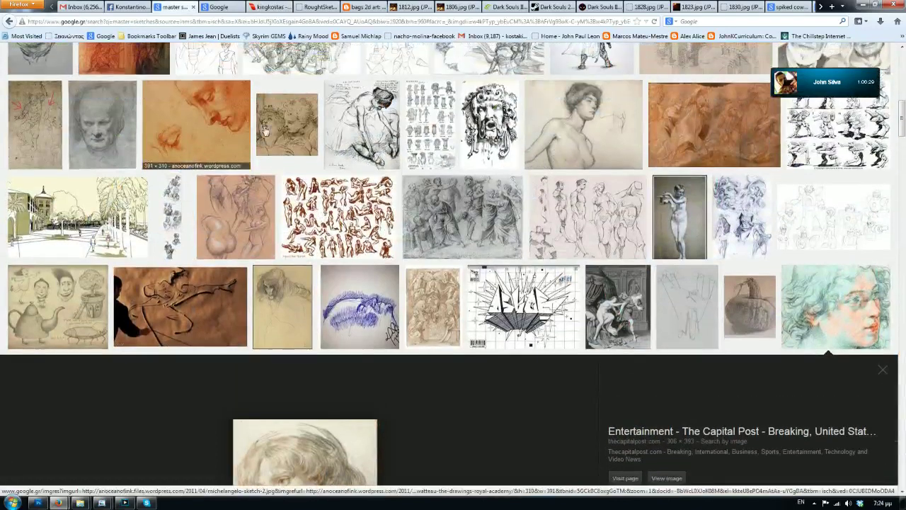
{"action": "scroll", "coordinate": [358, 156], "scroll_direction": "up", "scroll_amount": 2}
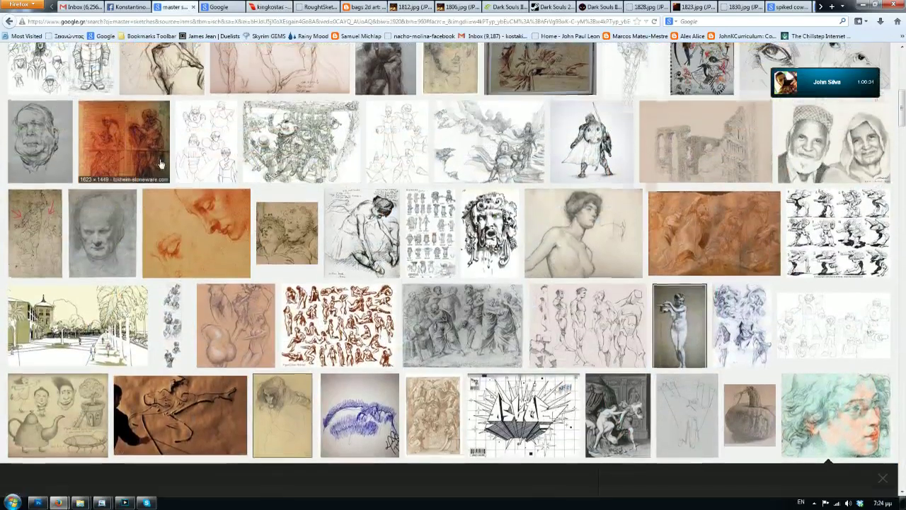
{"action": "scroll", "coordinate": [33, 241], "scroll_direction": "up", "scroll_amount": 4}
{"action": "left_click", "coordinate": [155, 185]}
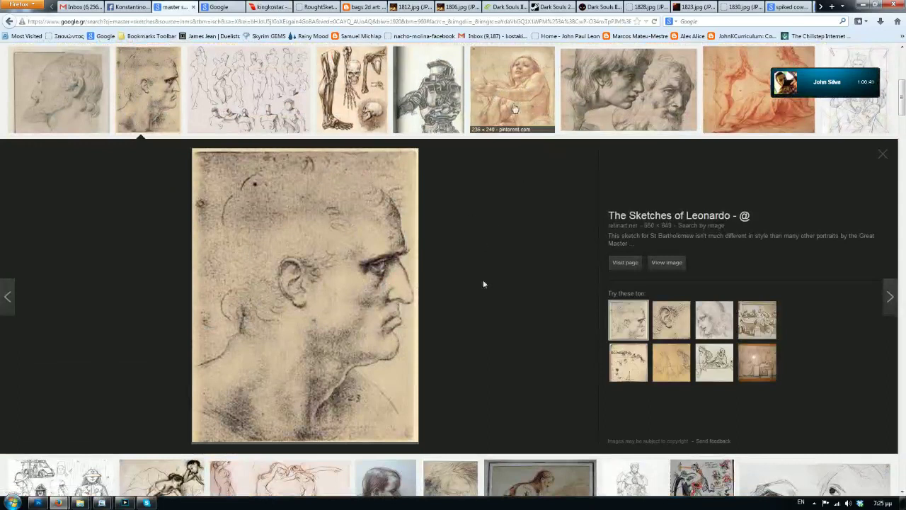
{"action": "scroll", "coordinate": [484, 284], "scroll_direction": "down", "scroll_amount": 1}
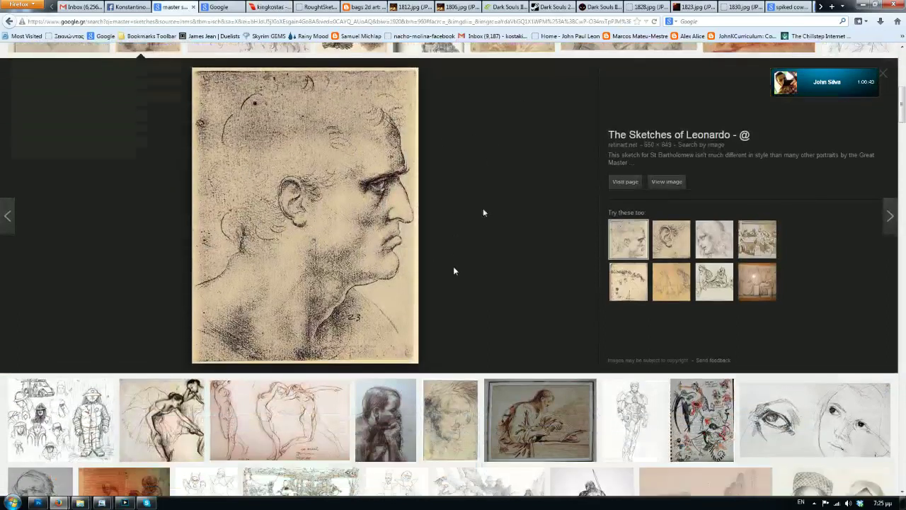
Preview the Bolognese School drawing of a writing figure, the Guercino drawings and the related Bern exhibition sketch
{"action": "scroll", "coordinate": [483, 244], "scroll_direction": "down", "scroll_amount": 1}
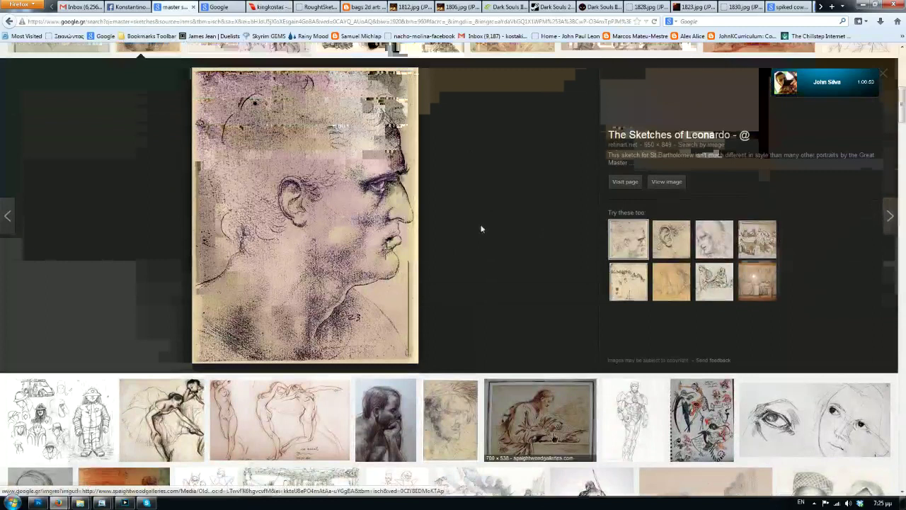
{"action": "left_click", "coordinate": [540, 420]}
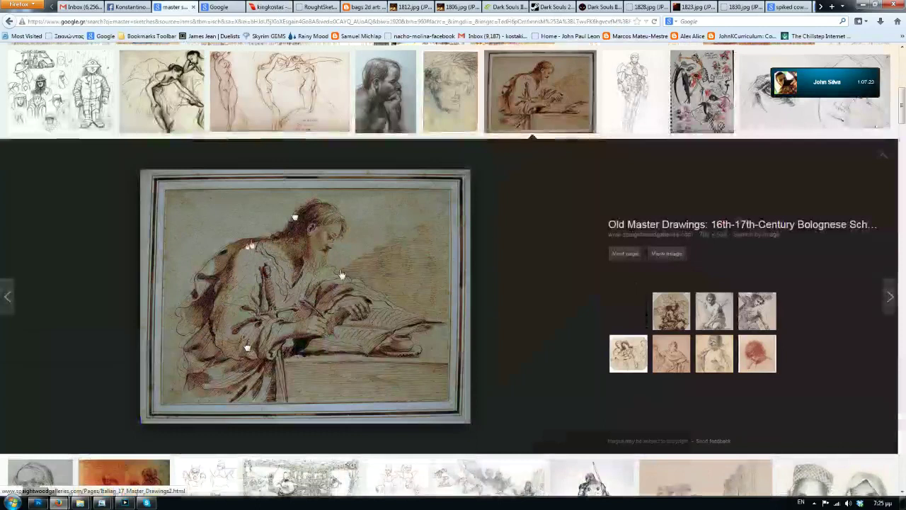
{"action": "left_click", "coordinate": [721, 315]}
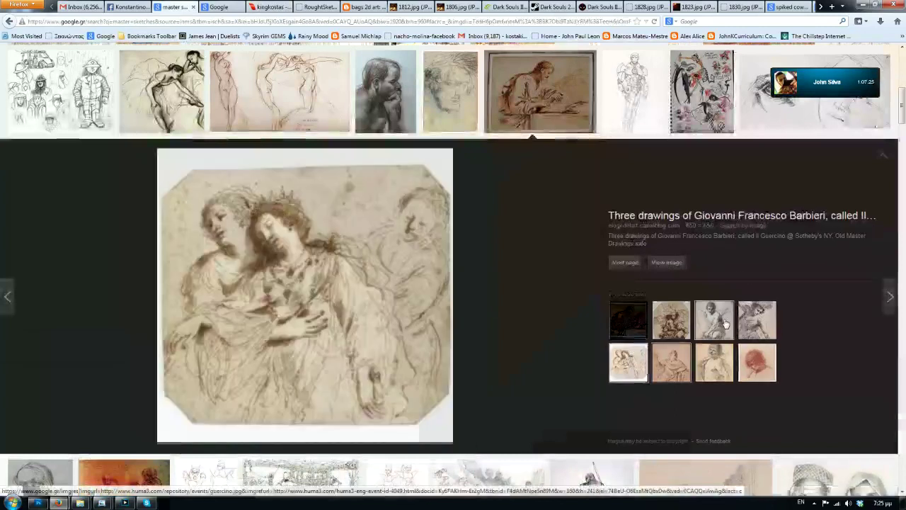
{"action": "left_click", "coordinate": [722, 322]}
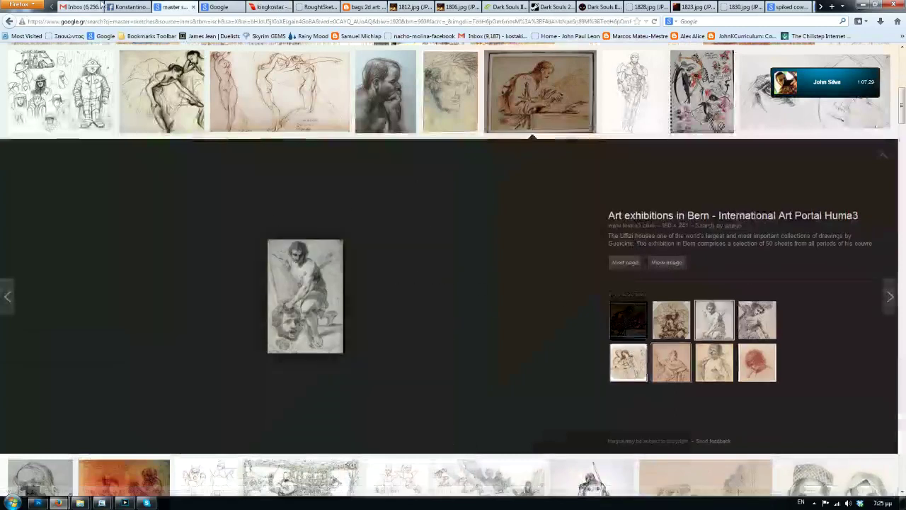
Open the kingkostas livestream page and bring its separate chat window to the front
{"action": "left_click", "coordinate": [276, 6]}
{"action": "mouse_move", "coordinate": [74, 499]}
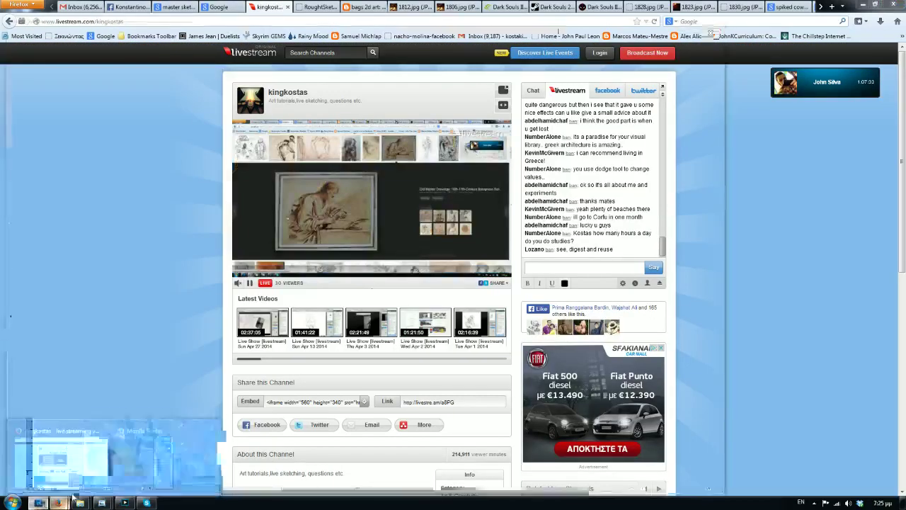
{"action": "left_click", "coordinate": [145, 461]}
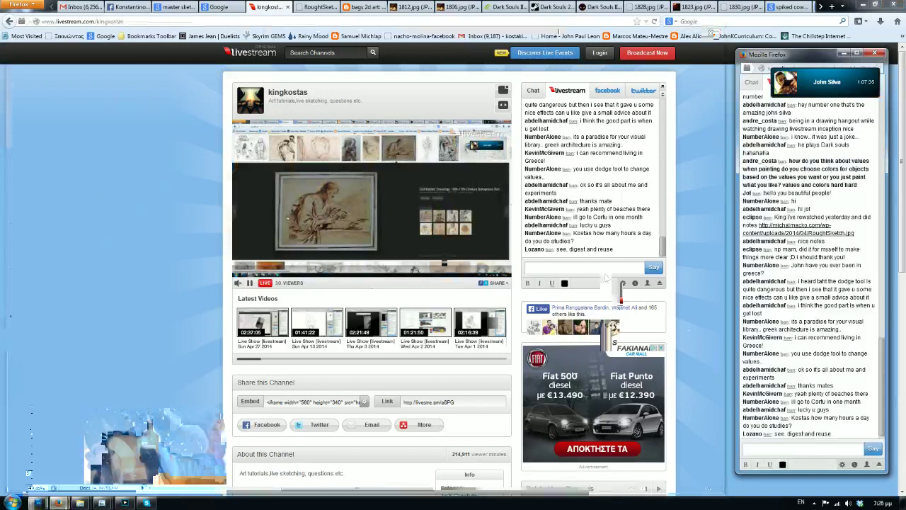
Switch back to the pirate painting in Photoshop and mirror the canvas horizontally
{"action": "left_click", "coordinate": [673, 231]}
{"action": "left_click_drag", "start_coordinate": [673, 185], "coordinate": [639, 147]}
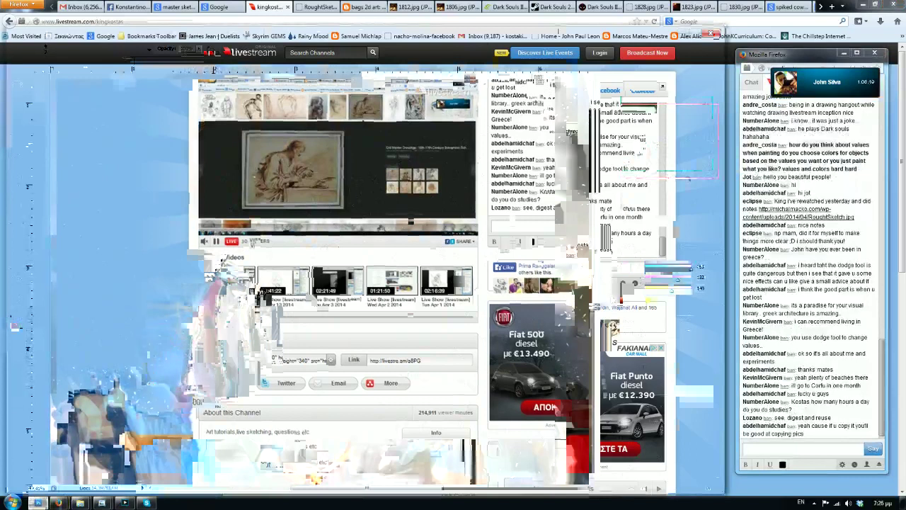
{"action": "key", "text": "ctrl+shift+h"}
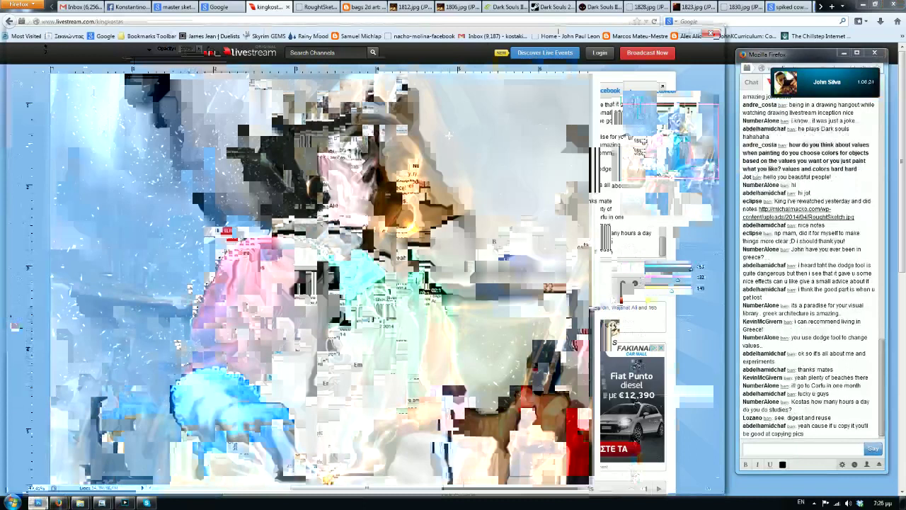
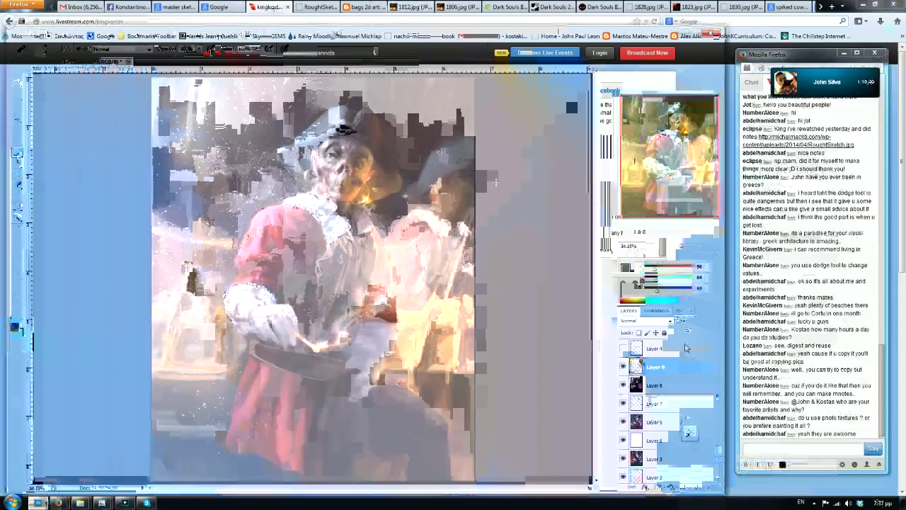
Switch to the Google page in Firefox and run an image search for "mian situ"
{"action": "left_click", "coordinate": [220, 6]}
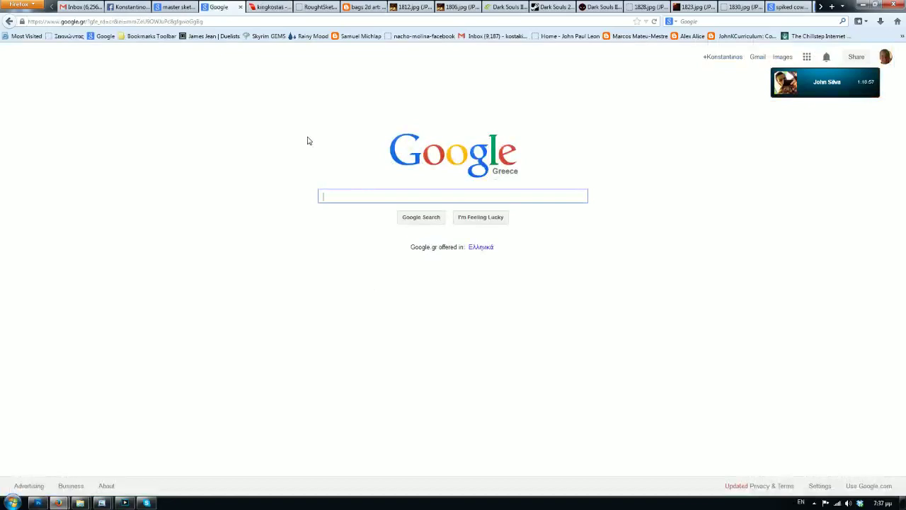
{"action": "type", "text": "mian"}
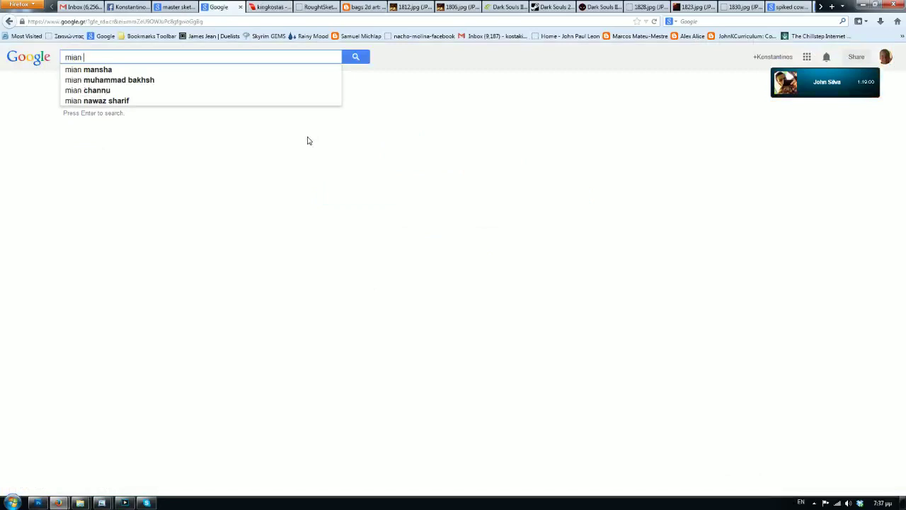
{"action": "type", "text": " situ"}
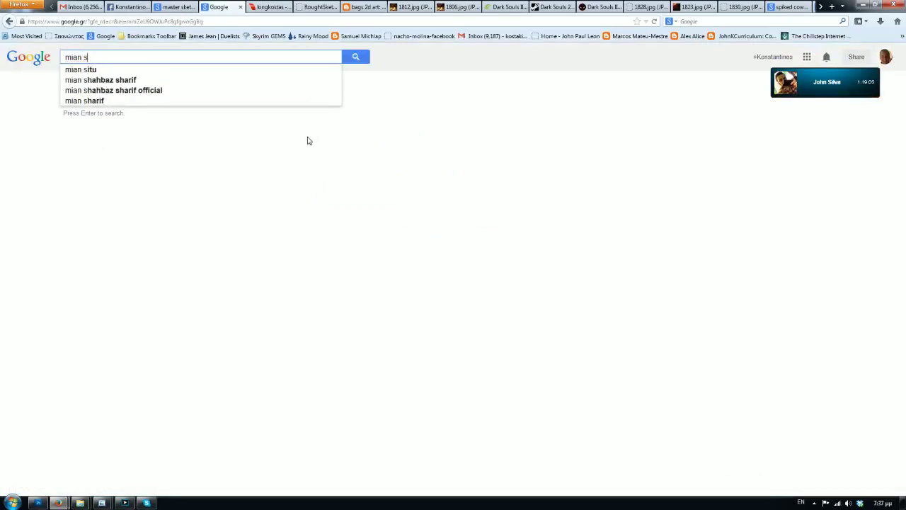
{"action": "key", "text": "Return"}
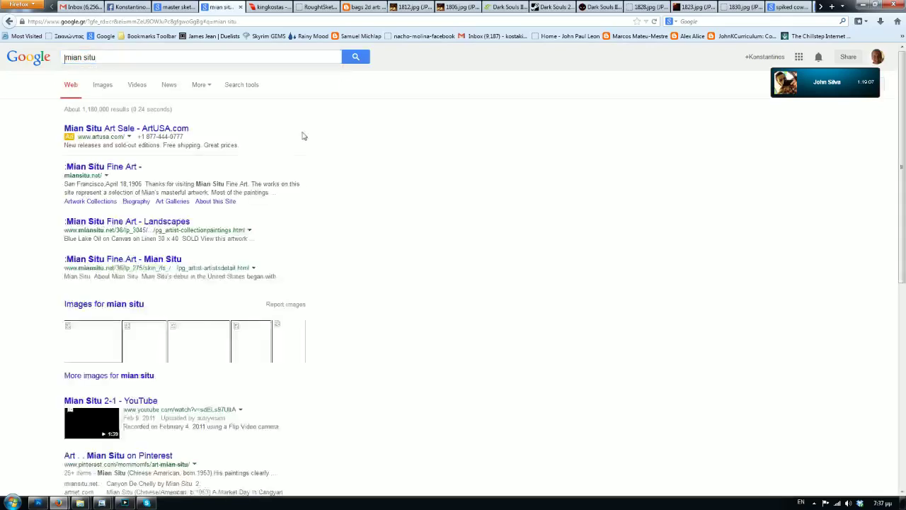
{"action": "left_click", "coordinate": [102, 85]}
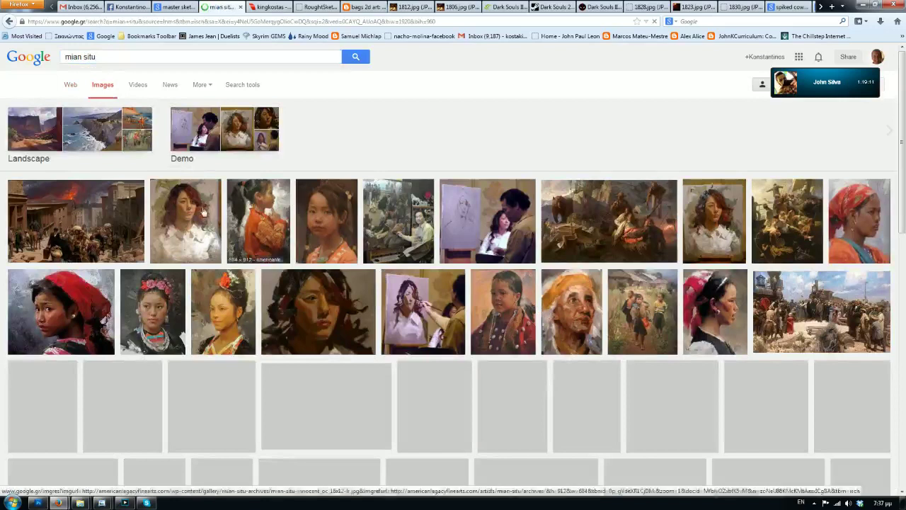
Preview Mian Situ's crowded railway scene from Greenwich Workshop and the related painting The Overseer
{"action": "scroll", "coordinate": [346, 163], "scroll_direction": "down", "scroll_amount": 3}
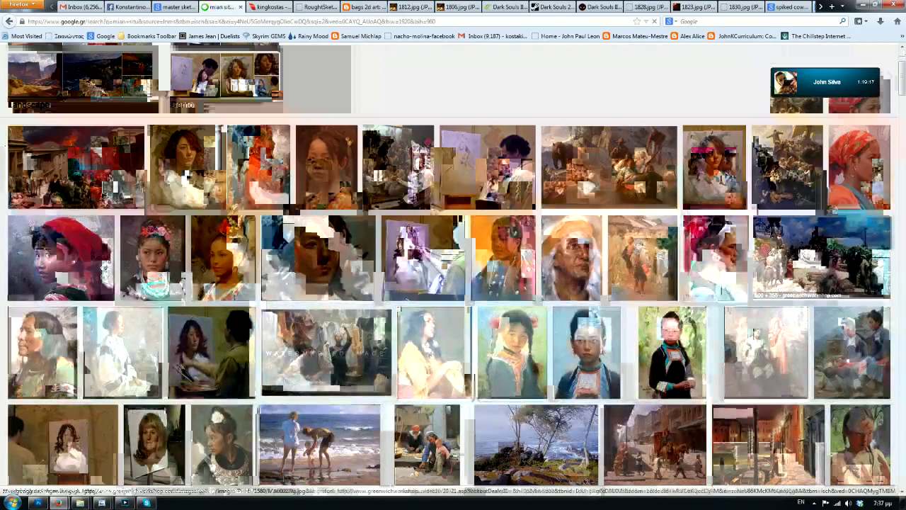
{"action": "left_click", "coordinate": [786, 242]}
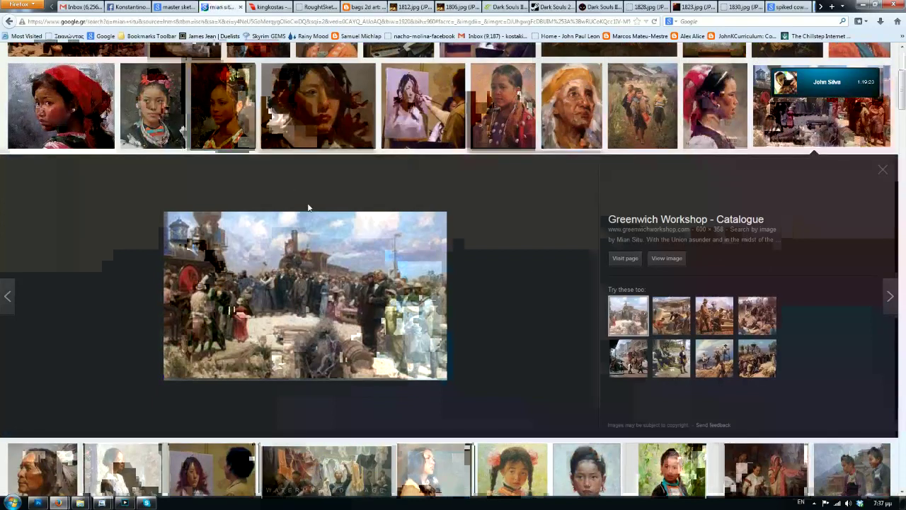
{"action": "scroll", "coordinate": [460, 261], "scroll_direction": "up", "scroll_amount": 1}
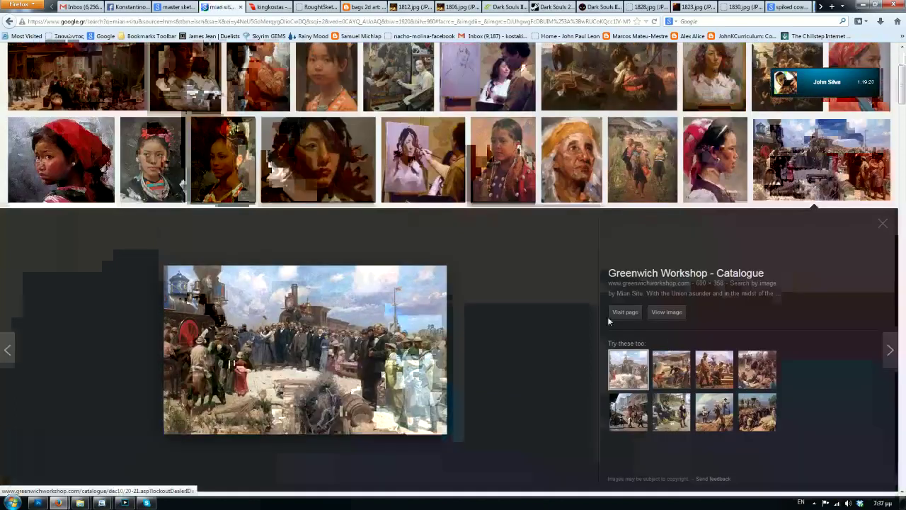
{"action": "left_click", "coordinate": [720, 375]}
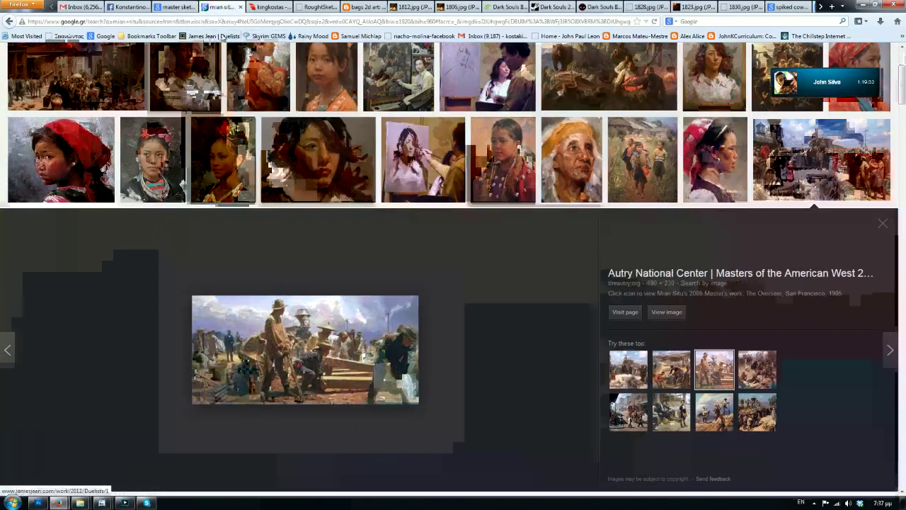
Copy "mian situ" from the image search query and post it in the livestream chat
{"action": "scroll", "coordinate": [378, 259], "scroll_direction": "up", "scroll_amount": 5}
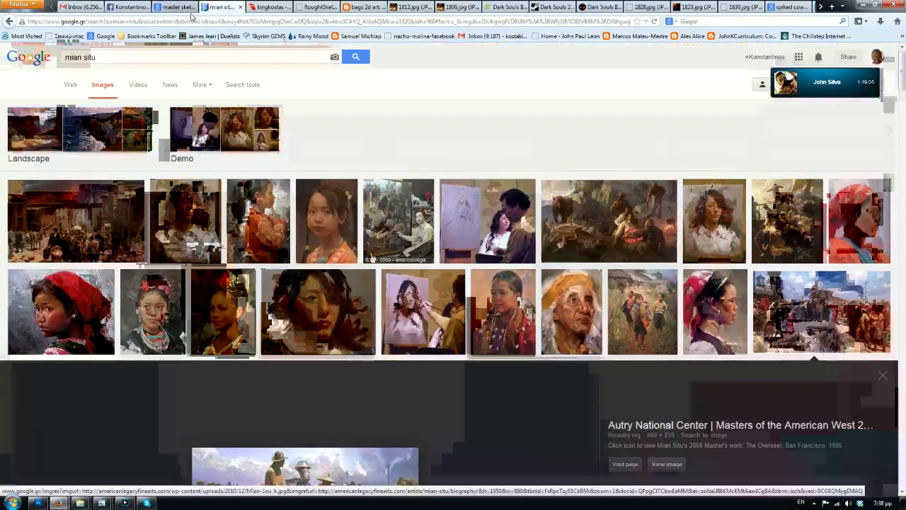
{"action": "triple_click", "coordinate": [95, 57]}
{"action": "key", "text": "ctrl+c"}
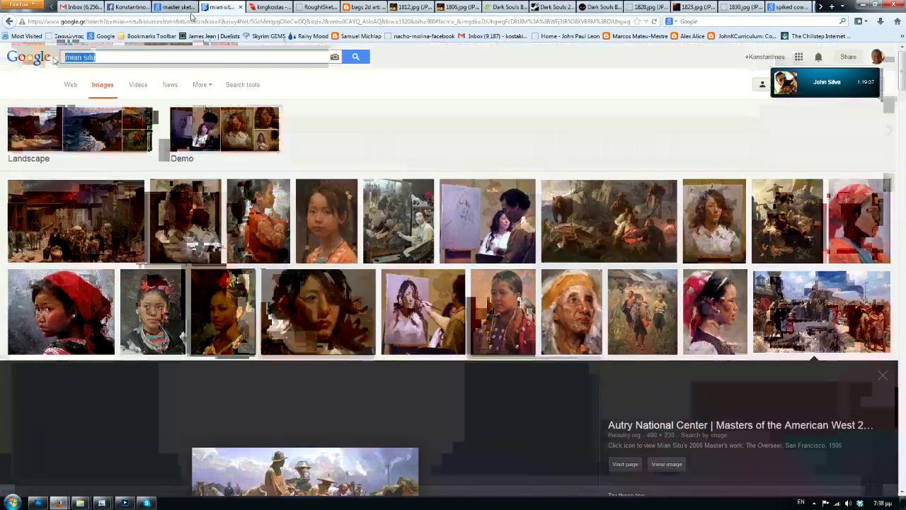
{"action": "left_click", "coordinate": [273, 8]}
{"action": "key", "text": "ctrl+v"}
{"action": "left_click", "coordinate": [657, 271]}
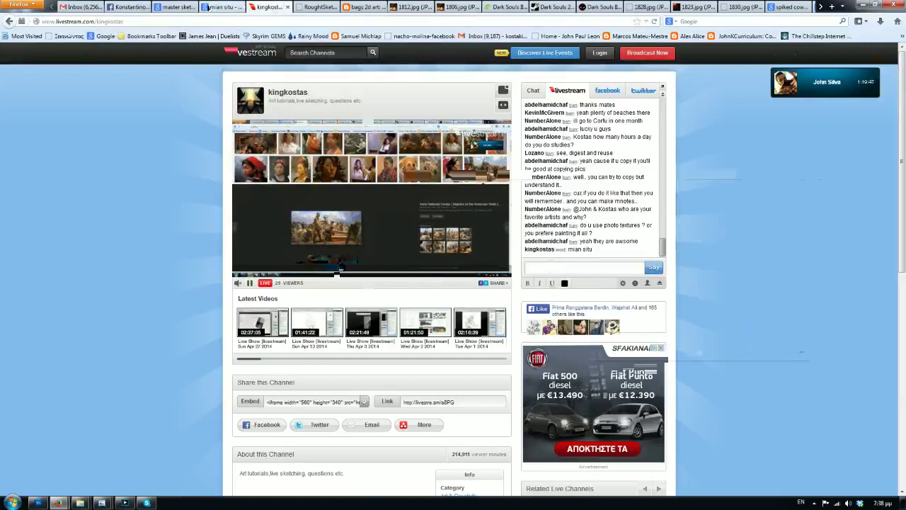
Browse further through the Mian Situ image results and check the livestream's separate chat window
{"action": "left_click", "coordinate": [210, 7]}
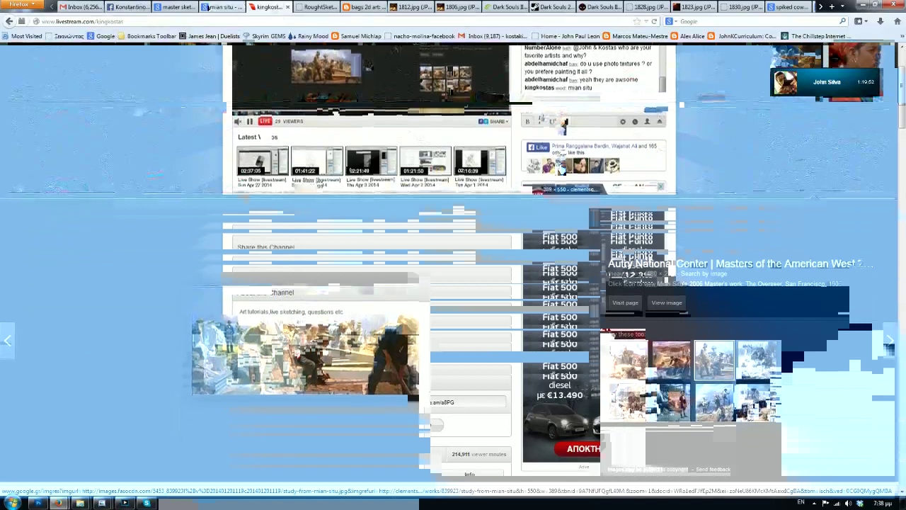
{"action": "scroll", "coordinate": [560, 166], "scroll_direction": "down", "scroll_amount": 4}
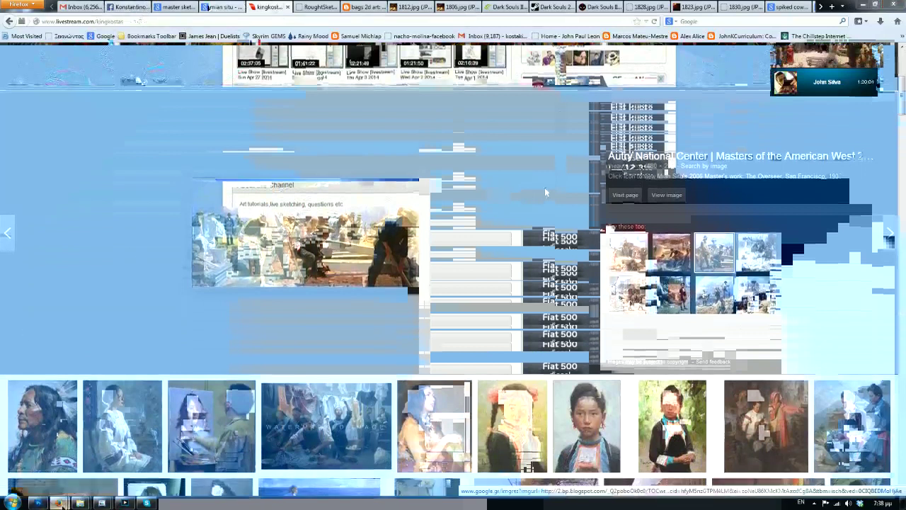
{"action": "mouse_move", "coordinate": [59, 502]}
{"action": "left_click", "coordinate": [164, 467]}
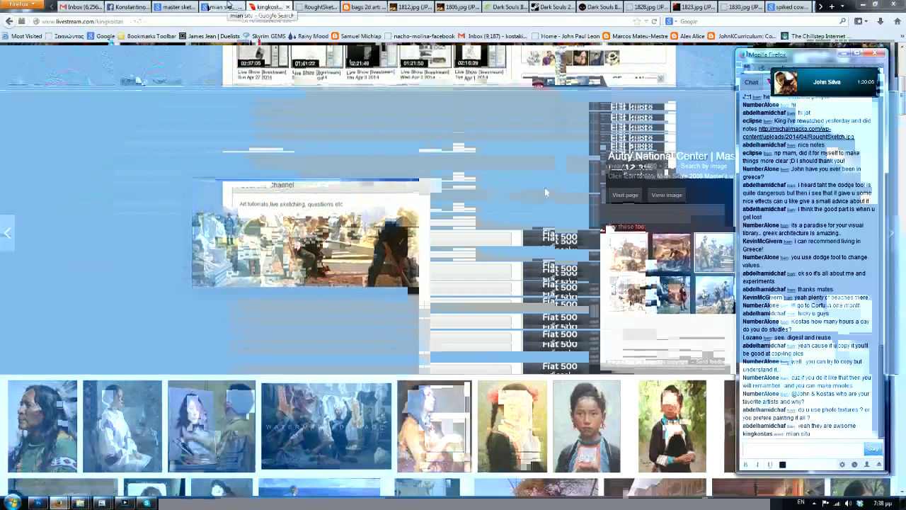
{"action": "left_click", "coordinate": [225, 7]}
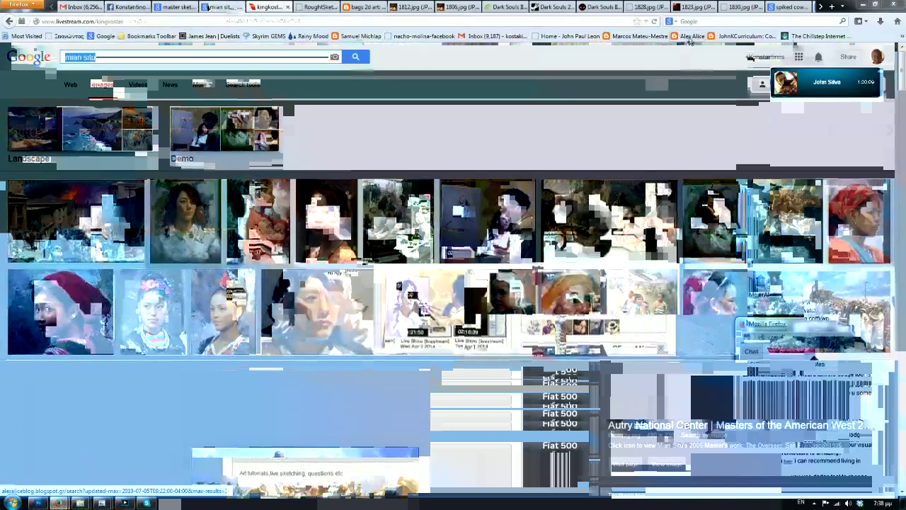
Look at the RoughtSketch.jpg notes and load the bookmarked Alex Alice blog in place of the 1812.jpg image
{"action": "left_click", "coordinate": [318, 6]}
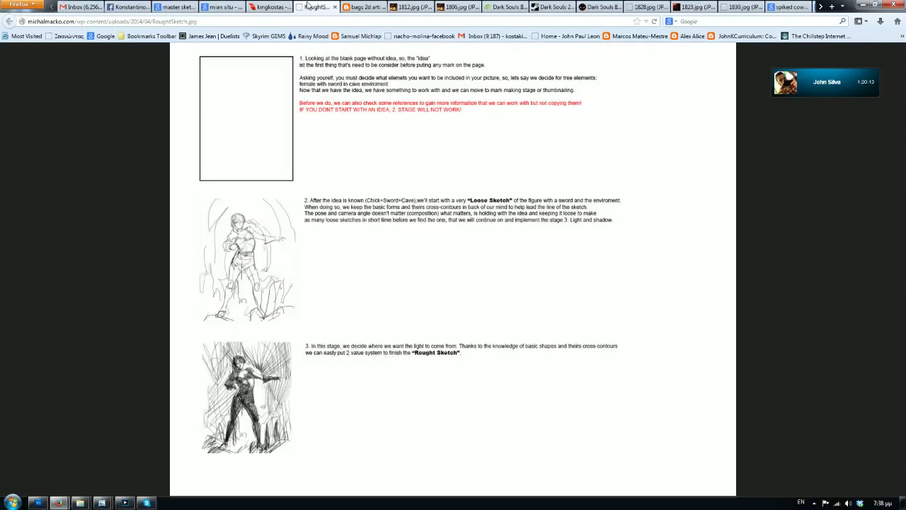
{"action": "left_click", "coordinate": [416, 7]}
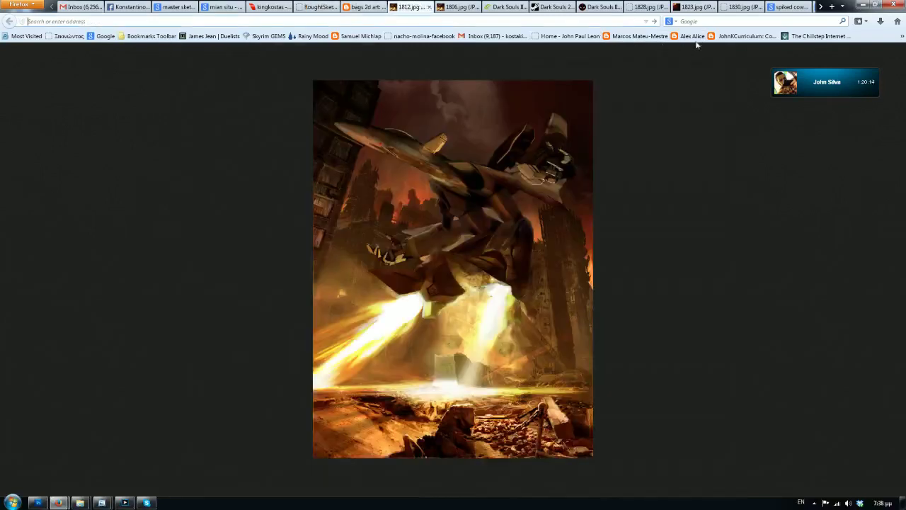
{"action": "key", "text": "alt+Left"}
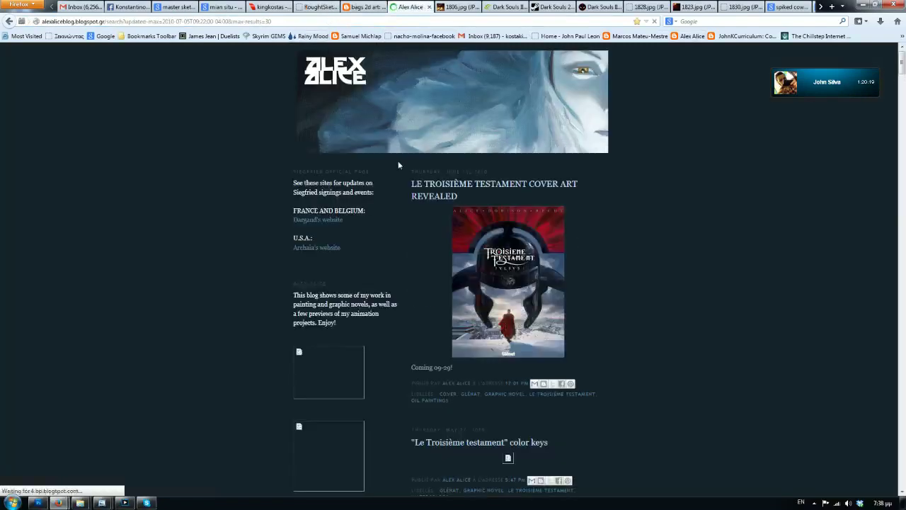
Examine the Alex Alice blog posts from the Troisième Testament cover art and color keys to the Barcelona Signing entry
{"action": "scroll", "coordinate": [496, 194], "scroll_direction": "down", "scroll_amount": 1}
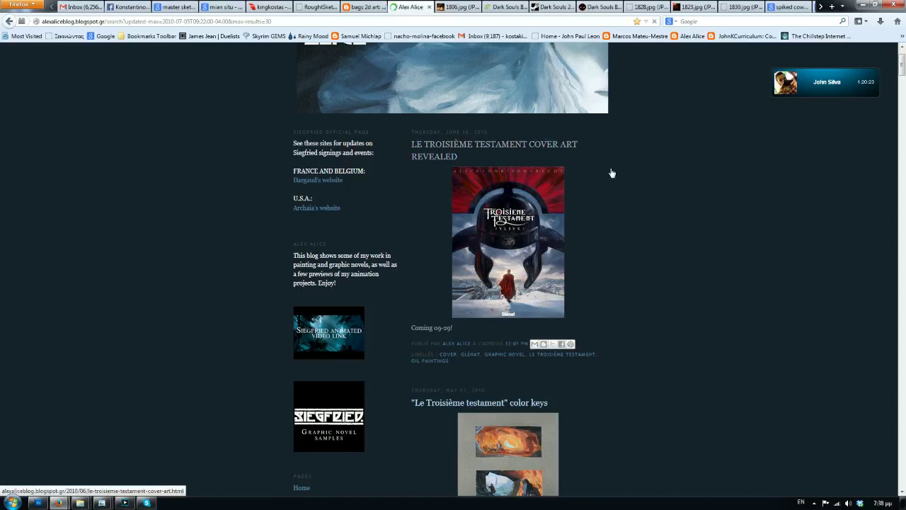
{"action": "scroll", "coordinate": [621, 177], "scroll_direction": "down", "scroll_amount": 5}
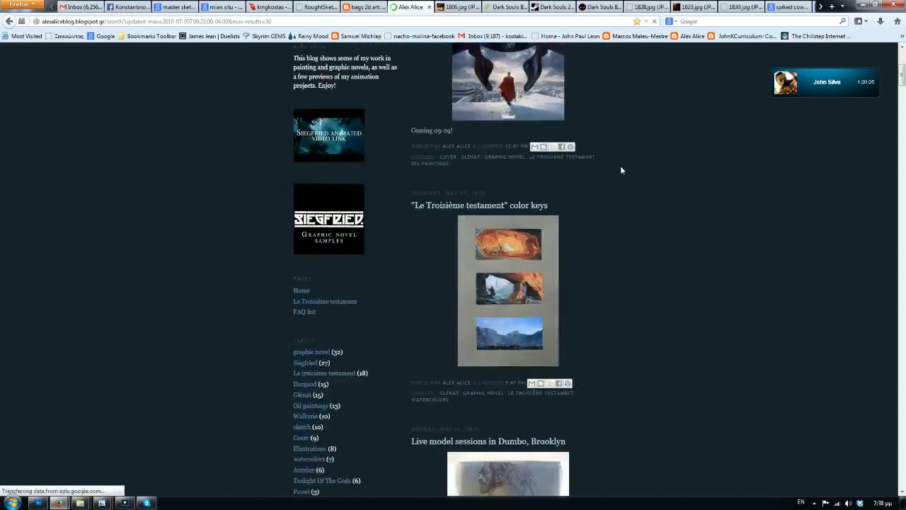
{"action": "scroll", "coordinate": [620, 170], "scroll_direction": "down", "scroll_amount": 4}
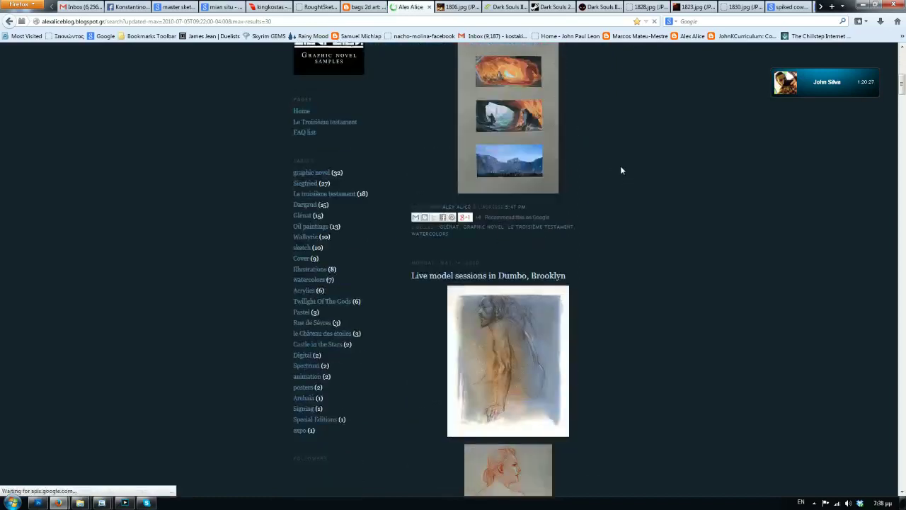
{"action": "scroll", "coordinate": [562, 170], "scroll_direction": "down", "scroll_amount": 2}
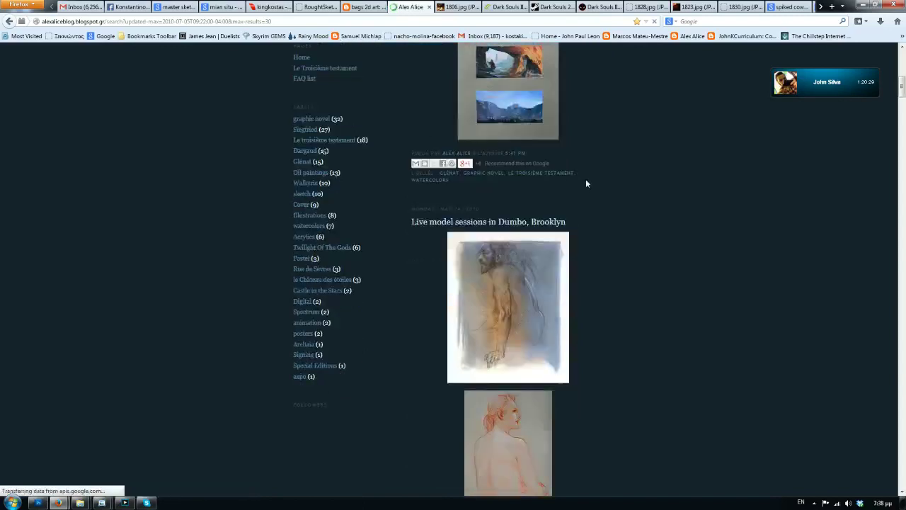
{"action": "scroll", "coordinate": [587, 182], "scroll_direction": "down", "scroll_amount": 8}
{"action": "scroll", "coordinate": [719, 221], "scroll_direction": "down", "scroll_amount": 4}
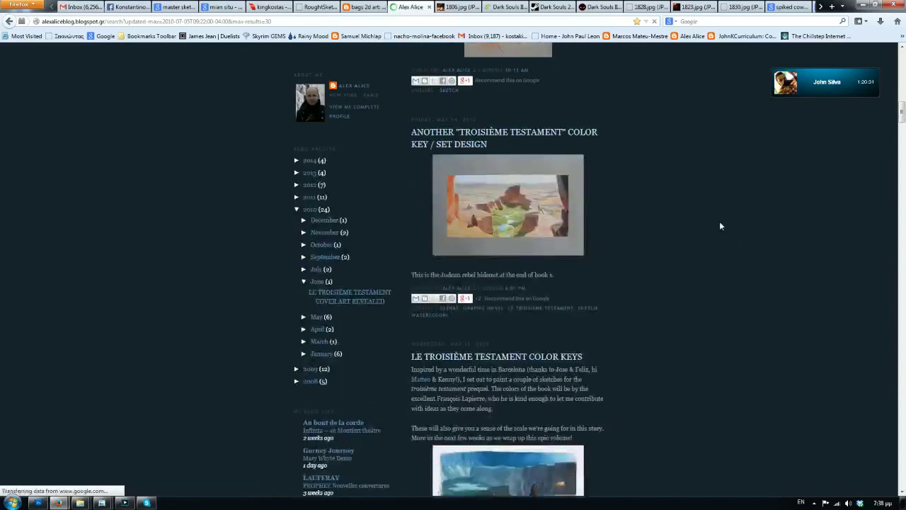
{"action": "scroll", "coordinate": [719, 221], "scroll_direction": "down", "scroll_amount": 3}
{"action": "scroll", "coordinate": [719, 224], "scroll_direction": "up", "scroll_amount": 2}
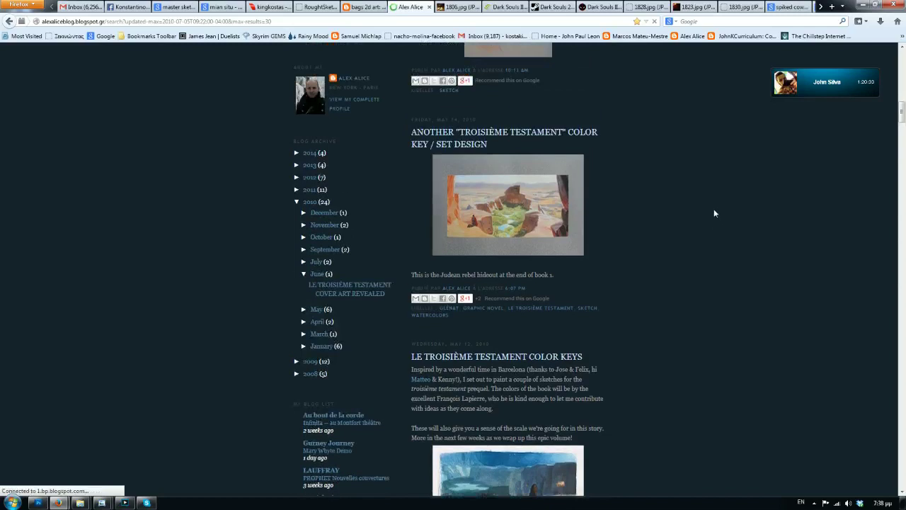
{"action": "scroll", "coordinate": [715, 209], "scroll_direction": "up", "scroll_amount": 3}
{"action": "scroll", "coordinate": [713, 208], "scroll_direction": "down", "scroll_amount": 15}
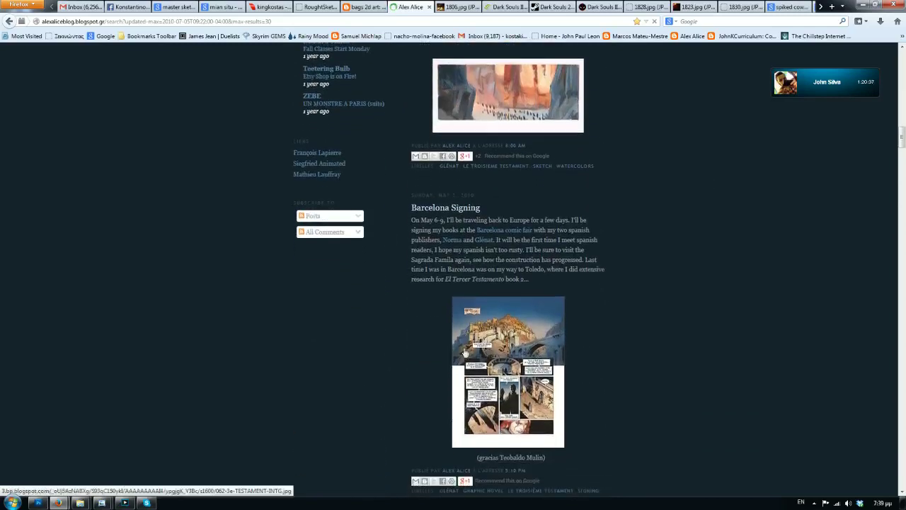
Leave the Barcelona Signing post, bring up the livestream chat window and open the Tumblr image link posted there
{"action": "scroll", "coordinate": [501, 228], "scroll_direction": "down", "scroll_amount": 3}
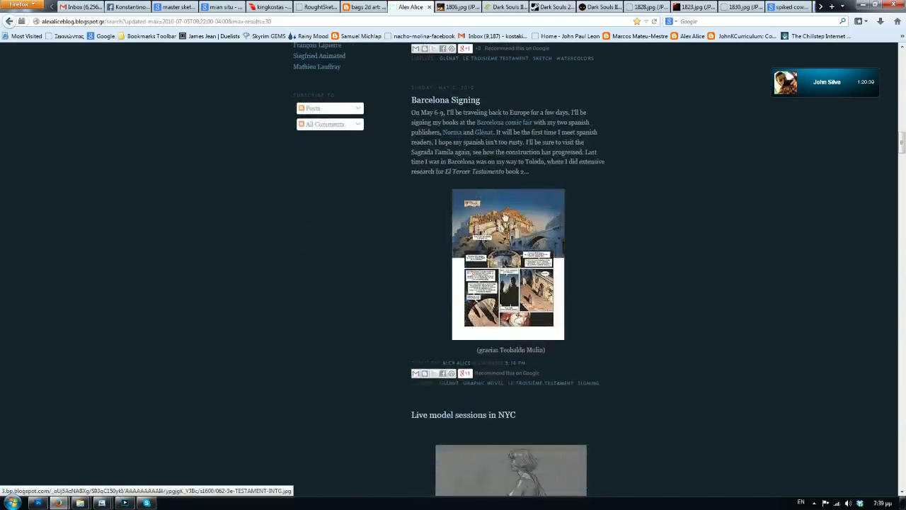
{"action": "right_click", "coordinate": [503, 212]}
{"action": "left_click", "coordinate": [393, 6]}
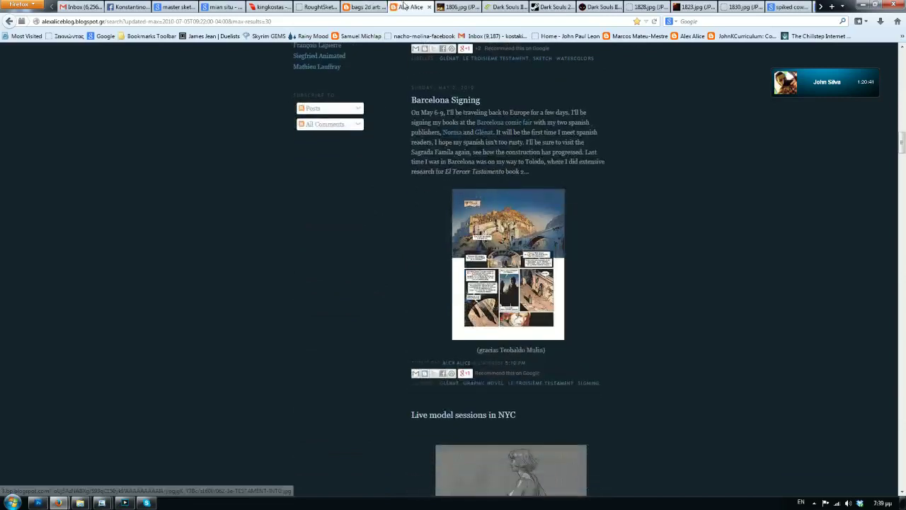
{"action": "mouse_move", "coordinate": [58, 502]}
{"action": "left_click", "coordinate": [152, 469]}
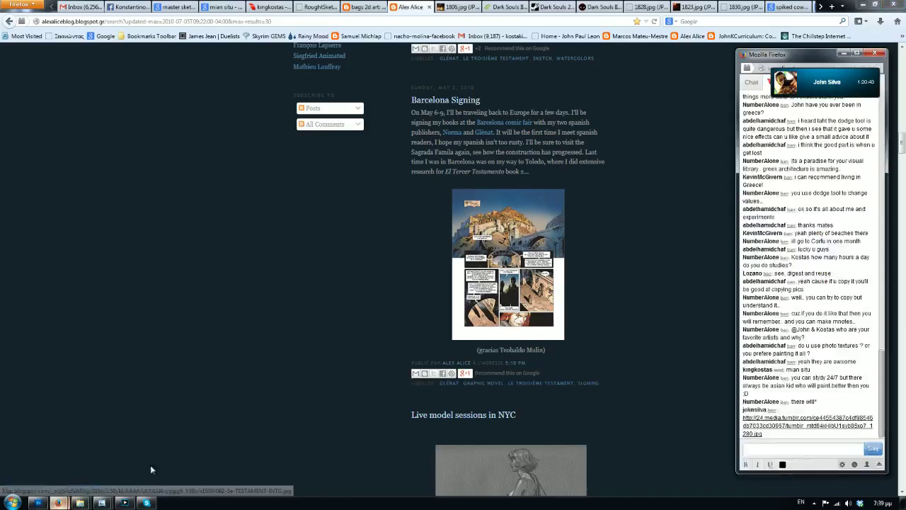
{"action": "left_click", "coordinate": [794, 423]}
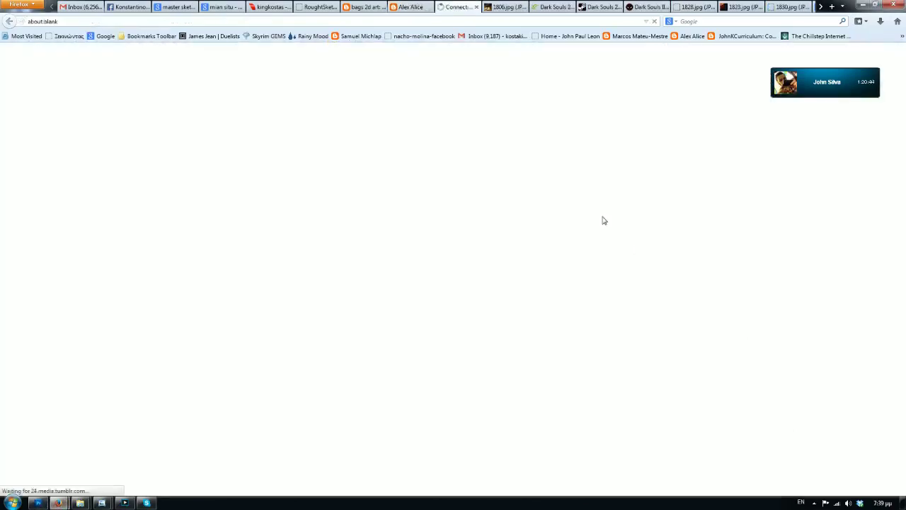
Enlarge the linked painting and examine it from the glowing-eyed figure down to the robed figure and the foreground bodies
{"action": "left_click", "coordinate": [440, 258]}
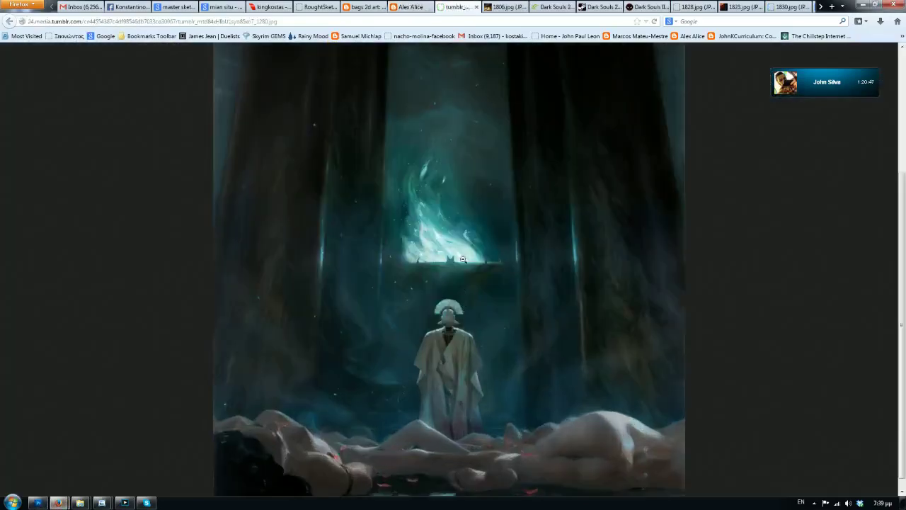
{"action": "scroll", "coordinate": [468, 245], "scroll_direction": "down", "scroll_amount": 1}
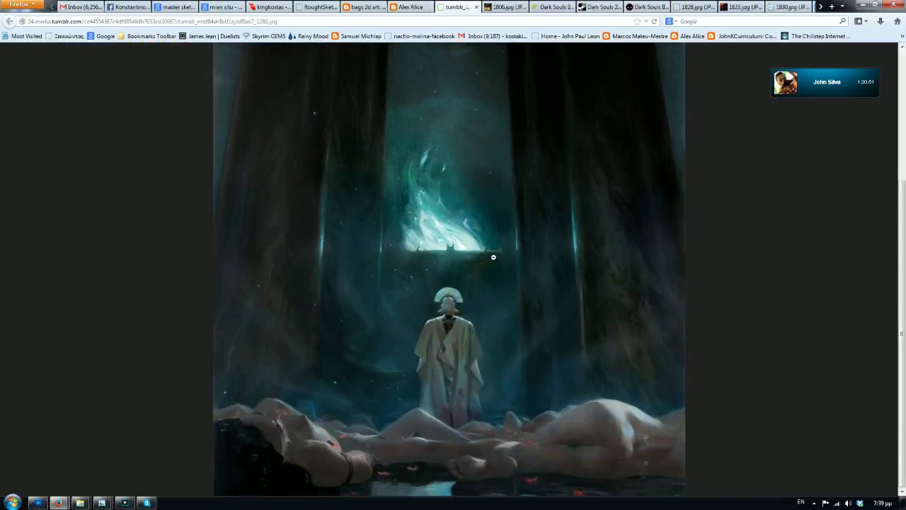
{"action": "scroll", "coordinate": [493, 257], "scroll_direction": "up", "scroll_amount": 5}
{"action": "scroll", "coordinate": [496, 238], "scroll_direction": "down", "scroll_amount": 5}
{"action": "scroll", "coordinate": [635, 369], "scroll_direction": "up", "scroll_amount": 5}
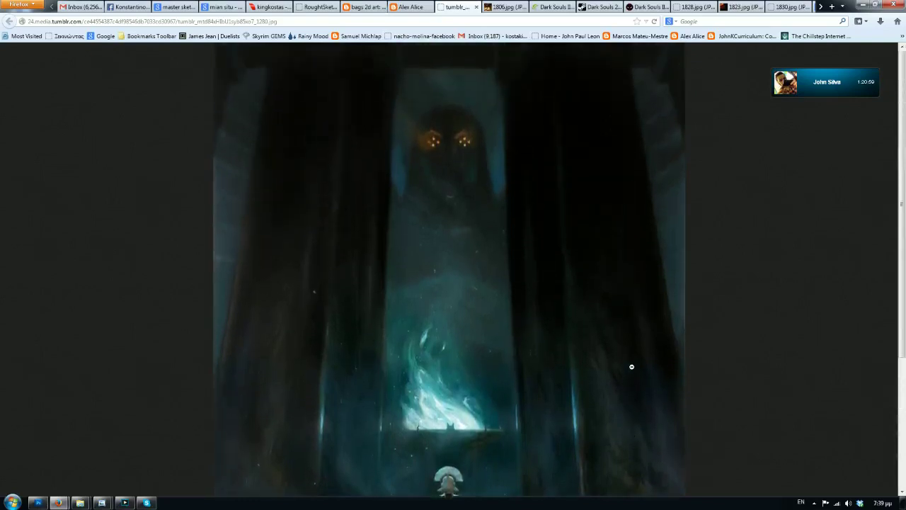
{"action": "scroll", "coordinate": [632, 367], "scroll_direction": "down", "scroll_amount": 5}
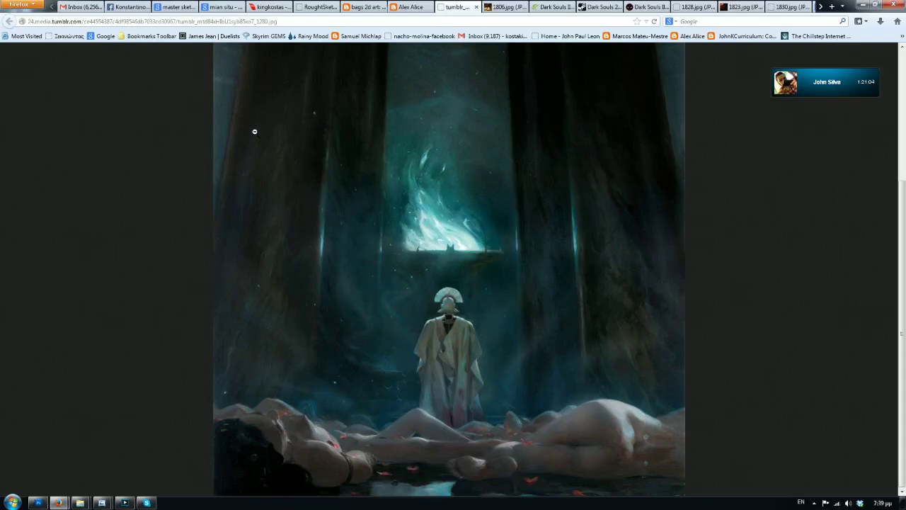
{"action": "scroll", "coordinate": [254, 132], "scroll_direction": "up", "scroll_amount": 2}
{"action": "scroll", "coordinate": [260, 135], "scroll_direction": "down", "scroll_amount": 2}
Return to the Alex Alice blog and browse the older posts down to the Le troisième testament comic pages
{"action": "left_click", "coordinate": [412, 8]}
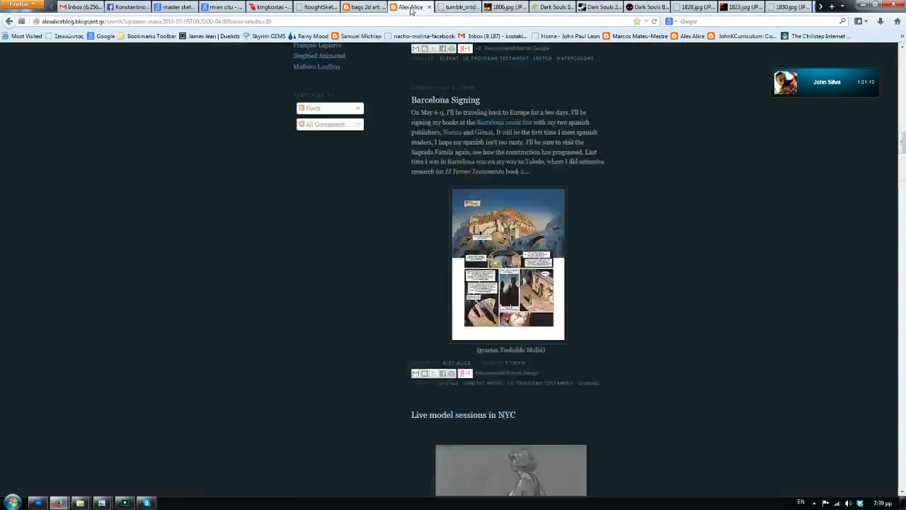
{"action": "left_click", "coordinate": [454, 8]}
{"action": "left_click", "coordinate": [414, 8]}
{"action": "scroll", "coordinate": [427, 287], "scroll_direction": "down", "scroll_amount": 6}
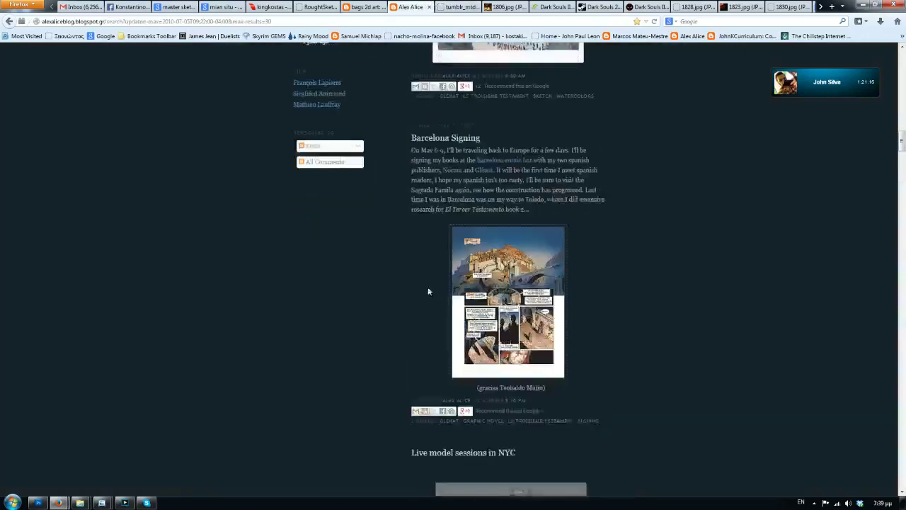
{"action": "scroll", "coordinate": [427, 289], "scroll_direction": "down", "scroll_amount": 5}
{"action": "left_click_drag", "start_coordinate": [903, 178], "coordinate": [901, 232]}
{"action": "scroll", "coordinate": [809, 240], "scroll_direction": "down", "scroll_amount": 10}
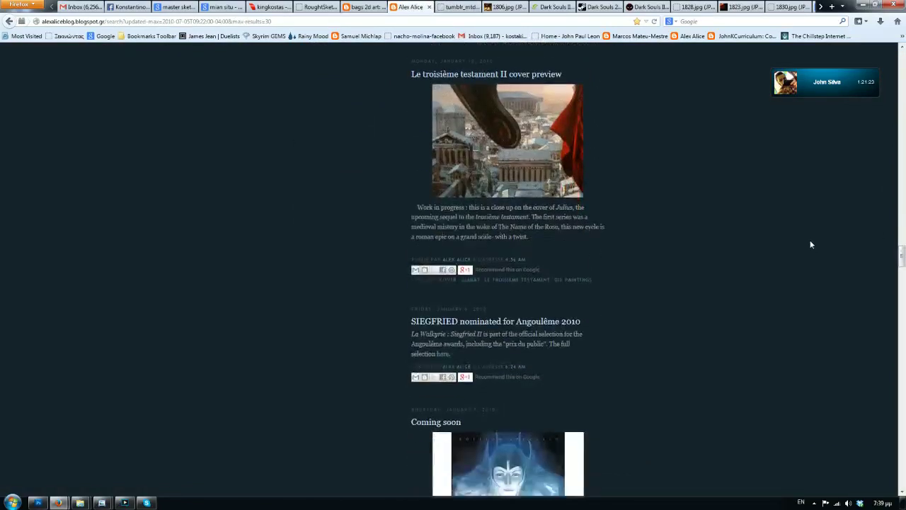
{"action": "scroll", "coordinate": [811, 244], "scroll_direction": "down", "scroll_amount": 10}
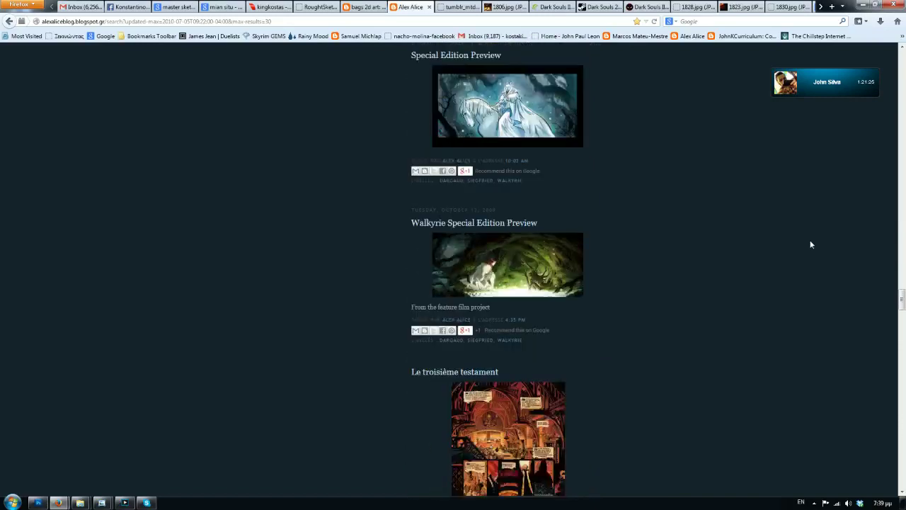
{"action": "scroll", "coordinate": [811, 244], "scroll_direction": "down", "scroll_amount": 8}
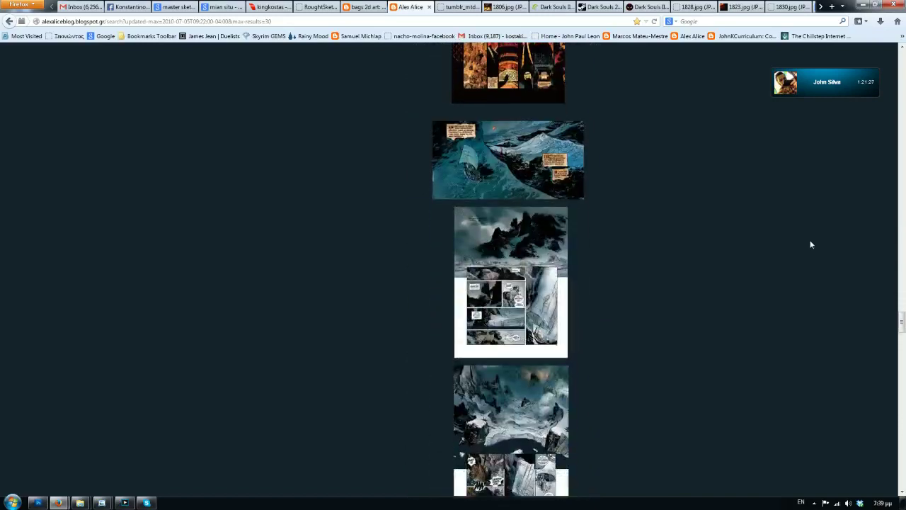
Examine the Le troisième testament pages, the Walkyrie Special Edition Preview sketches and the Walkyrie Color Keys
{"action": "scroll", "coordinate": [811, 244], "scroll_direction": "up", "scroll_amount": 2}
{"action": "scroll", "coordinate": [809, 243], "scroll_direction": "down", "scroll_amount": 2}
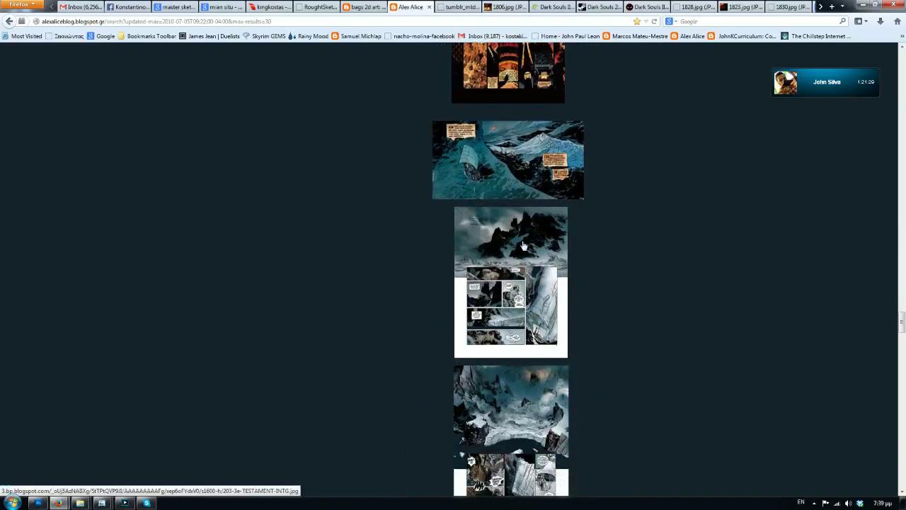
{"action": "scroll", "coordinate": [525, 213], "scroll_direction": "down", "scroll_amount": 4}
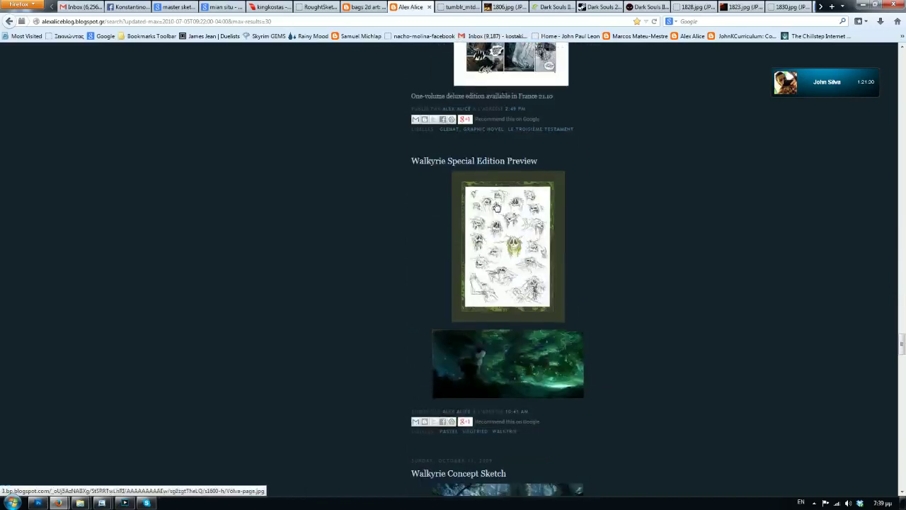
{"action": "scroll", "coordinate": [505, 197], "scroll_direction": "down", "scroll_amount": 1}
{"action": "scroll", "coordinate": [504, 197], "scroll_direction": "down", "scroll_amount": 6}
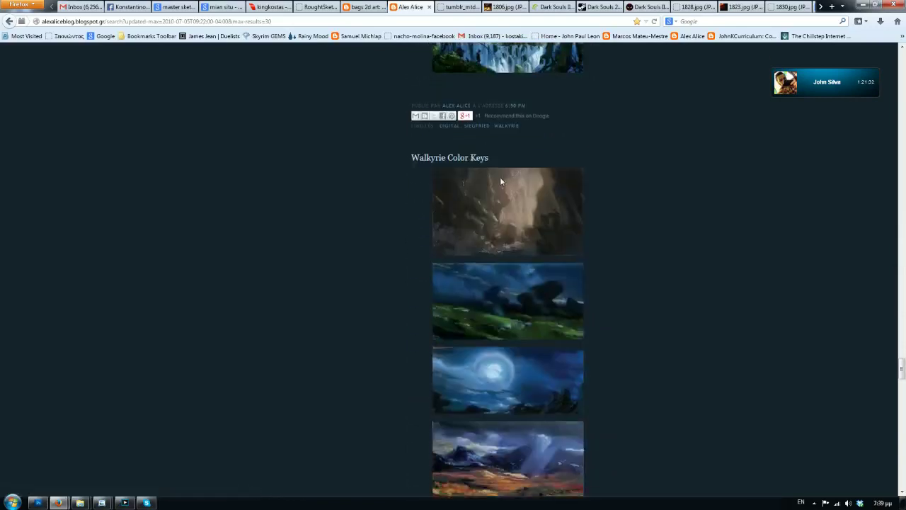
{"action": "scroll", "coordinate": [354, 192], "scroll_direction": "down", "scroll_amount": 2}
{"action": "scroll", "coordinate": [353, 192], "scroll_direction": "down", "scroll_amount": 3}
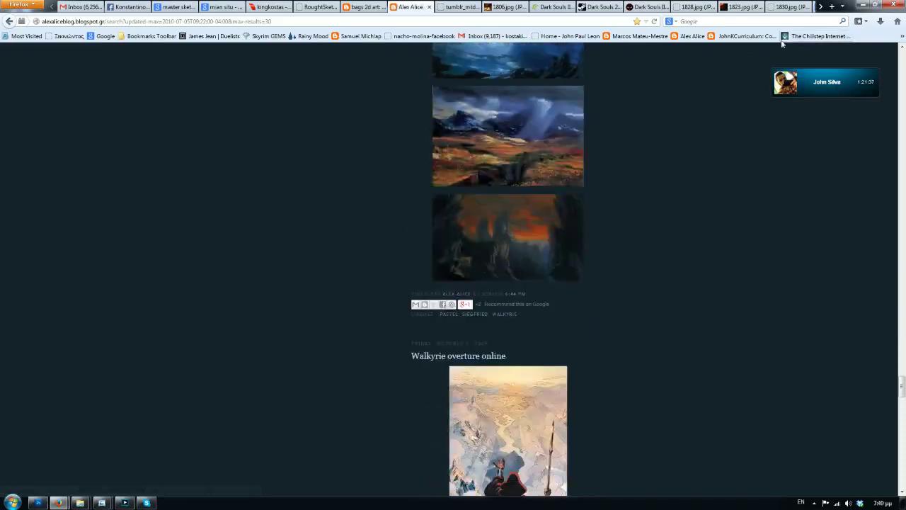
{"action": "scroll", "coordinate": [319, 276], "scroll_direction": "up", "scroll_amount": 3}
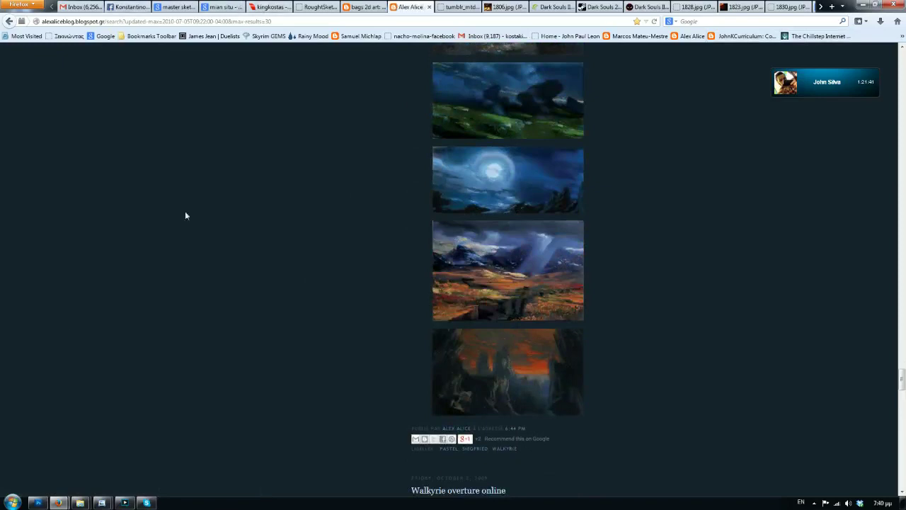
Switch to Photoshop and lasso the background around the pirate's hat and shoulders, including the rigging and the background figure
{"action": "mouse_move", "coordinate": [60, 502]}
{"action": "left_click", "coordinate": [176, 439]}
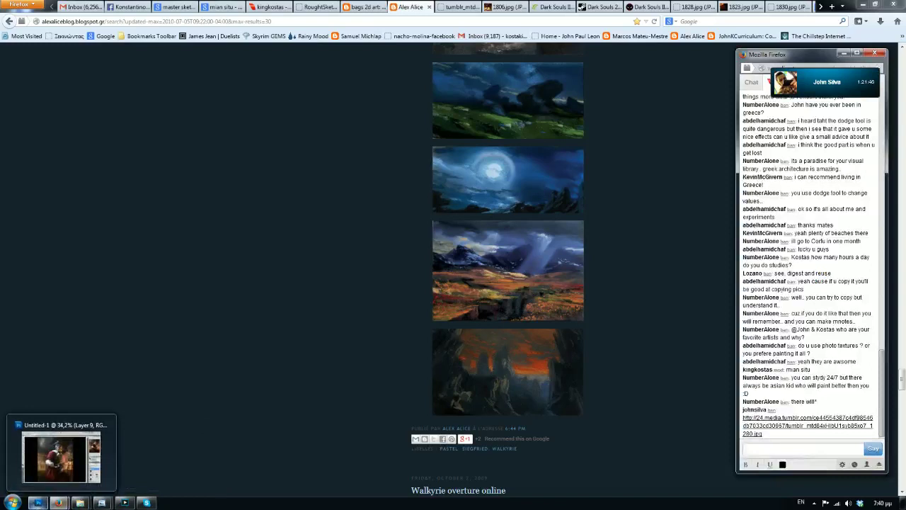
{"action": "left_click", "coordinate": [35, 502]}
{"action": "mouse_move", "coordinate": [147, 503]}
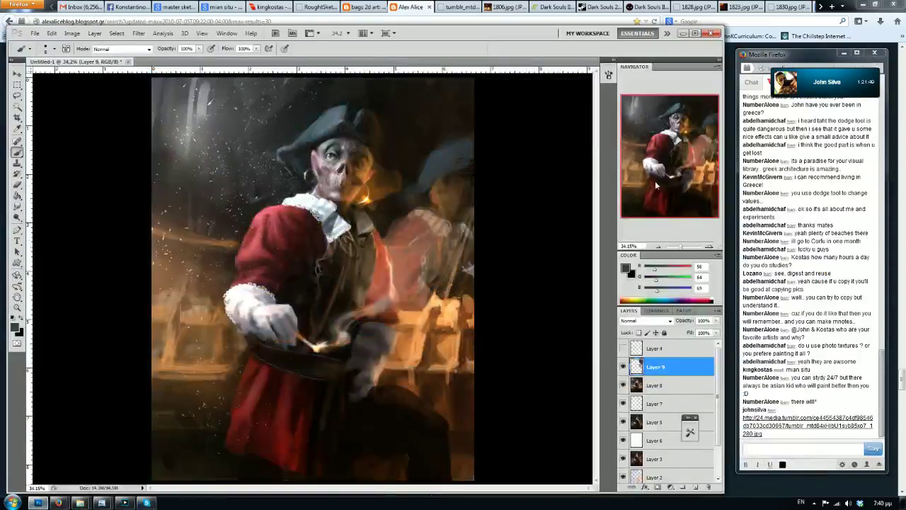
{"action": "key", "text": "l"}
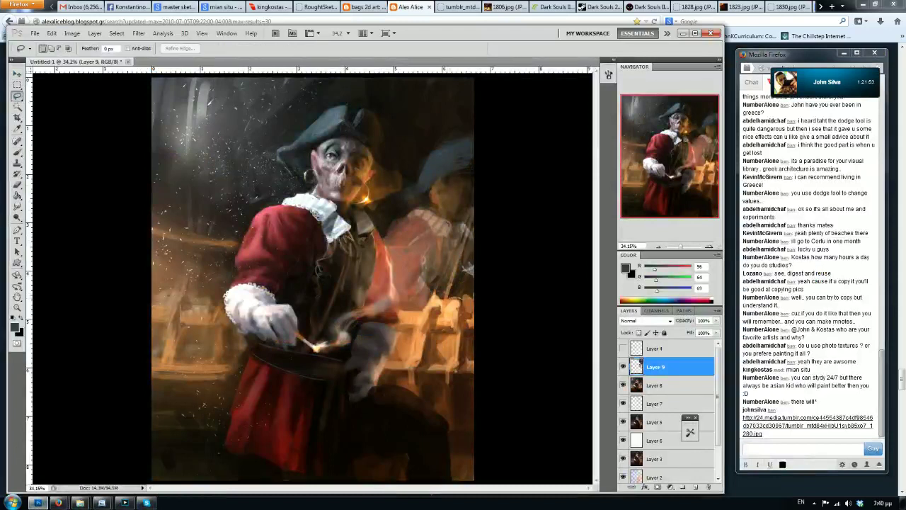
{"action": "left_click_drag", "start_coordinate": [474, 283], "coordinate": [473, 227]}
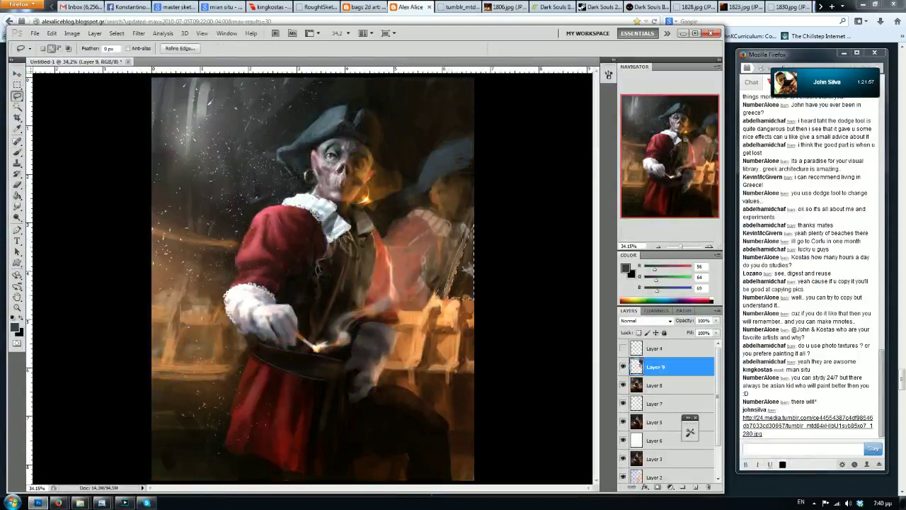
{"action": "left_click_drag", "start_coordinate": [440, 296], "coordinate": [473, 203]}
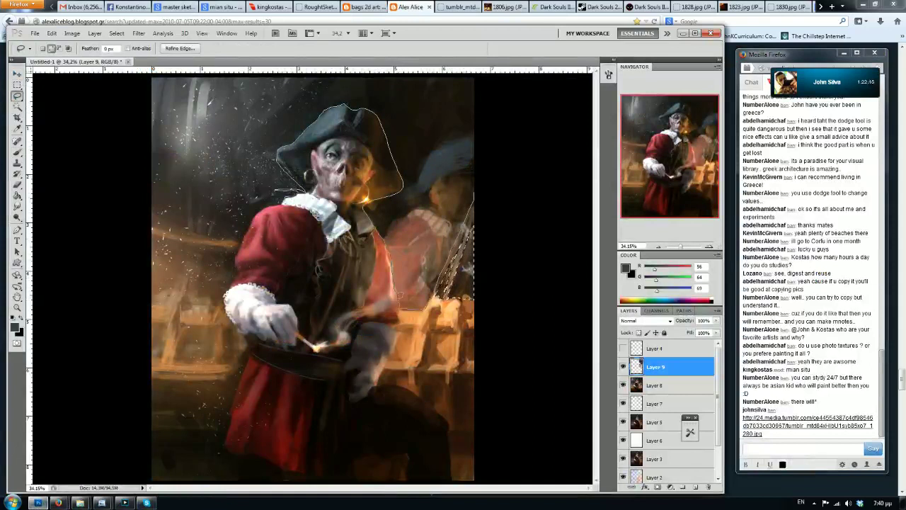
{"action": "mouse_move", "coordinate": [311, 74]}
{"action": "left_mouse_down"}
{"action": "mouse_move", "coordinate": [530, 30]}
{"action": "mouse_move", "coordinate": [535, 94]}
{"action": "left_mouse_up"}
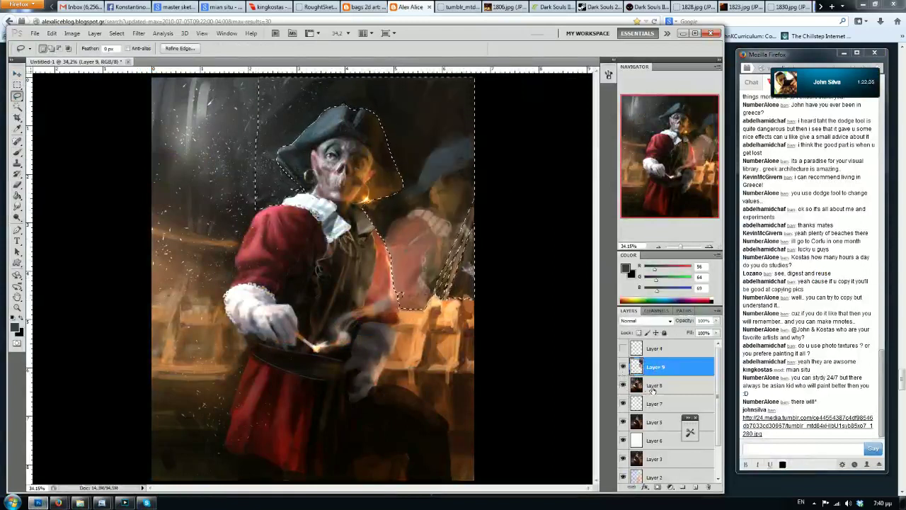
Merge Layer 9 with Layer 8 and copy the selected background area to a new layer
{"action": "left_click", "coordinate": [653, 386], "text": "shift"}
{"action": "right_click", "coordinate": [650, 386]}
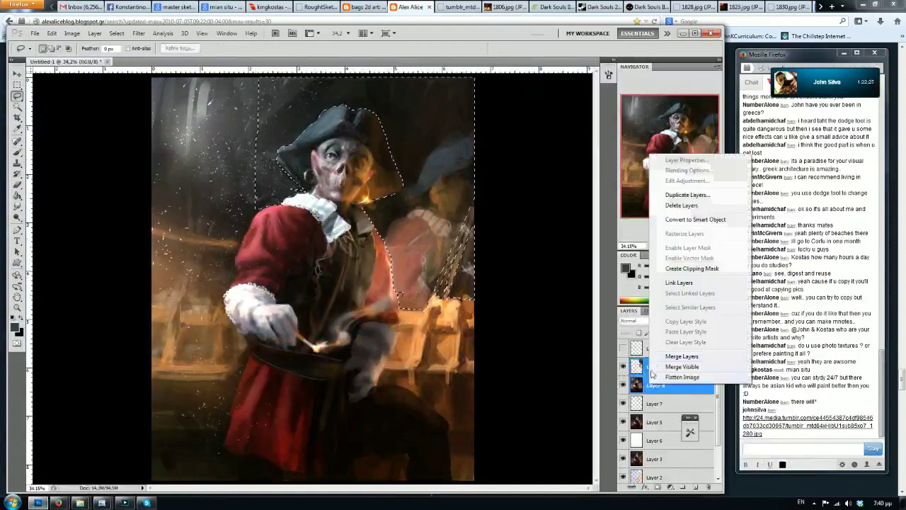
{"action": "left_click", "coordinate": [668, 369]}
{"action": "key", "text": "ctrl+j"}
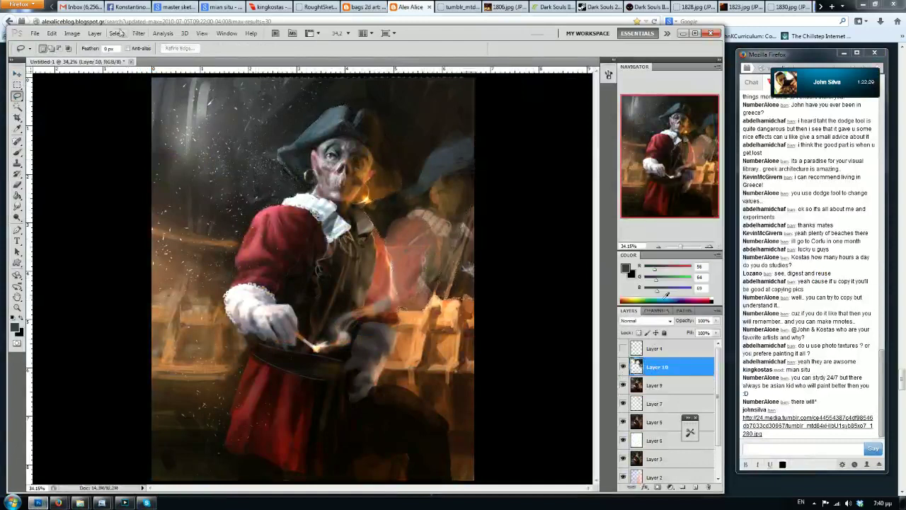
{"action": "left_click", "coordinate": [138, 33]}
{"action": "mouse_move", "coordinate": [157, 138]}
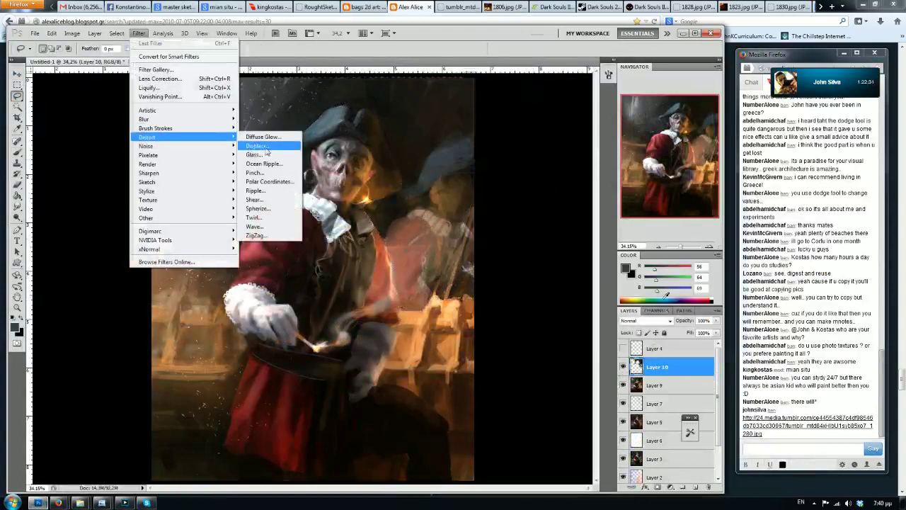
{"action": "left_click", "coordinate": [267, 155]}
{"action": "key", "text": "ctrl+shift+x"}
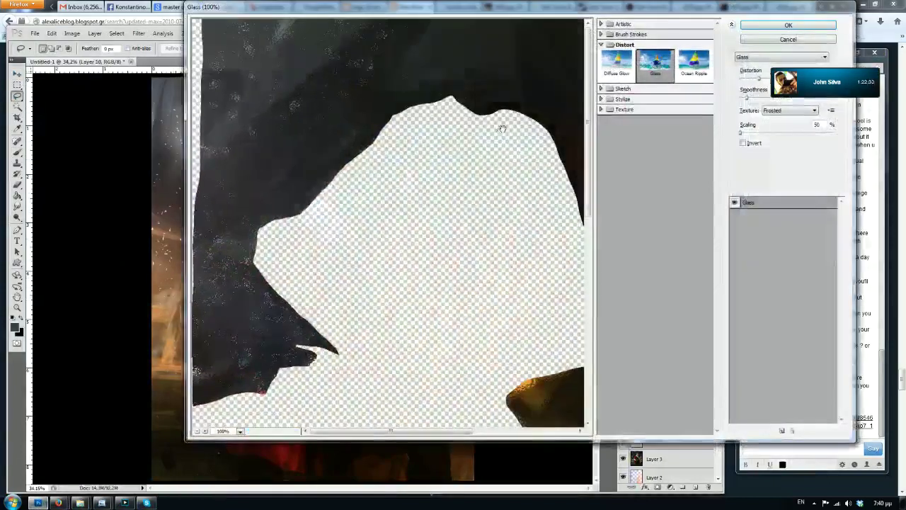
{"action": "key", "text": "Escape"}
Check the composition by flipping the canvas horizontally and back, with the Eraser tool active
{"action": "key", "text": "ctrl+shift+h"}
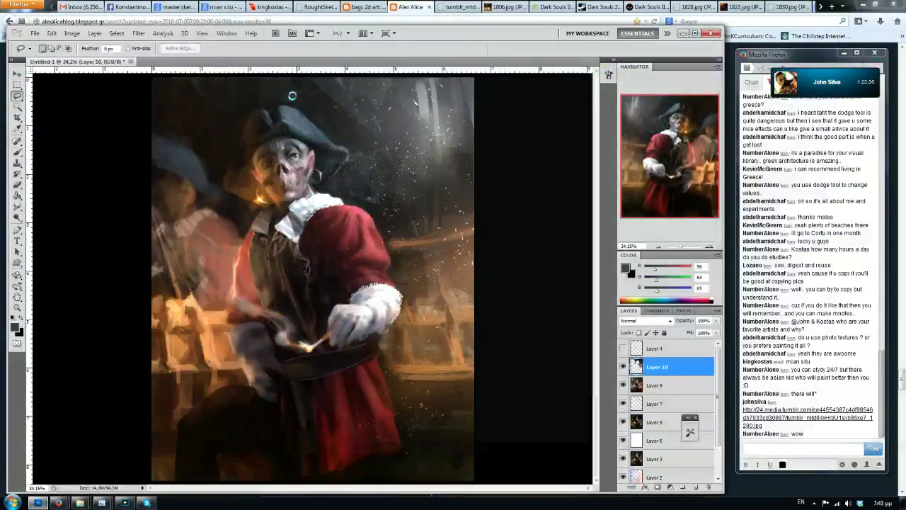
{"action": "key", "text": "ctrl+shift+h"}
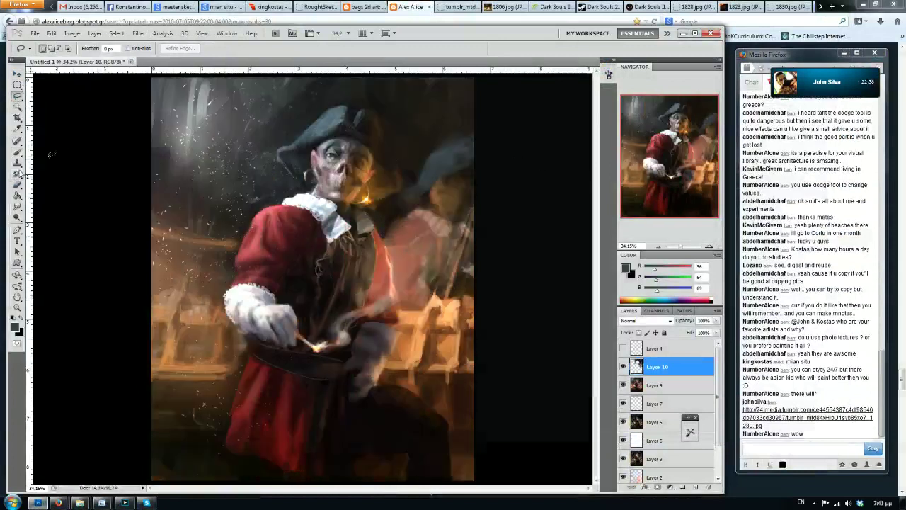
{"action": "left_click", "coordinate": [17, 184]}
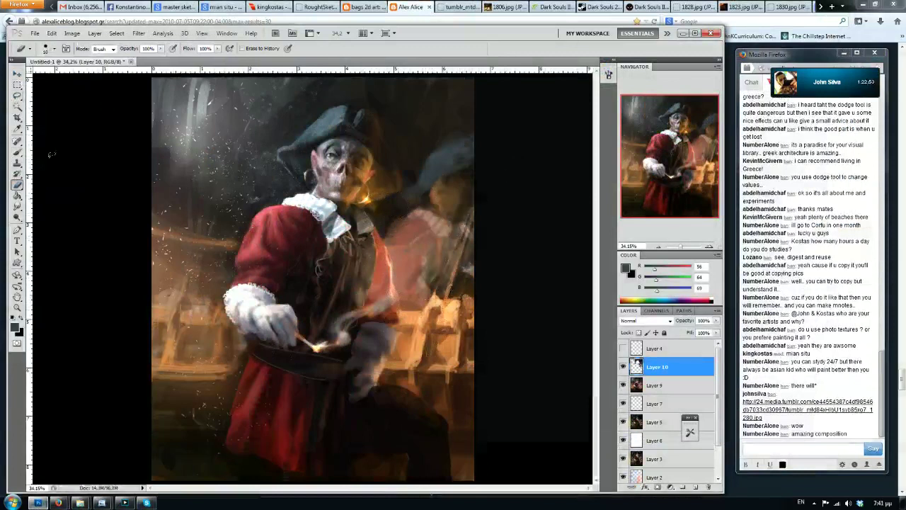
{"action": "key", "text": "F2"}
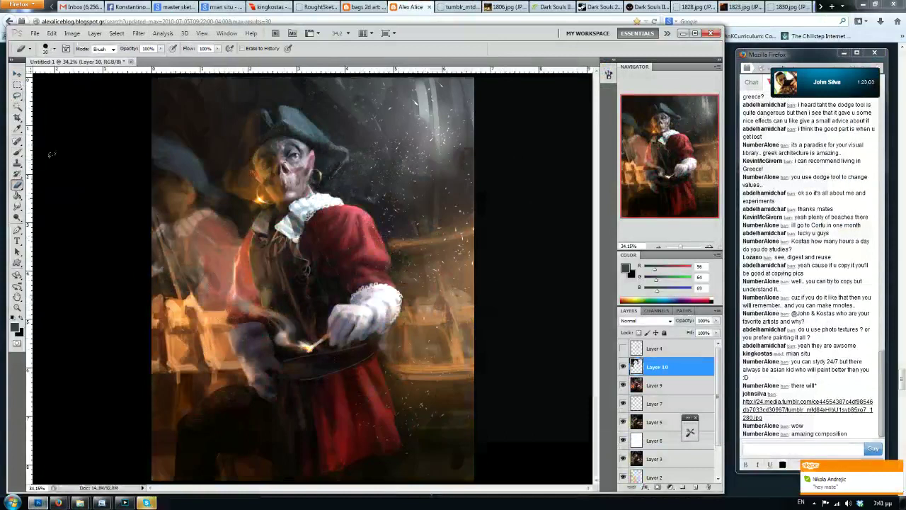
{"action": "key", "text": "ctrl+minus"}
{"action": "key", "text": "ctrl+plus"}
{"action": "key", "text": "ctrl+plus"}
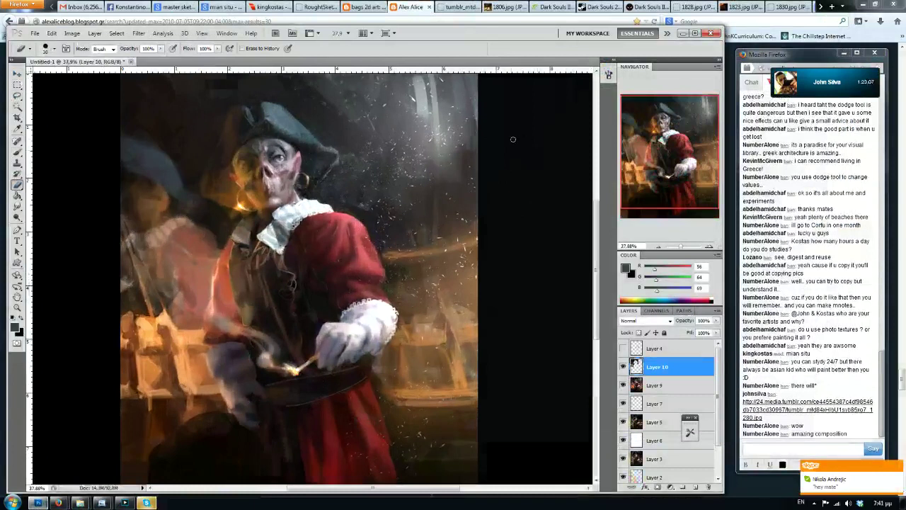
{"action": "scroll", "coordinate": [511, 137], "scroll_direction": "down", "scroll_amount": 2}
{"action": "scroll", "coordinate": [508, 133], "scroll_direction": "up", "scroll_amount": 1}
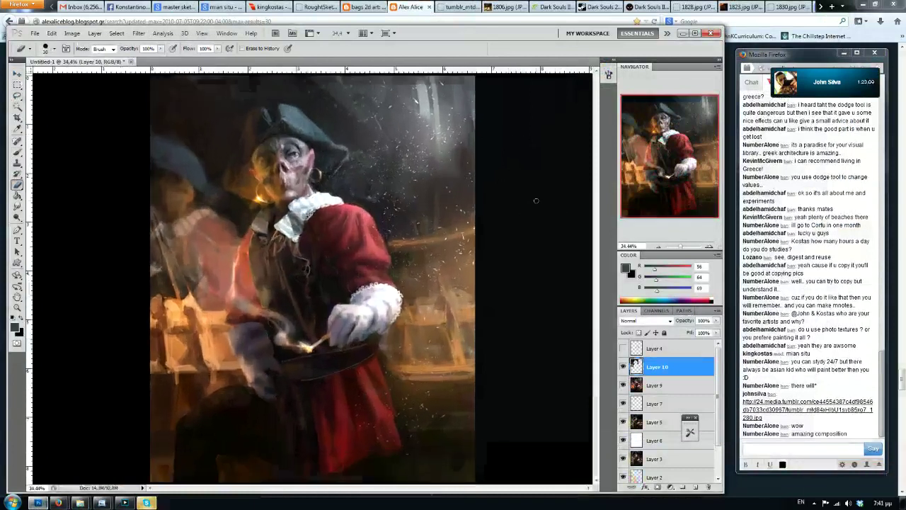
{"action": "key", "text": "ctrl+shift+h"}
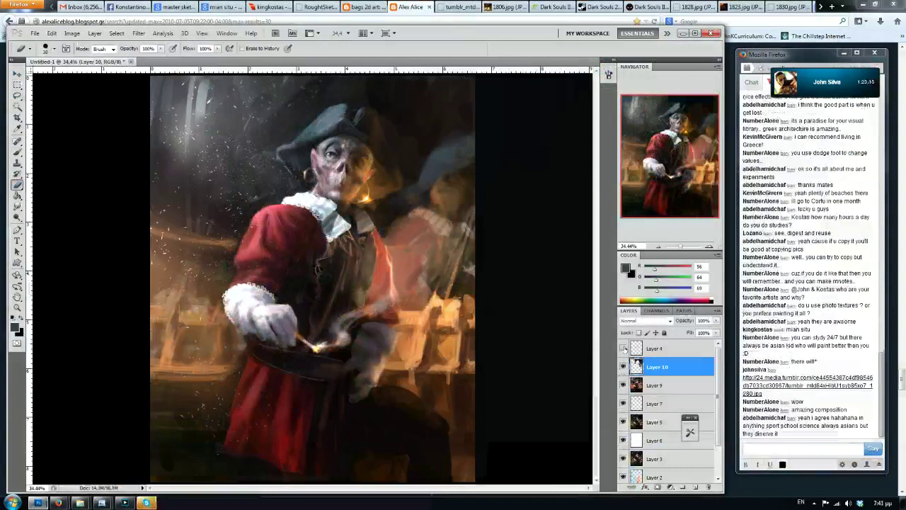
Paint a vertical wooden post in the background beside the pirate's hat, using a light orange sampled from the lit railing
{"action": "key", "text": "bracketright"}
{"action": "key", "text": "bracketright"}
{"action": "key", "text": "bracketright"}
{"action": "key", "text": "bracketright"}
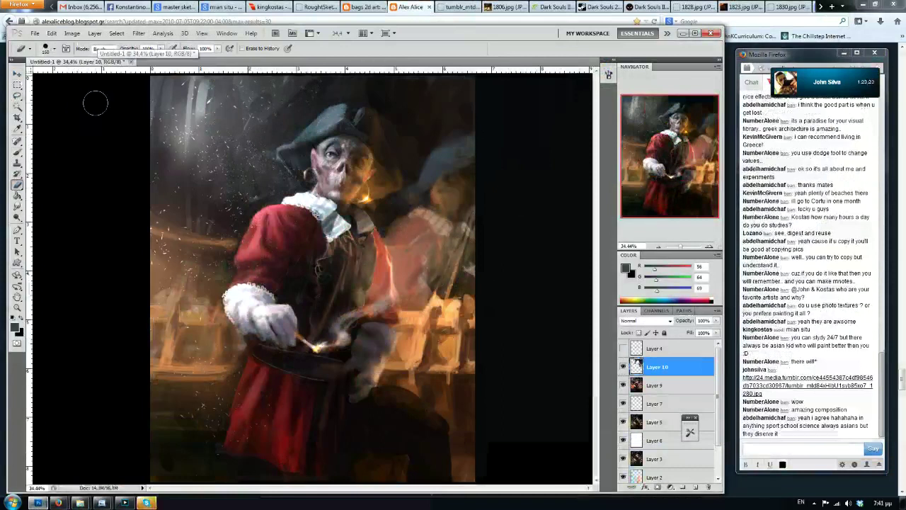
{"action": "left_click", "coordinate": [22, 152]}
{"action": "left_click", "coordinate": [456, 306], "text": "alt"}
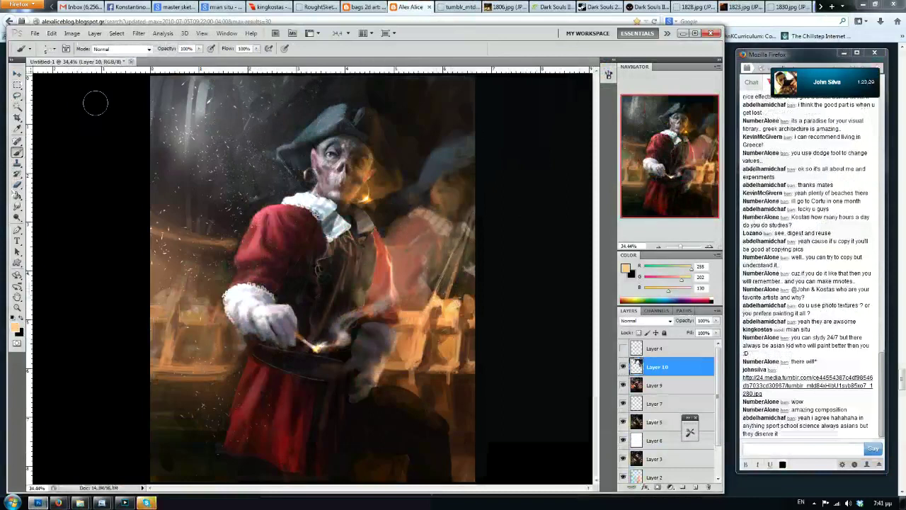
{"action": "left_click", "coordinate": [453, 305], "text": "alt"}
{"action": "key", "text": "ctrl+z"}
{"action": "left_click_drag", "start_coordinate": [267, 102], "coordinate": [268, 148]}
{"action": "left_click_drag", "start_coordinate": [271, 96], "coordinate": [272, 164]}
{"action": "key", "text": "ctrl+z"}
{"action": "left_click_drag", "start_coordinate": [252, 99], "coordinate": [252, 153]}
{"action": "left_click_drag", "start_coordinate": [252, 103], "coordinate": [252, 181]}
{"action": "left_click_drag", "start_coordinate": [253, 150], "coordinate": [254, 204]}
{"action": "left_click_drag", "start_coordinate": [252, 176], "coordinate": [253, 213]}
Paint a thin horizontal beam crossing the top of the post along the canvas's upper edge
{"action": "left_click_drag", "start_coordinate": [258, 79], "coordinate": [304, 77]}
{"action": "mouse_move", "coordinate": [252, 82]}
{"action": "left_mouse_down"}
{"action": "mouse_move", "coordinate": [282, 79]}
{"action": "mouse_move", "coordinate": [153, 91]}
{"action": "left_mouse_up"}
{"action": "left_click_drag", "start_coordinate": [249, 78], "coordinate": [150, 93]}
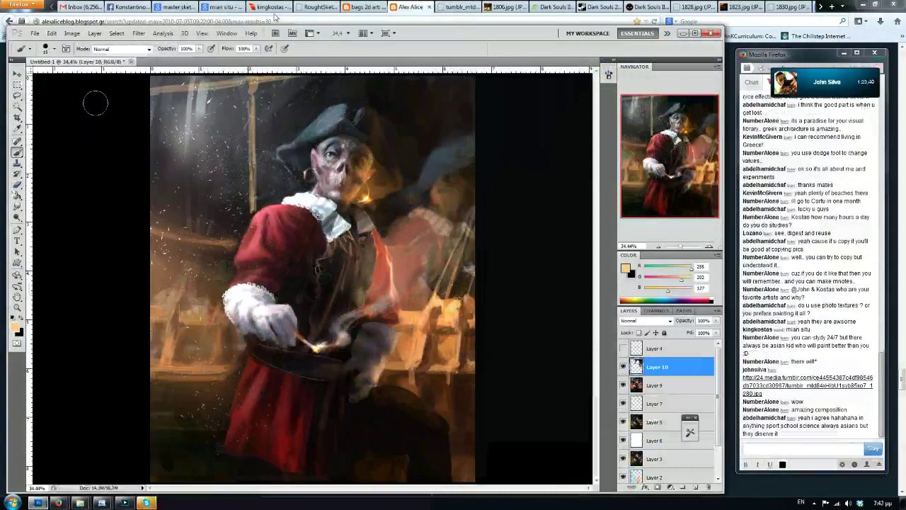
Flip the canvas horizontally and shade the lower part of the post with brown tones sampled from it
{"action": "key", "text": "ctrl+shift+h"}
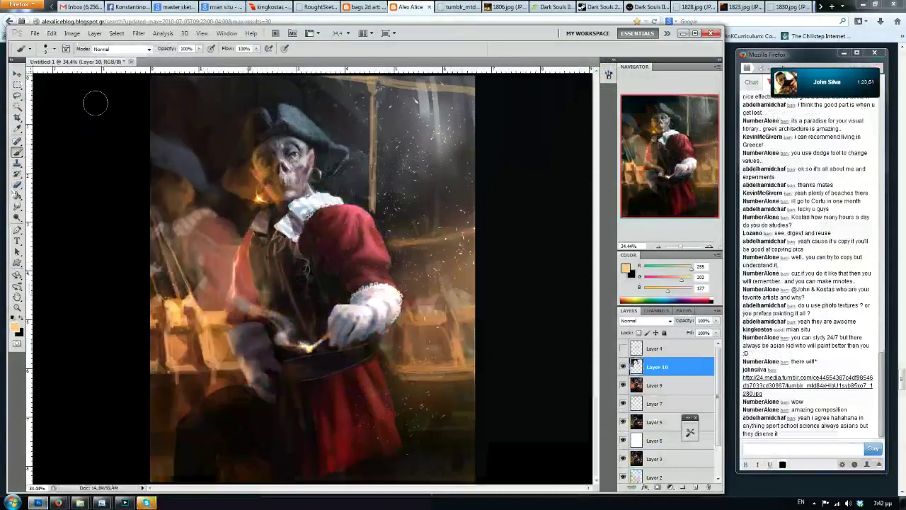
{"action": "key", "text": "d"}
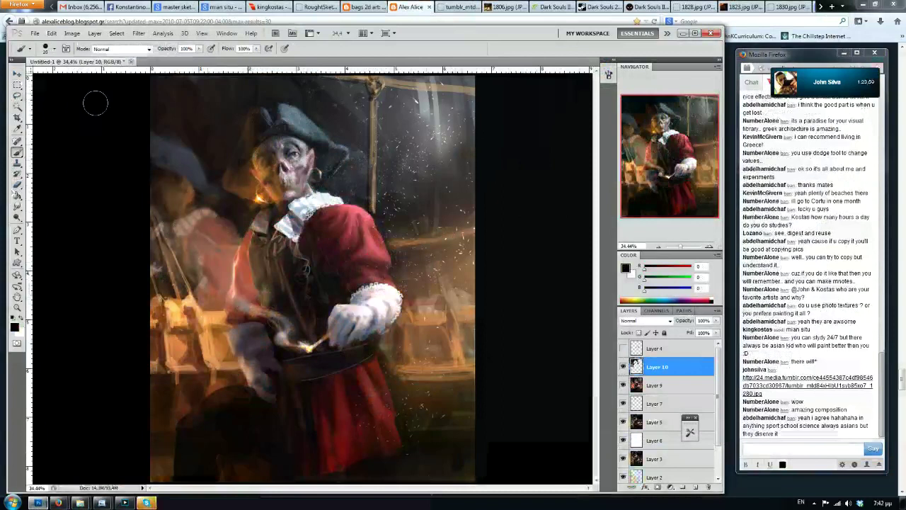
{"action": "left_click", "coordinate": [375, 200], "text": "alt"}
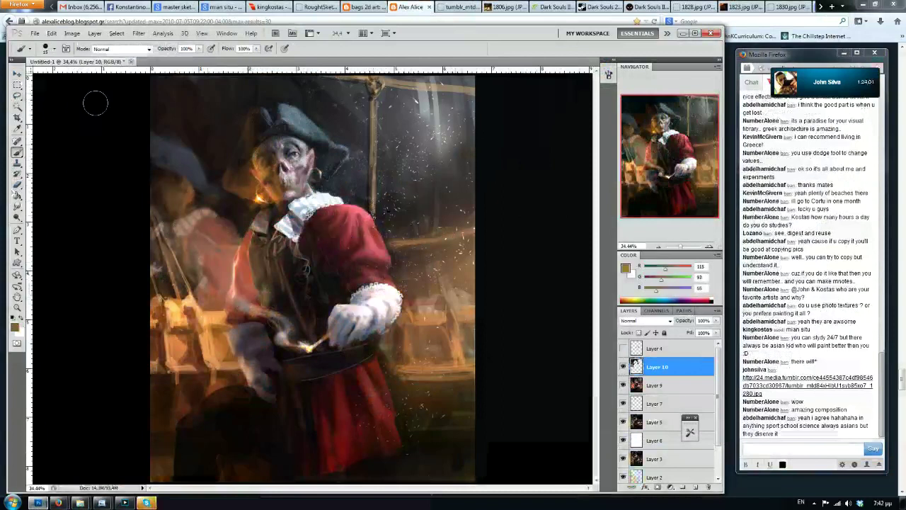
{"action": "left_click", "coordinate": [371, 204], "text": "alt"}
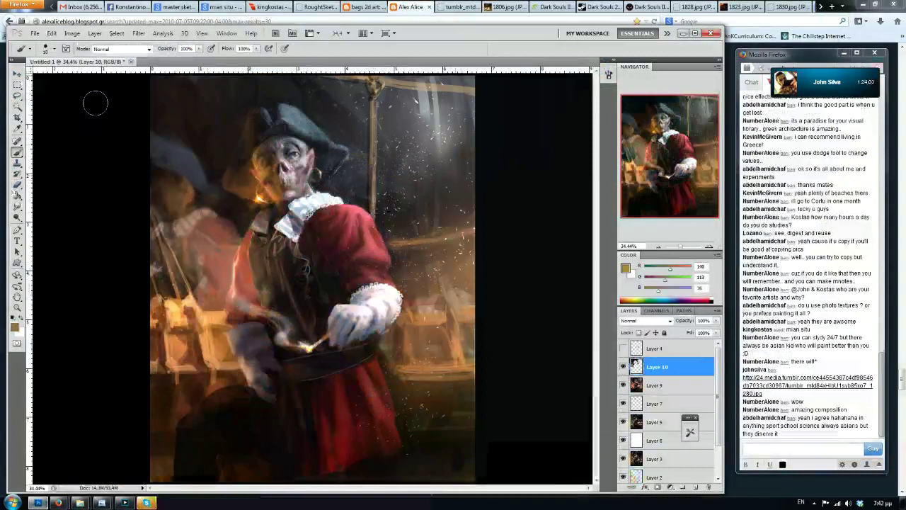
{"action": "left_click", "coordinate": [373, 187], "text": "alt"}
{"action": "key", "text": "bracketleft"}
{"action": "key", "text": "bracketleft"}
{"action": "left_click_drag", "start_coordinate": [370, 160], "coordinate": [370, 199]}
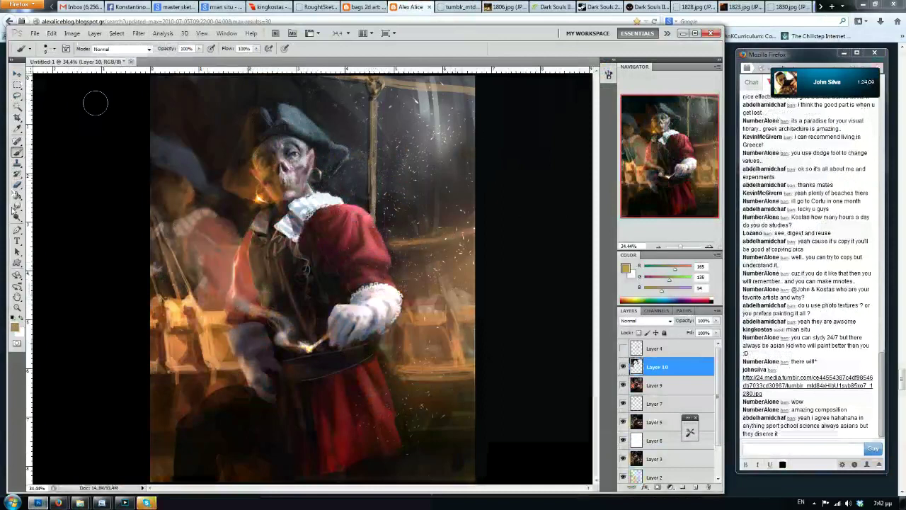
Dodge the highlights on the post and merge Layer 10 with Layer 9
{"action": "left_click", "coordinate": [17, 218]}
{"action": "mouse_move", "coordinate": [373, 147]}
{"action": "left_mouse_down"}
{"action": "mouse_move", "coordinate": [372, 189]}
{"action": "mouse_move", "coordinate": [373, 100]}
{"action": "mouse_move", "coordinate": [372, 192]}
{"action": "mouse_move", "coordinate": [372, 140]}
{"action": "left_mouse_up"}
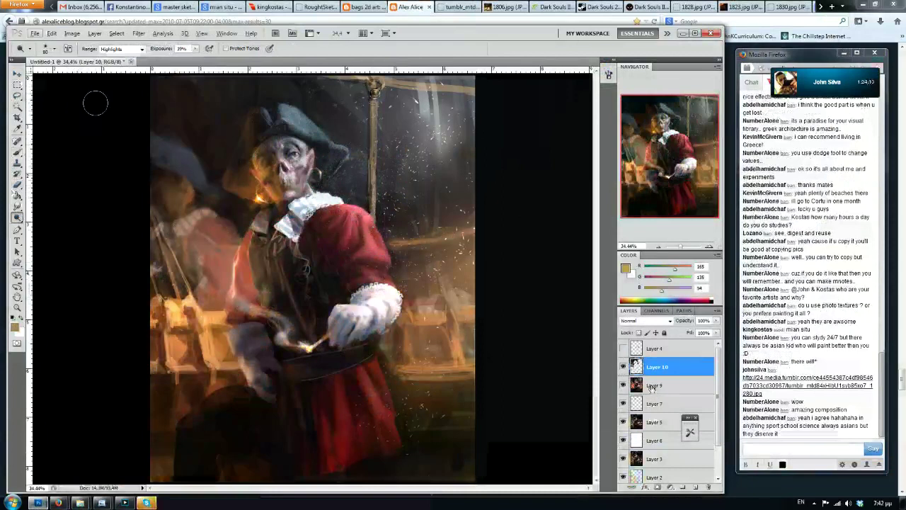
{"action": "left_click", "coordinate": [652, 386], "text": "shift"}
{"action": "right_click", "coordinate": [649, 389]}
{"action": "left_click", "coordinate": [666, 356]}
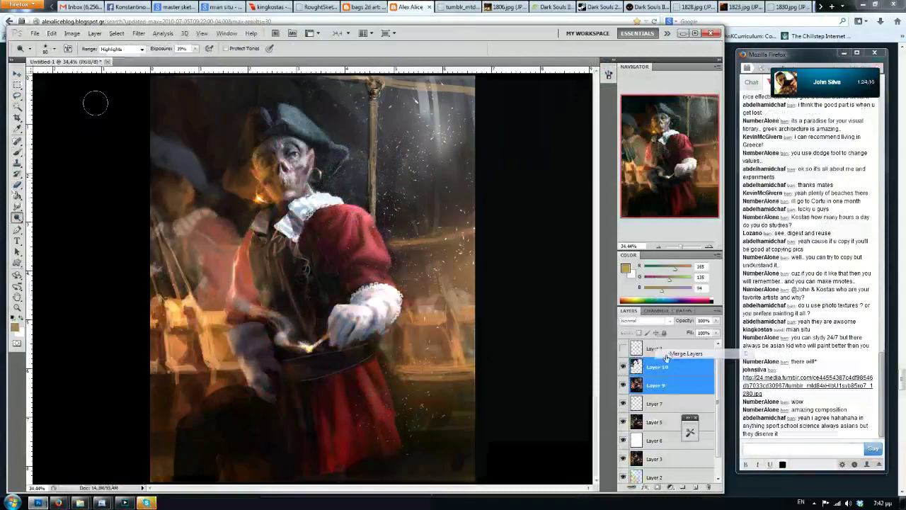
Try to dodge the highlights on the light rays and around the post with a very large brush
{"action": "key", "text": "bracketright"}
{"action": "key", "text": "bracketright"}
{"action": "key", "text": "bracketright"}
{"action": "key", "text": "bracketright"}
{"action": "key", "text": "bracketright"}
{"action": "key", "text": "bracketright"}
{"action": "key", "text": "bracketright"}
{"action": "mouse_move", "coordinate": [375, 207]}
{"action": "left_mouse_down"}
{"action": "mouse_move", "coordinate": [372, 157]}
{"action": "mouse_move", "coordinate": [375, 197]}
{"action": "left_mouse_up"}
{"action": "key", "text": "ctrl+z"}
{"action": "key", "text": "bracketright"}
{"action": "key", "text": "bracketright"}
{"action": "key", "text": "bracketright"}
{"action": "key", "text": "bracketright"}
{"action": "left_click_drag", "start_coordinate": [428, 101], "coordinate": [377, 160]}
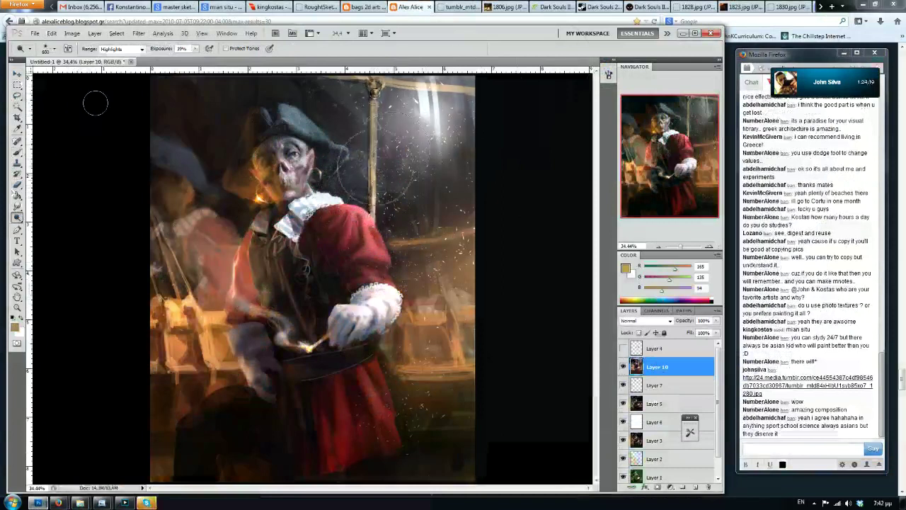
{"action": "key", "text": "ctrl+z"}
Dodge the horizontal beam with a smaller brush, flip the canvas horizontally and brighten the joint at the post's top
{"action": "key", "text": "bracketleft"}
{"action": "key", "text": "bracketleft"}
{"action": "key", "text": "bracketleft"}
{"action": "key", "text": "bracketleft"}
{"action": "key", "text": "bracketleft"}
{"action": "key", "text": "bracketleft"}
{"action": "key", "text": "bracketleft"}
{"action": "key", "text": "bracketleft"}
{"action": "mouse_move", "coordinate": [375, 87]}
{"action": "left_mouse_down"}
{"action": "mouse_move", "coordinate": [374, 105]}
{"action": "mouse_move", "coordinate": [378, 89]}
{"action": "mouse_move", "coordinate": [444, 91]}
{"action": "left_mouse_up"}
{"action": "key", "text": "ctrl+shift+h"}
{"action": "key", "text": "bracketright"}
{"action": "key", "text": "bracketright"}
{"action": "left_click_drag", "start_coordinate": [250, 86], "coordinate": [252, 78]}
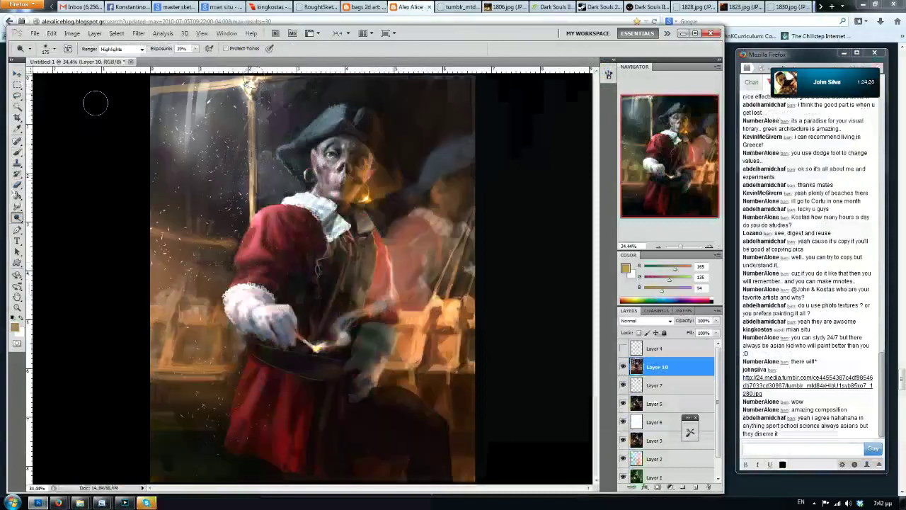
Try to dodge the background figure and the lit railing beside it with a large brush
{"action": "key", "text": "bracketright"}
{"action": "key", "text": "bracketright"}
{"action": "key", "text": "bracketright"}
{"action": "scroll", "coordinate": [257, 294], "scroll_direction": "down", "scroll_amount": 3}
{"action": "key", "text": "bracketright"}
{"action": "key", "text": "bracketright"}
{"action": "mouse_move", "coordinate": [405, 225]}
{"action": "left_mouse_down"}
{"action": "mouse_move", "coordinate": [415, 283]}
{"action": "mouse_move", "coordinate": [430, 258]}
{"action": "left_mouse_up"}
{"action": "key", "text": "ctrl+z"}
{"action": "key", "text": "ctrl+z"}
{"action": "key", "text": "bracketright"}
{"action": "key", "text": "bracketright"}
{"action": "key", "text": "bracketright"}
{"action": "key", "text": "bracketright"}
{"action": "mouse_move", "coordinate": [419, 306]}
{"action": "left_mouse_down"}
{"action": "mouse_move", "coordinate": [433, 286]}
{"action": "mouse_move", "coordinate": [419, 293]}
{"action": "mouse_move", "coordinate": [444, 318]}
{"action": "left_mouse_up"}
{"action": "key", "text": "ctrl+z"}
{"action": "key", "text": "bracketleft"}
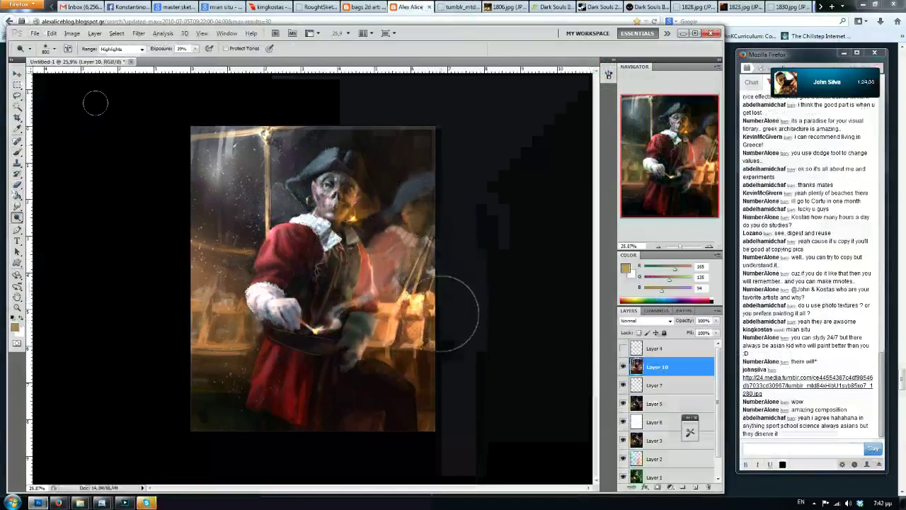
Flip the canvas horizontally and apply a Brightness/Contrast adjustment to Layer 10
{"action": "key", "text": "F2"}
{"action": "left_click", "coordinate": [73, 33]}
{"action": "mouse_move", "coordinate": [92, 54]}
{"action": "left_click", "coordinate": [196, 57]}
{"action": "mouse_move", "coordinate": [714, 250]}
{"action": "left_mouse_down"}
{"action": "mouse_move", "coordinate": [799, 179]}
{"action": "mouse_move", "coordinate": [716, 250]}
{"action": "mouse_move", "coordinate": [700, 231]}
{"action": "mouse_move", "coordinate": [713, 230]}
{"action": "mouse_move", "coordinate": [713, 251]}
{"action": "left_mouse_up"}
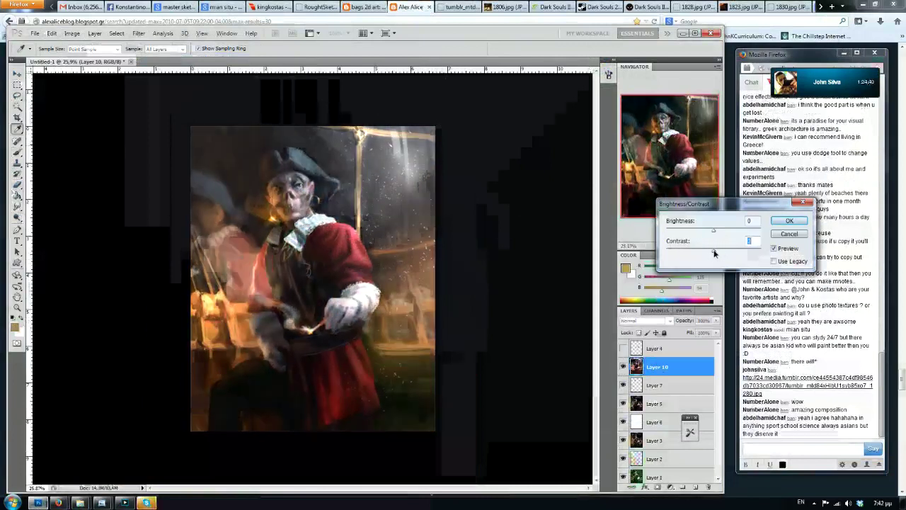
{"action": "key", "text": "Return"}
Burn the shadows of the upper background around the post and light rays with a very large brush, flipping the canvas horizontally midway
{"action": "left_click", "coordinate": [18, 218]}
{"action": "right_click", "coordinate": [21, 220]}
{"action": "left_click", "coordinate": [53, 226]}
{"action": "mouse_move", "coordinate": [416, 141]}
{"action": "left_mouse_down"}
{"action": "mouse_move", "coordinate": [477, 187]}
{"action": "mouse_move", "coordinate": [419, 212]}
{"action": "mouse_move", "coordinate": [428, 116]}
{"action": "left_mouse_up"}
{"action": "key", "text": "ctrl+z"}
{"action": "key", "text": "]"}
{"action": "mouse_move", "coordinate": [447, 148]}
{"action": "left_mouse_down"}
{"action": "mouse_move", "coordinate": [384, 130]}
{"action": "mouse_move", "coordinate": [313, 92]}
{"action": "mouse_move", "coordinate": [437, 149]}
{"action": "mouse_move", "coordinate": [459, 146]}
{"action": "mouse_move", "coordinate": [405, 124]}
{"action": "mouse_move", "coordinate": [437, 159]}
{"action": "mouse_move", "coordinate": [324, 106]}
{"action": "mouse_move", "coordinate": [435, 131]}
{"action": "left_mouse_up"}
{"action": "key", "text": "ctrl+z"}
{"action": "key", "text": "]"}
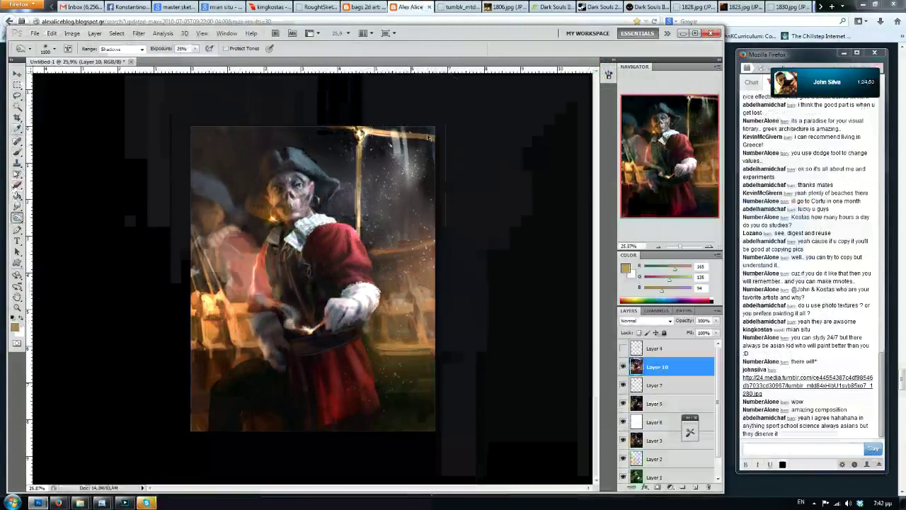
{"action": "key", "text": "ctrl+shift+h"}
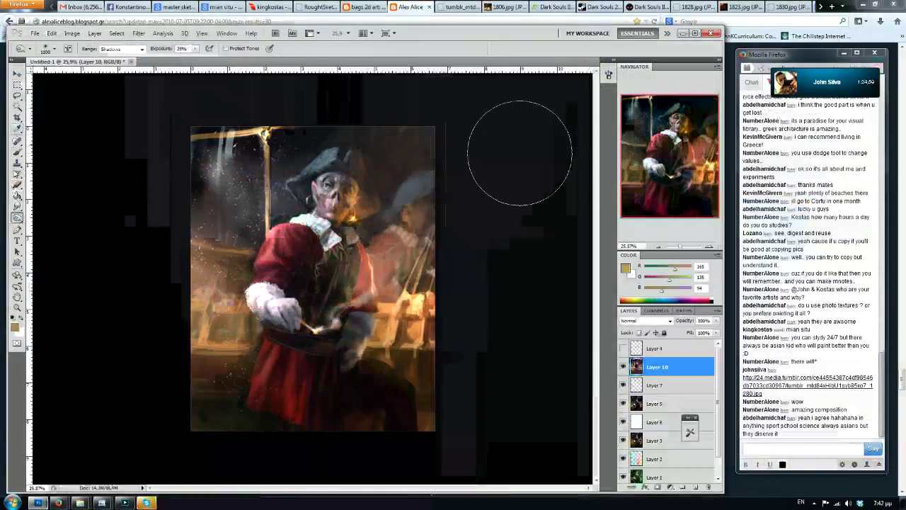
{"action": "mouse_move", "coordinate": [223, 162]}
{"action": "left_mouse_down"}
{"action": "mouse_move", "coordinate": [221, 138]}
{"action": "mouse_move", "coordinate": [181, 203]}
{"action": "mouse_move", "coordinate": [170, 254]}
{"action": "mouse_move", "coordinate": [213, 234]}
{"action": "mouse_move", "coordinate": [181, 239]}
{"action": "mouse_move", "coordinate": [176, 250]}
{"action": "mouse_move", "coordinate": [219, 207]}
{"action": "mouse_move", "coordinate": [142, 265]}
{"action": "mouse_move", "coordinate": [170, 263]}
{"action": "mouse_move", "coordinate": [313, 91]}
{"action": "left_mouse_up"}
{"action": "mouse_move", "coordinate": [322, 154]}
{"action": "left_mouse_down"}
{"action": "mouse_move", "coordinate": [334, 101]}
{"action": "mouse_move", "coordinate": [339, 117]}
{"action": "mouse_move", "coordinate": [312, 232]}
{"action": "mouse_move", "coordinate": [377, 176]}
{"action": "left_mouse_up"}
{"action": "key", "text": "ctrl+z"}
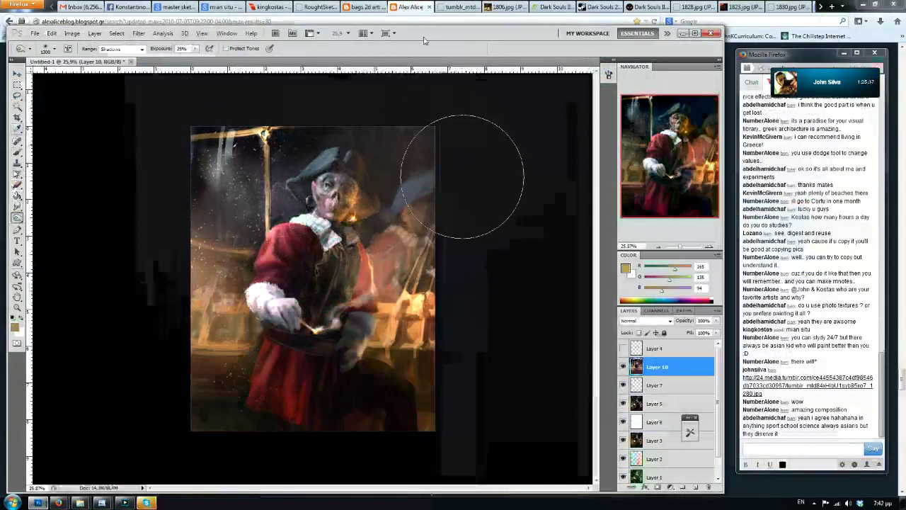
{"action": "mouse_move", "coordinate": [203, 150]}
{"action": "left_mouse_down"}
{"action": "mouse_move", "coordinate": [231, 112]}
{"action": "mouse_move", "coordinate": [236, 122]}
{"action": "left_mouse_up"}
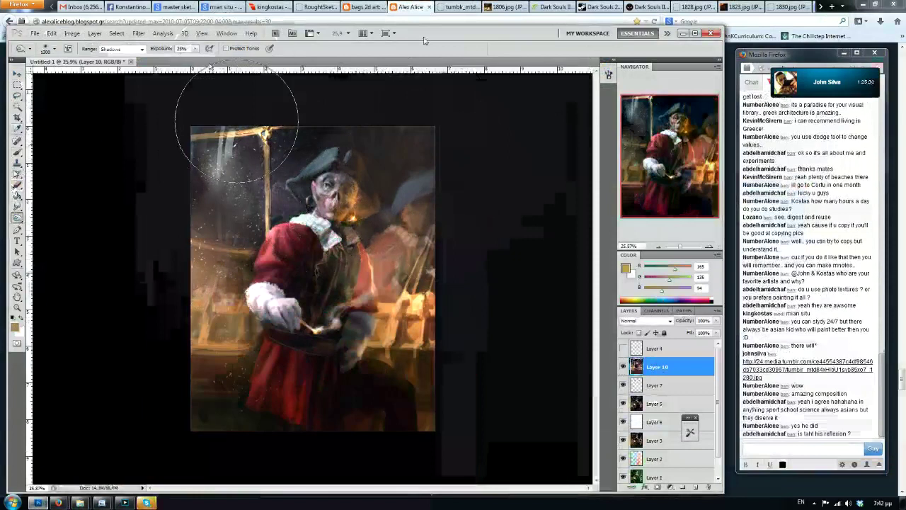
Flip the canvas horizontally and examine the composition both up close and as a whole
{"action": "key", "text": "ctrl+shift+h"}
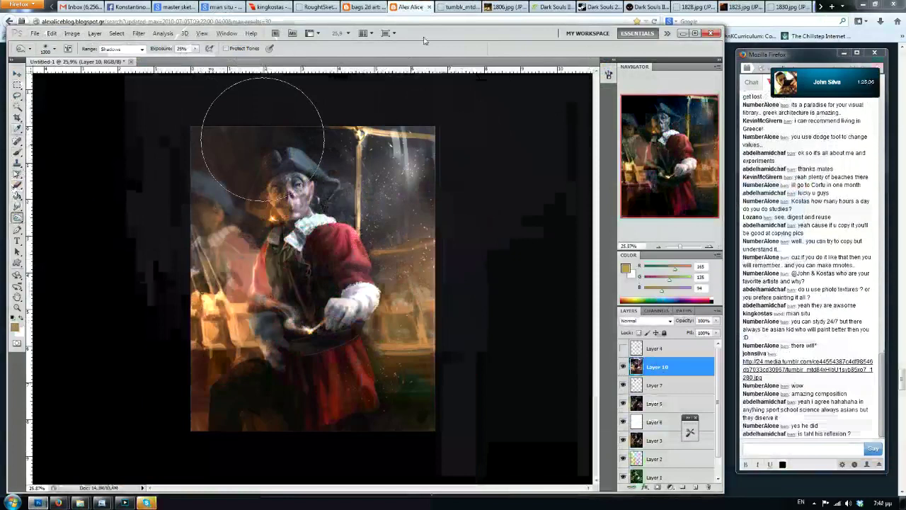
{"action": "scroll", "coordinate": [365, 135], "scroll_direction": "down", "scroll_amount": 1}
{"action": "scroll", "coordinate": [391, 117], "scroll_direction": "up", "scroll_amount": 4}
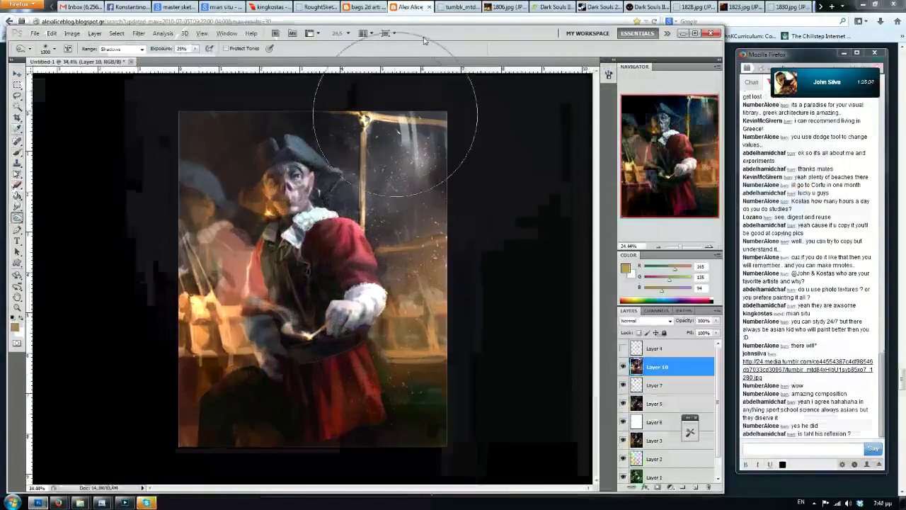
{"action": "scroll", "coordinate": [395, 114], "scroll_direction": "up", "scroll_amount": 4}
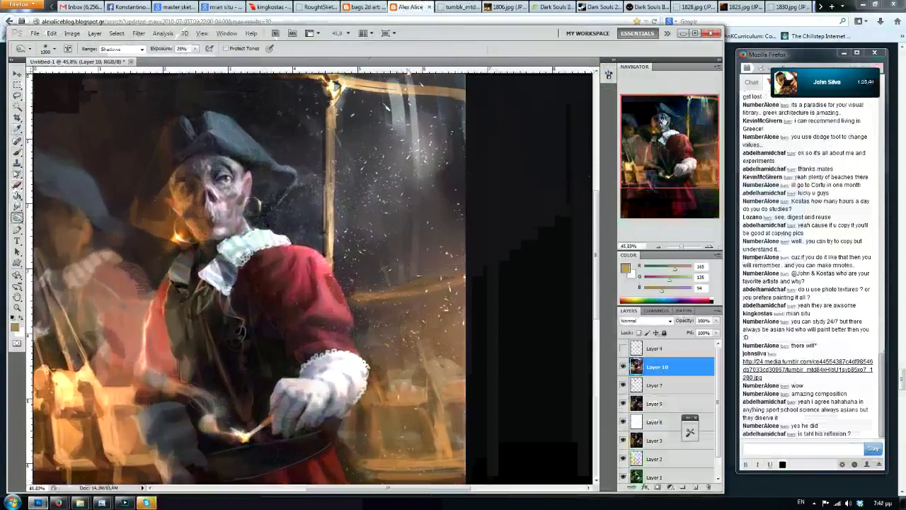
{"action": "scroll", "coordinate": [407, 72], "scroll_direction": "down", "scroll_amount": 3}
{"action": "scroll", "coordinate": [407, 76], "scroll_direction": "up", "scroll_amount": 1}
{"action": "scroll", "coordinate": [433, 92], "scroll_direction": "down", "scroll_amount": 1}
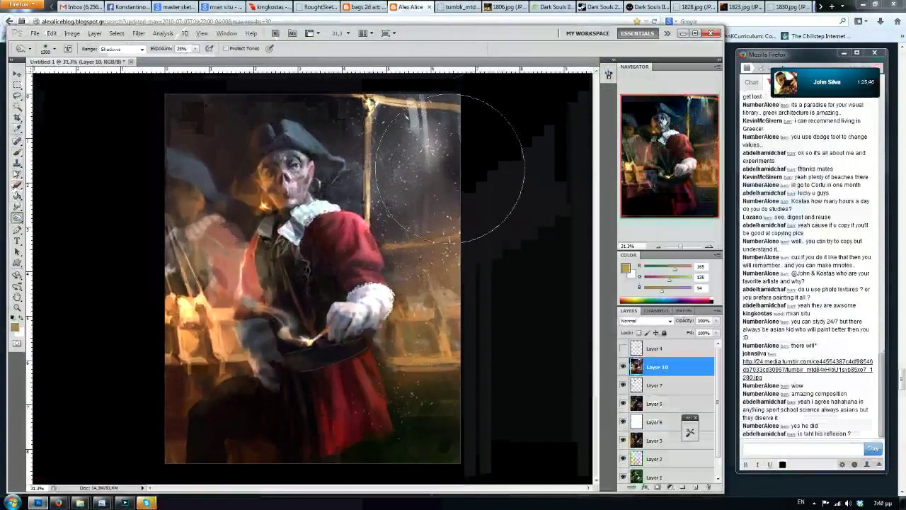
Paint a curved beam from the top of the post down to the canvas edge in a sampled light tan
{"action": "key", "text": "b"}
{"action": "left_click", "coordinate": [534, 150], "text": "alt"}
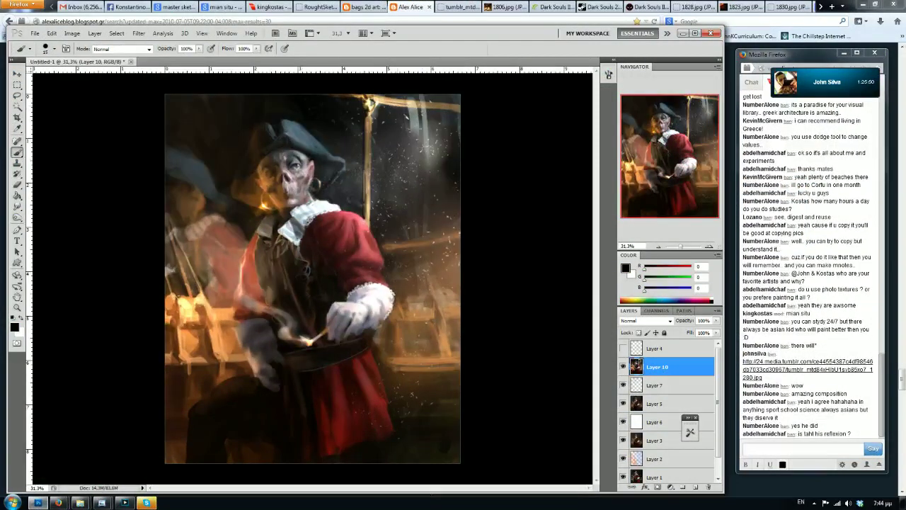
{"action": "left_click", "coordinate": [381, 107], "text": "alt"}
{"action": "left_click_drag", "start_coordinate": [381, 103], "coordinate": [459, 188]}
{"action": "left_click_drag", "start_coordinate": [416, 121], "coordinate": [459, 189]}
{"action": "mouse_move", "coordinate": [390, 101]}
{"action": "left_mouse_down"}
{"action": "mouse_move", "coordinate": [445, 146]}
{"action": "mouse_move", "coordinate": [460, 197]}
{"action": "left_mouse_up"}
{"action": "key", "text": "ctrl+z"}
{"action": "mouse_move", "coordinate": [377, 102]}
{"action": "left_mouse_down"}
{"action": "mouse_move", "coordinate": [457, 189]}
{"action": "mouse_move", "coordinate": [447, 197]}
{"action": "mouse_move", "coordinate": [458, 204]}
{"action": "mouse_move", "coordinate": [458, 233]}
{"action": "left_mouse_up"}
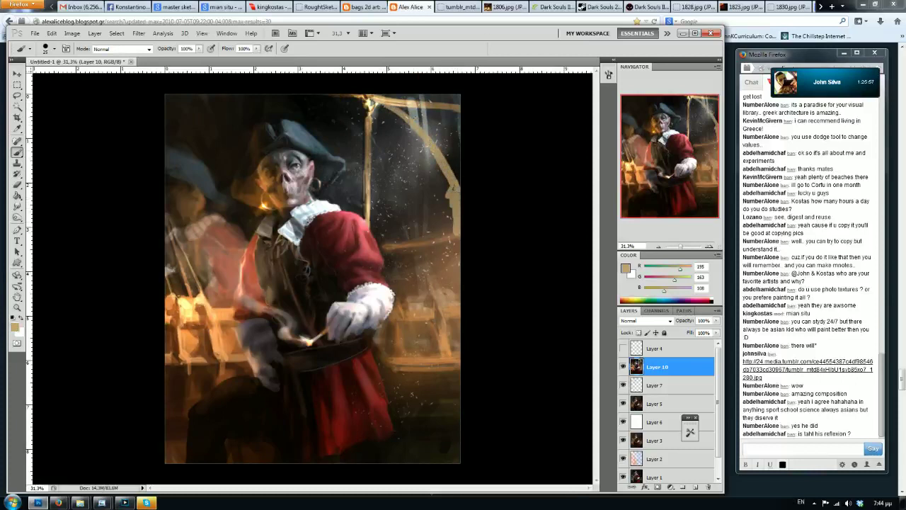
Trim the lower part of the curved beam with black strokes and flip the canvas horizontally
{"action": "left_click", "coordinate": [468, 195], "text": "alt"}
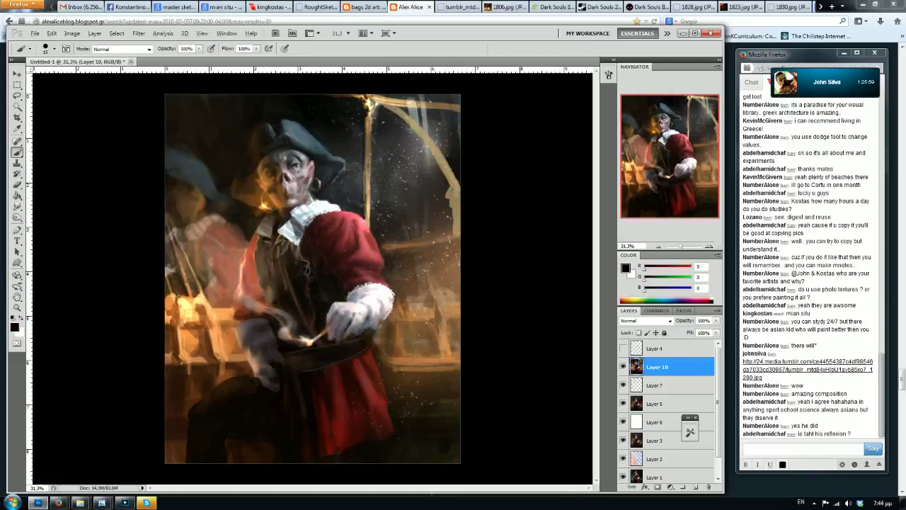
{"action": "key", "text": "bracketright"}
{"action": "left_click_drag", "start_coordinate": [457, 187], "coordinate": [460, 201]}
{"action": "left_click_drag", "start_coordinate": [436, 150], "coordinate": [455, 236]}
{"action": "key", "text": "ctrl+shift+h"}
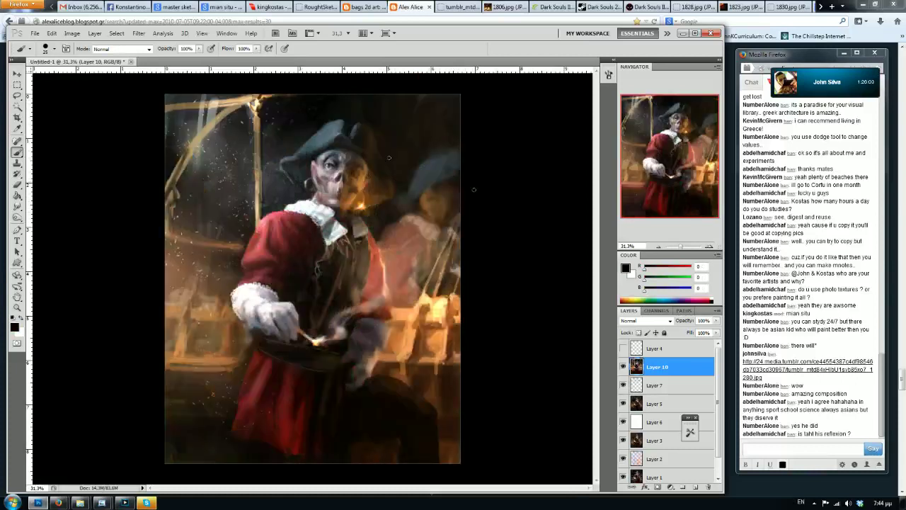
Paint highlights and brown shading along the curved beam, using colours sampled from the joint at the post's top
{"action": "left_click", "coordinate": [255, 93], "text": "alt"}
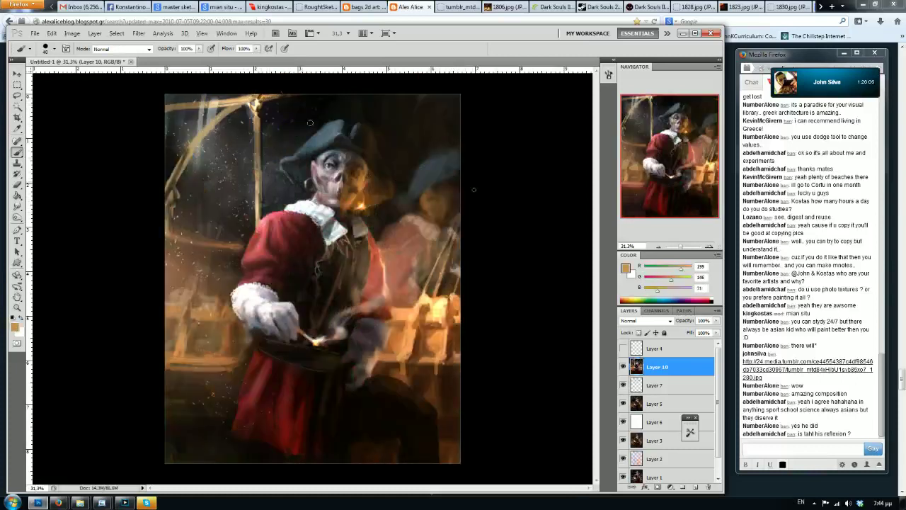
{"action": "left_click", "coordinate": [257, 102], "text": "alt"}
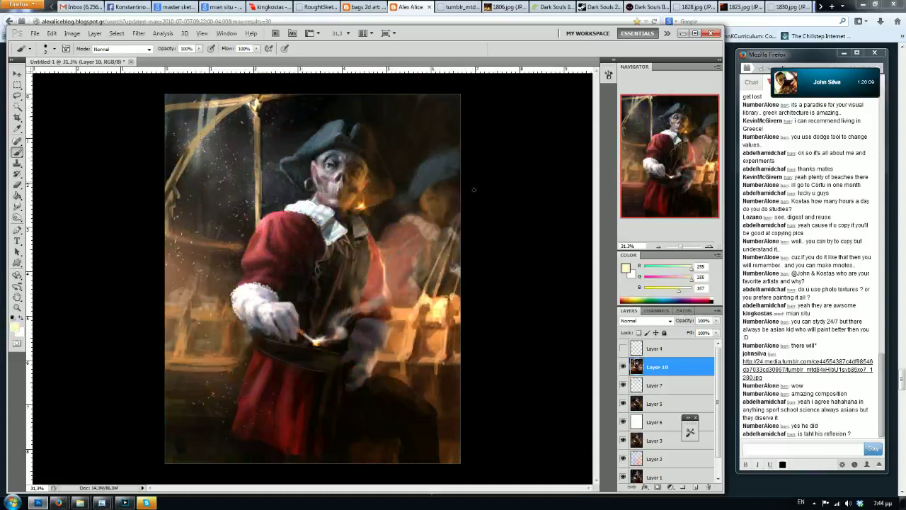
{"action": "left_click_drag", "start_coordinate": [204, 132], "coordinate": [190, 150]}
{"action": "left_click_drag", "start_coordinate": [215, 117], "coordinate": [168, 182]}
{"action": "key", "text": "bracketright"}
{"action": "left_click", "coordinate": [260, 98], "text": "alt"}
{"action": "key", "text": "bracketright"}
{"action": "left_click_drag", "start_coordinate": [213, 124], "coordinate": [201, 138]}
{"action": "left_click_drag", "start_coordinate": [238, 104], "coordinate": [191, 156]}
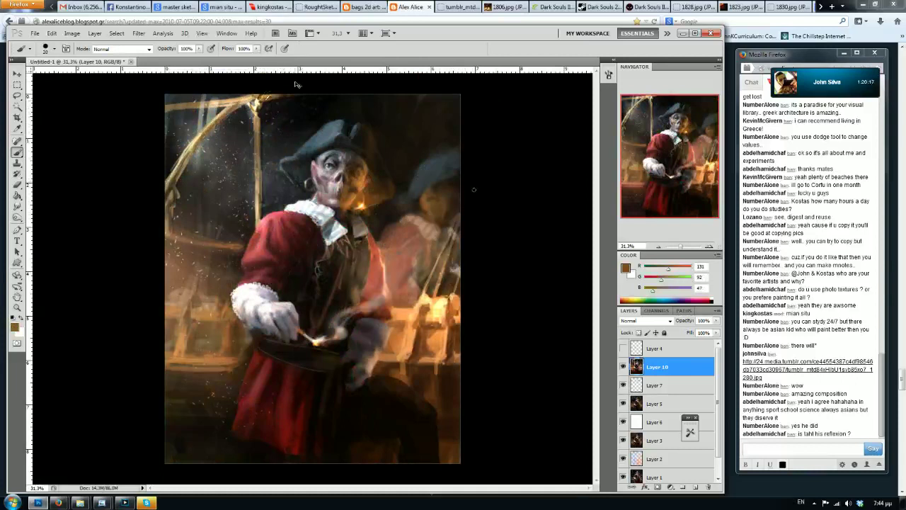
Flip the canvas horizontally and shade the lower end of the curved beam with sampled dark browns
{"action": "key", "text": "ctrl+shift+h"}
{"action": "left_click", "coordinate": [446, 226], "text": "alt"}
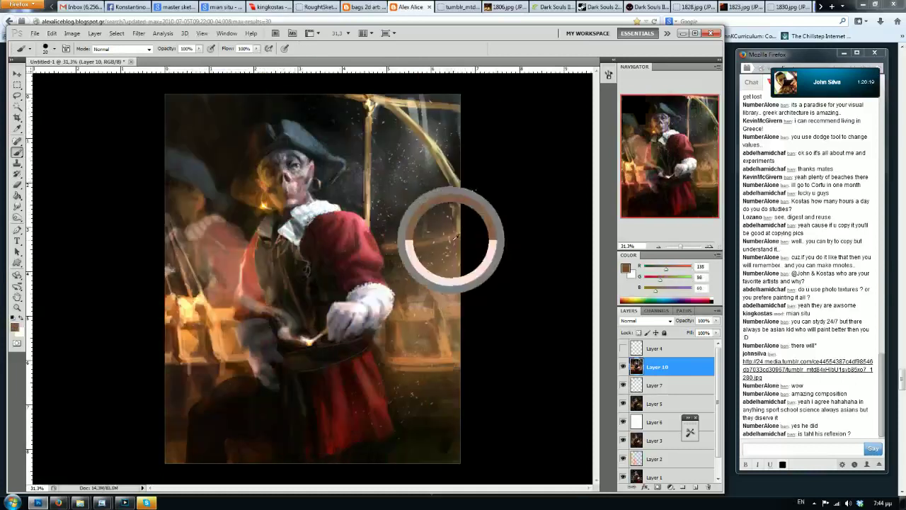
{"action": "key", "text": "bracketright"}
{"action": "left_click", "coordinate": [442, 227], "text": "alt"}
{"action": "key", "text": "bracketright"}
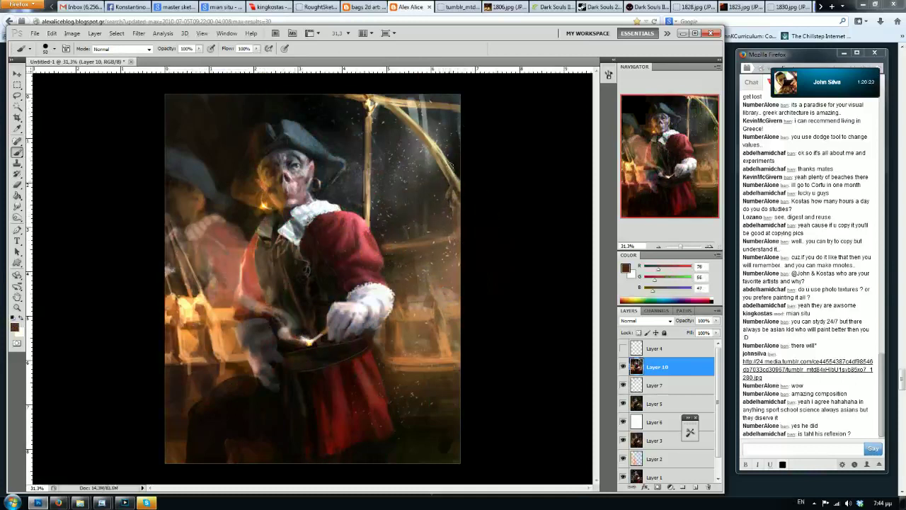
Flip the canvas horizontally and paint dark brown over the background between the pirate's hat and the background figure
{"action": "key", "text": "h"}
{"action": "scroll", "coordinate": [440, 149], "scroll_direction": "down", "scroll_amount": 3}
{"action": "scroll", "coordinate": [440, 149], "scroll_direction": "up", "scroll_amount": 3}
{"action": "scroll", "coordinate": [375, 117], "scroll_direction": "down", "scroll_amount": 2}
{"action": "mouse_move", "coordinate": [374, 116]}
{"action": "left_mouse_down"}
{"action": "mouse_move", "coordinate": [378, 95]}
{"action": "mouse_move", "coordinate": [408, 119]}
{"action": "mouse_move", "coordinate": [428, 120]}
{"action": "left_mouse_up"}
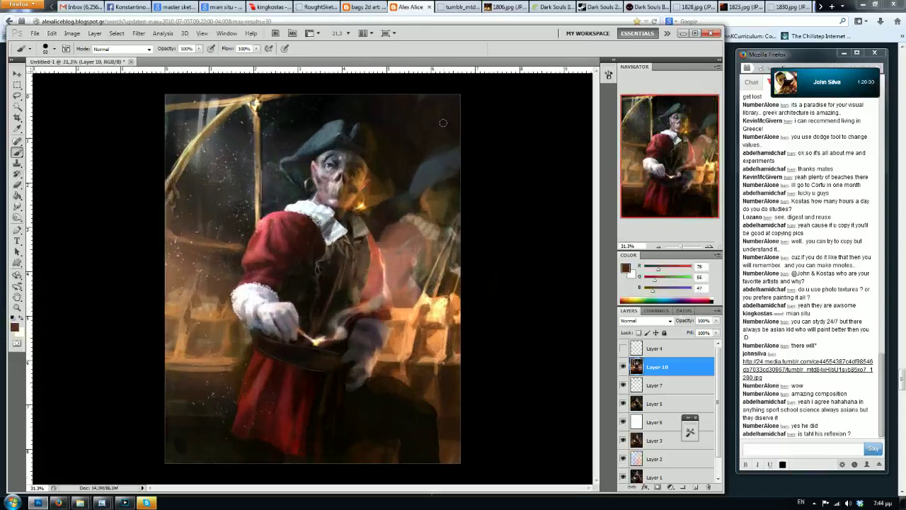
{"action": "mouse_move", "coordinate": [443, 125]}
{"action": "left_mouse_down"}
{"action": "mouse_move", "coordinate": [394, 208]}
{"action": "mouse_move", "coordinate": [402, 171]}
{"action": "left_mouse_up"}
{"action": "scroll", "coordinate": [403, 172], "scroll_direction": "up", "scroll_amount": 1}
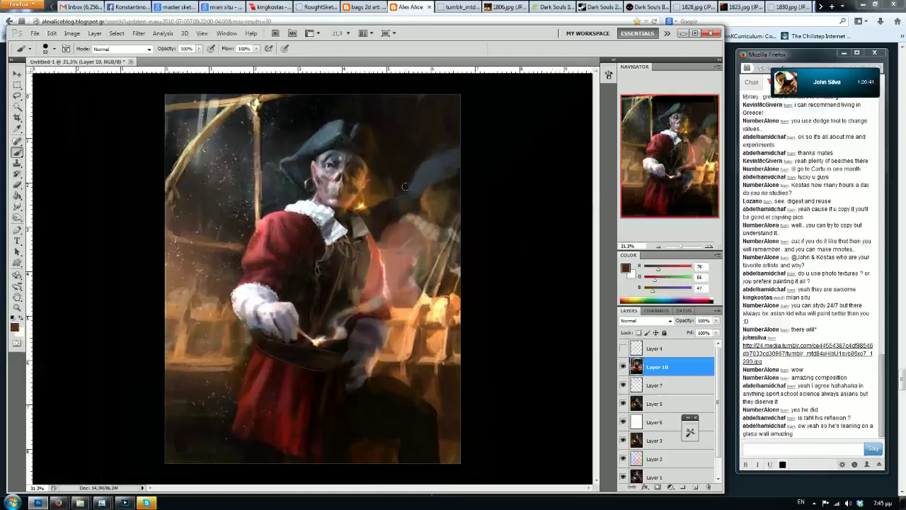
{"action": "scroll", "coordinate": [416, 199], "scroll_direction": "down", "scroll_amount": 2}
{"action": "scroll", "coordinate": [422, 187], "scroll_direction": "up", "scroll_amount": 2}
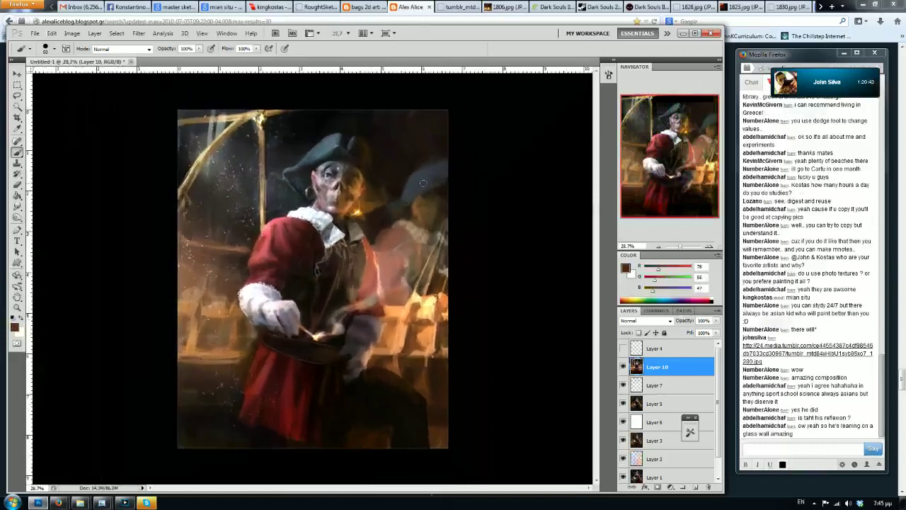
{"action": "scroll", "coordinate": [423, 183], "scroll_direction": "down", "scroll_amount": 1}
{"action": "scroll", "coordinate": [424, 183], "scroll_direction": "up", "scroll_amount": 1}
{"action": "scroll", "coordinate": [424, 183], "scroll_direction": "down", "scroll_amount": 1}
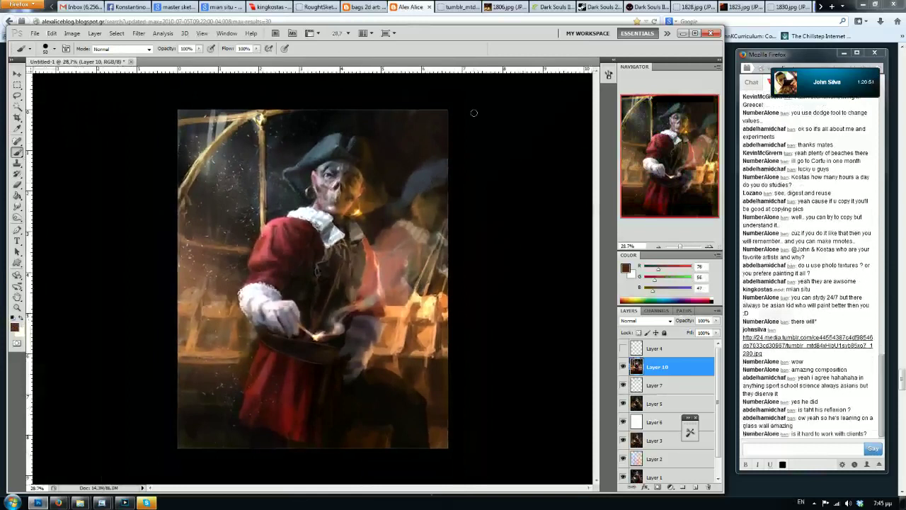
Flip the canvas horizontally and paint brown sampled from the wooden beams onto the top horizontal beam
{"action": "key", "text": "ctrl+shift+h"}
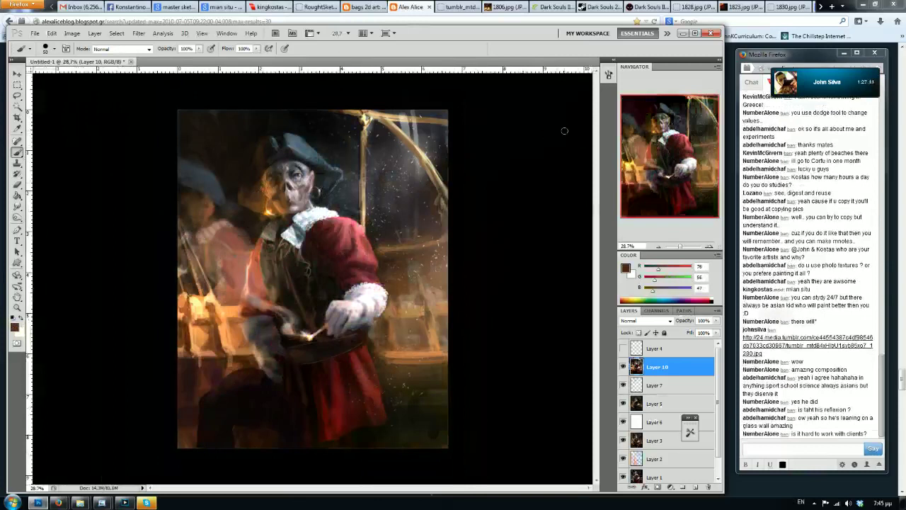
{"action": "left_click", "coordinate": [465, 122], "text": "alt"}
{"action": "left_click", "coordinate": [428, 120], "text": "alt"}
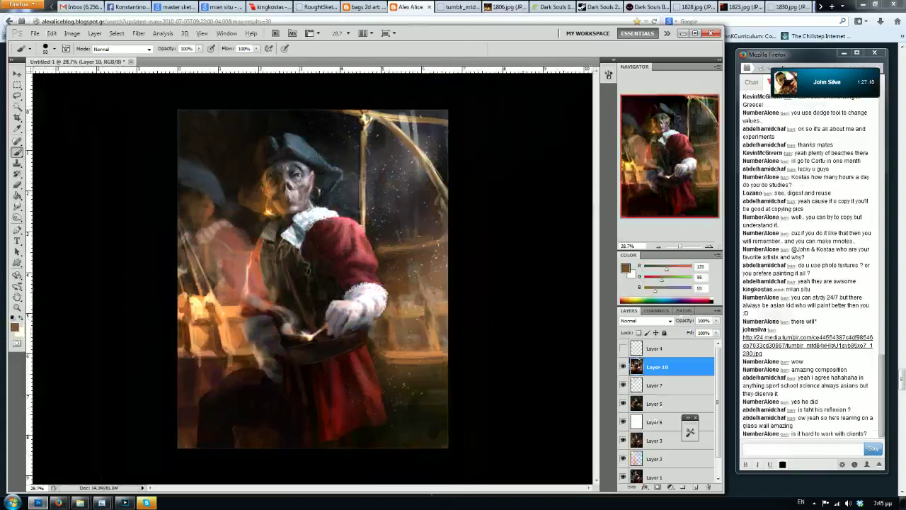
{"action": "mouse_move", "coordinate": [402, 109]}
{"action": "left_mouse_down"}
{"action": "mouse_move", "coordinate": [449, 115]}
{"action": "mouse_move", "coordinate": [368, 113]}
{"action": "mouse_move", "coordinate": [476, 125]}
{"action": "mouse_move", "coordinate": [405, 116]}
{"action": "mouse_move", "coordinate": [434, 114]}
{"action": "mouse_move", "coordinate": [412, 113]}
{"action": "left_mouse_up"}
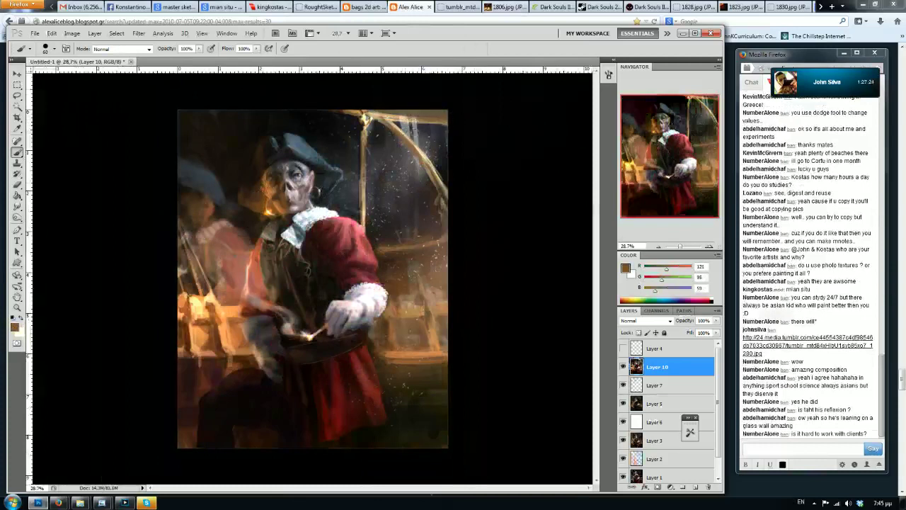
Paint a short brace between the top beam and the curved beam with sampled cream and brown tones
{"action": "left_click", "coordinate": [407, 115], "text": "alt"}
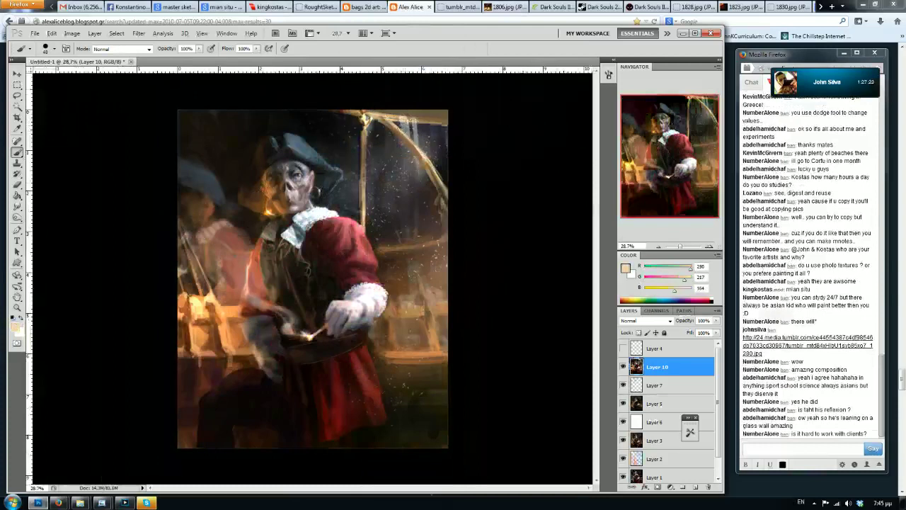
{"action": "left_click", "coordinate": [404, 119], "text": "alt"}
{"action": "left_click", "coordinate": [406, 125], "text": "alt"}
{"action": "mouse_move", "coordinate": [406, 126]}
{"action": "left_mouse_down"}
{"action": "mouse_move", "coordinate": [398, 117]}
{"action": "mouse_move", "coordinate": [406, 128]}
{"action": "left_mouse_up"}
{"action": "key", "text": "]"}
{"action": "left_click", "coordinate": [405, 119], "text": "alt"}
{"action": "left_click", "coordinate": [408, 118], "text": "alt"}
{"action": "left_click", "coordinate": [407, 117], "text": "alt"}
{"action": "left_click", "coordinate": [396, 115], "text": "alt"}
{"action": "left_click", "coordinate": [394, 119], "text": "alt"}
{"action": "left_click", "coordinate": [427, 118], "text": "alt"}
{"action": "left_click_drag", "start_coordinate": [413, 125], "coordinate": [445, 154]}
{"action": "key", "text": "ctrl+z"}
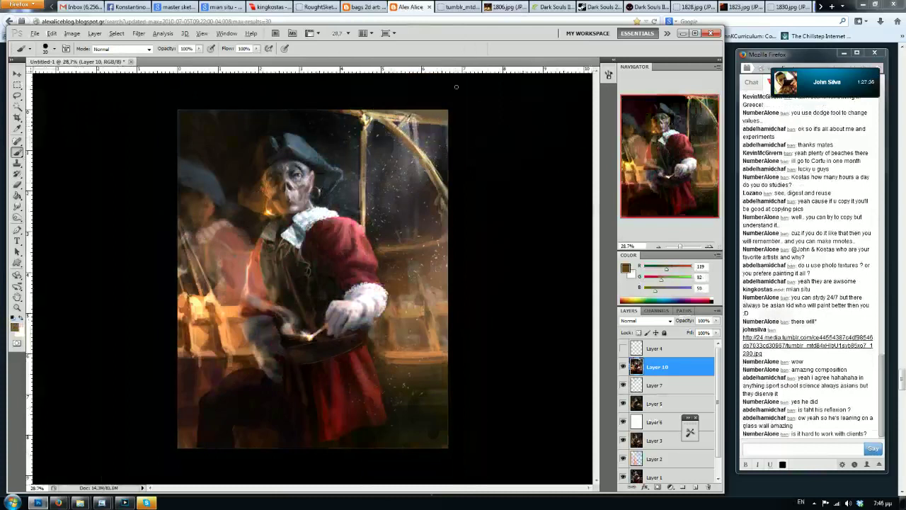
Flip the canvas horizontally and brighten the highlights on the curved beam with a smaller Dodge brush
{"action": "key", "text": "ctrl+shift+h"}
{"action": "left_click", "coordinate": [236, 114], "text": "alt"}
{"action": "left_click", "coordinate": [261, 114], "text": "alt"}
{"action": "left_click", "coordinate": [17, 217]}
{"action": "key", "text": "bracketleft"}
{"action": "key", "text": "bracketleft"}
{"action": "key", "text": "bracketleft"}
{"action": "key", "text": "bracketleft"}
{"action": "key", "text": "bracketleft"}
{"action": "key", "text": "bracketleft"}
{"action": "key", "text": "bracketleft"}
{"action": "key", "text": "bracketleft"}
{"action": "key", "text": "bracketleft"}
{"action": "key", "text": "bracketleft"}
{"action": "key", "text": "bracketleft"}
{"action": "key", "text": "bracketleft"}
{"action": "key", "text": "bracketleft"}
{"action": "key", "text": "bracketleft"}
{"action": "key", "text": "bracketleft"}
{"action": "key", "text": "bracketleft"}
{"action": "key", "text": "bracketleft"}
{"action": "left_click_drag", "start_coordinate": [235, 126], "coordinate": [205, 150]}
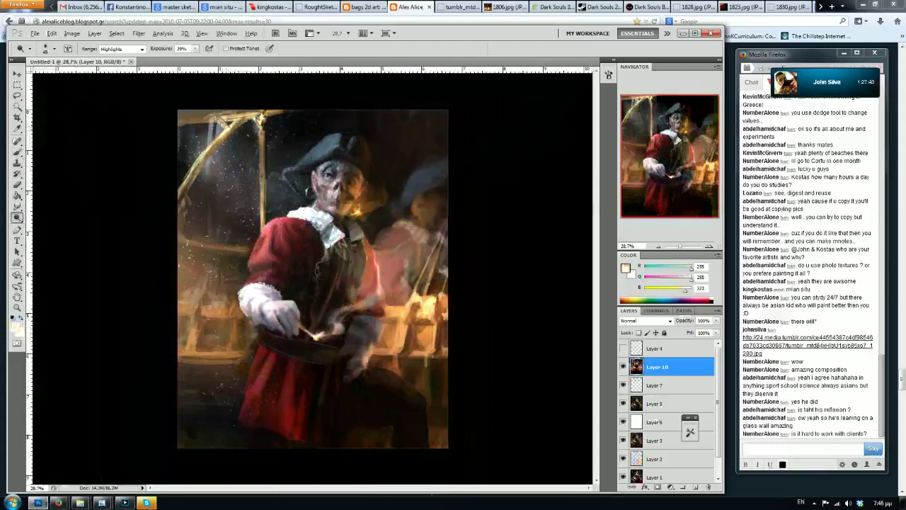
Switch to the Burn tool and reduce its brush size
{"action": "right_click", "coordinate": [17, 218]}
{"action": "left_click", "coordinate": [44, 227]}
{"action": "key", "text": "bracketleft"}
{"action": "key", "text": "bracketleft"}
{"action": "key", "text": "bracketleft"}
{"action": "key", "text": "bracketleft"}
{"action": "key", "text": "bracketleft"}
{"action": "key", "text": "bracketleft"}
{"action": "key", "text": "bracketleft"}
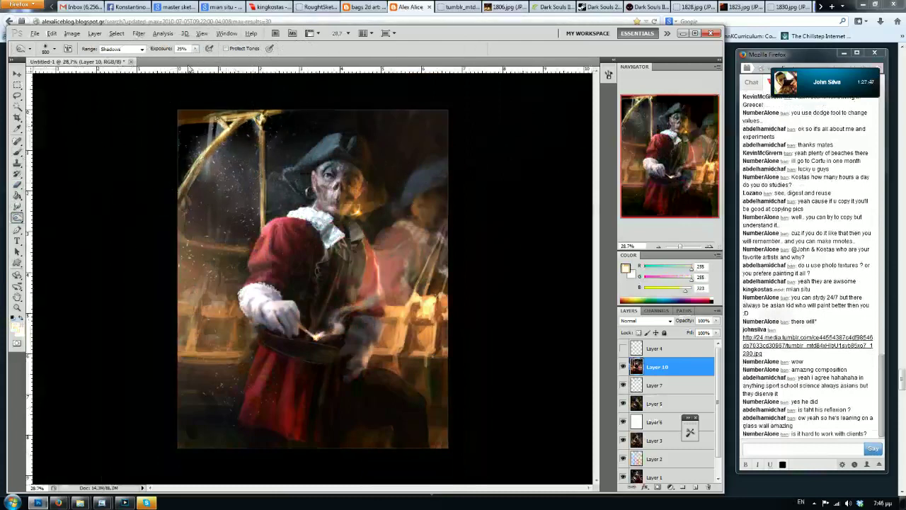
Try darkening the shadows across the pirate's body and the lower background with broad Burn strokes
{"action": "key", "text": "bracketright"}
{"action": "key", "text": "bracketright"}
{"action": "mouse_move", "coordinate": [192, 210]}
{"action": "left_mouse_down"}
{"action": "mouse_move", "coordinate": [208, 310]}
{"action": "mouse_move", "coordinate": [221, 219]}
{"action": "mouse_move", "coordinate": [200, 469]}
{"action": "mouse_move", "coordinate": [258, 388]}
{"action": "left_mouse_up"}
{"action": "key", "text": "ctrl+z"}
{"action": "key", "text": "bracketright"}
{"action": "key", "text": "bracketright"}
{"action": "key", "text": "bracketright"}
{"action": "key", "text": "bracketright"}
{"action": "key", "text": "ctrl+z"}
{"action": "key", "text": "ctrl+z"}
{"action": "mouse_move", "coordinate": [391, 333]}
{"action": "left_mouse_down"}
{"action": "mouse_move", "coordinate": [373, 281]}
{"action": "mouse_move", "coordinate": [284, 433]}
{"action": "left_mouse_up"}
{"action": "key", "text": "ctrl+z"}
{"action": "key", "text": "bracketleft"}
{"action": "mouse_move", "coordinate": [411, 141]}
{"action": "left_mouse_down"}
{"action": "mouse_move", "coordinate": [323, 398]}
{"action": "mouse_move", "coordinate": [285, 467]}
{"action": "left_mouse_up"}
{"action": "key", "text": "ctrl+z"}
{"action": "left_click_drag", "start_coordinate": [322, 325], "coordinate": [245, 505]}
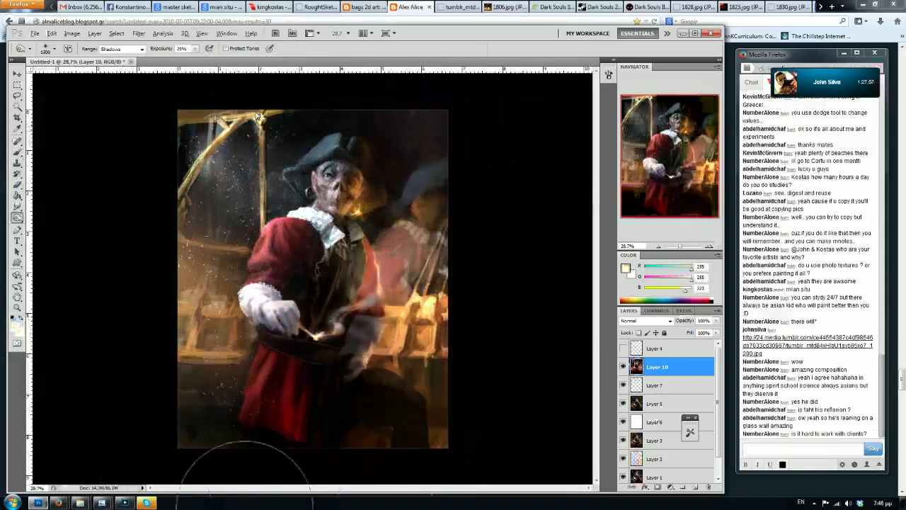
Undo the last broad burn and try a smaller Burn brush from the pirate's hat down to the coat
{"action": "key", "text": "ctrl+shift+h"}
{"action": "key", "text": "ctrl+alt+z"}
{"action": "key", "text": "ctrl+alt+z"}
{"action": "key", "text": "bracketleft"}
{"action": "key", "text": "bracketleft"}
{"action": "key", "text": "bracketleft"}
{"action": "key", "text": "bracketleft"}
{"action": "key", "text": "bracketleft"}
{"action": "mouse_move", "coordinate": [373, 161]}
{"action": "left_mouse_down"}
{"action": "mouse_move", "coordinate": [318, 326]}
{"action": "mouse_move", "coordinate": [269, 434]}
{"action": "left_mouse_up"}
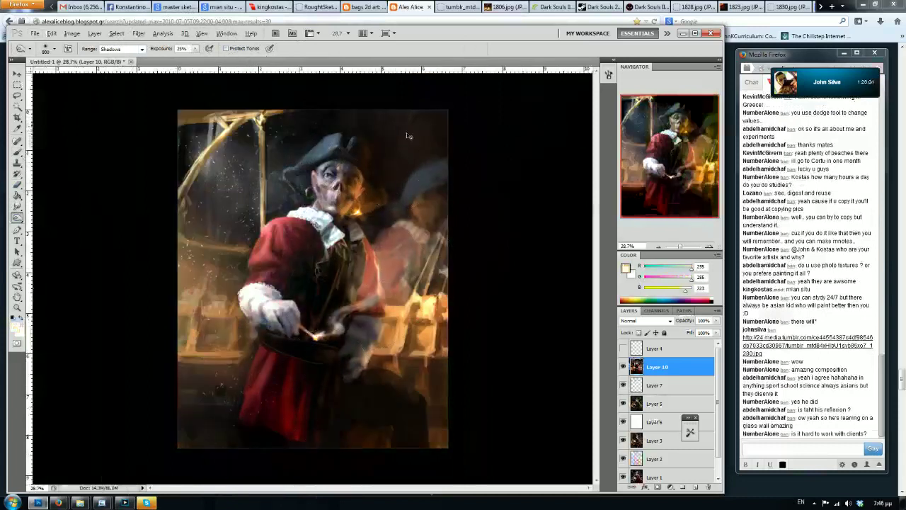
{"action": "key", "text": "ctrl+z"}
Flip the canvas horizontally, burn the shadows along the outer edge behind the curved beam, and toggle Layer 10 to compare
{"action": "key", "text": "bracketright"}
{"action": "key", "text": "bracketright"}
{"action": "key", "text": "bracketright"}
{"action": "key", "text": "bracketright"}
{"action": "key", "text": "bracketright"}
{"action": "key", "text": "bracketright"}
{"action": "key", "text": "ctrl+shift+h"}
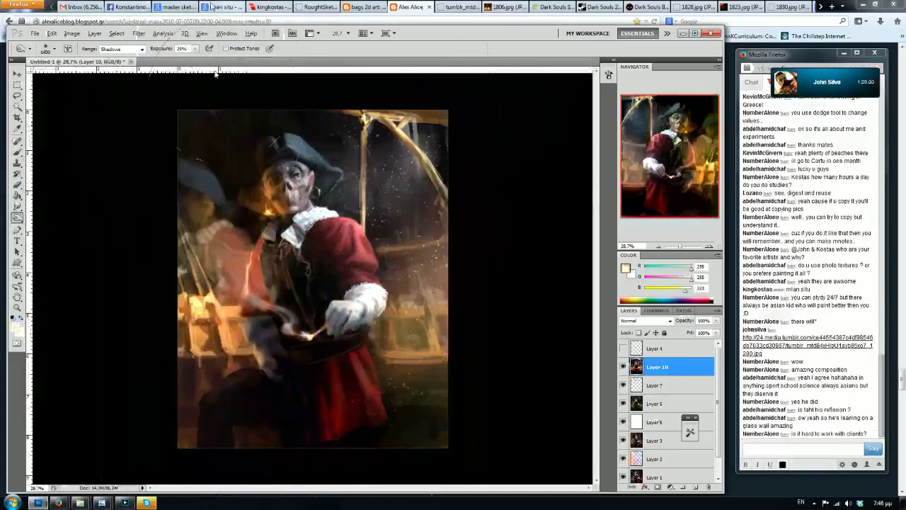
{"action": "left_click_drag", "start_coordinate": [436, 79], "coordinate": [524, 310]}
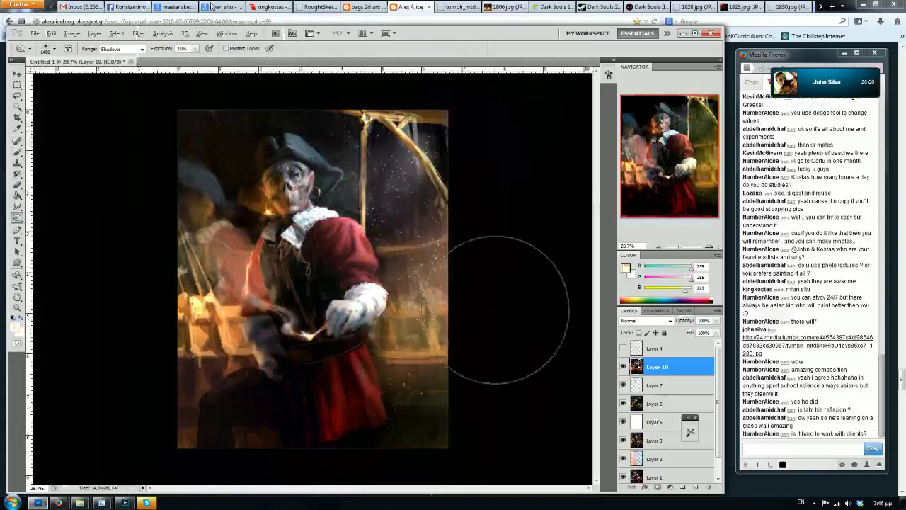
{"action": "mouse_move", "coordinate": [379, 82]}
{"action": "left_mouse_down"}
{"action": "mouse_move", "coordinate": [483, 132]}
{"action": "mouse_move", "coordinate": [523, 194]}
{"action": "left_mouse_up"}
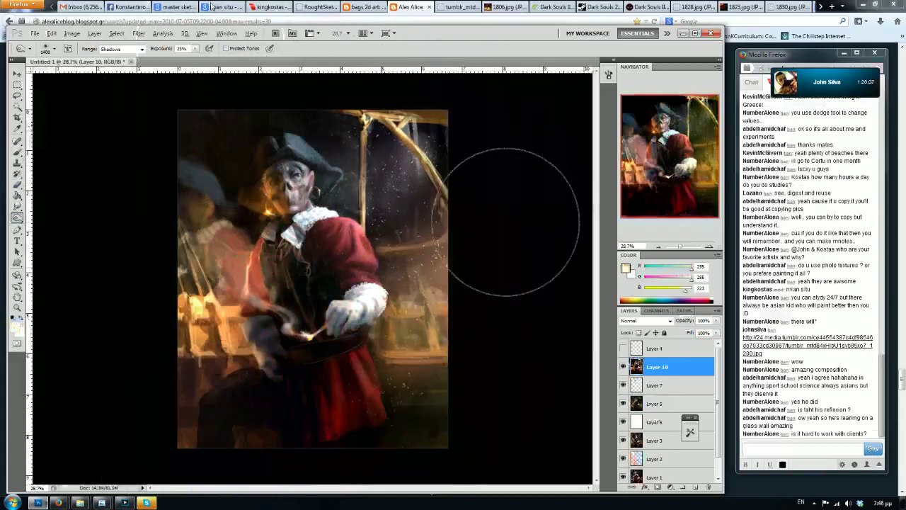
{"action": "left_click", "coordinate": [622, 367]}
{"action": "left_click", "coordinate": [623, 366]}
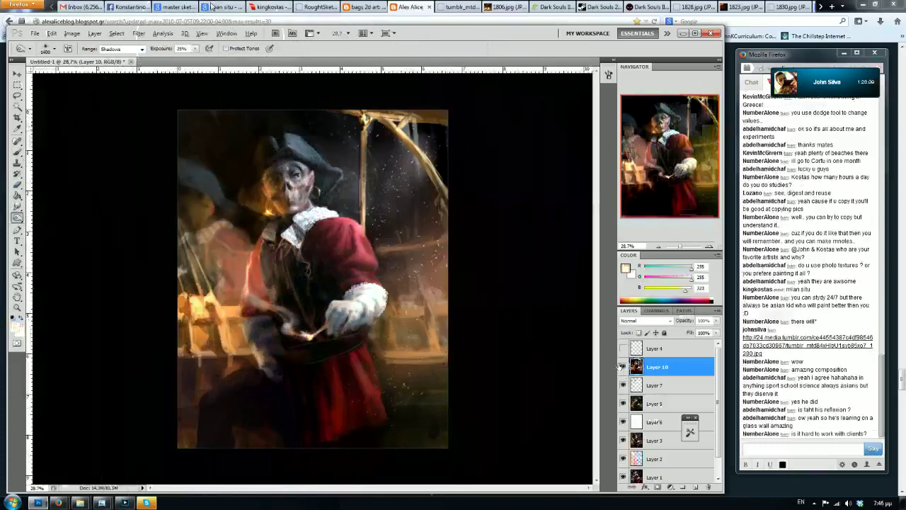
Brighten the highlights on the pirate's hat and face with an enlarged Dodge brush, flipping the canvas horizontally before and after
{"action": "key", "text": "ctrl+shift+h"}
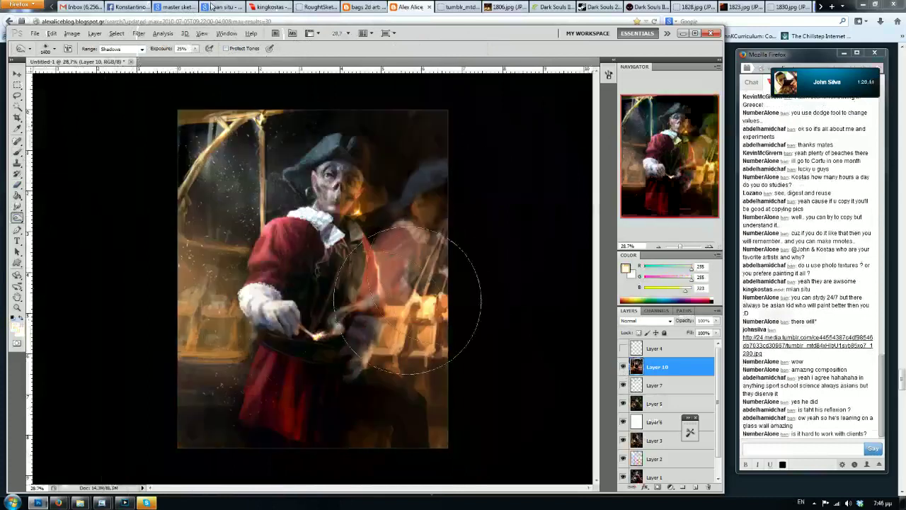
{"action": "scroll", "coordinate": [50, 197], "scroll_direction": "up", "scroll_amount": 2}
{"action": "right_click", "coordinate": [20, 218]}
{"action": "left_click_drag", "start_coordinate": [41, 220], "coordinate": [43, 217]}
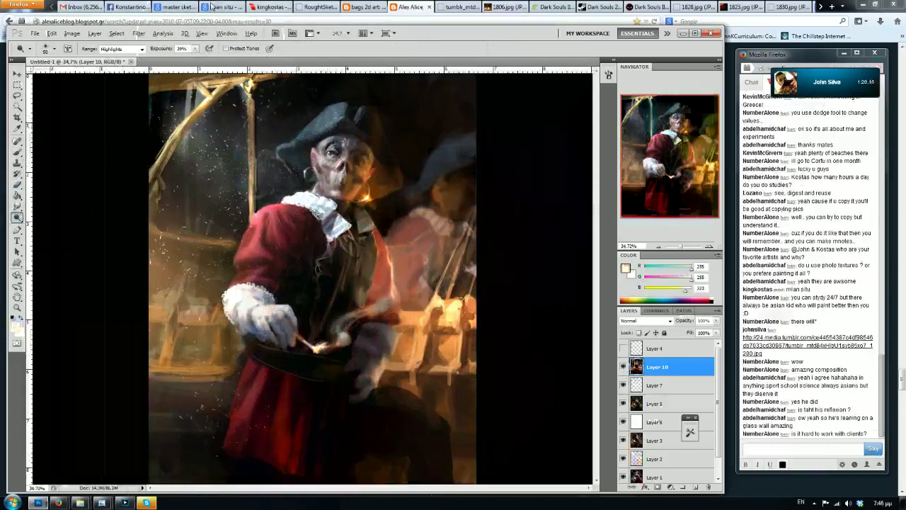
{"action": "key", "text": "bracketright"}
{"action": "key", "text": "bracketright"}
{"action": "key", "text": "bracketright"}
{"action": "key", "text": "bracketright"}
{"action": "key", "text": "bracketright"}
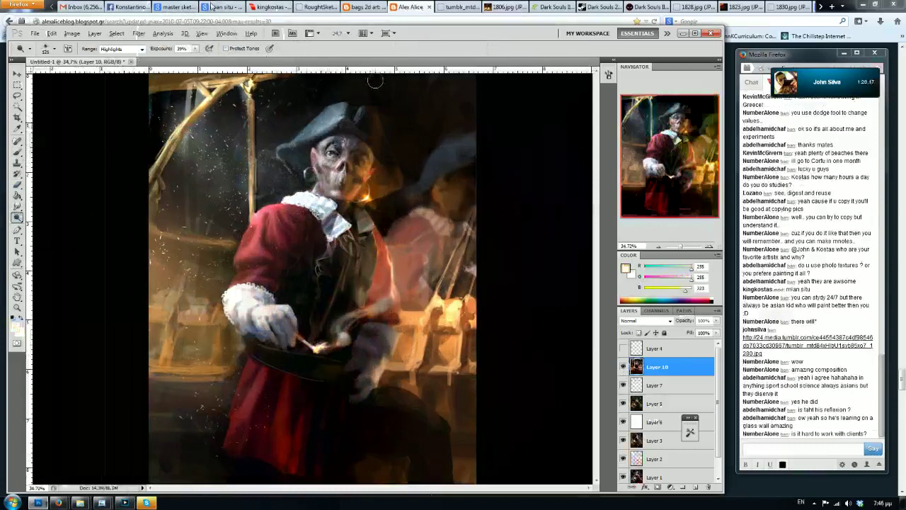
{"action": "mouse_move", "coordinate": [336, 123]}
{"action": "left_mouse_down"}
{"action": "mouse_move", "coordinate": [311, 159]}
{"action": "mouse_move", "coordinate": [322, 134]}
{"action": "mouse_move", "coordinate": [324, 153]}
{"action": "left_mouse_up"}
{"action": "key", "text": "ctrl+z"}
{"action": "key", "text": "F2"}
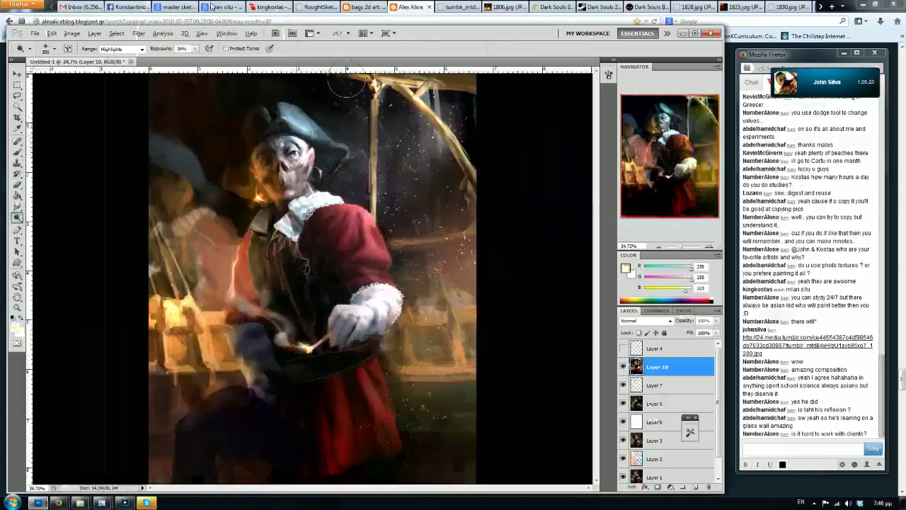
Touch up the pirate's ear with a small brush in a sampled pinkish skin tone
{"action": "scroll", "coordinate": [386, 93], "scroll_direction": "down", "scroll_amount": 5}
{"action": "scroll", "coordinate": [285, 128], "scroll_direction": "up", "scroll_amount": 1}
{"action": "scroll", "coordinate": [285, 129], "scroll_direction": "up", "scroll_amount": 2}
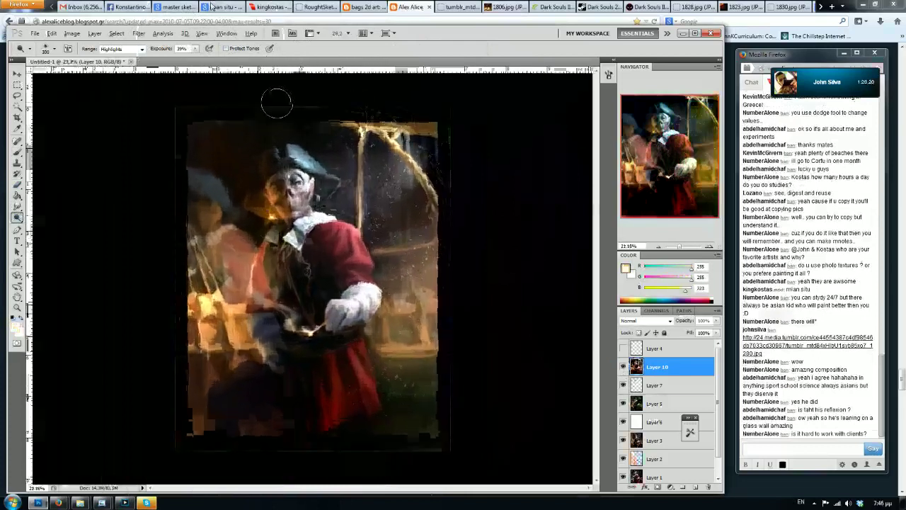
{"action": "scroll", "coordinate": [276, 103], "scroll_direction": "up", "scroll_amount": 2}
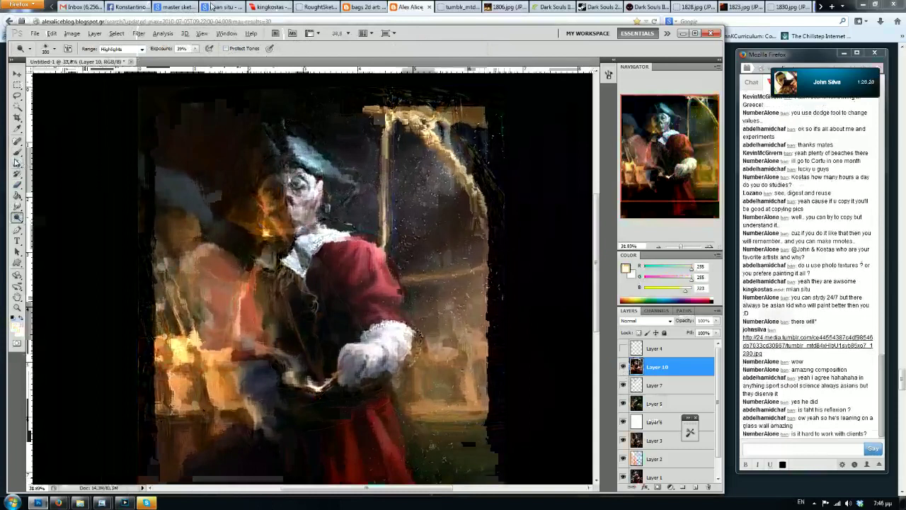
{"action": "left_click", "coordinate": [17, 152]}
{"action": "scroll", "coordinate": [312, 184], "scroll_direction": "up", "scroll_amount": 2}
{"action": "left_click", "coordinate": [317, 173], "text": "alt"}
{"action": "key", "text": "bracketleft"}
{"action": "key", "text": "bracketleft"}
{"action": "key", "text": "bracketleft"}
{"action": "left_click_drag", "start_coordinate": [317, 172], "coordinate": [315, 184]}
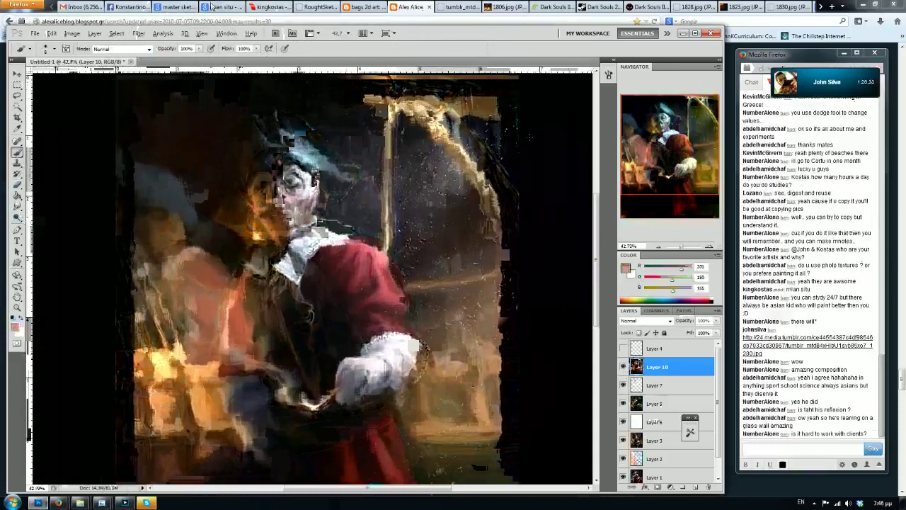
Paint small strokes on the match-lit side of the face with sampled dark browns and oranges
{"action": "left_click", "coordinate": [248, 195], "text": "alt"}
{"action": "left_click", "coordinate": [238, 194], "text": "alt"}
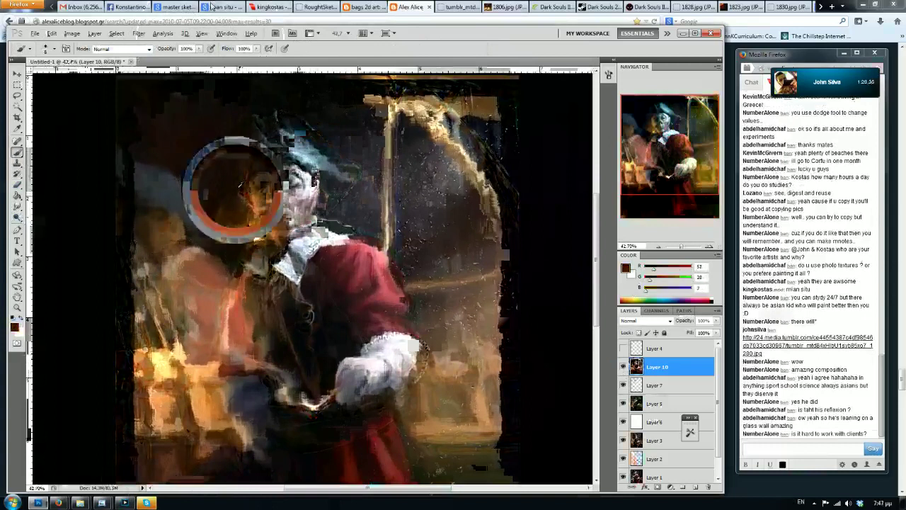
{"action": "left_click", "coordinate": [247, 201], "text": "alt"}
{"action": "key", "text": "bracketright"}
{"action": "key", "text": "bracketright"}
{"action": "left_click", "coordinate": [261, 207], "text": "alt"}
{"action": "key", "text": "bracketleft"}
{"action": "key", "text": "bracketleft"}
{"action": "key", "text": "bracketleft"}
{"action": "left_click_drag", "start_coordinate": [264, 195], "coordinate": [264, 208]}
{"action": "left_click", "coordinate": [264, 198], "text": "alt"}
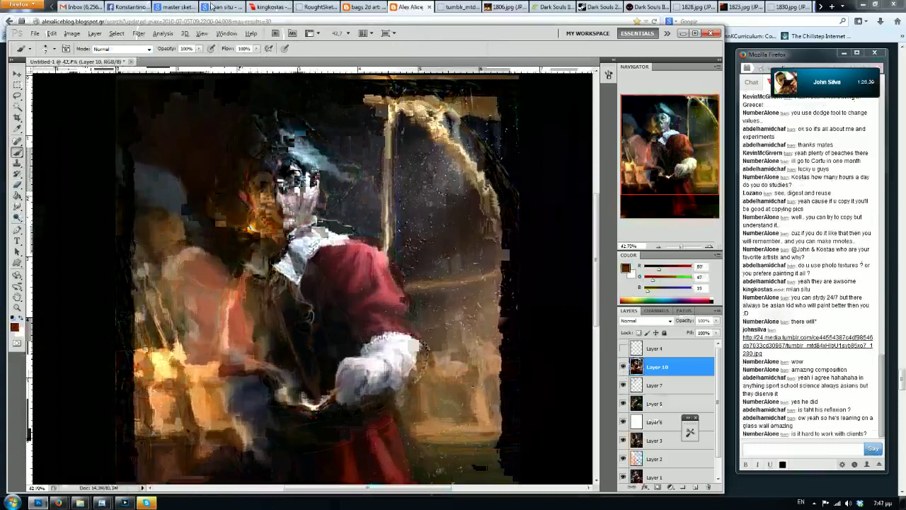
{"action": "left_click", "coordinate": [256, 195], "text": "alt"}
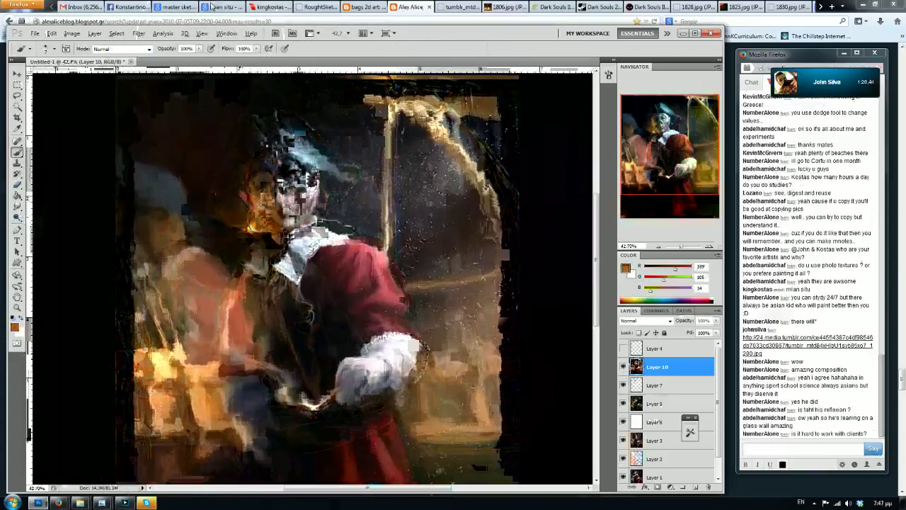
Blend the match-lit cheek and the shadow beside it with tones sampled around the face
{"action": "mouse_move", "coordinate": [270, 192]}
{"action": "left_mouse_down"}
{"action": "mouse_move", "coordinate": [264, 218]}
{"action": "mouse_move", "coordinate": [256, 210]}
{"action": "left_mouse_up"}
{"action": "left_click", "coordinate": [258, 209], "text": "alt"}
{"action": "left_click", "coordinate": [256, 213], "text": "alt"}
{"action": "left_click", "coordinate": [258, 207], "text": "alt"}
{"action": "left_click", "coordinate": [261, 215], "text": "alt"}
{"action": "left_click", "coordinate": [250, 204], "text": "alt"}
{"action": "left_click", "coordinate": [250, 205], "text": "alt"}
{"action": "left_click", "coordinate": [240, 204], "text": "alt"}
{"action": "left_click", "coordinate": [239, 205], "text": "alt"}
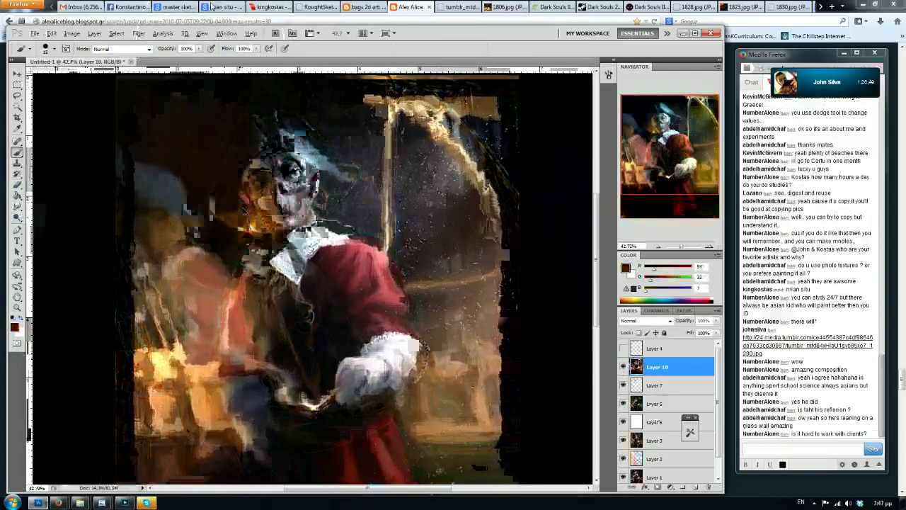
Flip the canvas horizontally and refine the pirate's hat with a smaller brush in sampled blue-grey and dark tones
{"action": "key", "text": "F2"}
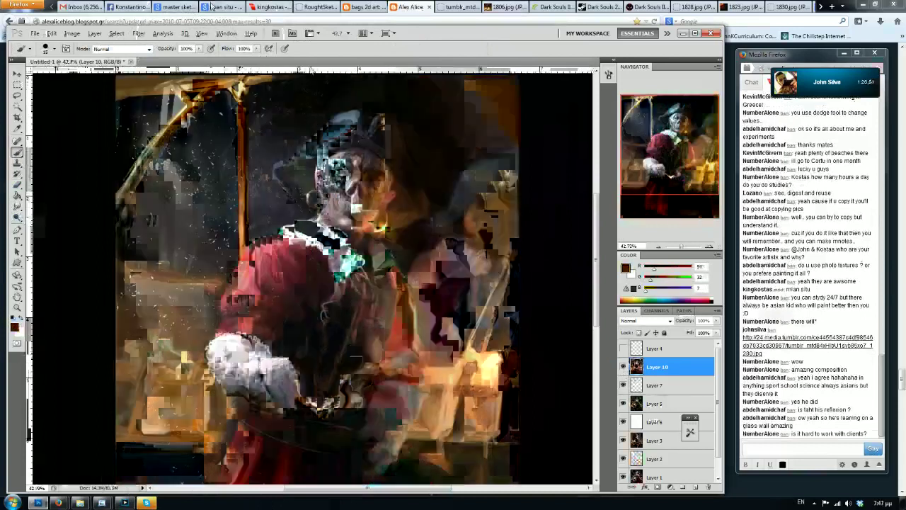
{"action": "key", "text": "bracketleft"}
{"action": "key", "text": "bracketleft"}
{"action": "key", "text": "bracketleft"}
{"action": "left_click", "coordinate": [342, 122], "text": "alt"}
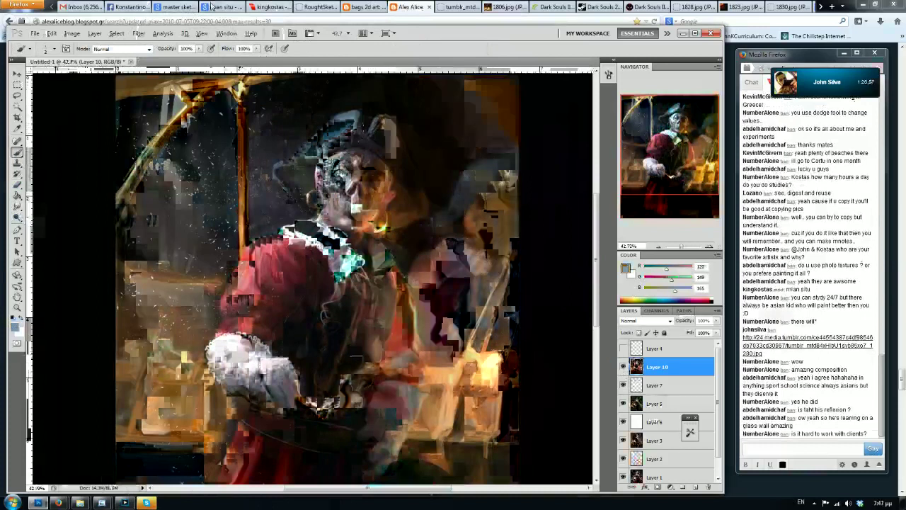
{"action": "left_click", "coordinate": [361, 128], "text": "alt"}
{"action": "left_click", "coordinate": [366, 124], "text": "alt"}
{"action": "left_click", "coordinate": [363, 129], "text": "alt"}
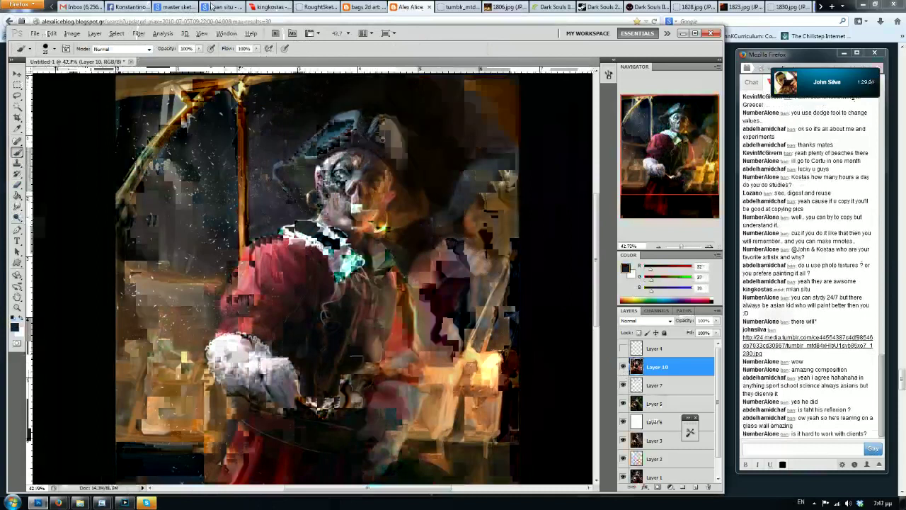
Paint over the background beside the pirate's hat with sampled dark browns
{"action": "left_click", "coordinate": [382, 146], "text": "alt"}
{"action": "left_click", "coordinate": [397, 148], "text": "alt"}
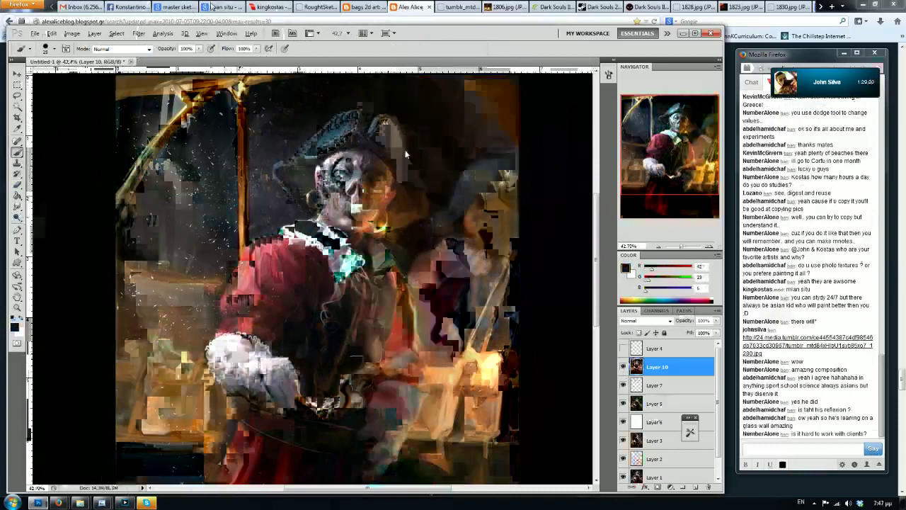
{"action": "left_click", "coordinate": [411, 150], "text": "alt"}
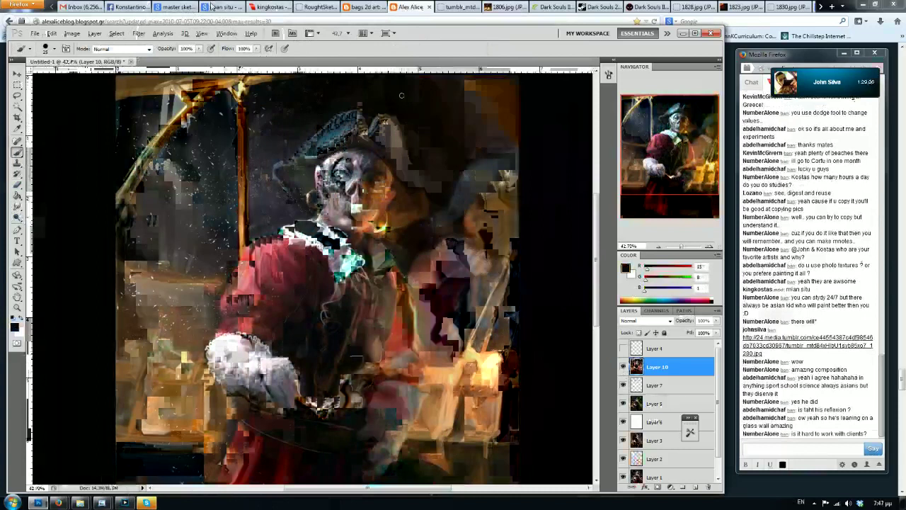
{"action": "scroll", "coordinate": [292, 118], "scroll_direction": "down", "scroll_amount": 5}
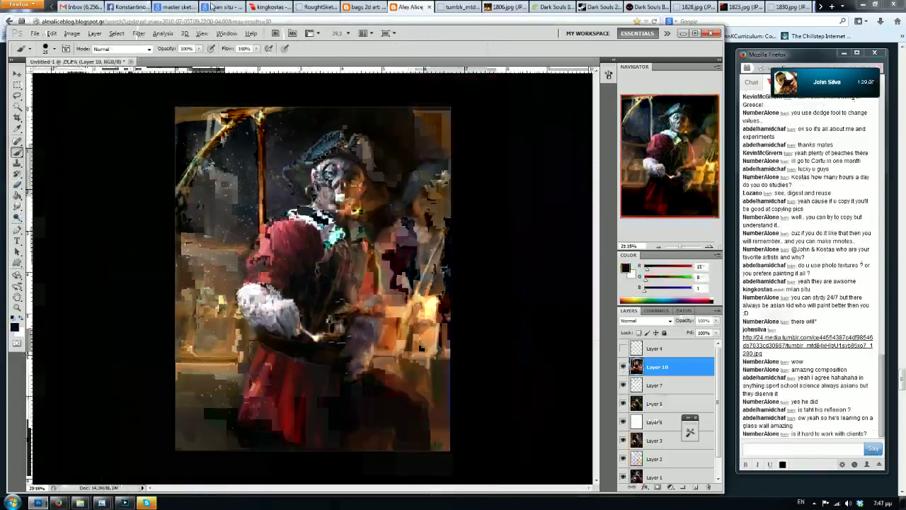
{"action": "scroll", "coordinate": [293, 118], "scroll_direction": "up", "scroll_amount": 4}
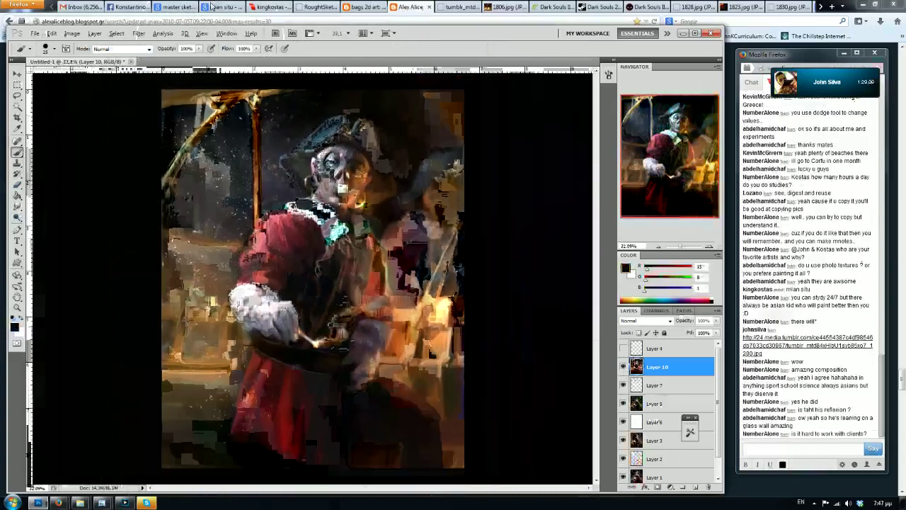
{"action": "scroll", "coordinate": [211, 5], "scroll_direction": "down", "scroll_amount": 1}
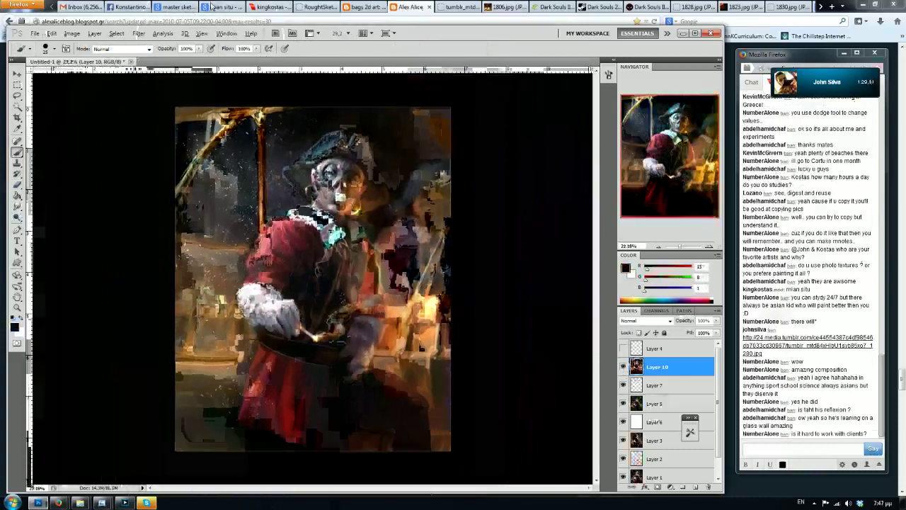
{"action": "scroll", "coordinate": [210, 5], "scroll_direction": "up", "scroll_amount": 1}
{"action": "scroll", "coordinate": [211, 6], "scroll_direction": "down", "scroll_amount": 1}
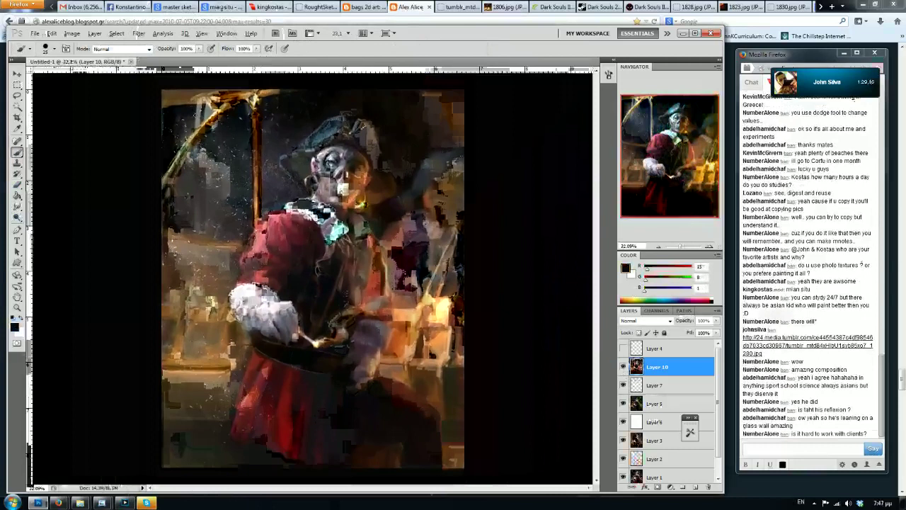
{"action": "key", "text": "ctrl+plus"}
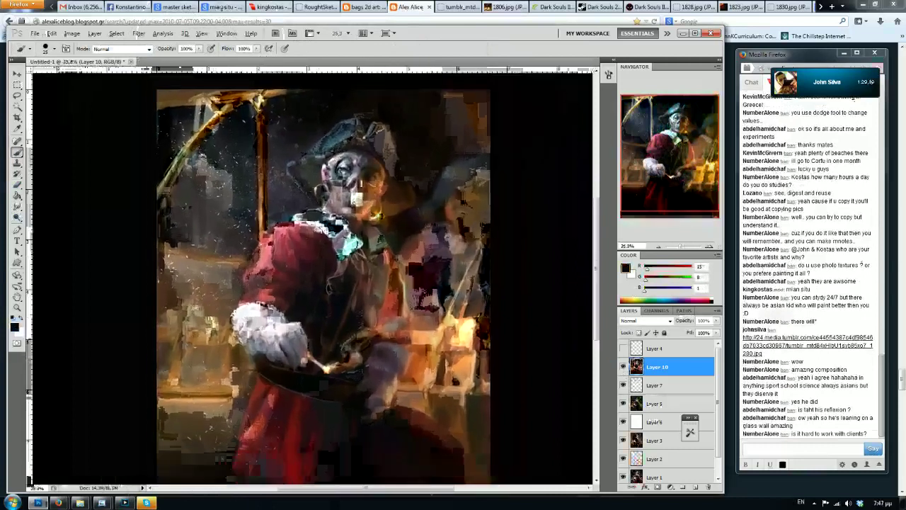
{"action": "scroll", "coordinate": [211, 105], "scroll_direction": "up", "scroll_amount": 1}
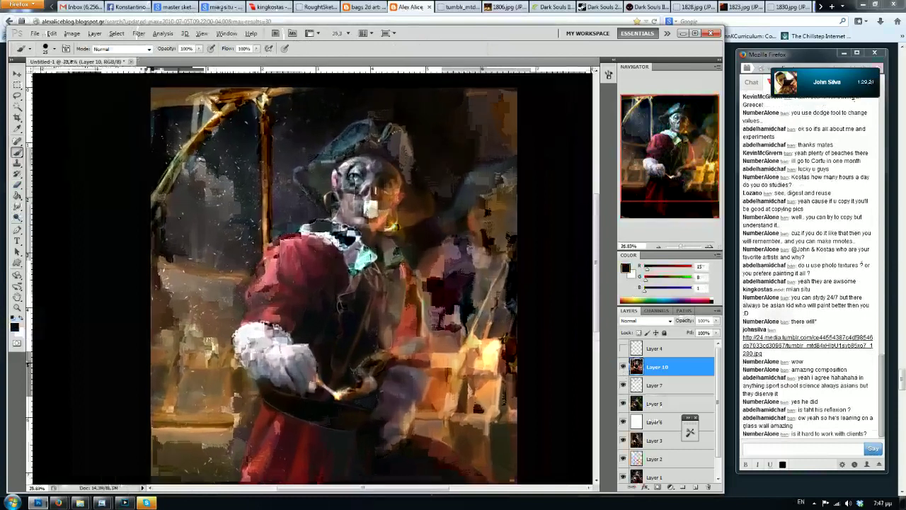
{"action": "scroll", "coordinate": [218, 113], "scroll_direction": "down", "scroll_amount": 1}
{"action": "scroll", "coordinate": [218, 113], "scroll_direction": "up", "scroll_amount": 1}
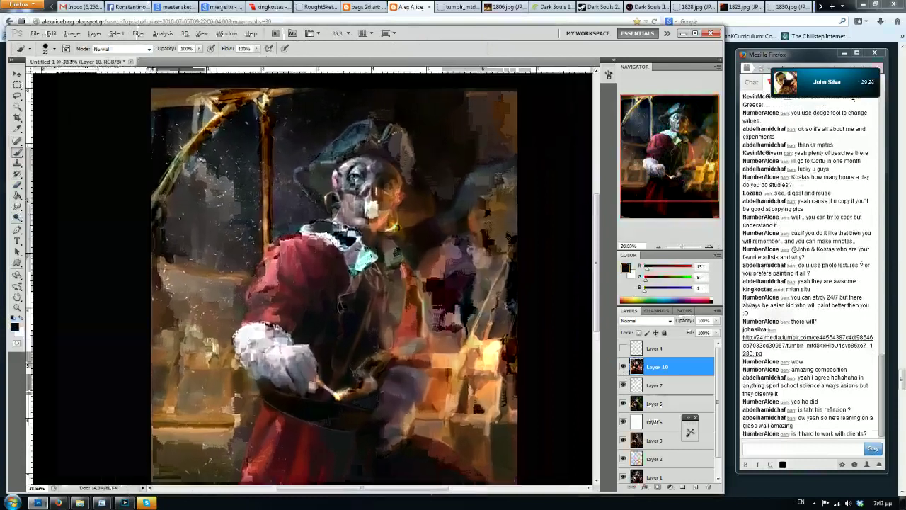
{"action": "scroll", "coordinate": [218, 114], "scroll_direction": "down", "scroll_amount": 1}
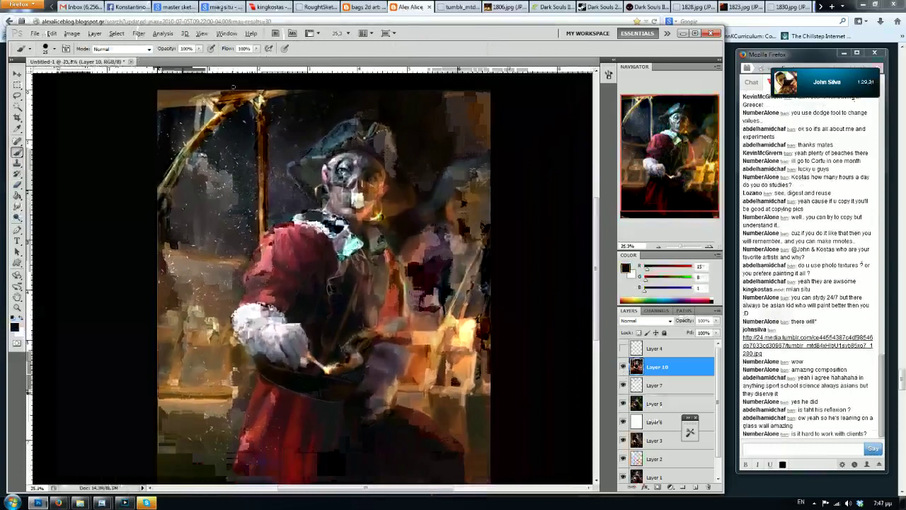
{"action": "scroll", "coordinate": [228, 90], "scroll_direction": "down", "scroll_amount": 1}
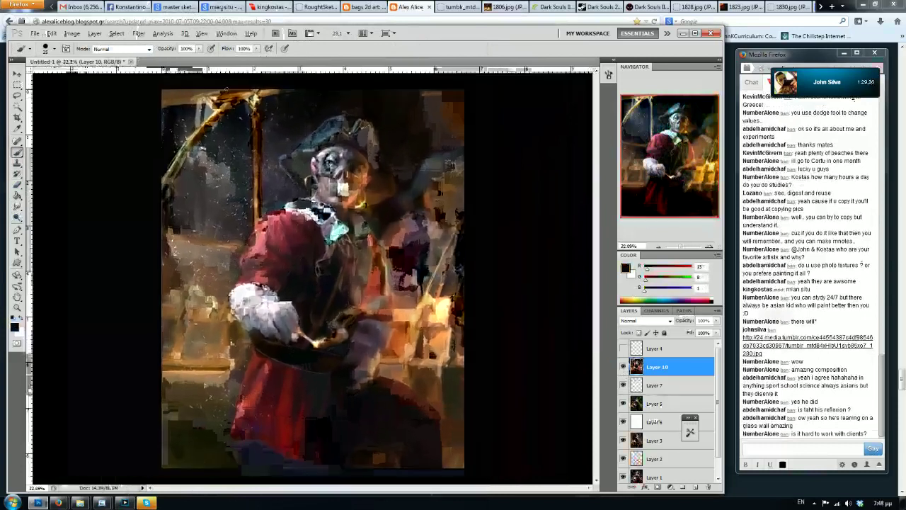
{"action": "scroll", "coordinate": [238, 91], "scroll_direction": "down", "scroll_amount": 2}
{"action": "scroll", "coordinate": [239, 92], "scroll_direction": "up", "scroll_amount": 4}
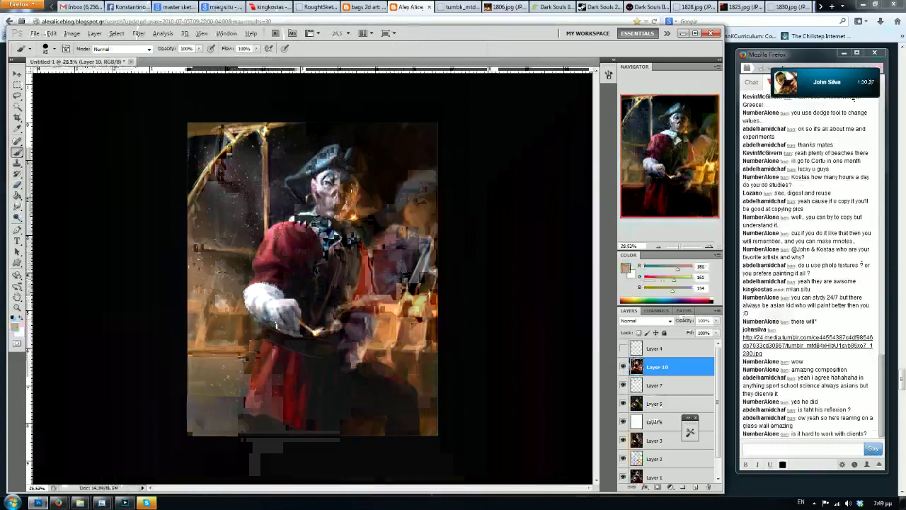
Flip the canvas horizontally and touch up the railing beside the pirate's lace cuff with a smaller brush in sampled browns
{"action": "key", "text": "bracketleft"}
{"action": "key", "text": "bracketleft"}
{"action": "key", "text": "bracketleft"}
{"action": "key", "text": "bracketleft"}
{"action": "key", "text": "bracketleft"}
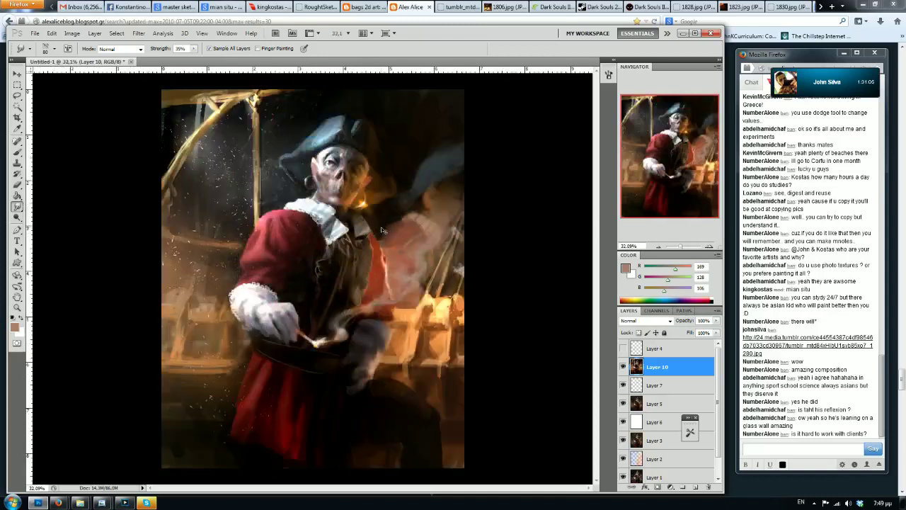
{"action": "key", "text": "ctrl+shift+h"}
{"action": "left_click", "coordinate": [17, 152]}
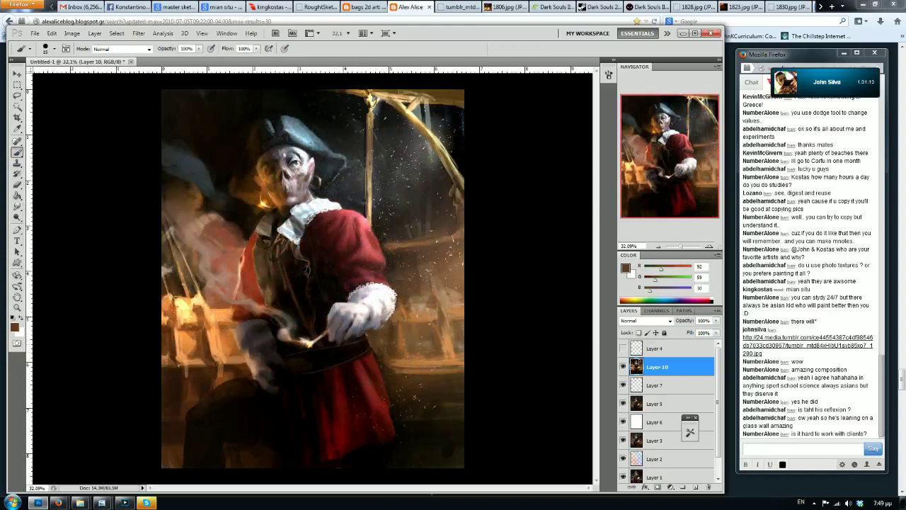
{"action": "left_click", "coordinate": [403, 358], "text": "alt"}
{"action": "key", "text": "bracketleft"}
{"action": "key", "text": "bracketleft"}
{"action": "left_click_drag", "start_coordinate": [381, 364], "coordinate": [392, 363]}
{"action": "left_click", "coordinate": [393, 362], "text": "alt"}
{"action": "key", "text": "bracketright"}
Paint over the lit wooden railing behind the gloved hand with sampled light orange and brown tones
{"action": "left_click", "coordinate": [453, 343], "text": "alt"}
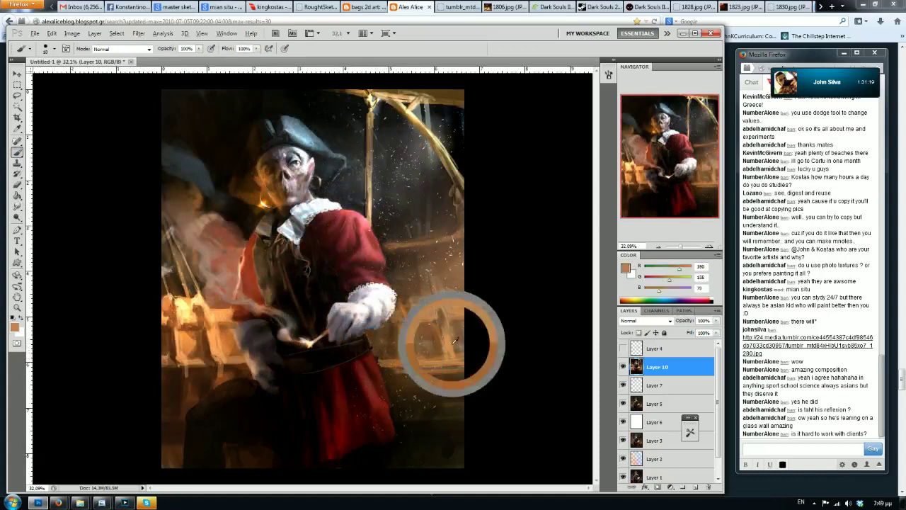
{"action": "left_click", "coordinate": [453, 340], "text": "alt"}
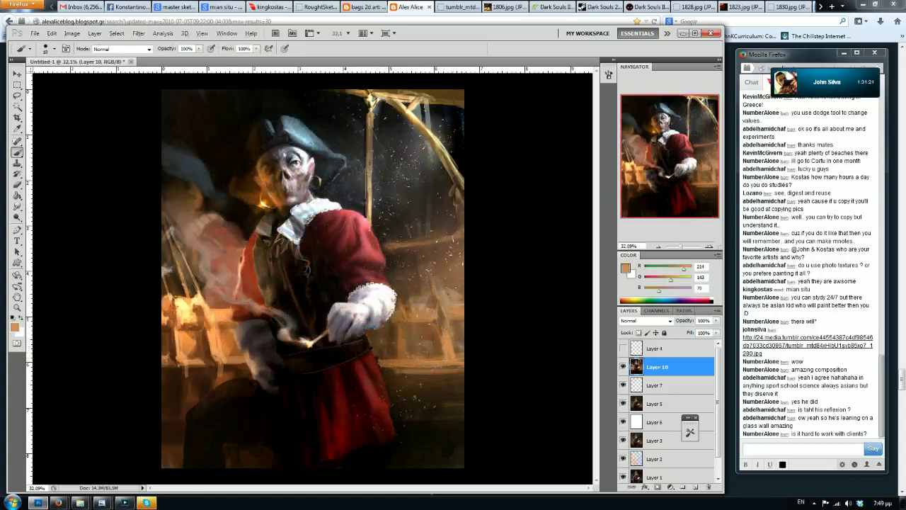
{"action": "mouse_move", "coordinate": [449, 319]}
{"action": "left_mouse_down"}
{"action": "mouse_move", "coordinate": [453, 328]}
{"action": "mouse_move", "coordinate": [404, 361]}
{"action": "left_mouse_up"}
{"action": "left_click", "coordinate": [445, 368], "text": "alt"}
{"action": "left_click", "coordinate": [407, 366], "text": "alt"}
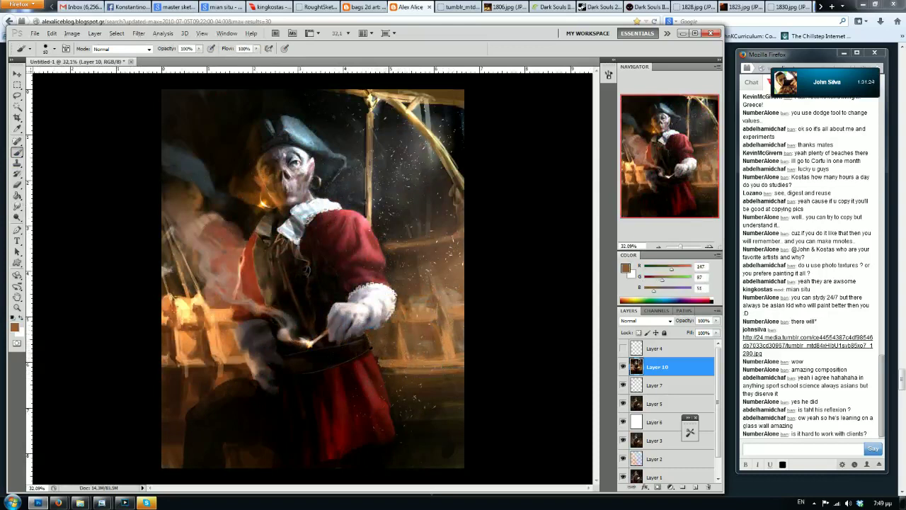
{"action": "left_click", "coordinate": [381, 362], "text": "alt"}
{"action": "left_click", "coordinate": [390, 362], "text": "alt"}
{"action": "key", "text": "bracketright"}
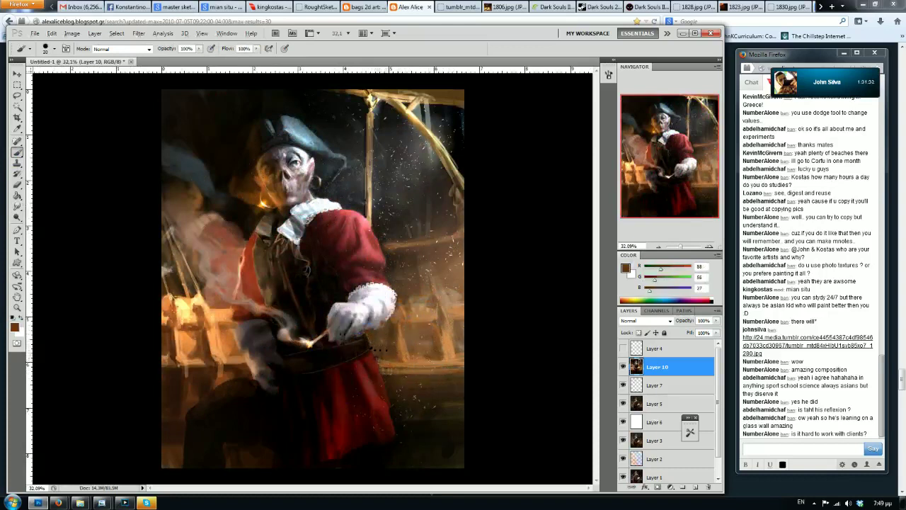
Flip the canvas horizontally and touch up the curved beam and the misty background beside it with sampled greys and browns
{"action": "key", "text": "ctrl+shift+h"}
{"action": "key", "text": "bracketright"}
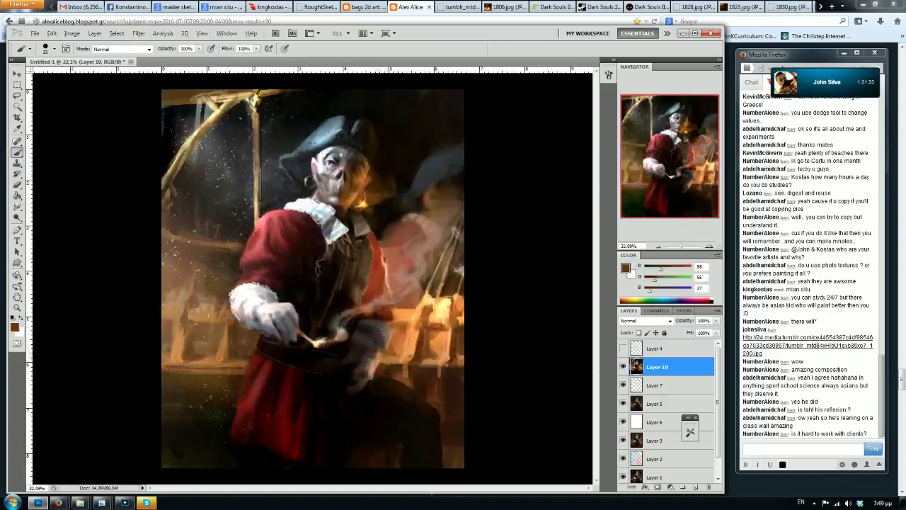
{"action": "left_click", "coordinate": [182, 221], "text": "alt"}
{"action": "left_click", "coordinate": [185, 168], "text": "alt"}
{"action": "left_click", "coordinate": [195, 155], "text": "alt"}
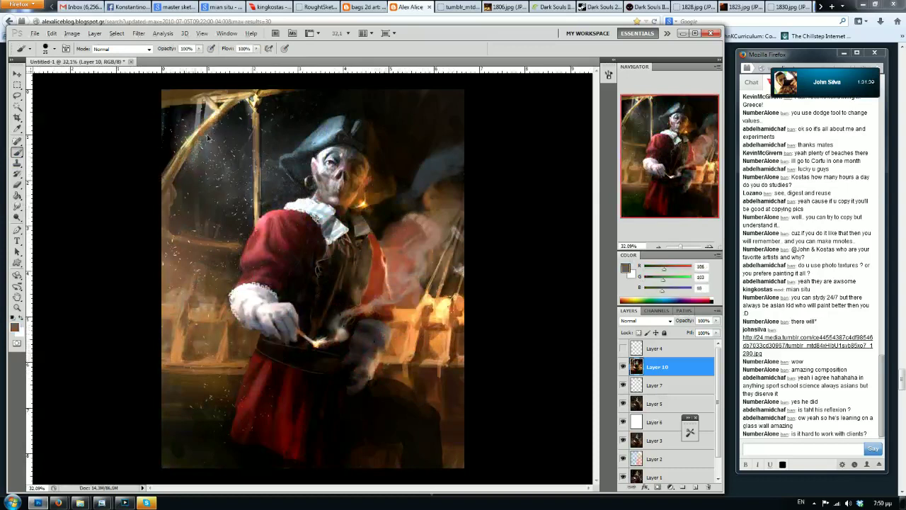
{"action": "left_click", "coordinate": [212, 153], "text": "alt"}
Repaint the lower end of the upright post and the background beside the red sleeve with sampled dark browns
{"action": "left_click", "coordinate": [241, 233], "text": "alt"}
{"action": "mouse_move", "coordinate": [252, 228]}
{"action": "left_mouse_down"}
{"action": "mouse_move", "coordinate": [241, 245]}
{"action": "mouse_move", "coordinate": [264, 179]}
{"action": "left_mouse_up"}
{"action": "left_click", "coordinate": [250, 242], "text": "alt"}
{"action": "left_click", "coordinate": [234, 231], "text": "alt"}
{"action": "left_click", "coordinate": [229, 247], "text": "alt"}
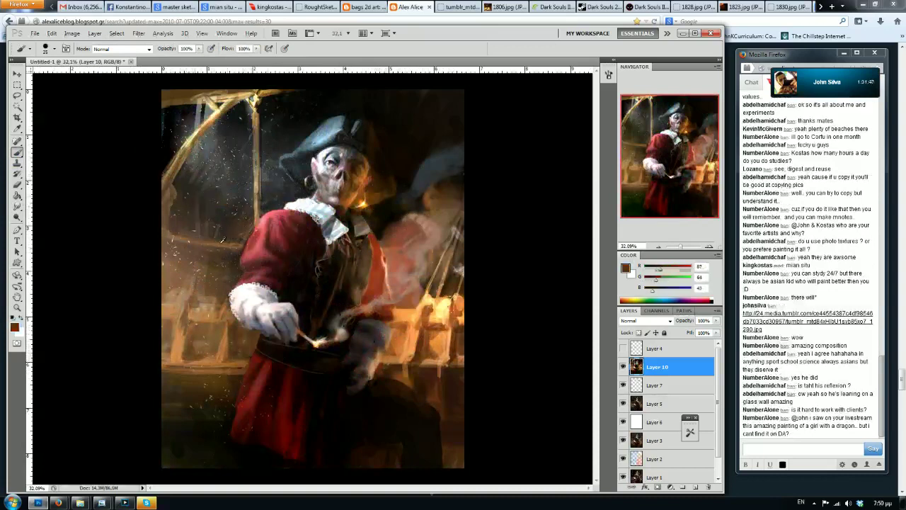
{"action": "left_click", "coordinate": [235, 237], "text": "alt"}
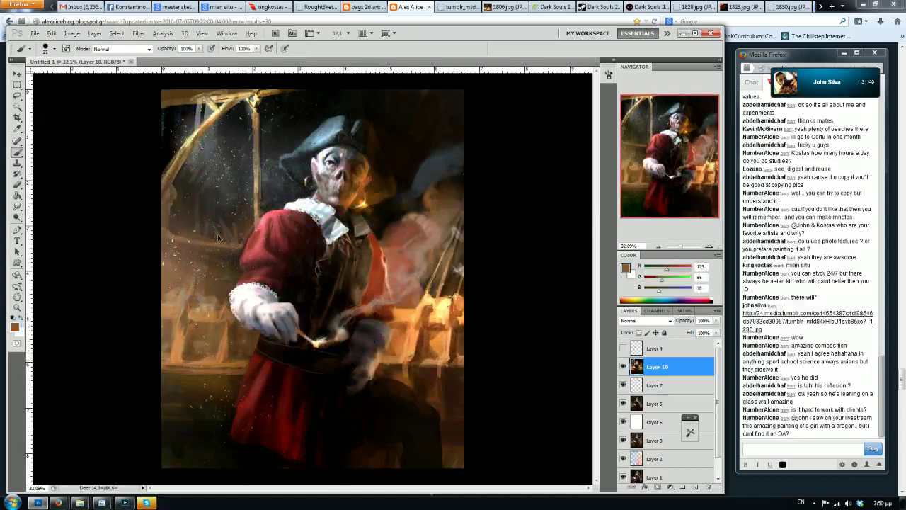
{"action": "left_click", "coordinate": [251, 225], "text": "alt"}
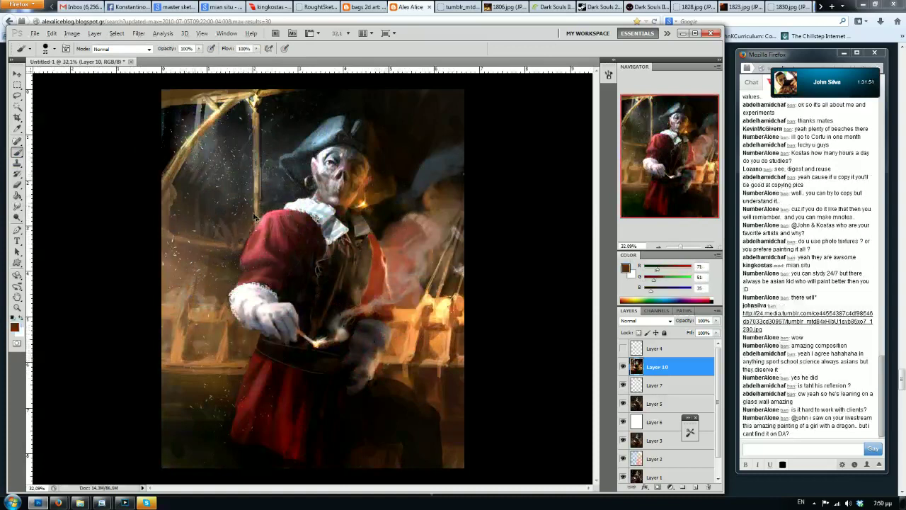
{"action": "left_click", "coordinate": [226, 233], "text": "alt"}
Flip the canvas horizontally and paint the thin horizontal beam beside the red sleeve with sampled browns
{"action": "scroll", "coordinate": [189, 243], "scroll_direction": "down", "scroll_amount": 4}
{"action": "key", "text": "ctrl+f"}
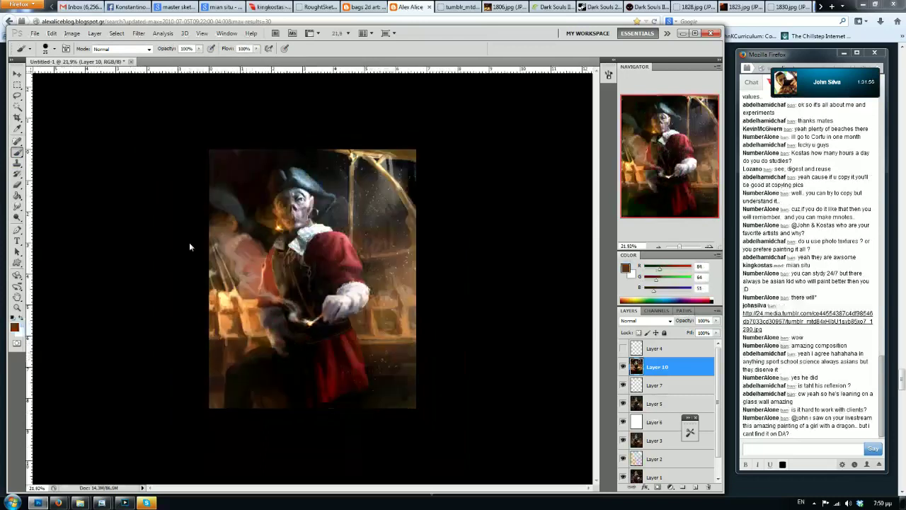
{"action": "scroll", "coordinate": [370, 257], "scroll_direction": "up", "scroll_amount": 2}
{"action": "left_click", "coordinate": [425, 240], "text": "alt"}
{"action": "left_click", "coordinate": [390, 247], "text": "alt"}
{"action": "left_click", "coordinate": [393, 248], "text": "alt"}
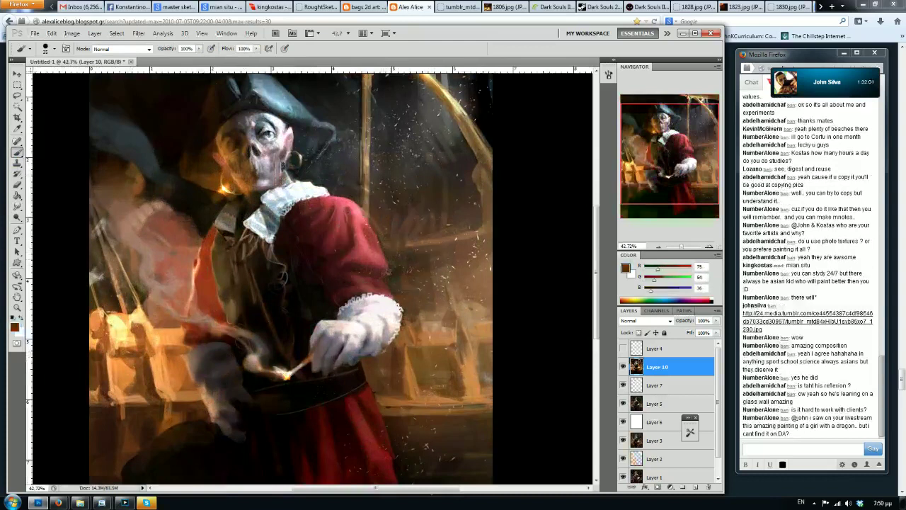
{"action": "left_click", "coordinate": [407, 251], "text": "alt"}
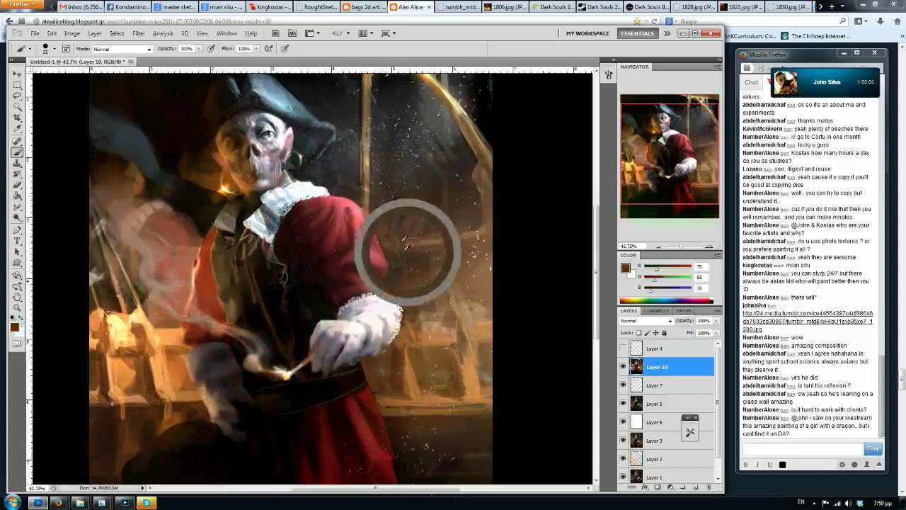
{"action": "left_click", "coordinate": [391, 238], "text": "alt"}
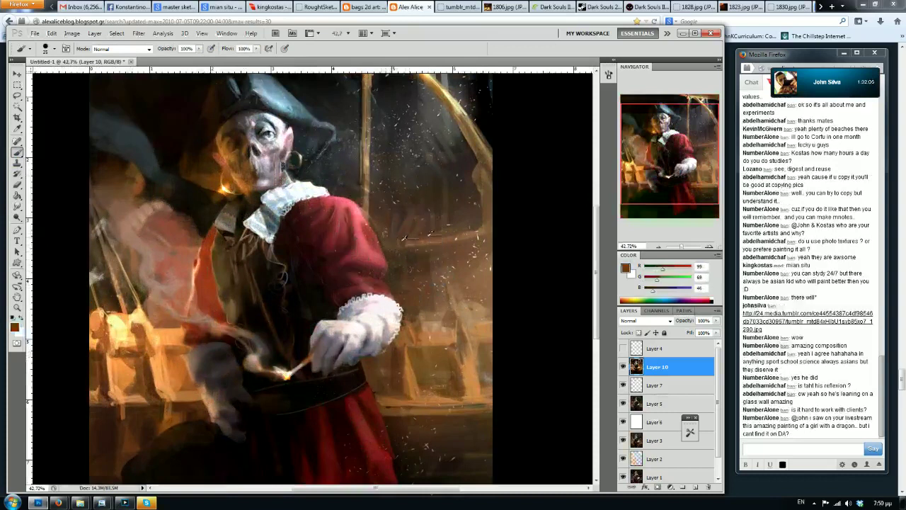
Blend the inner end of the thin beam into the background by the shoulder with sampled brown tones
{"action": "left_click", "coordinate": [404, 244], "text": "alt"}
{"action": "left_click", "coordinate": [423, 243], "text": "alt"}
{"action": "left_click", "coordinate": [408, 247], "text": "alt"}
{"action": "left_click", "coordinate": [423, 243], "text": "alt"}
{"action": "left_click", "coordinate": [380, 214], "text": "alt"}
{"action": "left_click", "coordinate": [383, 234], "text": "alt"}
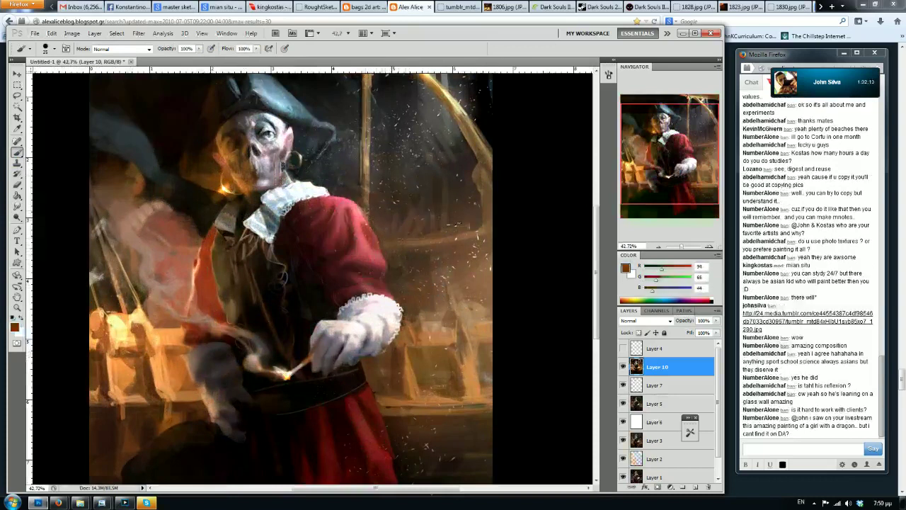
Paint the background above the thin beam, beside the upright post, with sampled warm browns and dark tones
{"action": "left_click", "coordinate": [377, 203], "text": "alt"}
{"action": "left_click", "coordinate": [416, 228], "text": "alt"}
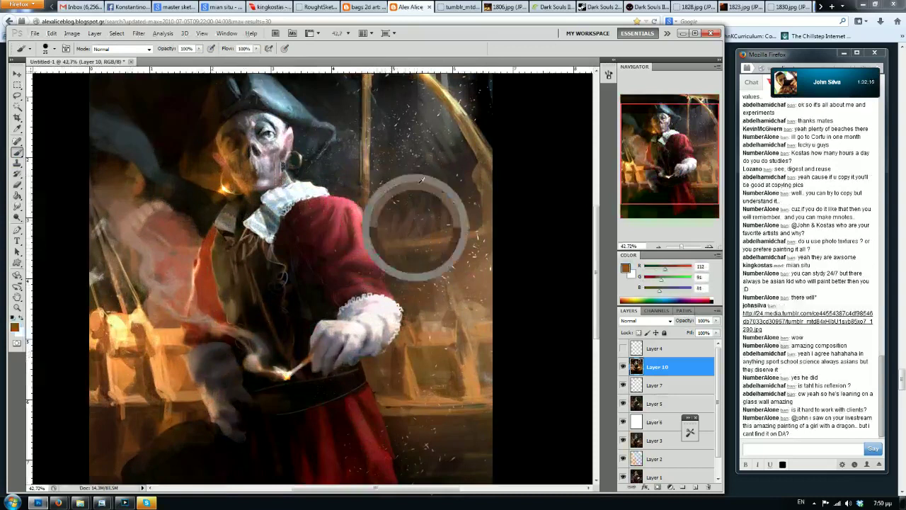
{"action": "left_click", "coordinate": [457, 224], "text": "alt"}
{"action": "left_click", "coordinate": [417, 210], "text": "alt"}
{"action": "left_click", "coordinate": [426, 185], "text": "alt"}
{"action": "scroll", "coordinate": [416, 227], "scroll_direction": "down", "scroll_amount": 2}
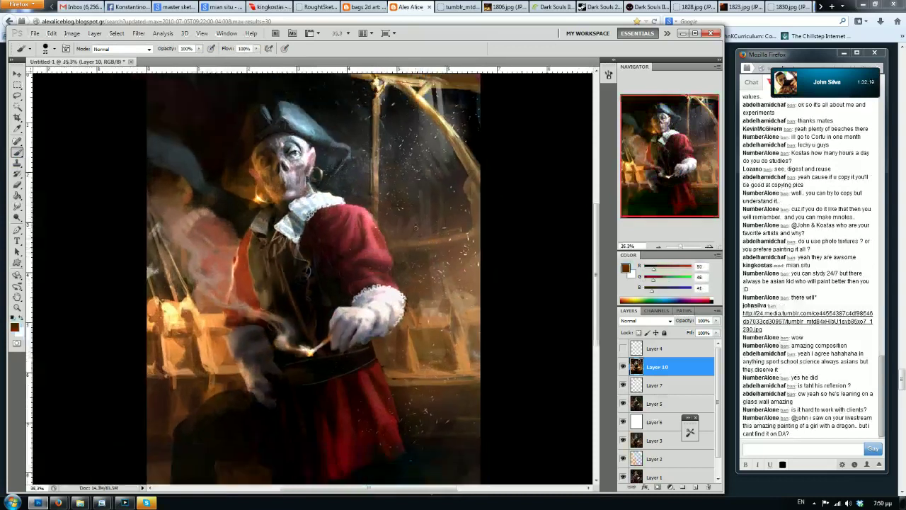
Flip the canvas horizontally and paint the dark background below the railing with a larger brush in black and sampled browns
{"action": "key", "text": "ctrl+shift+h"}
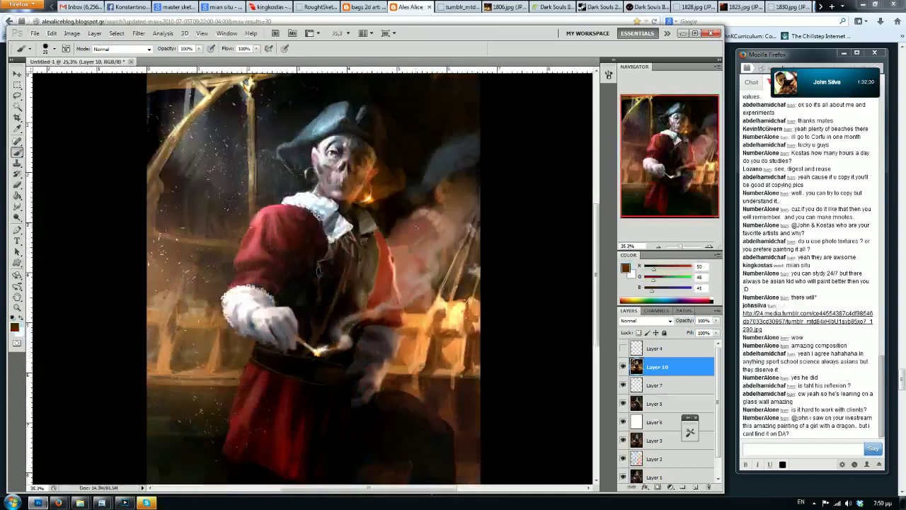
{"action": "scroll", "coordinate": [347, 114], "scroll_direction": "down", "scroll_amount": 2}
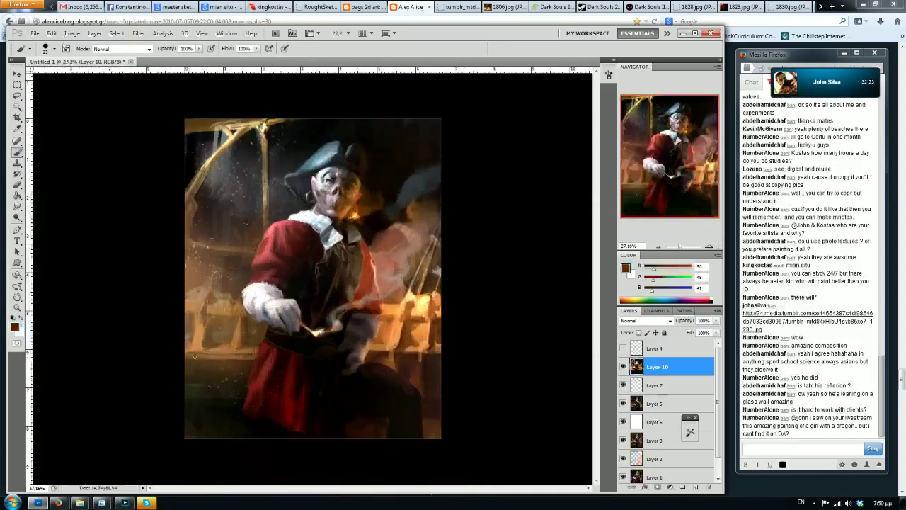
{"action": "left_click", "coordinate": [213, 386], "text": "alt"}
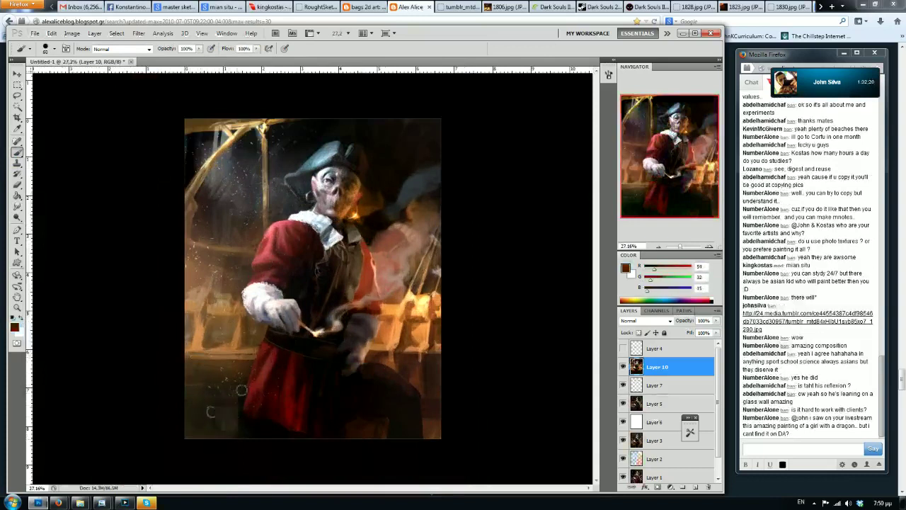
{"action": "key", "text": "d"}
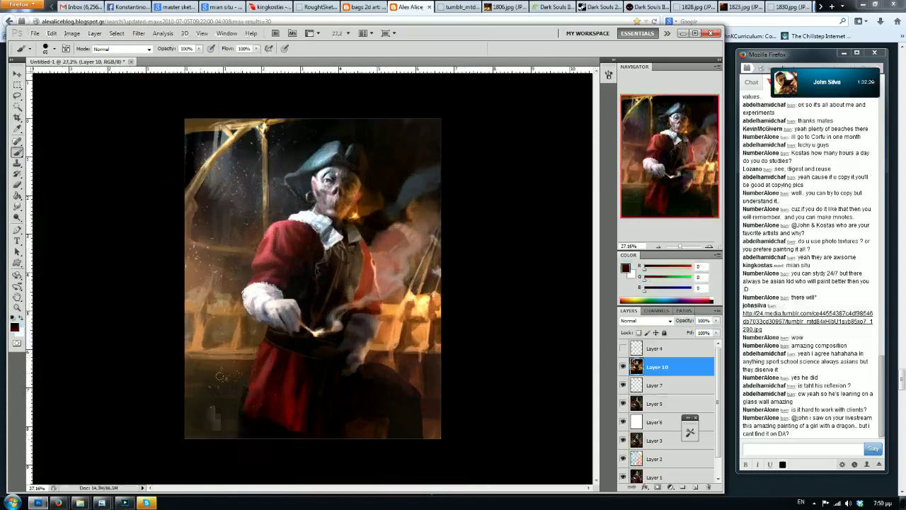
{"action": "left_click", "coordinate": [217, 364], "text": "alt"}
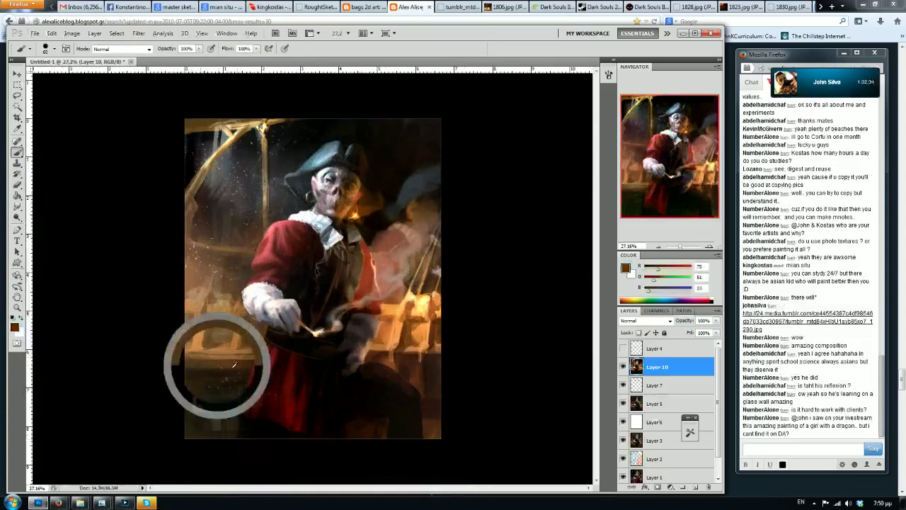
{"action": "left_click", "coordinate": [198, 365], "text": "alt"}
{"action": "key", "text": "]"}
{"action": "mouse_move", "coordinate": [230, 374]}
{"action": "left_mouse_down"}
{"action": "mouse_move", "coordinate": [197, 380]}
{"action": "mouse_move", "coordinate": [195, 401]}
{"action": "left_mouse_up"}
Paint along the shadowed background beside the red coat's skirt with a larger brush in sampled dark browns
{"action": "left_click", "coordinate": [229, 361], "text": "alt"}
{"action": "left_click", "coordinate": [241, 383], "text": "alt"}
{"action": "left_click", "coordinate": [230, 364], "text": "alt"}
{"action": "key", "text": "]"}
{"action": "key", "text": "]"}
{"action": "left_click_drag", "start_coordinate": [239, 363], "coordinate": [241, 374]}
{"action": "left_click", "coordinate": [246, 428], "text": "alt"}
{"action": "left_click", "coordinate": [430, 405], "text": "alt"}
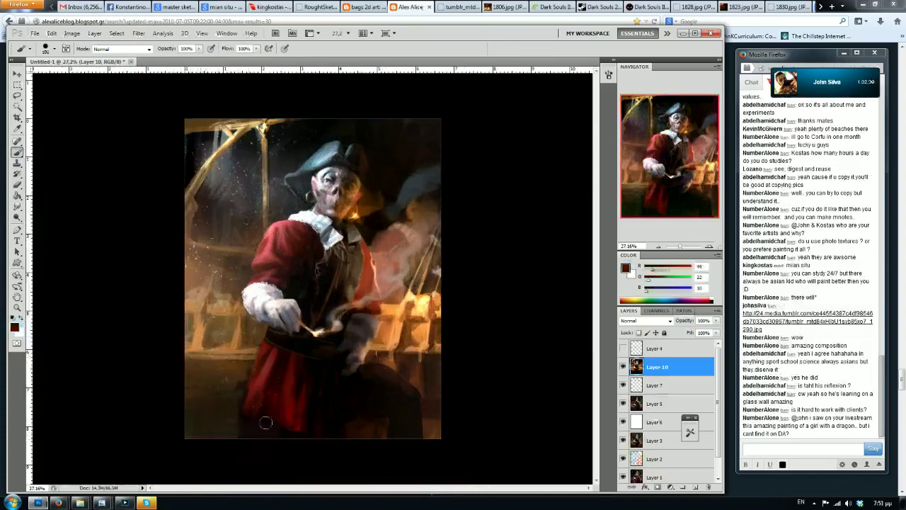
Flip the canvas horizontally and touch up the background at the coat's lower edge with a smaller brush in sampled dark brown
{"action": "key", "text": "ctrl+shift+h"}
{"action": "key", "text": "["}
{"action": "key", "text": "["}
{"action": "key", "text": "["}
{"action": "key", "text": "["}
{"action": "key", "text": "["}
{"action": "left_click", "coordinate": [396, 421], "text": "alt"}
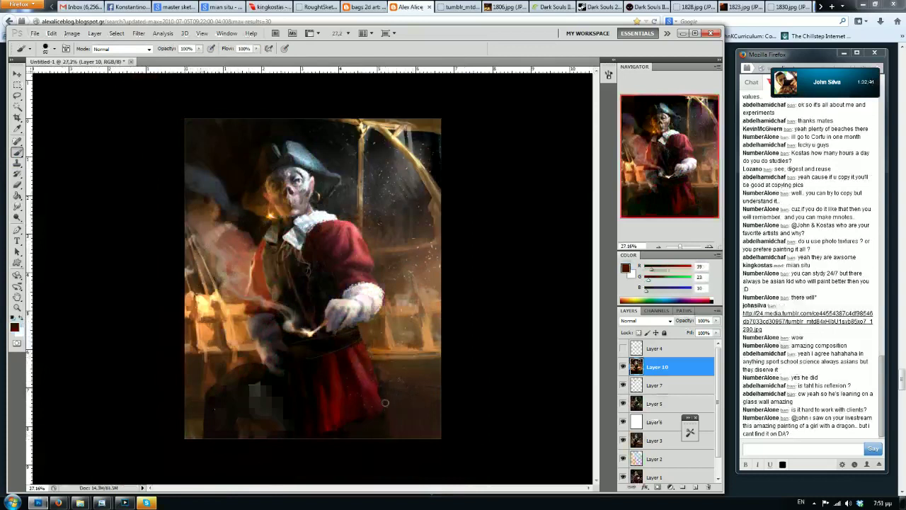
Paint a thin stroke along the lower edge of the brightly lit railing with sampled orange-brown
{"action": "left_click", "coordinate": [247, 349], "text": "alt"}
{"action": "key", "text": "["}
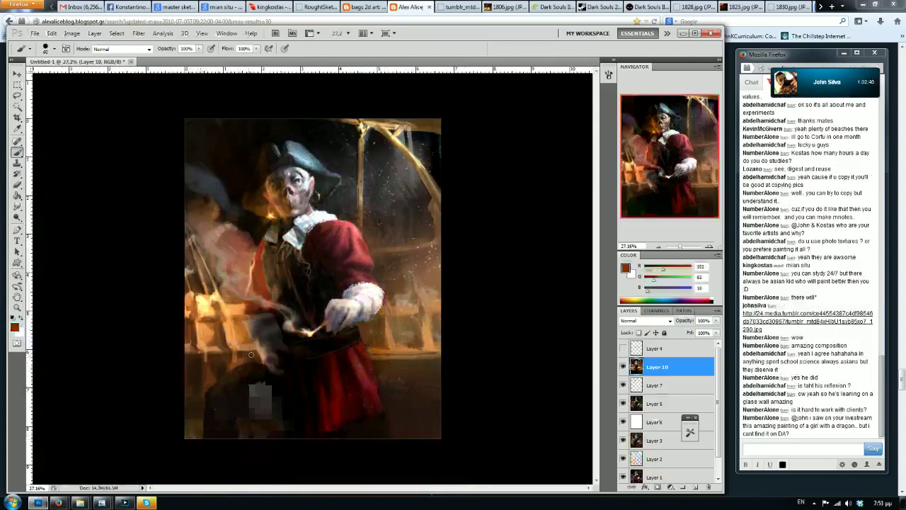
{"action": "left_click", "coordinate": [246, 345], "text": "alt"}
{"action": "key", "text": "["}
{"action": "key", "text": "["}
{"action": "key", "text": "["}
{"action": "left_click_drag", "start_coordinate": [255, 353], "coordinate": [187, 355]}
Paint the area under the brightly lit railing with sampled dark red-brown and orange tones, adding a vertical post stroke
{"action": "left_click", "coordinate": [224, 366], "text": "alt"}
{"action": "key", "text": "]"}
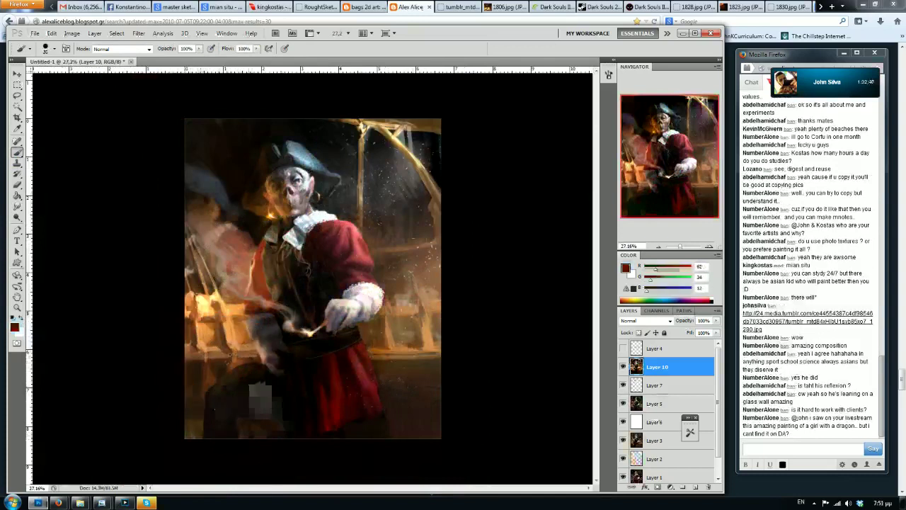
{"action": "key", "text": "]"}
{"action": "left_click", "coordinate": [232, 341], "text": "alt"}
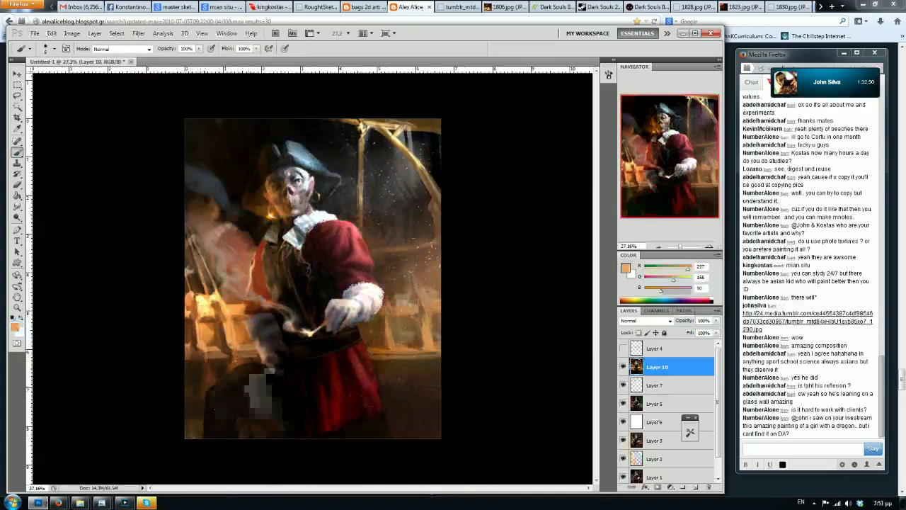
{"action": "left_click", "coordinate": [203, 368], "text": "alt"}
{"action": "left_click_drag", "start_coordinate": [200, 366], "coordinate": [201, 388]}
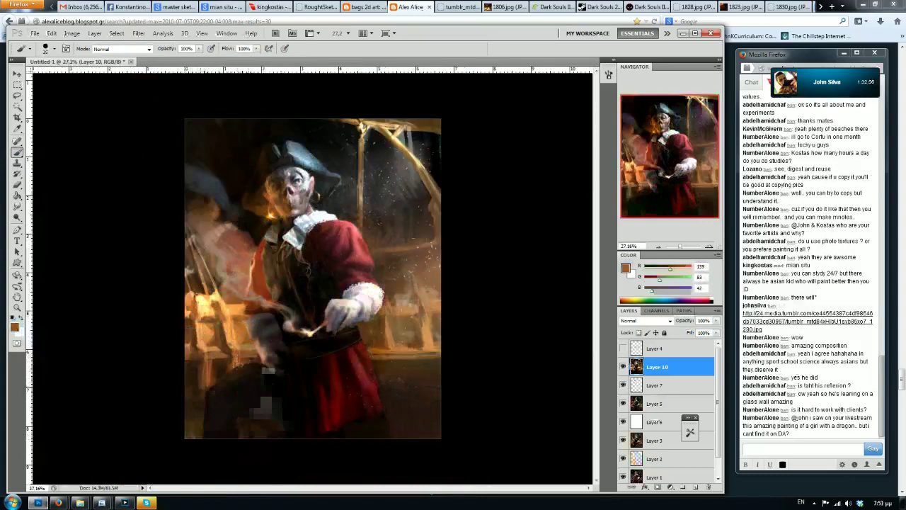
Paint over the background below the railing beside the red skirt in sampled near-black and dark brown tones
{"action": "left_click", "coordinate": [248, 419], "text": "alt"}
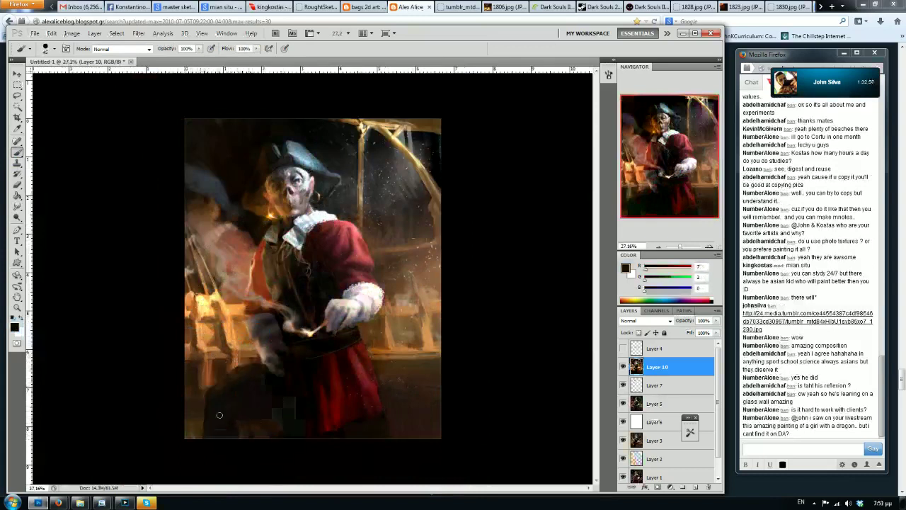
{"action": "left_click", "coordinate": [334, 405], "text": "alt"}
{"action": "mouse_move", "coordinate": [201, 406]}
{"action": "left_mouse_down"}
{"action": "mouse_move", "coordinate": [211, 423]}
{"action": "mouse_move", "coordinate": [202, 422]}
{"action": "left_mouse_up"}
{"action": "left_click", "coordinate": [232, 422], "text": "alt"}
{"action": "left_click", "coordinate": [241, 406], "text": "alt"}
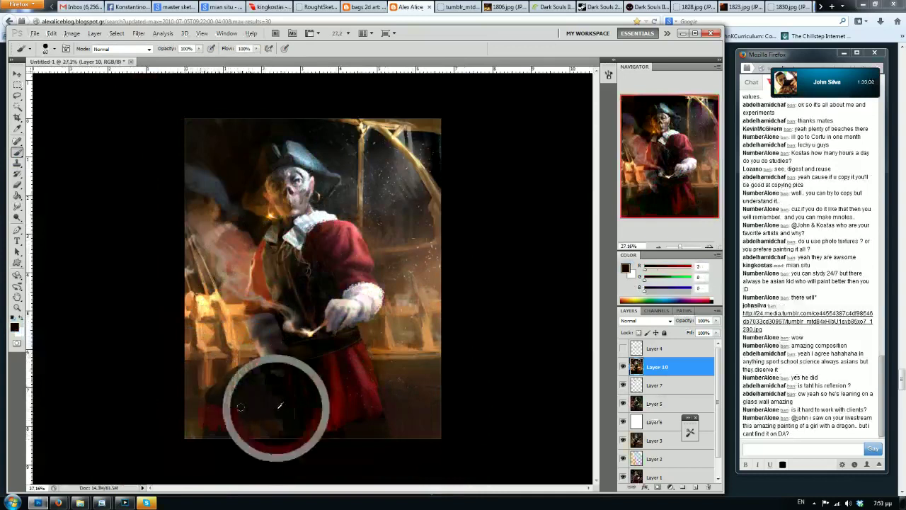
{"action": "left_click", "coordinate": [236, 413], "text": "alt"}
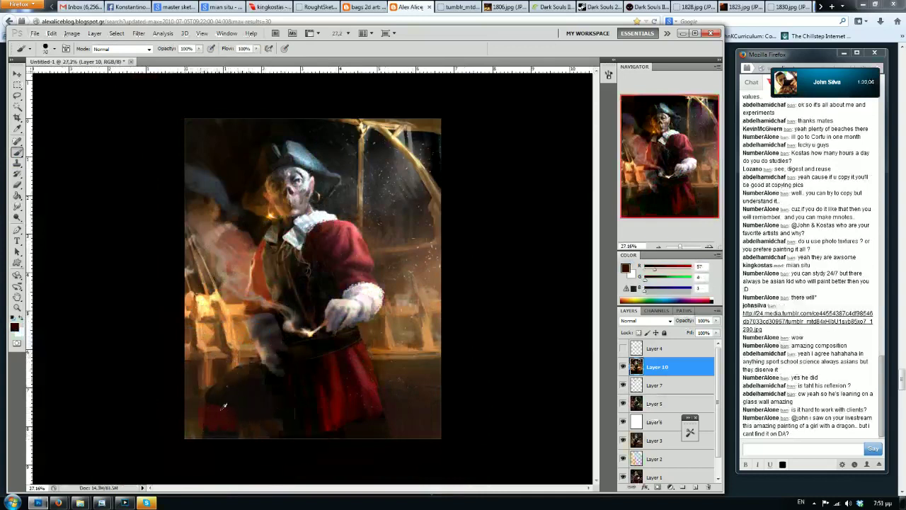
Block in the dark red lower part of the coat beside the skirt with sampled dark red and brown tones
{"action": "left_click", "coordinate": [205, 409], "text": "alt"}
{"action": "left_click", "coordinate": [207, 418], "text": "alt"}
{"action": "left_click", "coordinate": [215, 400], "text": "alt"}
{"action": "left_click", "coordinate": [257, 427], "text": "alt"}
{"action": "left_click", "coordinate": [261, 406], "text": "alt"}
{"action": "left_click", "coordinate": [268, 435], "text": "alt"}
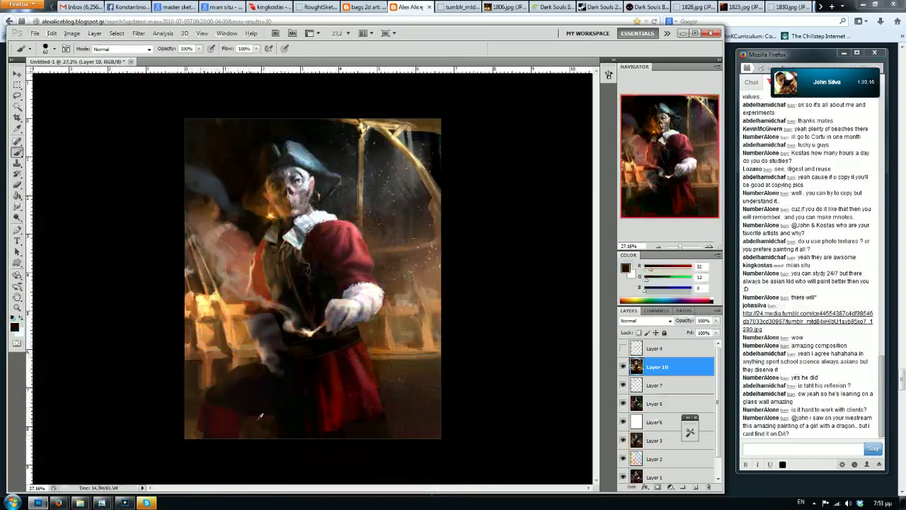
Blend the shadow between the skirt and the dark red coat part with sampled dark browns and near-black
{"action": "left_click", "coordinate": [264, 418], "text": "alt"}
{"action": "left_click", "coordinate": [281, 408], "text": "alt"}
{"action": "left_click", "coordinate": [263, 429], "text": "alt"}
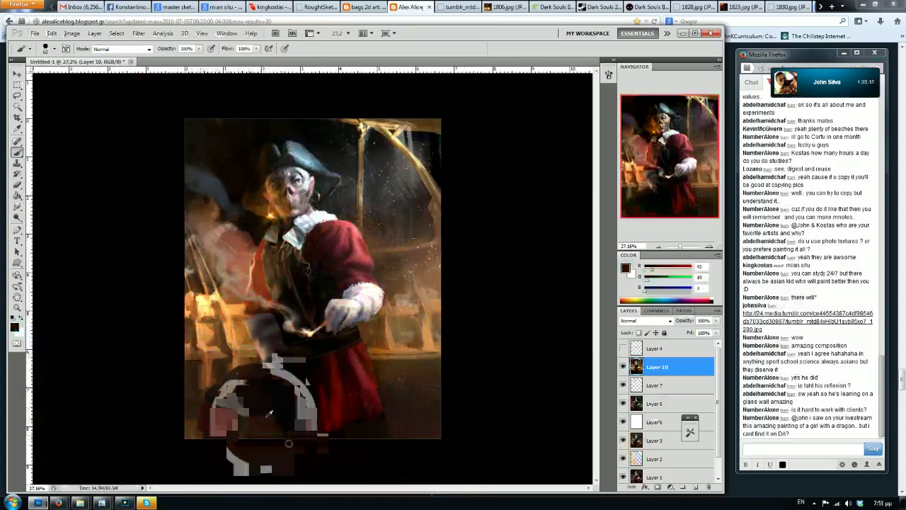
{"action": "left_click", "coordinate": [285, 418], "text": "alt"}
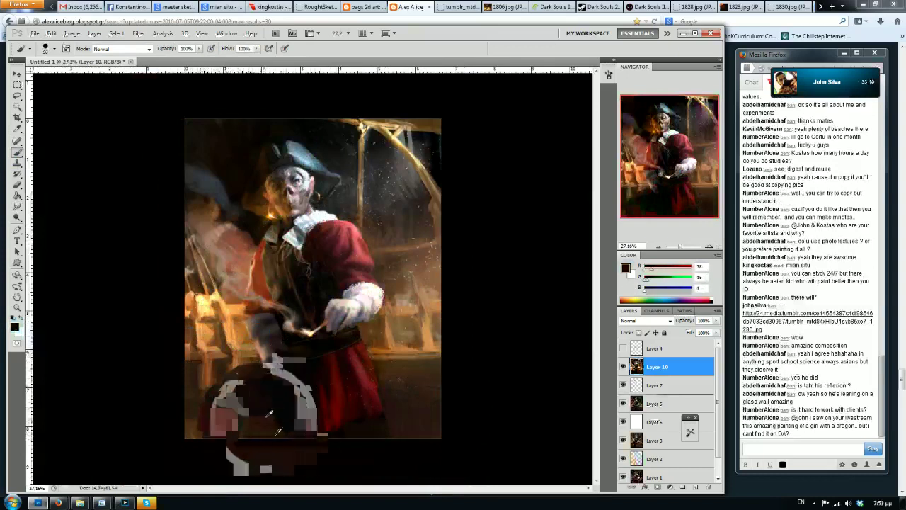
{"action": "left_click", "coordinate": [287, 405], "text": "alt"}
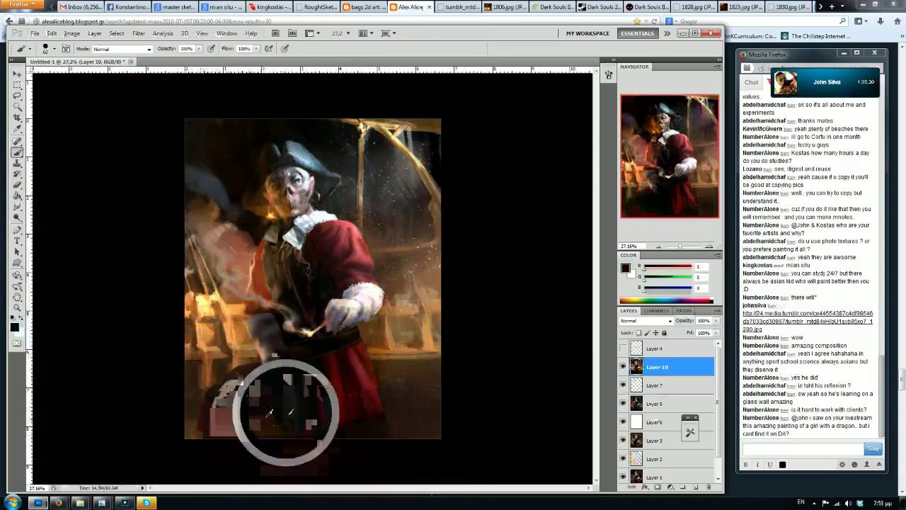
{"action": "mouse_move", "coordinate": [256, 405]}
{"action": "left_mouse_down"}
{"action": "mouse_move", "coordinate": [233, 404]}
{"action": "mouse_move", "coordinate": [223, 418]}
{"action": "mouse_move", "coordinate": [235, 382]}
{"action": "mouse_move", "coordinate": [259, 370]}
{"action": "mouse_move", "coordinate": [266, 382]}
{"action": "left_mouse_up"}
Refine the upper edge of the dark coat shape below the smoke with a smaller brush in sampled dark browns
{"action": "left_click", "coordinate": [215, 406], "text": "alt"}
{"action": "key", "text": "["}
{"action": "left_click", "coordinate": [242, 376], "text": "alt"}
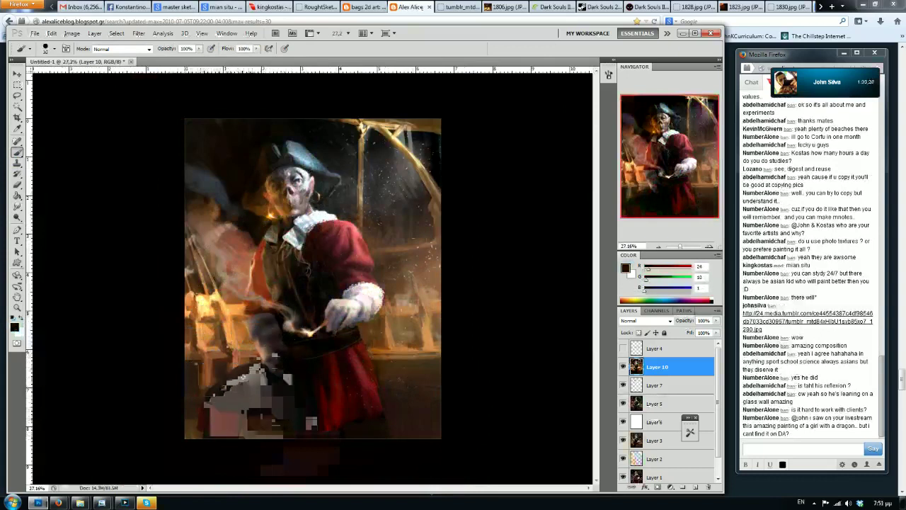
{"action": "left_click", "coordinate": [257, 372], "text": "alt"}
{"action": "left_click", "coordinate": [239, 389], "text": "alt"}
{"action": "left_click", "coordinate": [219, 384], "text": "alt"}
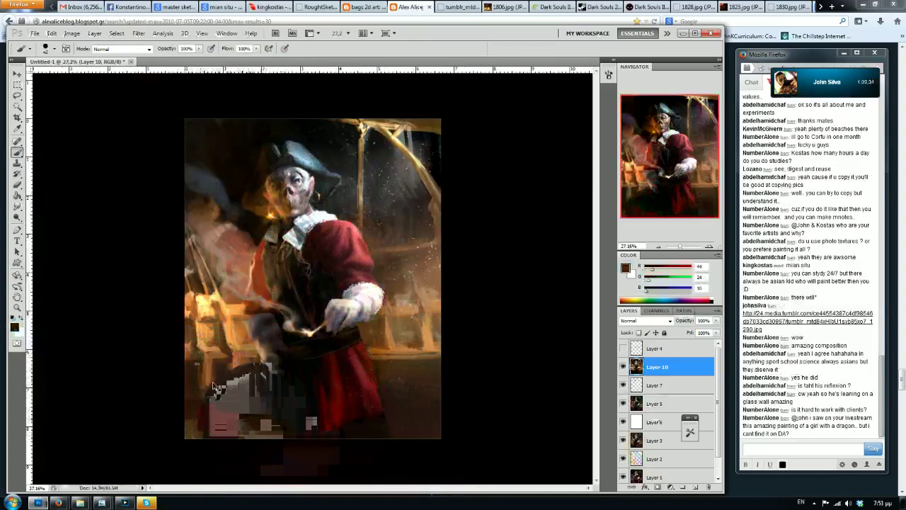
{"action": "left_click", "coordinate": [222, 391], "text": "alt"}
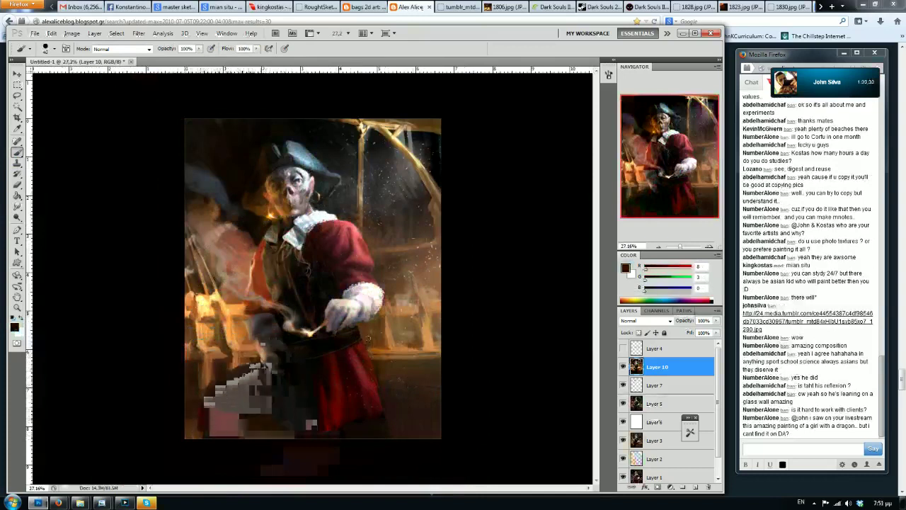
Flip the canvas horizontally and darken the coat shape beside the skirt with a larger brush in sampled dark red and near-black
{"action": "key", "text": "ctrl+shift+h"}
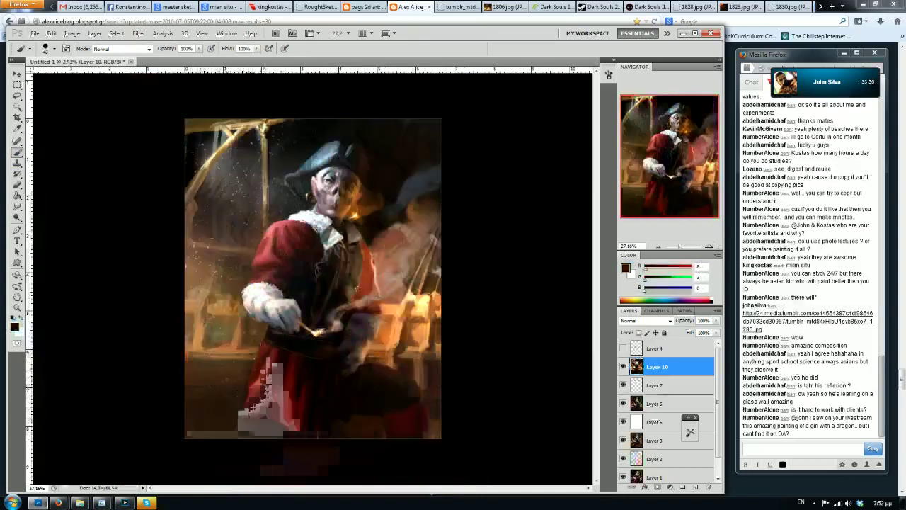
{"action": "left_click", "coordinate": [378, 414], "text": "alt"}
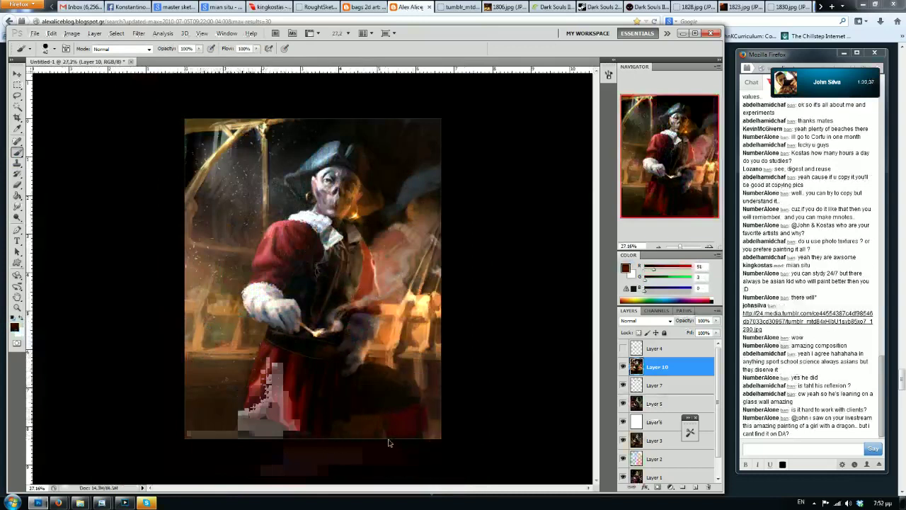
{"action": "left_click", "coordinate": [376, 400], "text": "alt"}
{"action": "key", "text": "]"}
{"action": "key", "text": "]"}
{"action": "key", "text": "]"}
{"action": "key", "text": "]"}
{"action": "key", "text": "]"}
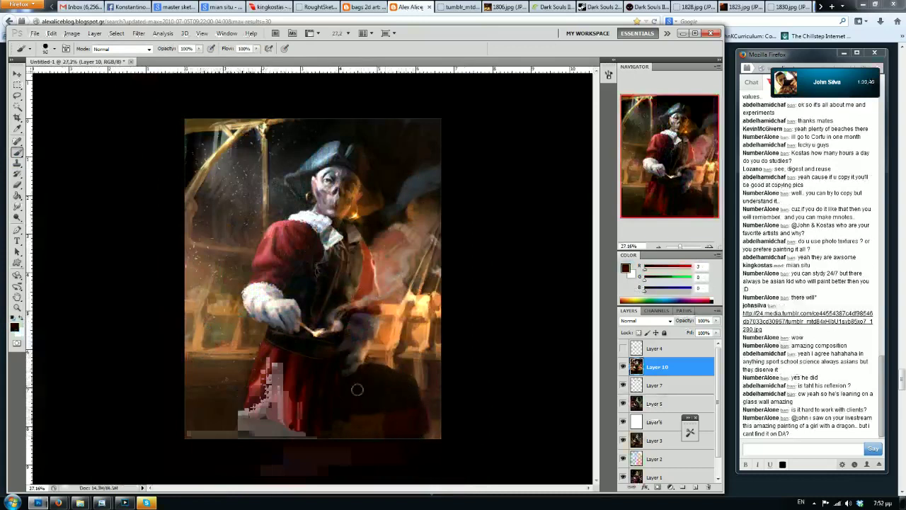
Flip the canvas horizontally and touch up the skirt's shadowed side with sampled dark red and dark brown
{"action": "left_click", "coordinate": [282, 412], "text": "alt"}
{"action": "key", "text": "ctrl+shift+h"}
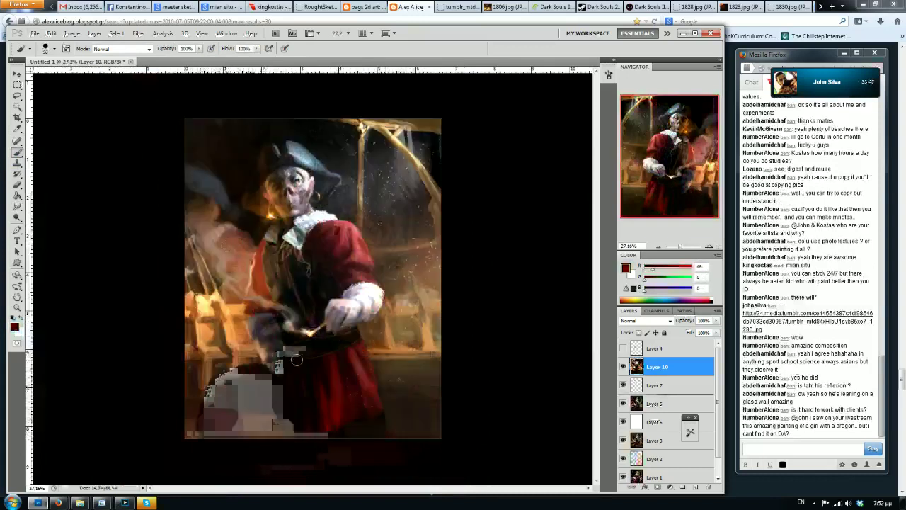
{"action": "left_click", "coordinate": [298, 416], "text": "alt"}
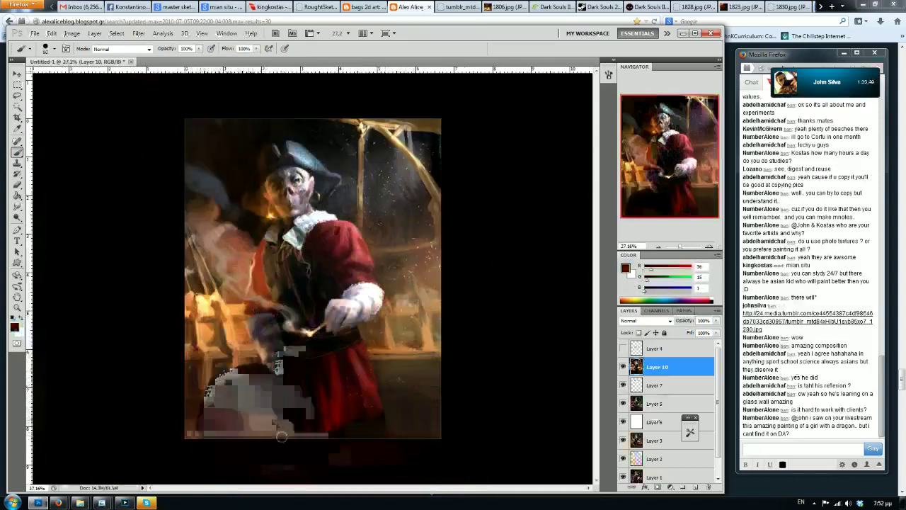
Touch up the background gap at the painting's lower edge beside the skirt with a much smaller brush in sampled browns
{"action": "key", "text": "bracketleft"}
{"action": "key", "text": "bracketleft"}
{"action": "key", "text": "bracketleft"}
{"action": "key", "text": "bracketleft"}
{"action": "key", "text": "bracketleft"}
{"action": "key", "text": "bracketleft"}
{"action": "key", "text": "bracketleft"}
{"action": "key", "text": "bracketleft"}
{"action": "left_click", "coordinate": [240, 432], "text": "alt"}
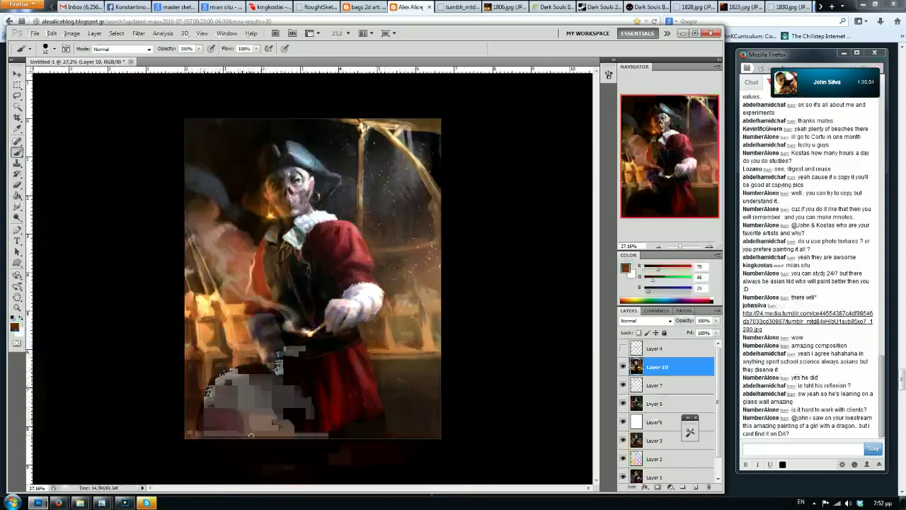
{"action": "left_click", "coordinate": [247, 433], "text": "alt"}
{"action": "left_click", "coordinate": [249, 429], "text": "alt"}
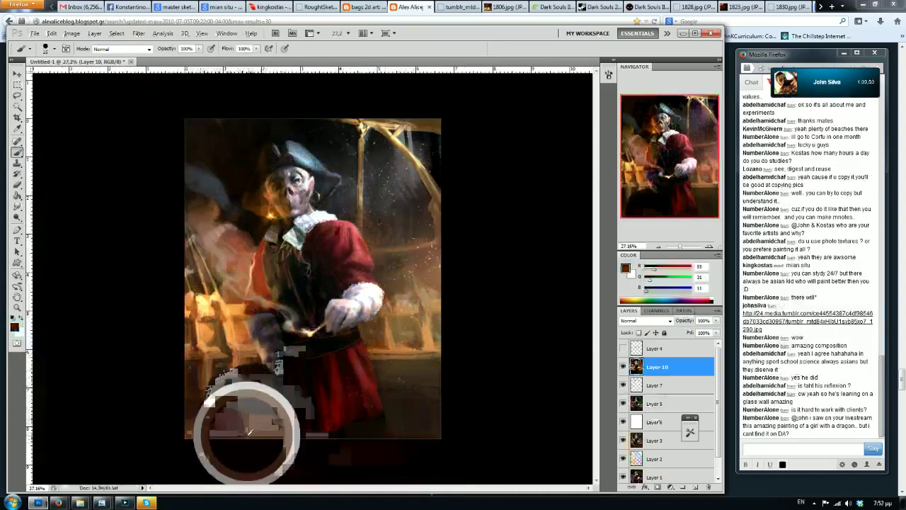
{"action": "left_click", "coordinate": [275, 425], "text": "alt"}
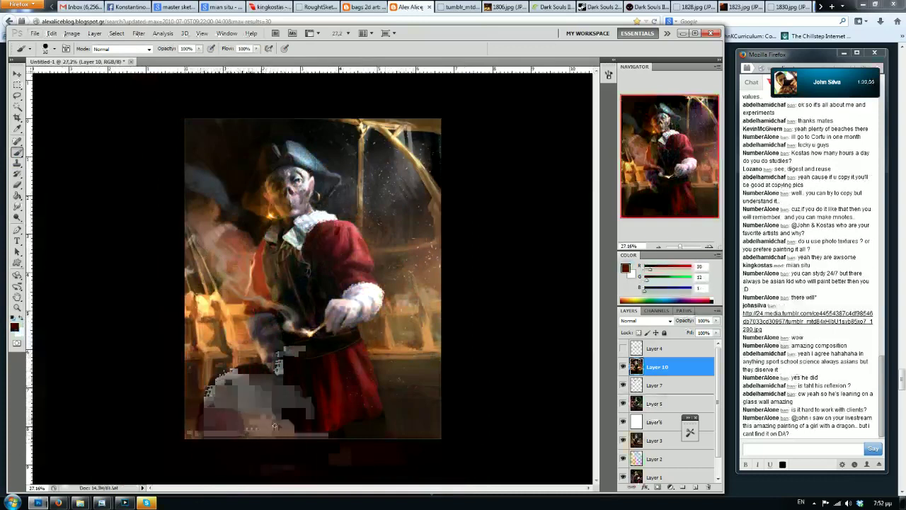
Flip the canvas, paint a saturated dark red stroke along the coat's inner edge above the match smoke, and flip the canvas back
{"action": "key", "text": "F2"}
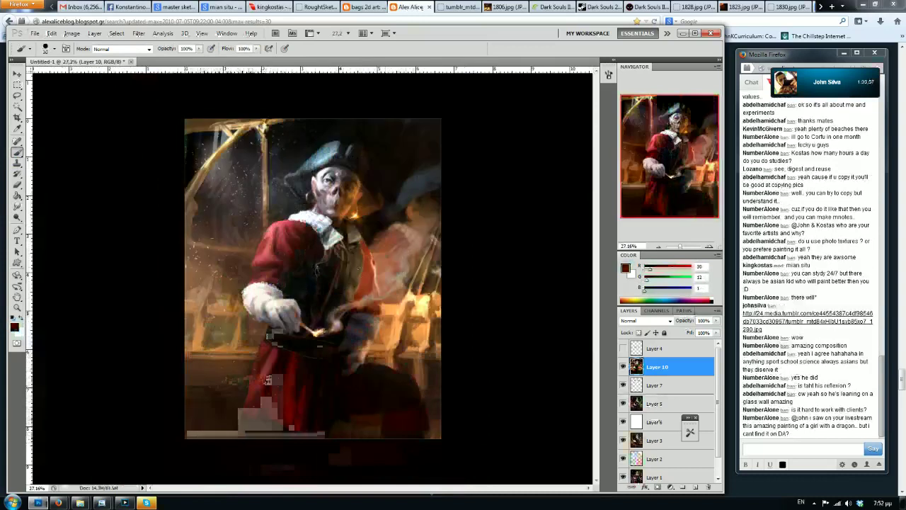
{"action": "left_click", "coordinate": [643, 297]}
{"action": "left_click_drag", "start_coordinate": [366, 285], "coordinate": [356, 300]}
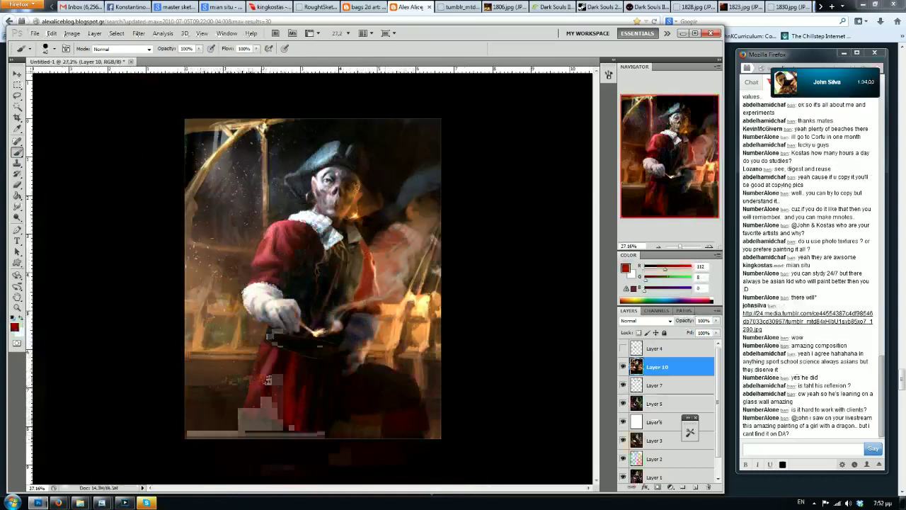
{"action": "key", "text": "ctrl+shift+h"}
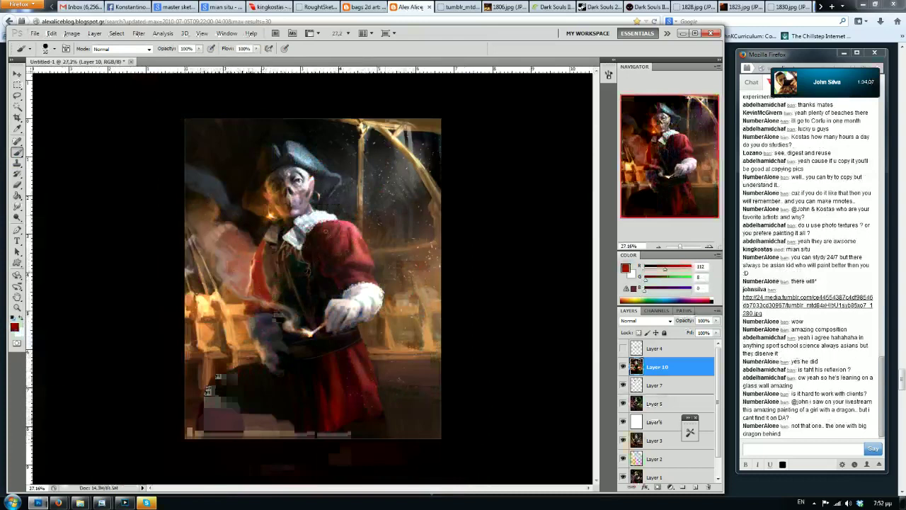
Paint the shadowed edge of the red coat below the white collar with sampled dark reds and browns
{"action": "left_click", "coordinate": [321, 253], "text": "alt"}
{"action": "left_click", "coordinate": [335, 259], "text": "alt"}
{"action": "left_click", "coordinate": [327, 262], "text": "alt"}
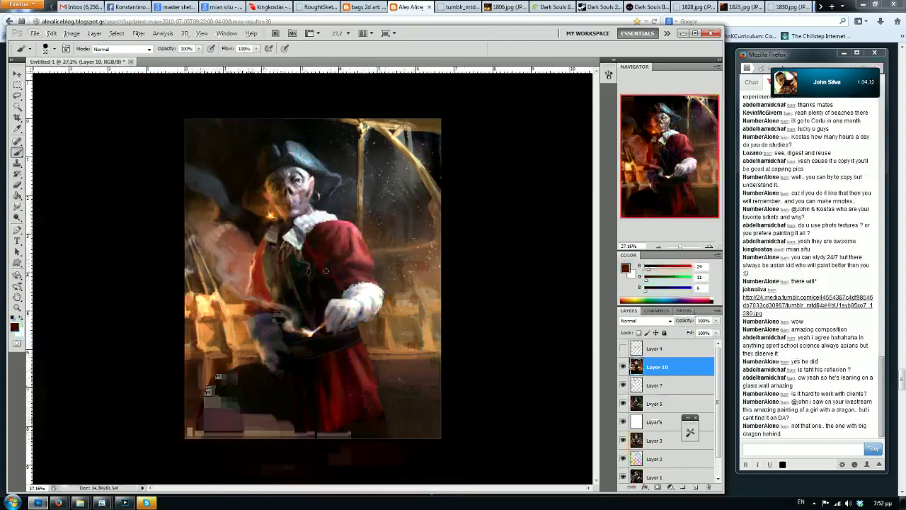
{"action": "left_click", "coordinate": [322, 262], "text": "alt"}
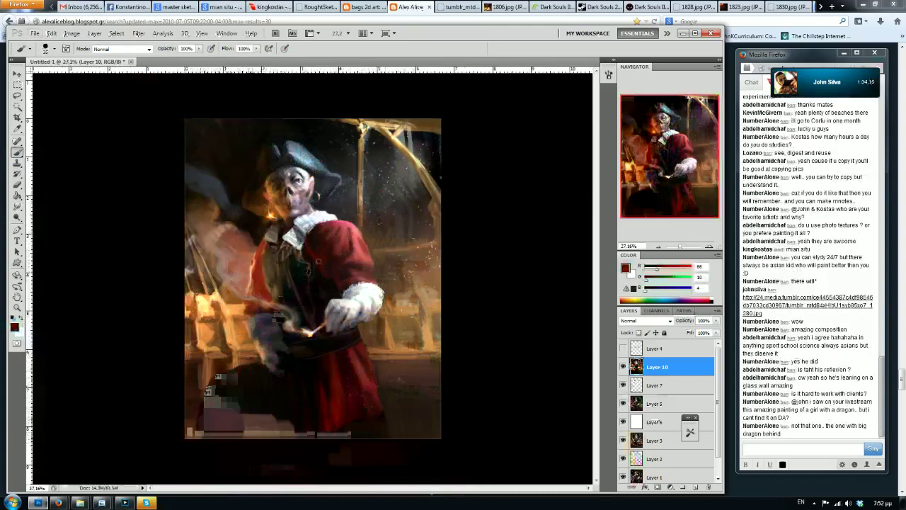
{"action": "left_click", "coordinate": [316, 247], "text": "alt"}
{"action": "left_click", "coordinate": [315, 239], "text": "alt"}
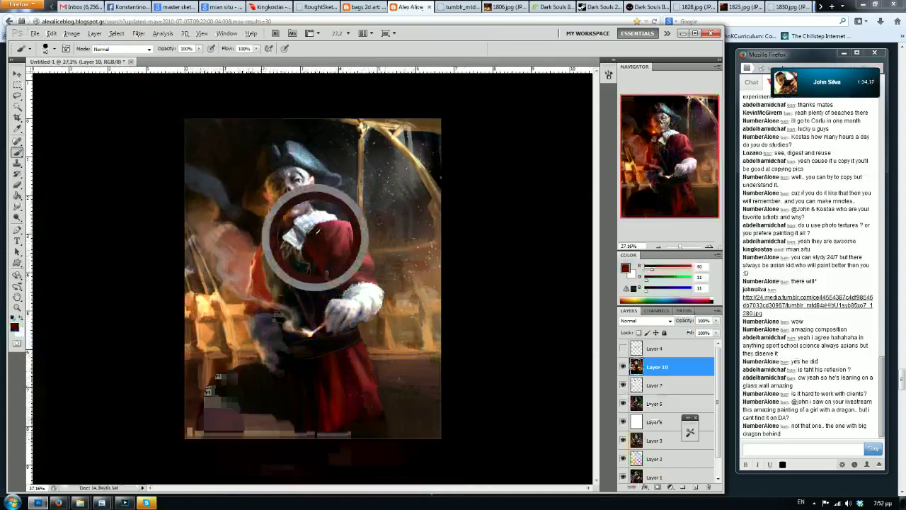
Flip the canvas horizontally, touch up the vest with sampled dark tones, and switch to white for thin highlights on its edge
{"action": "key", "text": "ctrl+shift+h"}
{"action": "left_click", "coordinate": [319, 239], "text": "alt"}
{"action": "left_click", "coordinate": [356, 280], "text": "alt"}
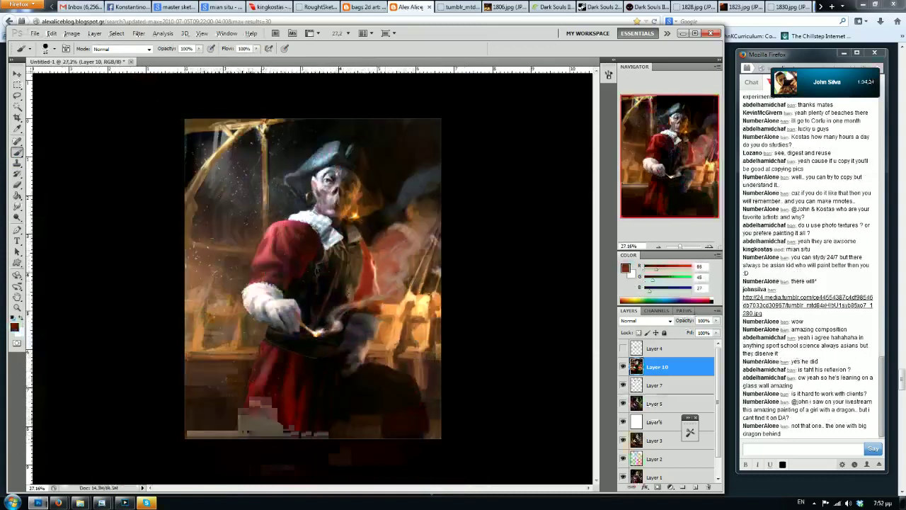
{"action": "key", "text": "x"}
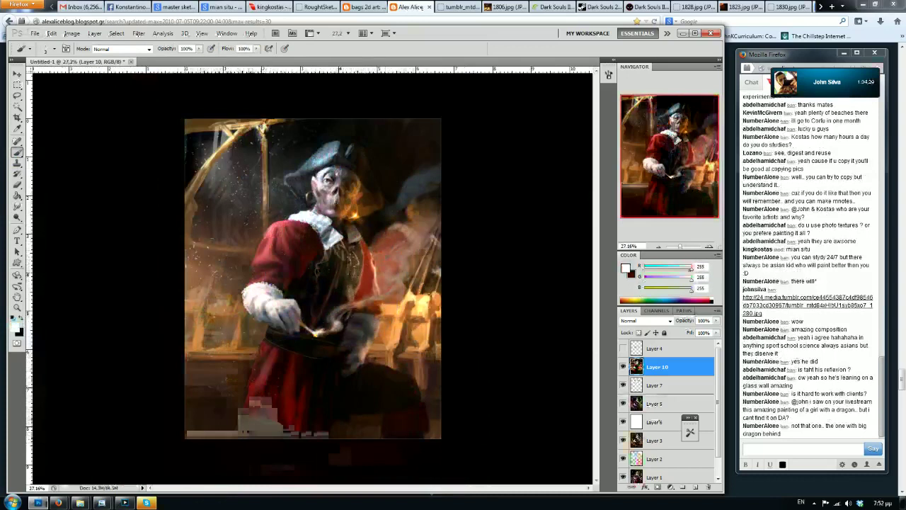
Paint thin pale yellow highlights down the match-lit side of the vest with a very small brush
{"action": "left_click", "coordinate": [397, 311], "text": "alt"}
{"action": "key", "text": "bracketright"}
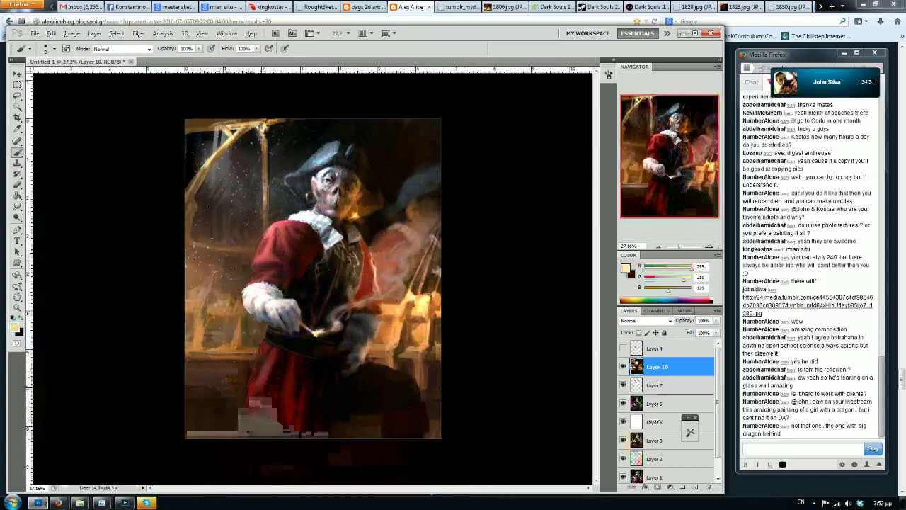
{"action": "key", "text": "bracketleft"}
{"action": "left_click_drag", "start_coordinate": [355, 278], "coordinate": [346, 307]}
{"action": "key", "text": "bracketright"}
{"action": "key", "text": "bracketright"}
{"action": "left_click_drag", "start_coordinate": [347, 253], "coordinate": [349, 264]}
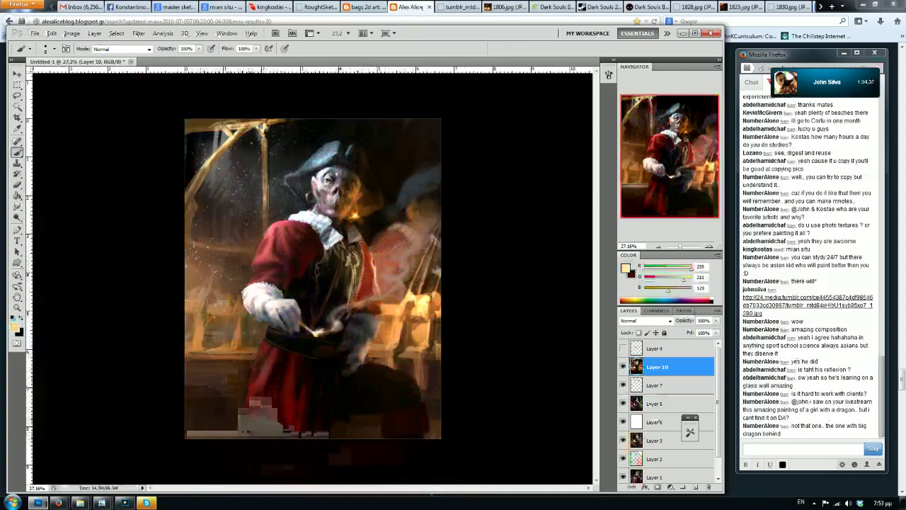
Check the painting mirrored and at several zoom levels, then touch up the warm smoke beside the coat with a larger brush in sampled orange-pink
{"action": "key", "text": "ctrl+shift+h"}
{"action": "scroll", "coordinate": [290, 216], "scroll_direction": "down", "scroll_amount": 6}
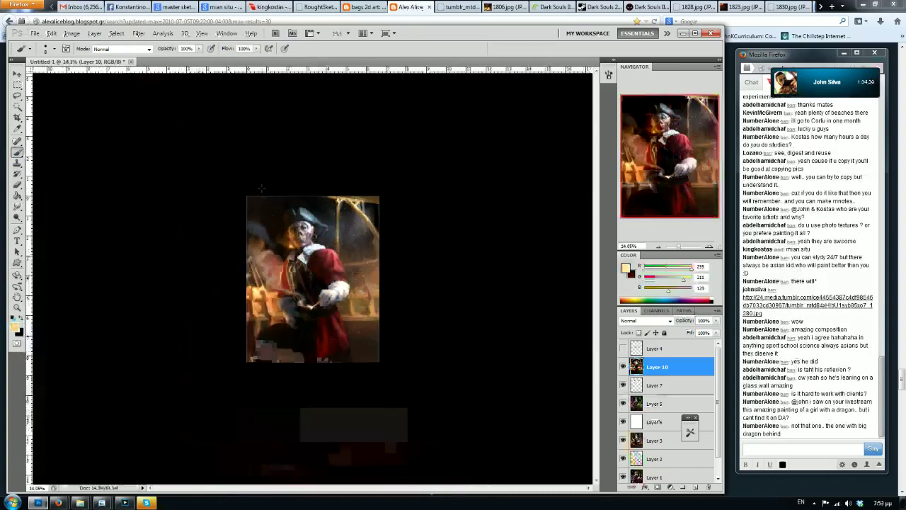
{"action": "scroll", "coordinate": [291, 215], "scroll_direction": "up", "scroll_amount": 15}
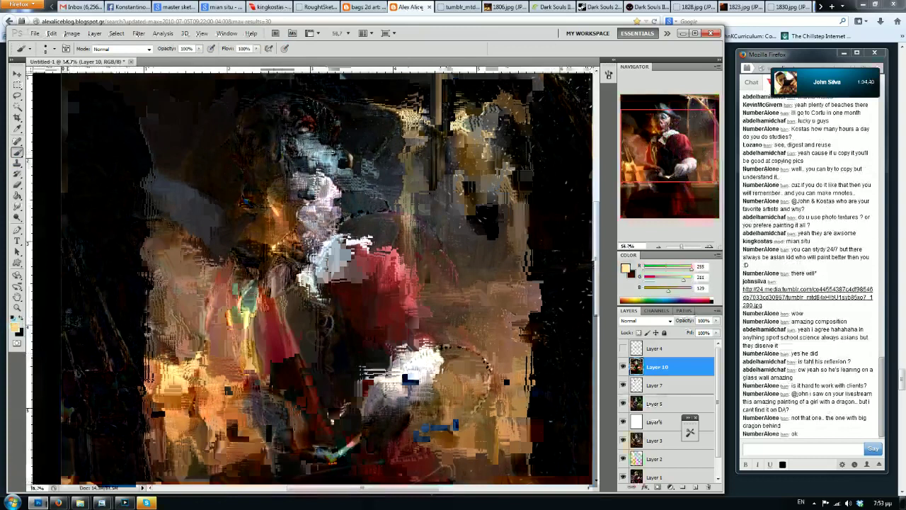
{"action": "scroll", "coordinate": [312, 278], "scroll_direction": "down", "scroll_amount": 1}
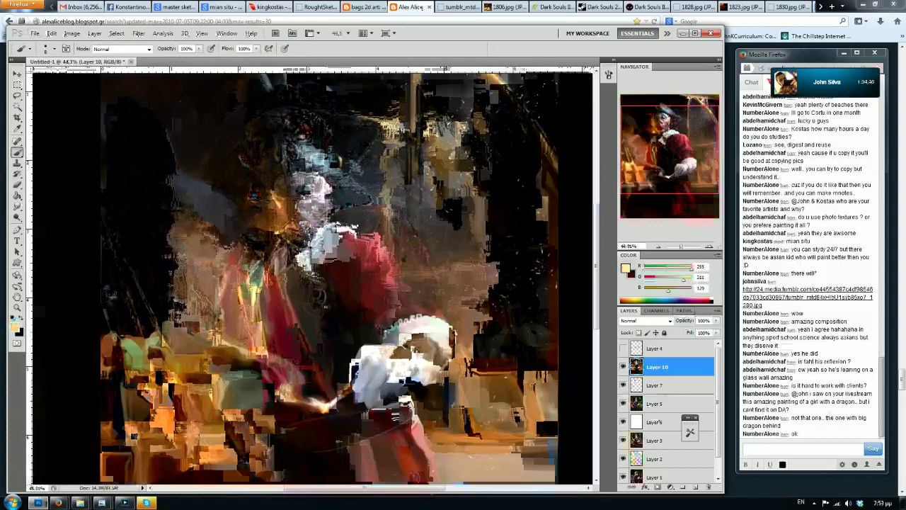
{"action": "scroll", "coordinate": [312, 278], "scroll_direction": "down", "scroll_amount": 1}
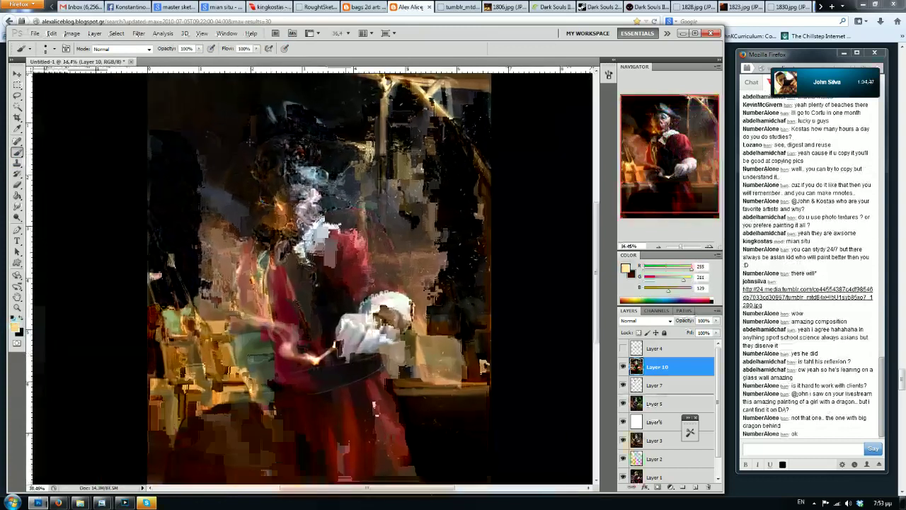
{"action": "key", "text": "ctrl+shift+h"}
{"action": "left_click", "coordinate": [396, 276], "text": "alt"}
{"action": "key", "text": "bracketright"}
{"action": "key", "text": "bracketright"}
{"action": "key", "text": "bracketright"}
{"action": "left_click", "coordinate": [395, 293], "text": "alt"}
{"action": "key", "text": "bracketright"}
{"action": "key", "text": "bracketright"}
{"action": "left_click", "coordinate": [406, 303], "text": "alt"}
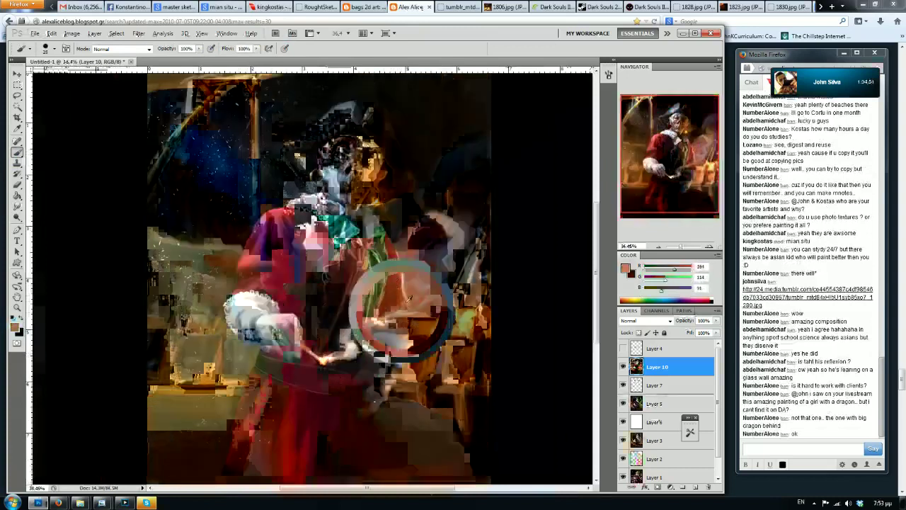
Touch up the warm smoke beside the coat with a smaller brush in sampled orange-pink and red-brown
{"action": "left_click", "coordinate": [408, 299], "text": "alt"}
{"action": "key", "text": "bracketleft"}
{"action": "key", "text": "bracketleft"}
{"action": "key", "text": "bracketleft"}
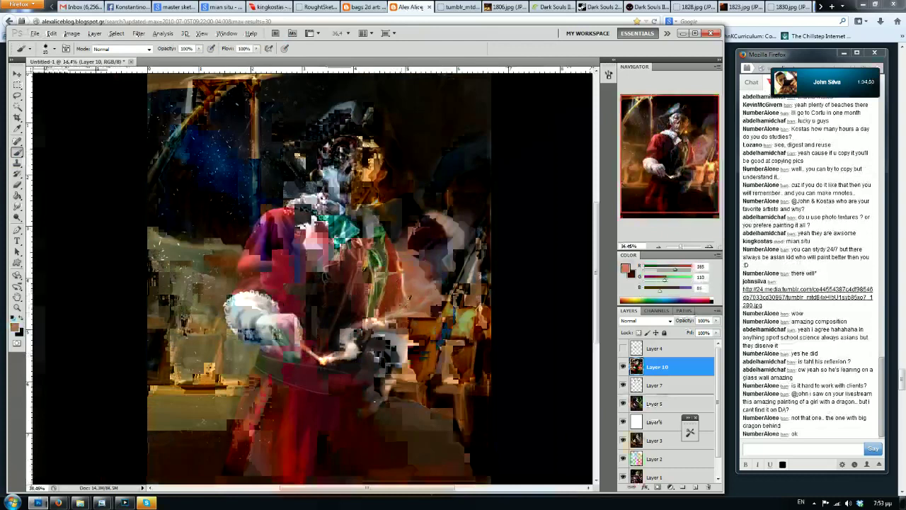
{"action": "left_click", "coordinate": [394, 300], "text": "alt"}
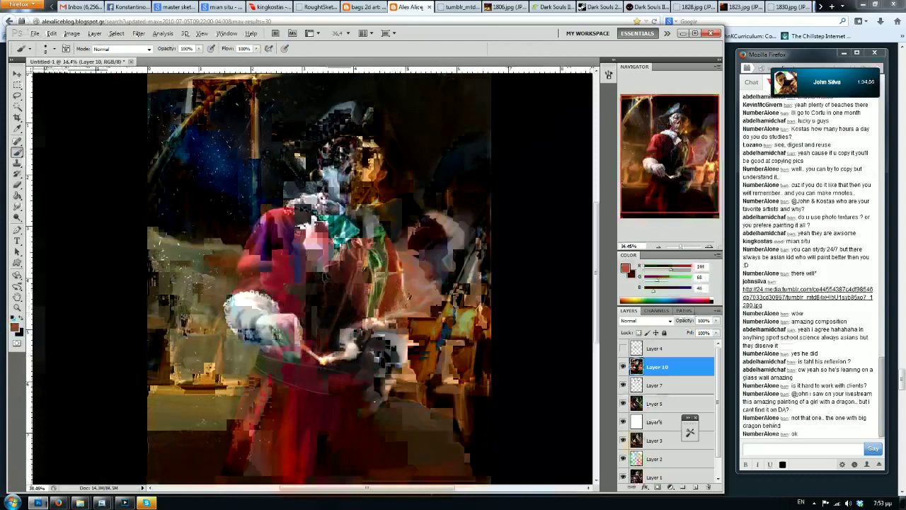
{"action": "scroll", "coordinate": [309, 212], "scroll_direction": "down", "scroll_amount": 5}
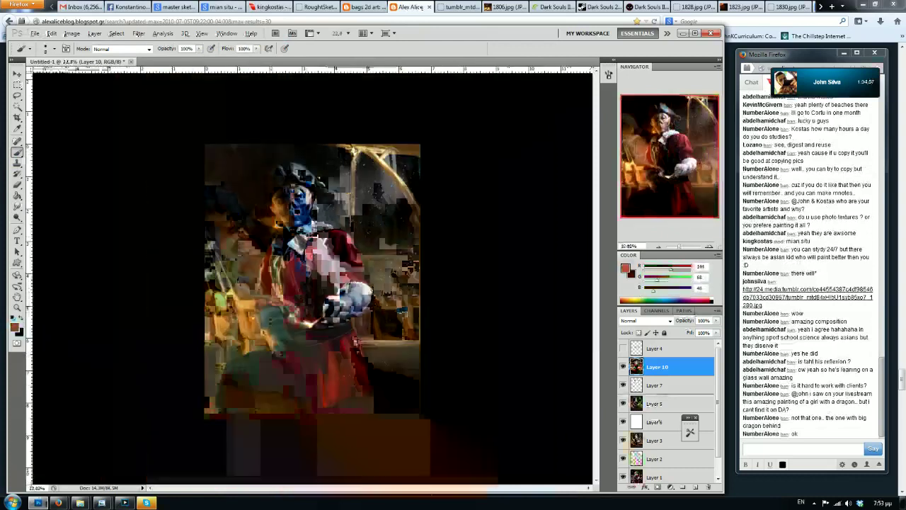
{"action": "scroll", "coordinate": [310, 212], "scroll_direction": "up", "scroll_amount": 3}
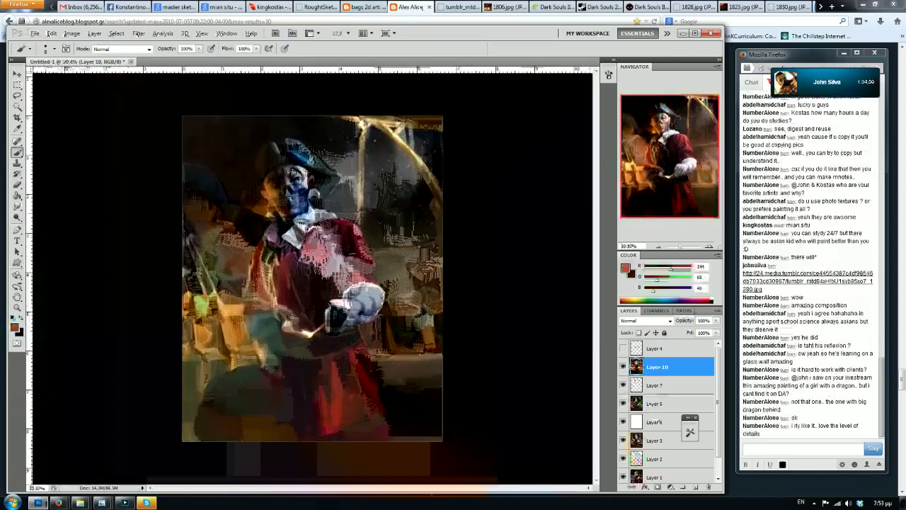
Rework the dark background beside the match-lit side of the face with sampled dark and orange browns
{"action": "left_click", "coordinate": [232, 215], "text": "alt"}
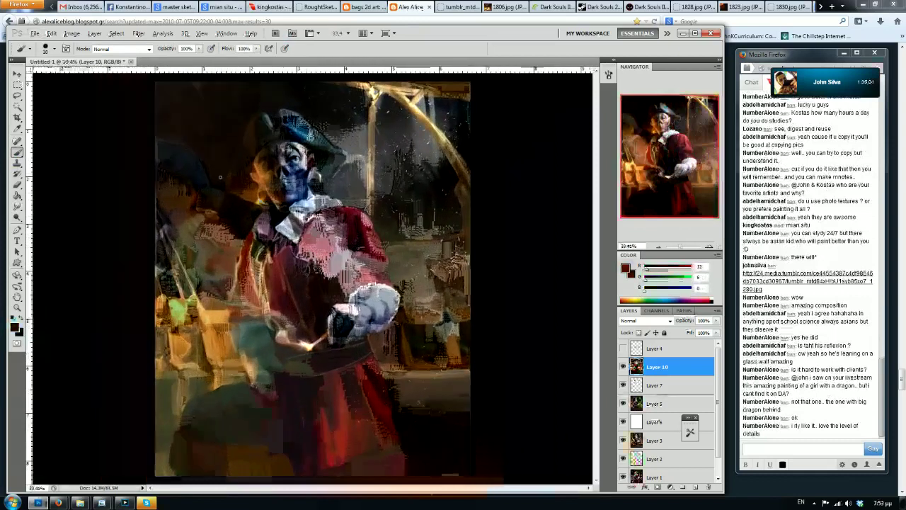
{"action": "left_click", "coordinate": [238, 163], "text": "alt"}
{"action": "left_click", "coordinate": [249, 194], "text": "alt"}
{"action": "key", "text": "bracketright"}
{"action": "key", "text": "bracketright"}
{"action": "key", "text": "bracketright"}
{"action": "left_click", "coordinate": [247, 186], "text": "alt"}
{"action": "key", "text": "bracketleft"}
{"action": "key", "text": "bracketleft"}
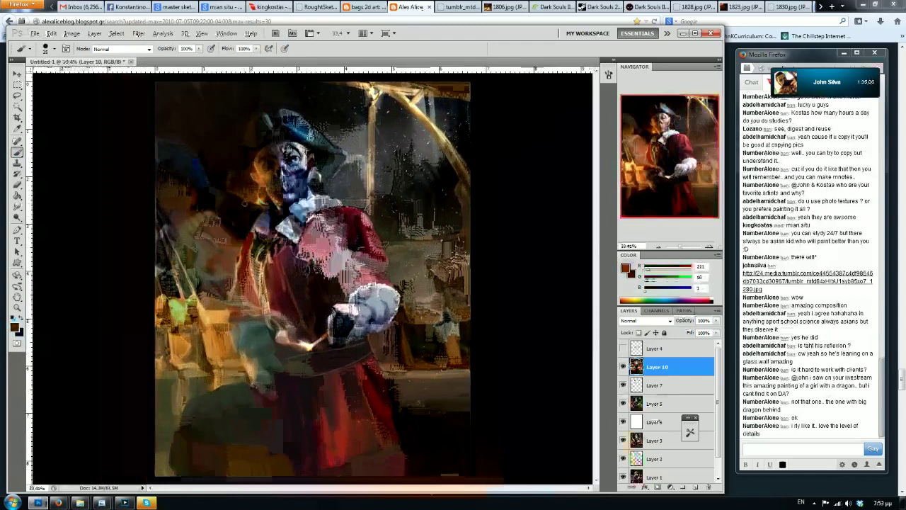
{"action": "left_click", "coordinate": [249, 197], "text": "alt"}
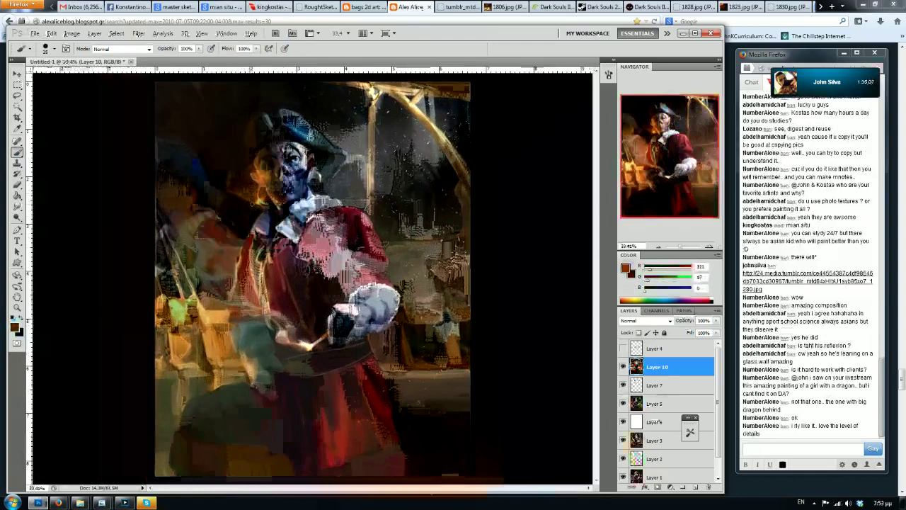
{"action": "left_click", "coordinate": [245, 200], "text": "alt"}
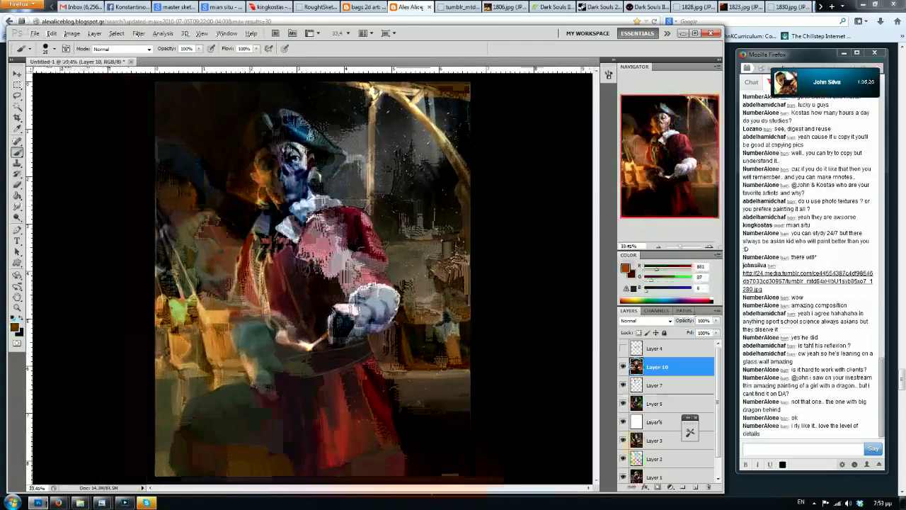
Flip the canvas horizontally and blend the background between the lit face and the smoke with a larger brush in sampled dark browns
{"action": "key", "text": "ctrl+shift+h"}
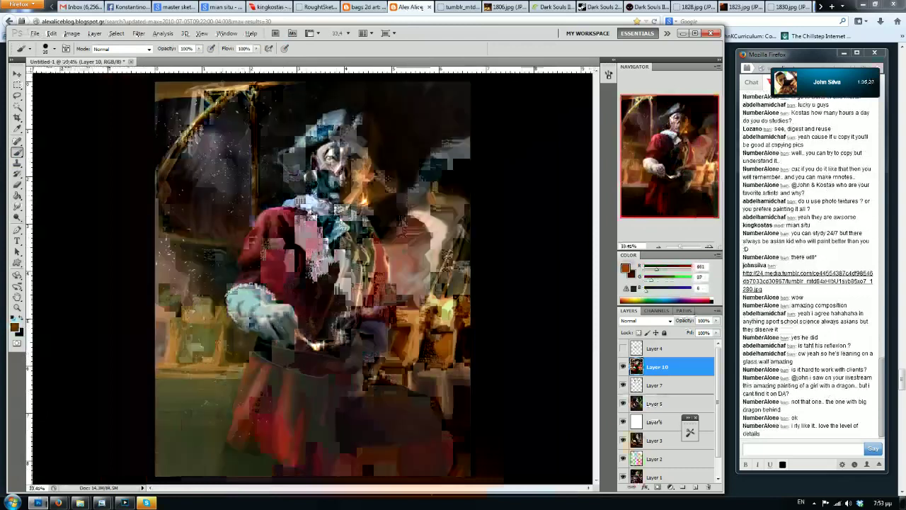
{"action": "left_click", "coordinate": [168, 111], "text": "alt"}
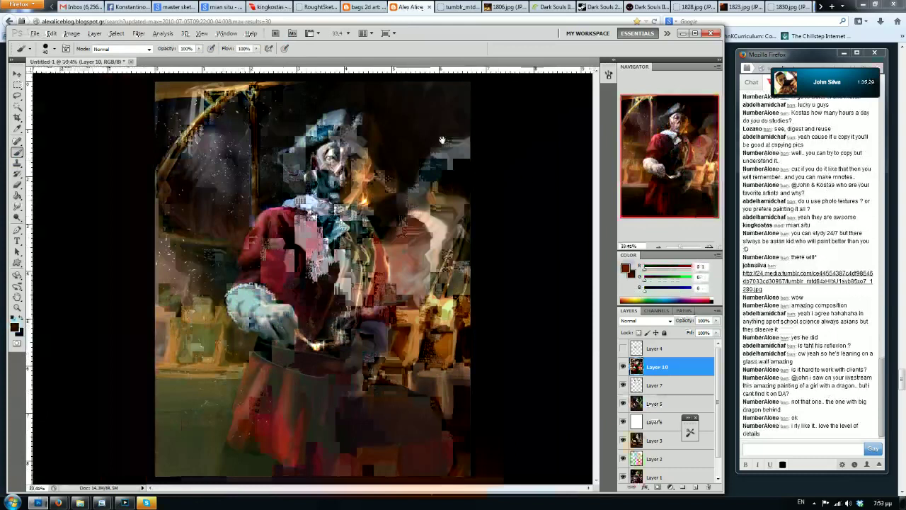
{"action": "key", "text": "bracketright"}
{"action": "key", "text": "bracketright"}
{"action": "left_click", "coordinate": [410, 158], "text": "alt"}
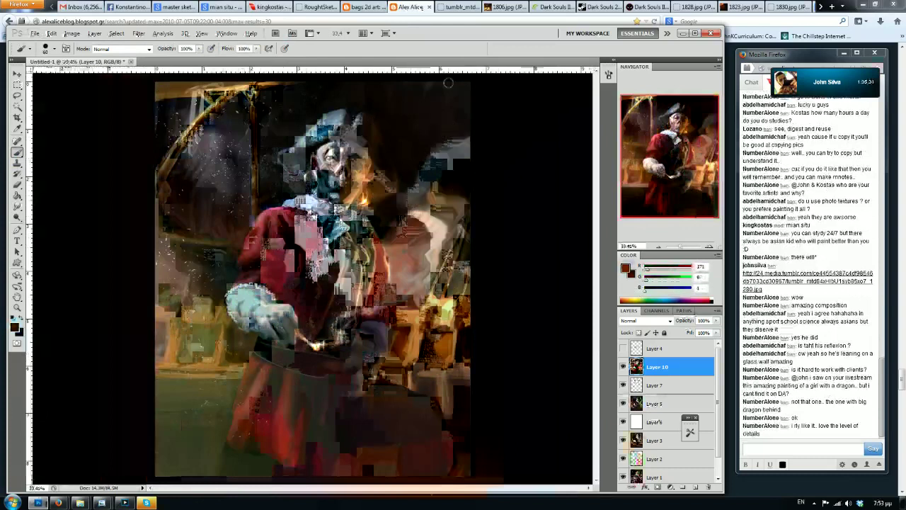
{"action": "left_click_drag", "start_coordinate": [386, 171], "coordinate": [393, 183]}
{"action": "left_click", "coordinate": [393, 187], "text": "alt"}
{"action": "left_click", "coordinate": [392, 176], "text": "alt"}
{"action": "left_click", "coordinate": [396, 168], "text": "alt"}
{"action": "left_click", "coordinate": [396, 182], "text": "alt"}
{"action": "left_click", "coordinate": [385, 193], "text": "alt"}
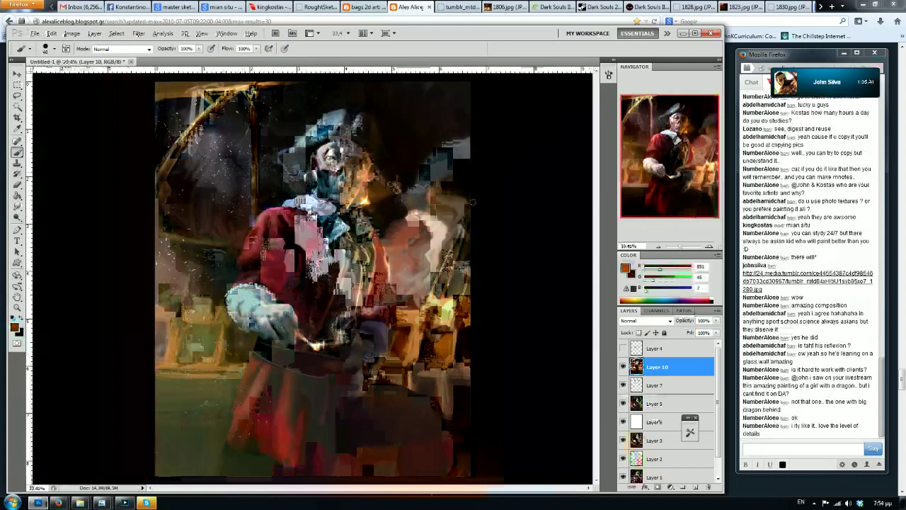
Touch up the smoke with sampled orange and brown tones, undoing the last stroke
{"action": "left_click", "coordinate": [409, 271], "text": "alt"}
{"action": "key", "text": "bracketleft"}
{"action": "key", "text": "bracketleft"}
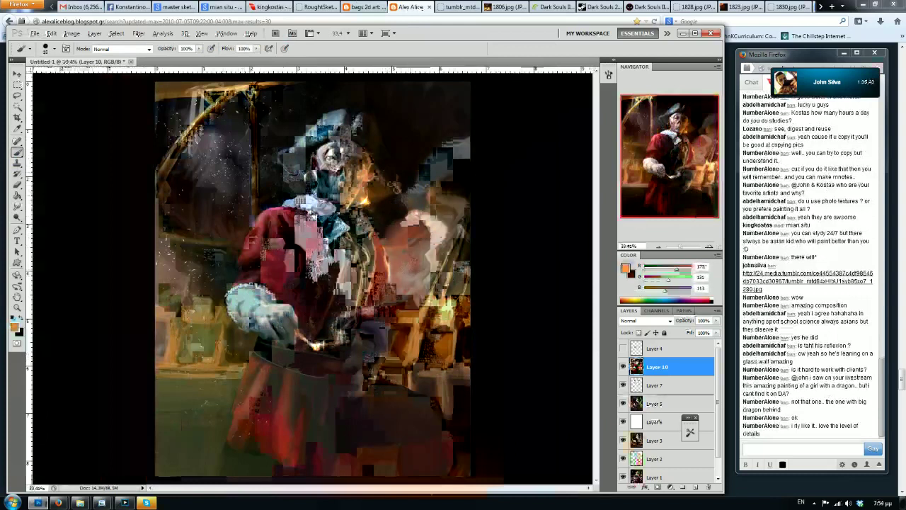
{"action": "key", "text": "bracketright"}
{"action": "key", "text": "bracketright"}
{"action": "left_click", "coordinate": [462, 193], "text": "alt"}
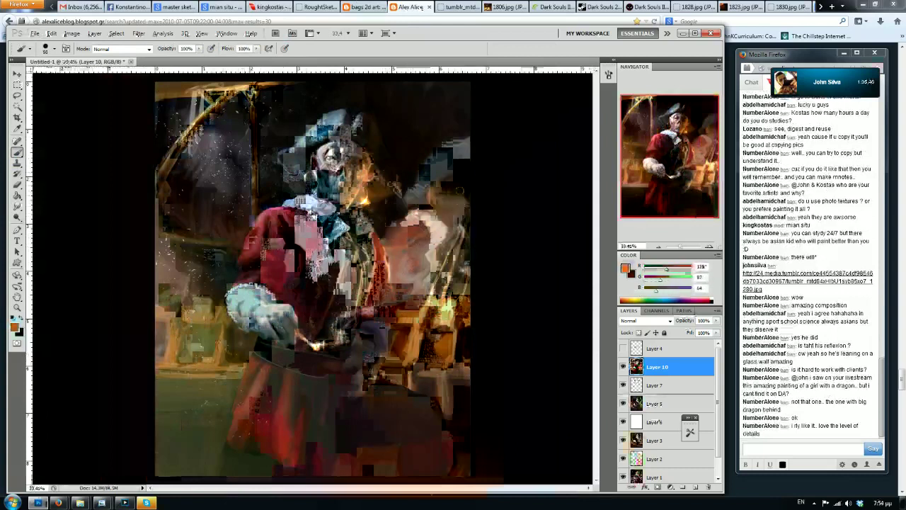
{"action": "left_click", "coordinate": [455, 175], "text": "alt"}
{"action": "left_click", "coordinate": [446, 178], "text": "alt"}
{"action": "key", "text": "ctrl+z"}
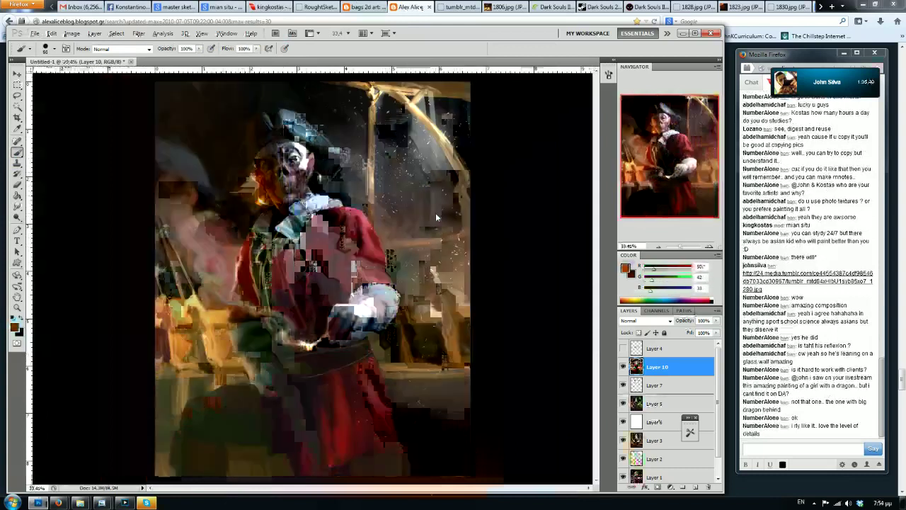
Paint a near-black foreground shape over the lower background behind the gloved arm on a new layer, using a large brush
{"action": "left_click", "coordinate": [495, 311], "text": "alt"}
{"action": "key", "text": "bracketright"}
{"action": "key", "text": "bracketright"}
{"action": "key", "text": "bracketright"}
{"action": "key", "text": "bracketright"}
{"action": "key", "text": "bracketright"}
{"action": "key", "text": "bracketright"}
{"action": "key", "text": "bracketright"}
{"action": "left_click_drag", "start_coordinate": [481, 295], "coordinate": [465, 474]}
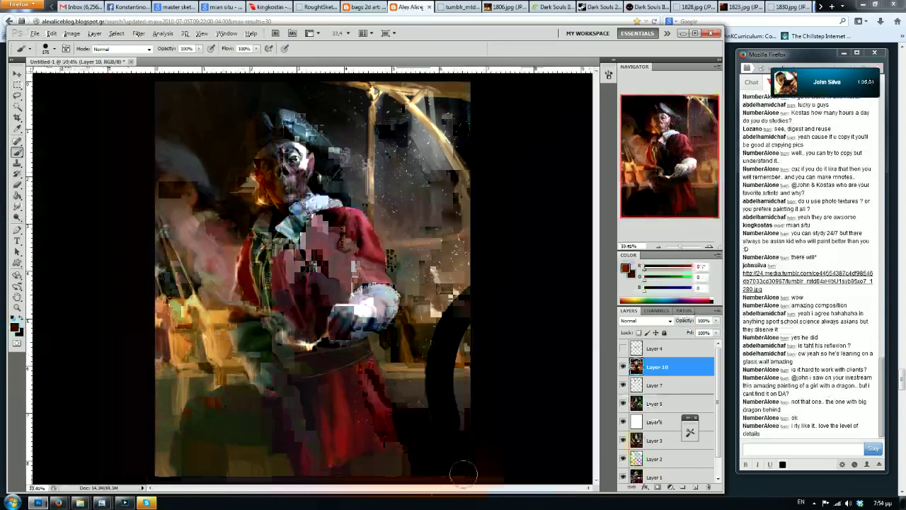
{"action": "key", "text": "ctrl+z"}
{"action": "left_click", "coordinate": [695, 487]}
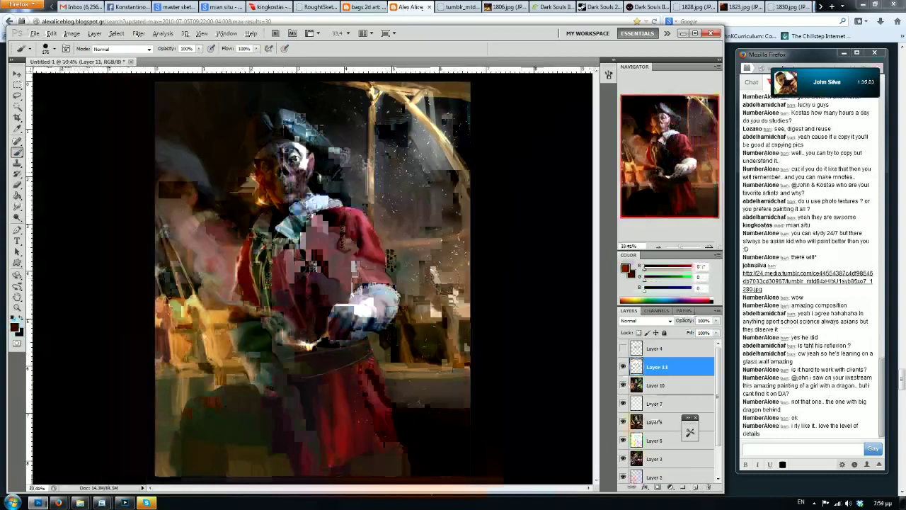
{"action": "scroll", "coordinate": [453, 349], "scroll_direction": "down", "scroll_amount": 1}
{"action": "mouse_move", "coordinate": [454, 348]}
{"action": "left_mouse_down"}
{"action": "mouse_move", "coordinate": [422, 407]}
{"action": "mouse_move", "coordinate": [441, 450]}
{"action": "mouse_move", "coordinate": [453, 346]}
{"action": "mouse_move", "coordinate": [439, 343]}
{"action": "mouse_move", "coordinate": [449, 325]}
{"action": "mouse_move", "coordinate": [420, 385]}
{"action": "mouse_move", "coordinate": [424, 447]}
{"action": "mouse_move", "coordinate": [416, 422]}
{"action": "mouse_move", "coordinate": [420, 373]}
{"action": "mouse_move", "coordinate": [444, 322]}
{"action": "mouse_move", "coordinate": [419, 368]}
{"action": "mouse_move", "coordinate": [415, 434]}
{"action": "left_mouse_up"}
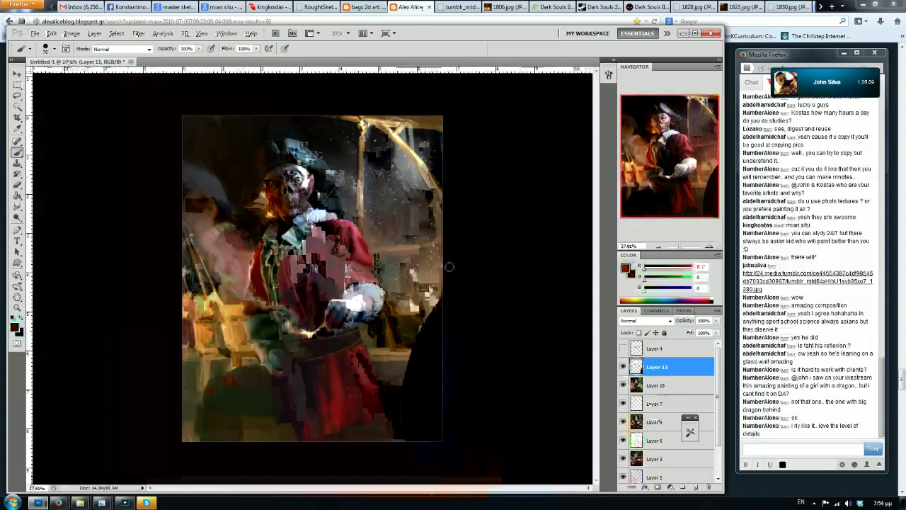
Flip the canvas and build up the lower part of a near-black foreground trunk beside the pirate's gloved arm
{"action": "key", "text": "ctrl+shift+h"}
{"action": "key", "text": "bracketright"}
{"action": "key", "text": "bracketright"}
{"action": "key", "text": "bracketright"}
{"action": "key", "text": "bracketright"}
{"action": "key", "text": "bracketleft"}
{"action": "key", "text": "bracketleft"}
{"action": "key", "text": "bracketleft"}
{"action": "key", "text": "bracketleft"}
{"action": "key", "text": "bracketleft"}
{"action": "left_click_drag", "start_coordinate": [213, 292], "coordinate": [213, 341]}
{"action": "mouse_move", "coordinate": [216, 296]}
{"action": "left_mouse_down"}
{"action": "mouse_move", "coordinate": [233, 349]}
{"action": "mouse_move", "coordinate": [226, 405]}
{"action": "mouse_move", "coordinate": [214, 348]}
{"action": "left_mouse_up"}
{"action": "mouse_move", "coordinate": [215, 315]}
{"action": "left_mouse_down"}
{"action": "mouse_move", "coordinate": [234, 361]}
{"action": "mouse_move", "coordinate": [226, 373]}
{"action": "left_mouse_up"}
{"action": "left_click_drag", "start_coordinate": [223, 331], "coordinate": [221, 263]}
Extend the near-black trunk up to the painting's top edge and fill in the upper corner
{"action": "mouse_move", "coordinate": [213, 312]}
{"action": "left_mouse_down"}
{"action": "mouse_move", "coordinate": [230, 283]}
{"action": "mouse_move", "coordinate": [219, 170]}
{"action": "left_mouse_up"}
{"action": "mouse_move", "coordinate": [213, 121]}
{"action": "left_mouse_down"}
{"action": "mouse_move", "coordinate": [206, 304]}
{"action": "mouse_move", "coordinate": [188, 119]}
{"action": "mouse_move", "coordinate": [203, 102]}
{"action": "left_mouse_up"}
{"action": "key", "text": "]"}
{"action": "mouse_move", "coordinate": [202, 135]}
{"action": "left_mouse_down"}
{"action": "mouse_move", "coordinate": [218, 108]}
{"action": "mouse_move", "coordinate": [194, 139]}
{"action": "left_mouse_up"}
{"action": "key", "text": "F2"}
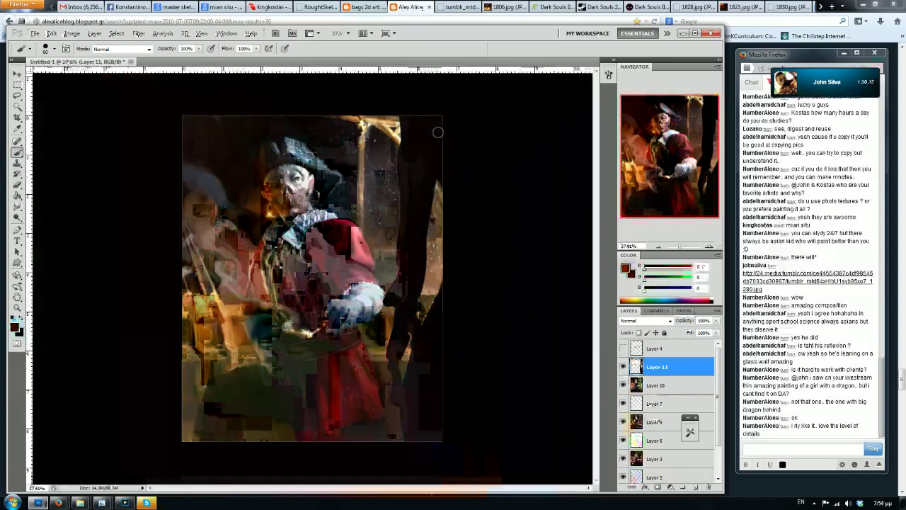
{"action": "left_click_drag", "start_coordinate": [431, 205], "coordinate": [443, 198]}
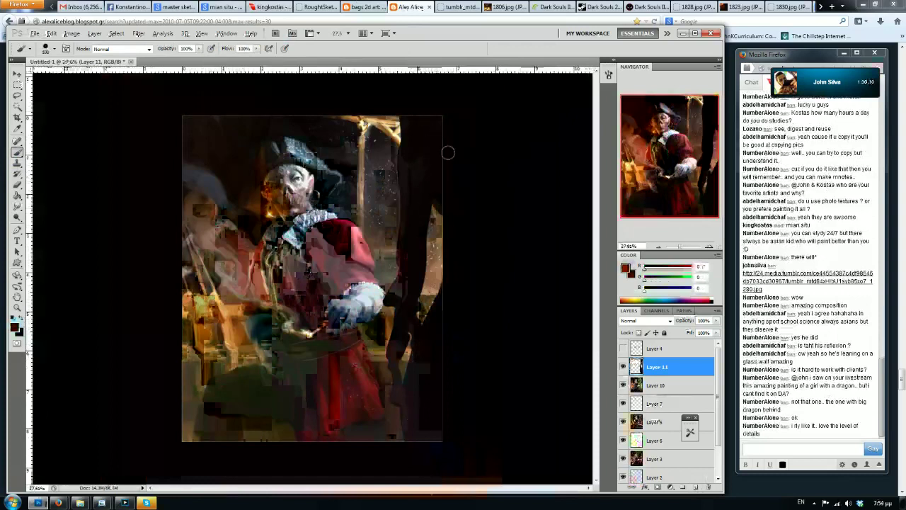
{"action": "key", "text": "ctrl+z"}
{"action": "mouse_move", "coordinate": [403, 141]}
{"action": "left_mouse_down"}
{"action": "mouse_move", "coordinate": [406, 186]}
{"action": "mouse_move", "coordinate": [438, 218]}
{"action": "mouse_move", "coordinate": [440, 290]}
{"action": "left_mouse_up"}
{"action": "key", "text": "ctrl+z"}
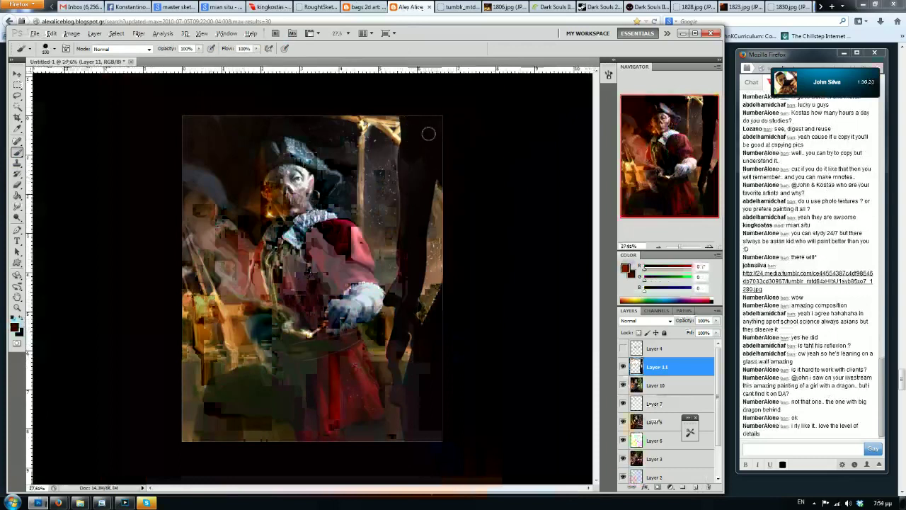
Refine the foreground trunk's inner edge beside the red sleeve with a smaller near-black brush, working in both mirrored orientations
{"action": "key", "text": "ctrl+shift+h"}
{"action": "key", "text": "bracketleft"}
{"action": "key", "text": "bracketleft"}
{"action": "key", "text": "bracketleft"}
{"action": "key", "text": "bracketleft"}
{"action": "key", "text": "bracketleft"}
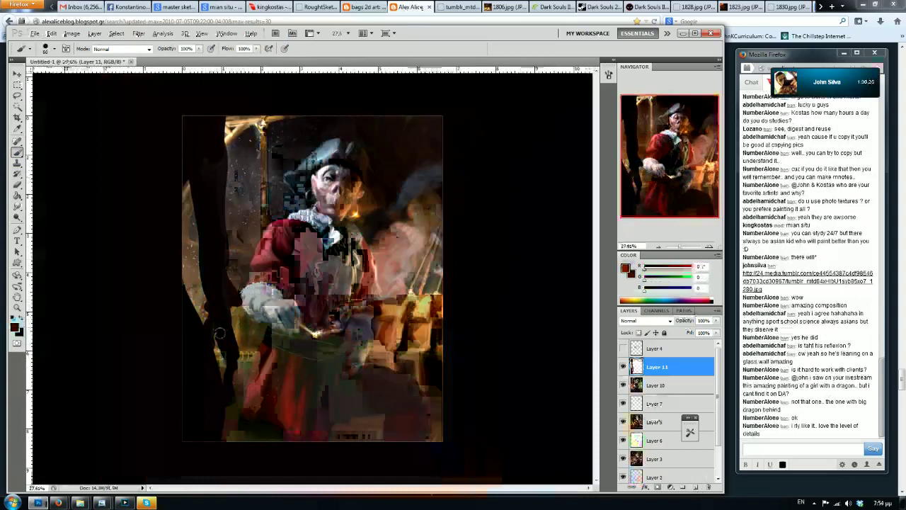
{"action": "key", "text": "bracketleft"}
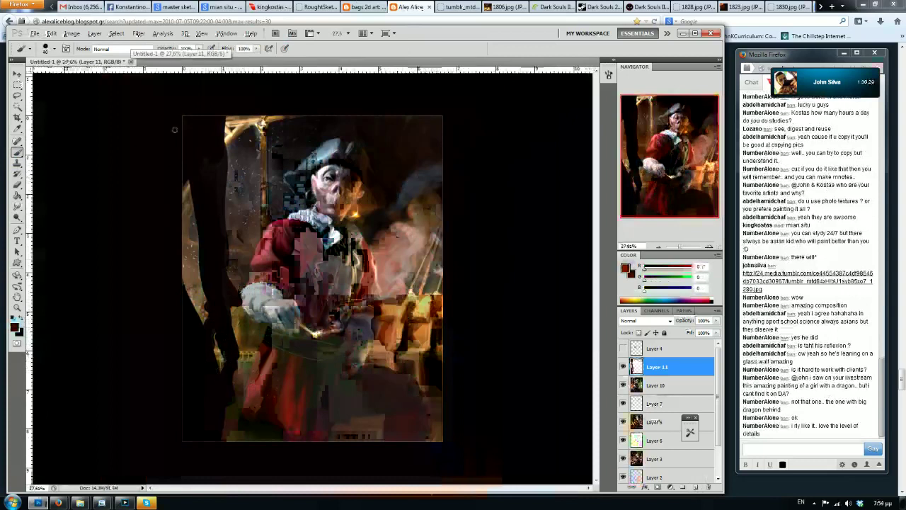
{"action": "key", "text": "bracketright"}
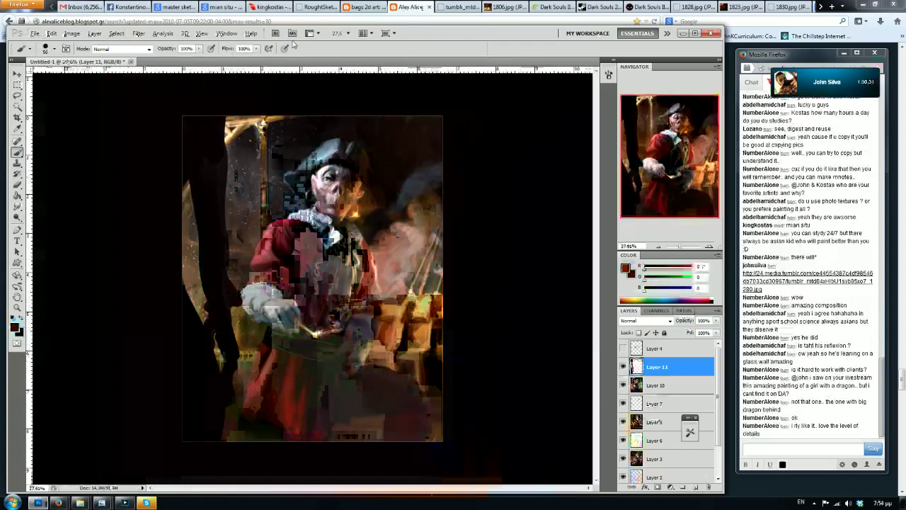
{"action": "key", "text": "ctrl+shift+h"}
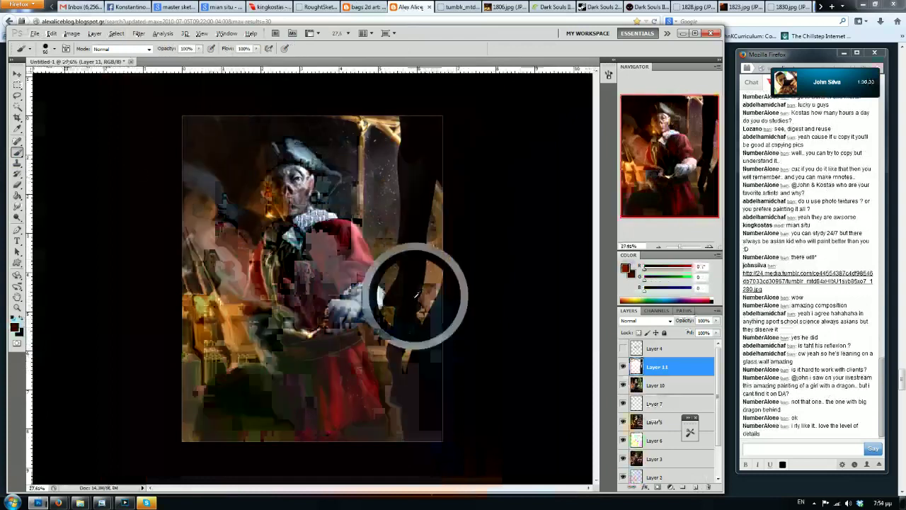
{"action": "mouse_move", "coordinate": [411, 256]}
{"action": "left_mouse_down"}
{"action": "mouse_move", "coordinate": [393, 264]}
{"action": "mouse_move", "coordinate": [395, 276]}
{"action": "left_mouse_up"}
{"action": "key", "text": "ctrl+z"}
{"action": "left_click_drag", "start_coordinate": [411, 221], "coordinate": [394, 287]}
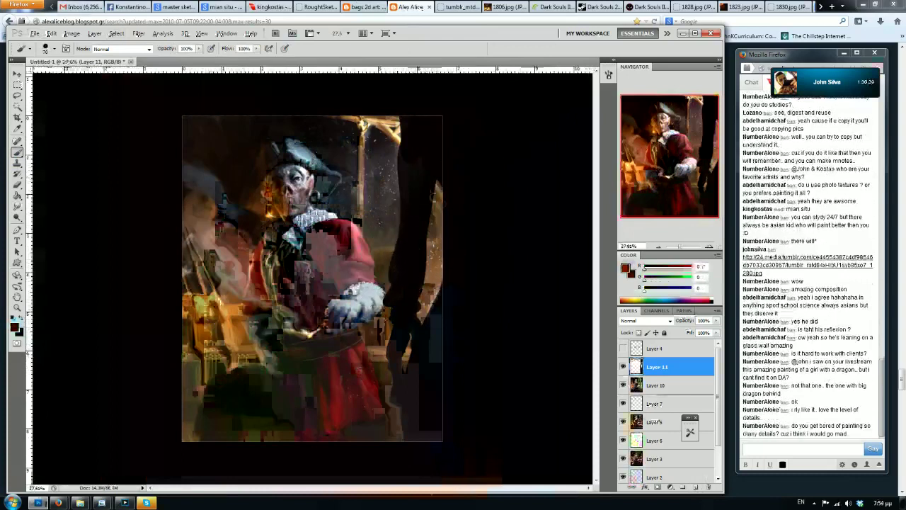
Check the composition with the foreground trunk mirrored and at several zoom levels
{"action": "key", "text": "ctrl+shift+h"}
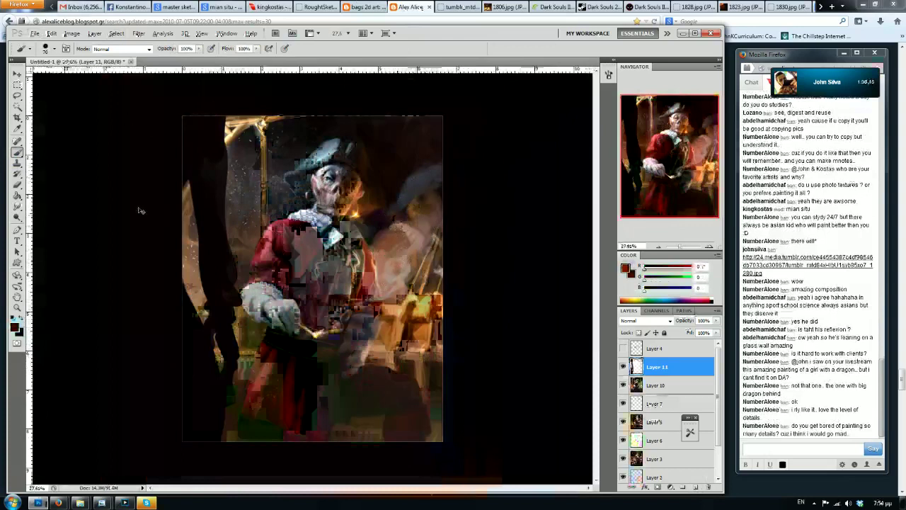
{"action": "key", "text": "ctrl+shift+h"}
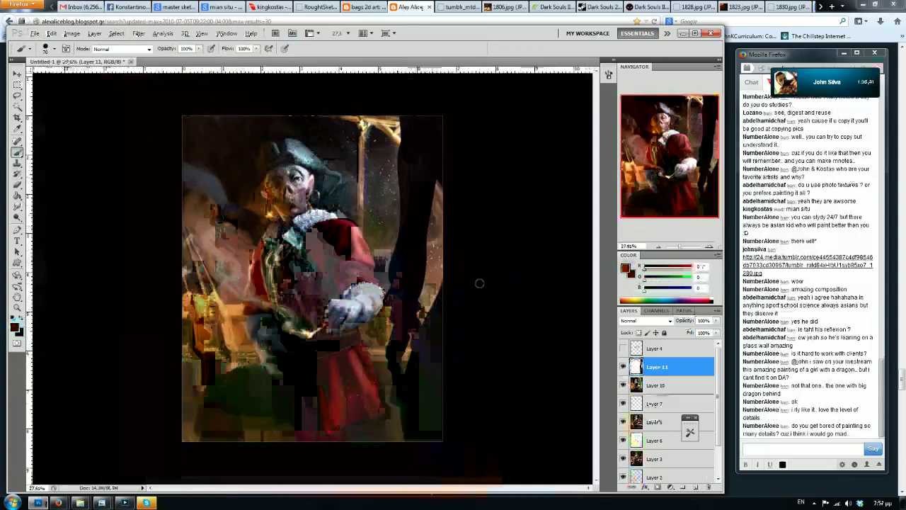
{"action": "scroll", "coordinate": [333, 142], "scroll_direction": "up", "scroll_amount": 5}
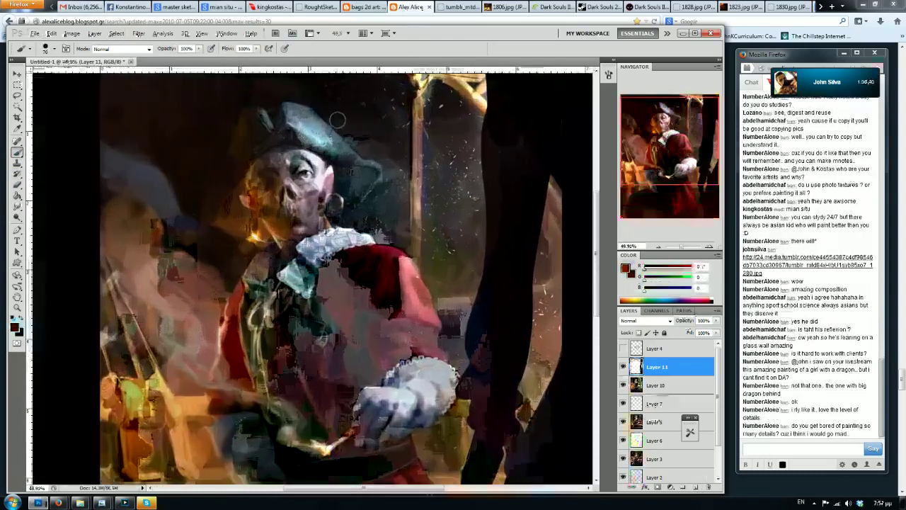
{"action": "scroll", "coordinate": [337, 120], "scroll_direction": "down", "scroll_amount": 4}
{"action": "scroll", "coordinate": [337, 121], "scroll_direction": "up", "scroll_amount": 4}
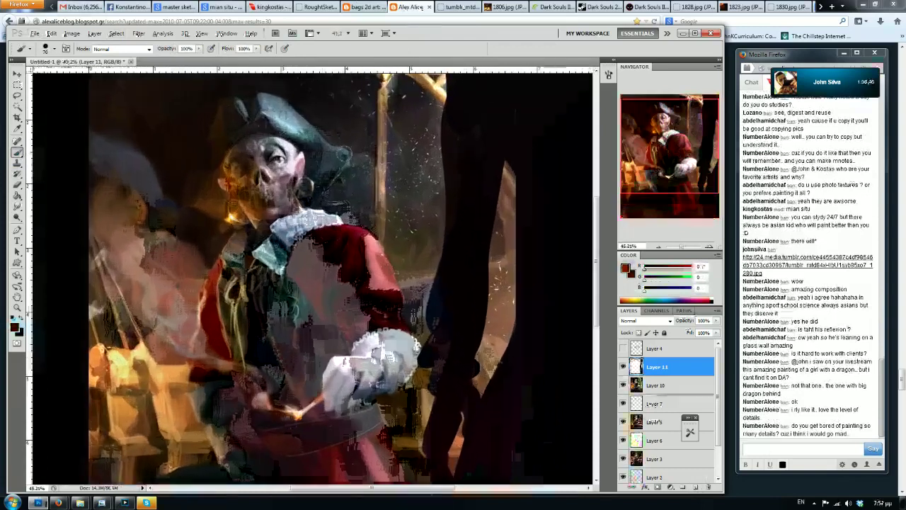
{"action": "scroll", "coordinate": [345, 153], "scroll_direction": "down", "scroll_amount": 2}
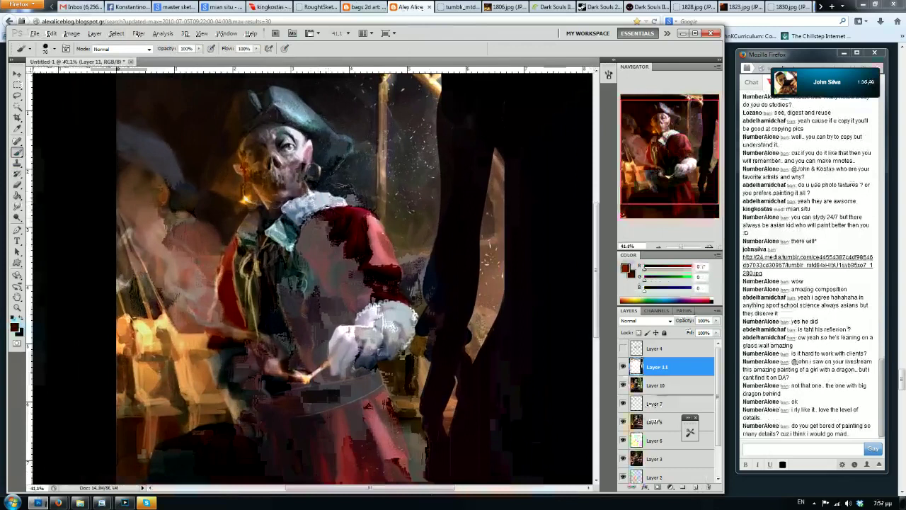
{"action": "scroll", "coordinate": [277, 202], "scroll_direction": "down", "scroll_amount": 1}
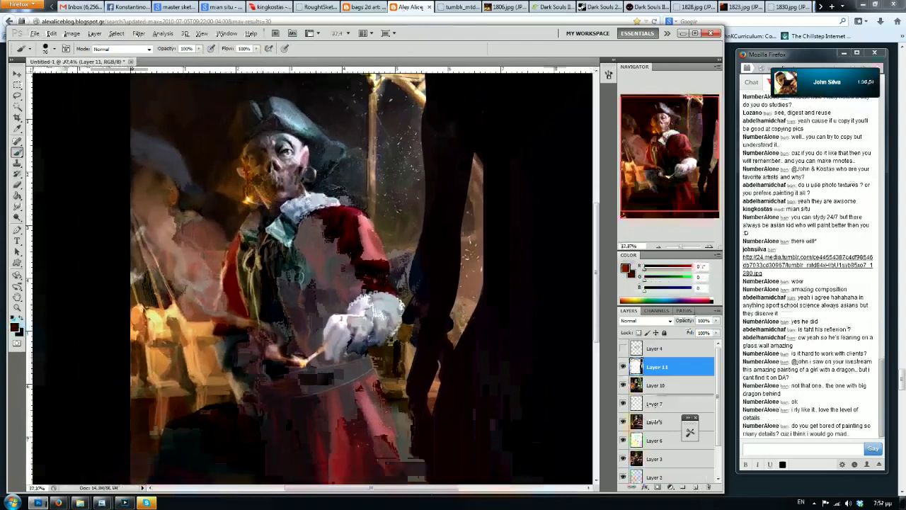
{"action": "scroll", "coordinate": [255, 179], "scroll_direction": "down", "scroll_amount": 1}
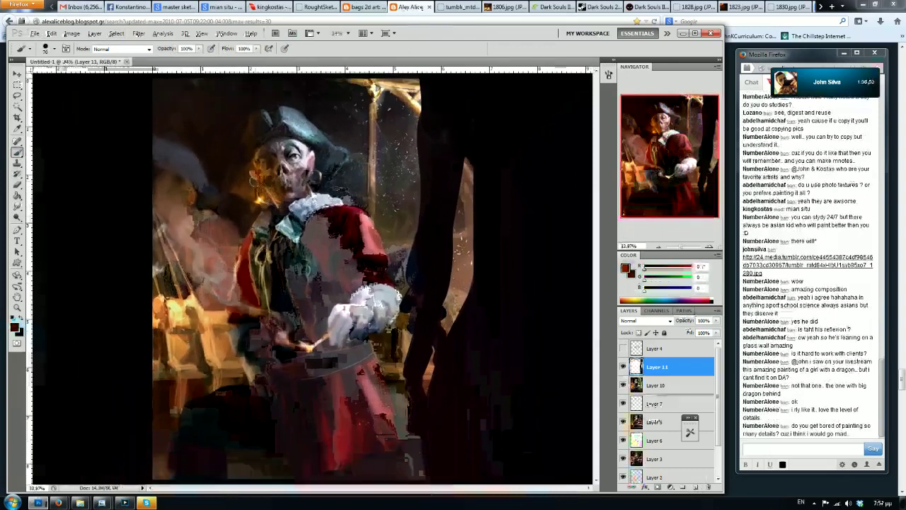
{"action": "scroll", "coordinate": [253, 181], "scroll_direction": "down", "scroll_amount": 1}
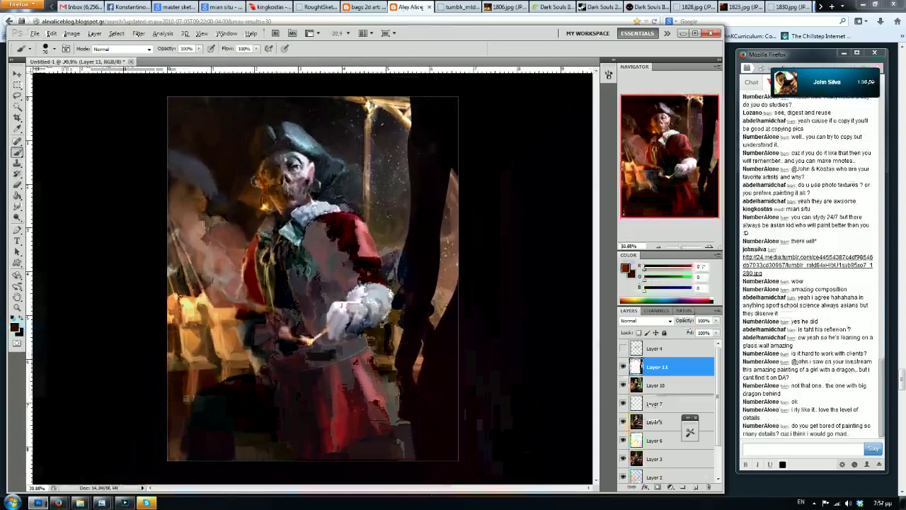
{"action": "scroll", "coordinate": [267, 167], "scroll_direction": "up", "scroll_amount": 4}
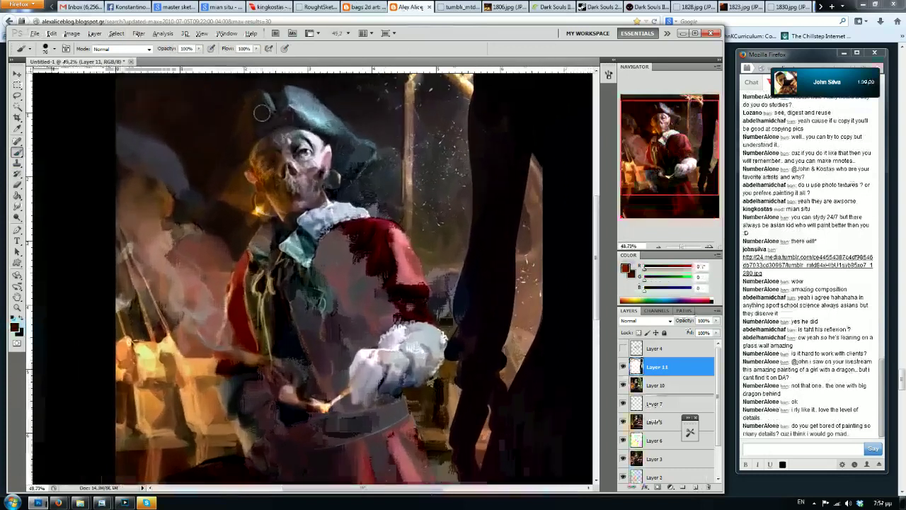
Examine how the dark foreground trunk frames the pirate, close up and at full view, in both canvas orientations
{"action": "scroll", "coordinate": [263, 115], "scroll_direction": "up", "scroll_amount": 6}
{"action": "scroll", "coordinate": [261, 112], "scroll_direction": "down", "scroll_amount": 7}
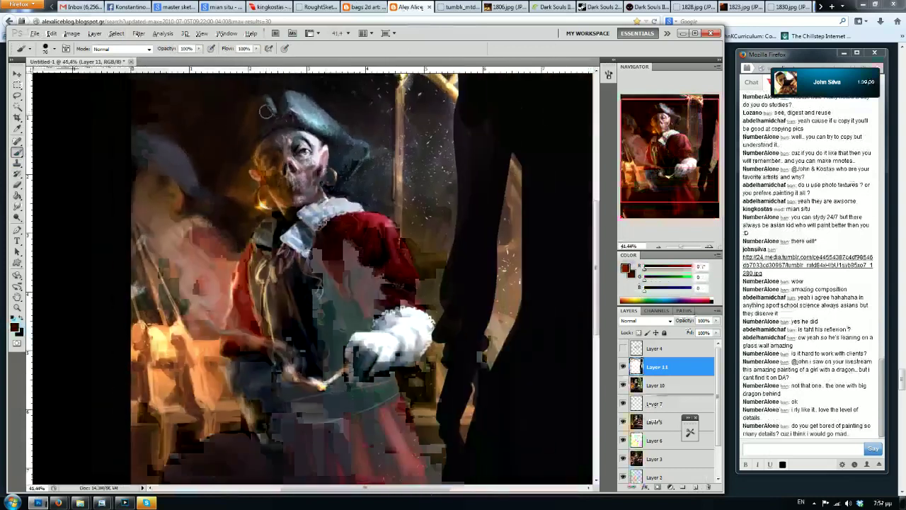
{"action": "scroll", "coordinate": [265, 119], "scroll_direction": "up", "scroll_amount": 2}
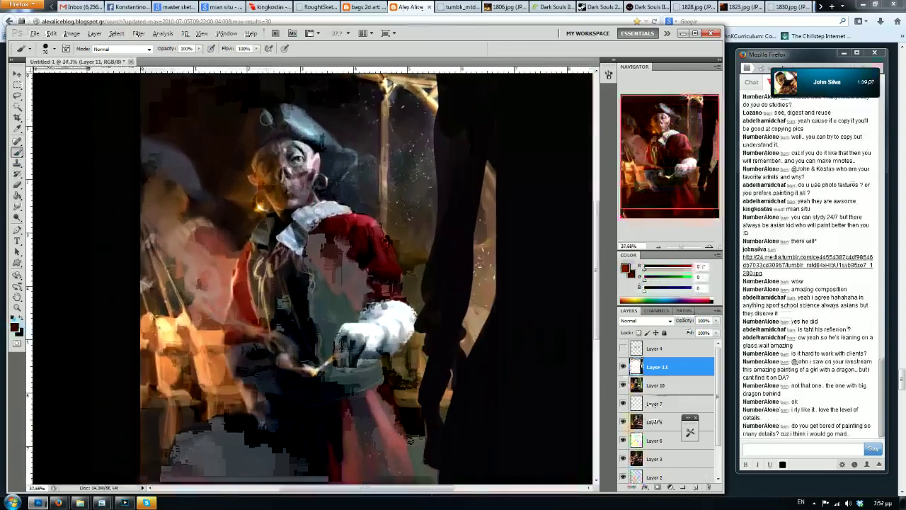
{"action": "scroll", "coordinate": [332, 260], "scroll_direction": "down", "scroll_amount": 2}
{"action": "scroll", "coordinate": [332, 260], "scroll_direction": "up", "scroll_amount": 1}
{"action": "scroll", "coordinate": [301, 234], "scroll_direction": "up", "scroll_amount": 1}
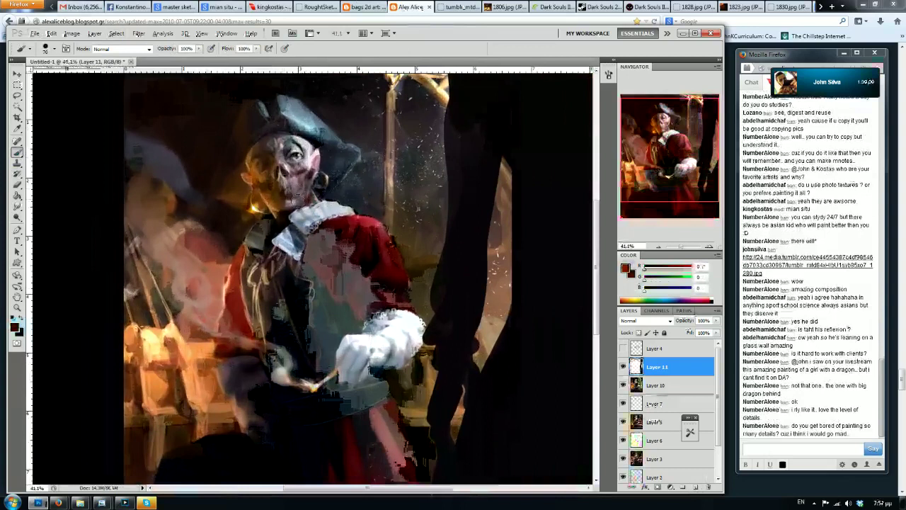
{"action": "scroll", "coordinate": [301, 233], "scroll_direction": "down", "scroll_amount": 3}
{"action": "scroll", "coordinate": [300, 234], "scroll_direction": "up", "scroll_amount": 2}
{"action": "scroll", "coordinate": [301, 234], "scroll_direction": "down", "scroll_amount": 3}
{"action": "scroll", "coordinate": [301, 234], "scroll_direction": "up", "scroll_amount": 2}
{"action": "scroll", "coordinate": [357, 179], "scroll_direction": "up", "scroll_amount": 1}
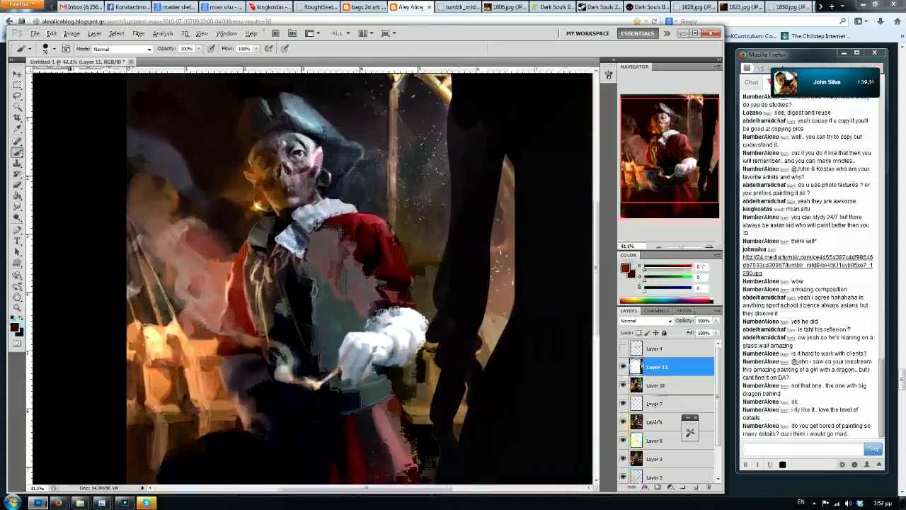
{"action": "key", "text": "ctrl+shift+h"}
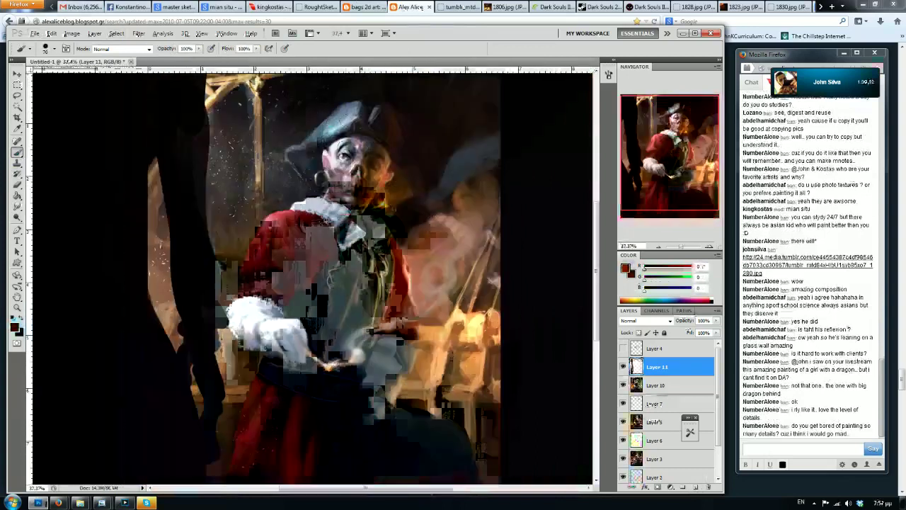
{"action": "left_click_drag", "start_coordinate": [316, 123], "coordinate": [320, 174]}
{"action": "scroll", "coordinate": [296, 190], "scroll_direction": "down", "scroll_amount": 1}
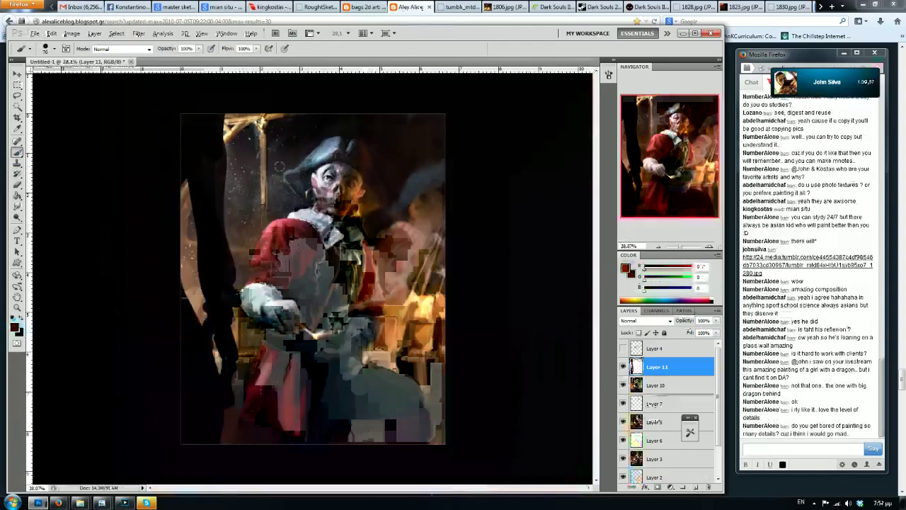
Soften the dark foreground trunk layer with a Gaussian Blur
{"action": "key", "text": "bracketright"}
{"action": "key", "text": "bracketright"}
{"action": "key", "text": "bracketright"}
{"action": "key", "text": "bracketright"}
{"action": "left_click", "coordinate": [17, 95]}
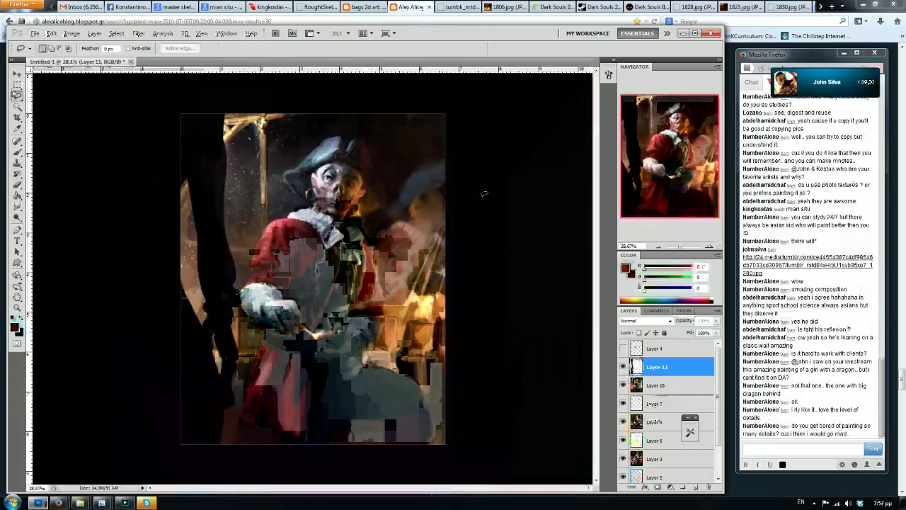
{"action": "left_click", "coordinate": [139, 34]}
{"action": "left_click", "coordinate": [162, 69]}
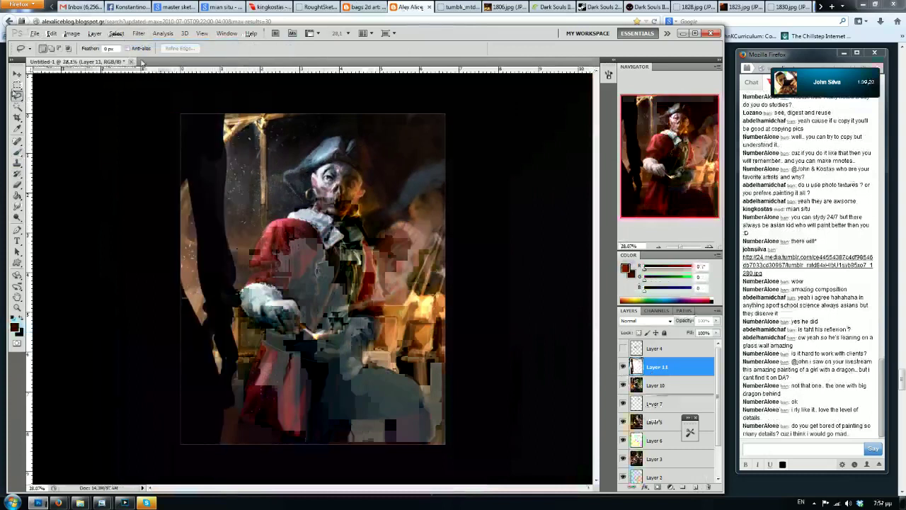
{"action": "left_click", "coordinate": [136, 33]}
{"action": "mouse_move", "coordinate": [163, 117]}
{"action": "left_click", "coordinate": [263, 154]}
{"action": "mouse_move", "coordinate": [661, 394]}
{"action": "left_mouse_down"}
{"action": "mouse_move", "coordinate": [683, 397]}
{"action": "mouse_move", "coordinate": [666, 398]}
{"action": "left_mouse_up"}
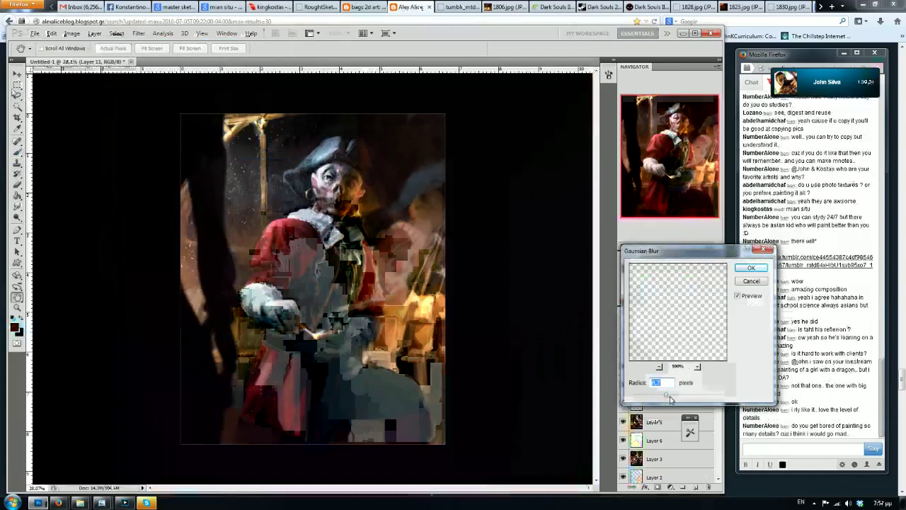
{"action": "key", "text": "Return"}
Examine the blurred trunk against the sharp pirate figure at different zoom levels, with the canvas flipped both ways
{"action": "key", "text": "ctrl+shift+h"}
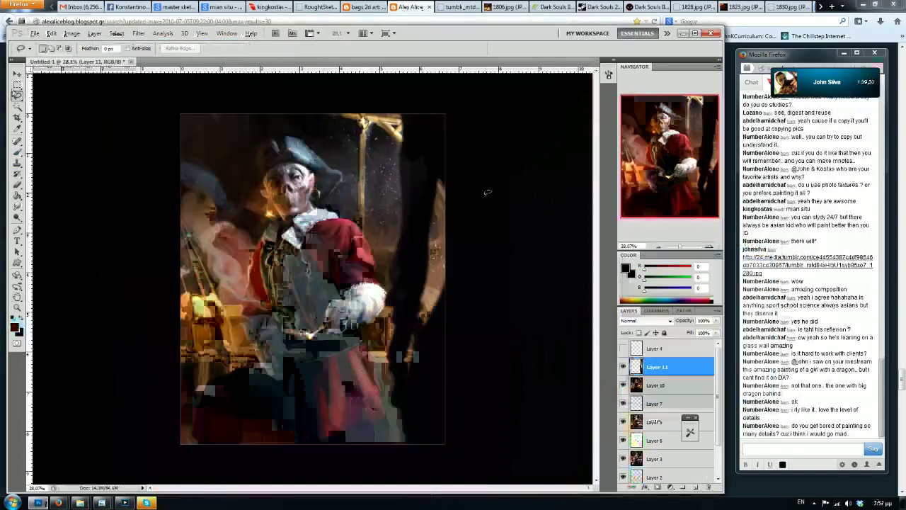
{"action": "scroll", "coordinate": [374, 166], "scroll_direction": "down", "scroll_amount": 3}
{"action": "scroll", "coordinate": [365, 126], "scroll_direction": "up", "scroll_amount": 4}
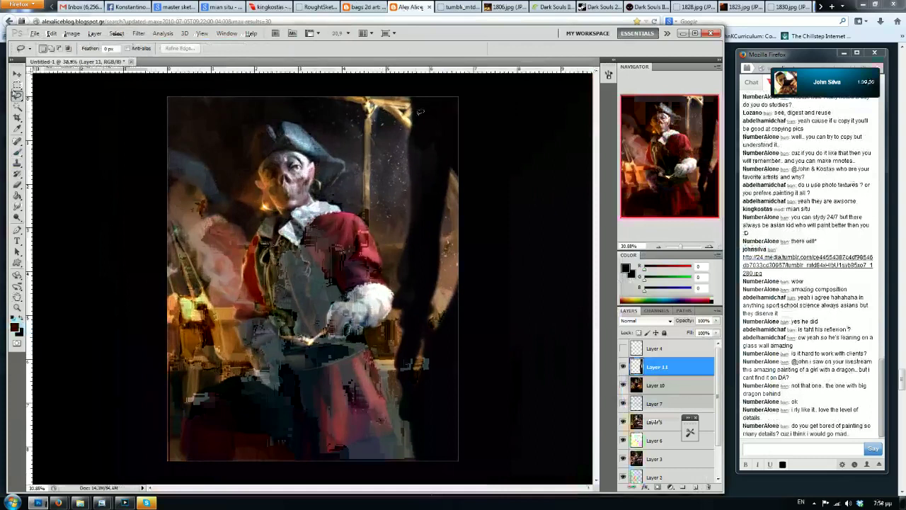
{"action": "scroll", "coordinate": [397, 127], "scroll_direction": "down", "scroll_amount": 2}
{"action": "scroll", "coordinate": [392, 125], "scroll_direction": "up", "scroll_amount": 1}
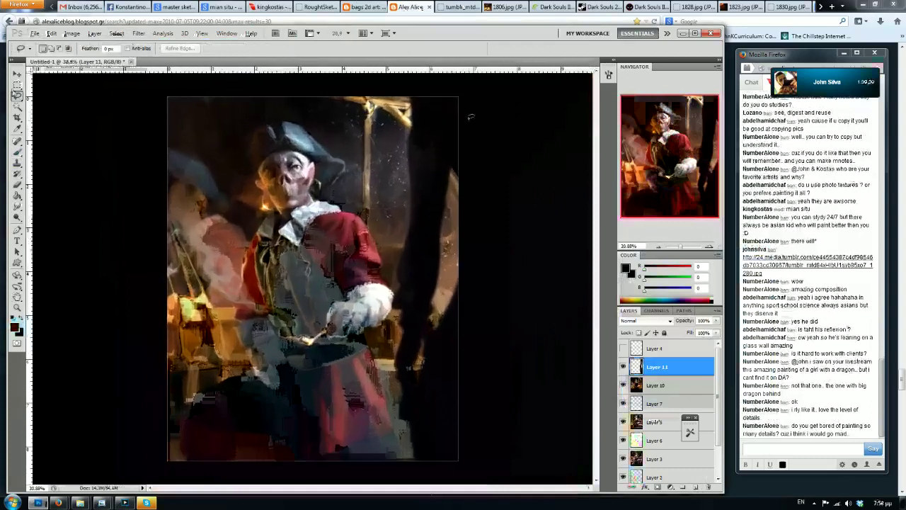
{"action": "key", "text": "F2"}
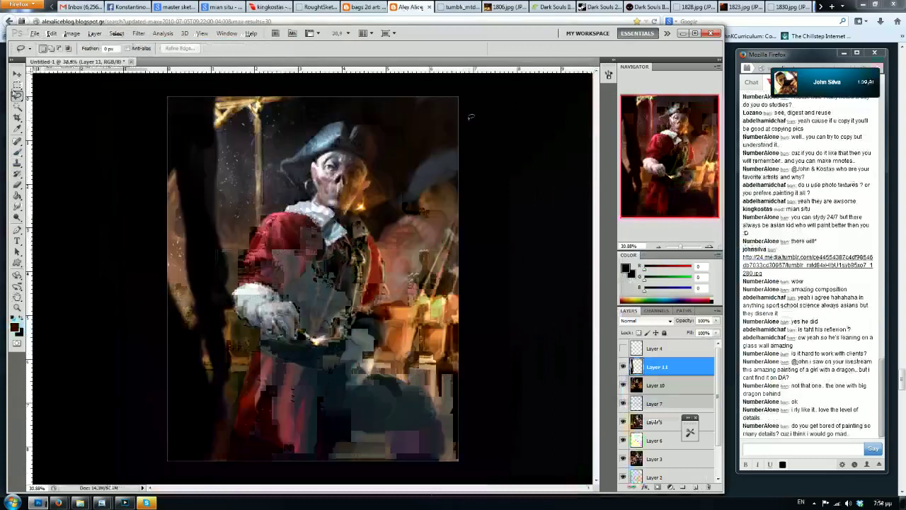
{"action": "key", "text": "ctrl+shift+h"}
{"action": "key", "text": "b"}
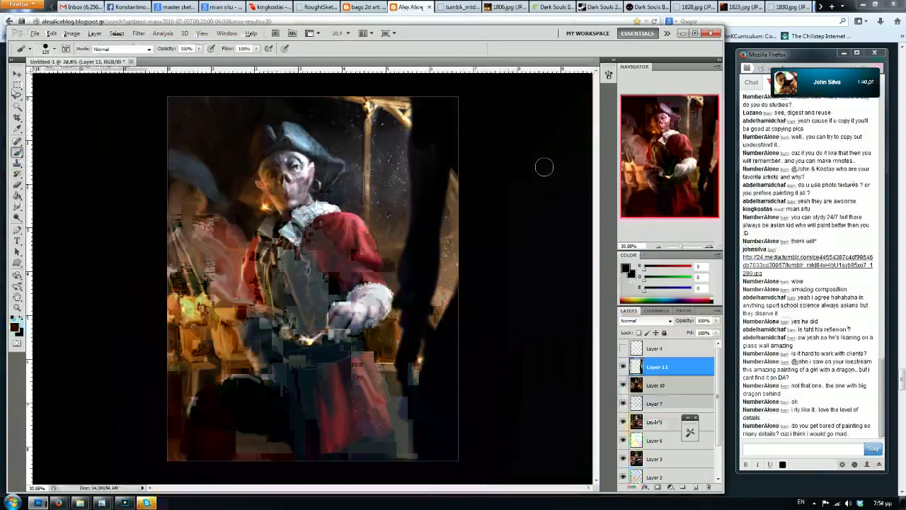
Adjust the blurred trunk layer sideways with Free Transform and mirror the canvas
{"action": "left_click", "coordinate": [18, 85]}
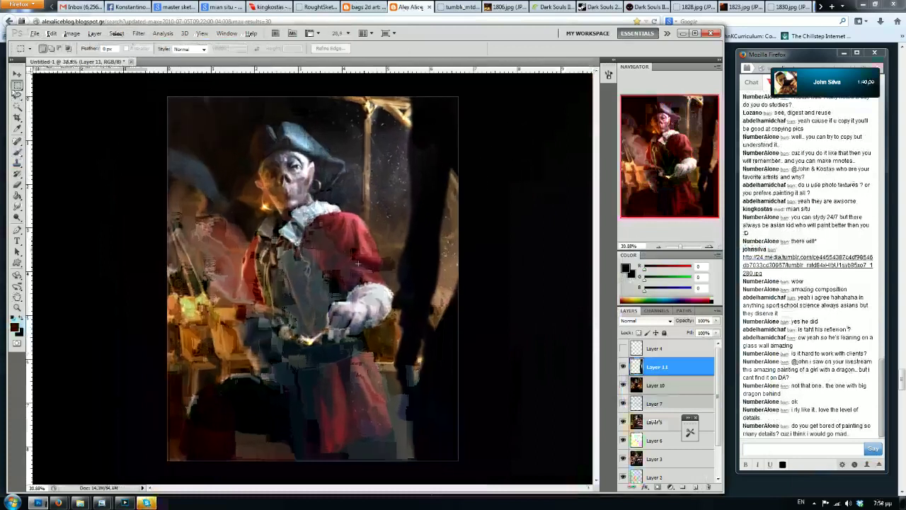
{"action": "right_click", "coordinate": [406, 231]}
{"action": "left_click", "coordinate": [448, 313]}
{"action": "left_click_drag", "start_coordinate": [418, 279], "coordinate": [385, 279]}
{"action": "key", "text": "Return"}
{"action": "key", "text": "ctrl+shift+h"}
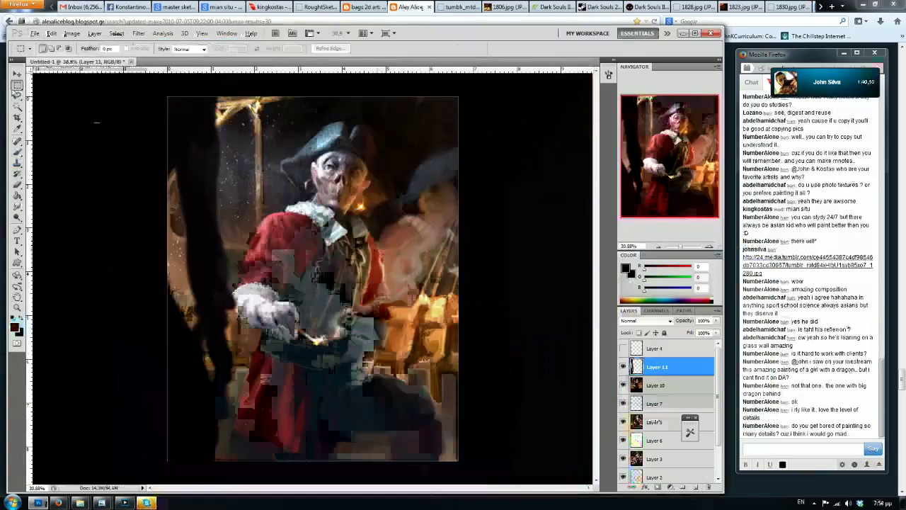
Flip the canvas back and inspect the trunk, smoke and pirate's torso from full view to close up
{"action": "left_click", "coordinate": [17, 154]}
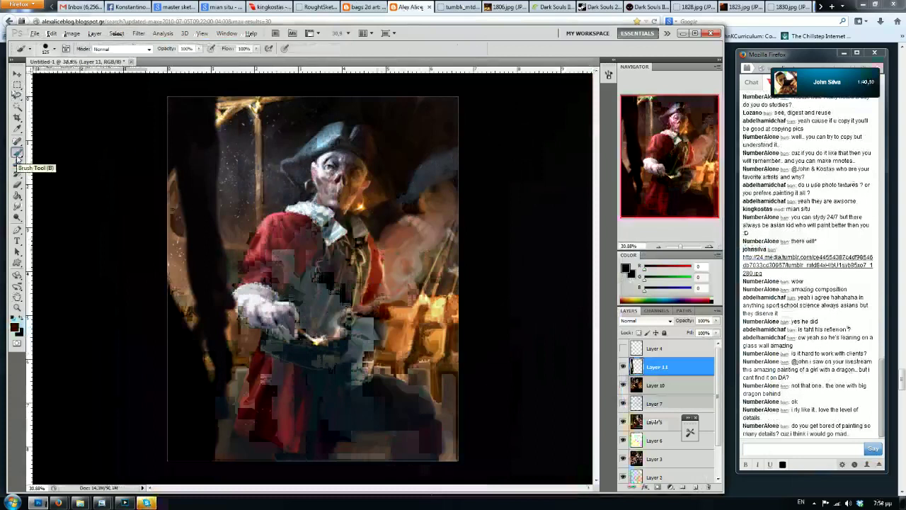
{"action": "key", "text": "ctrl+shift+h"}
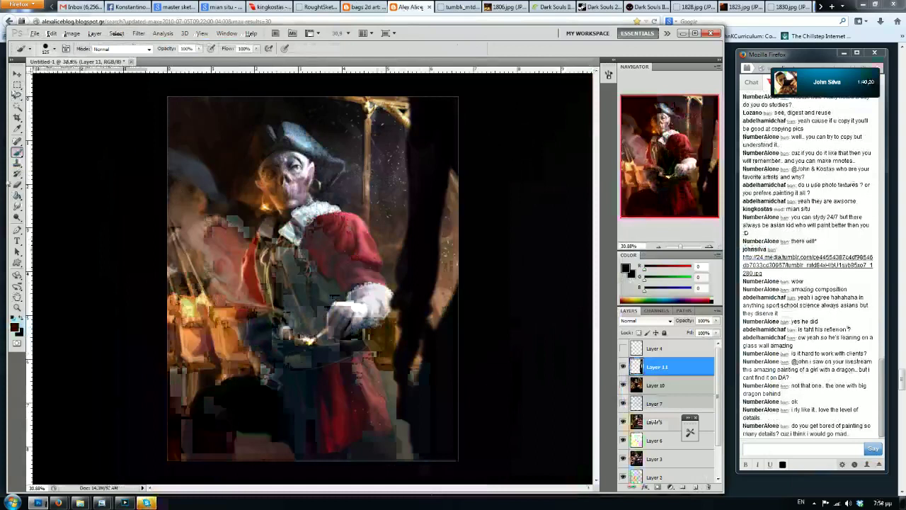
{"action": "scroll", "coordinate": [168, 184], "scroll_direction": "down", "scroll_amount": 4}
{"action": "scroll", "coordinate": [267, 137], "scroll_direction": "up", "scroll_amount": 1}
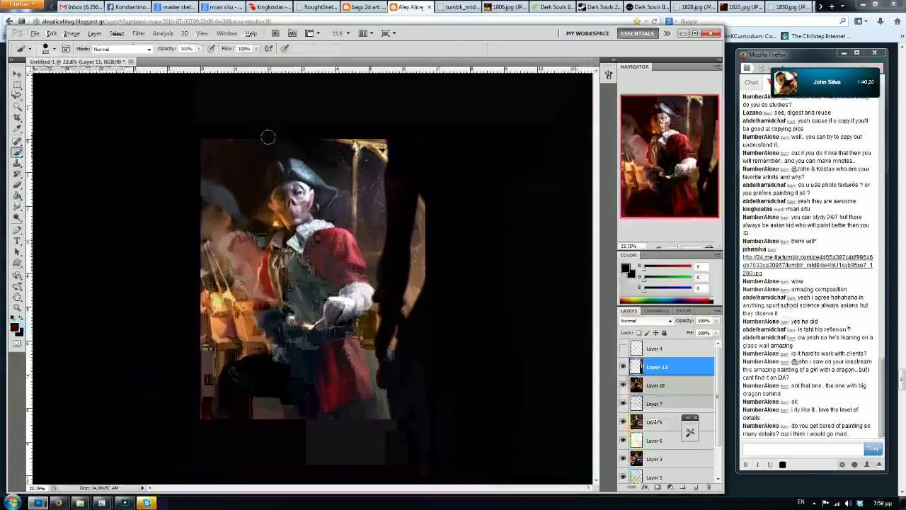
{"action": "scroll", "coordinate": [267, 137], "scroll_direction": "down", "scroll_amount": 1}
{"action": "scroll", "coordinate": [263, 113], "scroll_direction": "up", "scroll_amount": 3}
{"action": "scroll", "coordinate": [170, 183], "scroll_direction": "up", "scroll_amount": 3}
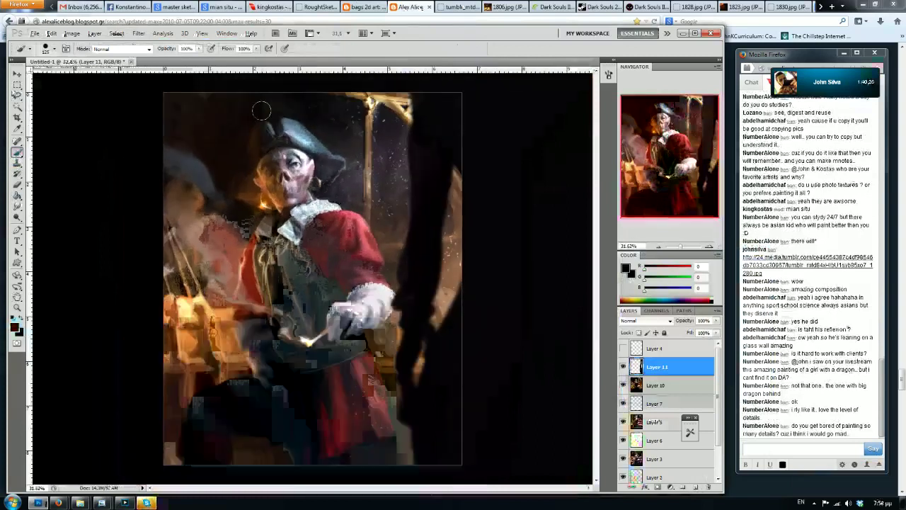
{"action": "scroll", "coordinate": [169, 183], "scroll_direction": "down", "scroll_amount": 1}
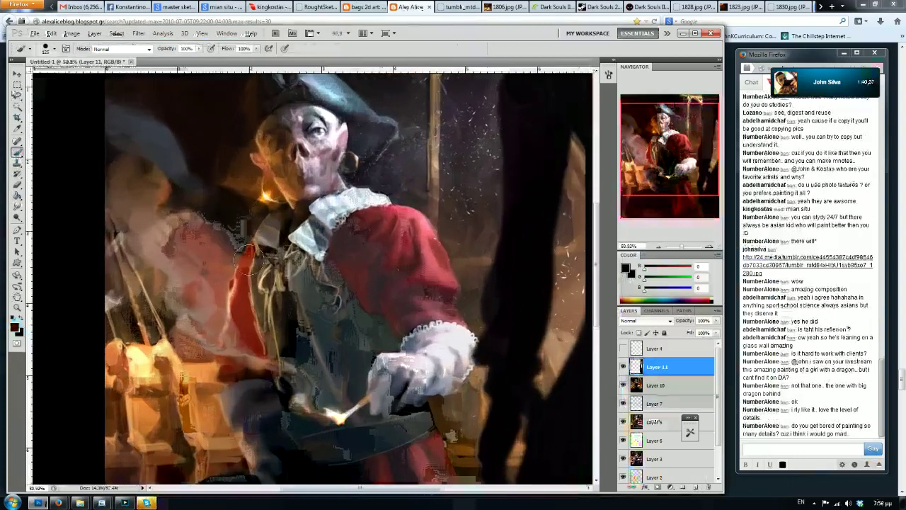
{"action": "scroll", "coordinate": [251, 250], "scroll_direction": "up", "scroll_amount": 2}
{"action": "scroll", "coordinate": [252, 248], "scroll_direction": "down", "scroll_amount": 6}
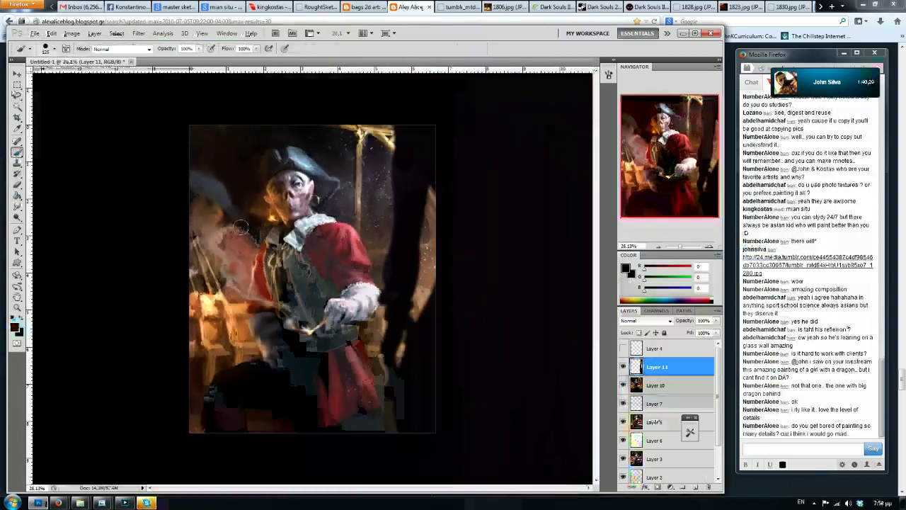
{"action": "scroll", "coordinate": [253, 248], "scroll_direction": "up", "scroll_amount": 4}
{"action": "scroll", "coordinate": [170, 183], "scroll_direction": "up", "scroll_amount": 1}
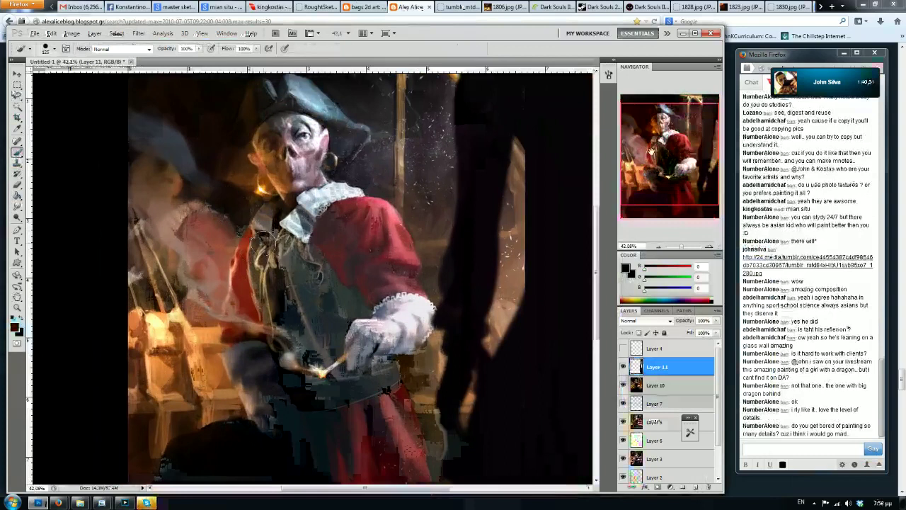
Refine the embroidery on the pirate's dark waistcoat with small brush strokes in sampled gold, brown and near-black tones
{"action": "left_click", "coordinate": [349, 301], "text": "alt"}
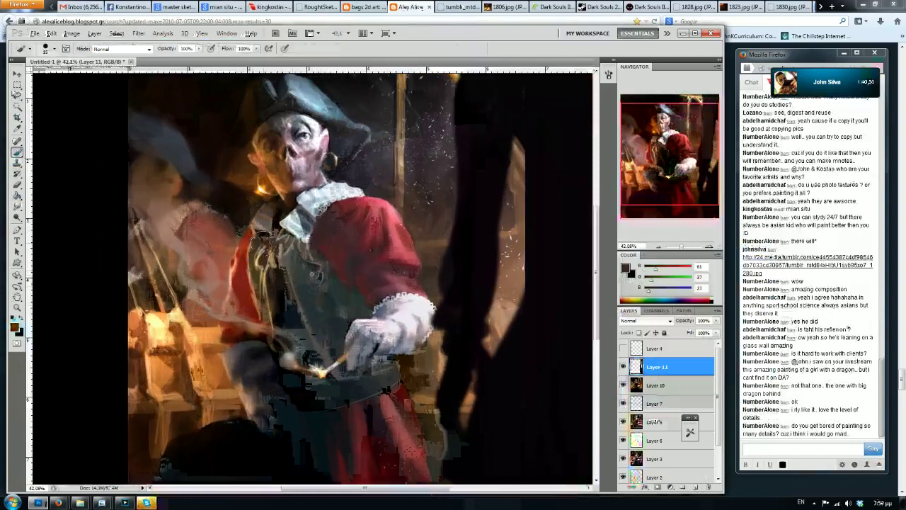
{"action": "left_click", "coordinate": [276, 259], "text": "alt"}
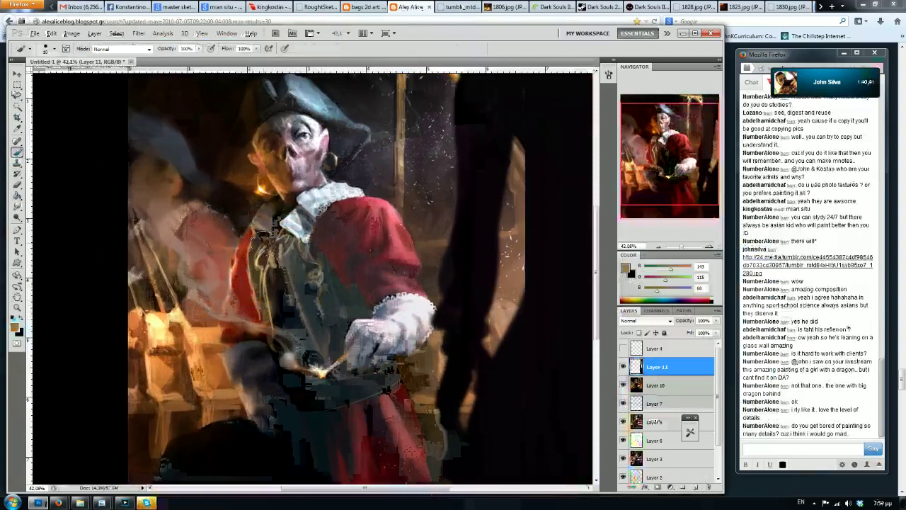
{"action": "key", "text": "]"}
{"action": "left_click", "coordinate": [306, 259], "text": "alt"}
{"action": "mouse_move", "coordinate": [306, 257]}
{"action": "left_mouse_down"}
{"action": "mouse_move", "coordinate": [299, 246]}
{"action": "mouse_move", "coordinate": [307, 253]}
{"action": "left_mouse_up"}
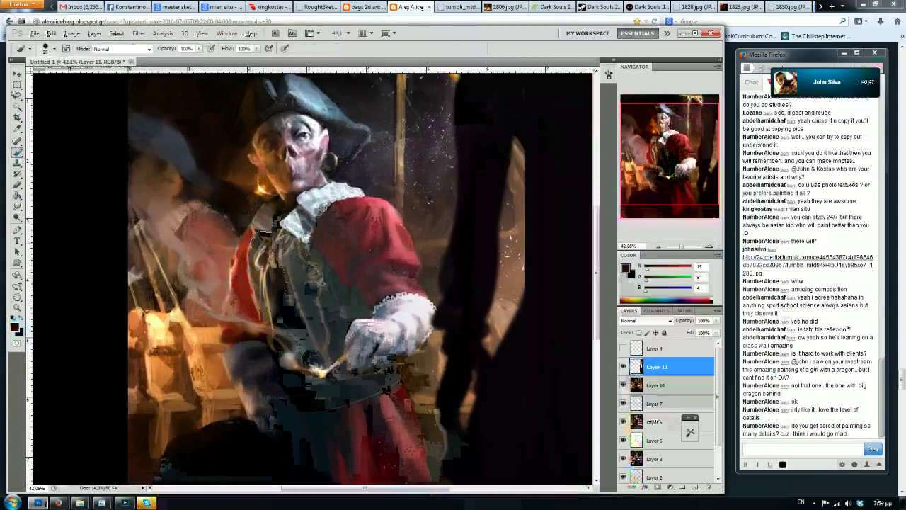
{"action": "left_click", "coordinate": [311, 297], "text": "alt"}
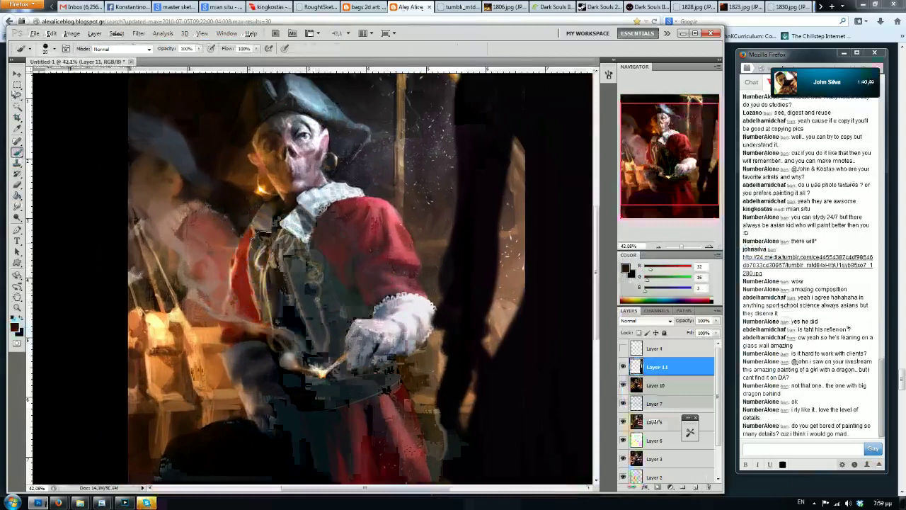
{"action": "left_click", "coordinate": [311, 272], "text": "alt"}
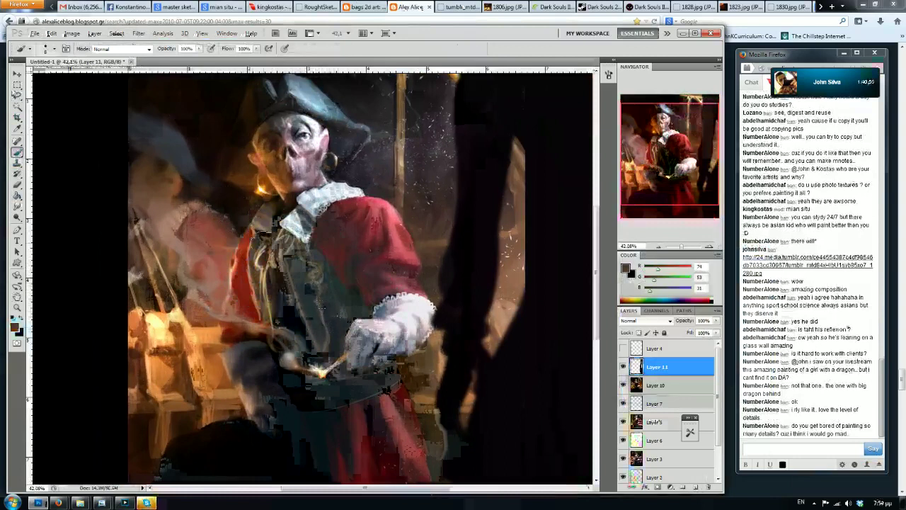
{"action": "left_click", "coordinate": [330, 312], "text": "alt"}
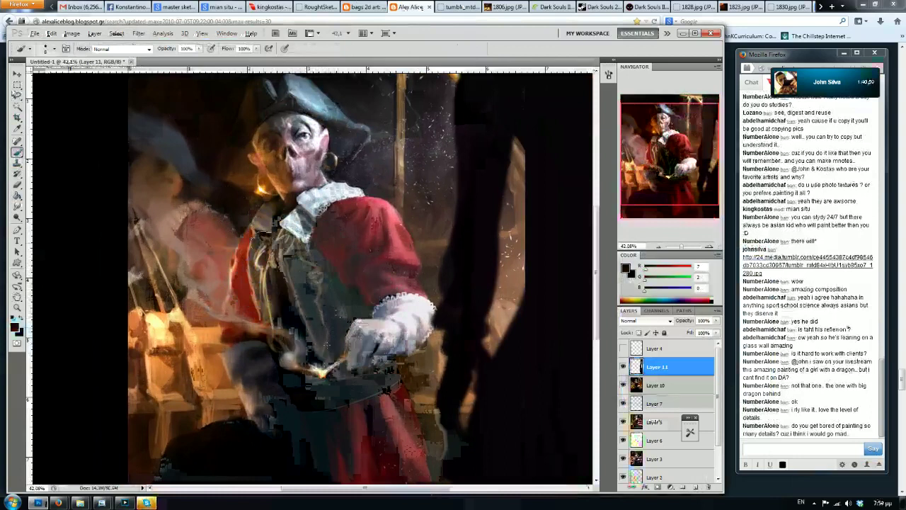
Mirror the canvas and touch up the waistcoat trim using sampled brown and warm orange, checking it at full view
{"action": "key", "text": "ctrl+shift+h"}
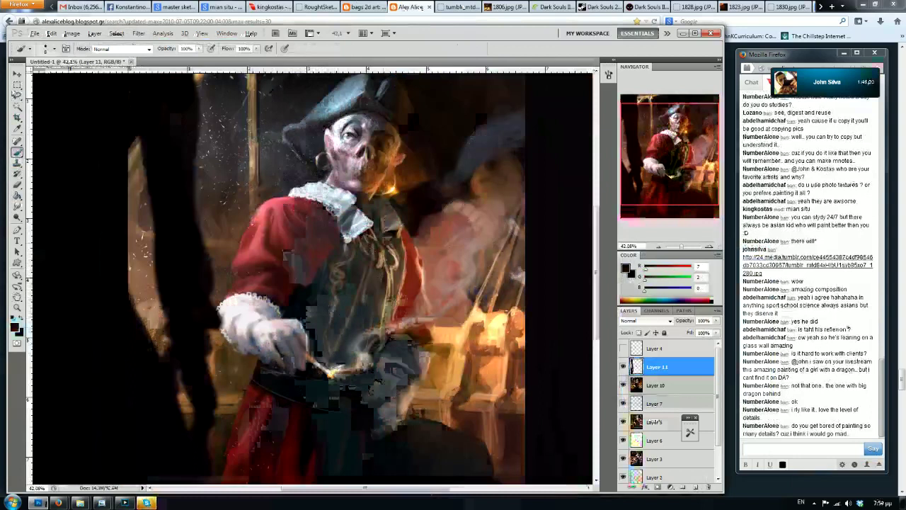
{"action": "left_click", "coordinate": [339, 284], "text": "alt"}
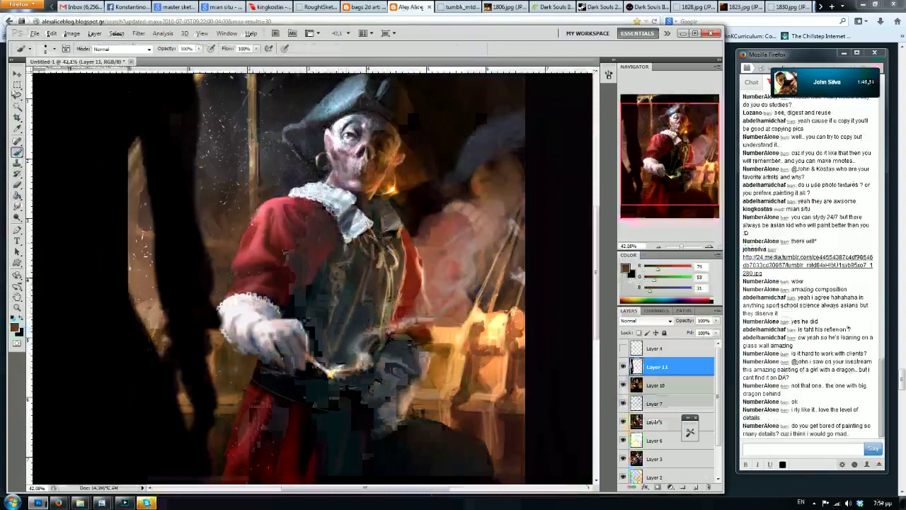
{"action": "left_click", "coordinate": [400, 281], "text": "alt"}
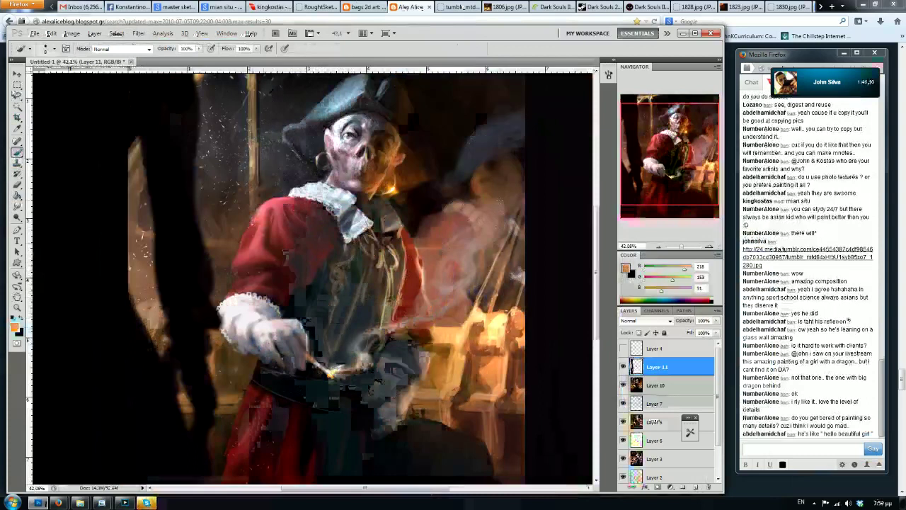
{"action": "scroll", "coordinate": [332, 262], "scroll_direction": "down", "scroll_amount": 2}
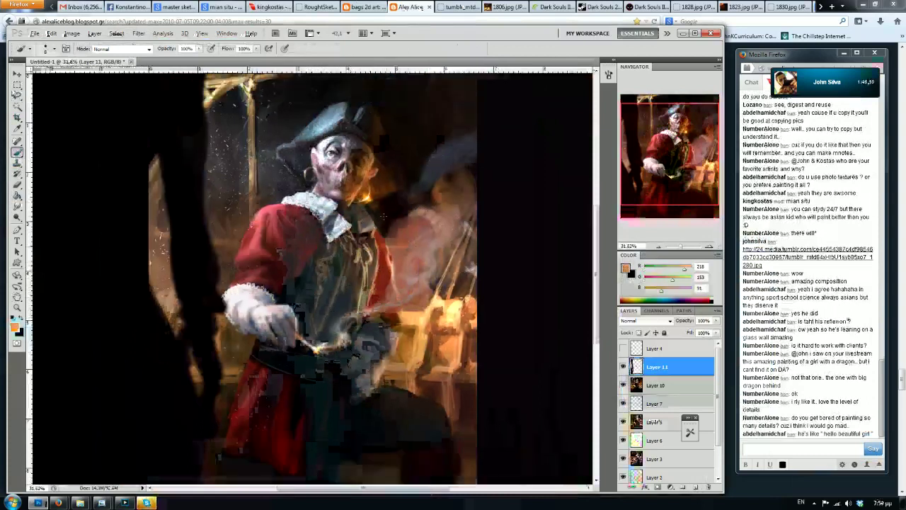
{"action": "scroll", "coordinate": [333, 262], "scroll_direction": "up", "scroll_amount": 1}
{"action": "scroll", "coordinate": [332, 262], "scroll_direction": "down", "scroll_amount": 4}
{"action": "scroll", "coordinate": [312, 279], "scroll_direction": "up", "scroll_amount": 1}
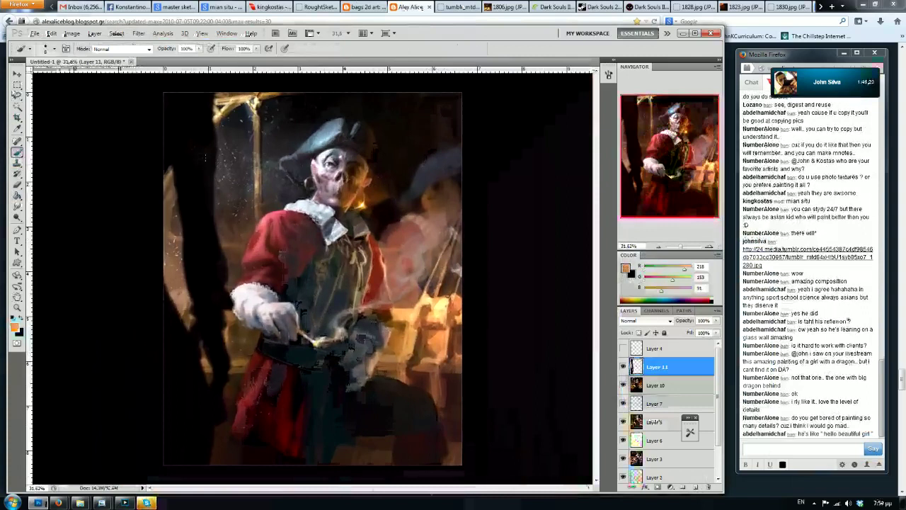
{"action": "scroll", "coordinate": [312, 279], "scroll_direction": "down", "scroll_amount": 1}
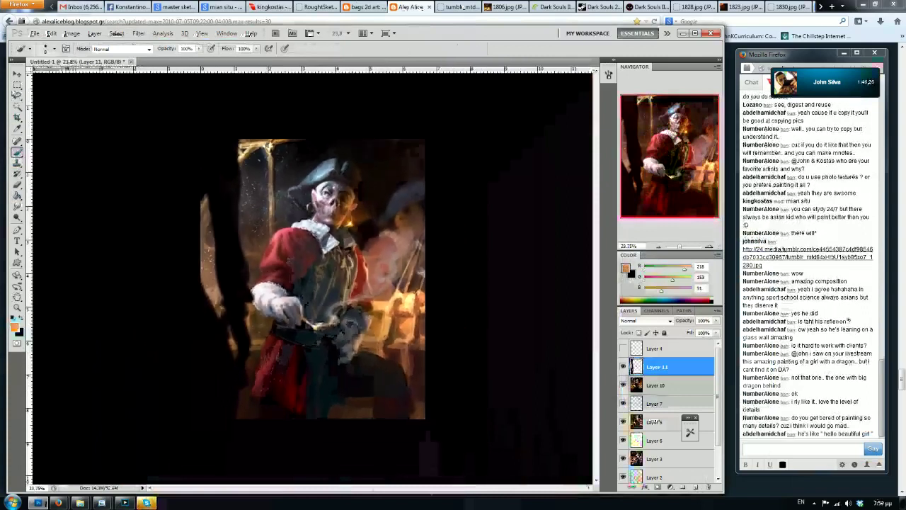
Compare the painting with the dark trunk layer hidden and shown, and mirror the canvas to check the composition
{"action": "scroll", "coordinate": [313, 279], "scroll_direction": "up", "scroll_amount": 1}
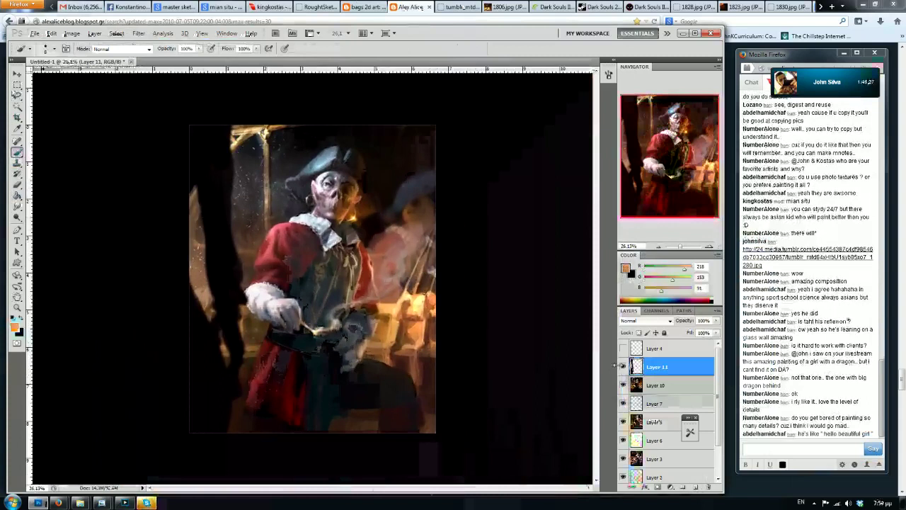
{"action": "left_click", "coordinate": [624, 371]}
{"action": "left_click", "coordinate": [623, 371]}
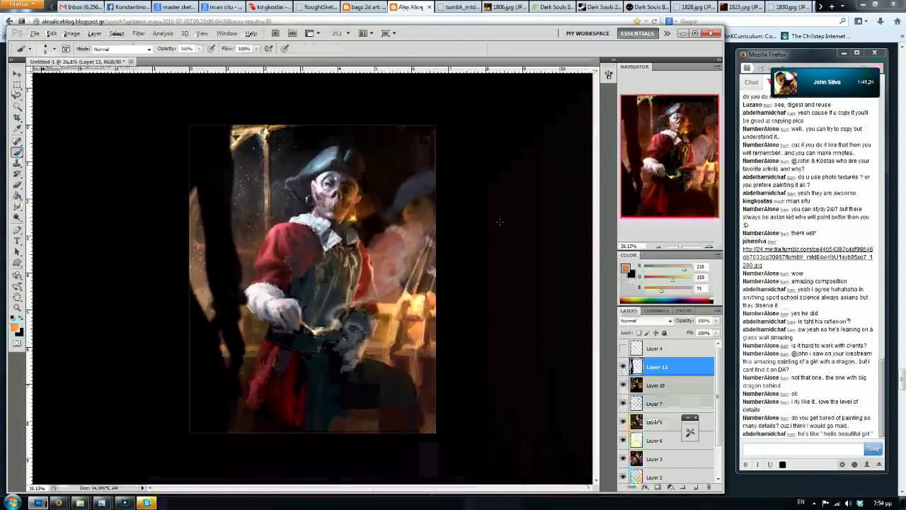
{"action": "key", "text": "ctrl+shift+h"}
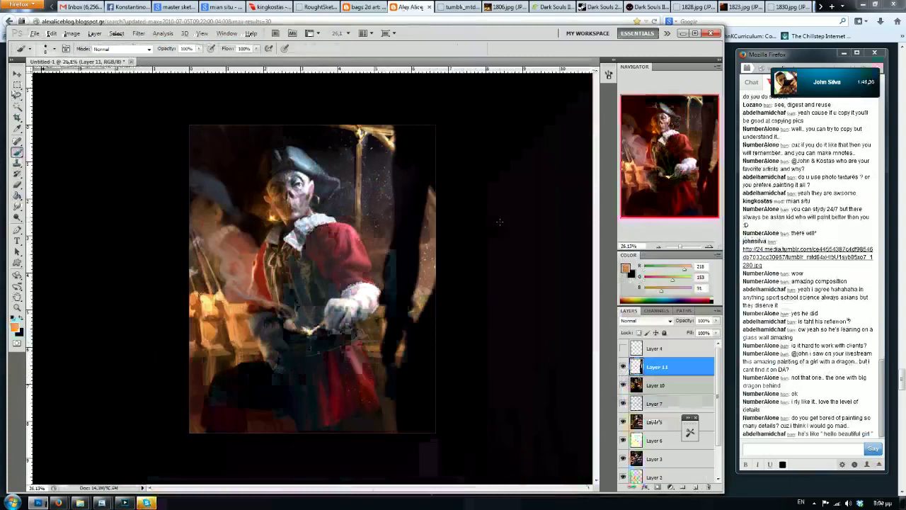
{"action": "scroll", "coordinate": [482, 157], "scroll_direction": "up", "scroll_amount": 2}
{"action": "scroll", "coordinate": [482, 152], "scroll_direction": "down", "scroll_amount": 2}
{"action": "scroll", "coordinate": [482, 135], "scroll_direction": "up", "scroll_amount": 3}
{"action": "scroll", "coordinate": [284, 111], "scroll_direction": "down", "scroll_amount": 2}
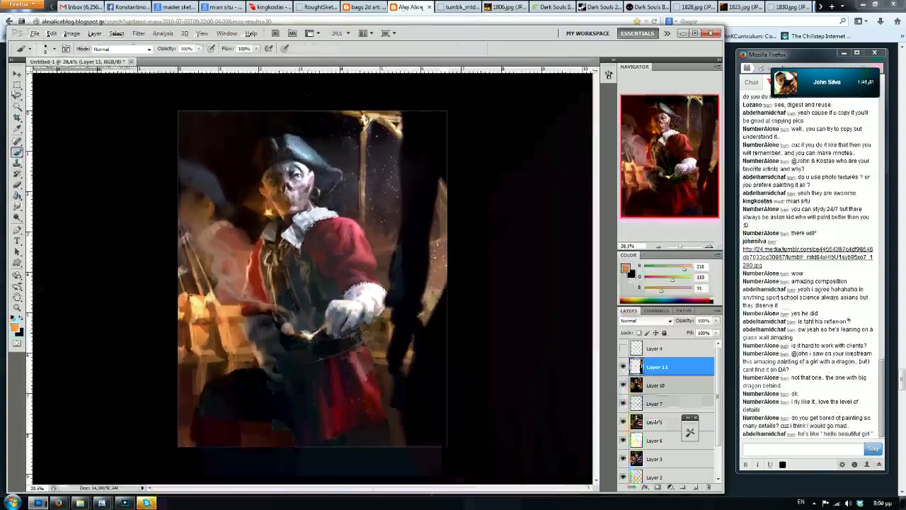
Try a light tan trim line down the front of the pirate's coat skirt with a sampled colour, and undo it
{"action": "left_click", "coordinate": [252, 351], "text": "alt"}
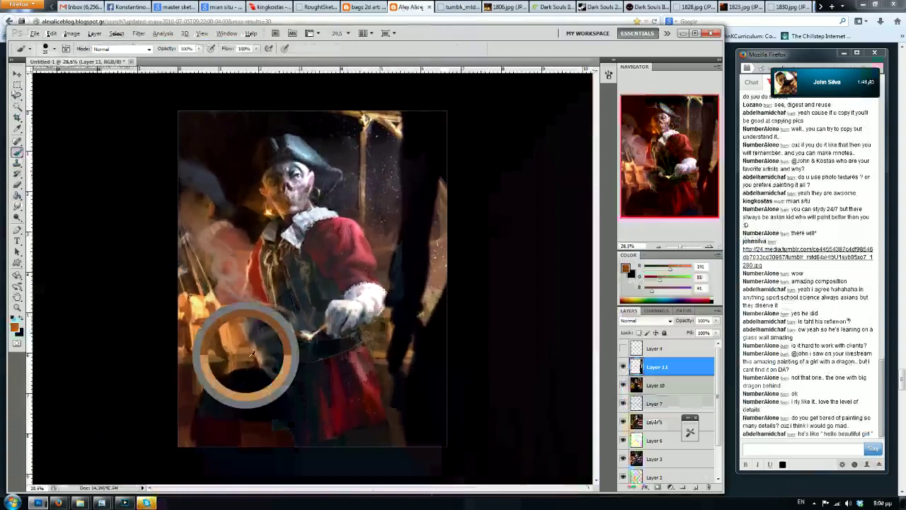
{"action": "left_click", "coordinate": [247, 371], "text": "alt"}
{"action": "key", "text": "bracketright"}
{"action": "key", "text": "bracketright"}
{"action": "left_click", "coordinate": [282, 258], "text": "alt"}
{"action": "mouse_move", "coordinate": [308, 370]}
{"action": "left_mouse_down"}
{"action": "mouse_move", "coordinate": [319, 437]}
{"action": "mouse_move", "coordinate": [335, 436]}
{"action": "left_mouse_up"}
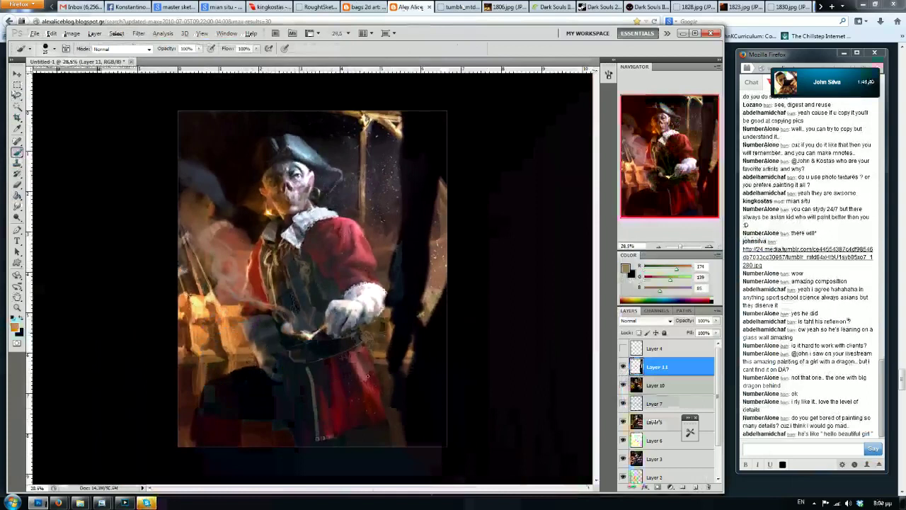
{"action": "key", "text": "ctrl+z"}
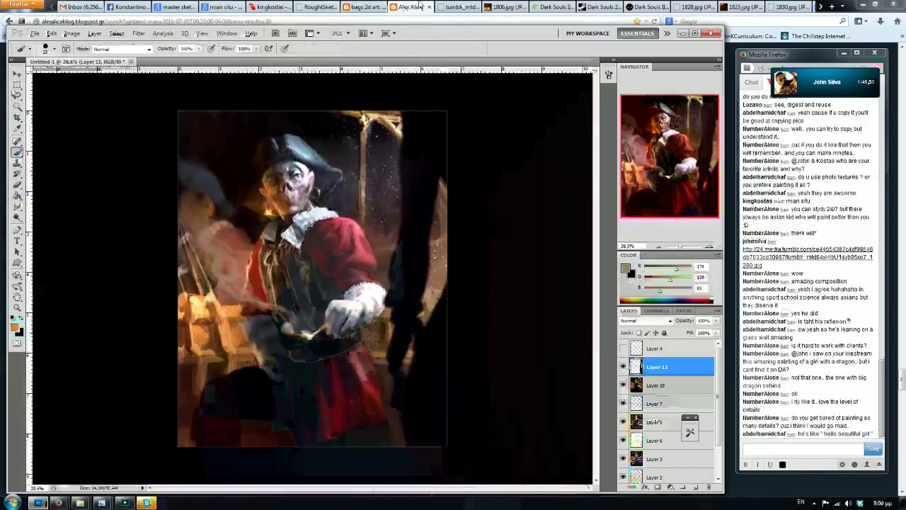
Check the livestream channel page in Firefox and return to the painting in Photoshop
{"action": "left_click", "coordinate": [268, 7]}
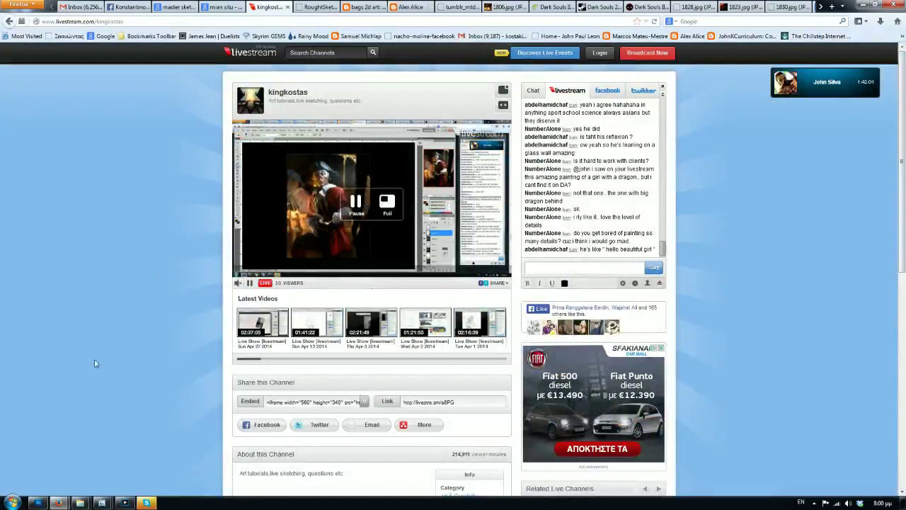
{"action": "left_click", "coordinate": [37, 503]}
{"action": "mouse_move", "coordinate": [58, 503]}
{"action": "left_click", "coordinate": [163, 455]}
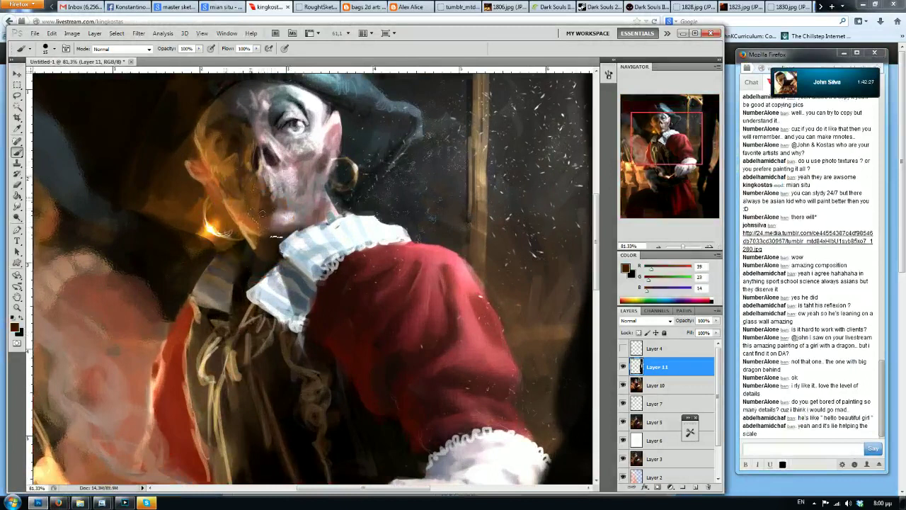
Rework the shadow between the pirate's jaw and striped collar with small strokes in sampled orange-brown and near-black tones
{"action": "left_click", "coordinate": [261, 198], "text": "alt"}
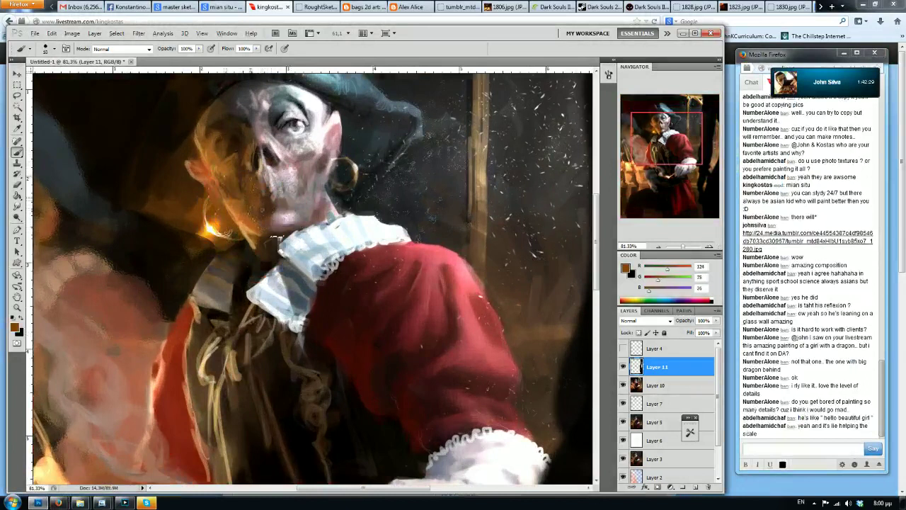
{"action": "left_click", "coordinate": [259, 233], "text": "alt"}
{"action": "left_click_drag", "start_coordinate": [311, 283], "coordinate": [316, 232]}
{"action": "left_click", "coordinate": [271, 233], "text": "alt"}
{"action": "key", "text": "bracketleft"}
{"action": "left_click", "coordinate": [268, 236], "text": "alt"}
{"action": "left_click", "coordinate": [269, 245], "text": "alt"}
{"action": "left_click", "coordinate": [269, 236], "text": "alt"}
{"action": "left_click_drag", "start_coordinate": [261, 251], "coordinate": [275, 259]}
{"action": "left_click", "coordinate": [242, 232], "text": "alt"}
{"action": "key", "text": "bracketleft"}
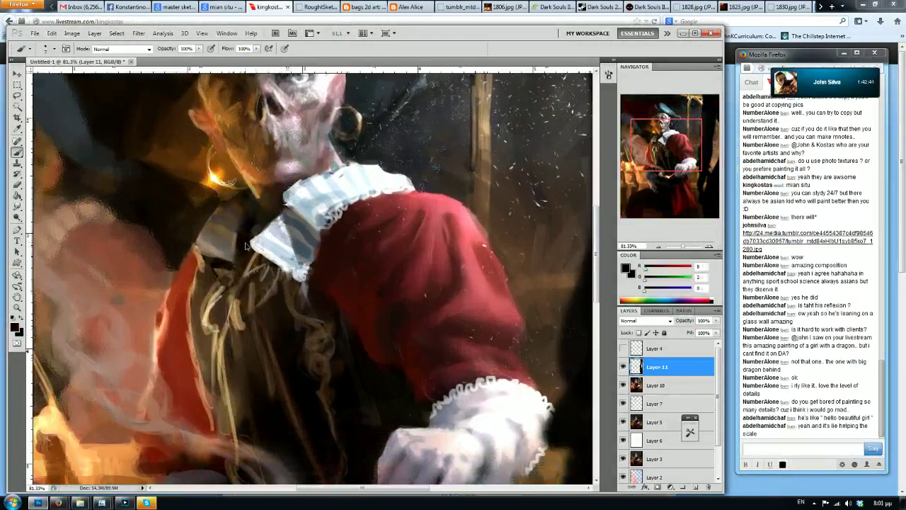
Define the shaded neck beside the open collar with fine strokes in sampled brown and dark tones
{"action": "left_click", "coordinate": [261, 233], "text": "alt"}
{"action": "left_click", "coordinate": [267, 196], "text": "alt"}
{"action": "left_click", "coordinate": [256, 190], "text": "alt"}
{"action": "left_click", "coordinate": [267, 194], "text": "alt"}
{"action": "left_click_drag", "start_coordinate": [260, 194], "coordinate": [269, 208]}
{"action": "left_click", "coordinate": [260, 189], "text": "alt"}
{"action": "left_click", "coordinate": [271, 217], "text": "alt"}
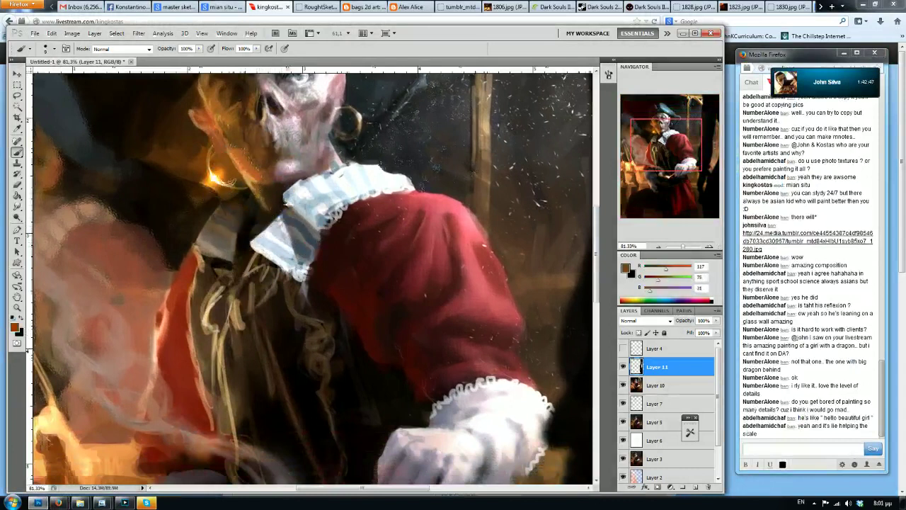
Blend the underside of the chin into the neck using sampled dark and warm brown tones
{"action": "left_click", "coordinate": [276, 195], "text": "alt"}
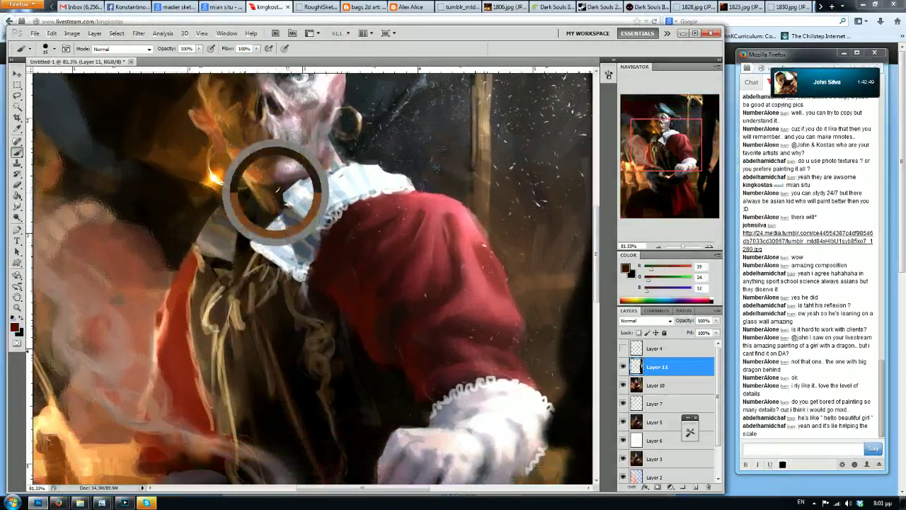
{"action": "left_click", "coordinate": [266, 198], "text": "alt"}
{"action": "left_click", "coordinate": [280, 200], "text": "alt"}
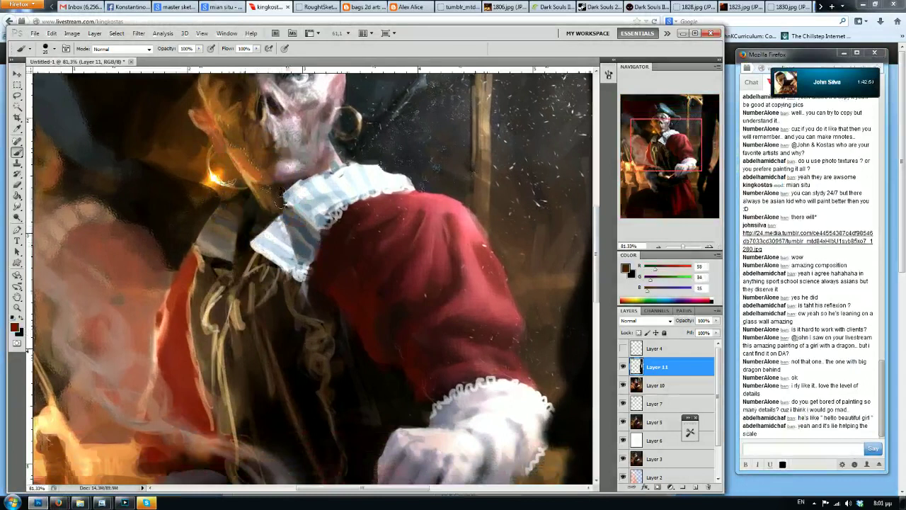
{"action": "left_click", "coordinate": [264, 203], "text": "alt"}
{"action": "left_click", "coordinate": [278, 178], "text": "alt"}
{"action": "left_click", "coordinate": [278, 183], "text": "alt"}
{"action": "left_click", "coordinate": [280, 183], "text": "alt"}
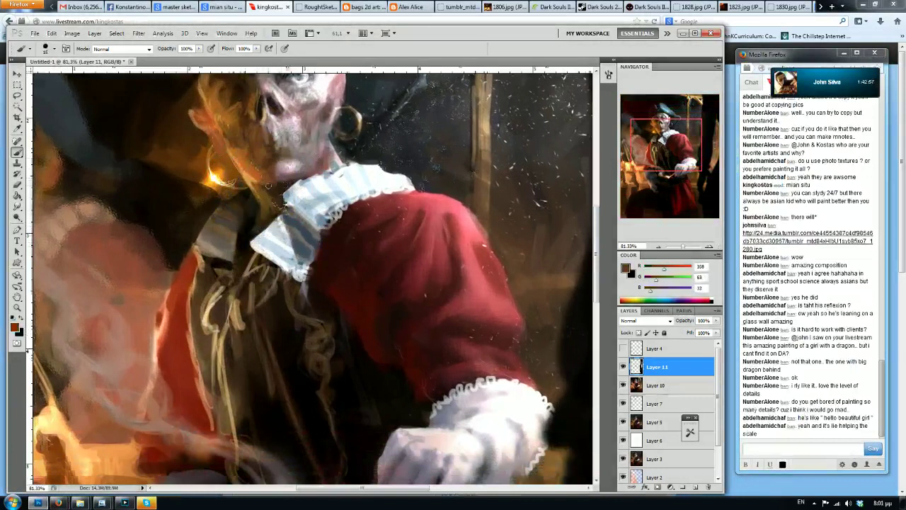
{"action": "left_click", "coordinate": [279, 180], "text": "alt"}
{"action": "left_click", "coordinate": [283, 174], "text": "alt"}
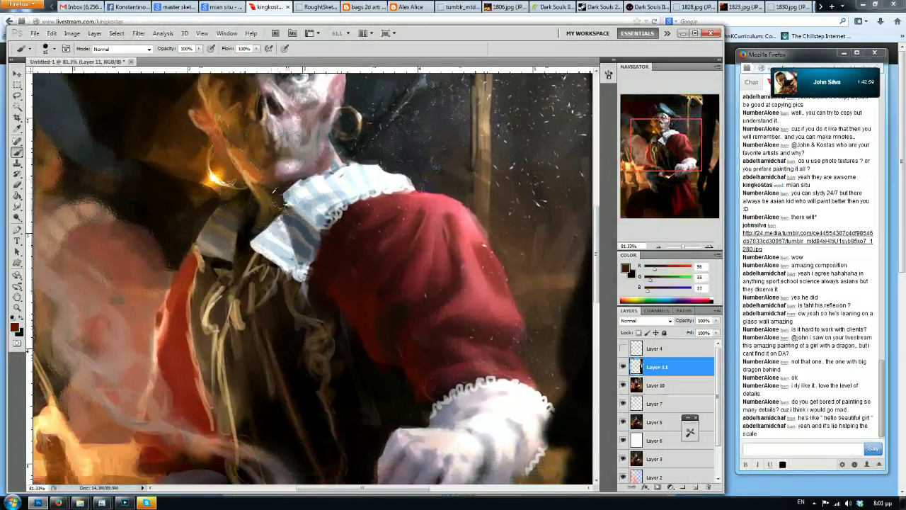
Activate the Smudge tool and mirror the canvas to review the neck area at full view
{"action": "scroll", "coordinate": [308, 81], "scroll_direction": "down", "scroll_amount": 4}
{"action": "left_click", "coordinate": [17, 207]}
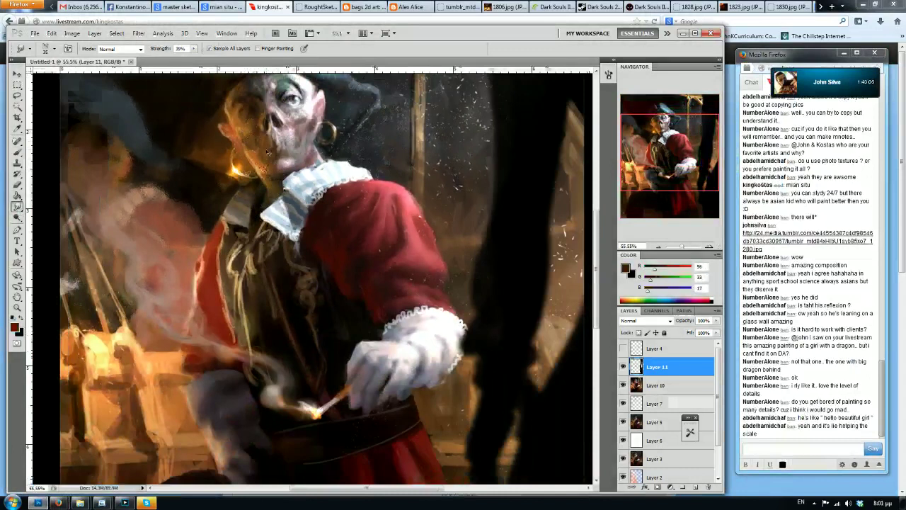
{"action": "key", "text": "ctrl+shift+h"}
{"action": "scroll", "coordinate": [268, 153], "scroll_direction": "down", "scroll_amount": 6}
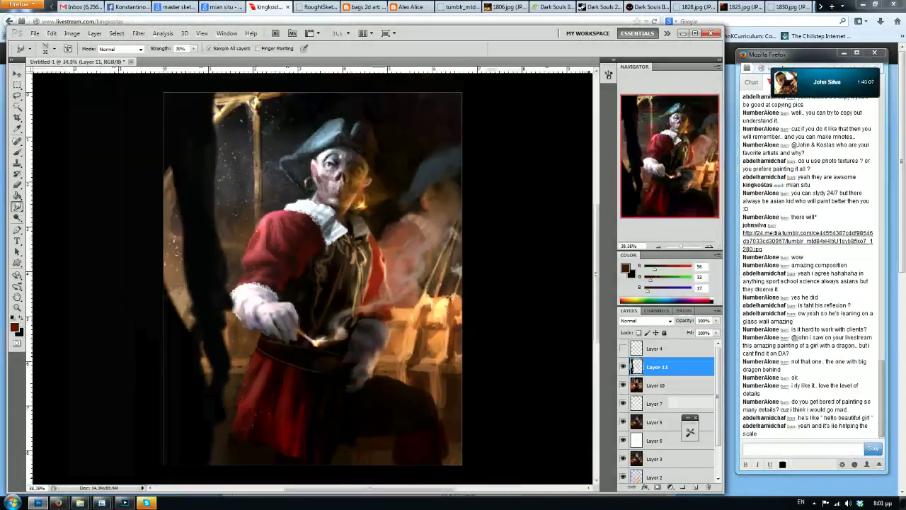
Brush sampled tones over the waistcoat's embroidery beside the red sleeve, reducing the brush size for finer strokes
{"action": "key", "text": "ctrl+plus"}
{"action": "key", "text": "b"}
{"action": "key", "text": "ctrl+plus"}
{"action": "left_click", "coordinate": [372, 291], "text": "alt"}
{"action": "mouse_move", "coordinate": [343, 313]}
{"action": "left_mouse_down"}
{"action": "mouse_move", "coordinate": [298, 336]}
{"action": "mouse_move", "coordinate": [334, 351]}
{"action": "mouse_move", "coordinate": [354, 381]}
{"action": "left_mouse_up"}
{"action": "key", "text": "bracketleft"}
{"action": "key", "text": "bracketleft"}
{"action": "left_click_drag", "start_coordinate": [340, 321], "coordinate": [350, 330]}
Refine the lower waistcoat embroidery above the match hand with sampled dark browns and a black shadow tone
{"action": "left_click", "coordinate": [366, 342], "text": "alt"}
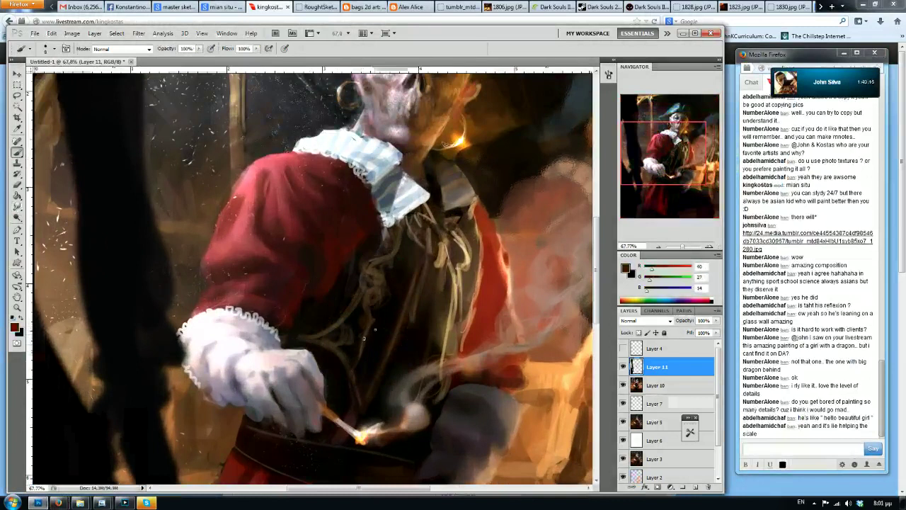
{"action": "left_click", "coordinate": [369, 327], "text": "alt"}
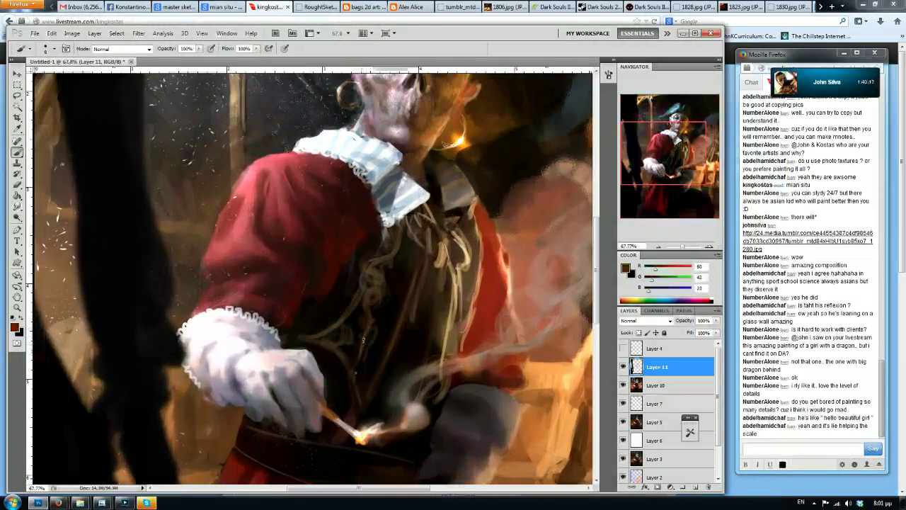
{"action": "left_click", "coordinate": [364, 339], "text": "alt"}
{"action": "key", "text": "bracketright"}
{"action": "key", "text": "bracketright"}
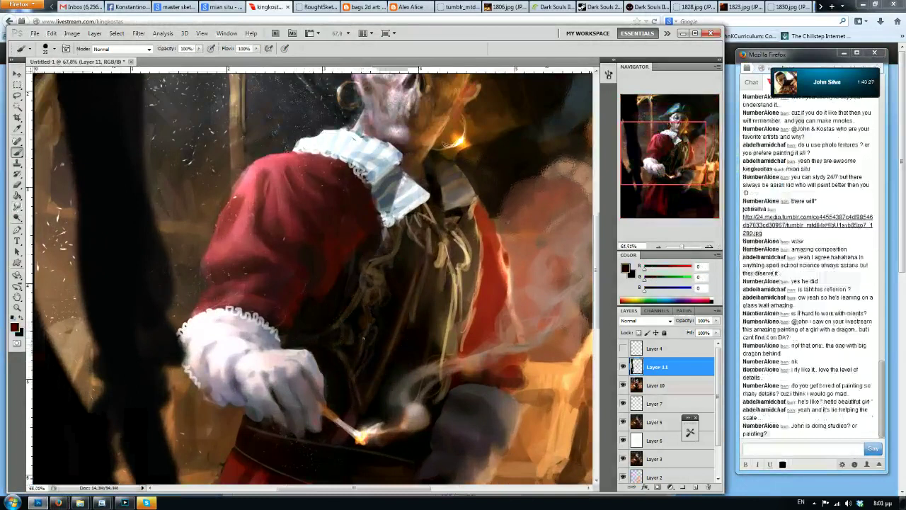
Mirror the canvas and deepen the waistcoat's shadows around the lacing with black strokes in varied brush sizes
{"action": "scroll", "coordinate": [378, 259], "scroll_direction": "down", "scroll_amount": 5}
{"action": "key", "text": "ctrl+shift+h"}
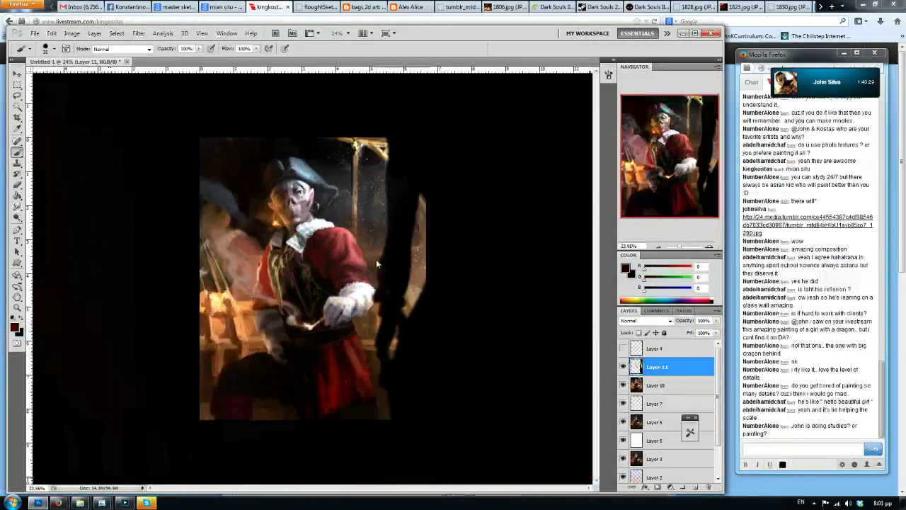
{"action": "scroll", "coordinate": [305, 274], "scroll_direction": "up", "scroll_amount": 4}
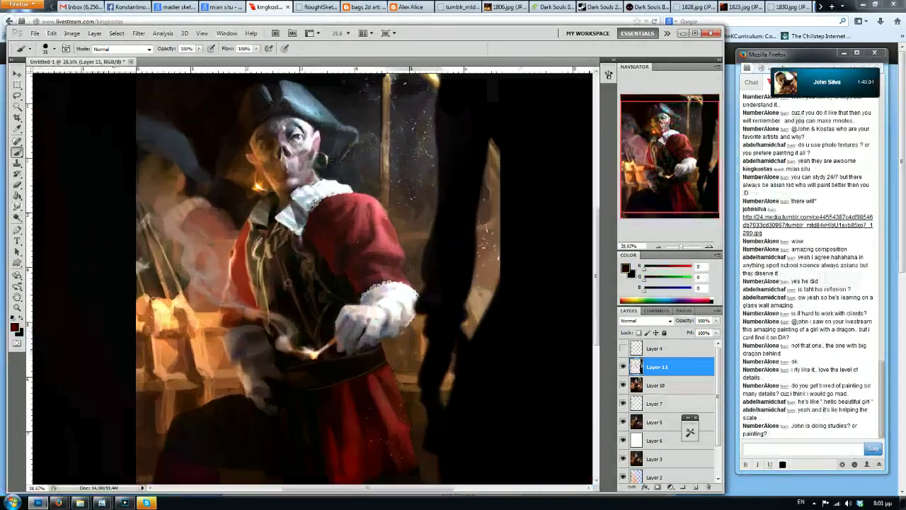
{"action": "scroll", "coordinate": [337, 250], "scroll_direction": "up", "scroll_amount": 2}
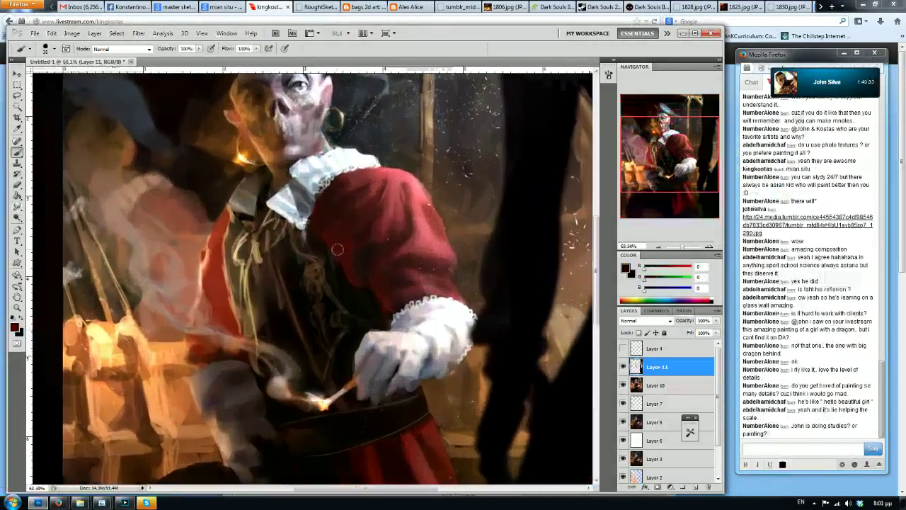
{"action": "mouse_move", "coordinate": [218, 265]}
{"action": "left_mouse_down"}
{"action": "mouse_move", "coordinate": [225, 240]}
{"action": "mouse_move", "coordinate": [225, 267]}
{"action": "mouse_move", "coordinate": [242, 294]}
{"action": "mouse_move", "coordinate": [242, 355]}
{"action": "left_mouse_up"}
{"action": "key", "text": "bracketright"}
{"action": "key", "text": "bracketright"}
{"action": "key", "text": "bracketleft"}
{"action": "key", "text": "bracketleft"}
{"action": "key", "text": "bracketleft"}
{"action": "key", "text": "bracketleft"}
{"action": "mouse_move", "coordinate": [239, 247]}
{"action": "left_mouse_down"}
{"action": "mouse_move", "coordinate": [248, 264]}
{"action": "mouse_move", "coordinate": [265, 242]}
{"action": "mouse_move", "coordinate": [257, 210]}
{"action": "mouse_move", "coordinate": [303, 254]}
{"action": "left_mouse_up"}
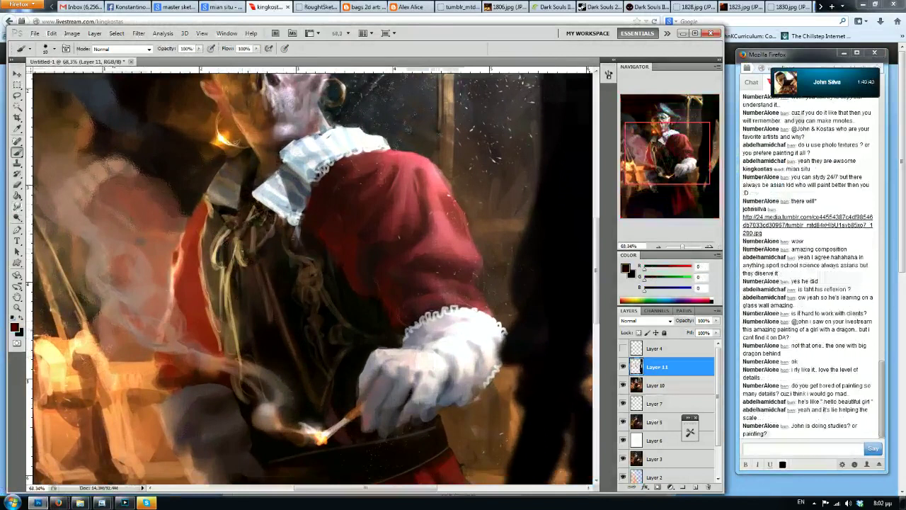
Touch up the red sleeve's folds and shaded inner edge with sampled tones, undoing one stray stroke
{"action": "left_click", "coordinate": [377, 255], "text": "alt"}
{"action": "left_click", "coordinate": [348, 250], "text": "alt"}
{"action": "left_click", "coordinate": [367, 226], "text": "alt"}
{"action": "left_click", "coordinate": [352, 252], "text": "alt"}
{"action": "key", "text": "ctrl+z"}
{"action": "left_click", "coordinate": [373, 276], "text": "alt"}
{"action": "left_click", "coordinate": [366, 281], "text": "alt"}
{"action": "key", "text": "bracketleft"}
{"action": "key", "text": "bracketleft"}
{"action": "key", "text": "bracketleft"}
{"action": "left_click_drag", "start_coordinate": [359, 280], "coordinate": [365, 285]}
{"action": "left_click", "coordinate": [399, 275], "text": "alt"}
{"action": "left_click", "coordinate": [384, 296], "text": "alt"}
{"action": "scroll", "coordinate": [425, 239], "scroll_direction": "down", "scroll_amount": 2}
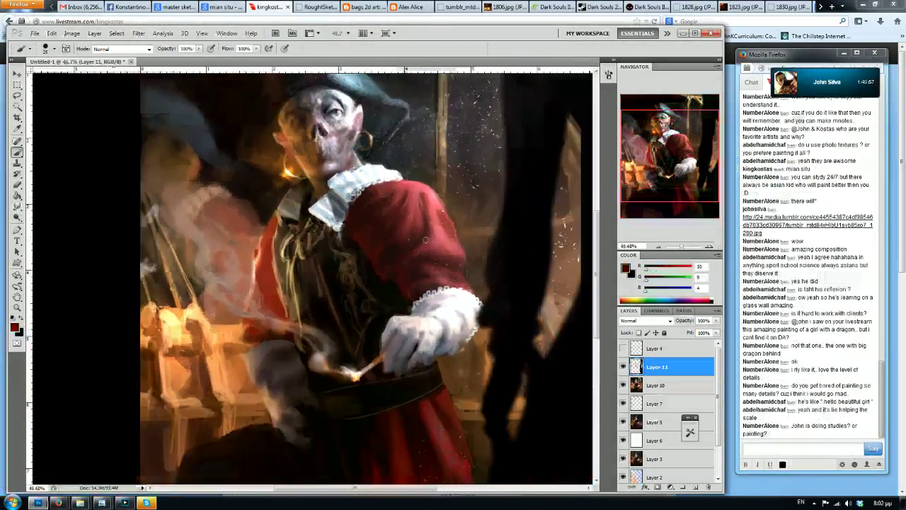
Mirror the canvas and retouch the red shoulder and sleeve edge beside the collar with sampled colours
{"action": "key", "text": "F2"}
{"action": "left_click", "coordinate": [348, 259], "text": "alt"}
{"action": "key", "text": "]"}
{"action": "left_click_drag", "start_coordinate": [356, 227], "coordinate": [358, 242]}
{"action": "left_click", "coordinate": [361, 213], "text": "alt"}
{"action": "left_click_drag", "start_coordinate": [334, 193], "coordinate": [343, 200]}
Paint small details on the waistcoat just below the striped collar in sampled brown tones
{"action": "left_click", "coordinate": [381, 242], "text": "alt"}
{"action": "key", "text": "["}
{"action": "left_click_drag", "start_coordinate": [385, 248], "coordinate": [384, 259]}
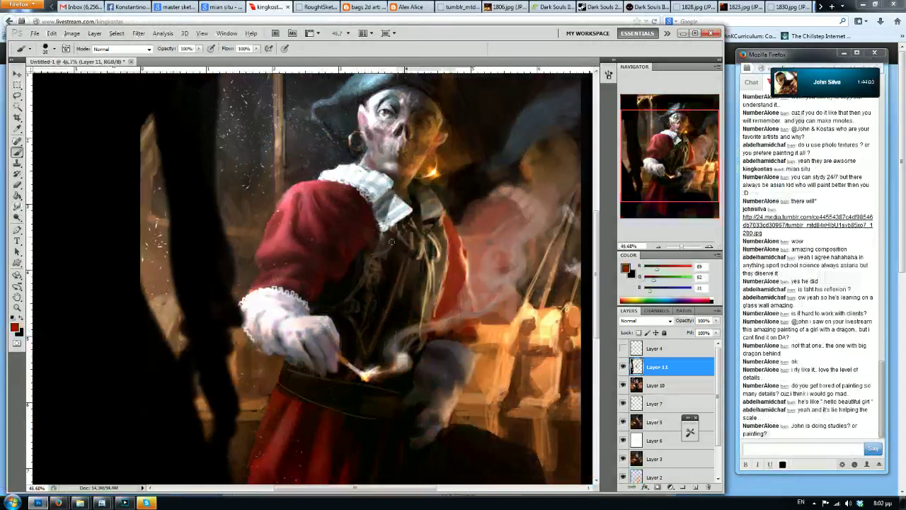
{"action": "left_click", "coordinate": [391, 242], "text": "alt"}
{"action": "left_click", "coordinate": [406, 262], "text": "alt"}
{"action": "left_click", "coordinate": [397, 260], "text": "alt"}
{"action": "left_click", "coordinate": [401, 260], "text": "alt"}
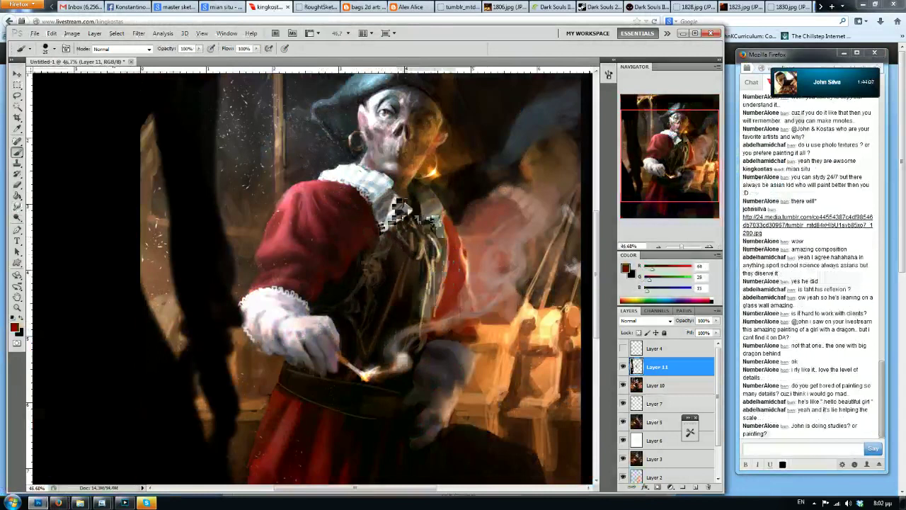
Flip the canvas back and refine the waistcoat's front trim below the collar with sampled warm orange and brown strokes
{"action": "key", "text": "ctrl+shift+h"}
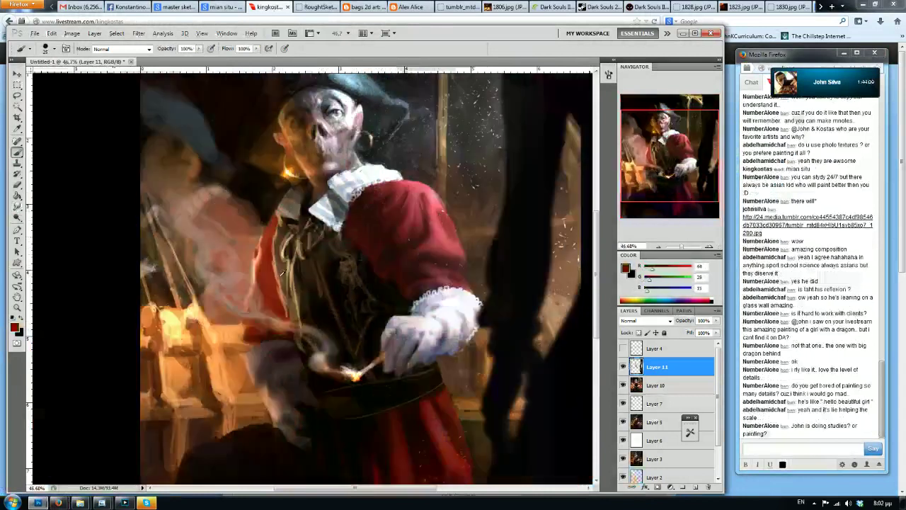
{"action": "left_click", "coordinate": [277, 269], "text": "alt"}
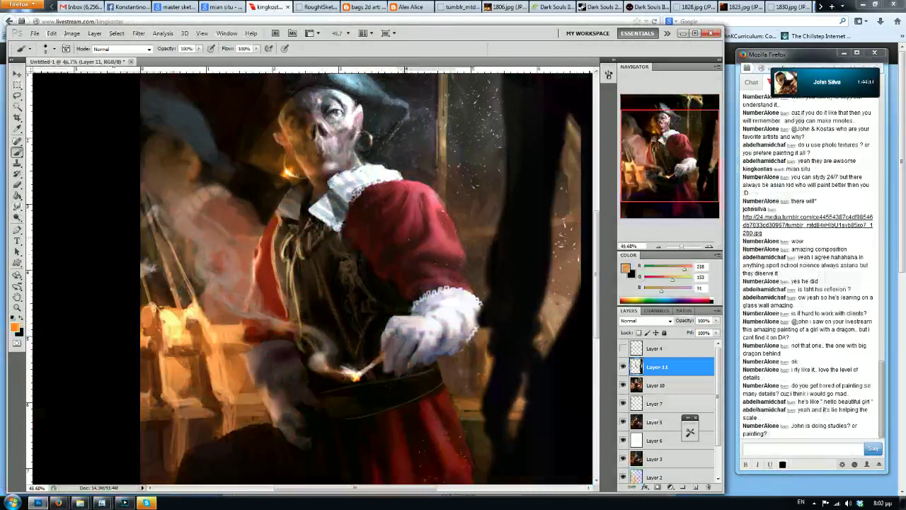
{"action": "left_click", "coordinate": [275, 228], "text": "alt"}
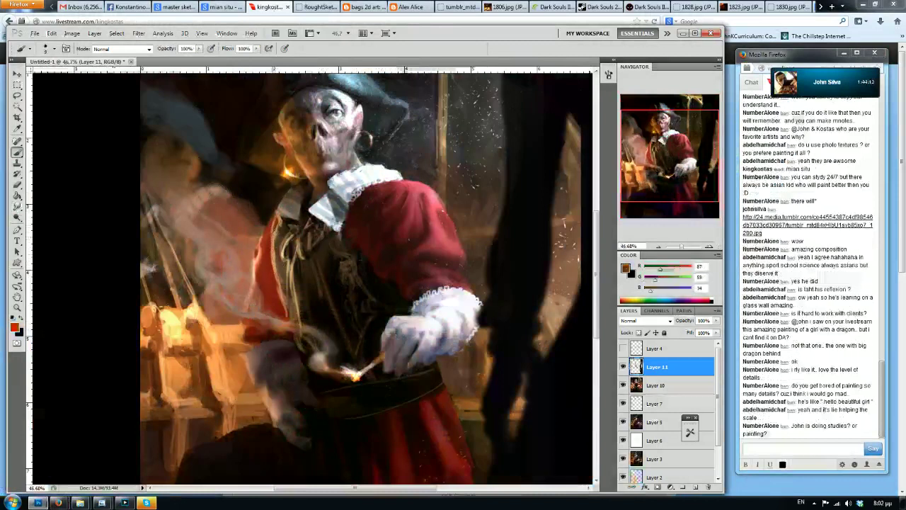
{"action": "left_click_drag", "start_coordinate": [276, 228], "coordinate": [279, 284]}
{"action": "left_click", "coordinate": [282, 248], "text": "alt"}
{"action": "left_click_drag", "start_coordinate": [279, 227], "coordinate": [275, 244]}
{"action": "left_click", "coordinate": [287, 274], "text": "alt"}
{"action": "left_click", "coordinate": [283, 276], "text": "alt"}
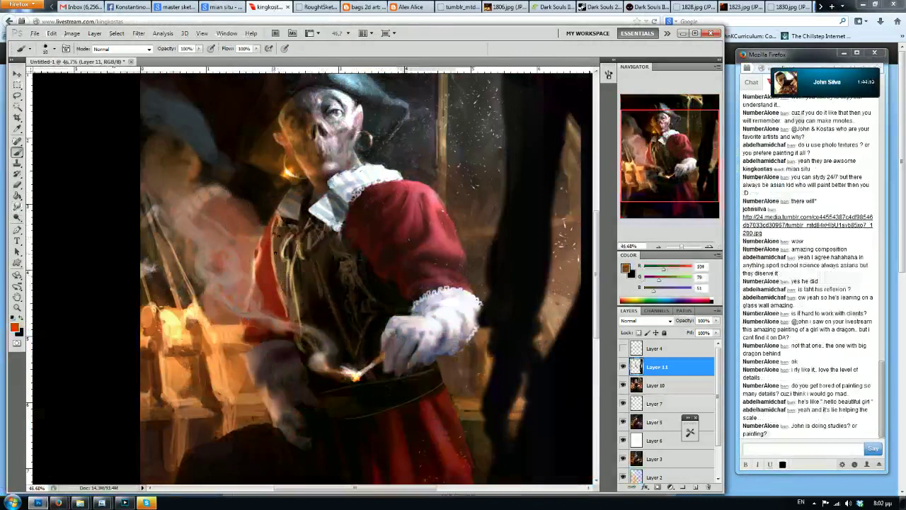
{"action": "left_click_drag", "start_coordinate": [275, 252], "coordinate": [274, 241]}
{"action": "left_click", "coordinate": [283, 241], "text": "alt"}
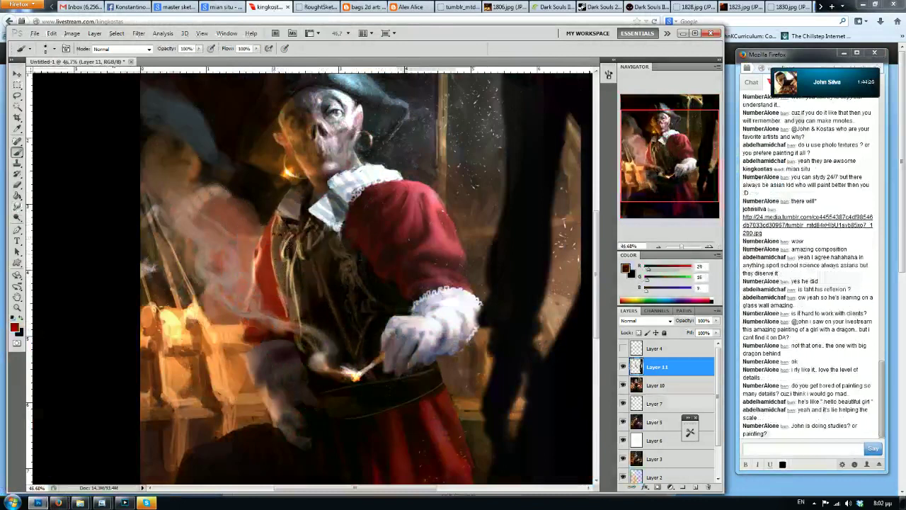
Refine the waistcoat's lacing below the striped collar with dark brown and light tan strokes in sampled colours, using a smaller brush
{"action": "left_click_drag", "start_coordinate": [290, 263], "coordinate": [291, 278]}
{"action": "left_click", "coordinate": [326, 284], "text": "alt"}
{"action": "key", "text": "bracketleft"}
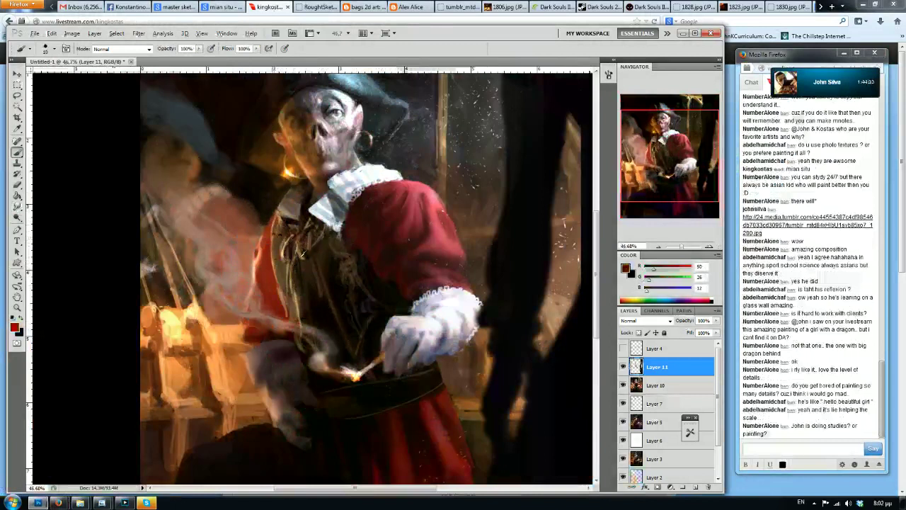
{"action": "left_click", "coordinate": [304, 251], "text": "alt"}
{"action": "key", "text": "bracketleft"}
{"action": "key", "text": "bracketleft"}
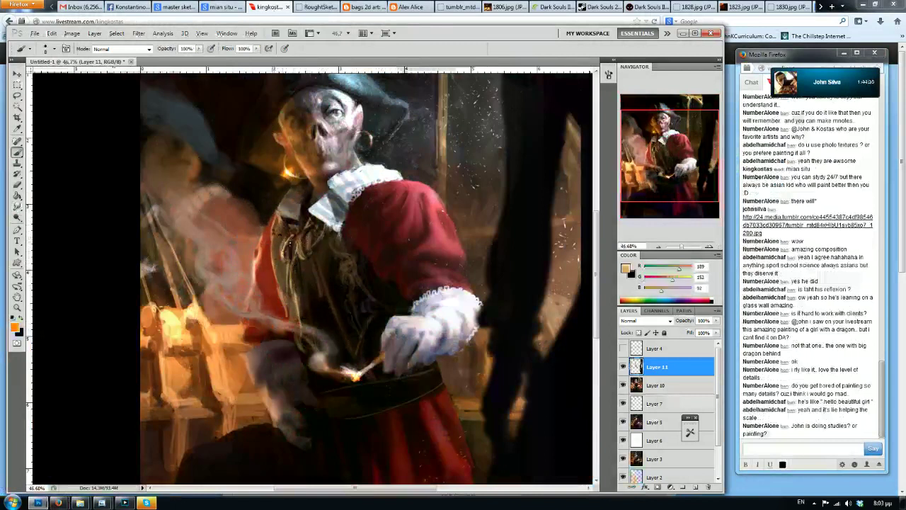
{"action": "left_click", "coordinate": [284, 250], "text": "alt"}
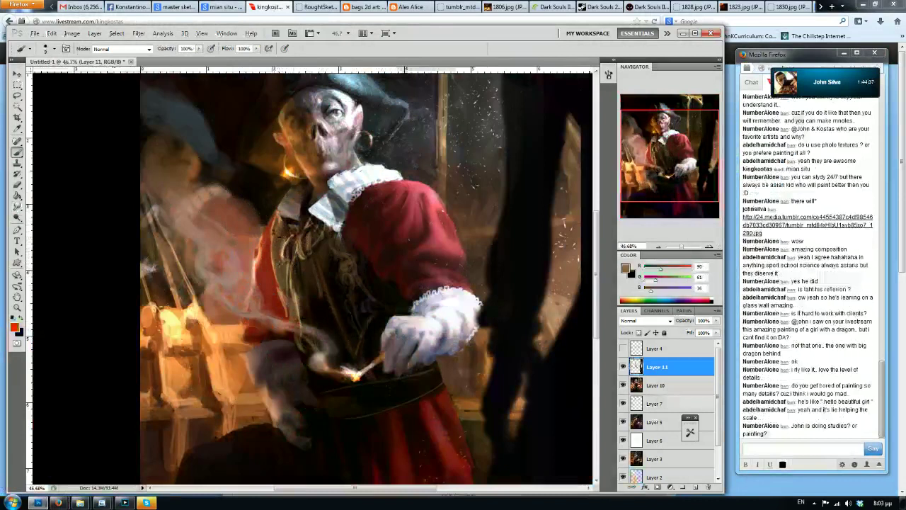
Mirror the canvas and paint the waistcoat's front trim down to the smoke in sampled dark olive and brown tones
{"action": "key", "text": "ctrl+shift+h"}
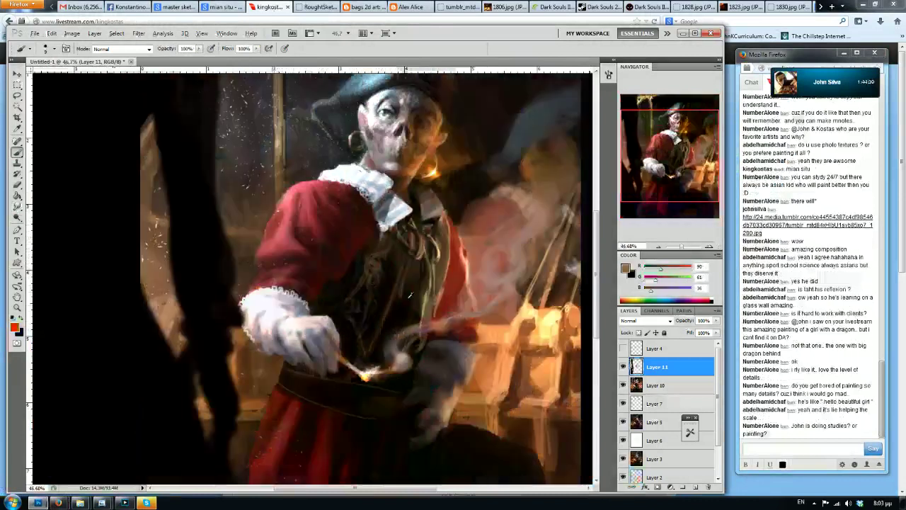
{"action": "left_click", "coordinate": [425, 309], "text": "alt"}
{"action": "left_click", "coordinate": [425, 274], "text": "alt"}
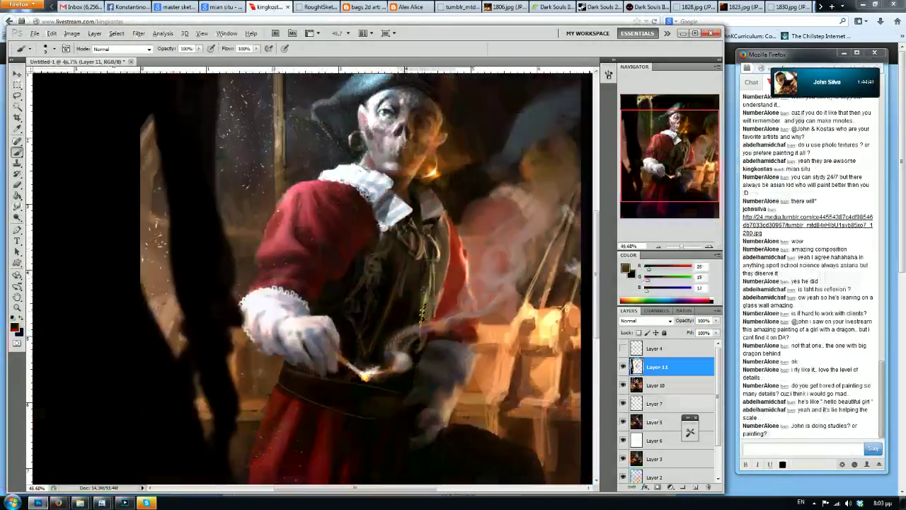
{"action": "key", "text": "]"}
{"action": "left_click_drag", "start_coordinate": [435, 273], "coordinate": [421, 325]}
{"action": "mouse_move", "coordinate": [445, 261]}
{"action": "left_mouse_down"}
{"action": "mouse_move", "coordinate": [431, 305]}
{"action": "mouse_move", "coordinate": [437, 324]}
{"action": "left_mouse_up"}
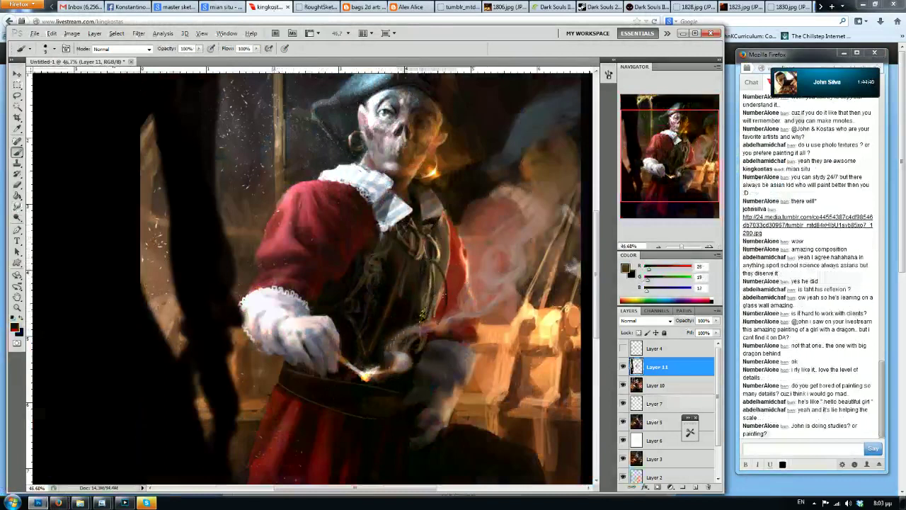
{"action": "left_click", "coordinate": [440, 327], "text": "alt"}
{"action": "left_click", "coordinate": [439, 327], "text": "alt"}
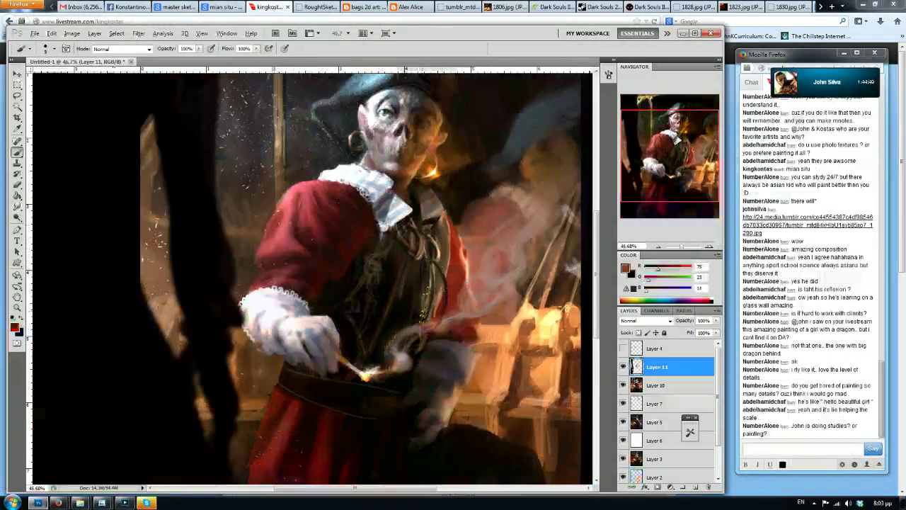
Paint a light orange highlight along the waistcoat's outer edge beside the match-lit red sleeve and blend it with sampled tones
{"action": "left_click", "coordinate": [511, 332], "text": "alt"}
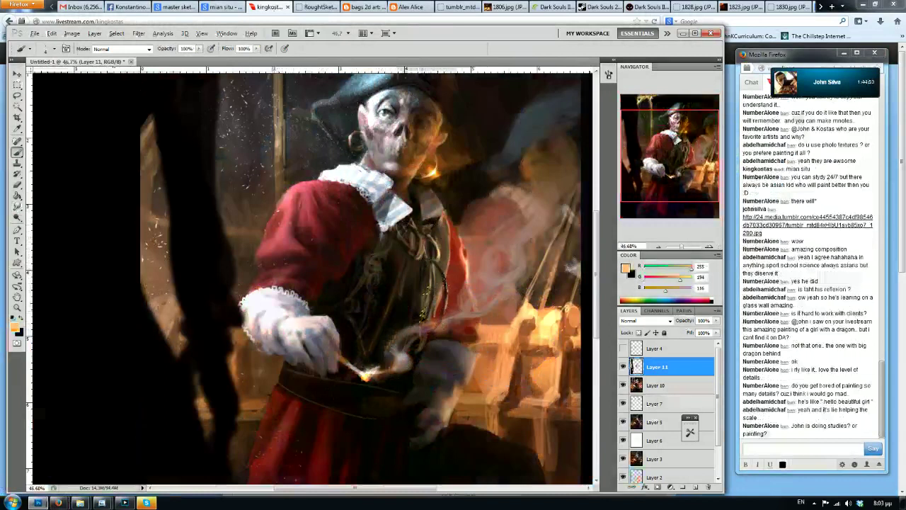
{"action": "left_click_drag", "start_coordinate": [437, 264], "coordinate": [447, 311]}
{"action": "left_click", "coordinate": [444, 303], "text": "alt"}
{"action": "left_click", "coordinate": [445, 301], "text": "alt"}
{"action": "left_click", "coordinate": [444, 291], "text": "alt"}
{"action": "left_click", "coordinate": [442, 264], "text": "alt"}
{"action": "key", "text": "bracketright"}
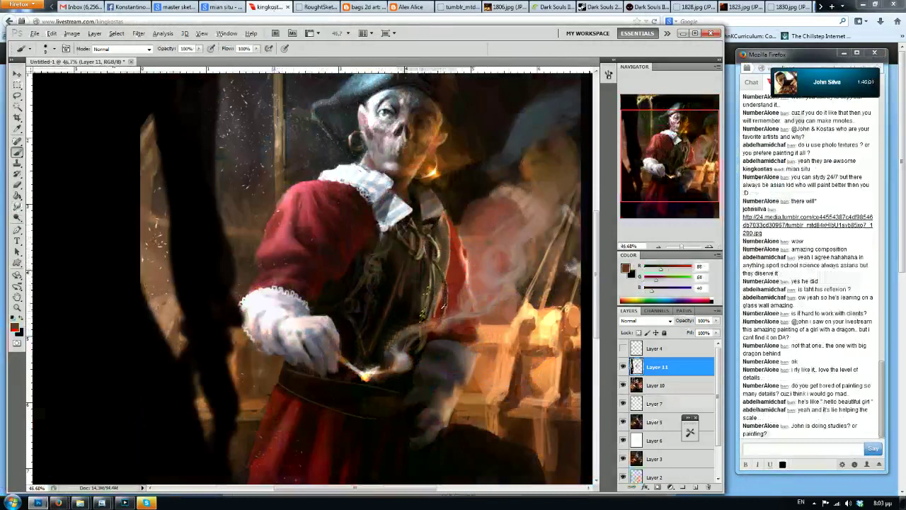
Retouch the lower end of the match-lit sleeve and its edge against the ship with sampled reddish-brown and orange tones
{"action": "left_click", "coordinate": [447, 306], "text": "alt"}
{"action": "left_click", "coordinate": [441, 322], "text": "alt"}
{"action": "left_click", "coordinate": [439, 320], "text": "alt"}
{"action": "left_click", "coordinate": [457, 328], "text": "alt"}
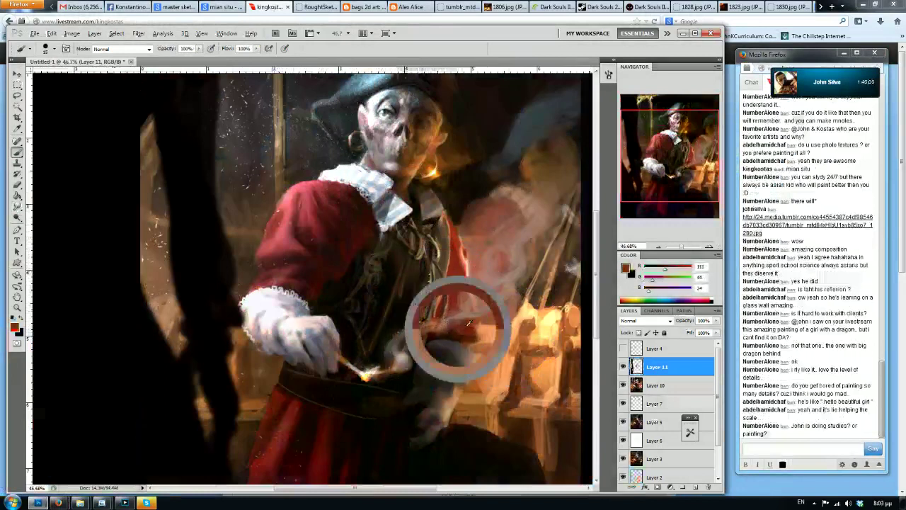
{"action": "left_click", "coordinate": [478, 335], "text": "alt"}
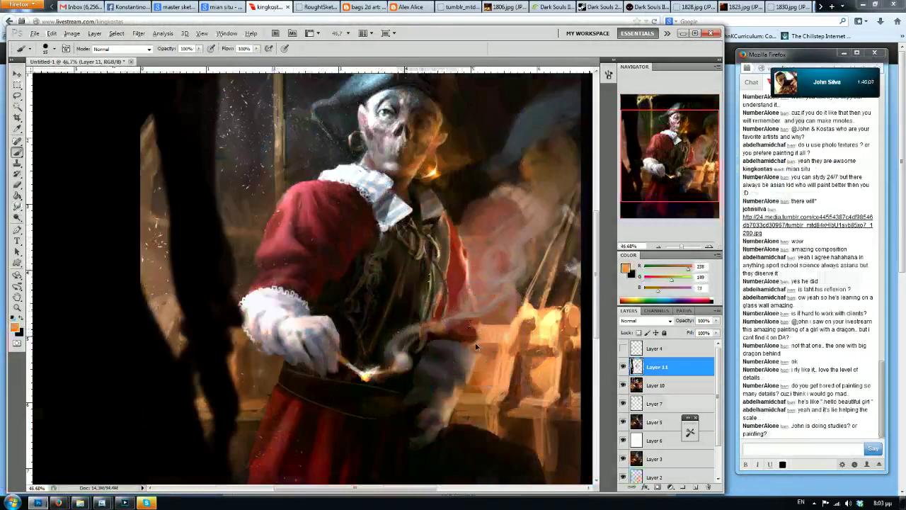
{"action": "left_click", "coordinate": [481, 324], "text": "alt"}
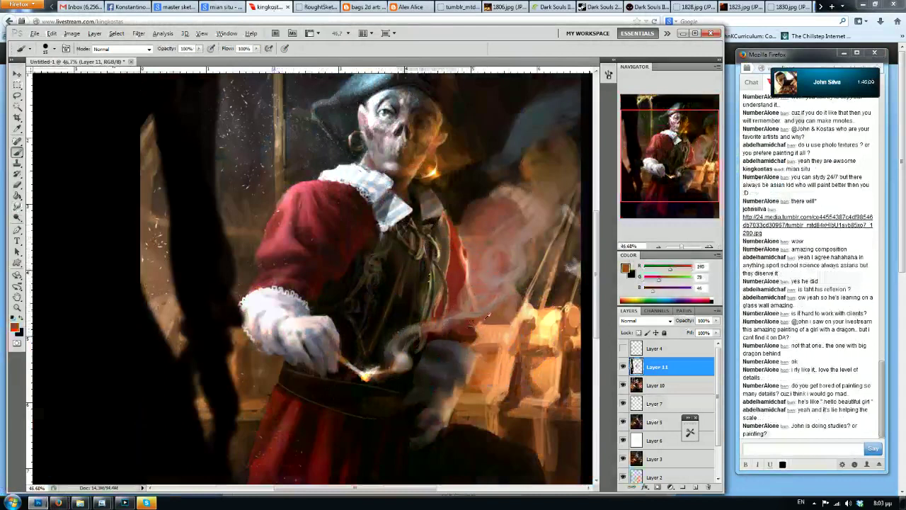
{"action": "left_click", "coordinate": [477, 322], "text": "alt"}
{"action": "left_click", "coordinate": [473, 323], "text": "alt"}
{"action": "left_click_drag", "start_coordinate": [497, 325], "coordinate": [484, 325]}
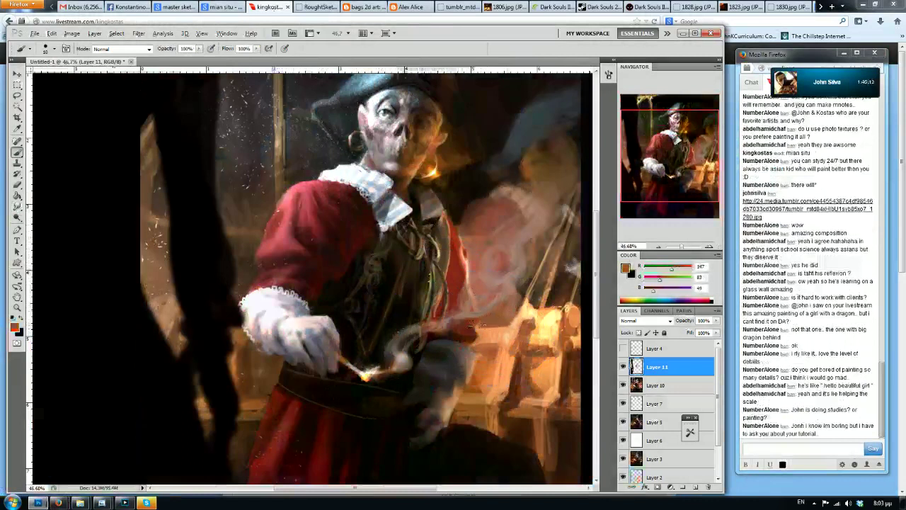
{"action": "left_click", "coordinate": [488, 329], "text": "alt"}
{"action": "left_click", "coordinate": [487, 324], "text": "alt"}
{"action": "left_click", "coordinate": [493, 325], "text": "alt"}
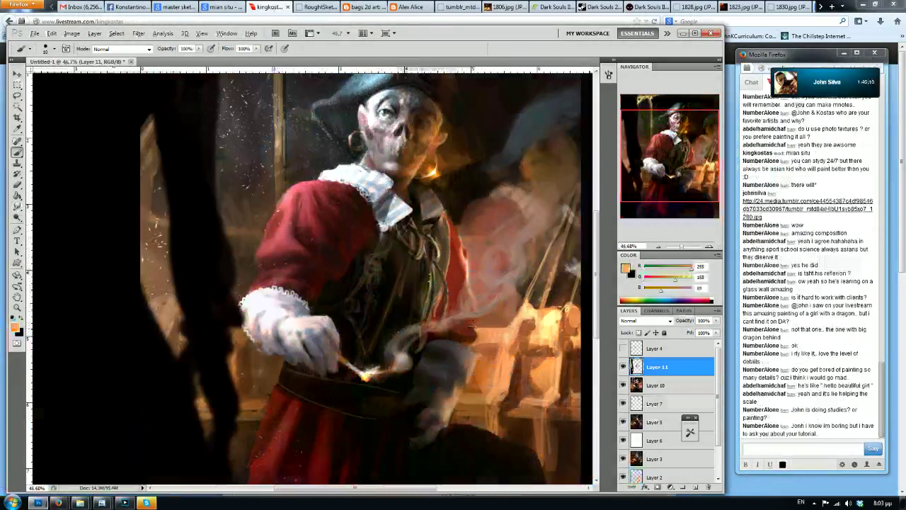
Flip the canvas back and touch up the shaded boundary between the waistcoat and the large red sleeve with sampled dark tones
{"action": "key", "text": "ctrl+shift+h"}
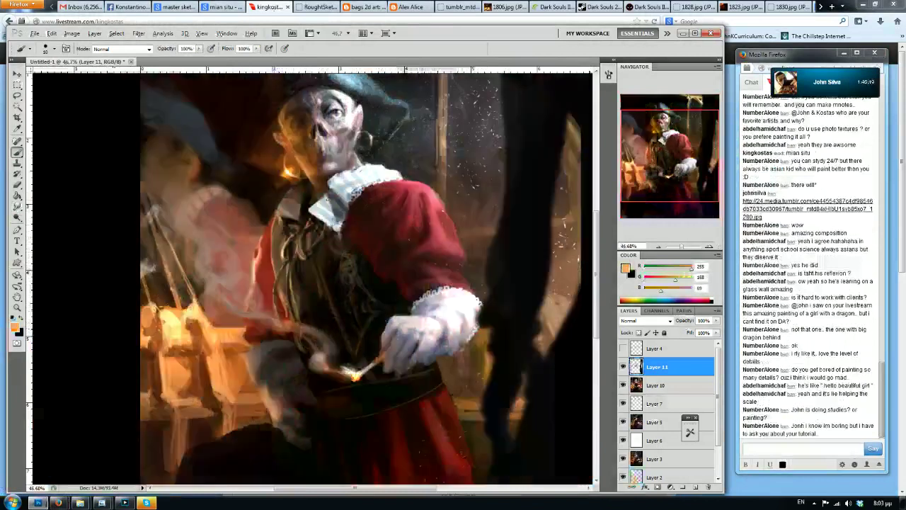
{"action": "scroll", "coordinate": [318, 283], "scroll_direction": "down", "scroll_amount": 3}
{"action": "scroll", "coordinate": [318, 284], "scroll_direction": "up", "scroll_amount": 5}
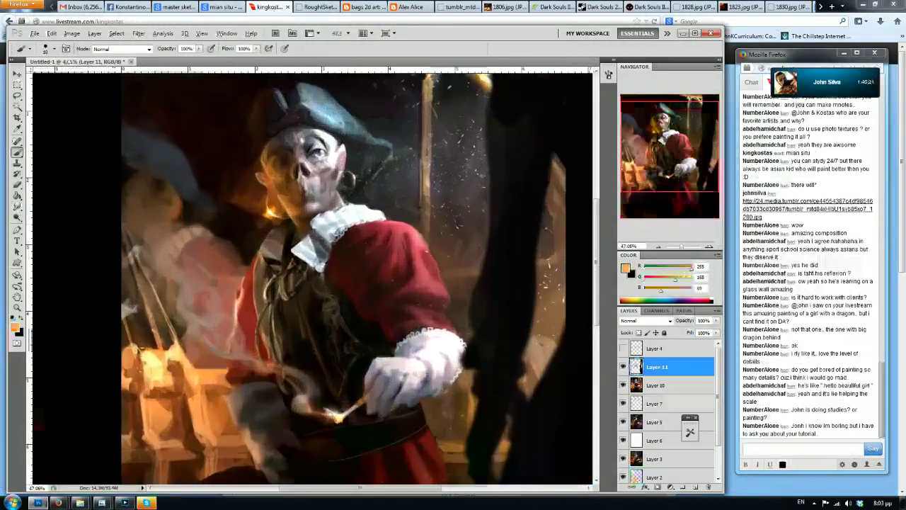
{"action": "left_click", "coordinate": [317, 282], "text": "alt"}
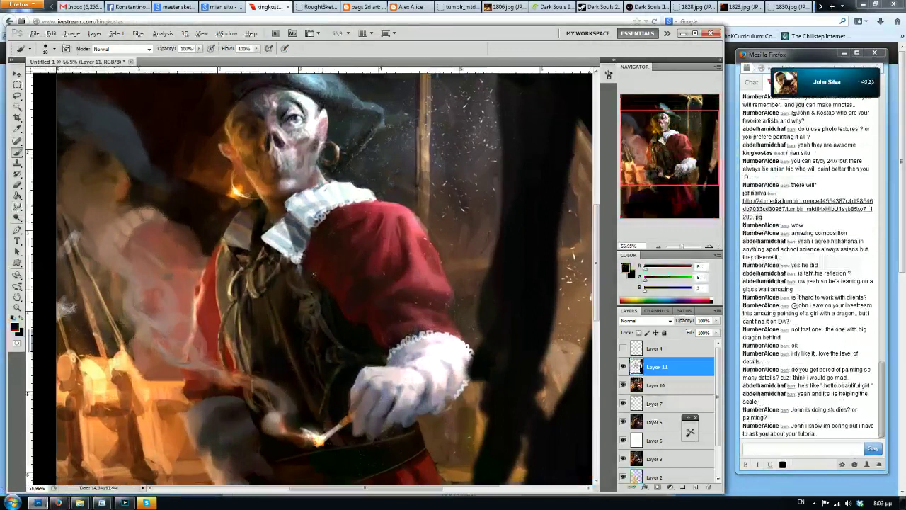
{"action": "left_click", "coordinate": [322, 264], "text": "alt"}
{"action": "scroll", "coordinate": [373, 326], "scroll_direction": "down", "scroll_amount": 5}
{"action": "scroll", "coordinate": [290, 276], "scroll_direction": "up", "scroll_amount": 2}
Retouch the large red sleeve's shaded inner side with sampled deep reds in mirrored view, and restore the canvas orientation
{"action": "left_click", "coordinate": [250, 269], "text": "alt"}
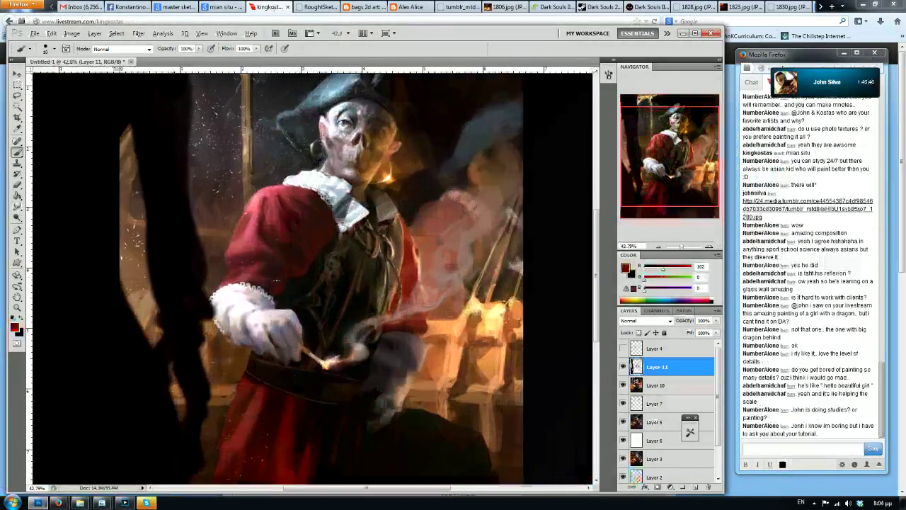
{"action": "scroll", "coordinate": [291, 280], "scroll_direction": "down", "scroll_amount": 2}
{"action": "scroll", "coordinate": [292, 281], "scroll_direction": "up", "scroll_amount": 3}
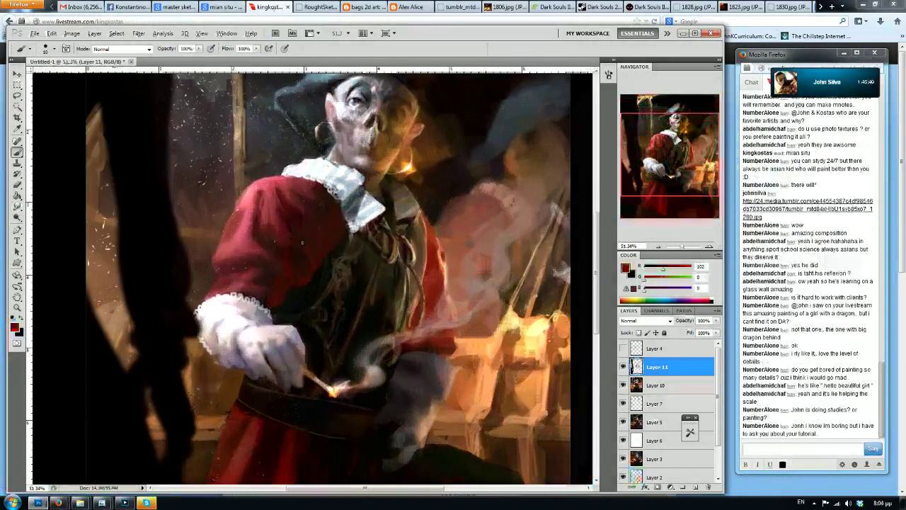
{"action": "scroll", "coordinate": [336, 228], "scroll_direction": "down", "scroll_amount": 3}
{"action": "key", "text": "F2"}
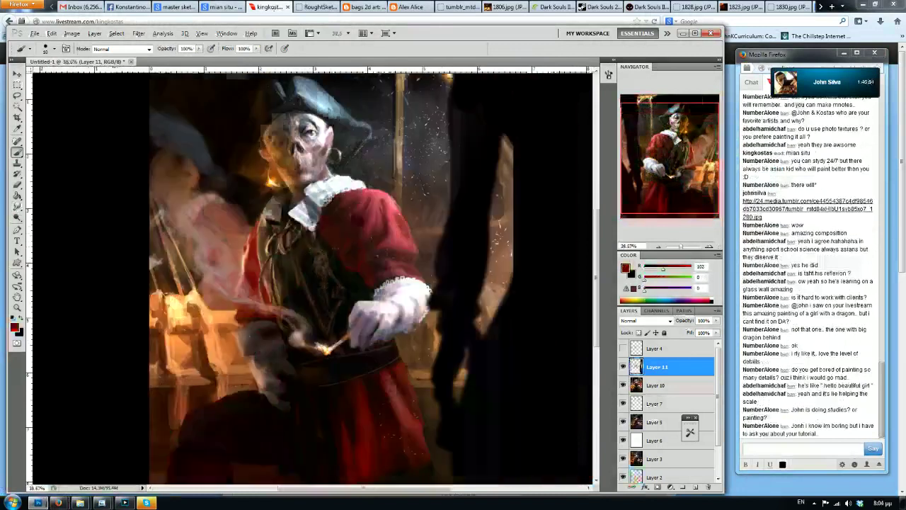
{"action": "left_click", "coordinate": [363, 251], "text": "alt"}
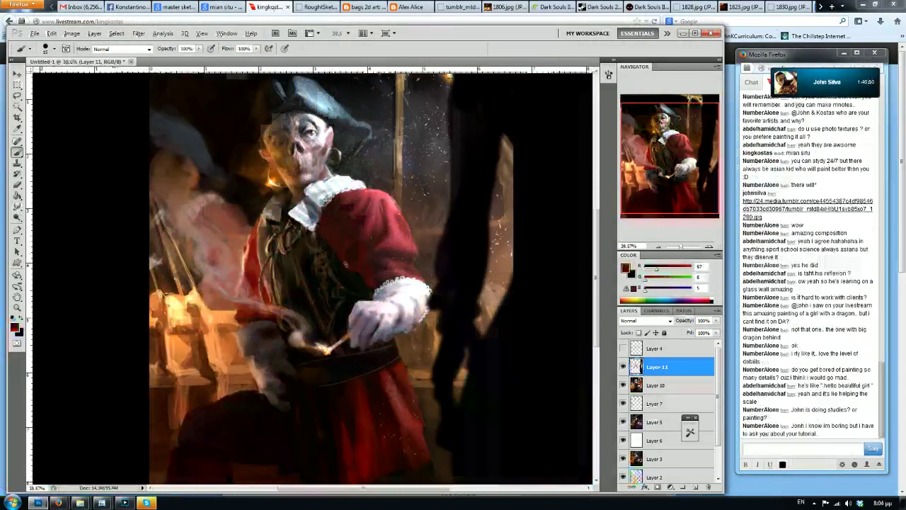
Examine the whole painting's composition and the overall balance of light on the pirate and background
{"action": "scroll", "coordinate": [349, 309], "scroll_direction": "down", "scroll_amount": 2}
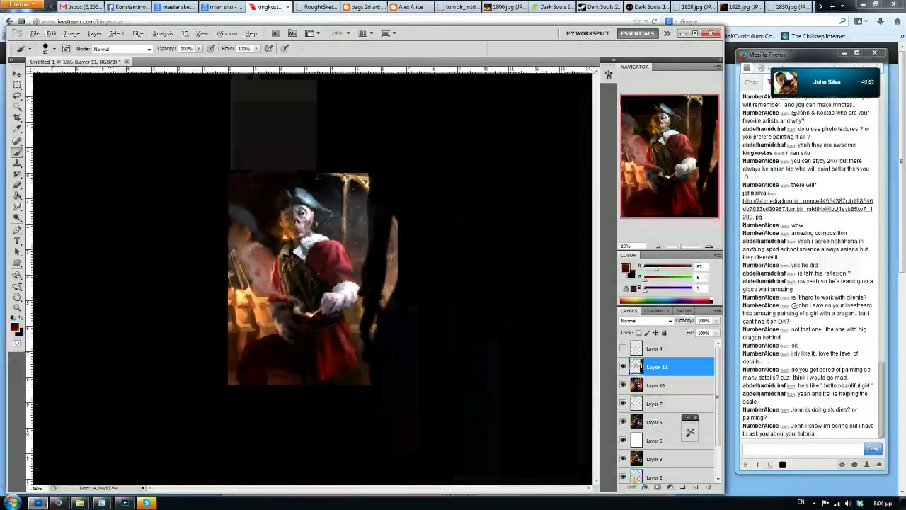
{"action": "scroll", "coordinate": [314, 277], "scroll_direction": "up", "scroll_amount": 2}
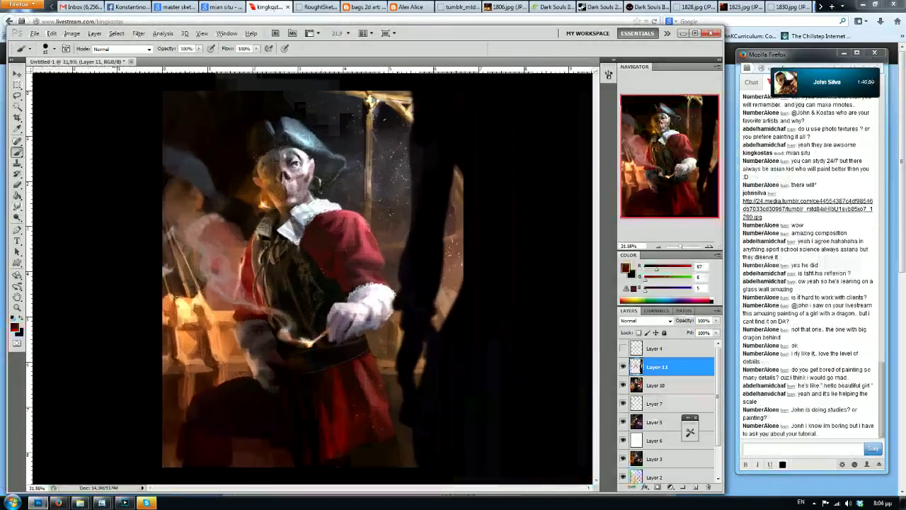
{"action": "scroll", "coordinate": [417, 197], "scroll_direction": "up", "scroll_amount": 1}
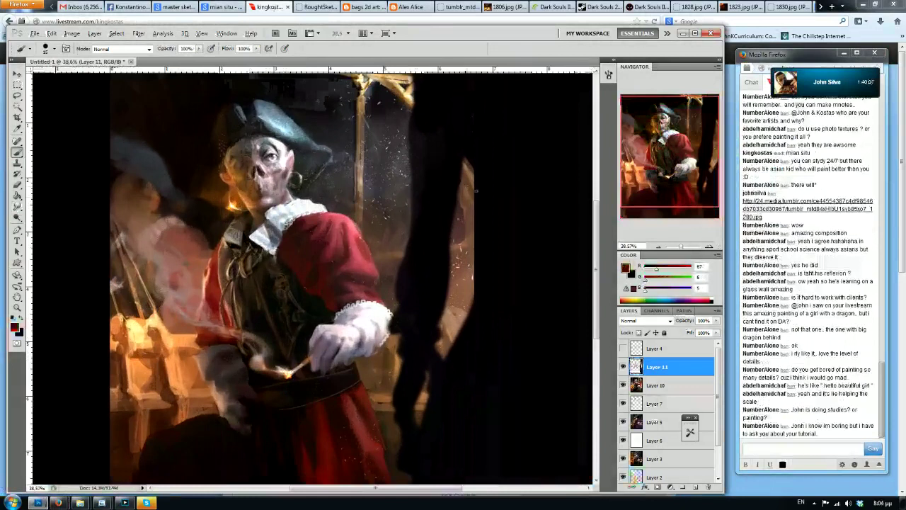
{"action": "scroll", "coordinate": [500, 159], "scroll_direction": "down", "scroll_amount": 2}
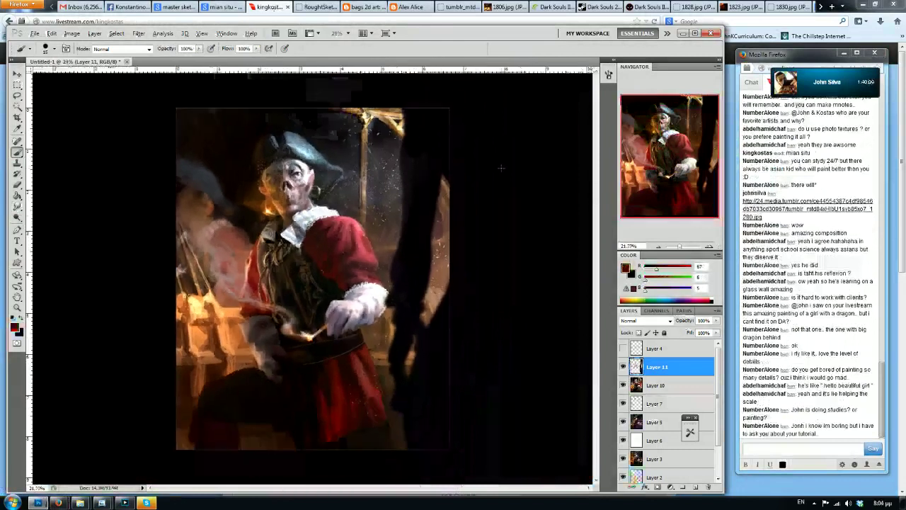
{"action": "scroll", "coordinate": [503, 169], "scroll_direction": "up", "scroll_amount": 1}
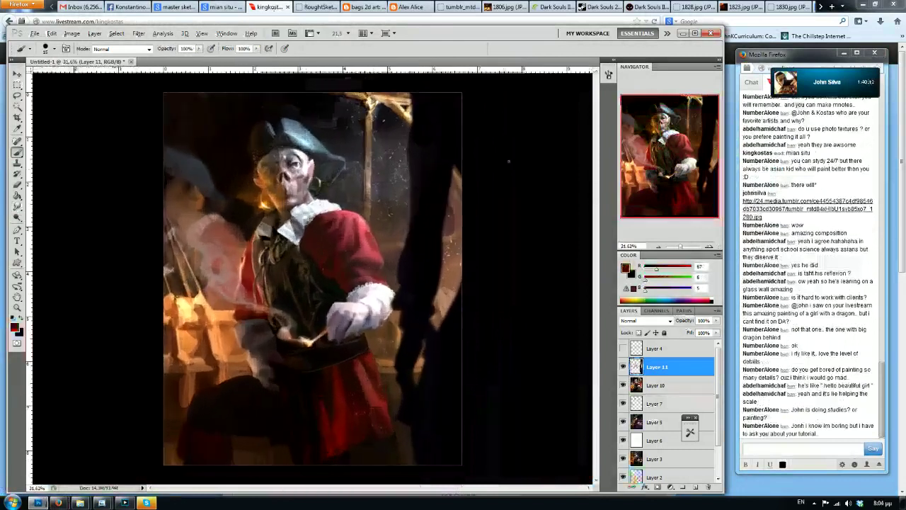
{"action": "scroll", "coordinate": [511, 156], "scroll_direction": "up", "scroll_amount": 1}
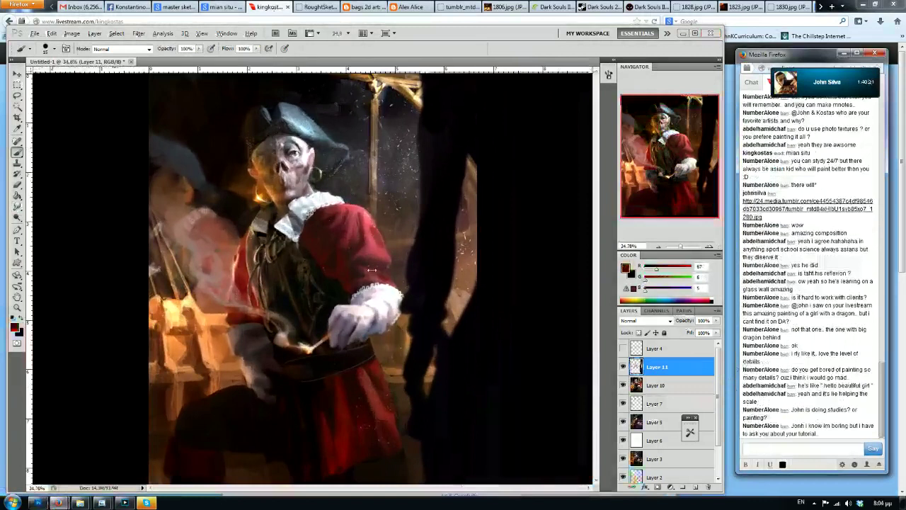
{"action": "left_click", "coordinate": [376, 184]}
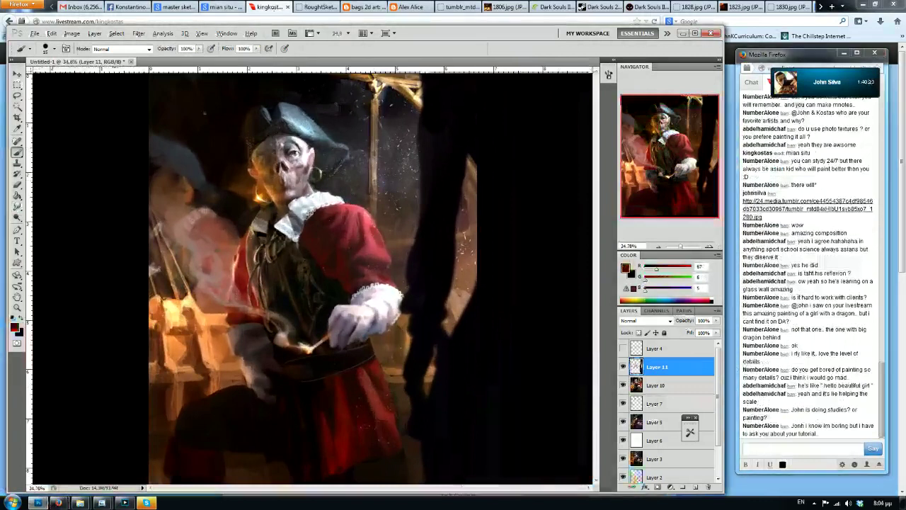